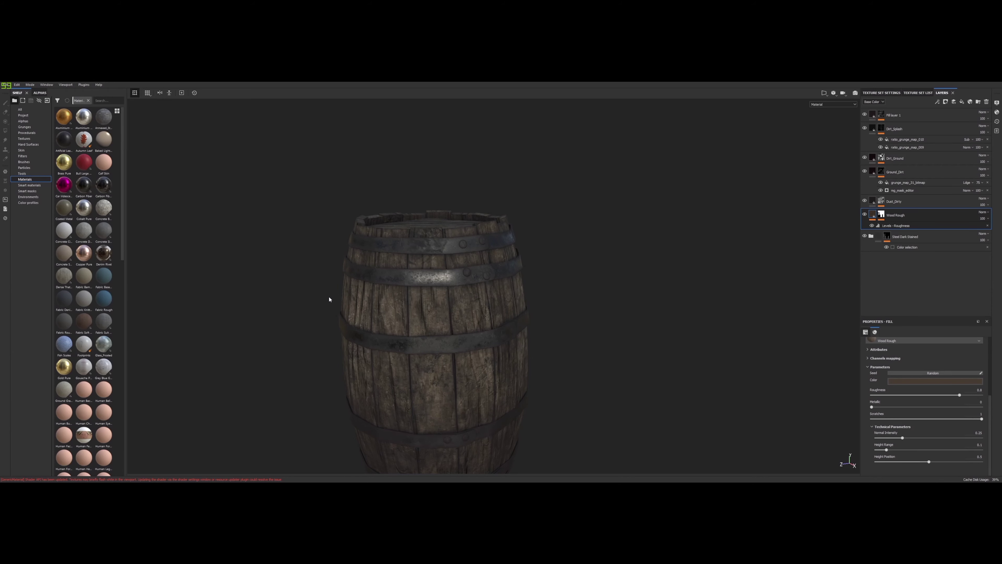
Step: Select a main barrel plank to inspect its modifiers
scroll(457, 299, up, 3)
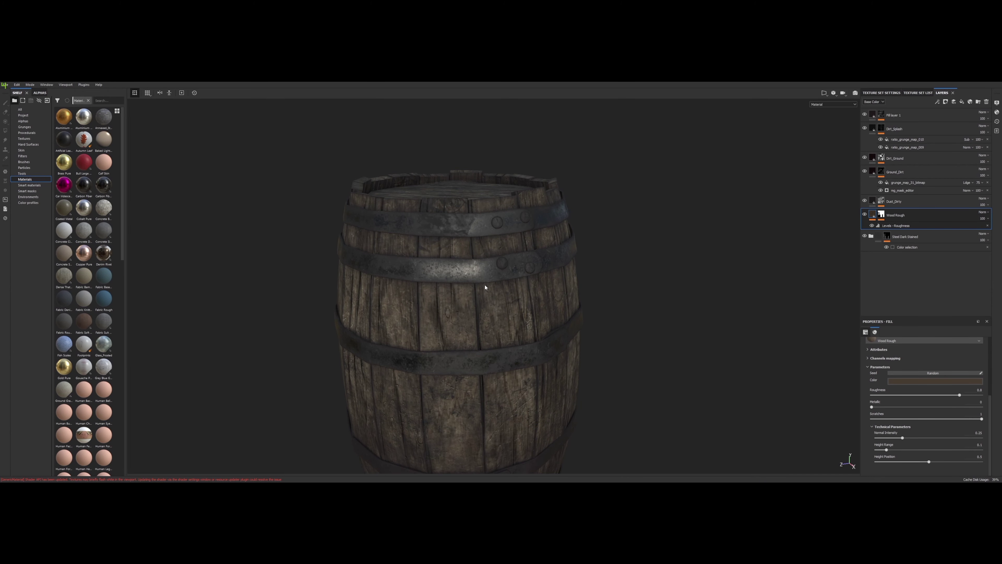
scroll(485, 288, up, 3)
scroll(510, 320, down, 5)
scroll(530, 369, down, 3)
scroll(476, 326, up, 3)
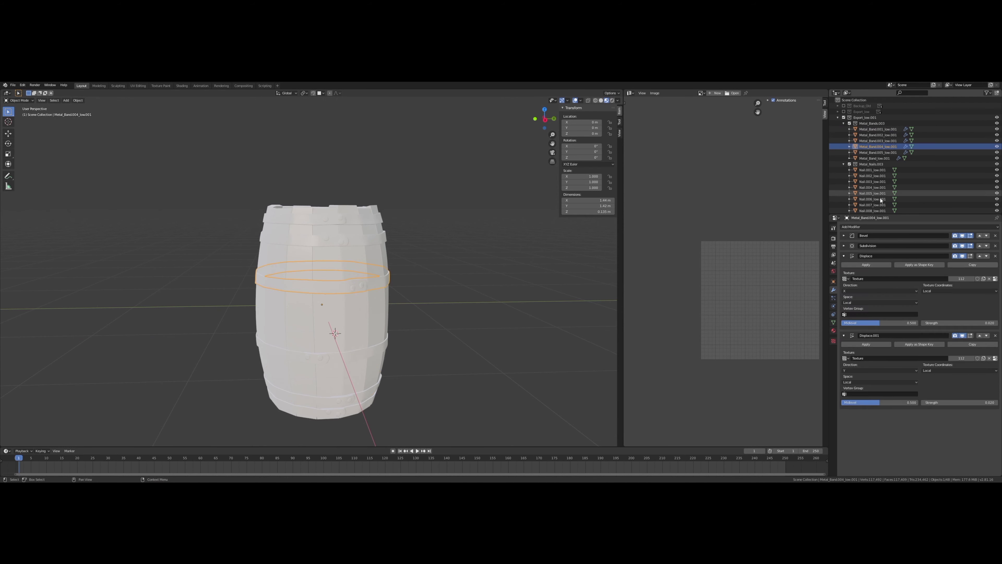
scroll(881, 200, down, 5)
click(883, 187)
scroll(461, 248, up, 2)
scroll(414, 256, up, 2)
scroll(373, 265, up, 1)
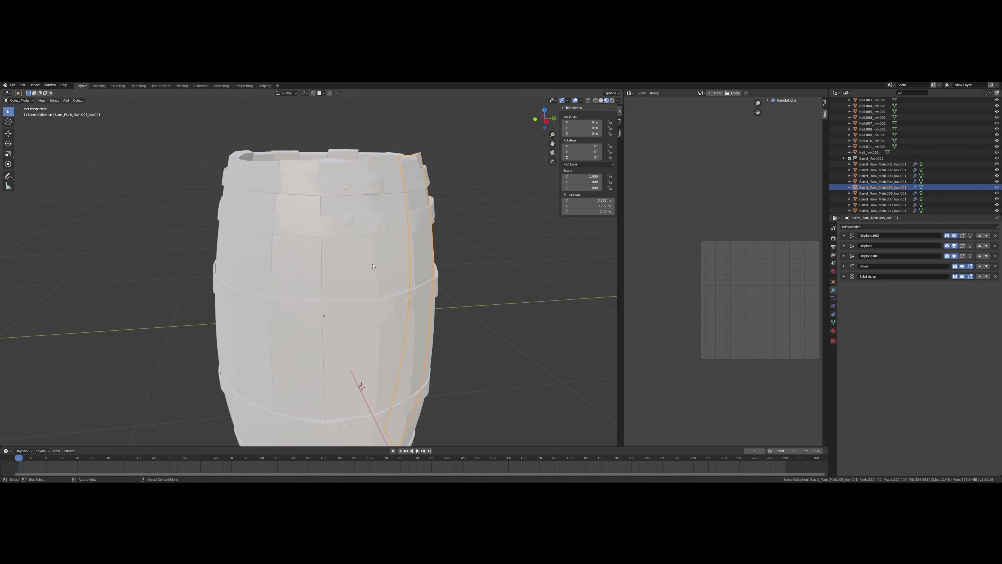
Step: Orbit and zoom around the textured barrel to inspect its top rim
mouse_move(373, 266)
middle_down()
mouse_move(386, 229)
mouse_move(347, 314)
middle_up()
scroll(387, 229, down, 5)
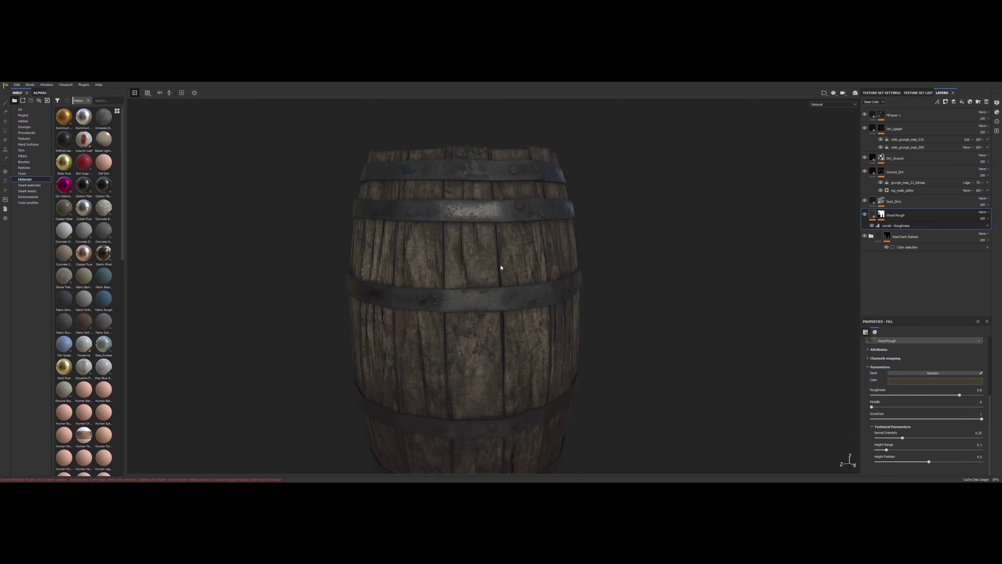
scroll(582, 234, up, 5)
scroll(537, 265, down, 8)
mouse_move(514, 251)
alt+mouse_down()
mouse_move(523, 237)
mouse_move(554, 247)
alt+mouse_up()
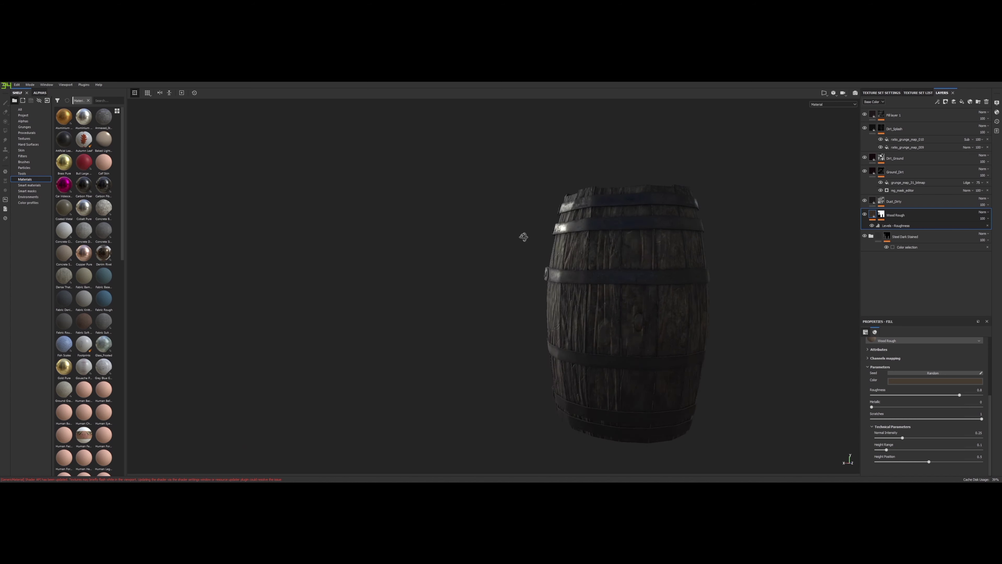
alt+drag(591, 169, 565, 253)
scroll(608, 280, down, 3)
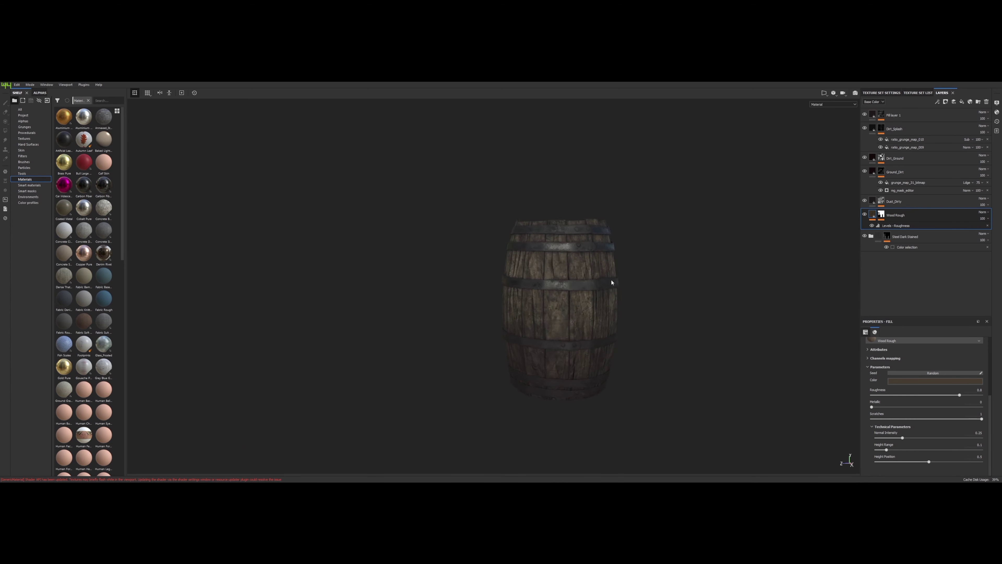
scroll(553, 268, up, 3)
scroll(524, 263, up, 5)
scroll(523, 263, down, 2)
scroll(528, 224, down, 4)
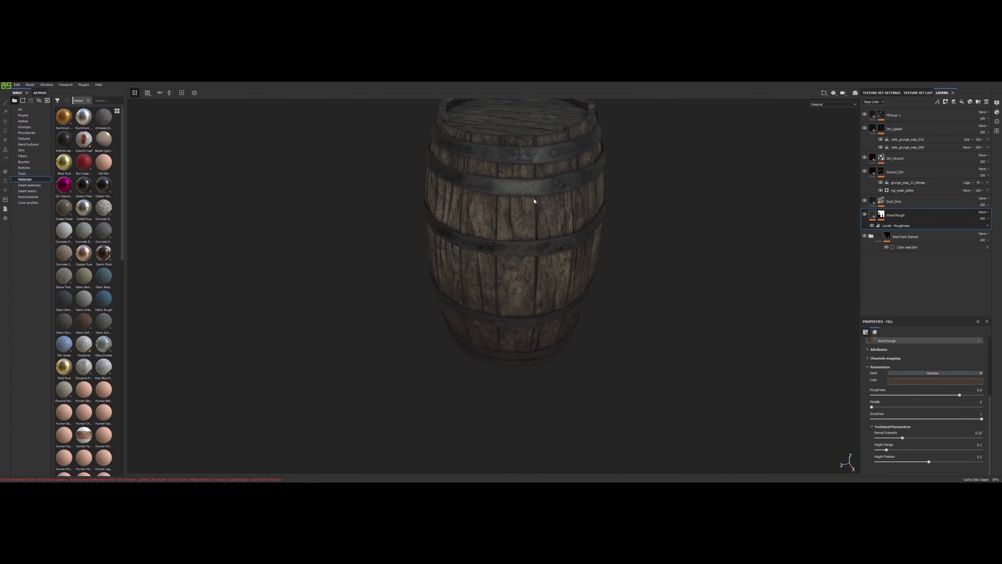
alt+drag(533, 201, 529, 238)
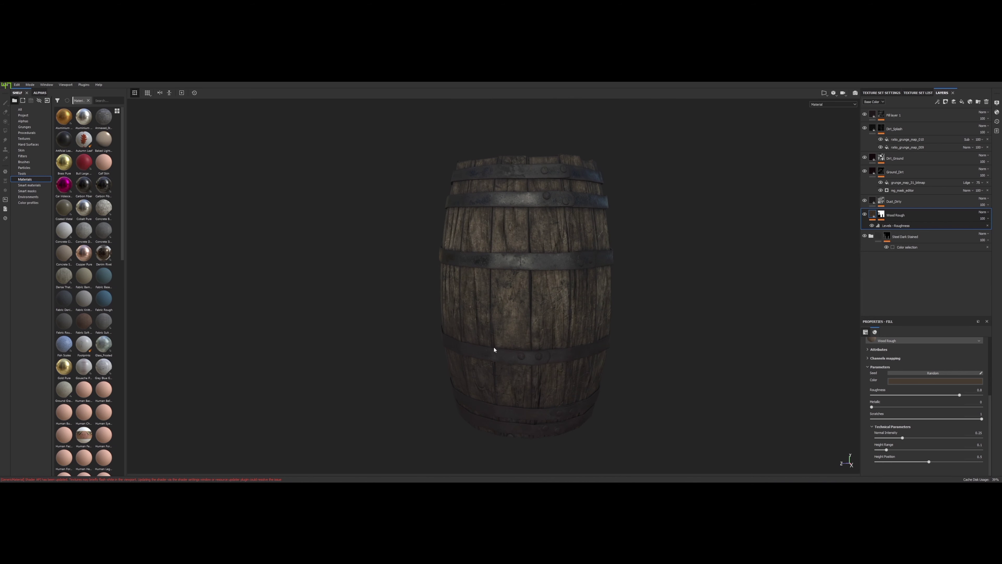
scroll(494, 349, up, 3)
scroll(524, 221, down, 2)
scroll(529, 221, down, 3)
alt+drag(529, 221, 529, 244)
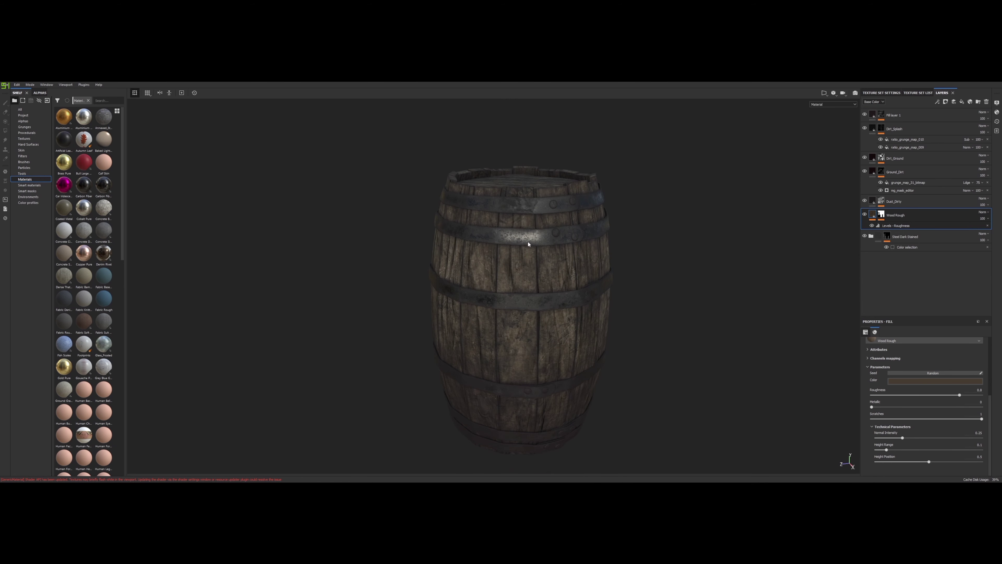
alt+drag(594, 231, 537, 272)
scroll(536, 273, up, 3)
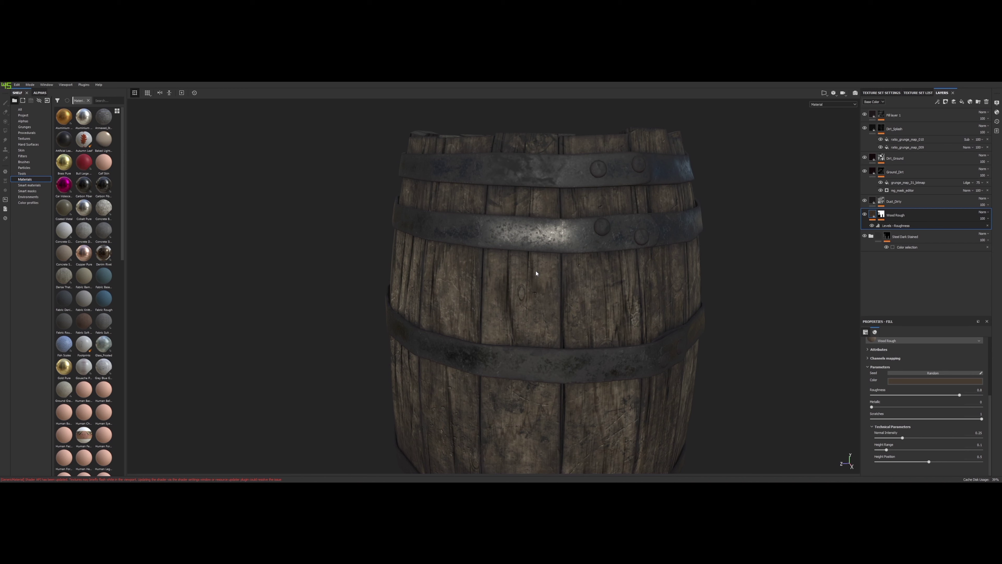
mouse_move(537, 263)
alt+mouse_down()
mouse_move(604, 250)
mouse_move(538, 207)
alt+mouse_up()
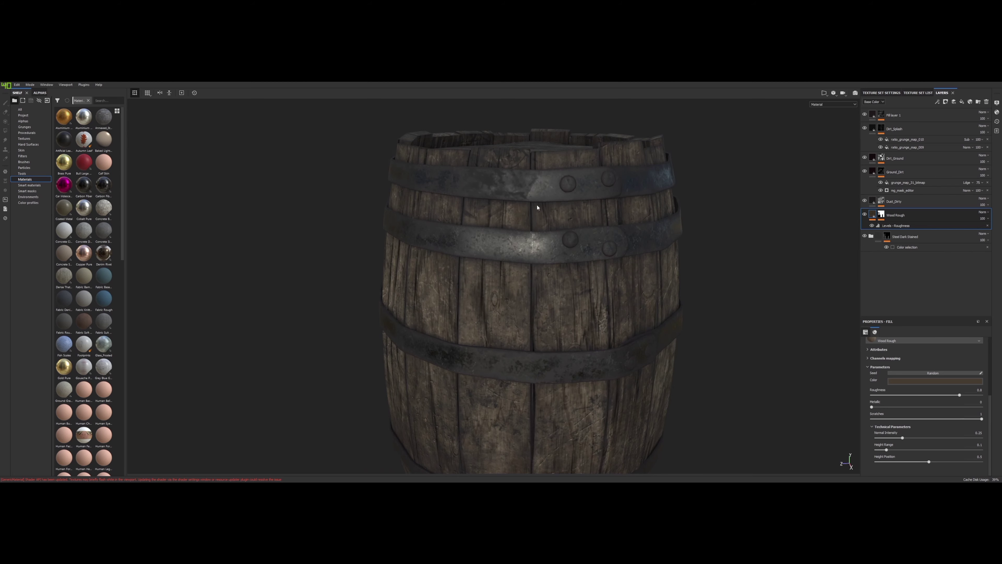
Step: Add a cube plank sized 0.05 × 0.1 m and apply its scale
key(shift+a)
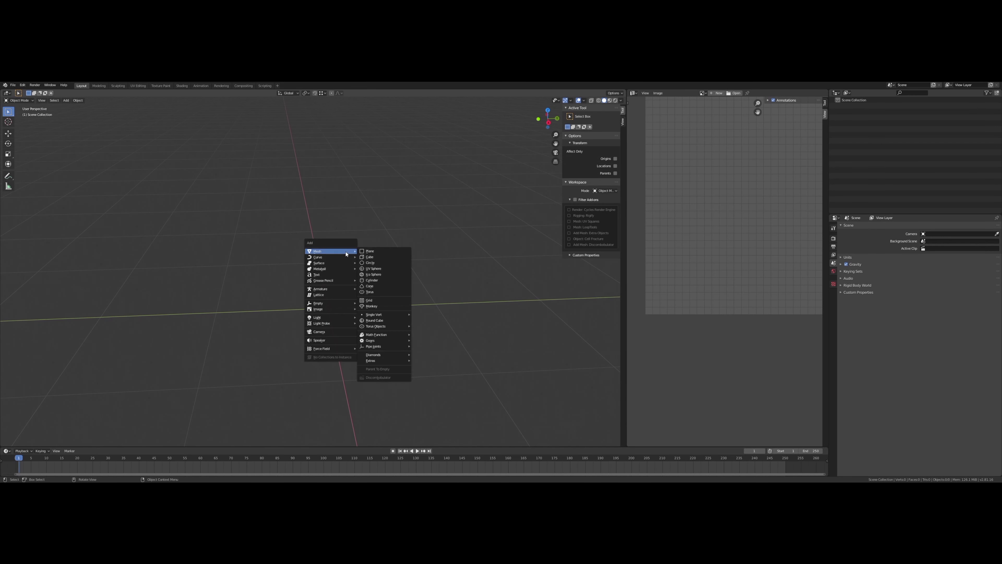
click(381, 258)
double_click(590, 200)
text(0.05)
key(Return)
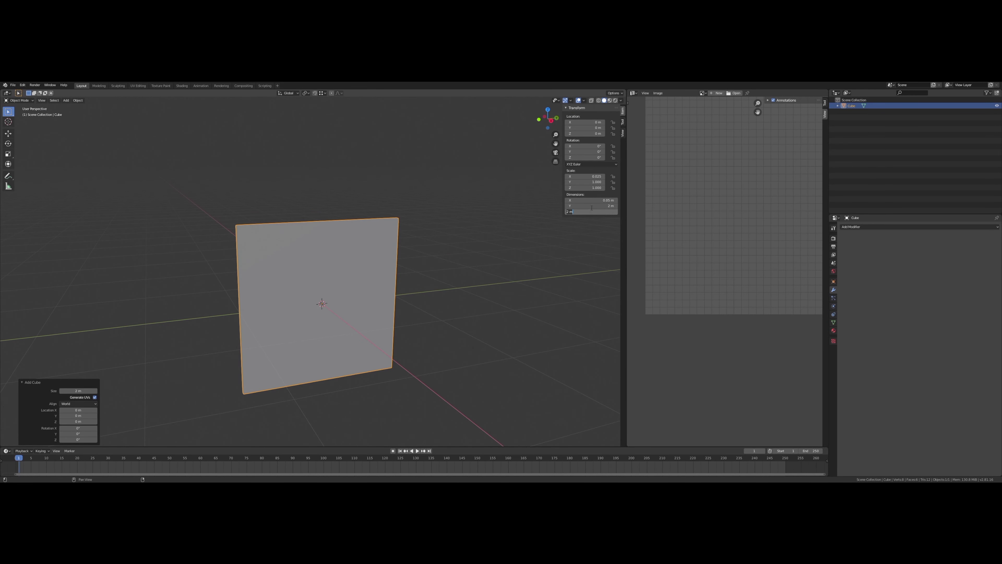
text(0.1)
key(Return)
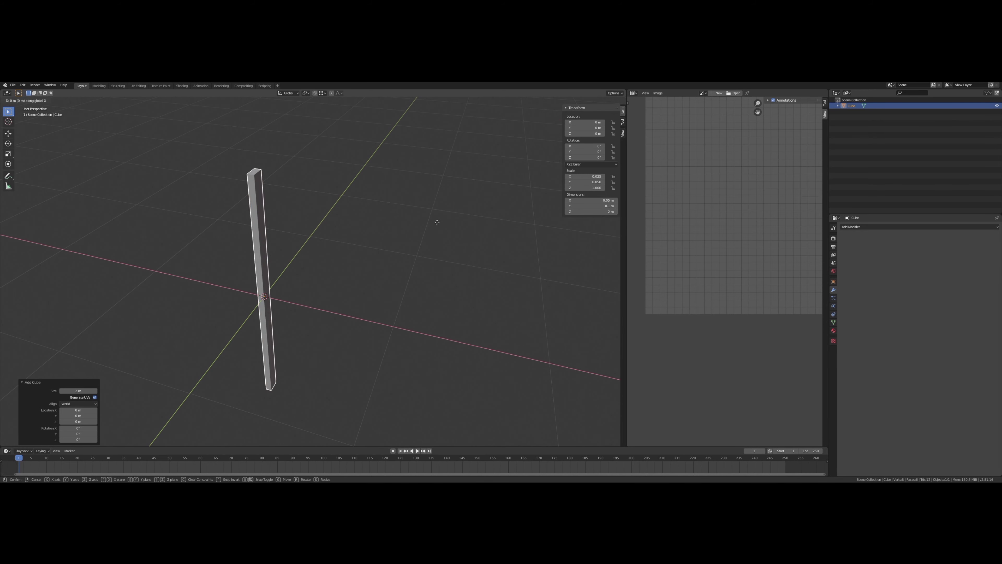
key(ctrl+a)
click(448, 247)
Step: Add a second small cube, Cube.001, at the origin and apply its scale
key(shift+a)
click(458, 260)
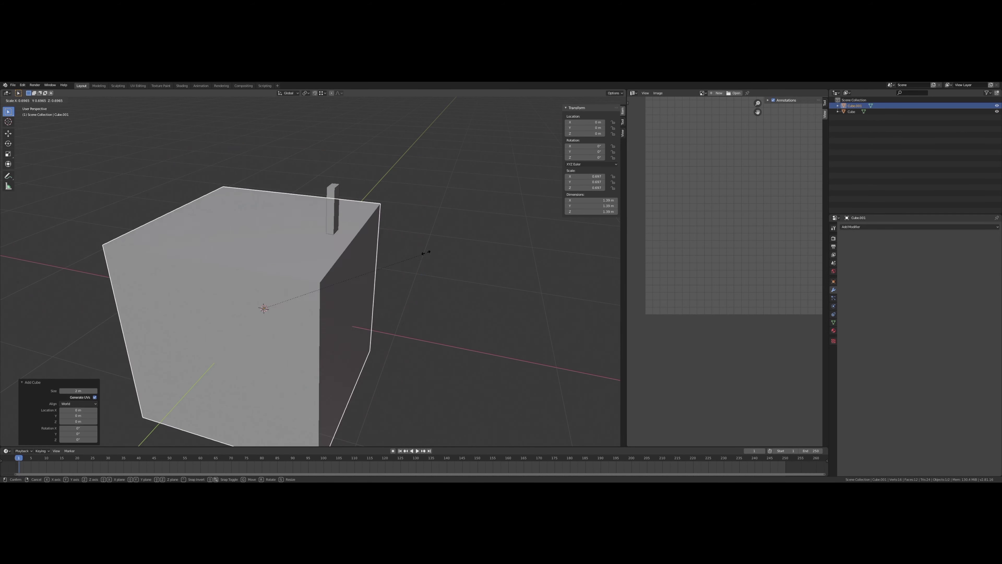
key(s)
click(381, 278)
key(ctrl+a)
click(494, 301)
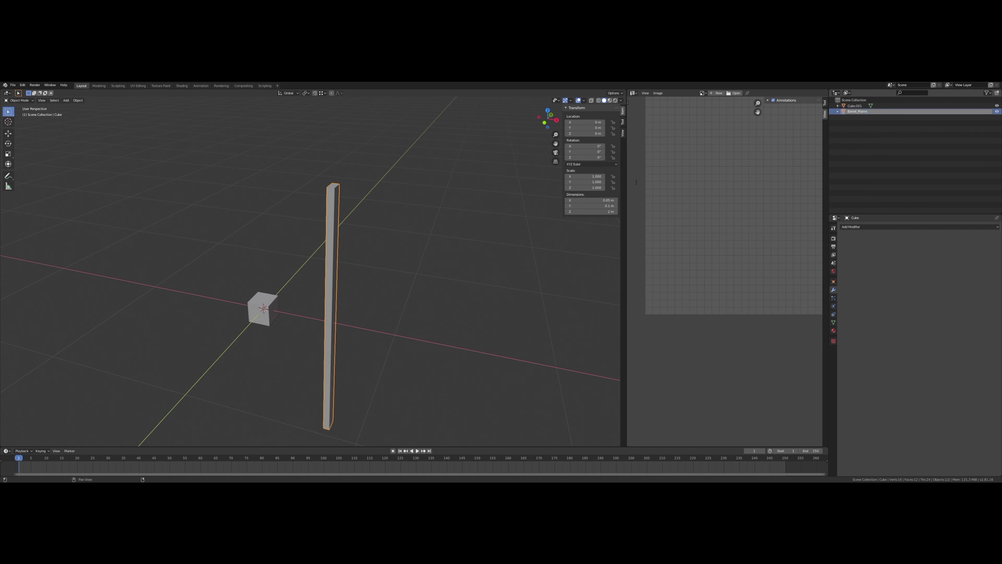
Step: Add an Array modifier to the plank offset by Cube.001
middle_drag(334, 220, 337, 212)
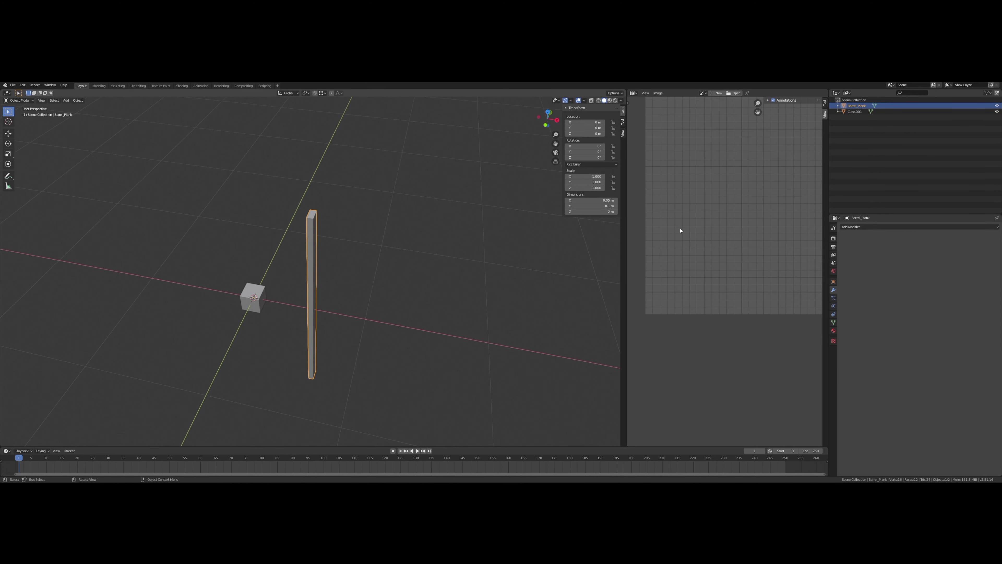
click(883, 226)
click(886, 242)
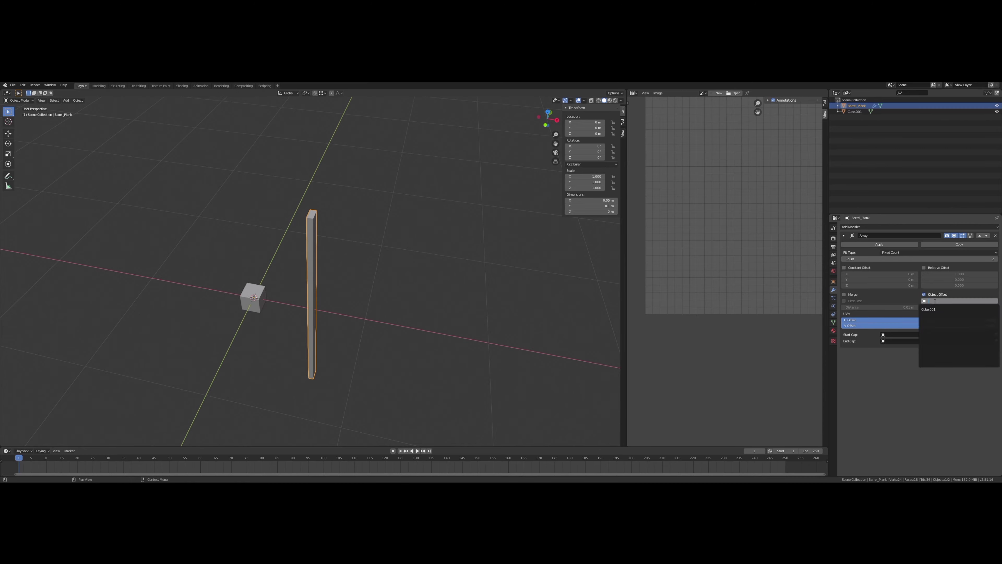
middle_drag(425, 264, 331, 282)
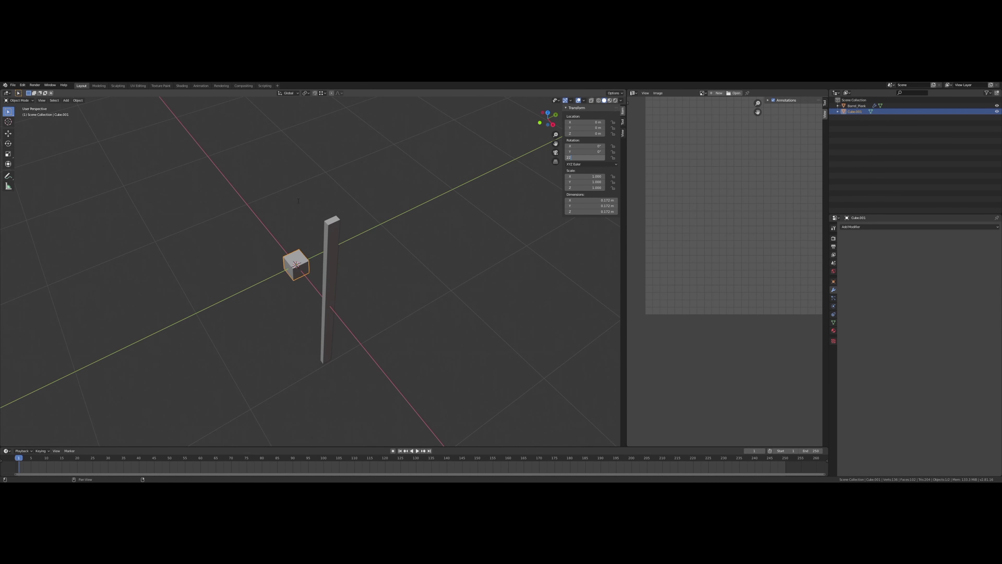
key(Return)
mouse_move(298, 201)
middle_down()
mouse_move(402, 236)
mouse_move(434, 233)
middle_up()
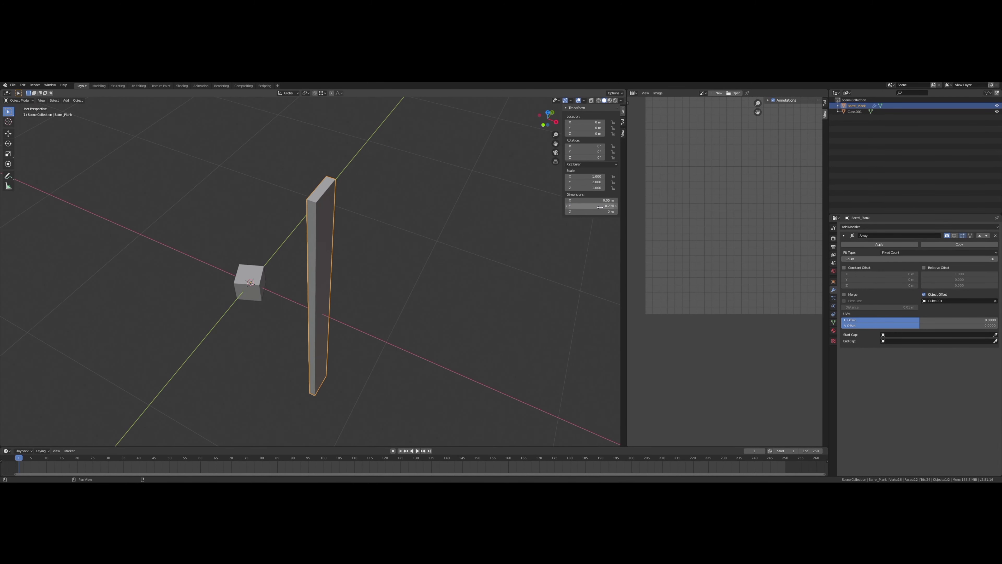
Step: Apply all transforms to the plank in the ring
key(ctrl+a)
click(398, 208)
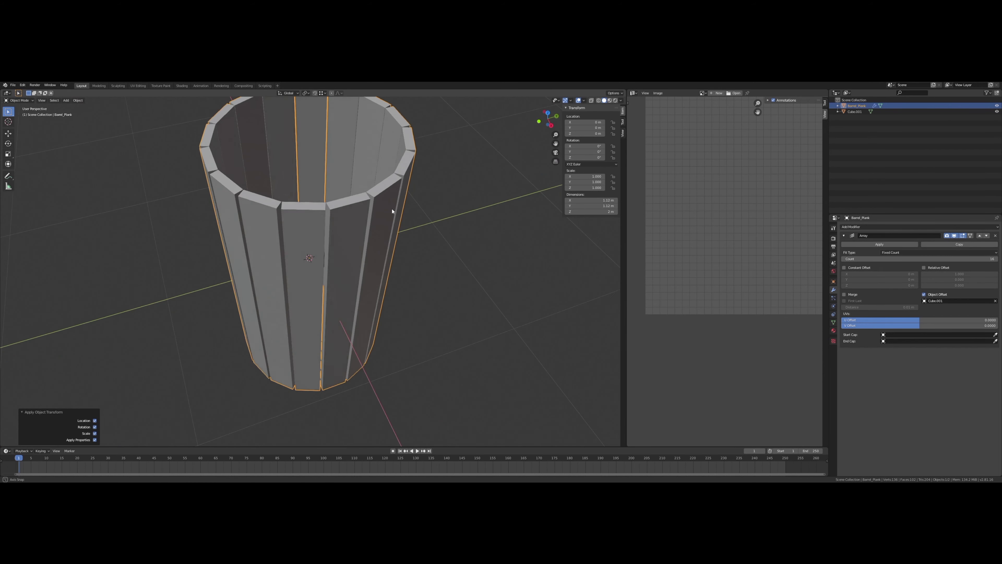
scroll(397, 194, up, 4)
mouse_move(396, 194)
middle_down()
mouse_move(385, 244)
mouse_move(335, 257)
mouse_move(335, 213)
mouse_move(354, 241)
mouse_move(330, 242)
mouse_move(390, 244)
mouse_move(340, 219)
middle_up()
key(g)
key(x)
key(Escape)
scroll(330, 242, down, 5)
scroll(391, 245, down, 3)
Step: Loop-cut the plank at its middle and push that loop outward along X
key(Tab)
key(ctrl+r)
click(316, 245)
right_click(315, 245)
scroll(316, 244, up, 5)
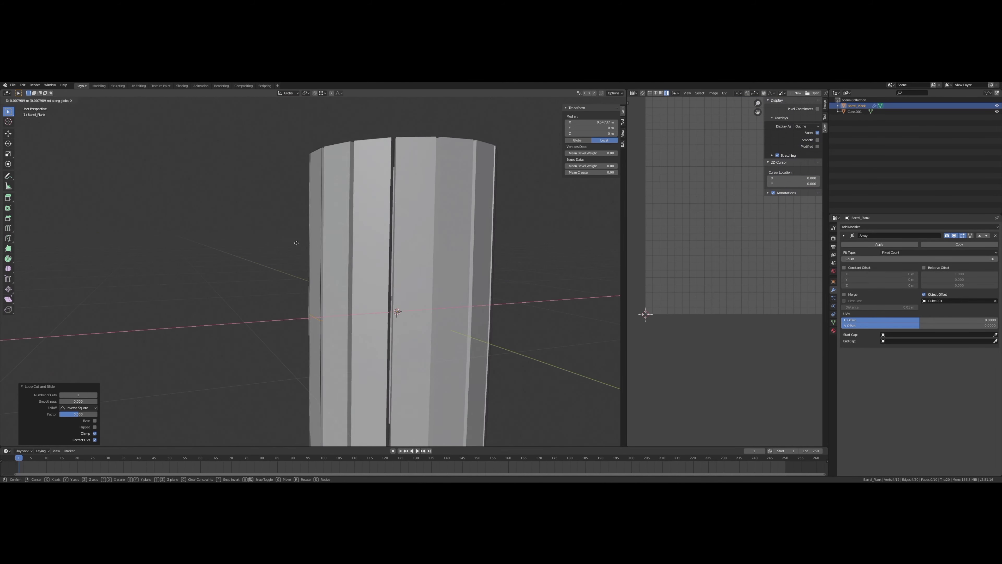
key(g)
key(x)
click(256, 255)
scroll(257, 254, down, 3)
scroll(256, 255, up, 5)
scroll(256, 255, up, 3)
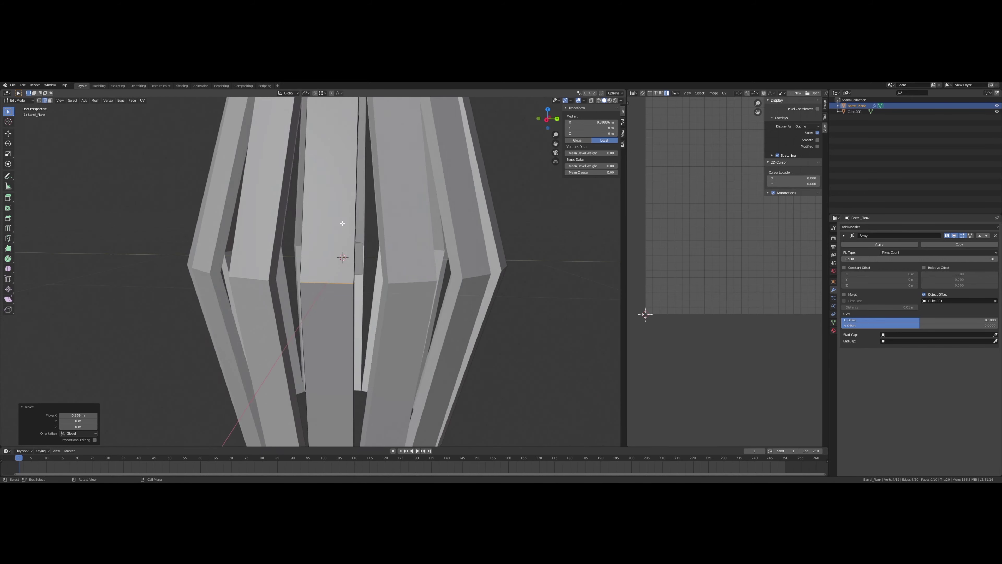
Step: Widen the middle loop along Y and collapse the Array modifier settings
key(s)
key(y)
click(354, 226)
scroll(354, 226, down, 3)
scroll(346, 240, up, 2)
scroll(347, 239, up, 2)
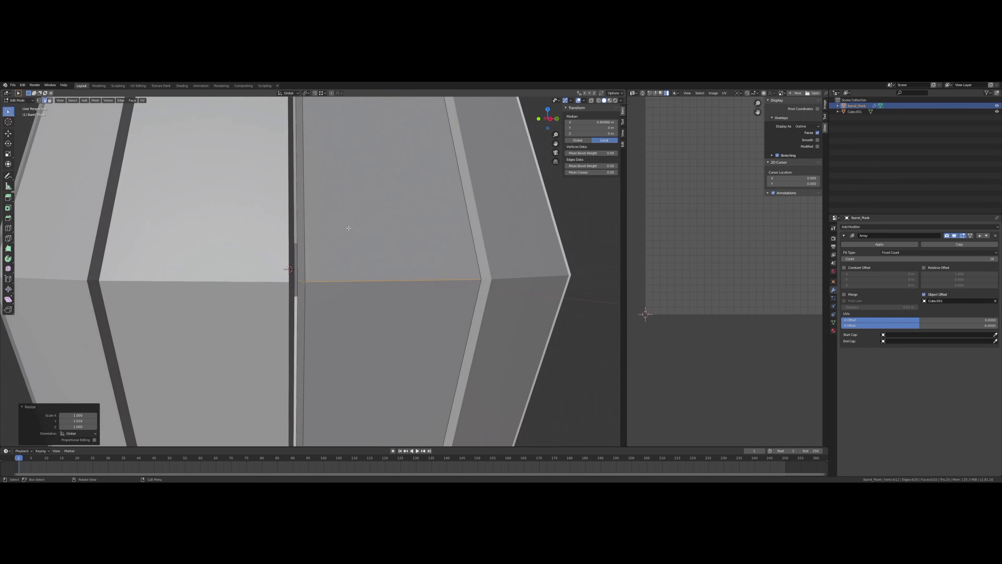
scroll(324, 261, down, 3)
mouse_move(347, 240)
middle_down()
mouse_move(324, 261)
mouse_move(347, 221)
middle_up()
scroll(348, 221, down, 3)
click(843, 236)
scroll(526, 133, up, 2)
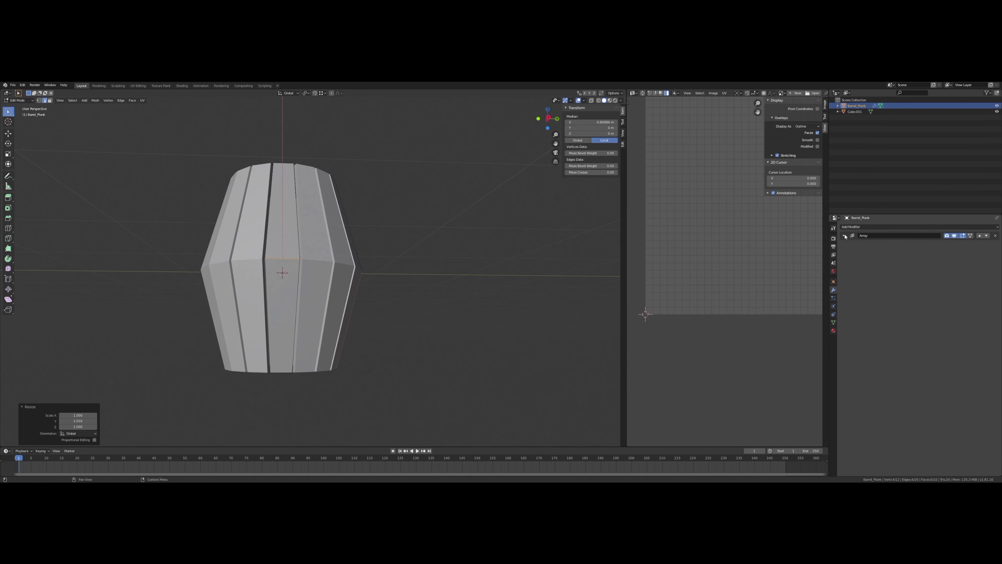
Step: Box-select and delete the lower half of the plank geometry
key(Tab)
key(Tab)
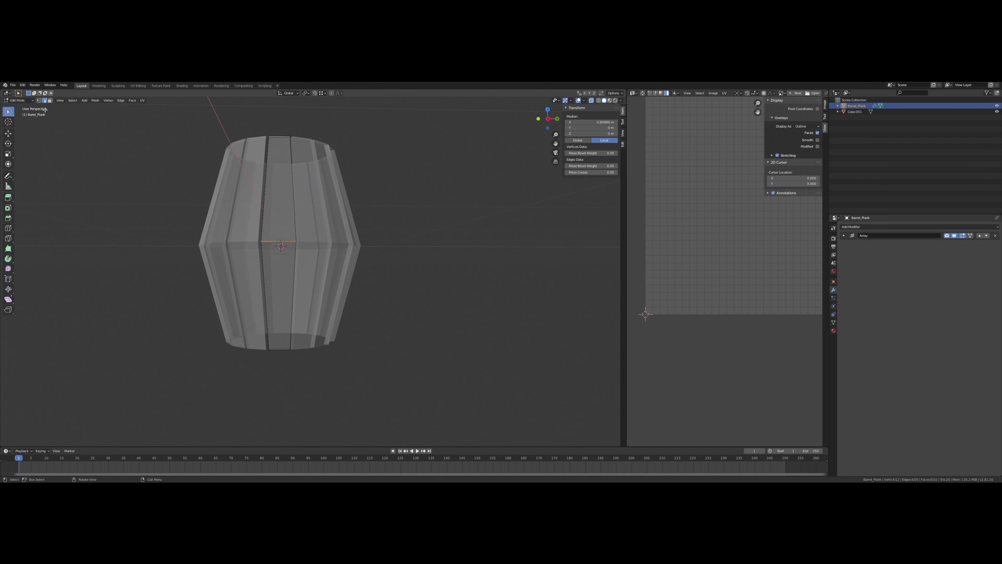
drag(192, 273, 461, 354)
key(x)
click(385, 249)
middle_drag(384, 247, 382, 272)
key(Tab)
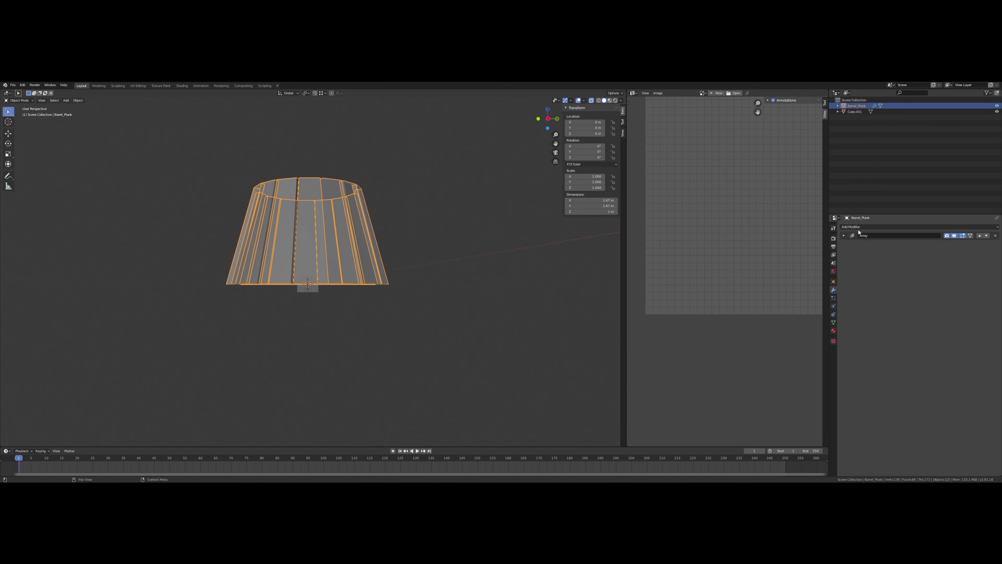
click(888, 226)
Step: Add a Mirror modifier to rebuild the lower half and turn off see-through display
click(891, 293)
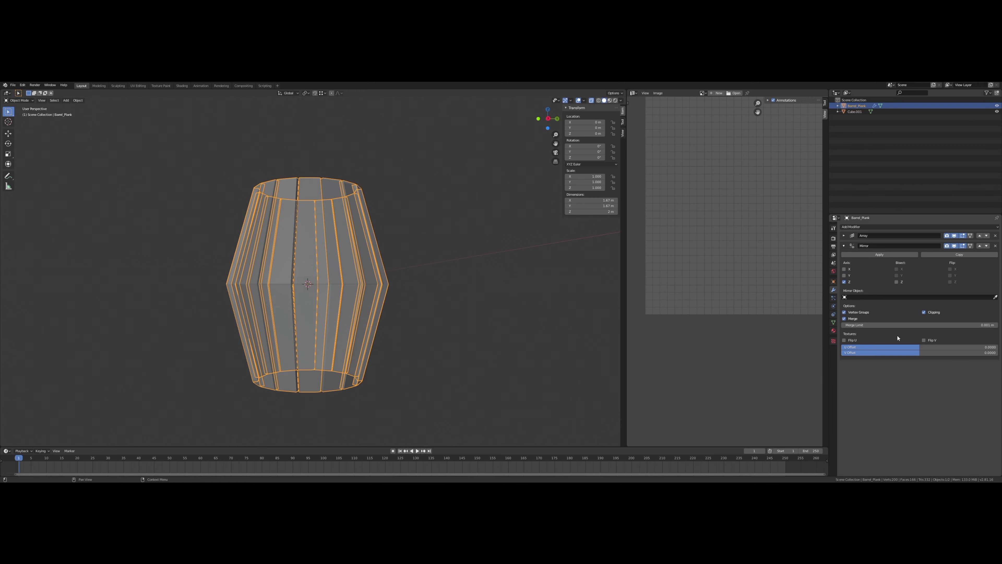
scroll(418, 246, up, 5)
scroll(419, 246, down, 5)
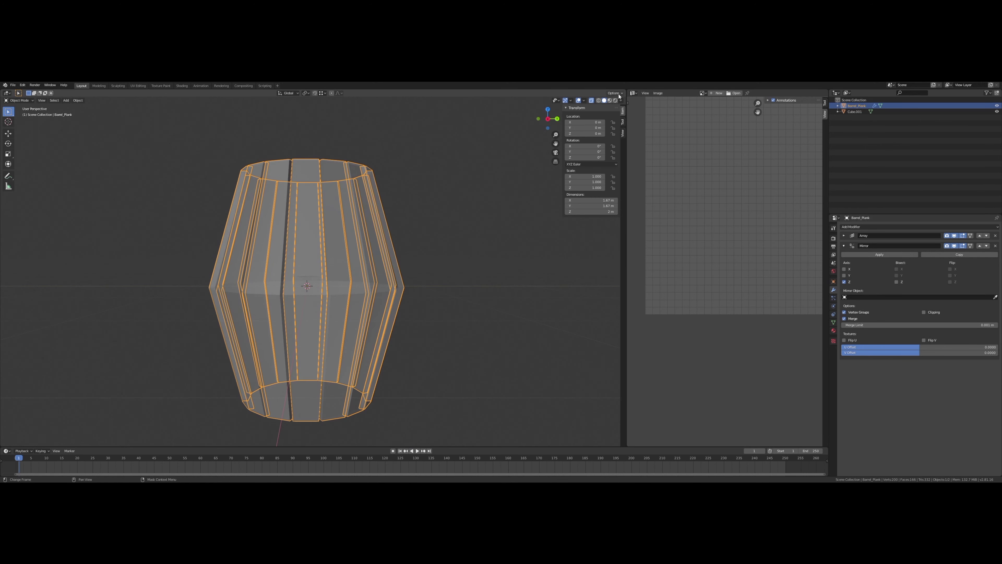
key(alt+z)
scroll(449, 165, up, 5)
scroll(452, 164, down, 4)
middle_drag(452, 165, 456, 224)
Step: Try extruding a plank's top face, then undo the extrusion
key(Tab)
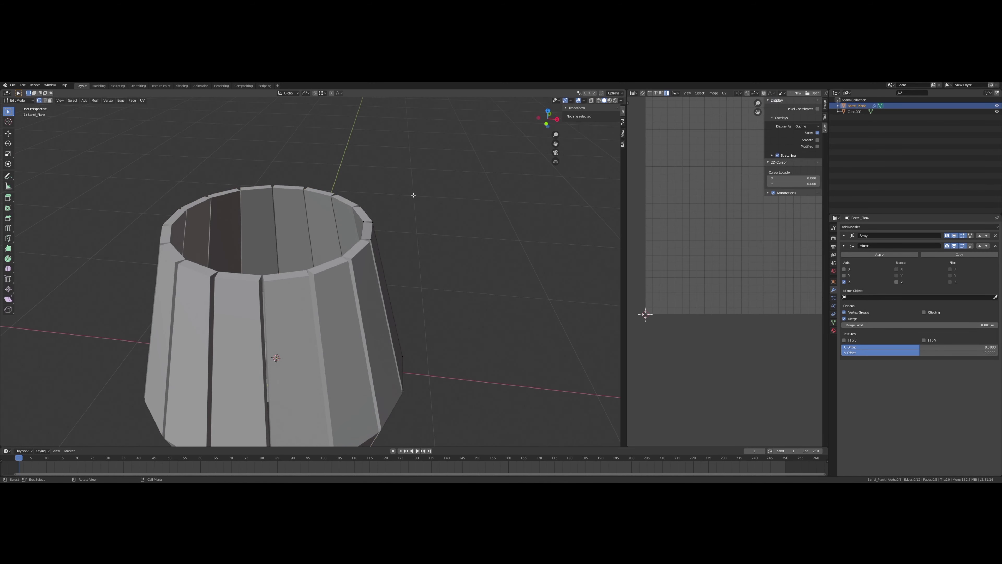
click(269, 181)
scroll(269, 182, up, 4)
mouse_move(340, 201)
middle_down()
mouse_move(326, 264)
mouse_move(51, 290)
middle_up()
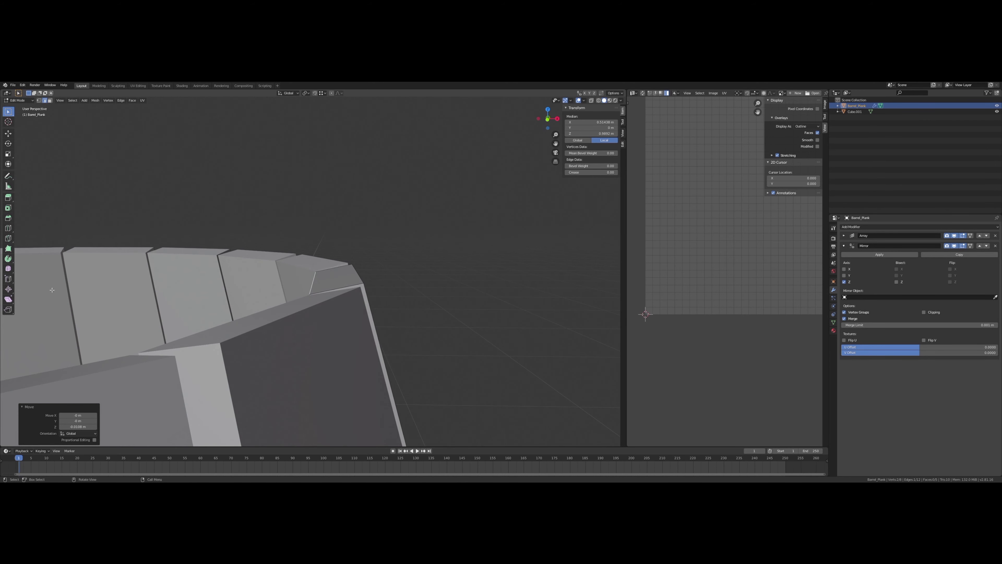
key(e)
click(352, 272)
scroll(477, 254, up, 4)
middle_drag(477, 253, 476, 249)
scroll(413, 281, down, 4)
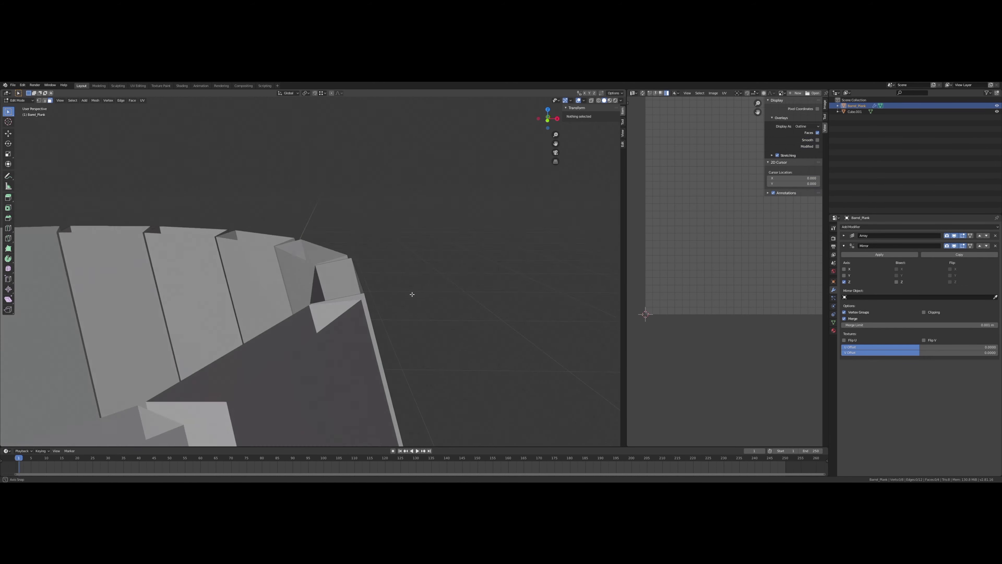
key(ctrl+z)
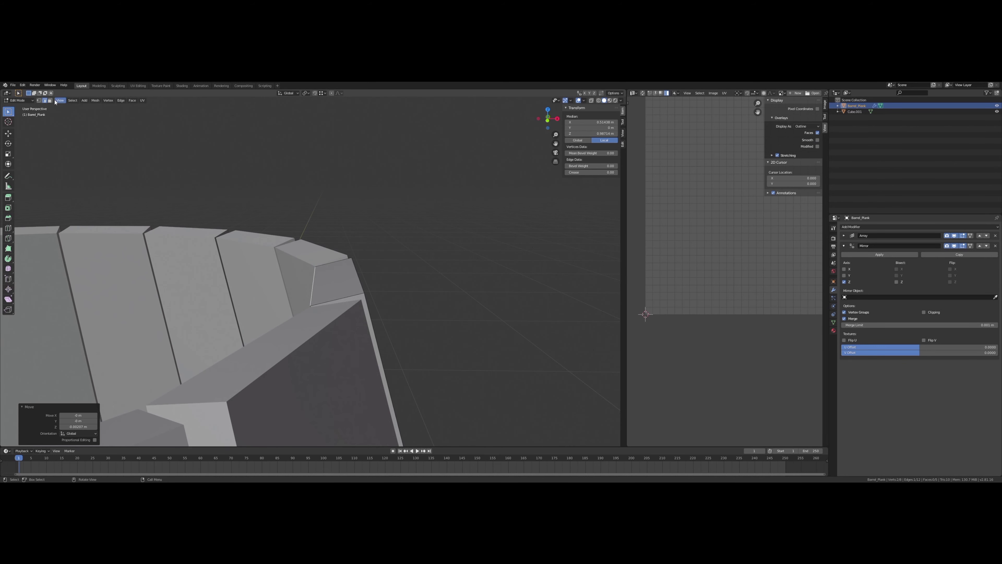
Step: Extrude the plank's top face slightly upward and inspect the result
click(339, 277)
key(e)
scroll(365, 274, up, 4)
mouse_move(364, 273)
middle_down()
mouse_move(364, 252)
mouse_move(347, 267)
mouse_move(301, 267)
mouse_move(312, 276)
mouse_move(246, 297)
mouse_move(261, 290)
mouse_move(244, 311)
mouse_move(383, 319)
middle_up()
scroll(364, 249, down, 4)
scroll(312, 277, down, 2)
scroll(300, 284, up, 5)
Step: Add a loop cut near the plank top and narrow the top edge along Y
right_click(246, 295)
key(s)
shift+click(386, 319)
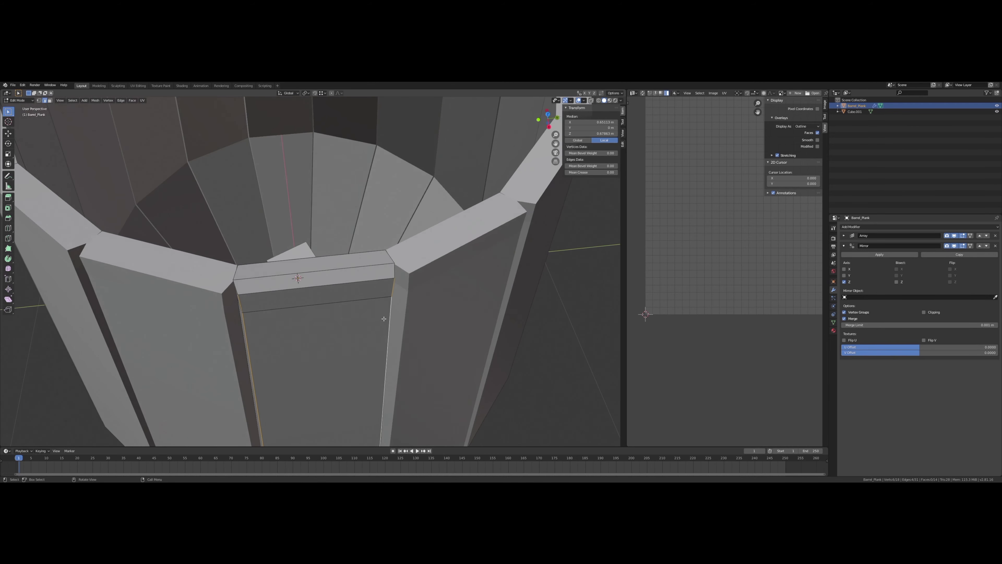
click(393, 318)
scroll(393, 317, down, 4)
scroll(325, 254, up, 4)
click(324, 254)
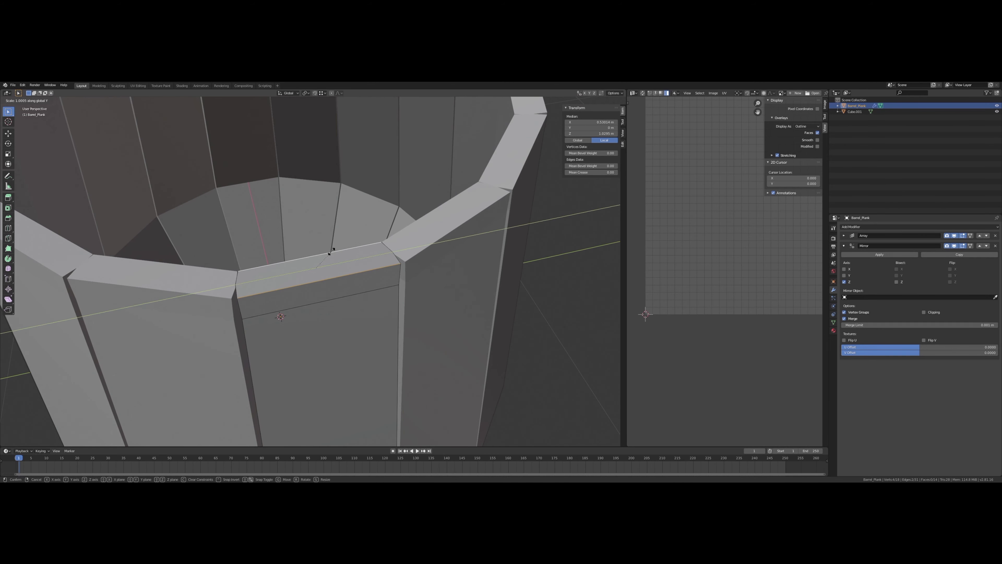
click(331, 252)
mouse_move(332, 252)
middle_down()
mouse_move(290, 249)
mouse_move(246, 286)
mouse_move(273, 320)
mouse_move(324, 312)
mouse_move(342, 277)
mouse_move(264, 335)
mouse_move(436, 298)
mouse_move(340, 294)
middle_up()
Step: Preview the plank in Object Mode and finish the Y scale of its top edge
key(Tab)
scroll(246, 276, down, 4)
key(Tab)
scroll(373, 306, up, 3)
click(373, 305)
key(Tab)
scroll(340, 294, down, 3)
scroll(327, 291, down, 2)
key(Tab)
scroll(320, 358, up, 4)
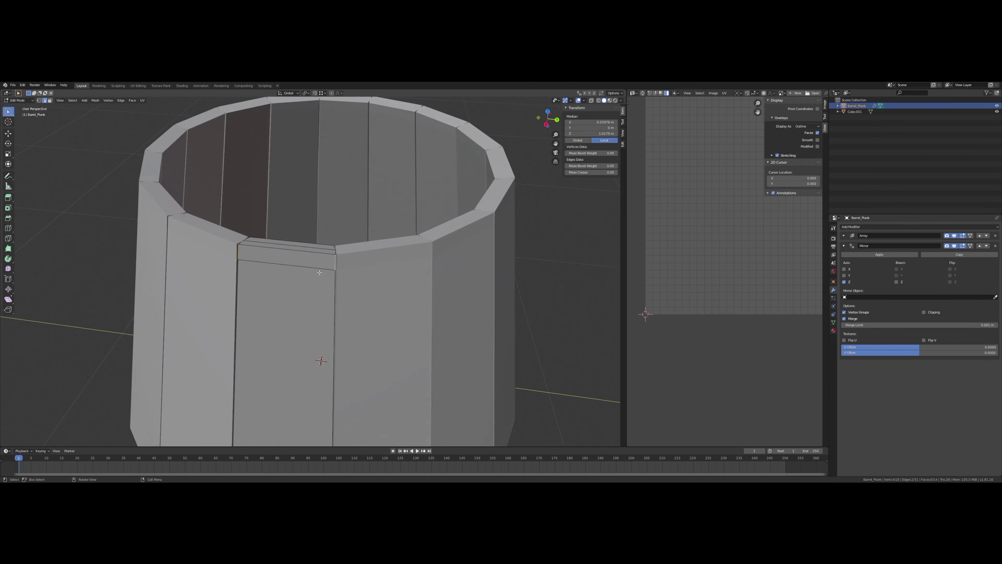
scroll(330, 270, up, 2)
scroll(330, 269, down, 2)
Step: Mark the plank's top edges as a UV seam, then clear the selection
middle_drag(330, 270, 245, 142)
click(244, 142)
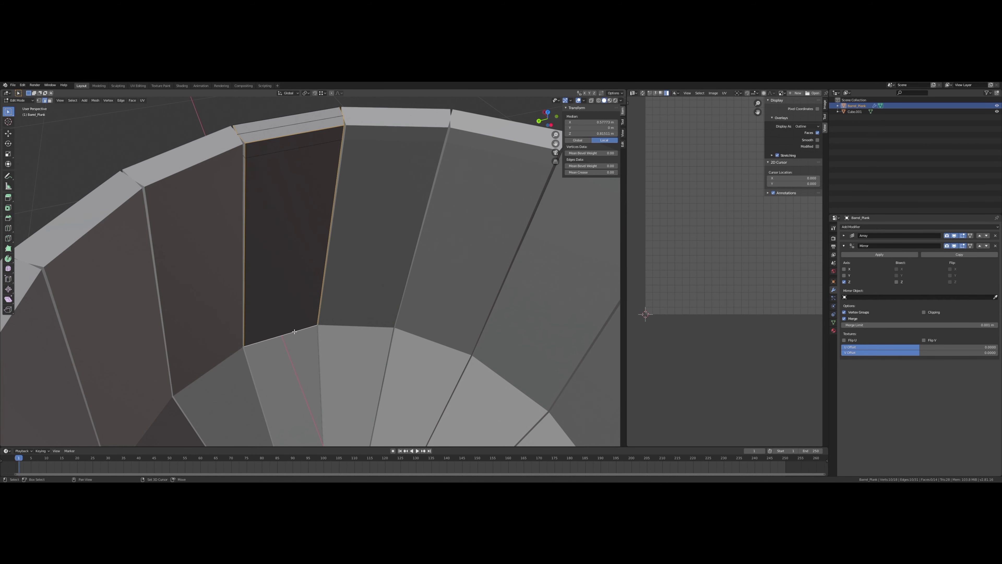
click(380, 306)
middle_drag(380, 307, 358, 283)
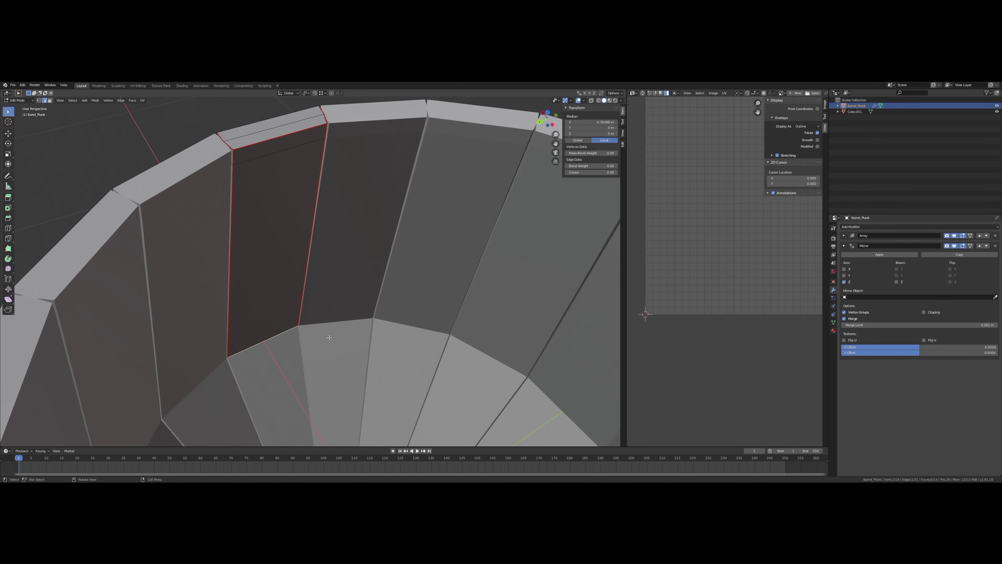
key(alt+a)
Step: Select the dark face's right edge and the plank's top edges for bevelling
scroll(329, 337, down, 2)
middle_drag(302, 327, 261, 279)
scroll(304, 309, up, 3)
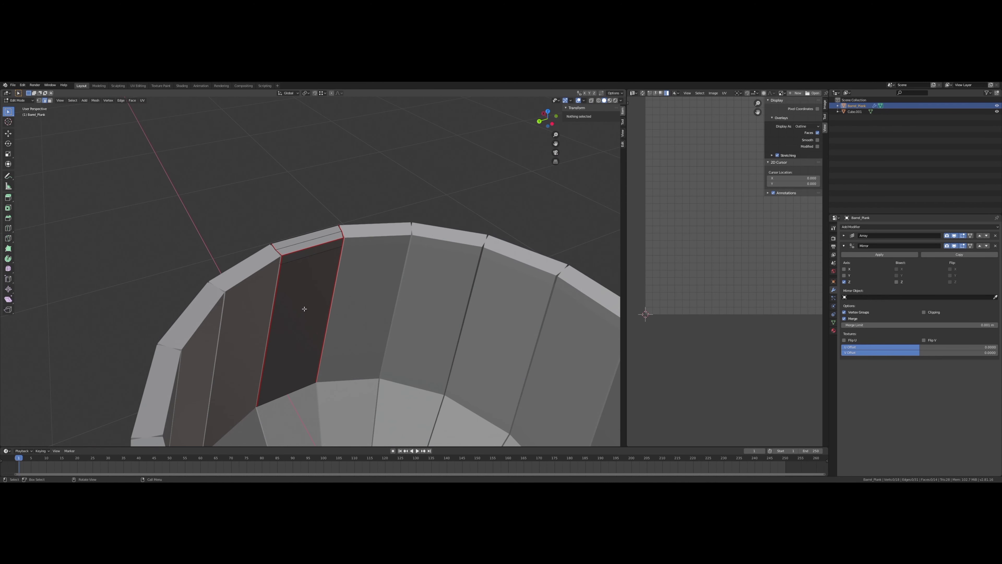
middle_drag(300, 250, 279, 285)
shift+click(340, 277)
scroll(369, 224, up, 1)
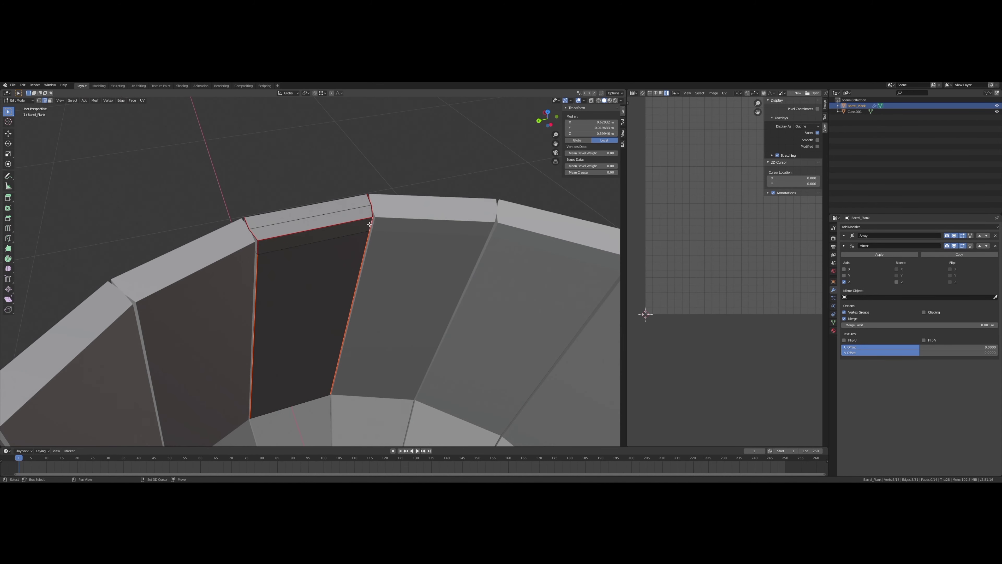
shift+click(334, 224)
mouse_move(334, 224)
middle_down()
mouse_move(360, 226)
mouse_move(320, 325)
middle_up()
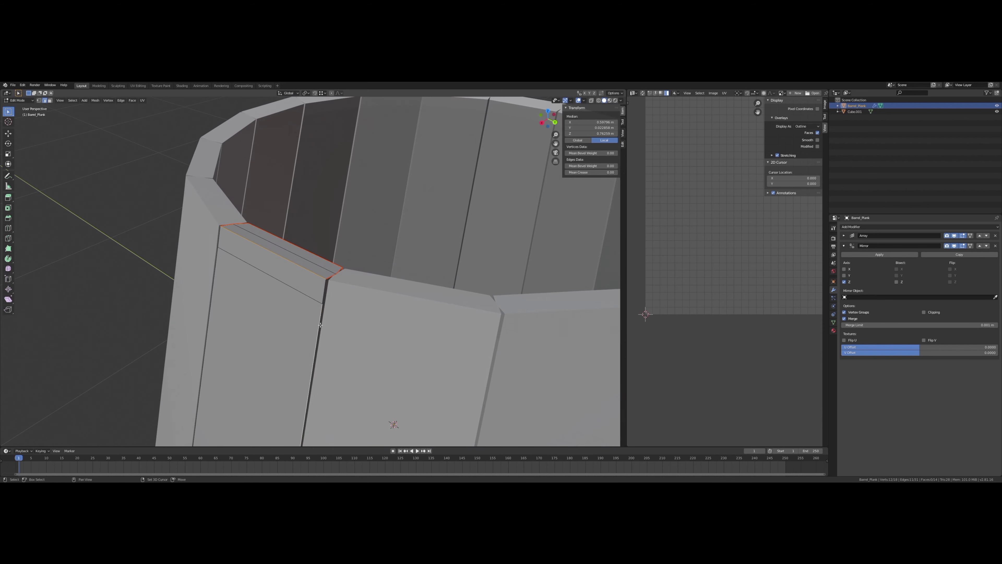
middle_drag(214, 267, 322, 274)
scroll(322, 274, up, 3)
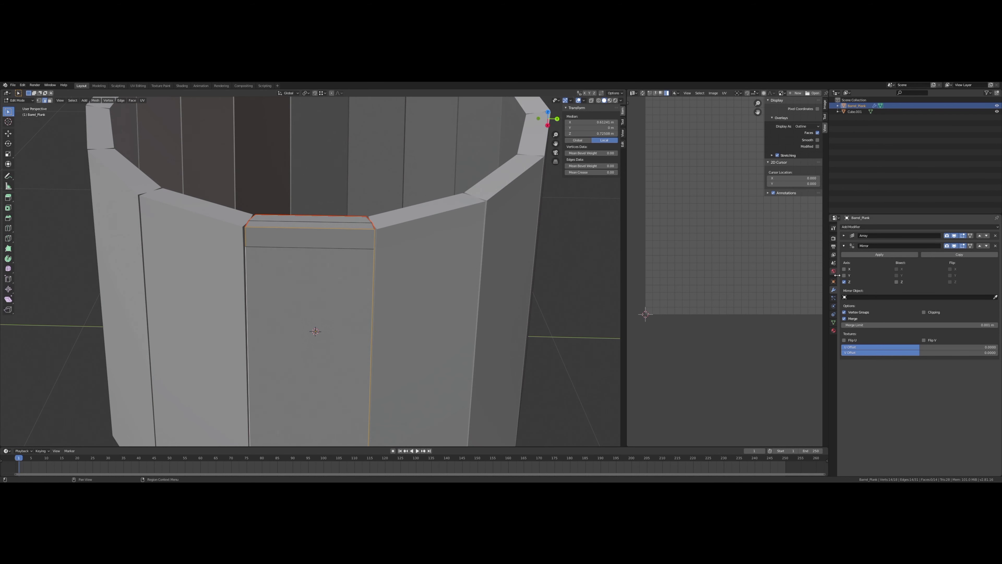
Step: Add a Bevel modifier with Limit Method Weight and set bevel weight on the selected edges
click(868, 251)
click(919, 226)
click(879, 264)
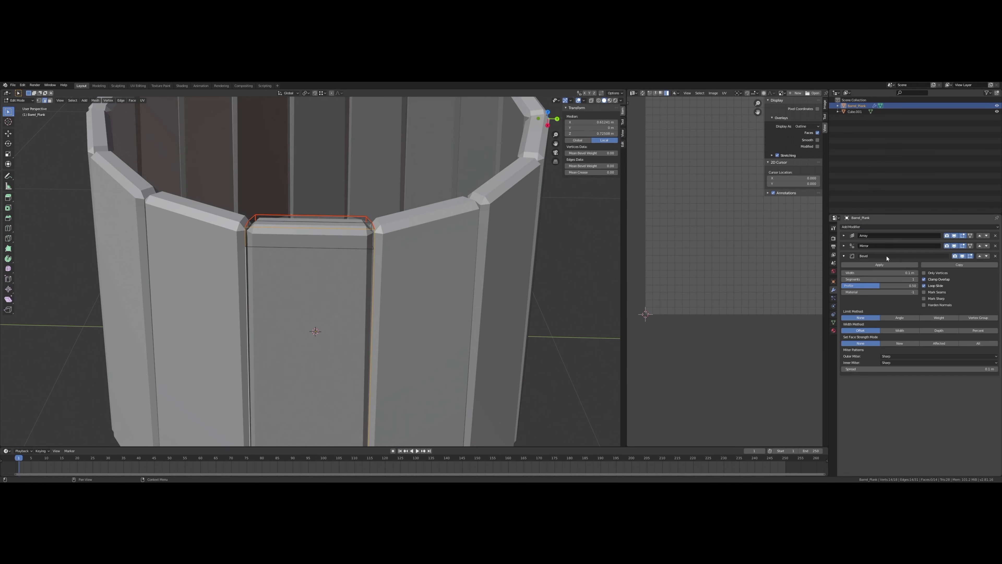
click(935, 318)
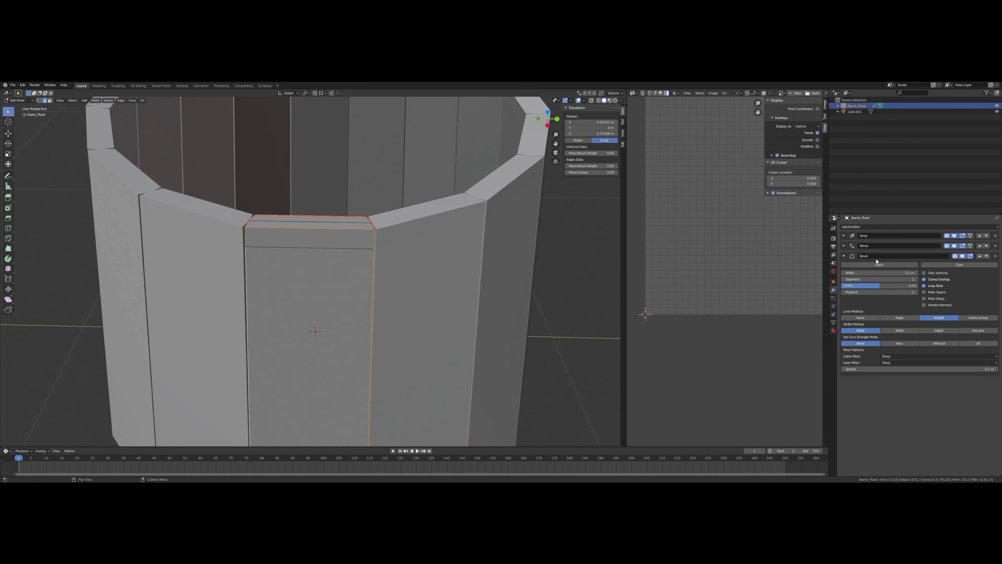
key(Return)
Step: Preview the bevelled rim edges in Object Mode, then return to Edit Mode with X-ray on
scroll(321, 232, up, 3)
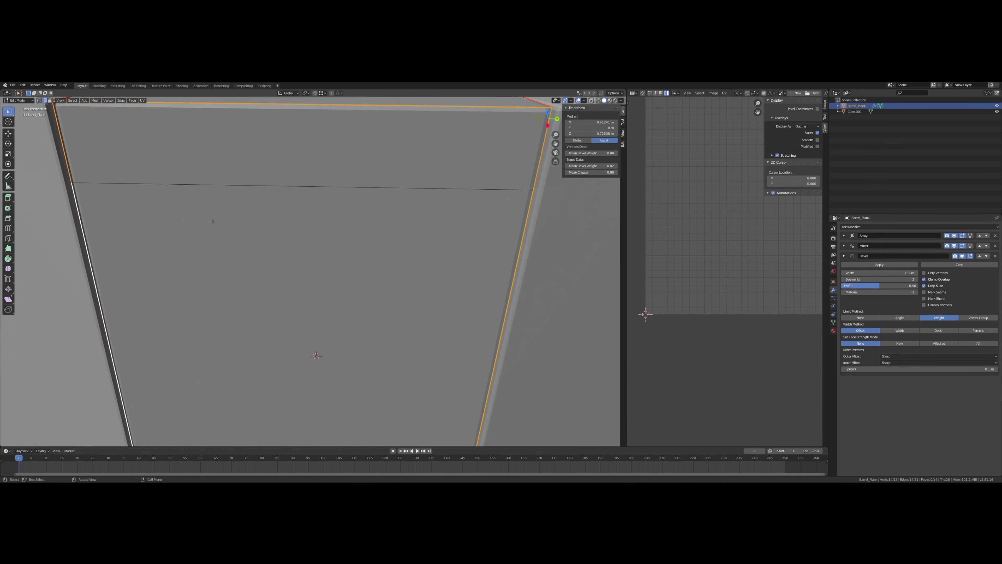
key(Tab)
mouse_move(321, 232)
middle_down()
mouse_move(251, 380)
mouse_move(329, 398)
mouse_move(355, 195)
mouse_move(297, 197)
middle_up()
key(Tab)
click(845, 256)
scroll(316, 256, down, 5)
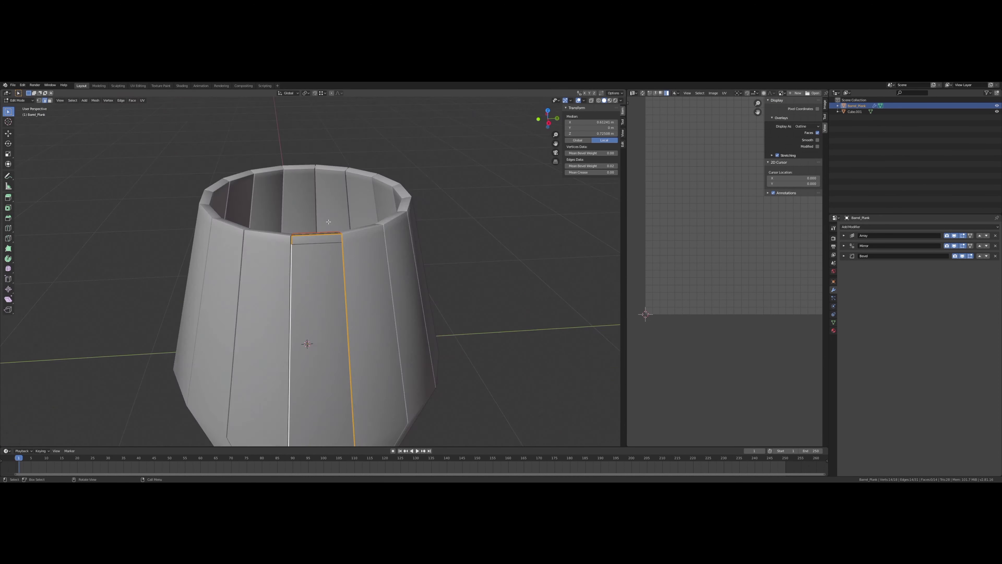
key(Tab)
mouse_move(315, 256)
middle_down()
mouse_move(336, 245)
mouse_move(347, 258)
mouse_move(350, 291)
mouse_move(339, 303)
middle_up()
key(Tab)
scroll(351, 291, up, 5)
key(alt+z)
scroll(429, 241, down, 6)
Step: Try bevelling the plank faces, undo it, and re-add a Mirror modifier
key(alt+z)
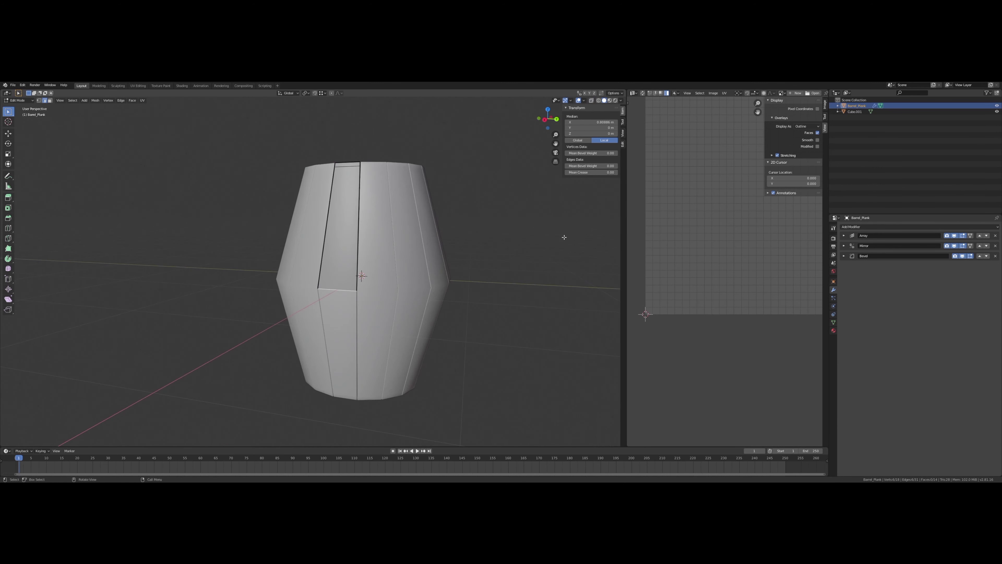
click(842, 245)
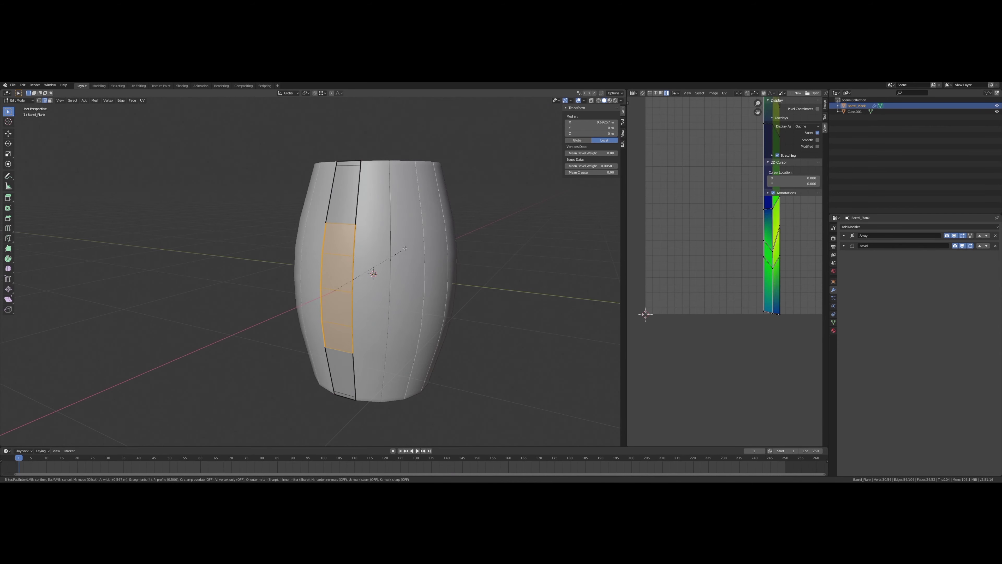
click(425, 233)
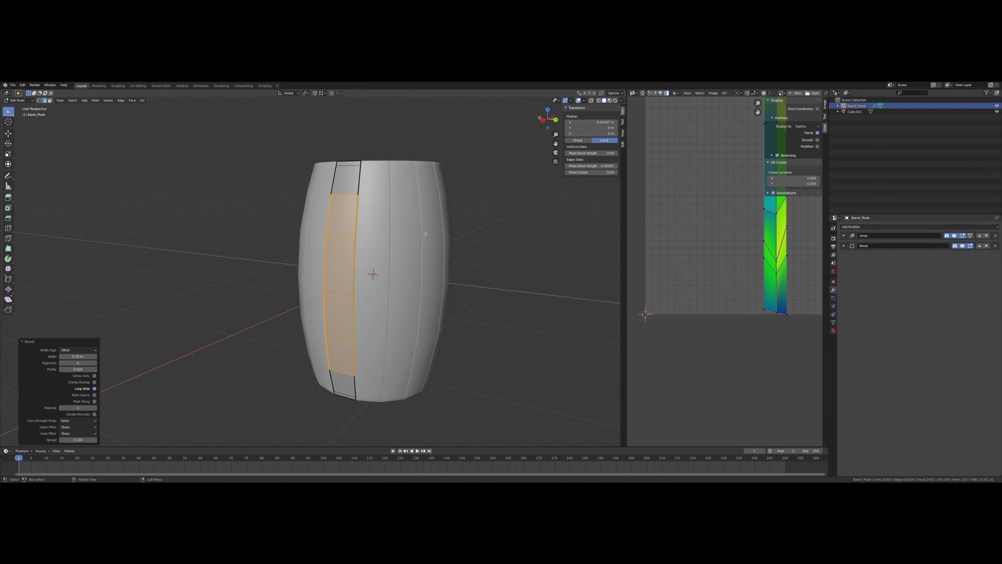
key(ctrl+z)
key(ctrl+z)
click(868, 227)
click(891, 285)
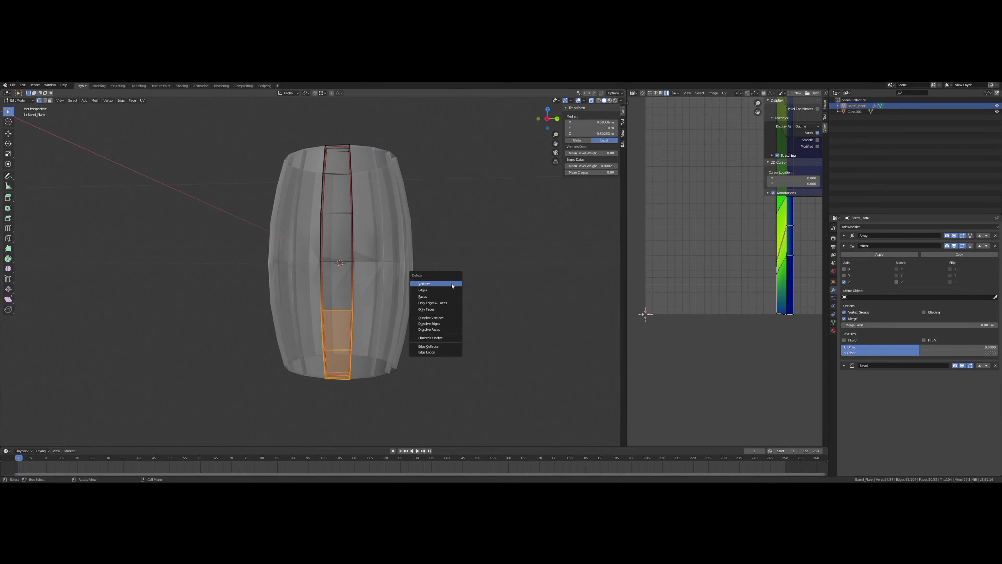
Step: Select the plank's top edge, scale it along Y, and check the result
scroll(444, 238, up, 5)
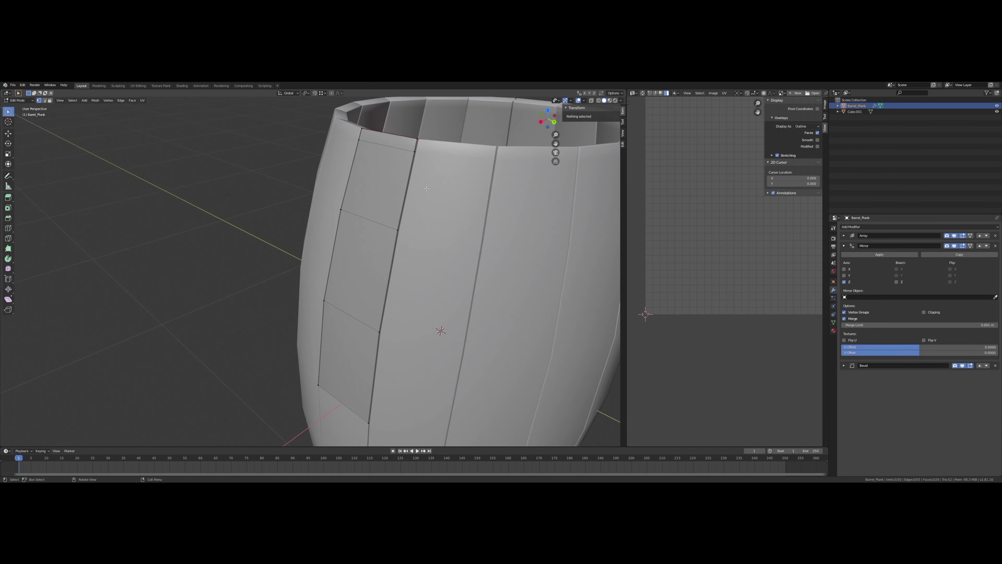
middle_drag(443, 239, 390, 258)
scroll(362, 206, up, 3)
scroll(344, 220, up, 3)
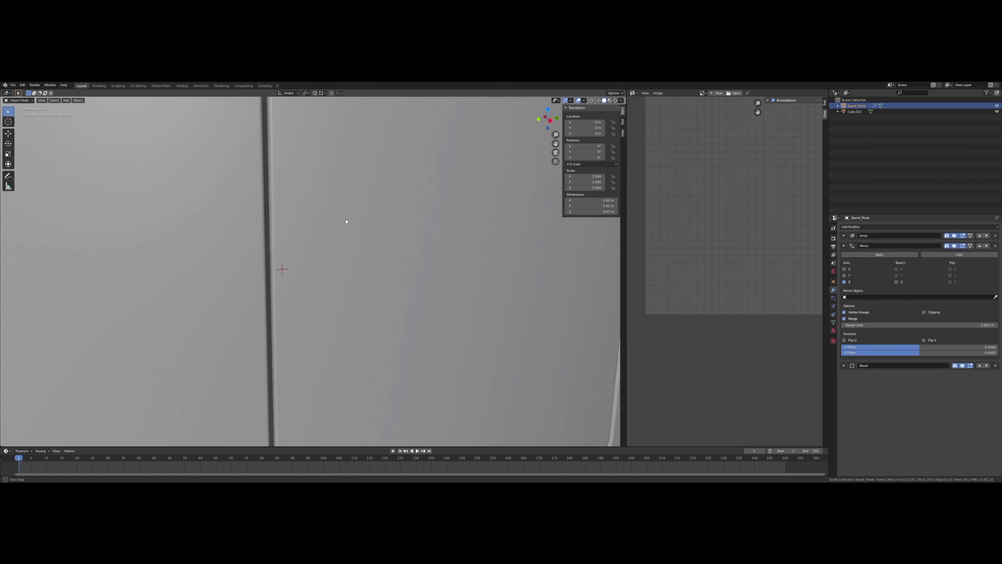
scroll(308, 182, up, 2)
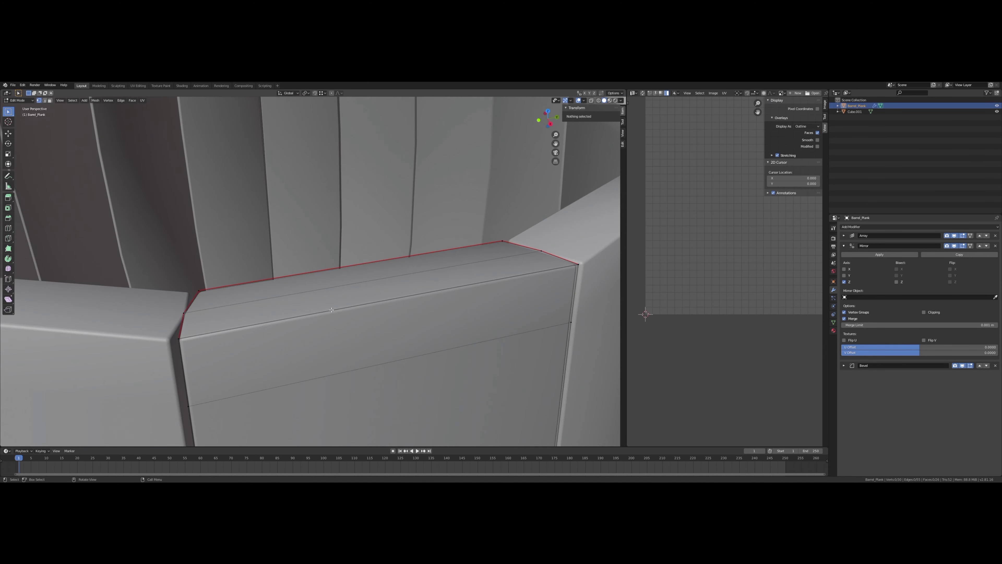
shift+click(242, 296)
middle_drag(241, 296, 293, 232)
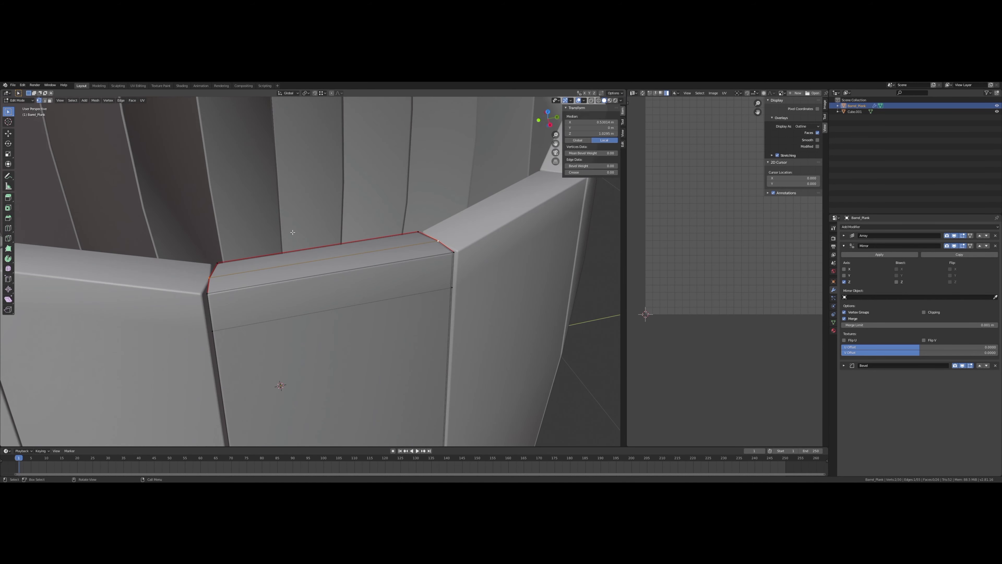
click(466, 236)
key(Tab)
mouse_move(466, 236)
middle_down()
mouse_move(296, 303)
mouse_move(333, 245)
middle_up()
scroll(296, 304, down, 8)
Step: Widen the top edge along Y to about 1.022 and return to Object Mode
key(Tab)
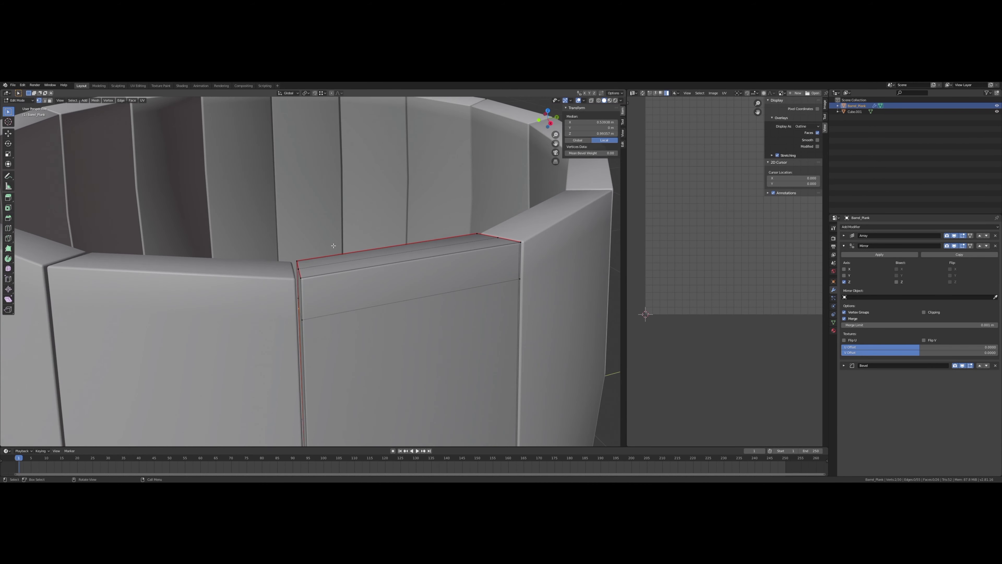
click(330, 246)
scroll(330, 247, down, 5)
scroll(332, 262, up, 8)
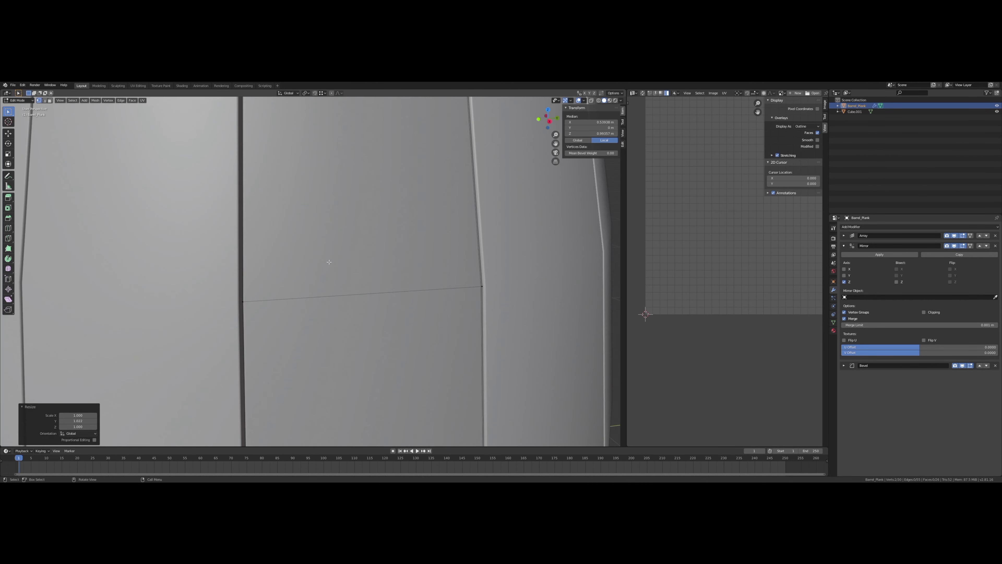
scroll(331, 261, up, 2)
scroll(339, 236, down, 9)
key(Tab)
scroll(338, 236, down, 5)
Step: Add a Subdivision Surface modifier after Bevel to smooth the barrel
middle_drag(335, 240, 317, 263)
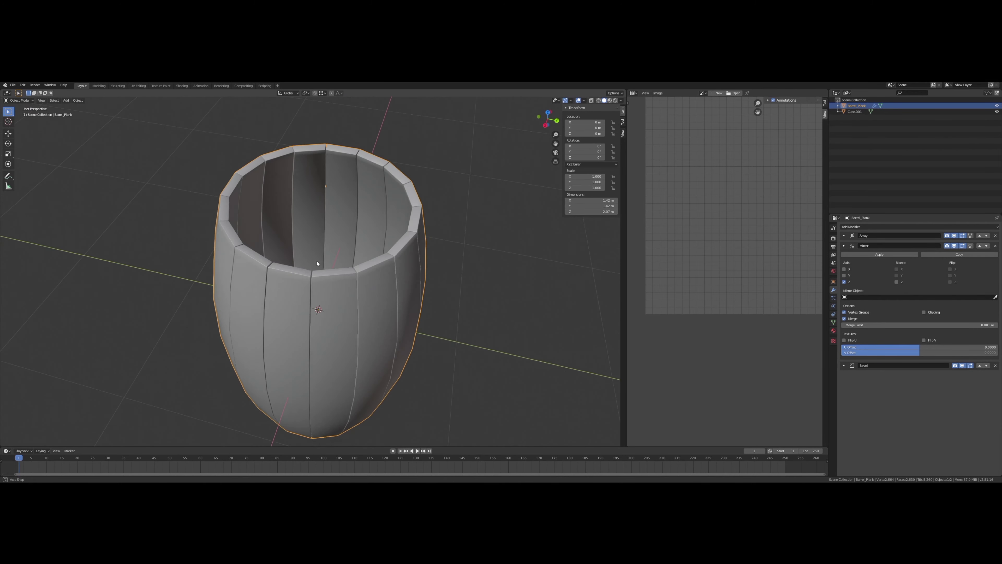
click(843, 245)
click(883, 227)
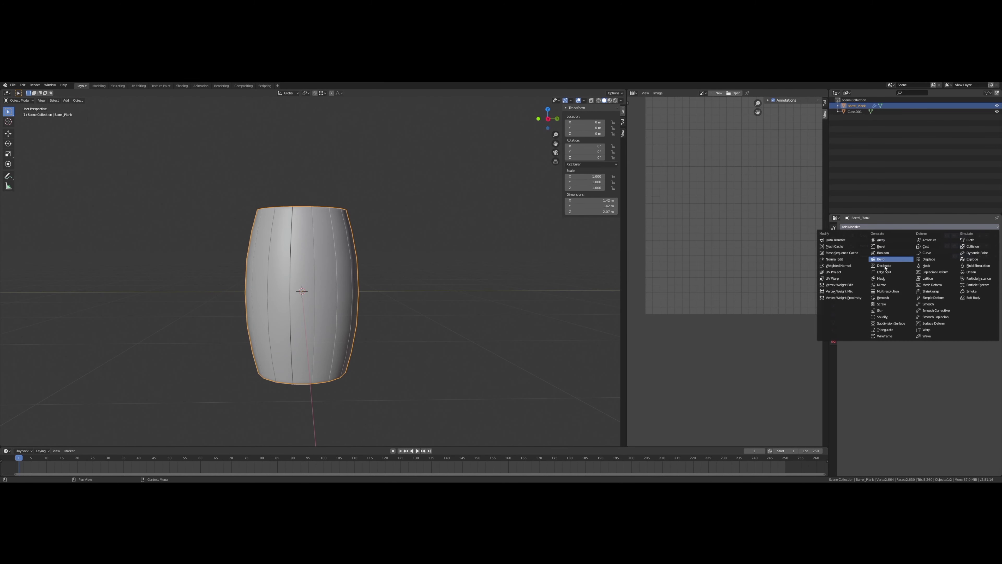
click(891, 320)
scroll(400, 253, up, 3)
mouse_move(400, 253)
middle_down()
mouse_move(378, 279)
mouse_move(445, 265)
middle_up()
scroll(402, 278, down, 2)
scroll(439, 266, up, 1)
scroll(441, 264, up, 4)
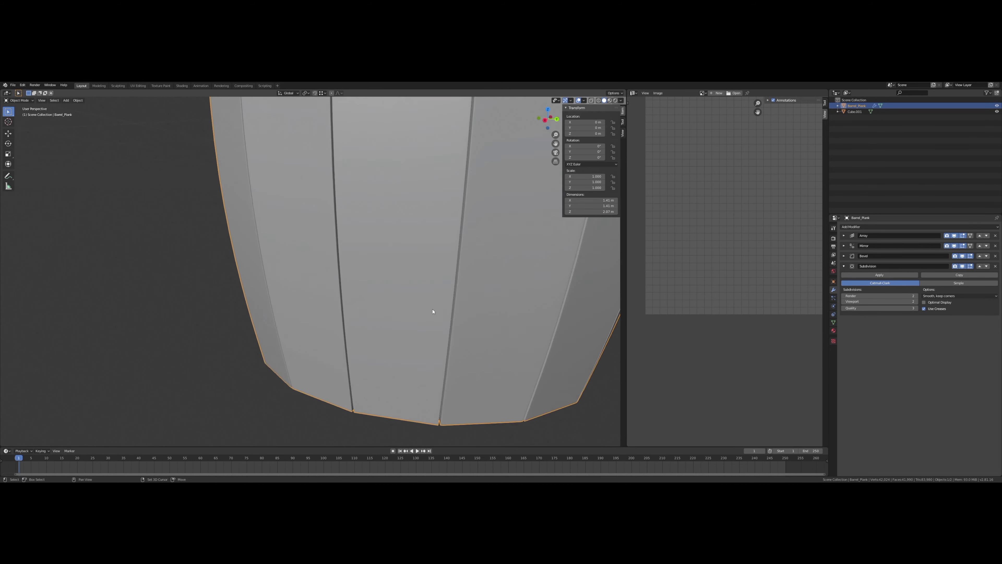
scroll(432, 309, up, 2)
scroll(340, 197, down, 1)
scroll(337, 236, up, 3)
Step: Resize the plank's top edge along Y in Edit Mode, then return to Object Mode
key(Tab)
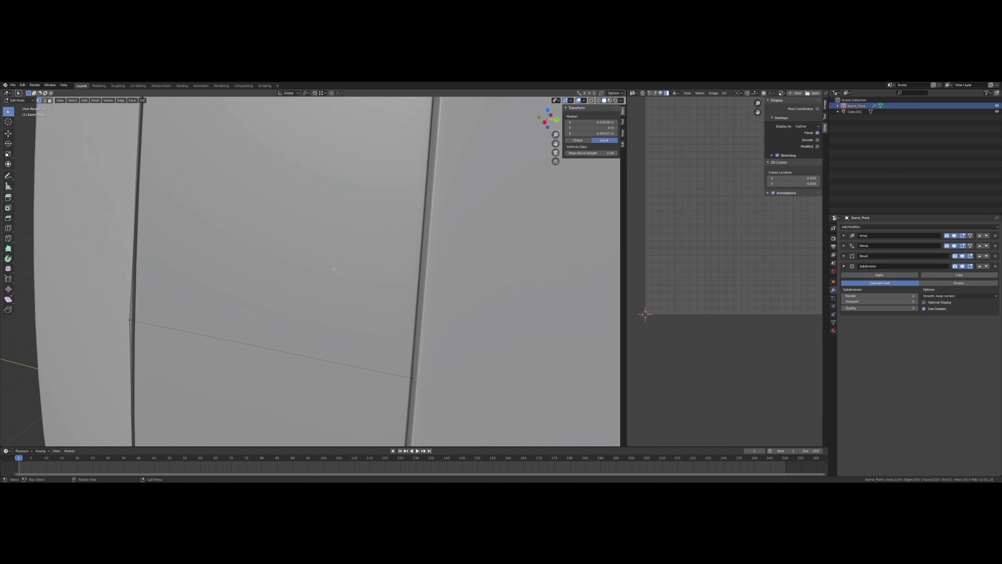
middle_drag(337, 236, 345, 237)
scroll(346, 237, down, 4)
scroll(345, 237, up, 5)
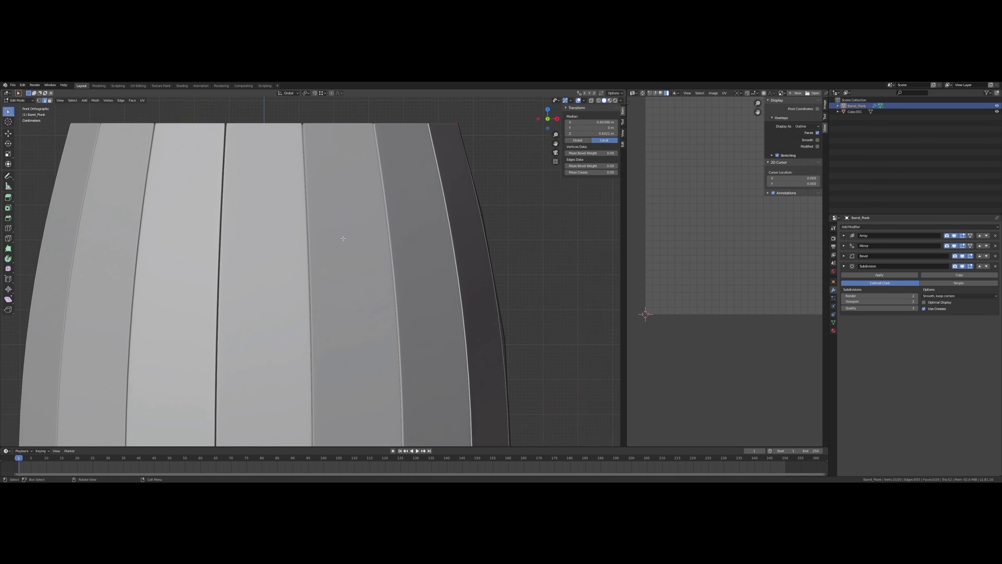
key(alt+z)
key(s)
click(450, 197)
scroll(450, 197, down, 3)
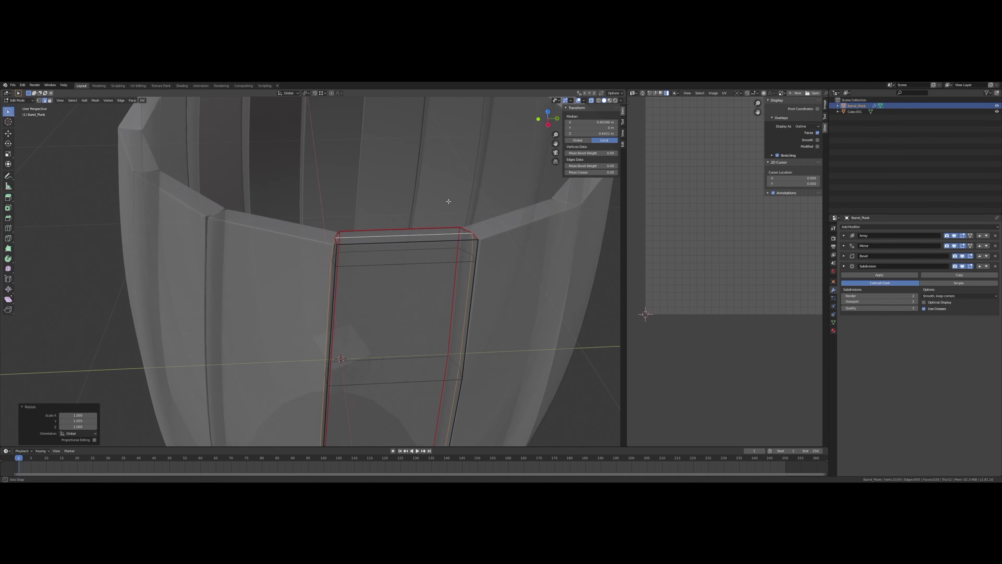
key(alt+z)
click(392, 272)
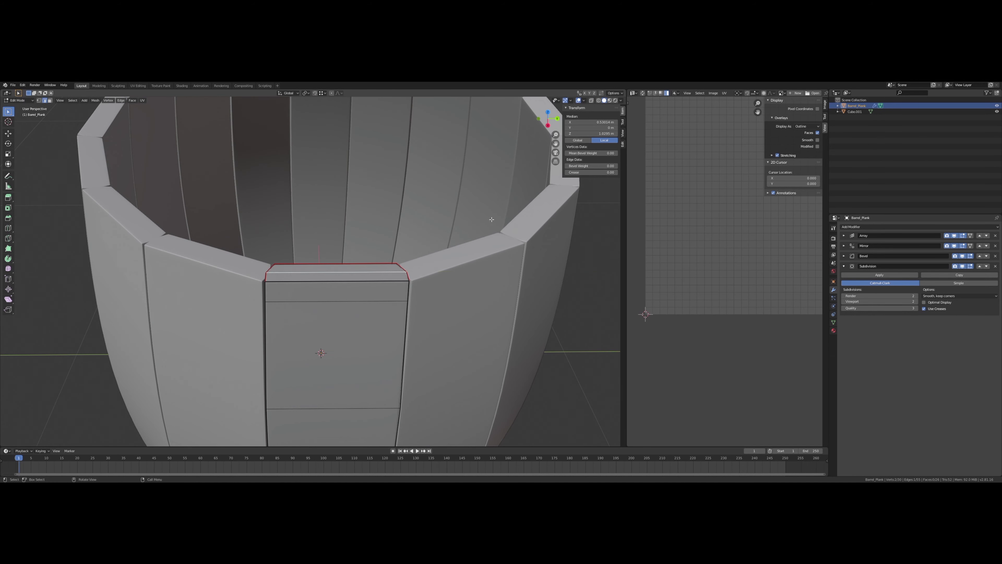
click(484, 223)
key(Tab)
mouse_move(343, 252)
middle_down()
mouse_move(246, 268)
mouse_move(290, 217)
mouse_move(271, 226)
mouse_move(383, 210)
mouse_move(398, 276)
middle_up()
scroll(404, 299, down, 2)
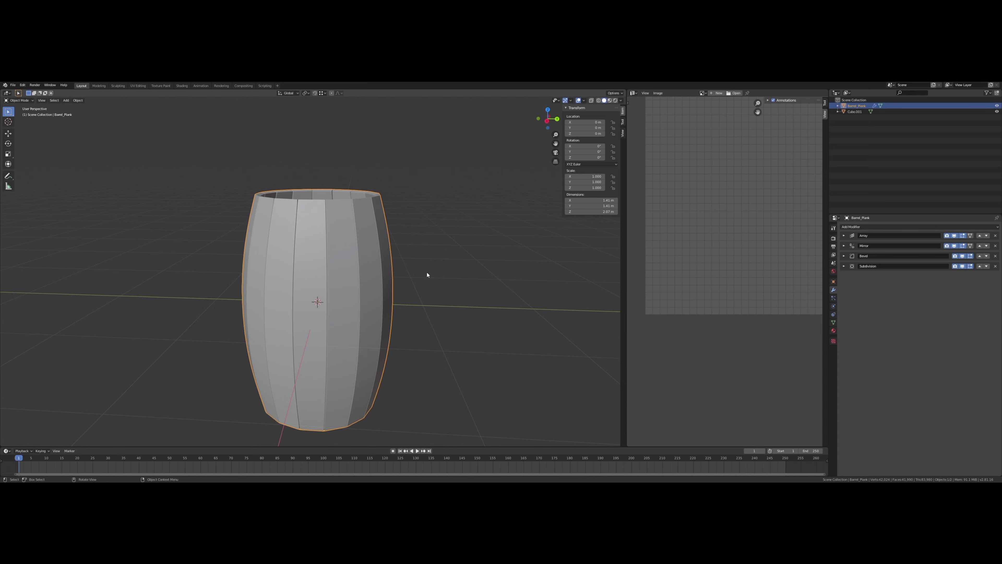
Step: Add a Simple Deform modifier set to Twist with a 3° angle
click(872, 227)
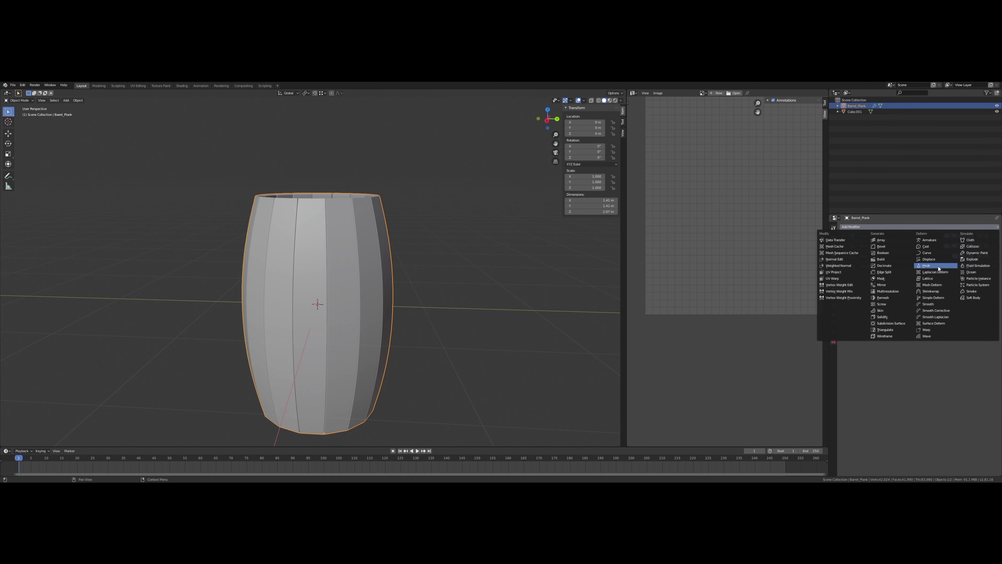
click(933, 298)
key(Return)
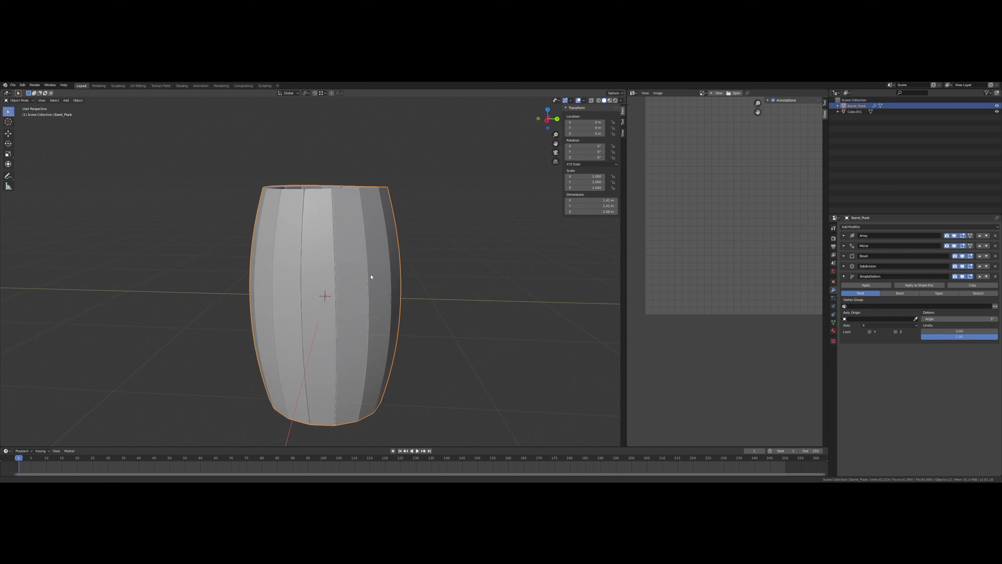
middle_drag(369, 277, 455, 233)
middle_drag(513, 332, 510, 271)
scroll(492, 277, down, 2)
Step: Move the Simple Deform modifier so it sits right after Mirror in the stack
click(912, 277)
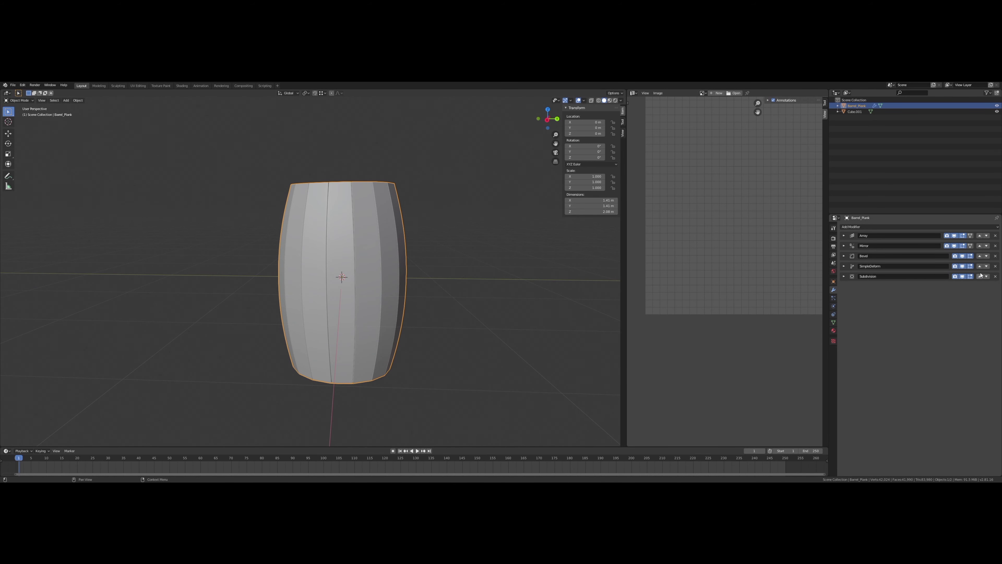
click(986, 246)
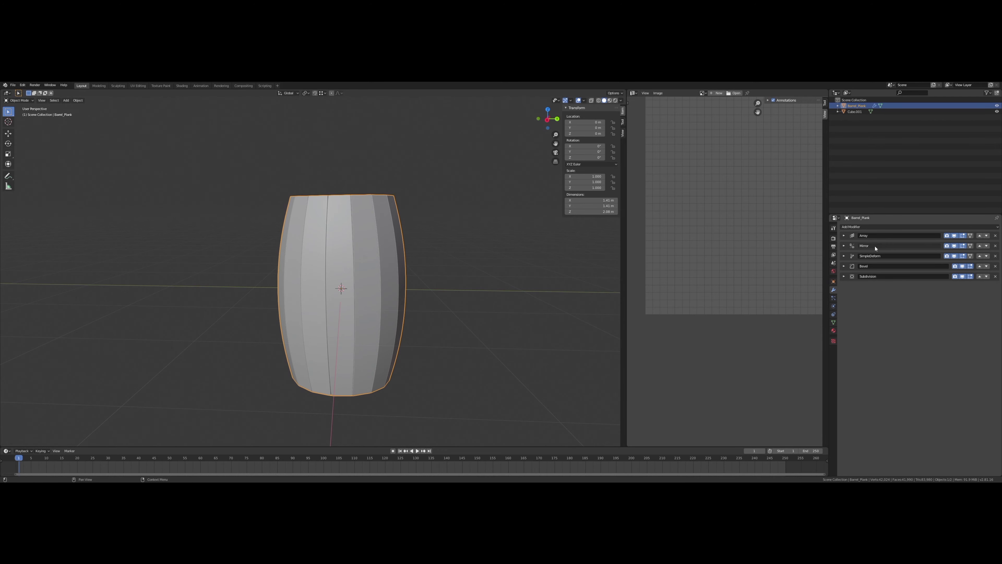
scroll(489, 231, up, 2)
click(979, 246)
mouse_move(410, 221)
middle_down()
mouse_move(408, 204)
mouse_move(386, 224)
middle_up()
Step: Move the Simple Deform modifier back below Mirror and orbit to a level frontal view
click(986, 235)
click(986, 246)
middle_drag(497, 221, 510, 242)
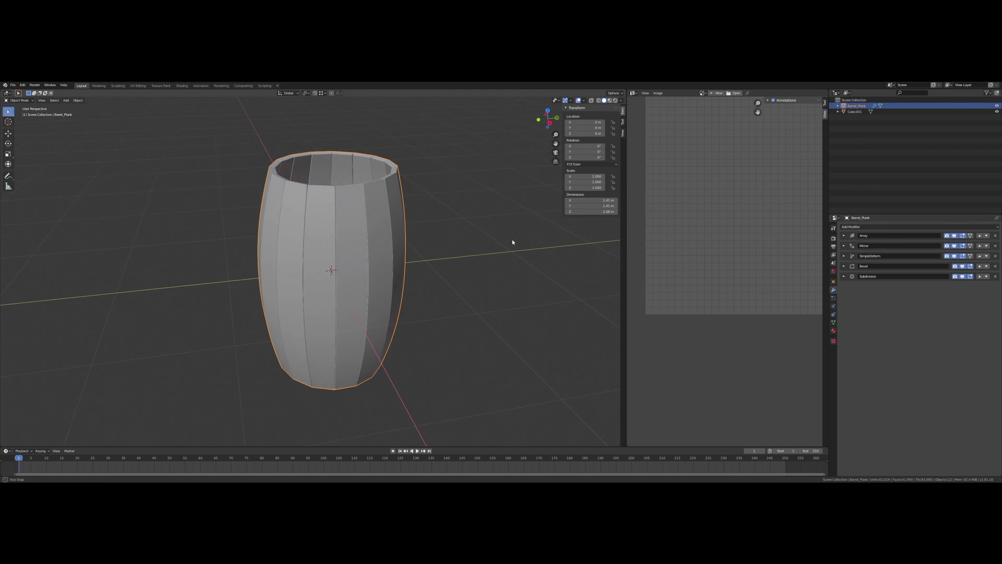
scroll(470, 230, up, 3)
scroll(467, 282, up, 2)
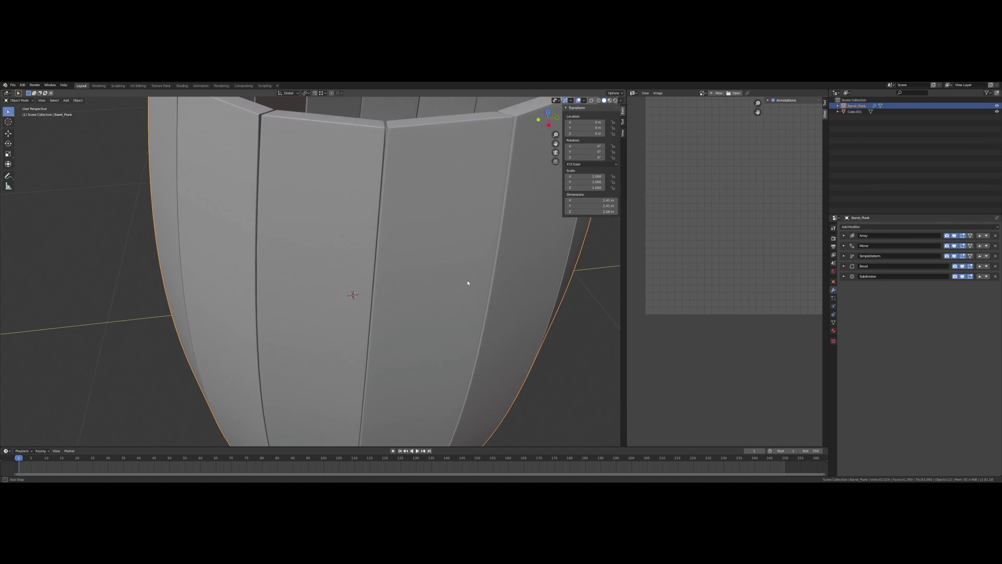
scroll(463, 267, down, 5)
middle_drag(463, 266, 446, 232)
Step: Add a Displace modifier to the barrel with a strength of 0.1
click(864, 227)
click(879, 227)
click(942, 260)
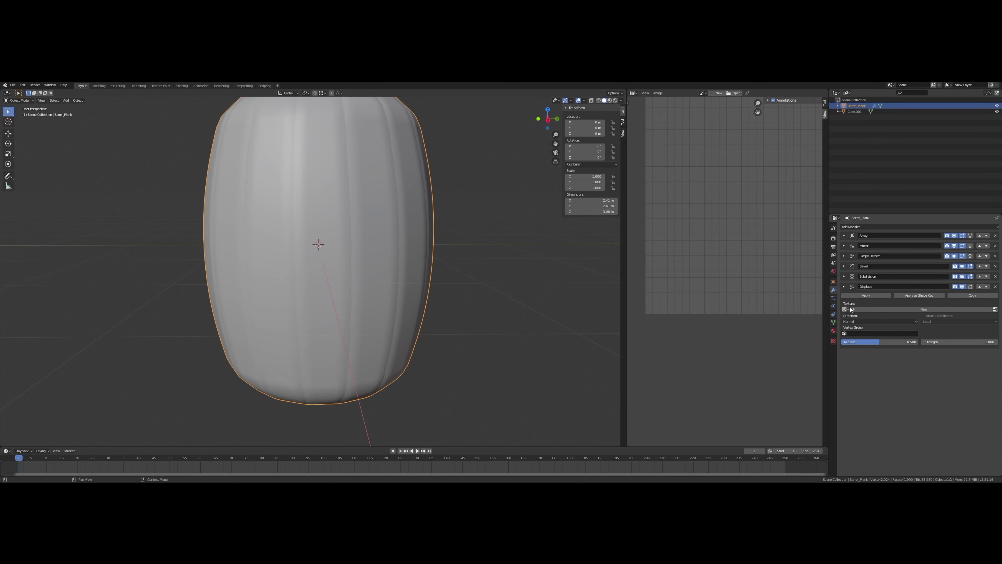
text(0.1)
key(Return)
middle_drag(552, 308, 586, 326)
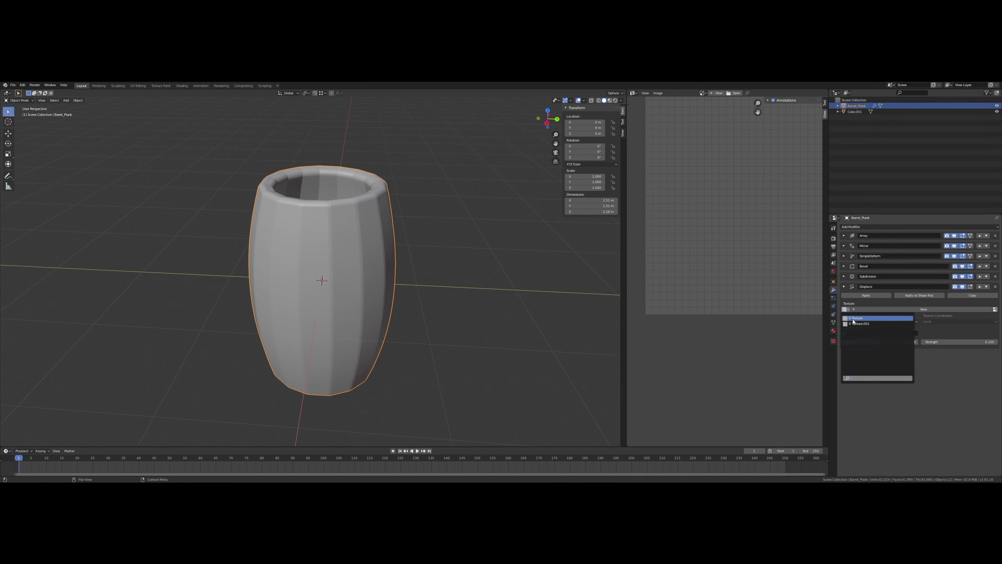
Step: Give the Displace modifier a new Clouds noise texture
click(854, 318)
click(834, 341)
click(843, 235)
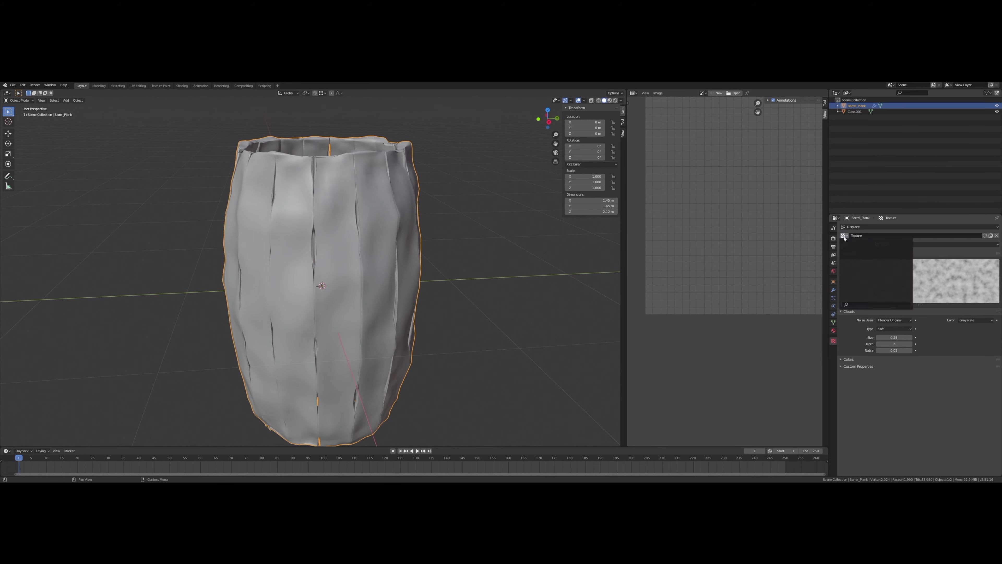
click(990, 235)
click(843, 236)
click(867, 255)
click(937, 244)
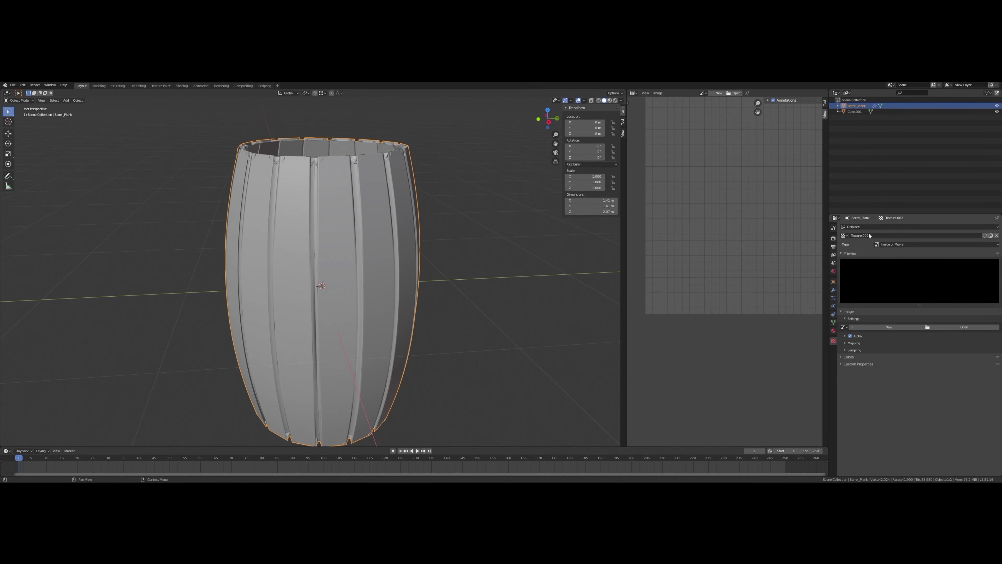
click(937, 244)
click(894, 275)
click(833, 289)
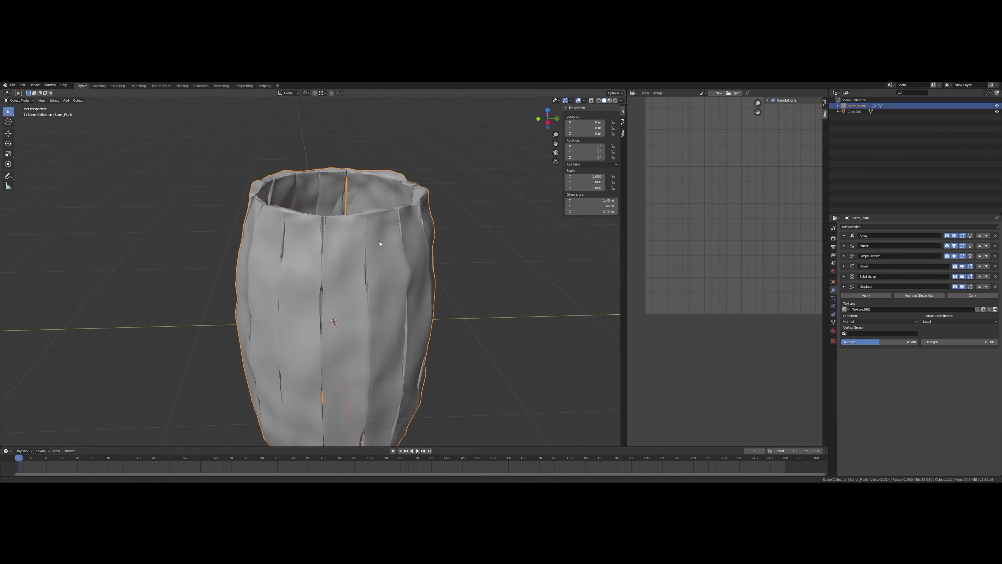
Step: Set the Displace strength to 0.010 and bring up its direction options
middle_drag(347, 276, 371, 236)
scroll(372, 236, up, 3)
scroll(372, 236, down, 4)
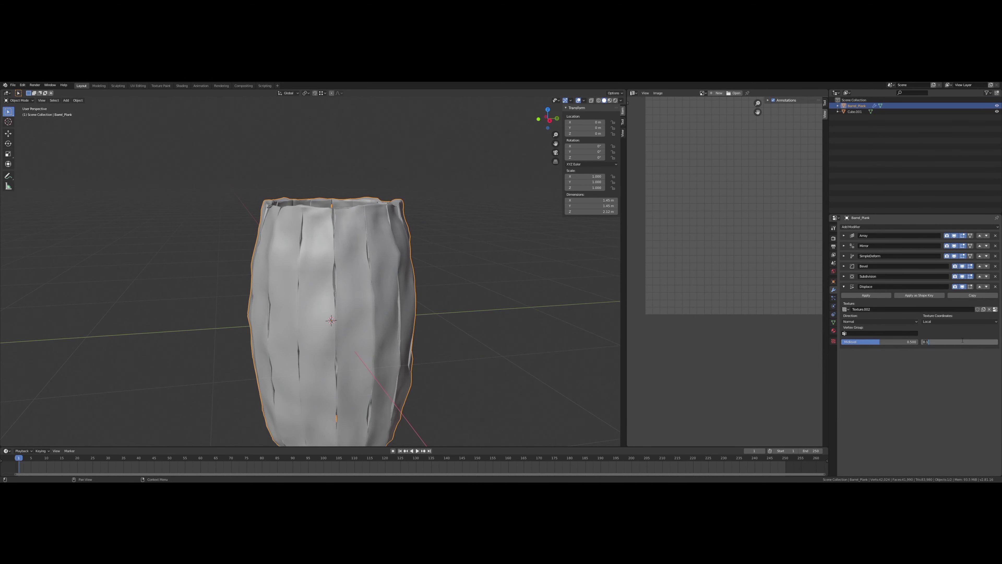
key(Return)
click(886, 334)
Step: Set the Displace direction to Y and move it above Simple Deform
click(843, 286)
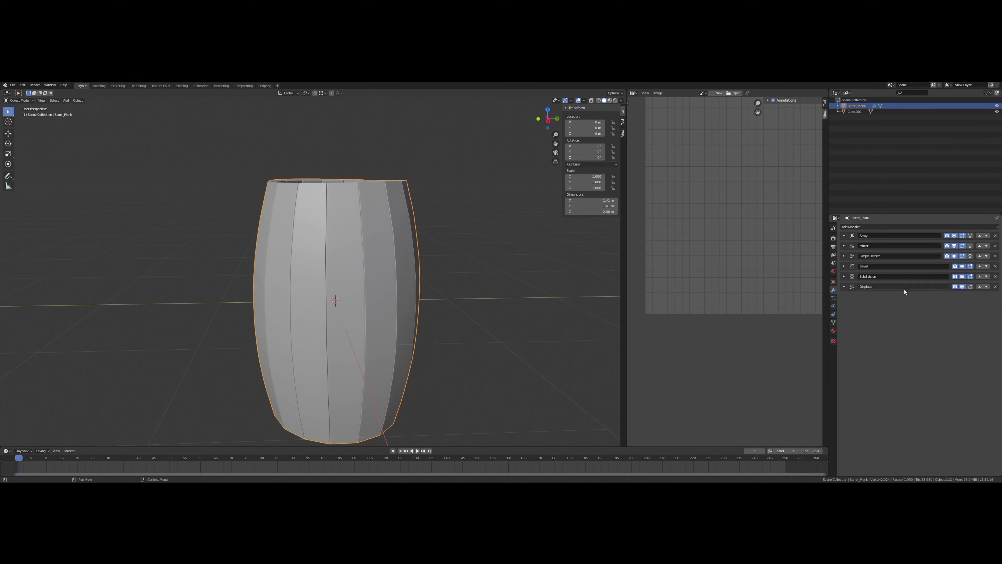
scroll(481, 298, up, 4)
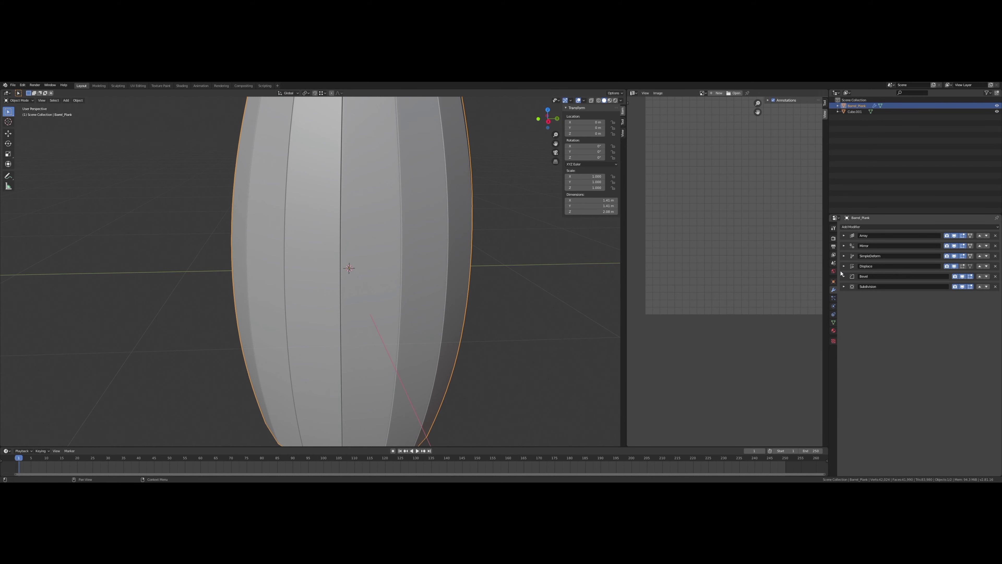
click(843, 266)
scroll(364, 195, down, 3)
middle_drag(365, 194, 425, 217)
click(843, 265)
click(979, 266)
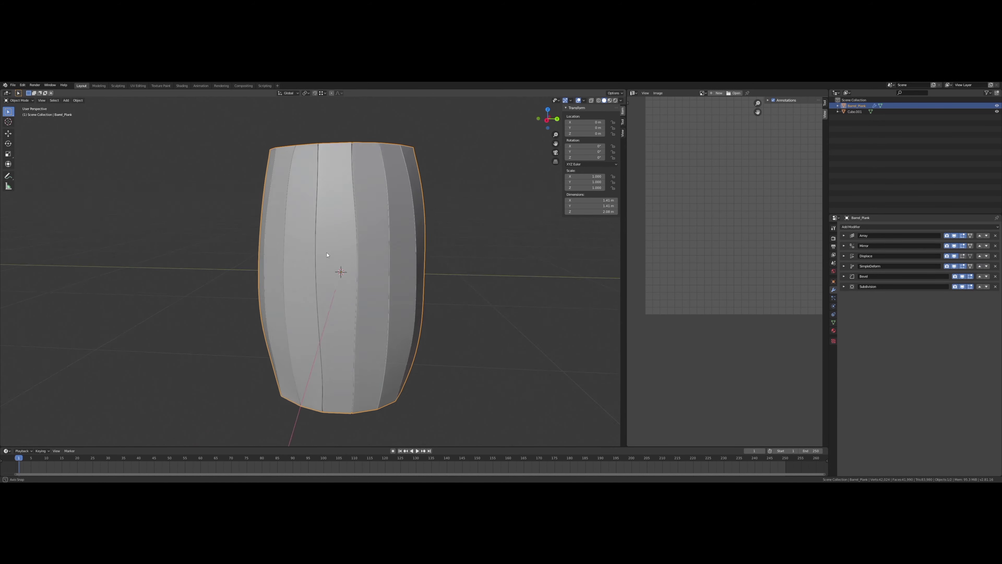
mouse_move(493, 257)
middle_down()
mouse_move(510, 284)
mouse_move(496, 265)
middle_up()
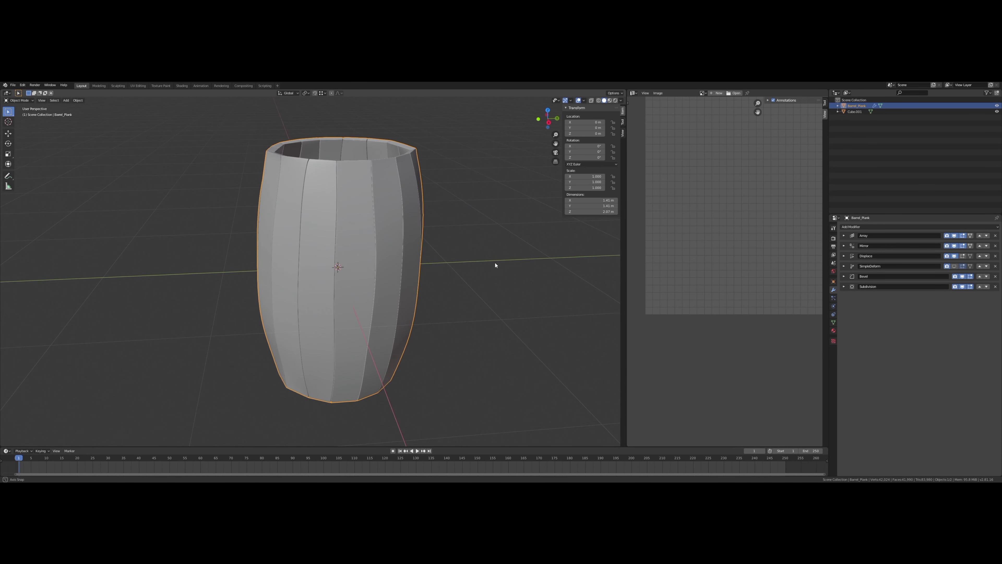
Step: Duplicate the Displace modifier, set the copy's direction to X, and show Simple Deform
click(844, 255)
click(974, 265)
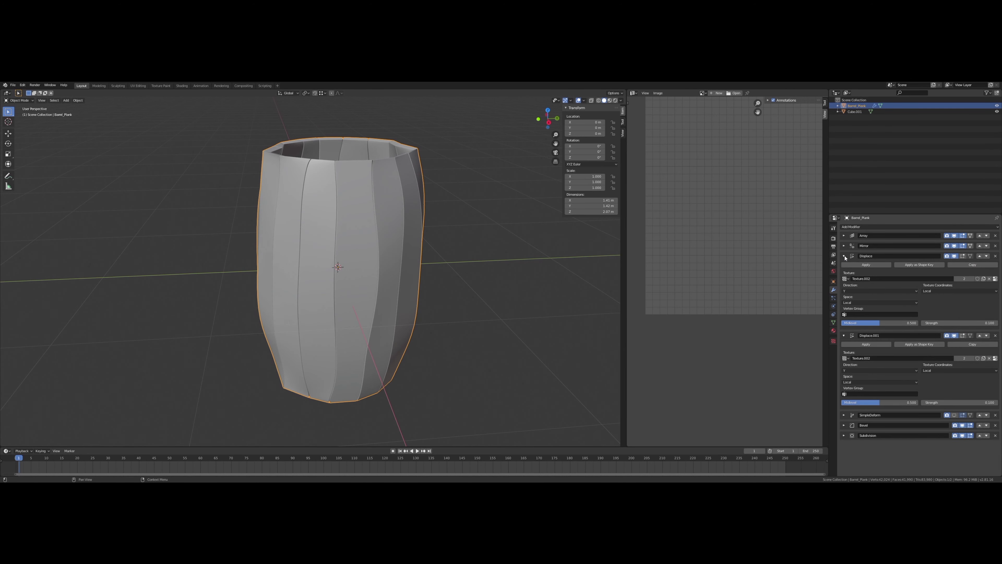
click(844, 257)
click(863, 311)
middle_drag(496, 289, 431, 252)
click(843, 266)
click(954, 276)
scroll(388, 248, down, 2)
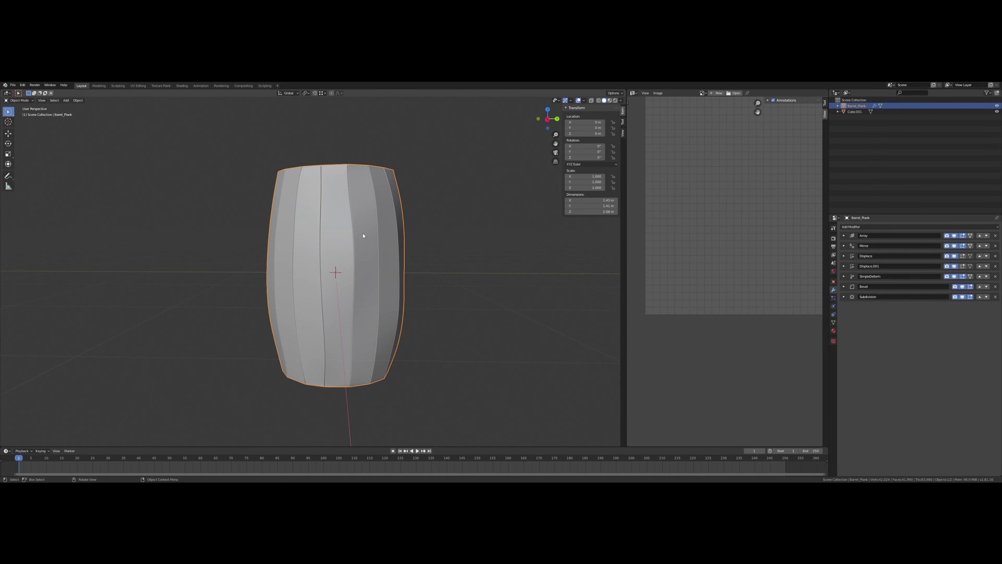
mouse_move(364, 236)
middle_down()
mouse_move(439, 237)
mouse_move(310, 230)
middle_up()
scroll(380, 238, down, 3)
scroll(380, 237, up, 8)
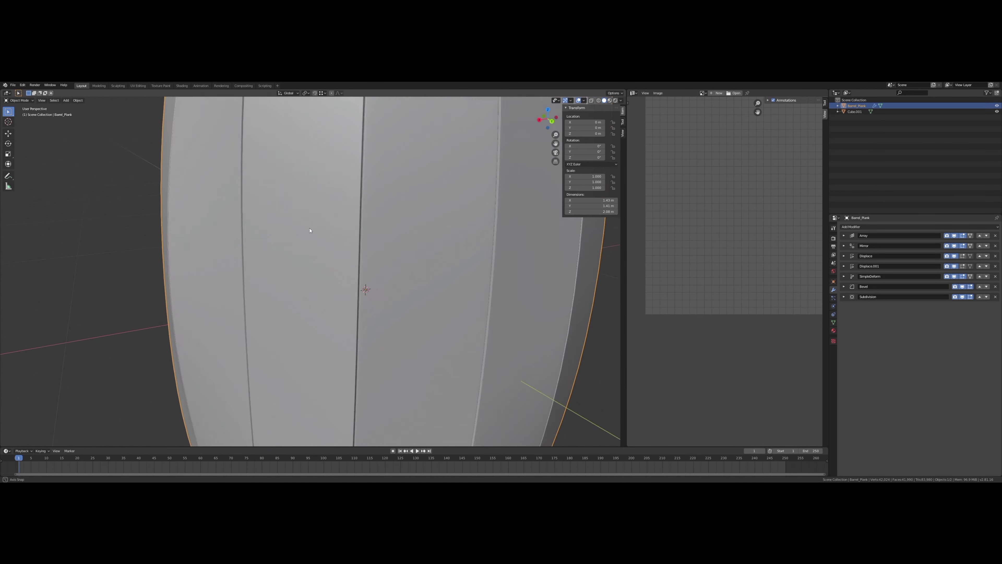
scroll(309, 231, down, 5)
scroll(310, 231, down, 3)
Step: Set the Displace.001 strength to 0.075
click(844, 266)
click(844, 256)
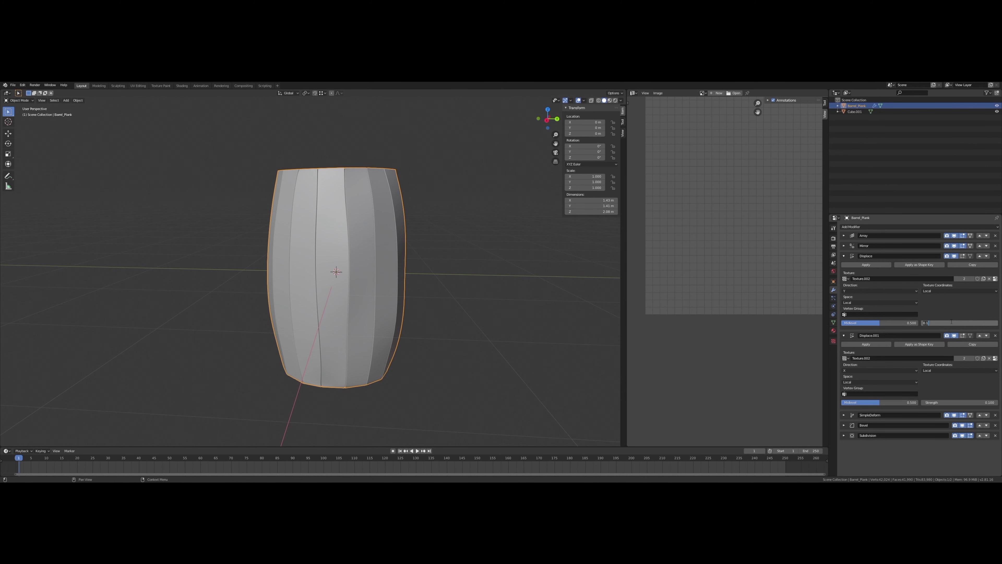
text(.0)
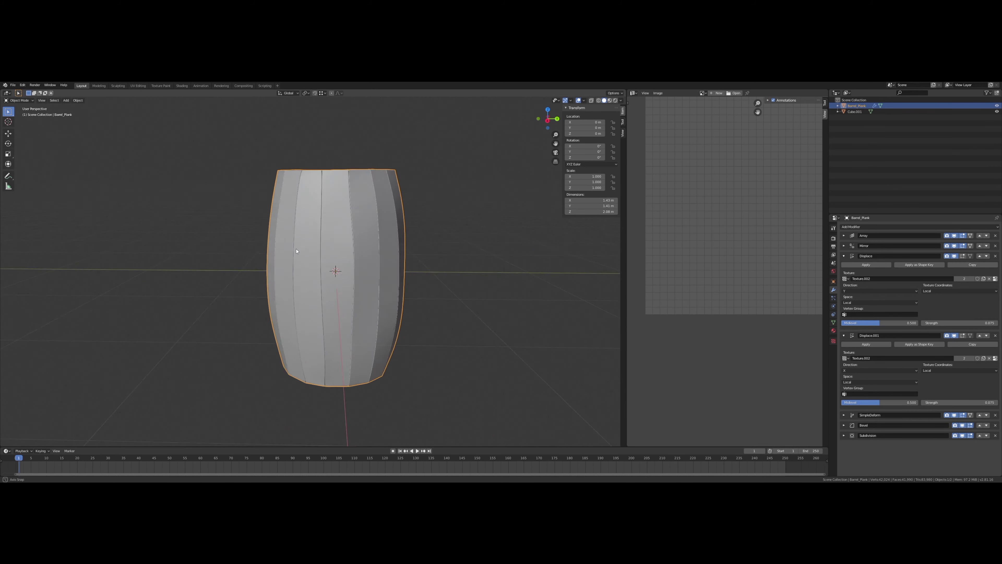
text(75)
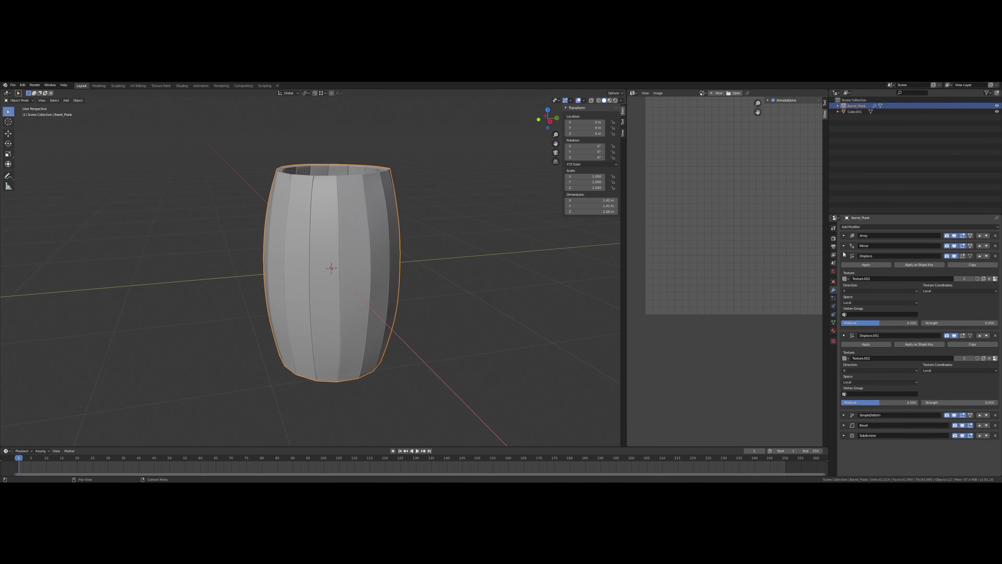
click(843, 256)
click(844, 266)
scroll(214, 208, up, 2)
mouse_move(355, 198)
middle_down()
mouse_move(380, 164)
mouse_move(375, 194)
middle_up()
Step: Duplicate Displace.001 into Displace.002 along Z with strength 0.200
click(843, 266)
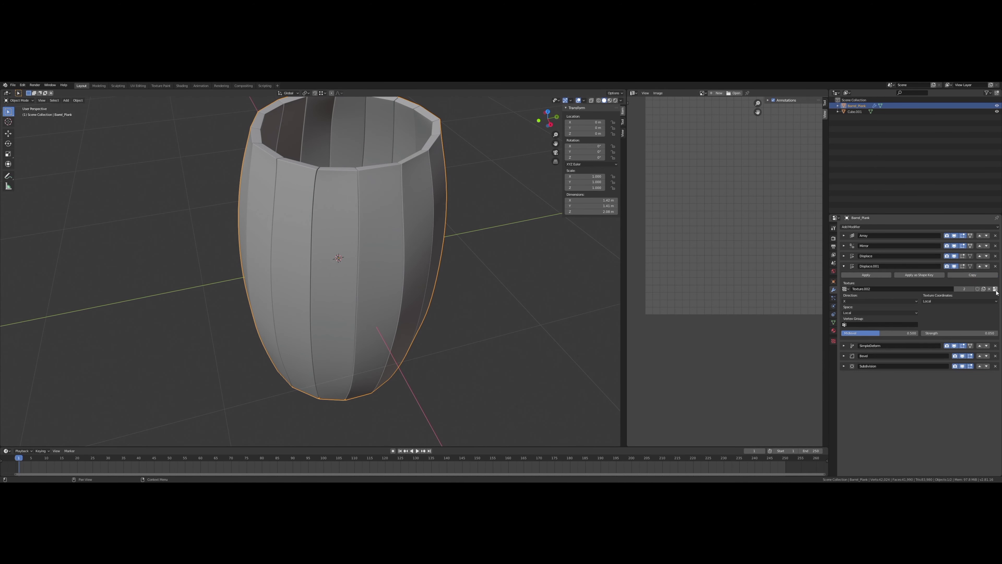
click(973, 274)
click(844, 266)
click(863, 311)
click(863, 330)
mouse_move(494, 245)
middle_down()
mouse_move(523, 268)
mouse_move(517, 276)
middle_up()
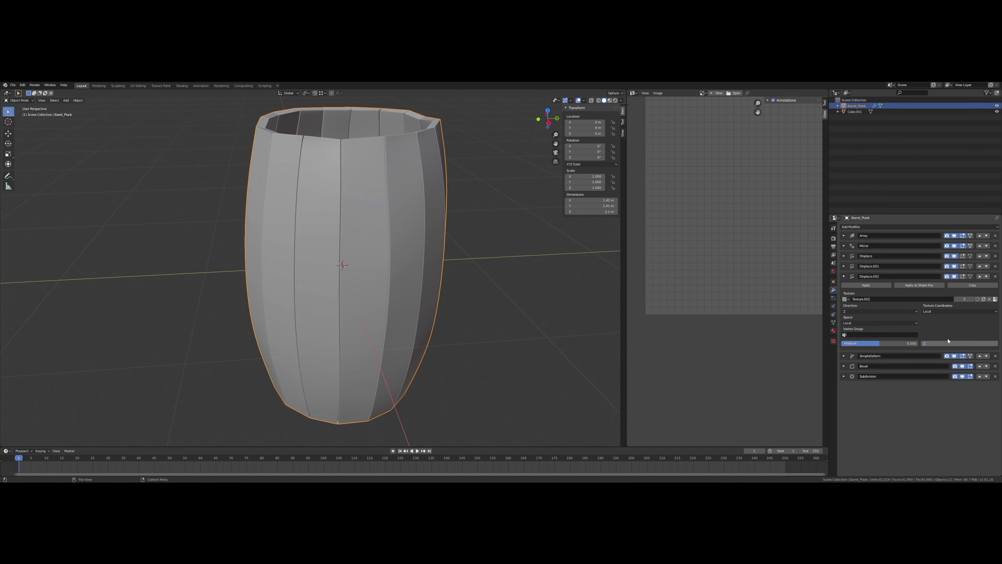
key(Return)
drag(960, 345, 947, 346)
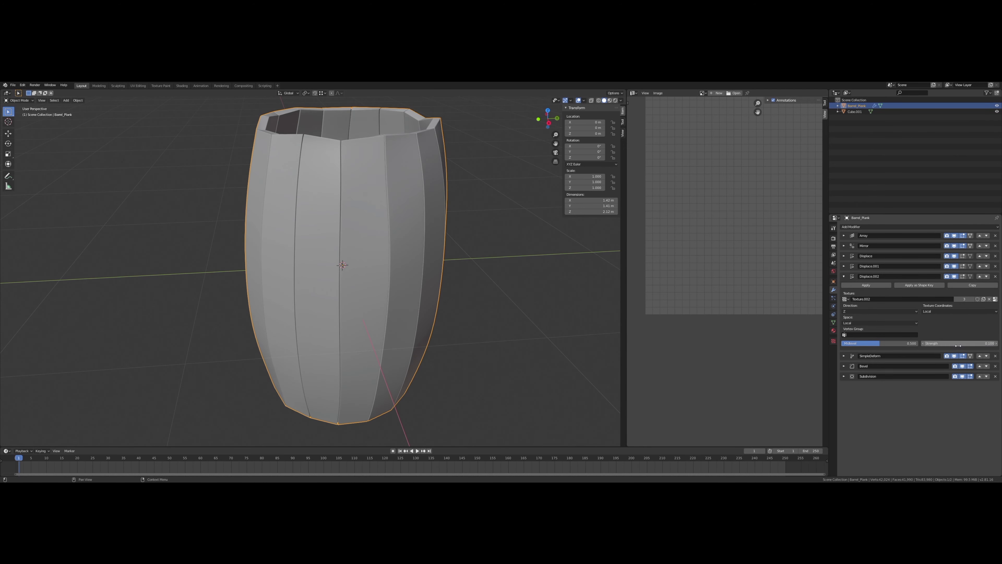
scroll(395, 276, up, 2)
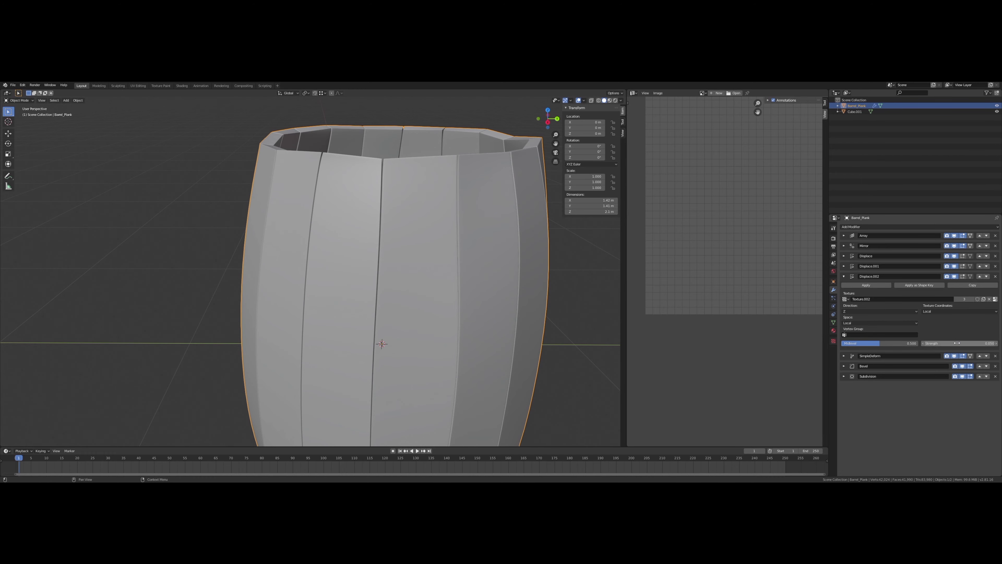
scroll(463, 190, down, 3)
mouse_move(463, 190)
middle_down()
mouse_move(449, 218)
mouse_move(369, 211)
mouse_move(355, 237)
middle_up()
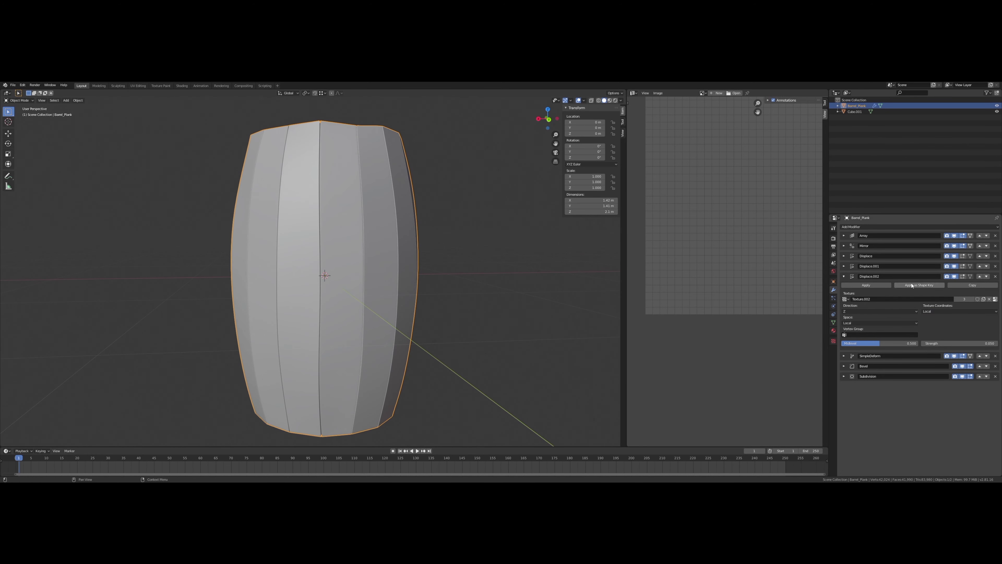
Step: Move Displace.002 up the stack to sit directly after Mirror
click(943, 277)
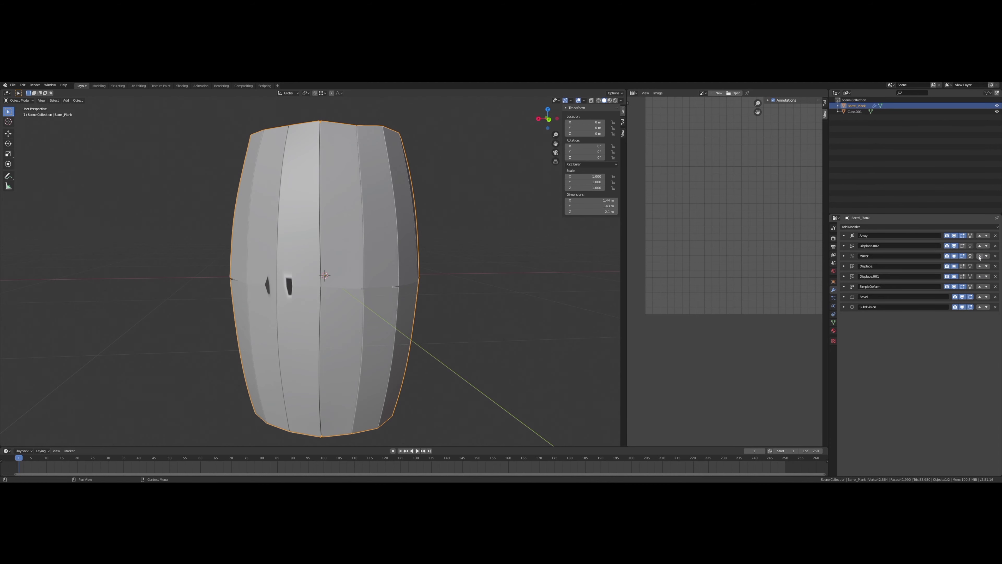
click(987, 236)
click(986, 245)
scroll(436, 269, up, 3)
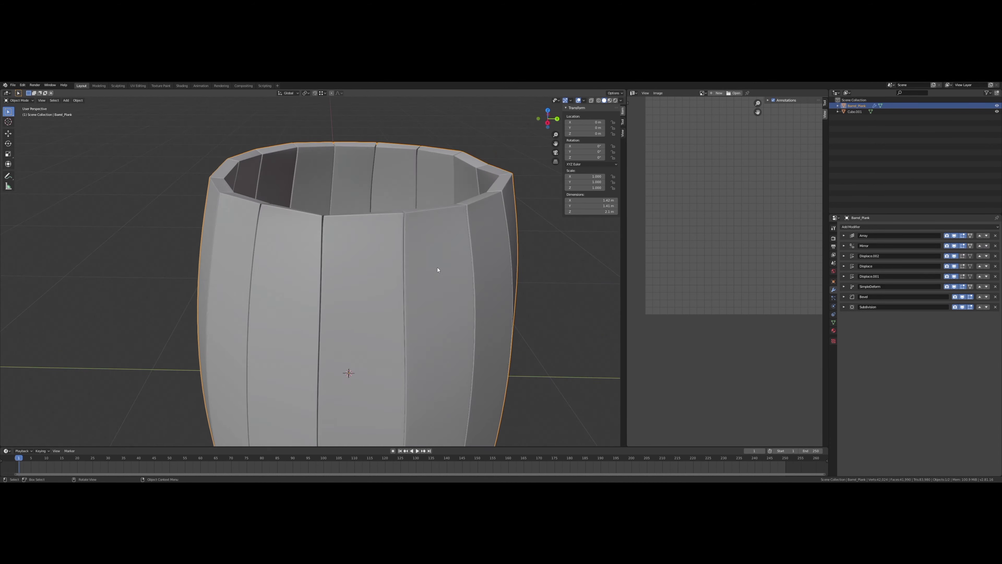
mouse_move(436, 268)
middle_down()
mouse_move(434, 260)
mouse_move(661, 260)
middle_up()
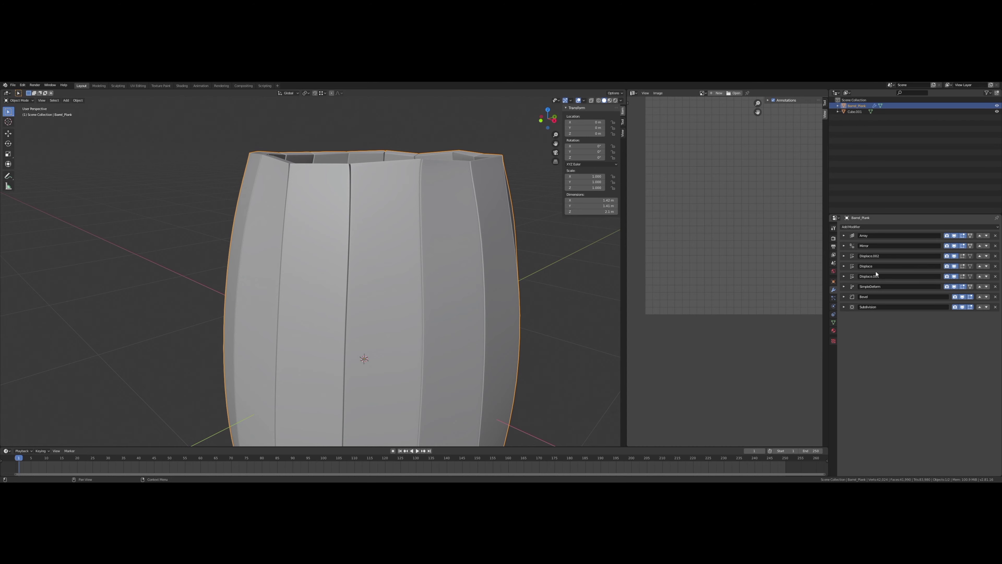
scroll(470, 253, down, 5)
mouse_move(469, 253)
middle_down()
mouse_move(447, 291)
mouse_move(457, 294)
middle_up()
scroll(411, 298, down, 2)
Step: Set the Displace.002 strength to 0.030
click(844, 255)
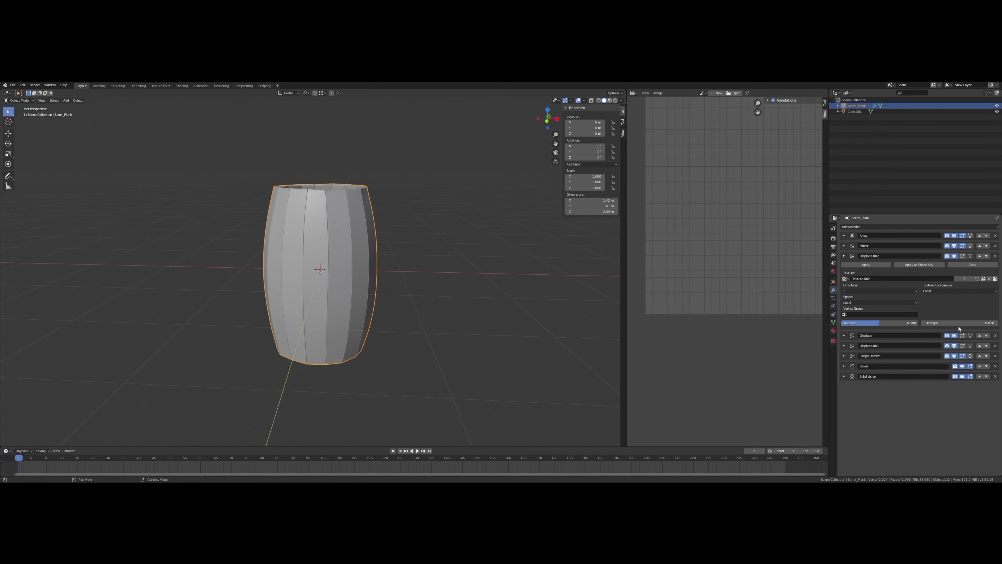
key(Return)
scroll(314, 201, up, 2)
scroll(315, 200, up, 3)
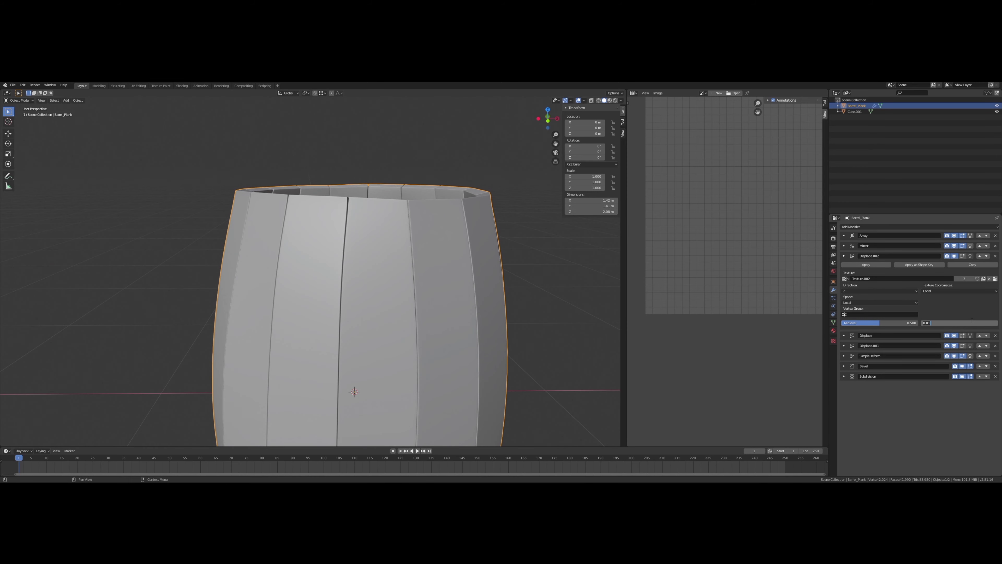
middle_drag(514, 259, 537, 269)
key(Return)
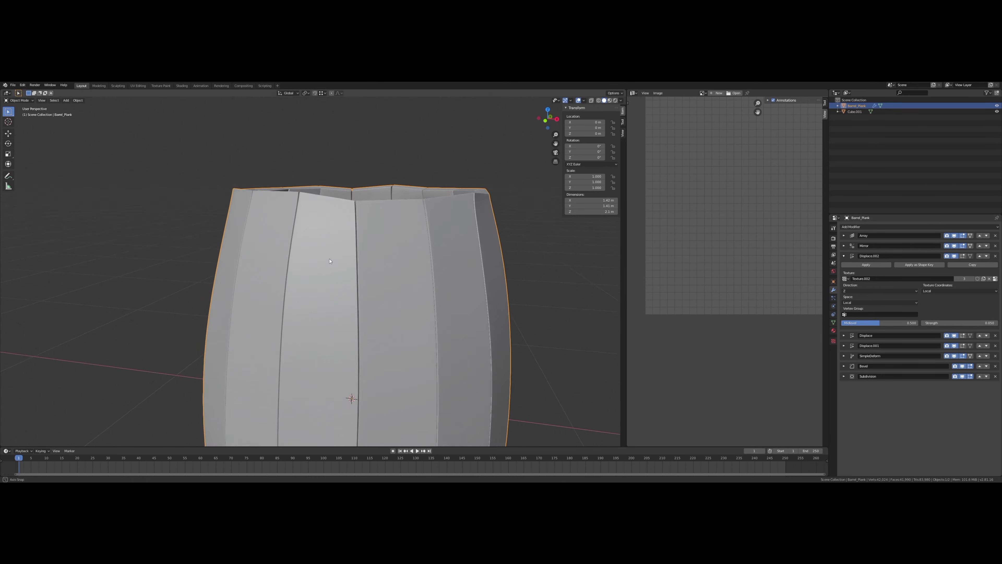
double_click(967, 323)
text(.03)
key(Return)
Step: Collapse Displace.002 and deselect the barrel to inspect the reshaped staves
middle_drag(419, 260, 444, 259)
click(843, 256)
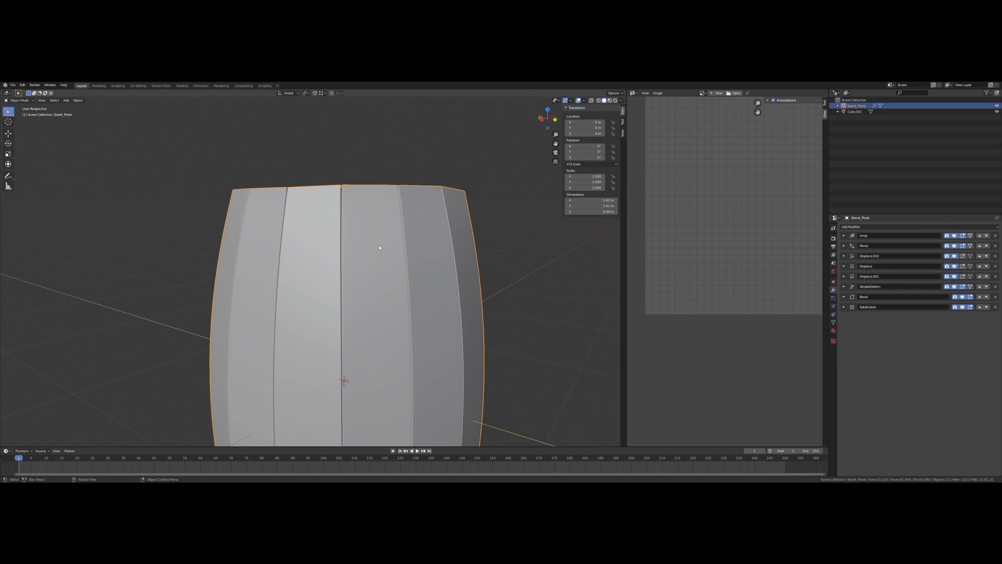
scroll(395, 284, down, 5)
mouse_move(355, 300)
middle_down()
mouse_move(377, 301)
mouse_move(354, 302)
mouse_move(365, 321)
mouse_move(359, 287)
middle_up()
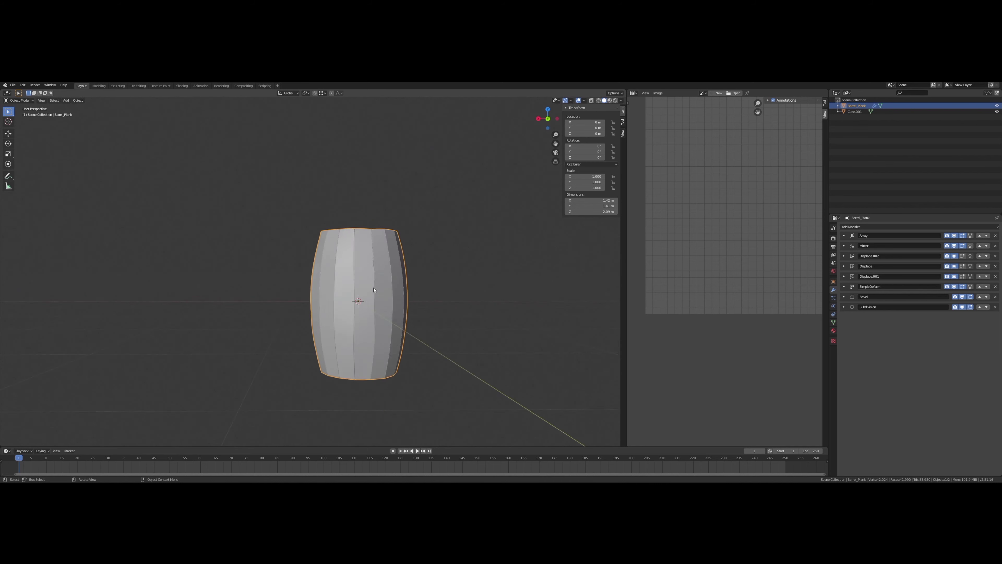
key(alt+a)
scroll(359, 264, up, 3)
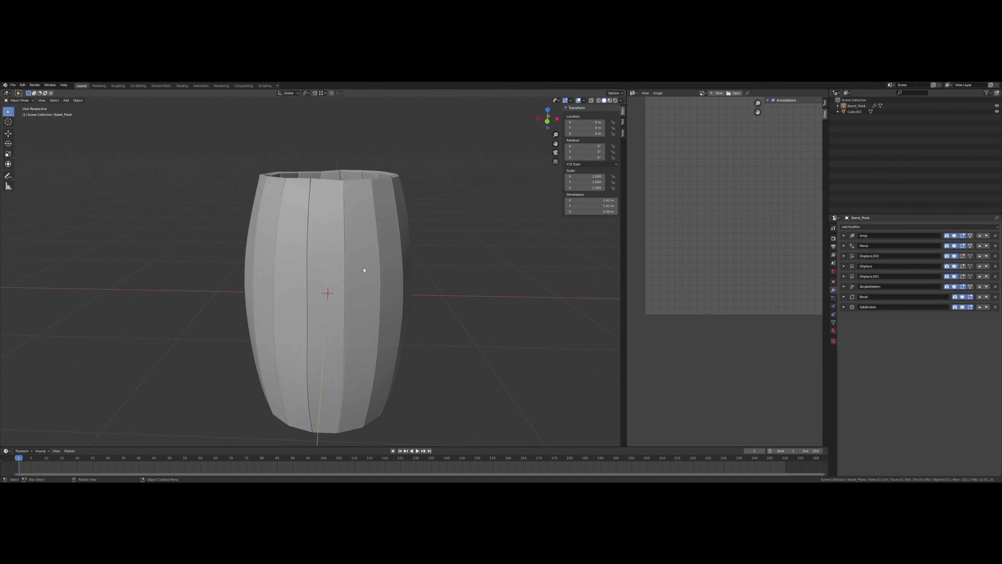
scroll(414, 287, down, 2)
Step: Add a cylinder mesh and flatten it into a thin band with Z scale 0.032
key(shift+a)
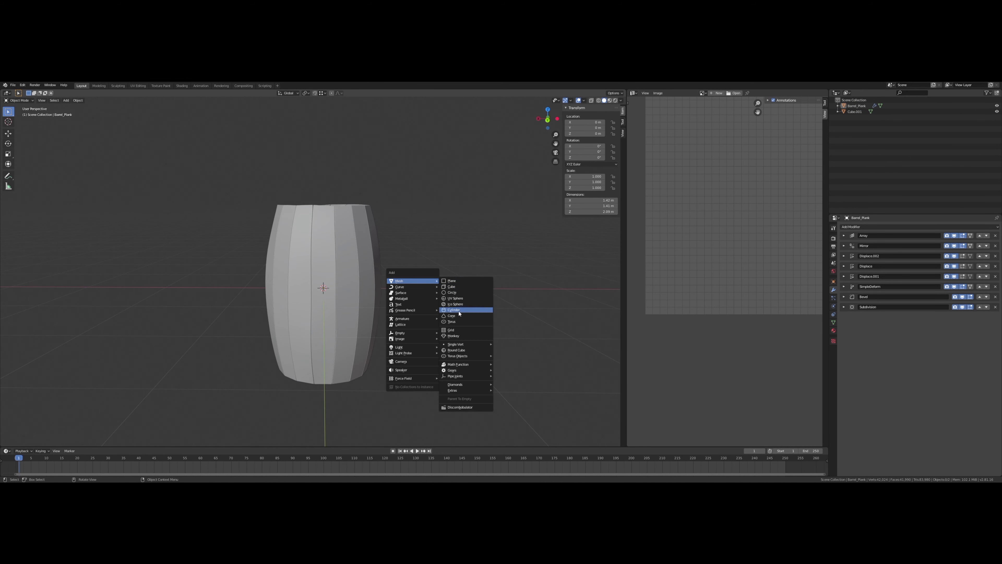
click(458, 310)
middle_drag(441, 316, 413, 268)
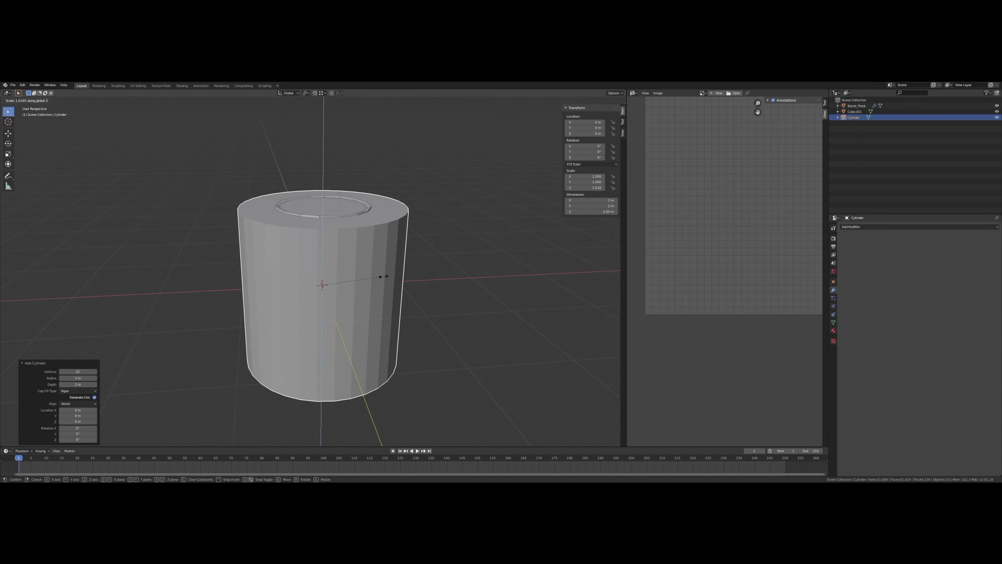
click(323, 284)
middle_drag(323, 284, 322, 271)
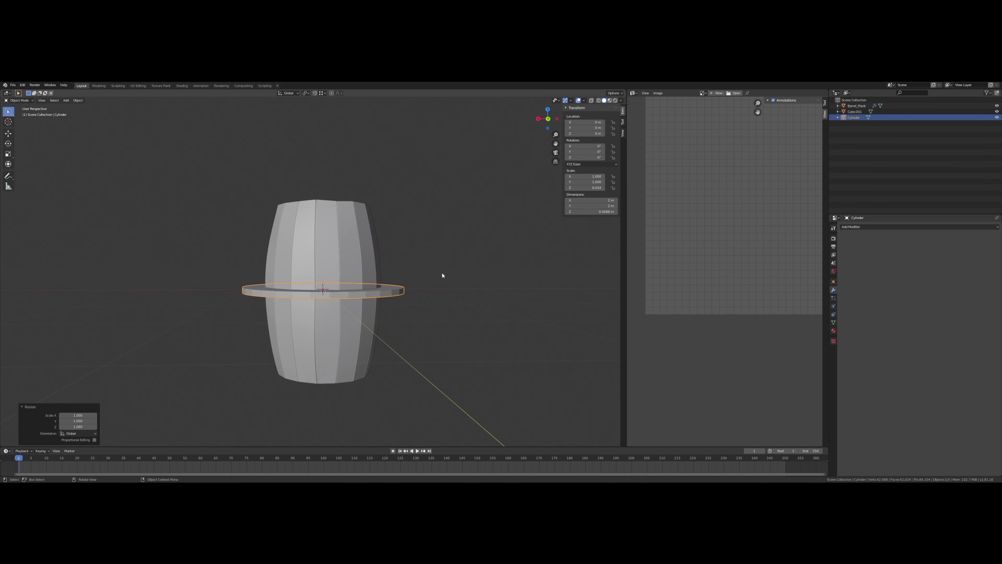
middle_drag(442, 275, 431, 208)
Step: Delete the ring's cap faces in Edit Mode and give it flat shading
key(Tab)
key(x)
click(435, 278)
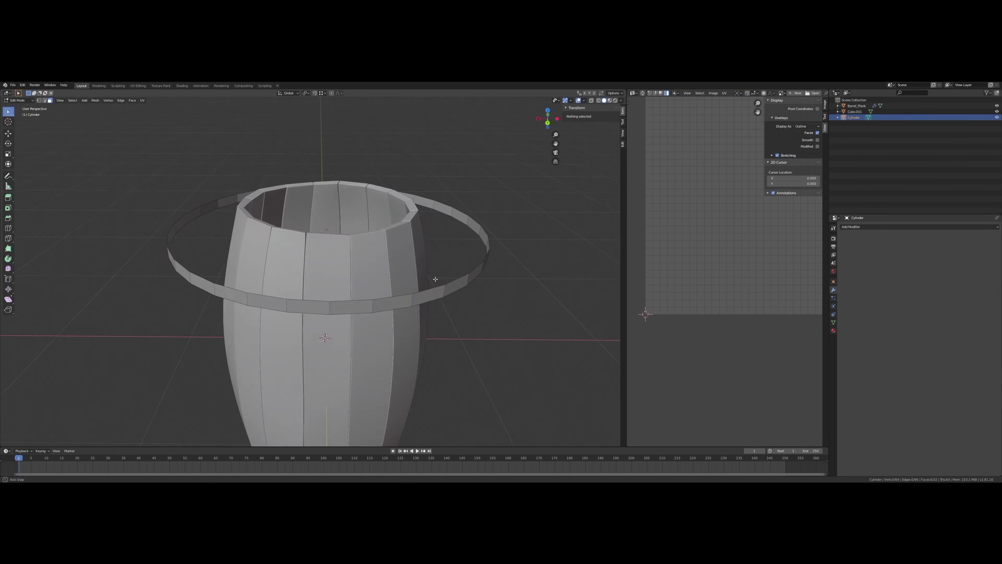
key(Tab)
middle_drag(435, 279, 461, 248)
scroll(461, 249, down, 3)
click(77, 99)
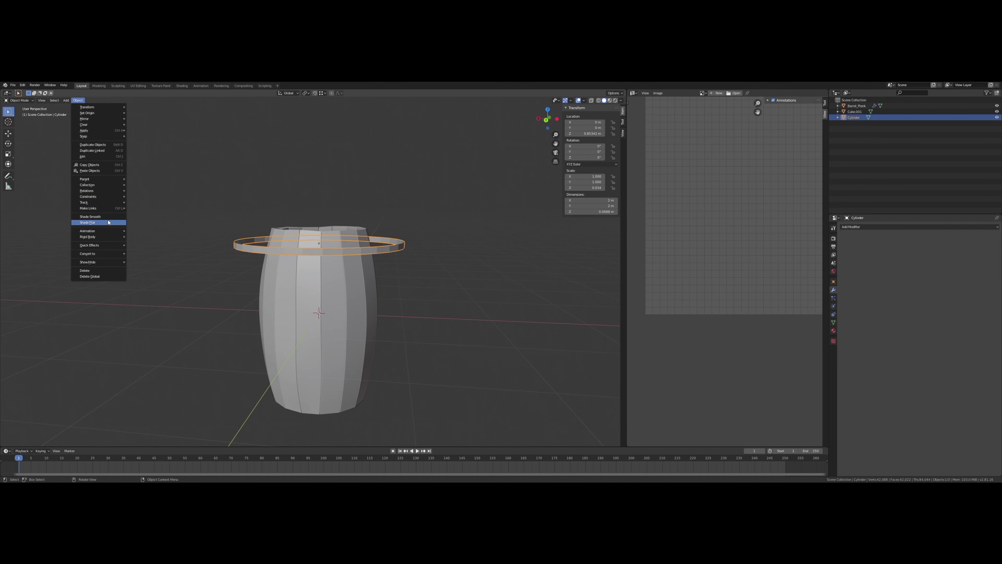
click(109, 222)
scroll(356, 237, up, 3)
Step: Add a Shrinkwrap modifier targeting Barrel_Plank and set its offset
click(862, 226)
click(931, 291)
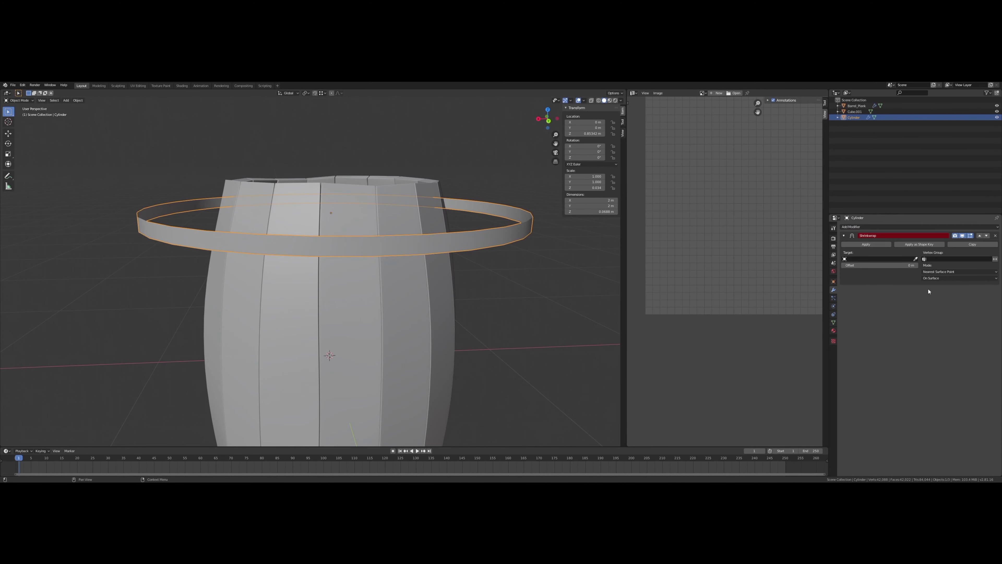
click(877, 259)
click(864, 277)
double_click(898, 265)
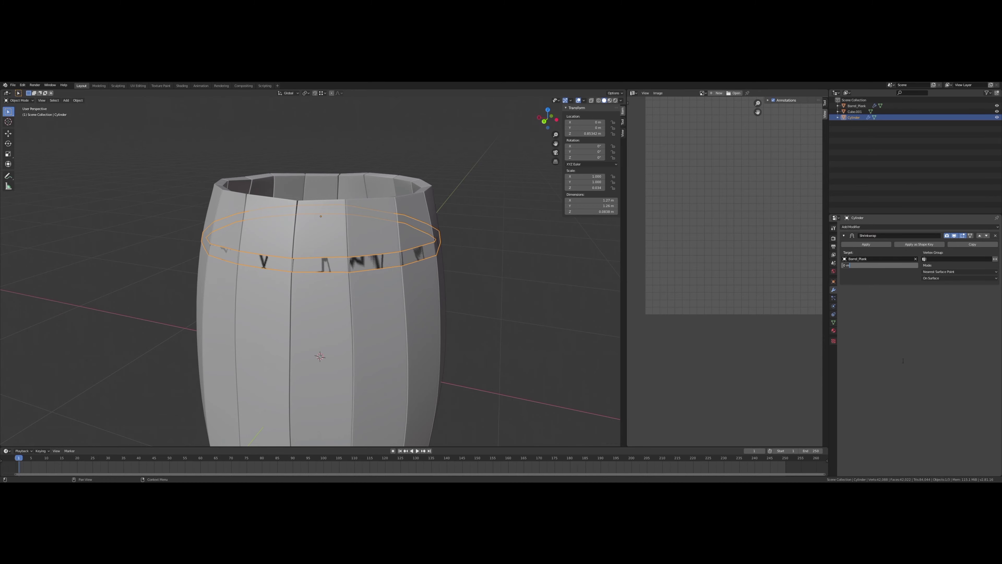
text(.01)
scroll(454, 206, up, 3)
scroll(454, 206, up, 1)
scroll(455, 206, down, 4)
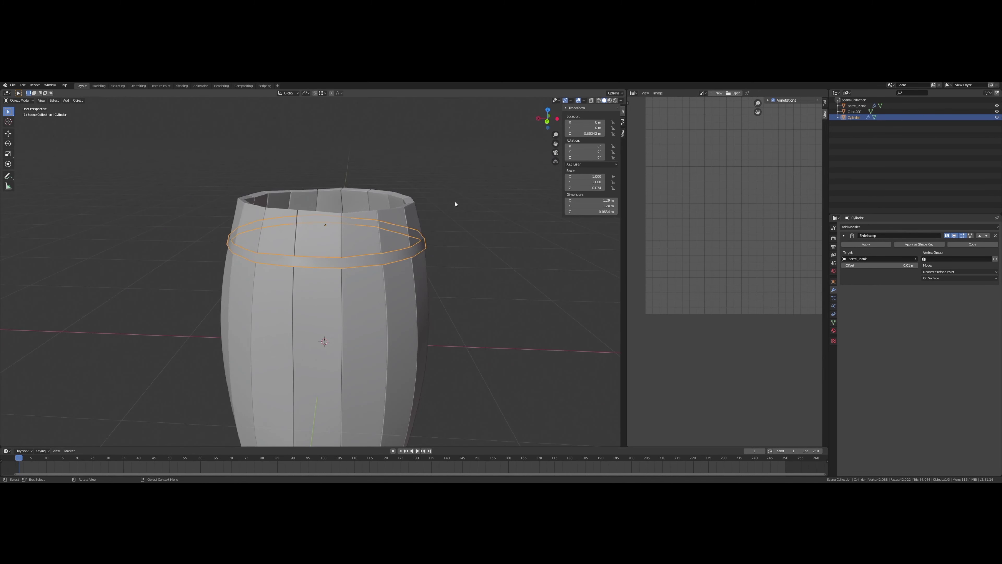
Step: Add a Solidify modifier to thicken the ring
click(868, 227)
click(882, 316)
scroll(436, 208, up, 5)
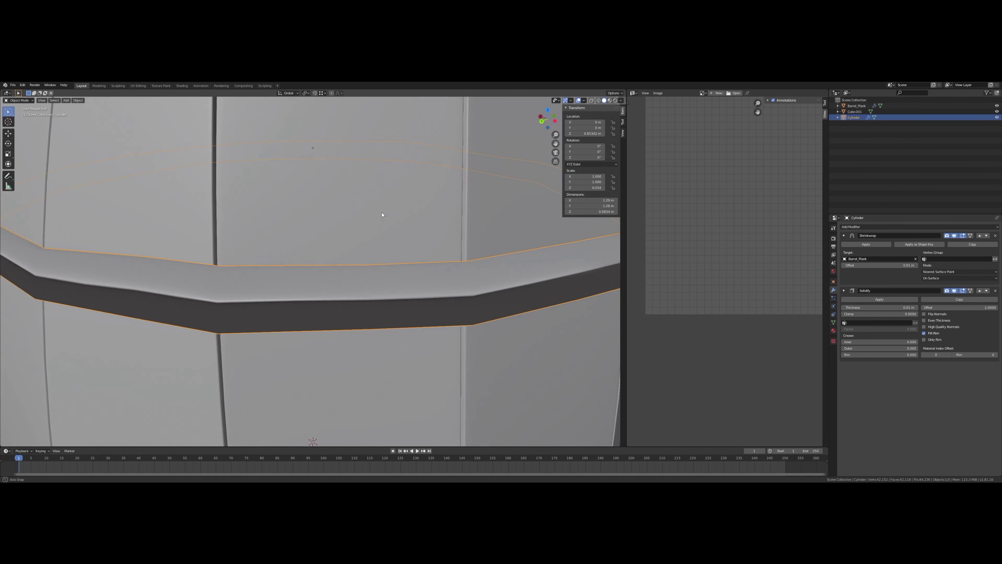
scroll(380, 217, down, 4)
scroll(336, 213, up, 3)
click(843, 290)
Step: Add a Bevel modifier with Limit Method set to Weight
click(844, 235)
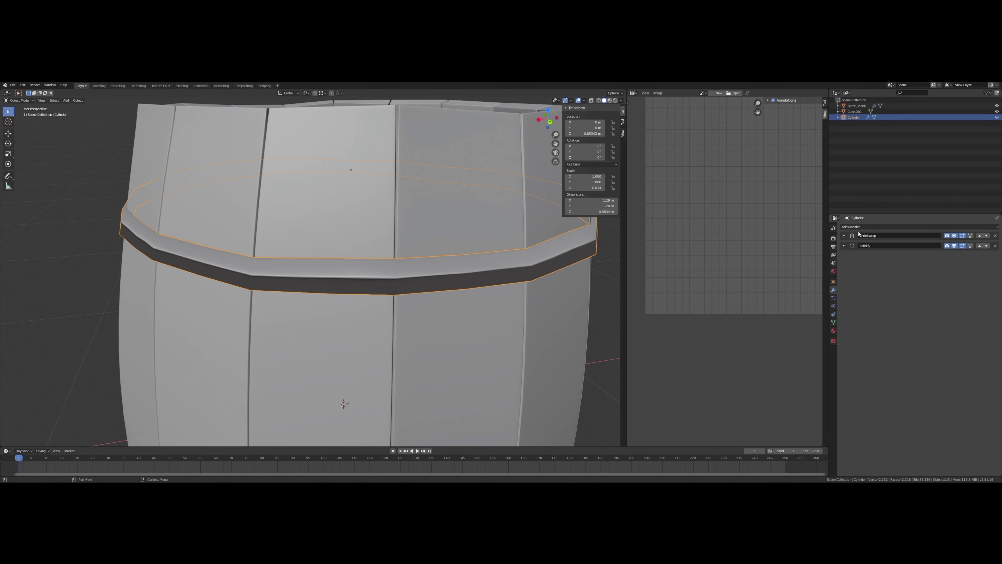
click(882, 246)
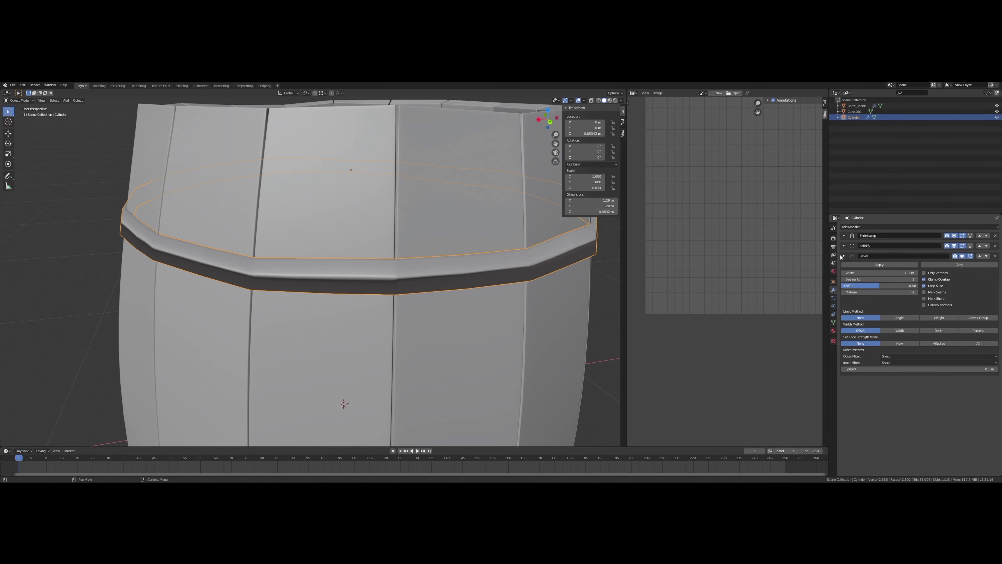
click(932, 319)
scroll(425, 298, down, 4)
Step: Select all the ring's faces in Edit Mode, then return to Object Mode
key(Tab)
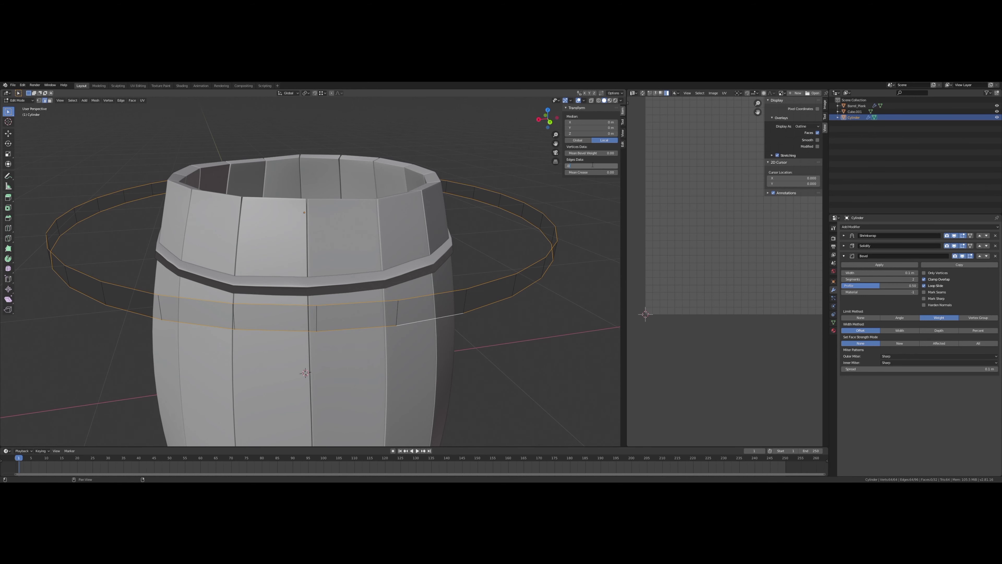
middle_drag(412, 167, 467, 247)
key(a)
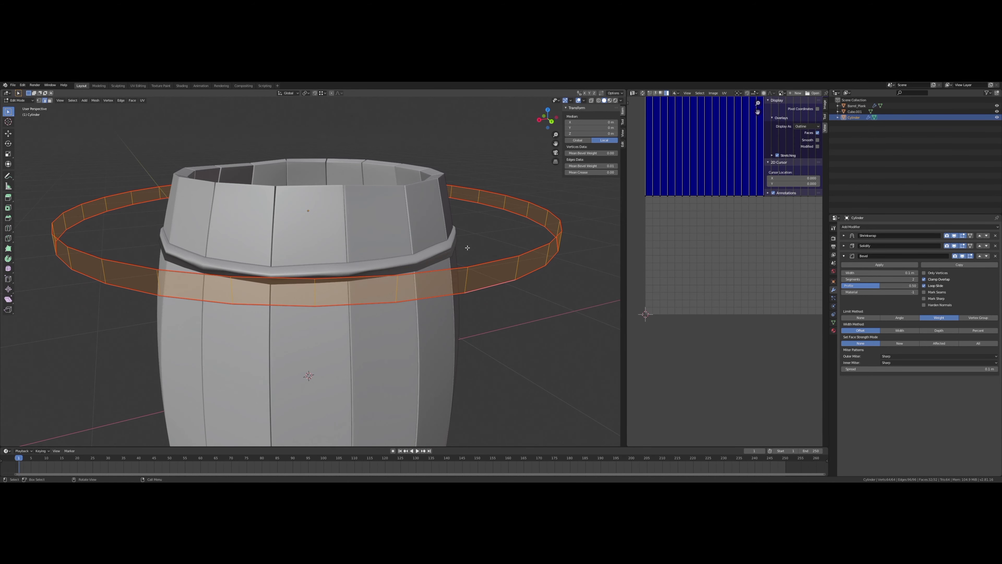
key(Tab)
mouse_move(572, 250)
middle_down()
mouse_move(345, 362)
mouse_move(331, 342)
middle_up()
click(843, 256)
scroll(346, 363, up, 8)
scroll(460, 272, up, 5)
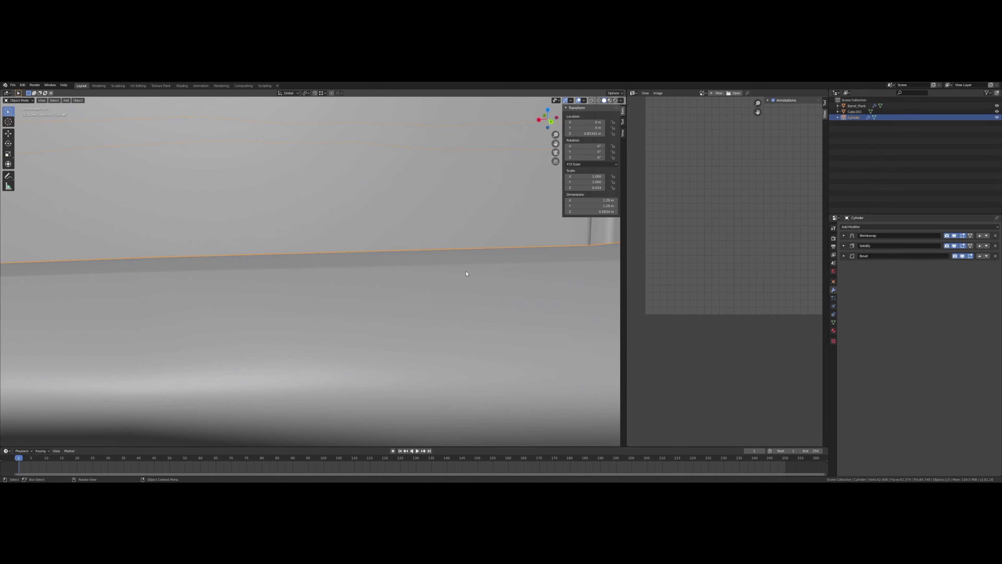
Step: Add a Subdivision Surface modifier to the band to smooth it
scroll(466, 273, down, 5)
click(855, 227)
click(891, 324)
scroll(293, 274, up, 5)
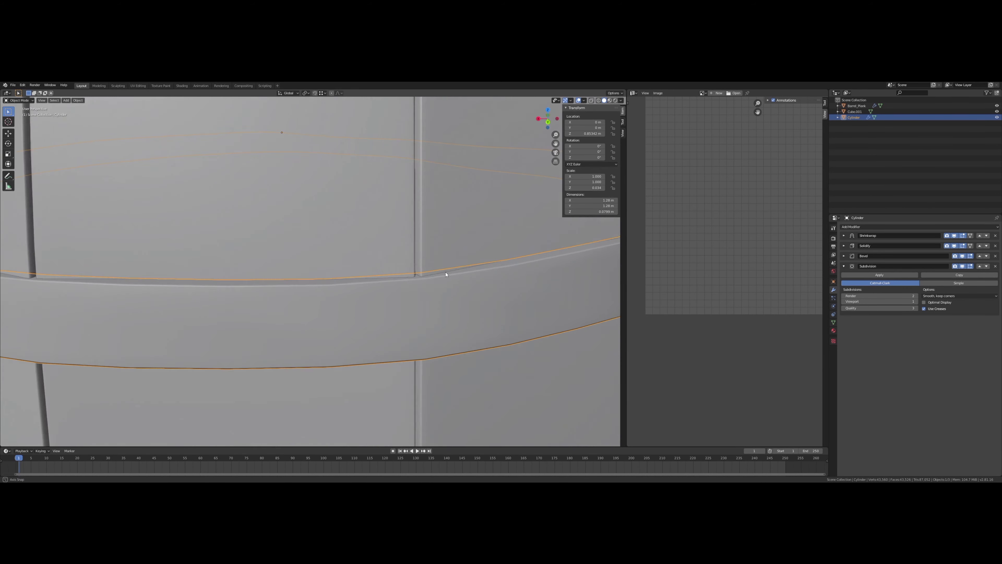
scroll(293, 274, down, 5)
mouse_move(293, 274)
middle_down()
mouse_move(190, 298)
mouse_move(282, 410)
middle_up()
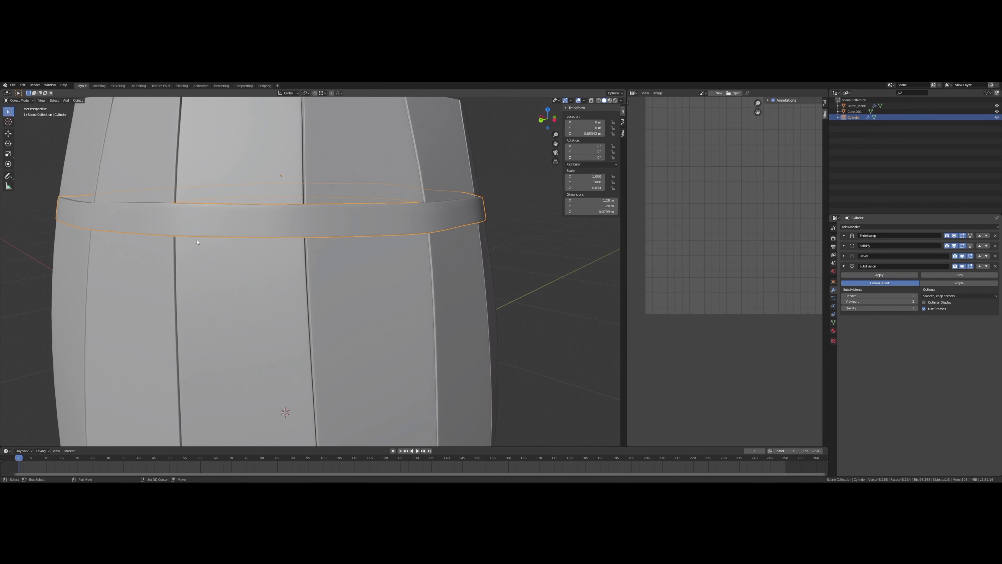
scroll(90, 350, up, 5)
scroll(90, 350, down, 1)
Step: Tweak the Shrinkwrap offset while checking the band from several angles
click(843, 235)
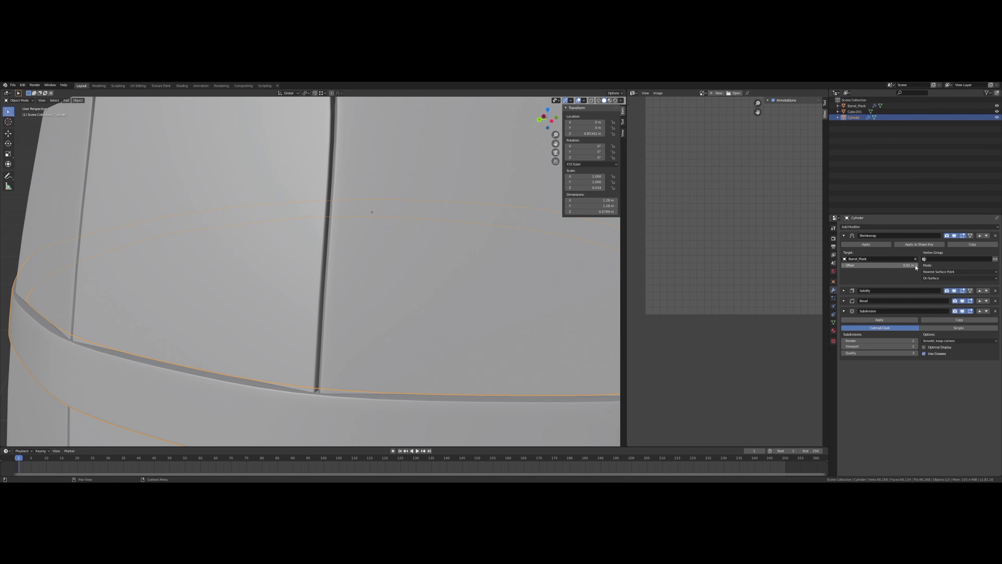
scroll(407, 256, down, 5)
middle_drag(408, 300, 408, 256)
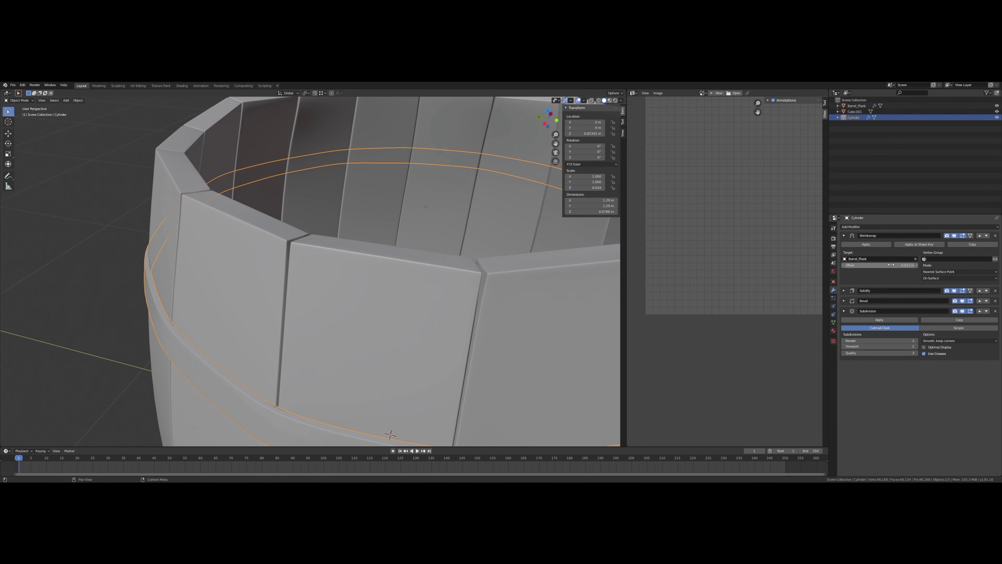
middle_drag(355, 197, 298, 257)
scroll(139, 290, up, 5)
scroll(105, 337, up, 2)
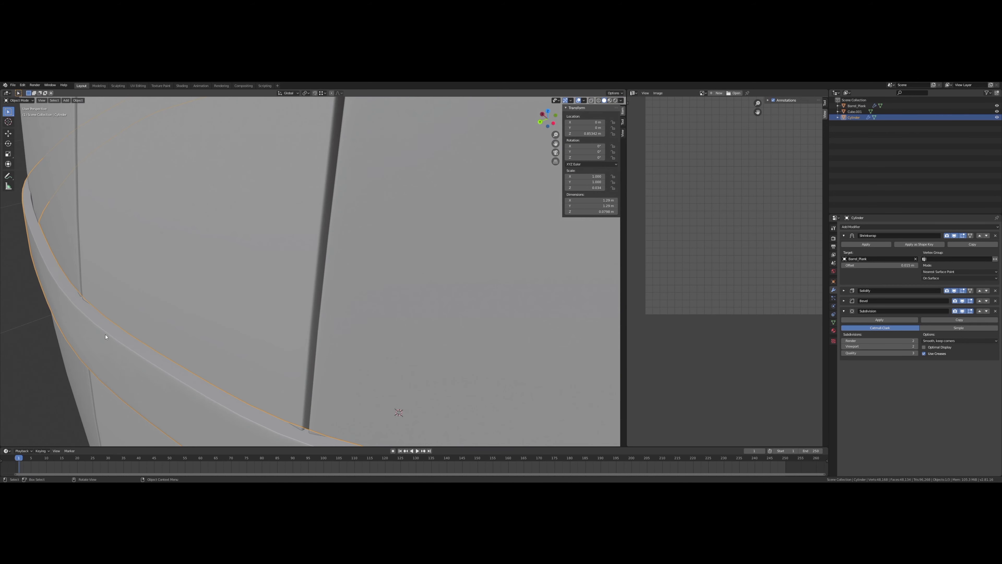
mouse_move(106, 337)
middle_down()
mouse_move(84, 288)
mouse_move(155, 318)
mouse_move(157, 329)
middle_up()
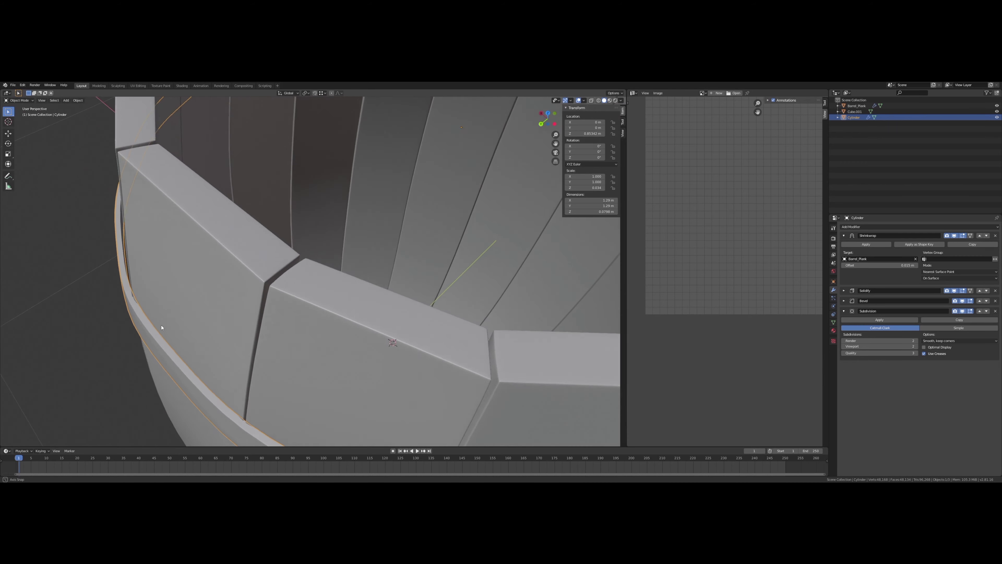
scroll(157, 328, down, 6)
scroll(341, 316, down, 1)
scroll(341, 315, up, 2)
middle_drag(342, 315, 462, 303)
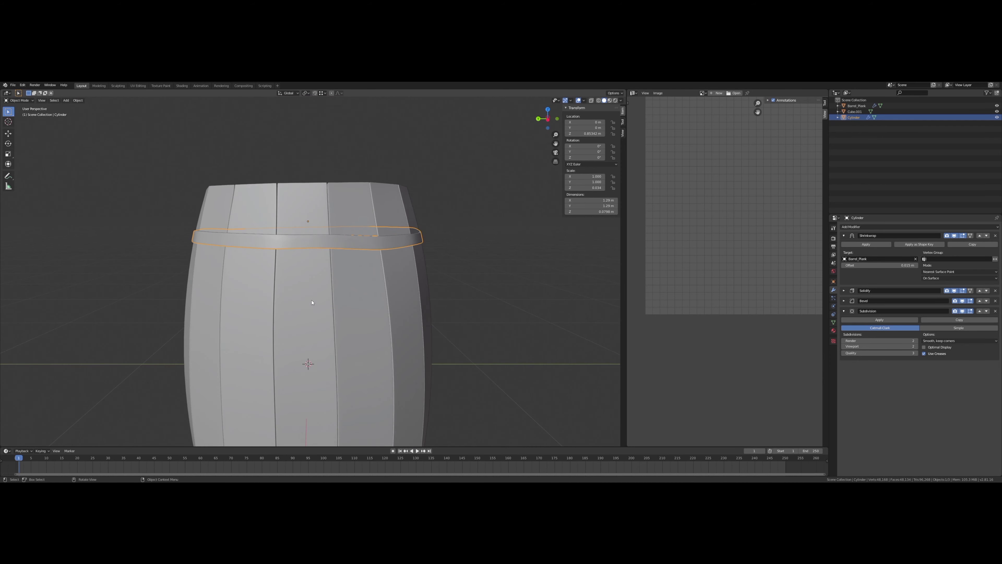
drag(843, 236, 843, 310)
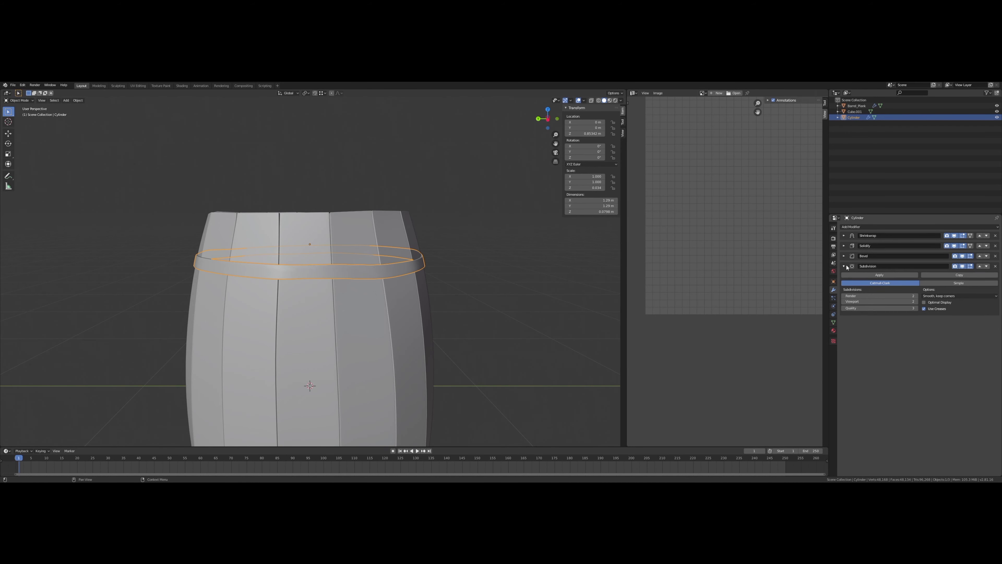
Step: In Edit Mode, shrink the ring to 0.689 and lower it along Z onto the barrel
scroll(342, 276, up, 2)
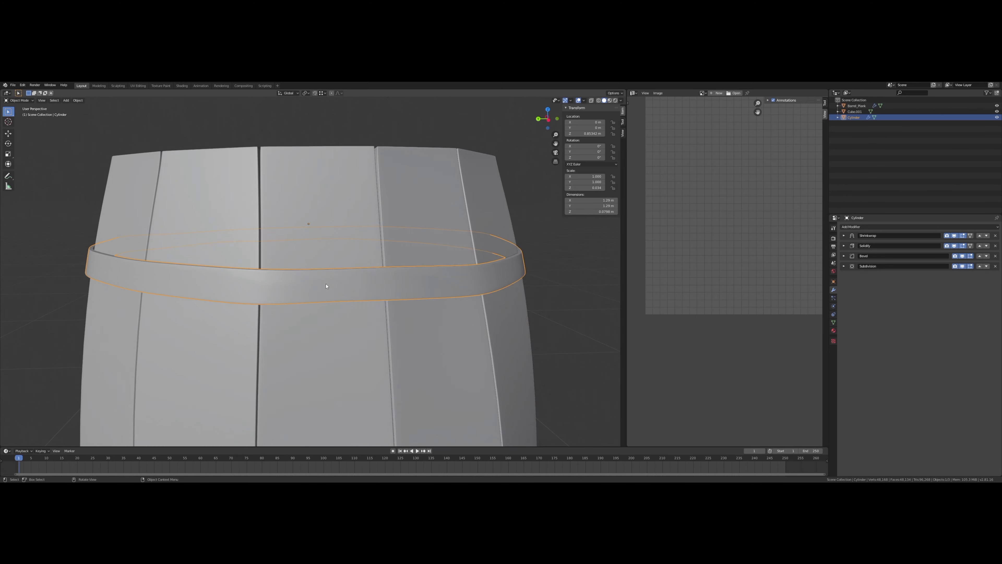
scroll(335, 300, up, 3)
scroll(332, 306, down, 3)
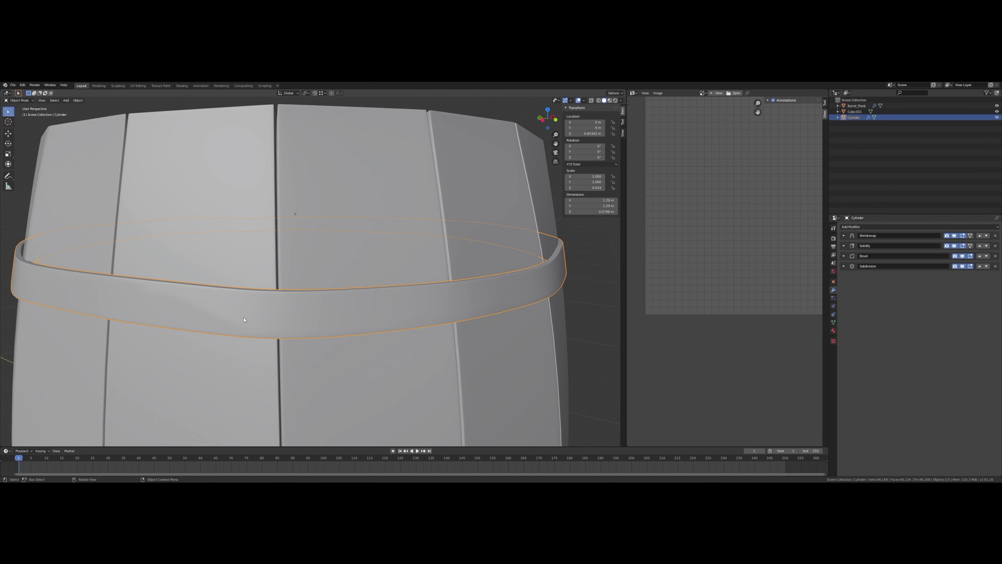
scroll(244, 320, down, 3)
middle_drag(367, 294, 352, 218)
key(Tab)
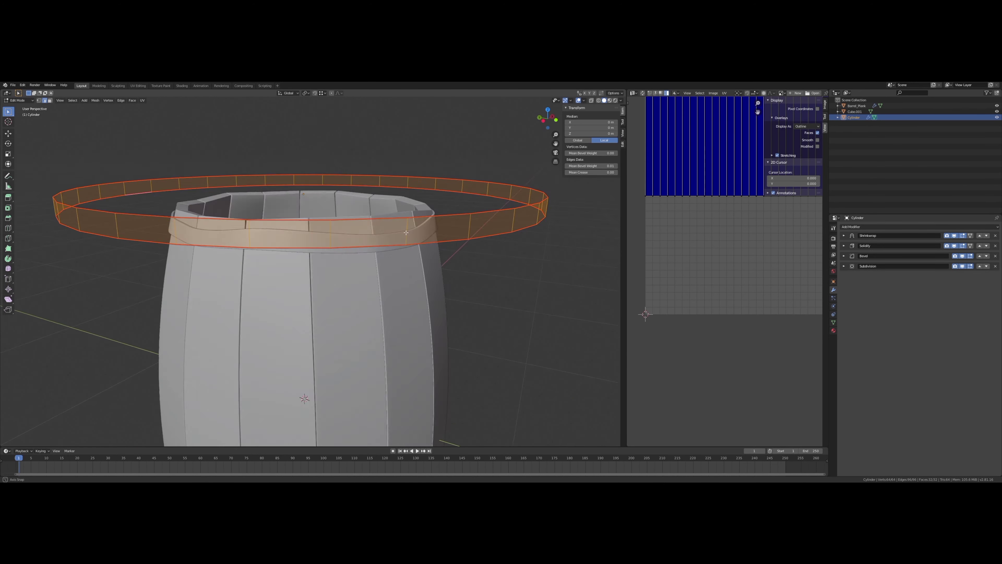
key(s)
click(434, 253)
key(g)
key(z)
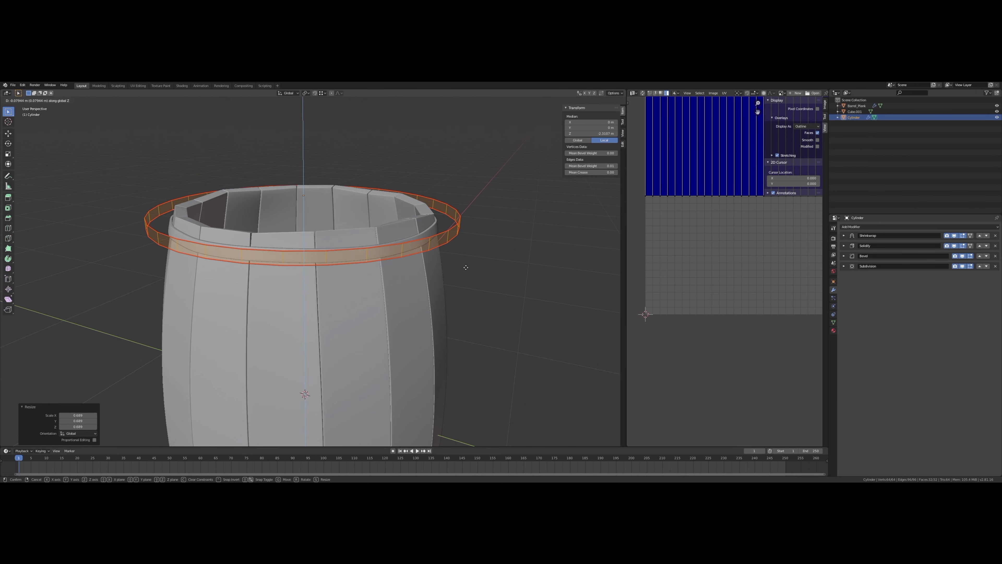
click(466, 267)
scroll(465, 267, up, 3)
middle_drag(465, 267, 409, 206)
Step: Stretch the ring taller along Z and return to Object Mode
key(s)
key(z)
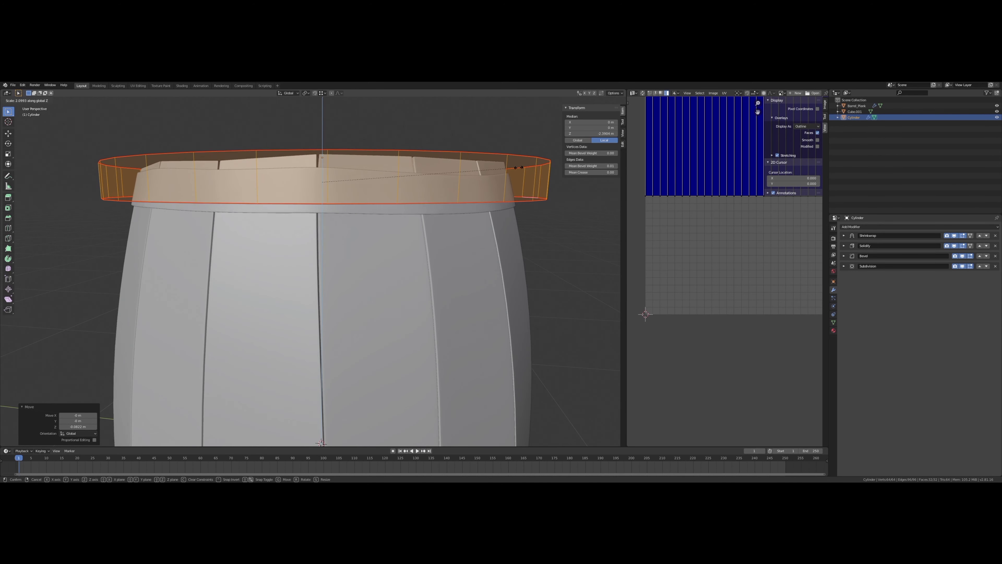
click(518, 168)
scroll(355, 237, down, 2)
scroll(355, 237, down, 4)
key(Tab)
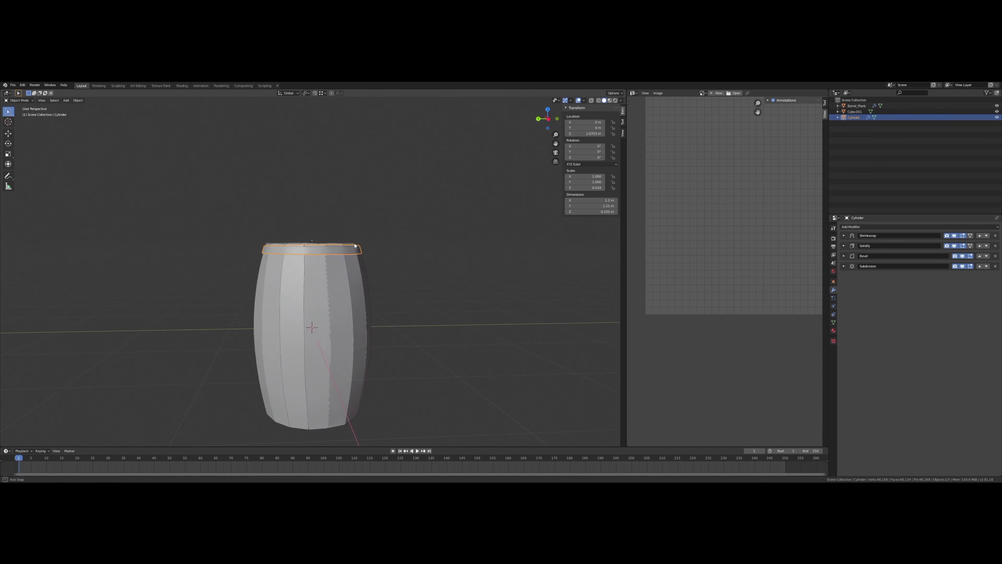
Step: Reposition a duplicated ring vertically and enlarge it to fit the barrel
middle_drag(355, 245, 321, 313)
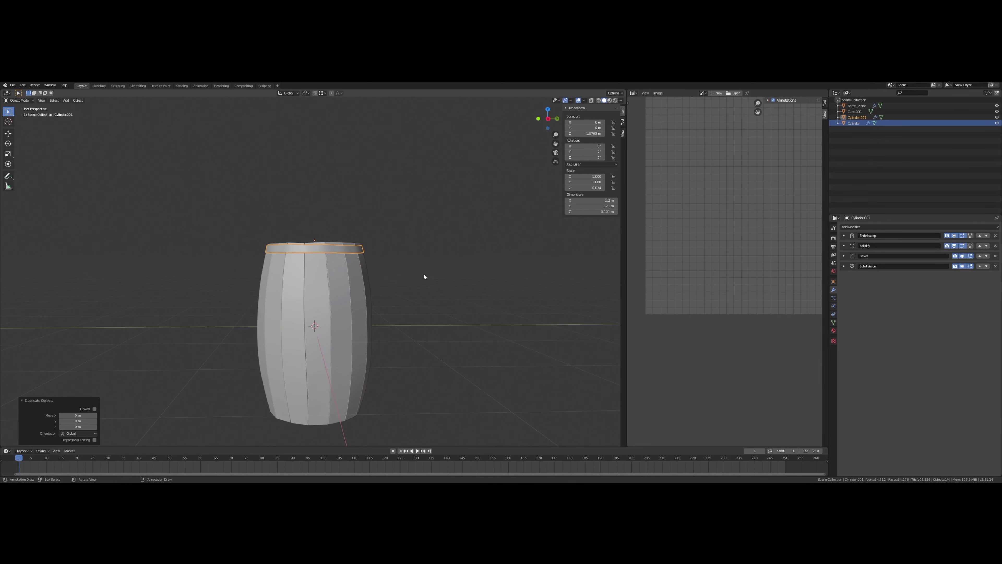
key(g)
key(z)
click(382, 285)
scroll(382, 285, up, 2)
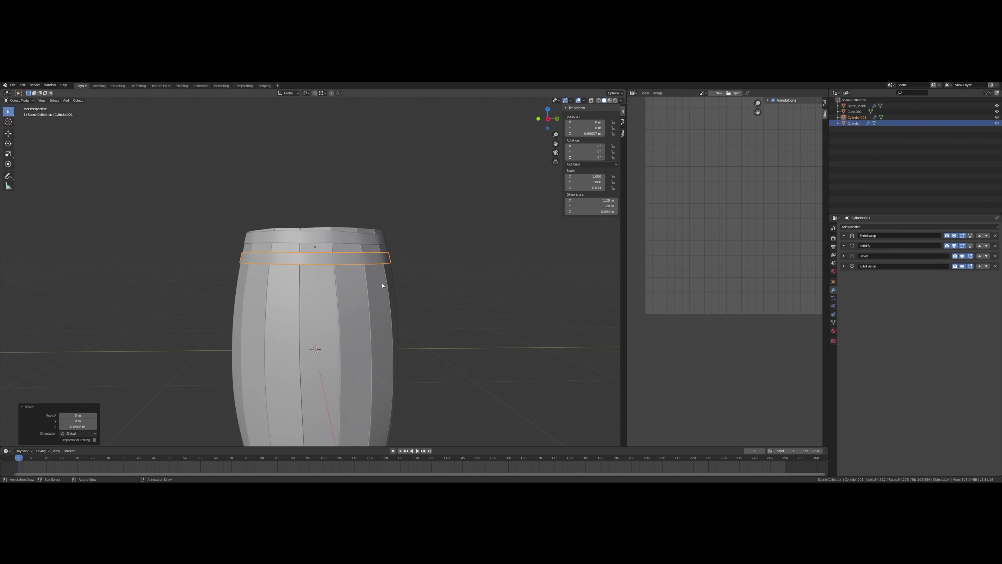
click(430, 339)
scroll(414, 336, down, 1)
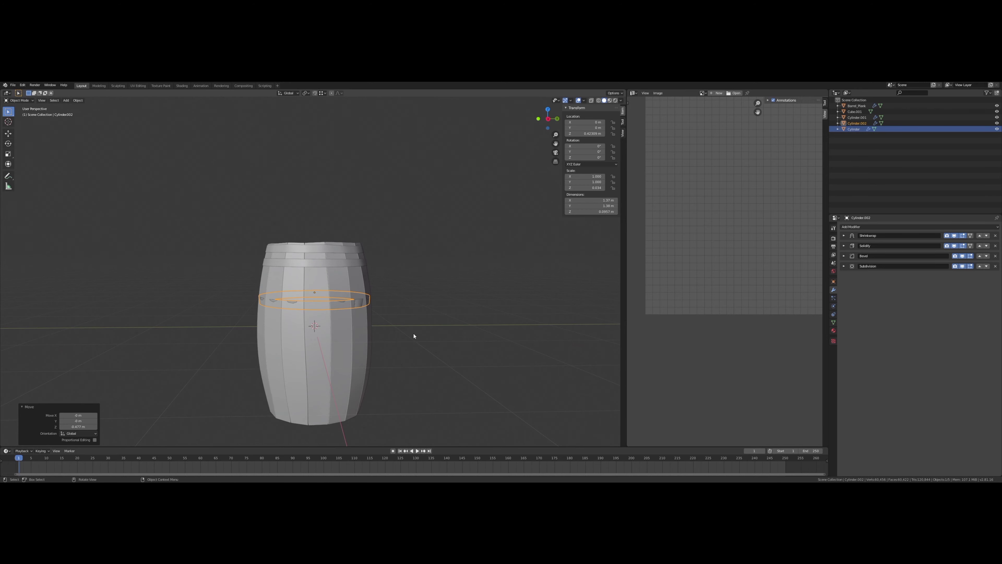
click(460, 337)
Step: Move a ring down along Z to sit at the barrel's bottom
scroll(387, 324, up, 3)
scroll(346, 298, down, 4)
middle_drag(347, 300, 343, 332)
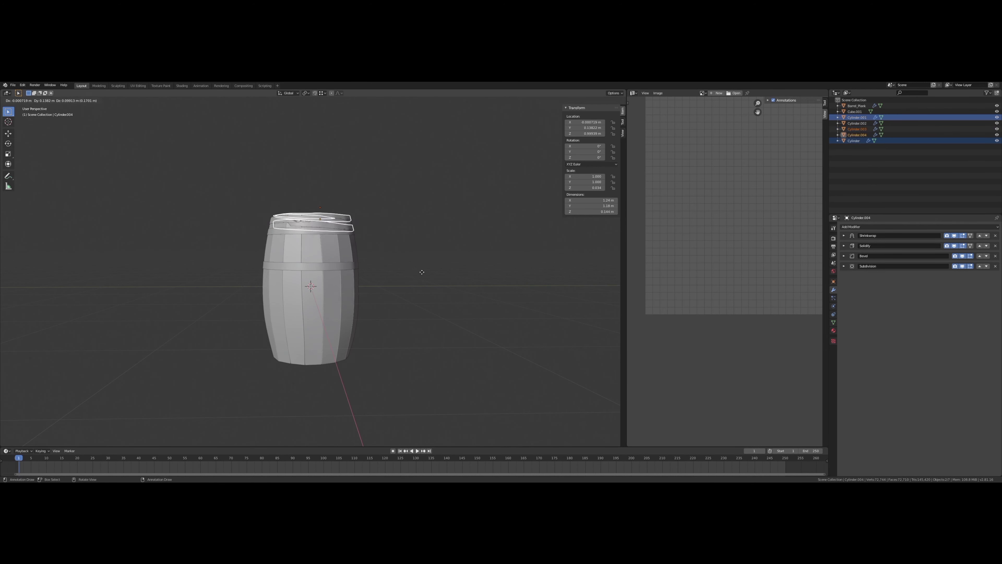
key(z)
click(398, 385)
scroll(398, 355, up, 3)
shift+middle_drag(395, 316, 315, 178)
scroll(311, 127, up, 1)
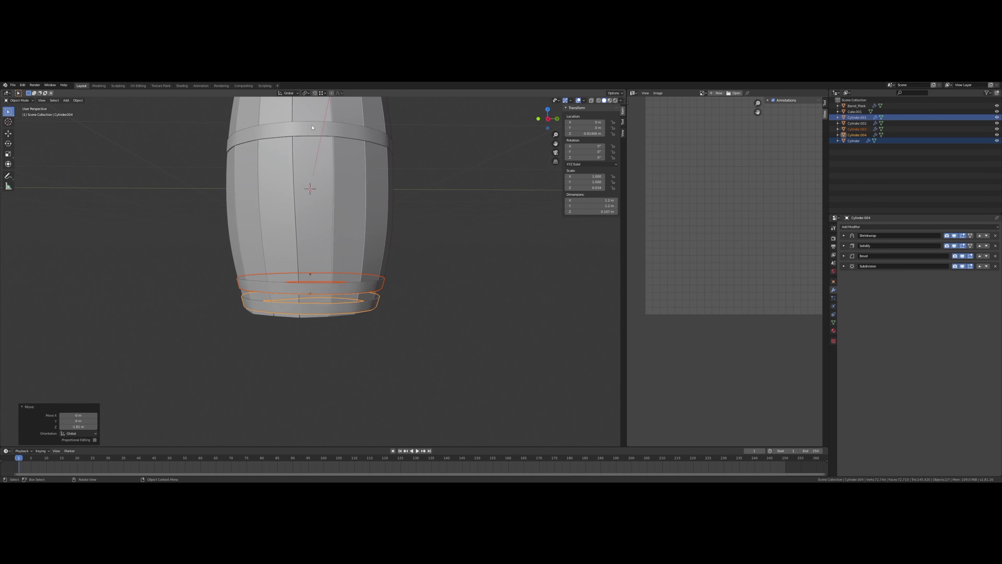
Step: Duplicate the top ring and place the copy lower on the barrel
click(312, 127)
key(shift+d)
right_click(477, 194)
click(422, 240)
scroll(422, 239, down, 3)
scroll(405, 243, down, 2)
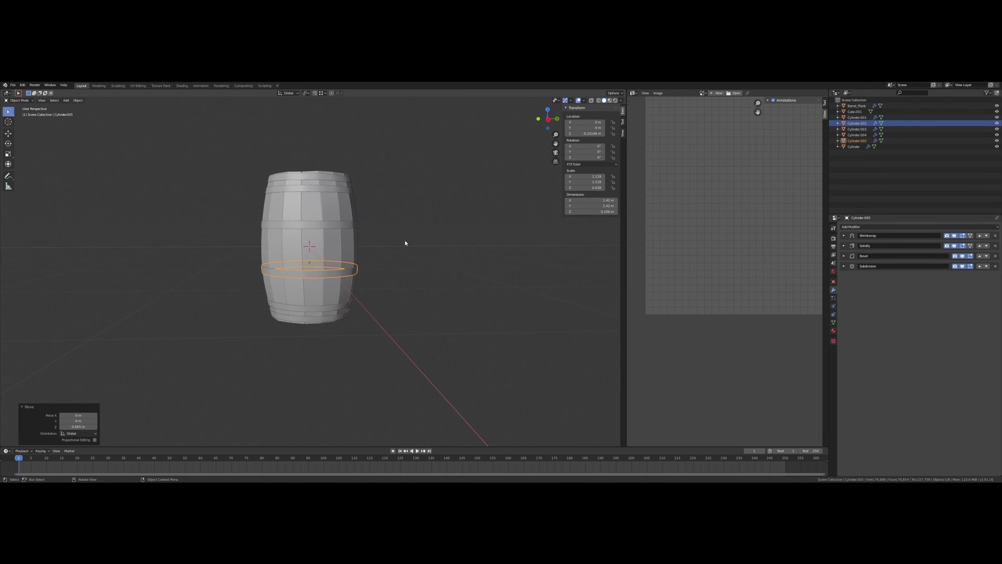
scroll(395, 229, up, 2)
scroll(379, 252, up, 2)
Step: Select the barrel planks object and review the full set of bands
mouse_move(372, 274)
middle_down()
mouse_move(358, 253)
mouse_move(372, 245)
mouse_move(382, 254)
middle_up()
scroll(382, 254, down, 2)
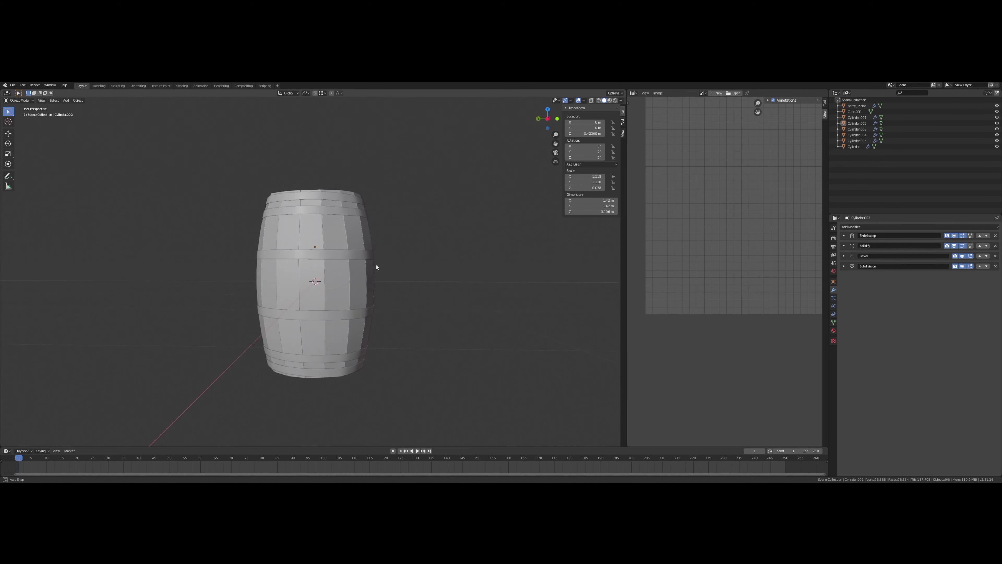
scroll(377, 267, up, 3)
scroll(376, 267, down, 2)
scroll(371, 268, down, 2)
click(339, 279)
mouse_move(371, 268)
middle_down()
mouse_move(340, 279)
mouse_move(342, 295)
mouse_move(344, 265)
mouse_move(350, 300)
middle_up()
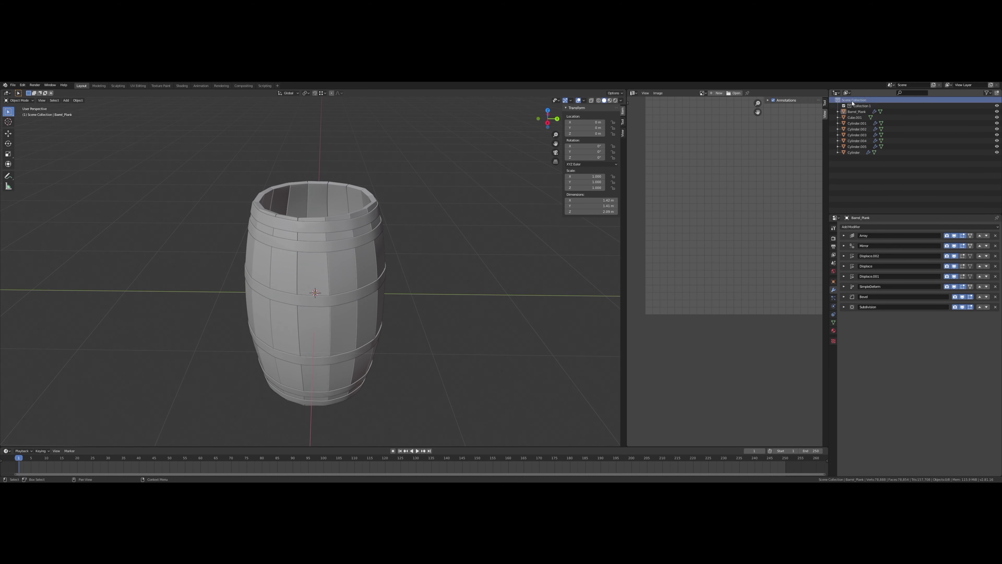
Step: Select the Cylinder hoops in the Outliner and drag them into the Metal collection
click(854, 151)
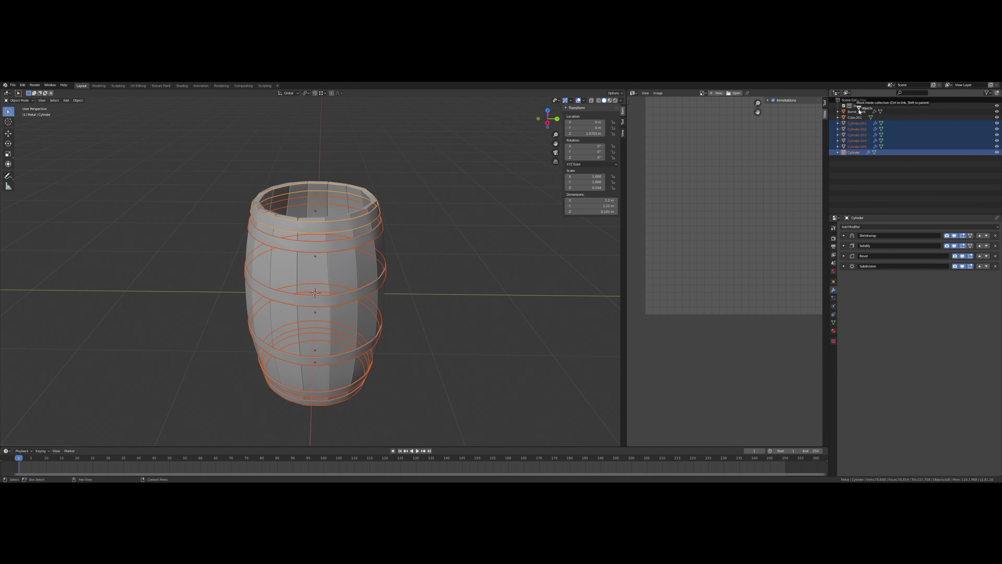
drag(860, 111, 860, 106)
middle_drag(457, 276, 459, 244)
click(459, 244)
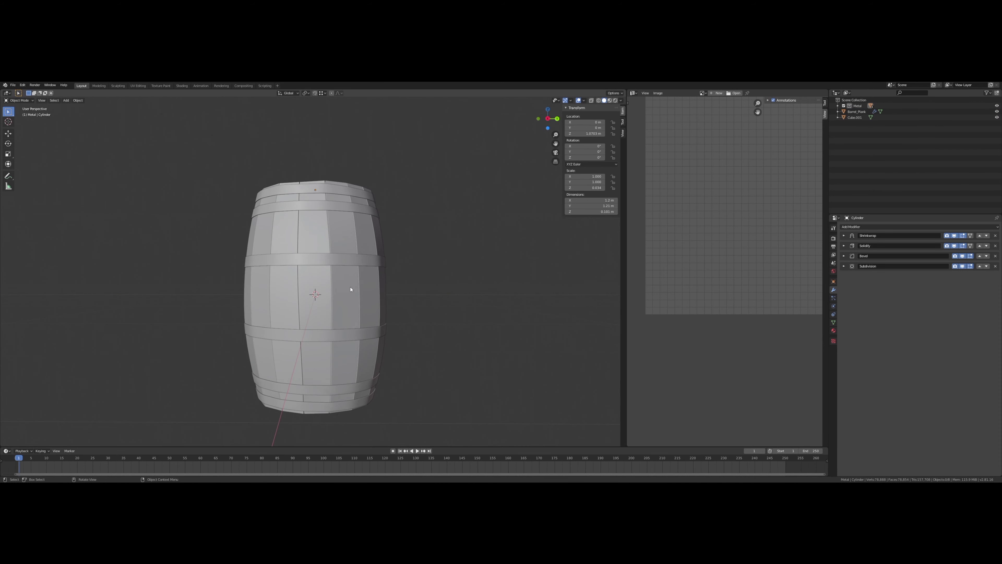
scroll(348, 239, up, 5)
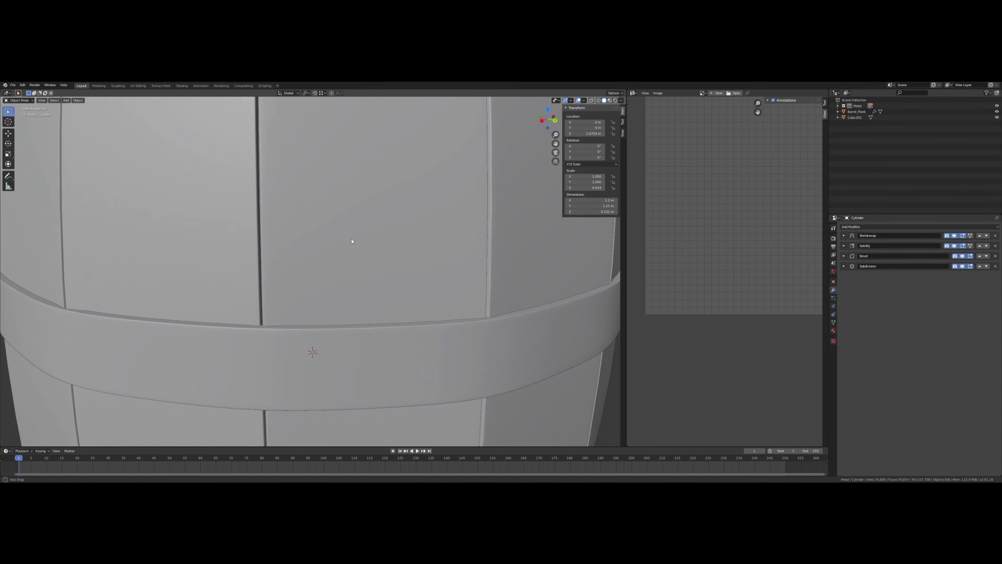
scroll(342, 275, down, 3)
middle_drag(342, 275, 333, 259)
scroll(331, 319, down, 3)
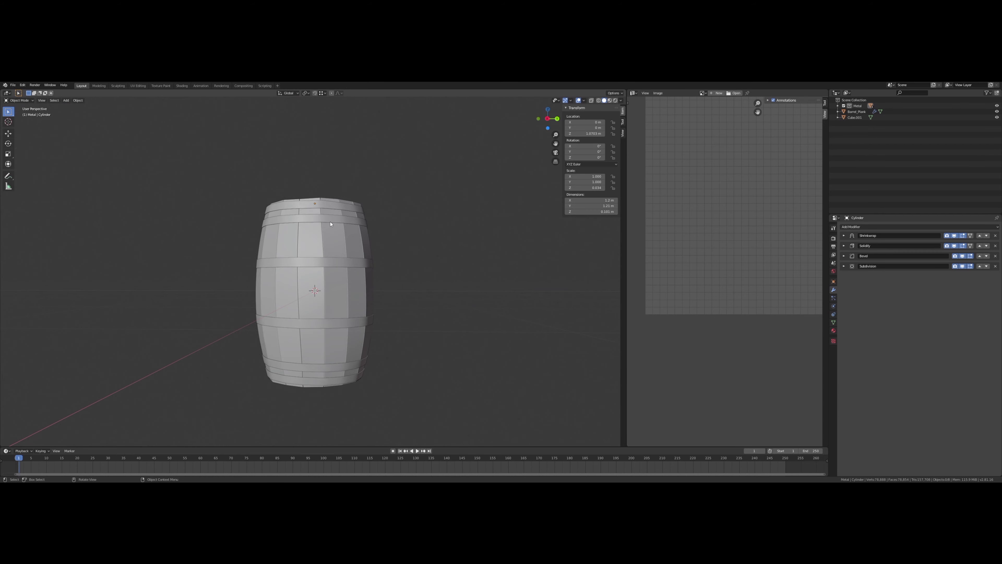
middle_drag(331, 224, 331, 262)
scroll(335, 208, up, 2)
scroll(405, 307, down, 4)
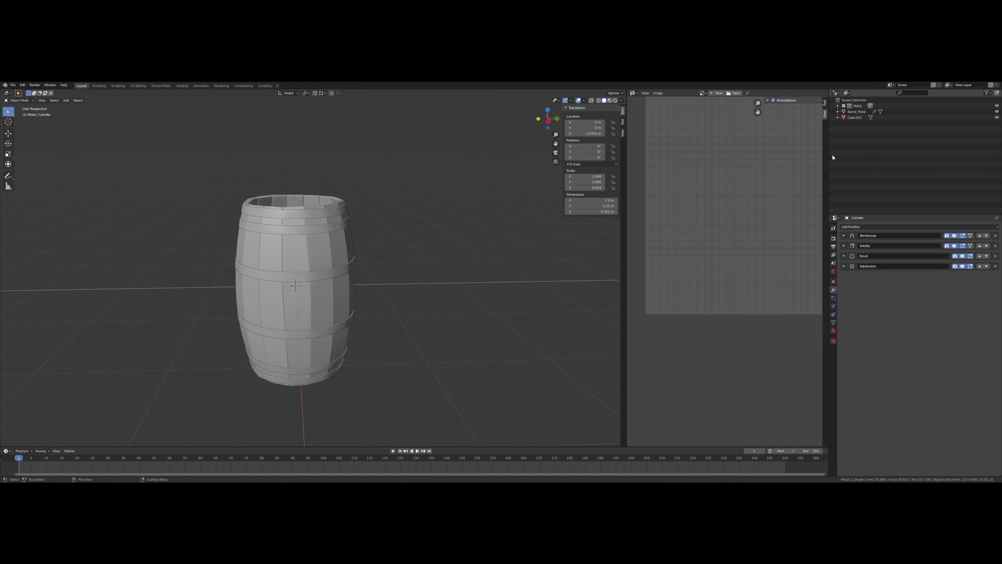
Step: Add a cube and flatten it to 0.05 m thick, narrowing it into a thin bar
key(shift+a)
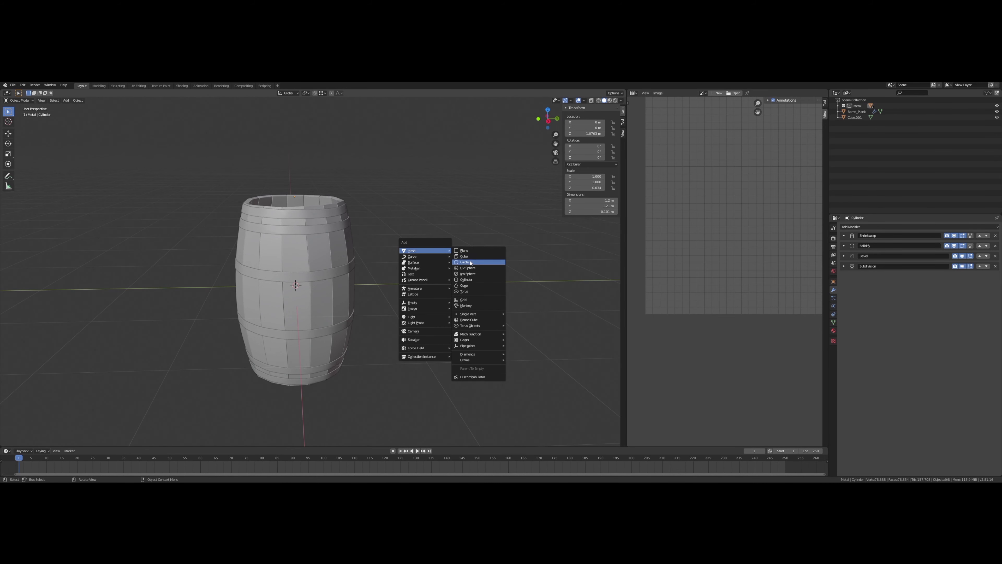
click(468, 257)
middle_drag(467, 257, 404, 259)
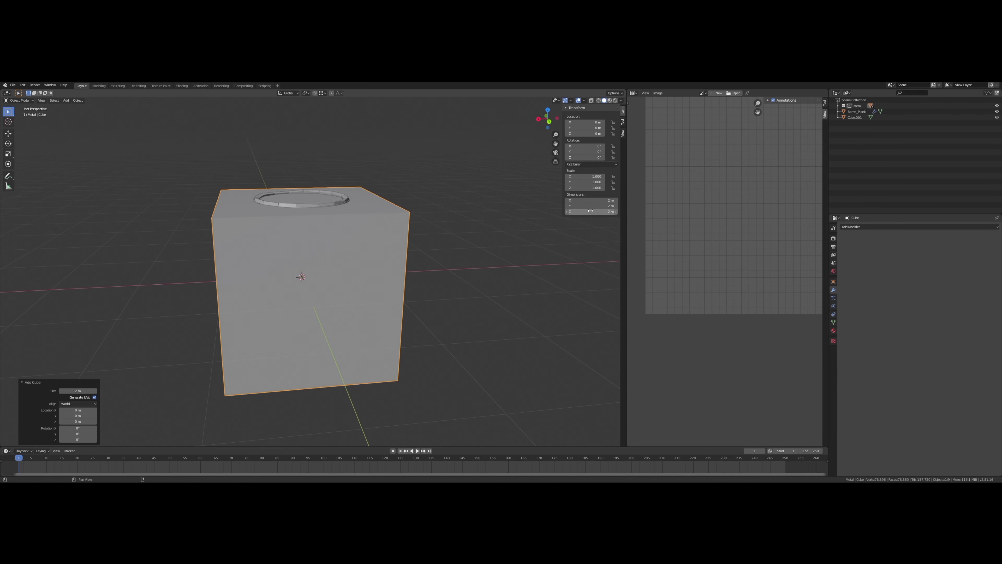
text(5)
key(Return)
scroll(293, 280, up, 3)
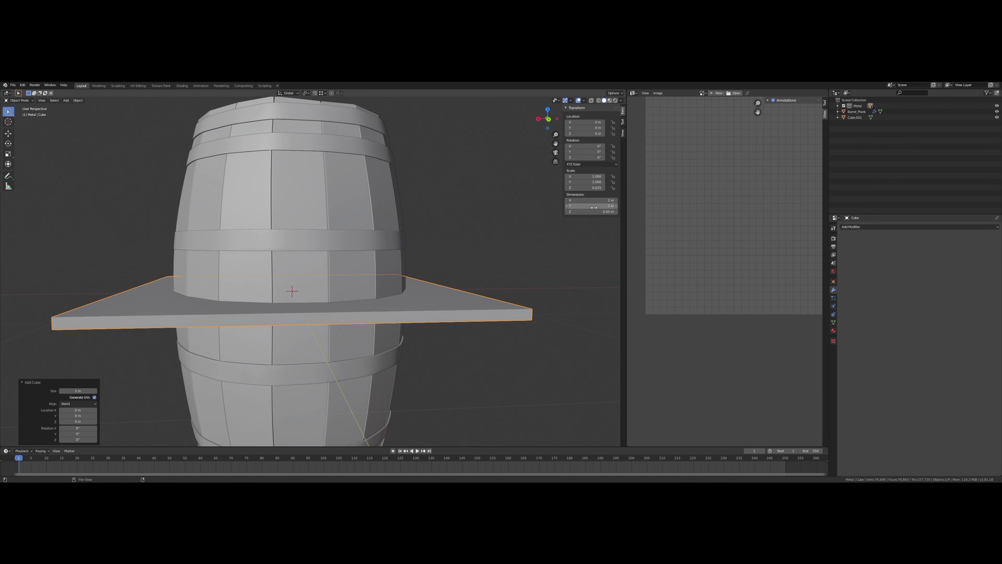
text(.1)
key(Return)
Step: Raise the bar along Z to sit above the barrel top
key(g)
key(z)
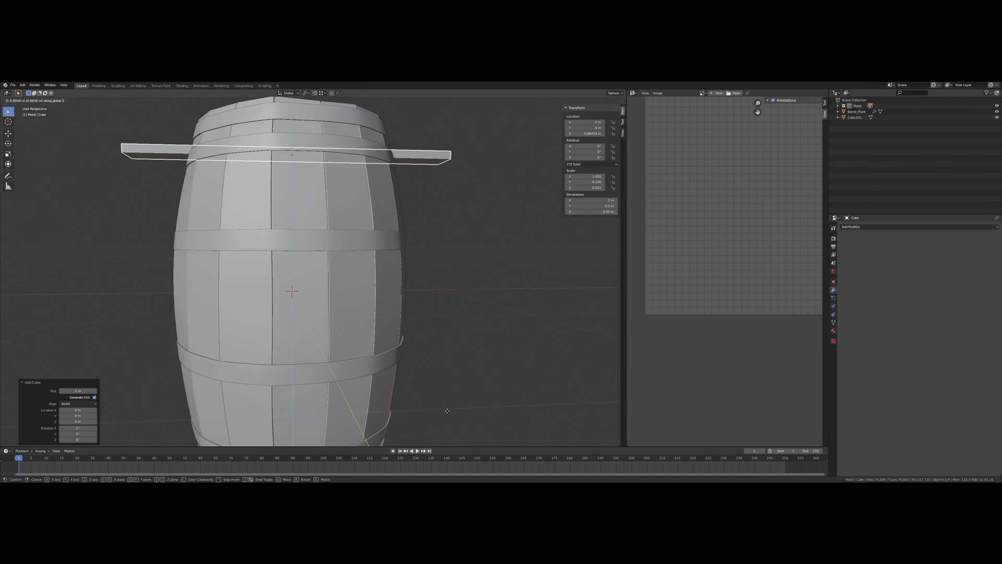
click(395, 178)
scroll(395, 178, down, 3)
mouse_move(395, 177)
middle_down()
mouse_move(425, 306)
mouse_move(396, 253)
mouse_move(196, 241)
middle_up()
Step: UV unwrap the bar's whole mesh in Edit Mode
key(Tab)
key(alt+a)
click(368, 246)
key(a)
key(u)
key(a)
mouse_move(332, 258)
middle_down()
mouse_move(398, 257)
mouse_move(469, 231)
middle_up()
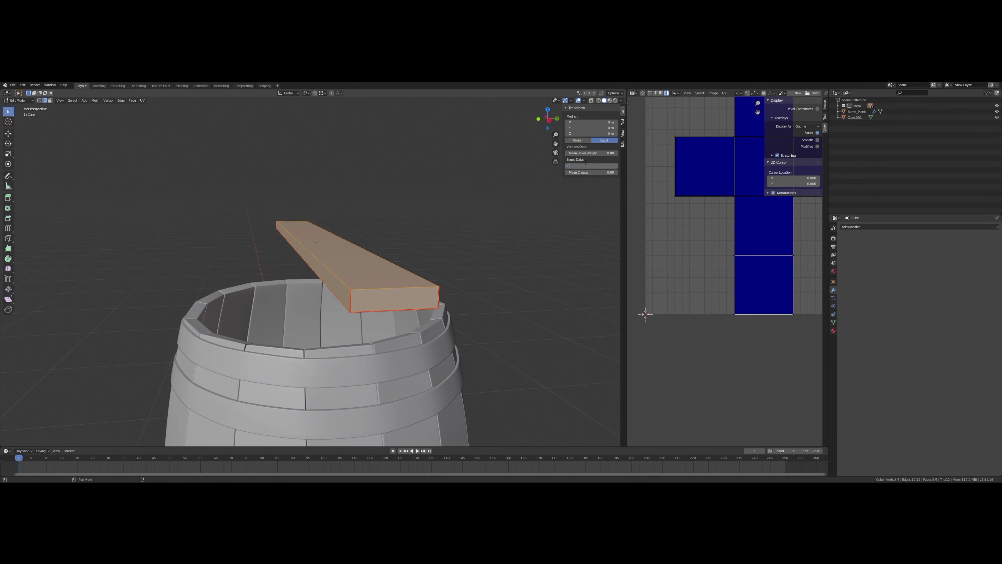
Step: Add a Bevel modifier with 2 segments limited to Weight, and shade the bar smooth
click(868, 226)
click(907, 253)
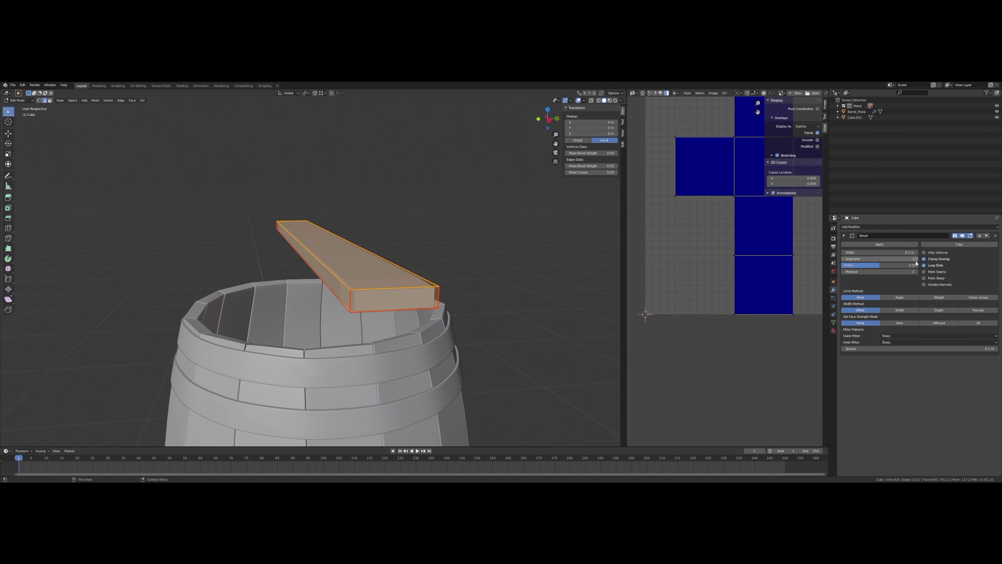
click(916, 259)
click(939, 297)
middle_drag(355, 257, 276, 197)
key(Tab)
click(77, 101)
click(99, 231)
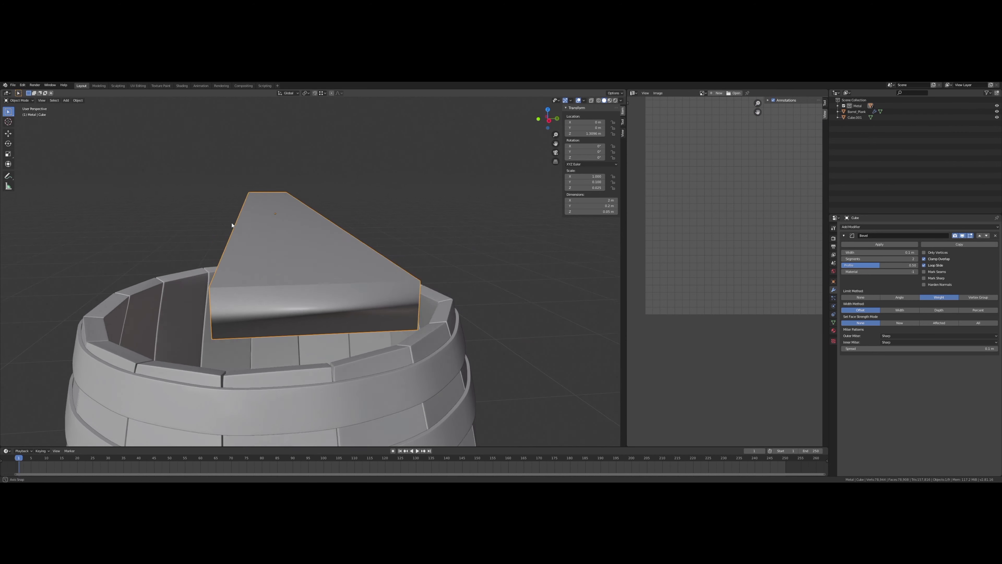
middle_drag(232, 225, 551, 240)
middle_drag(350, 240, 394, 276)
Step: Add an Array modifier with Relative Offset 1 and Count 7
click(868, 227)
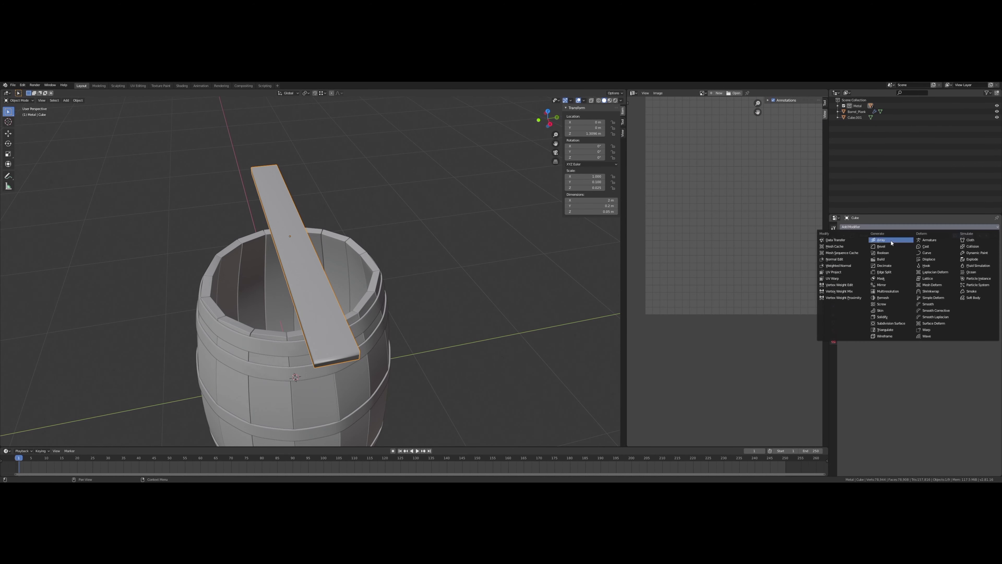
click(891, 242)
click(956, 285)
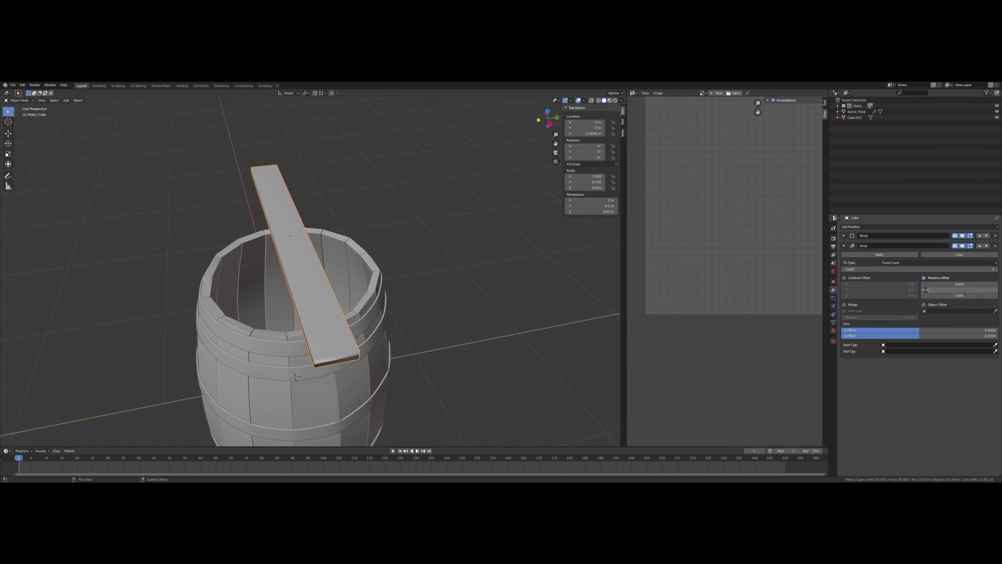
key(BackSpace)
key(BackSpace)
key(BackSpace)
text(1)
key(Return)
drag(856, 269, 869, 281)
key(Return)
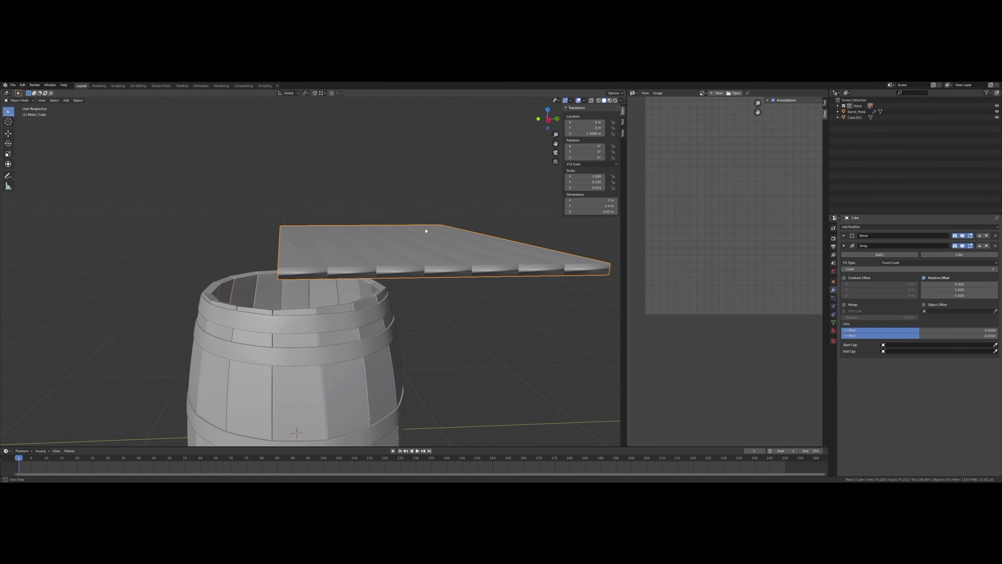
Step: Centre the planks over the barrel and spread them slightly apart to offset 1.1
mouse_move(425, 228)
middle_down()
mouse_move(303, 263)
mouse_move(375, 252)
middle_up()
key(g)
click(427, 253)
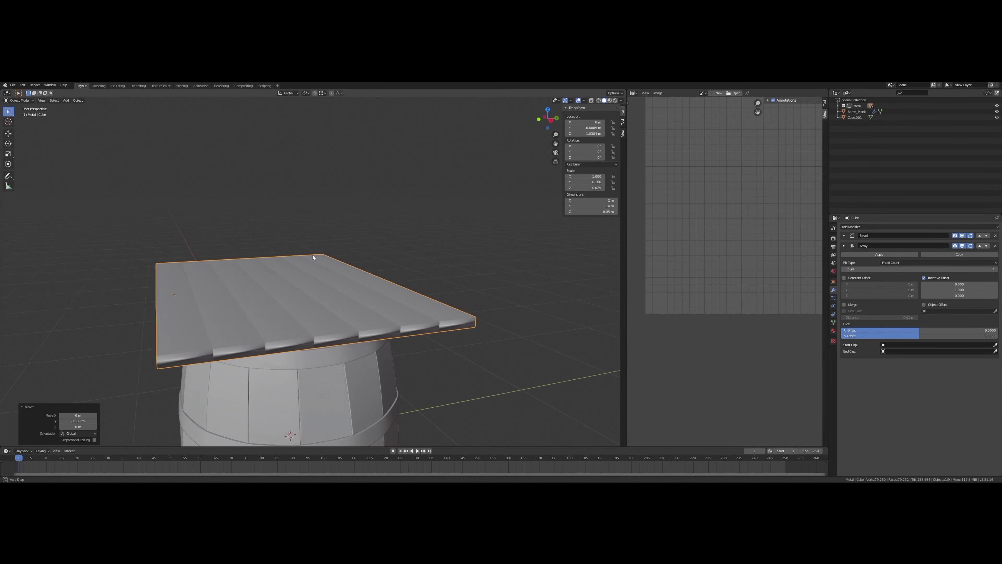
drag(925, 290, 959, 285)
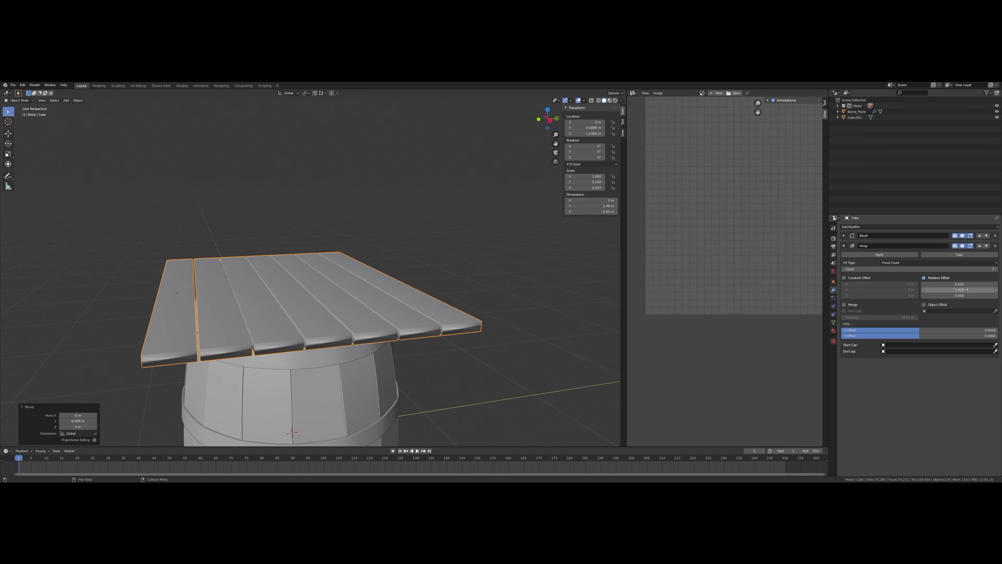
middle_drag(391, 259, 418, 269)
click(844, 245)
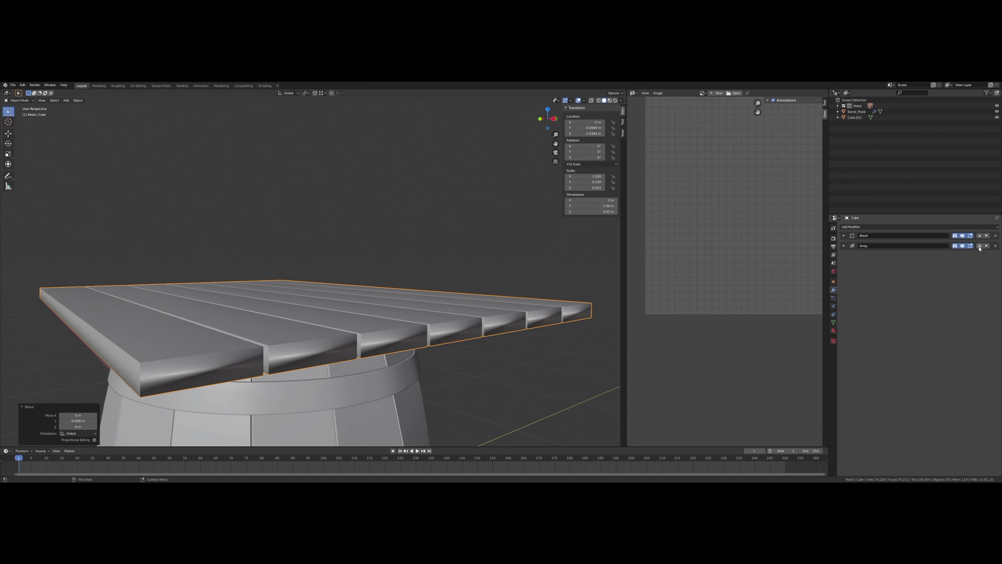
click(980, 245)
Step: Add a Subdivision Surface modifier to smooth the planks
middle_drag(376, 298, 382, 280)
scroll(382, 280, up, 5)
scroll(369, 287, down, 3)
click(887, 227)
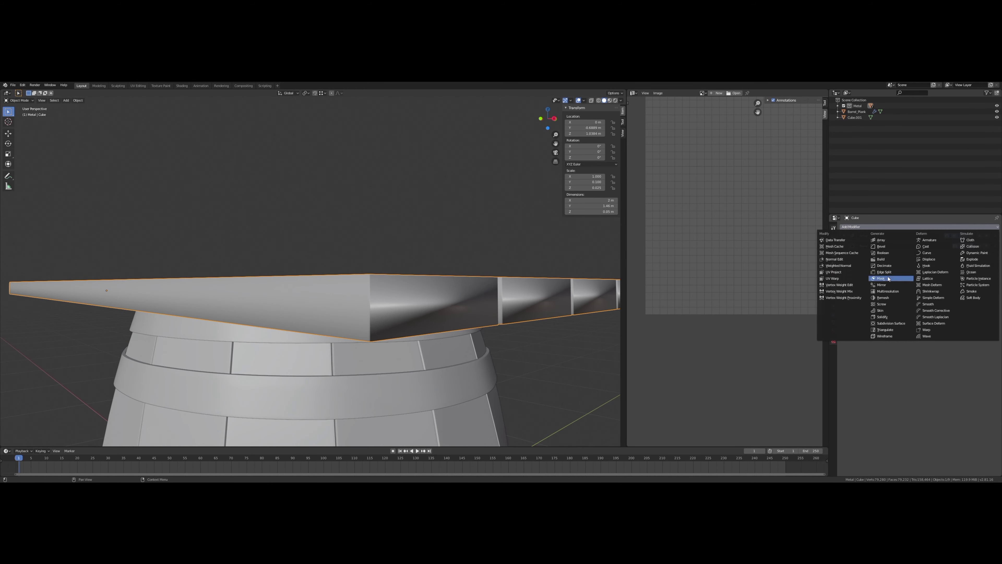
click(891, 324)
mouse_move(539, 288)
middle_down()
mouse_move(454, 294)
mouse_move(446, 311)
mouse_move(453, 302)
mouse_move(454, 343)
middle_up()
Step: Add a Displace modifier with a new texture and strength 0.05 to the planks
click(844, 256)
click(888, 227)
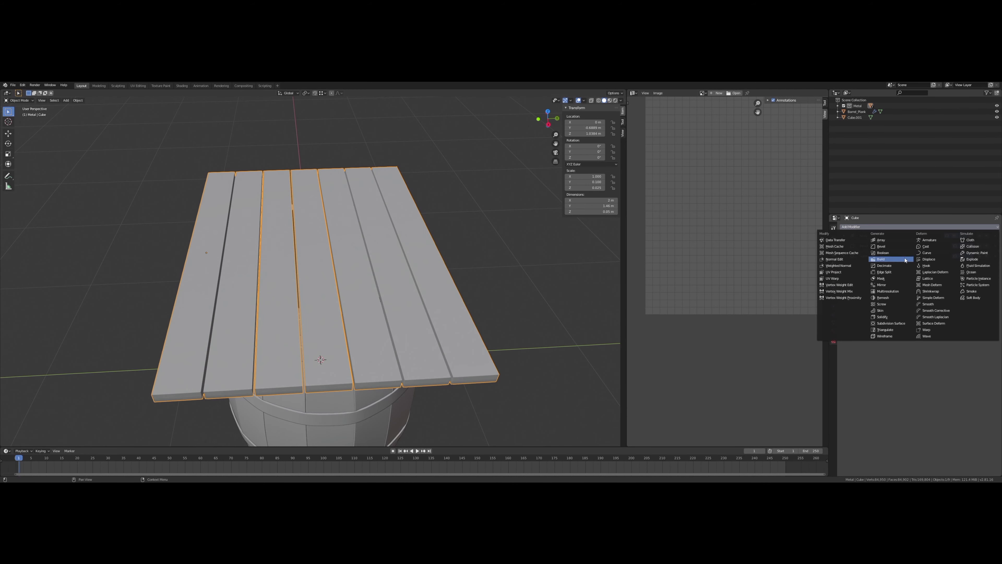
click(938, 262)
click(868, 289)
double_click(958, 321)
text(0.05)
key(Return)
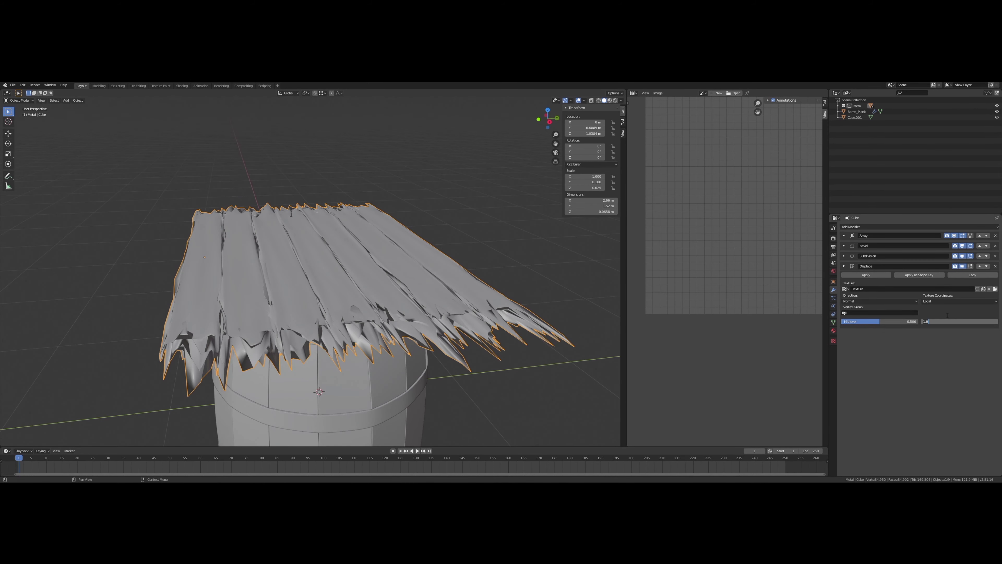
Step: Move the Displace modifier two places up the modifier stack
middle_drag(355, 276, 375, 221)
scroll(355, 277, up, 4)
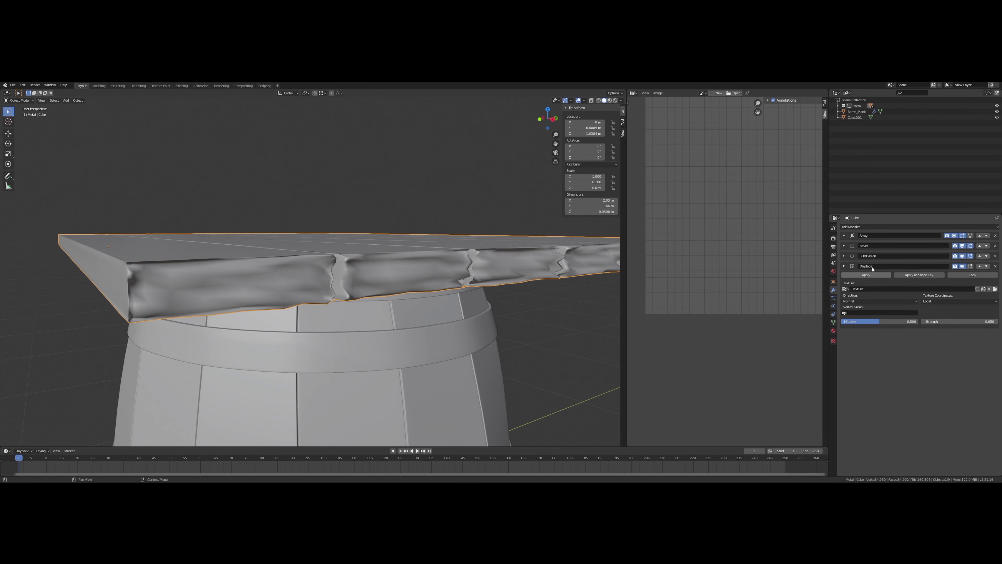
click(844, 266)
click(979, 266)
click(979, 256)
mouse_move(493, 237)
middle_down()
mouse_move(425, 275)
mouse_move(493, 273)
middle_up()
Step: Switch the Displace direction to Y
click(844, 245)
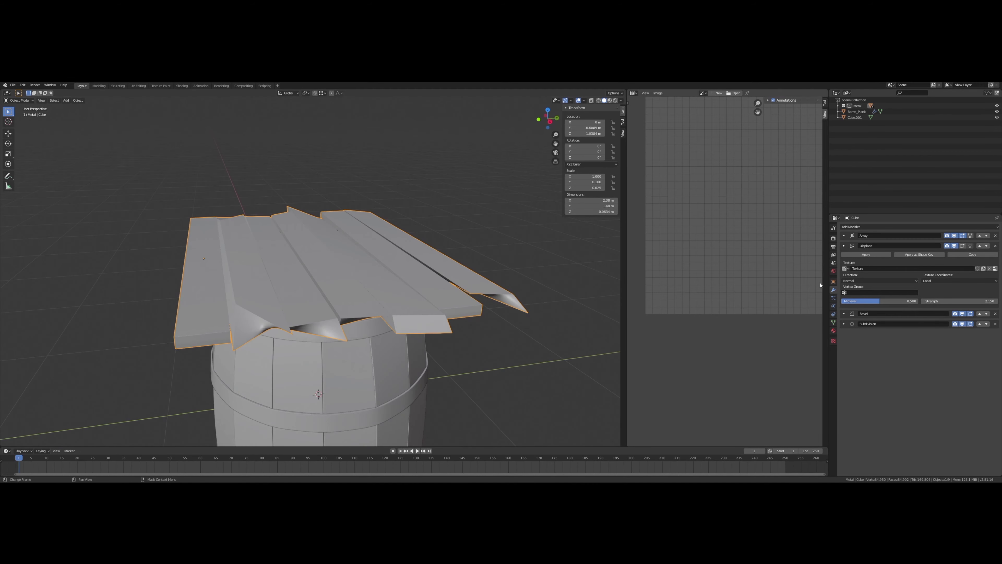
click(879, 281)
click(854, 293)
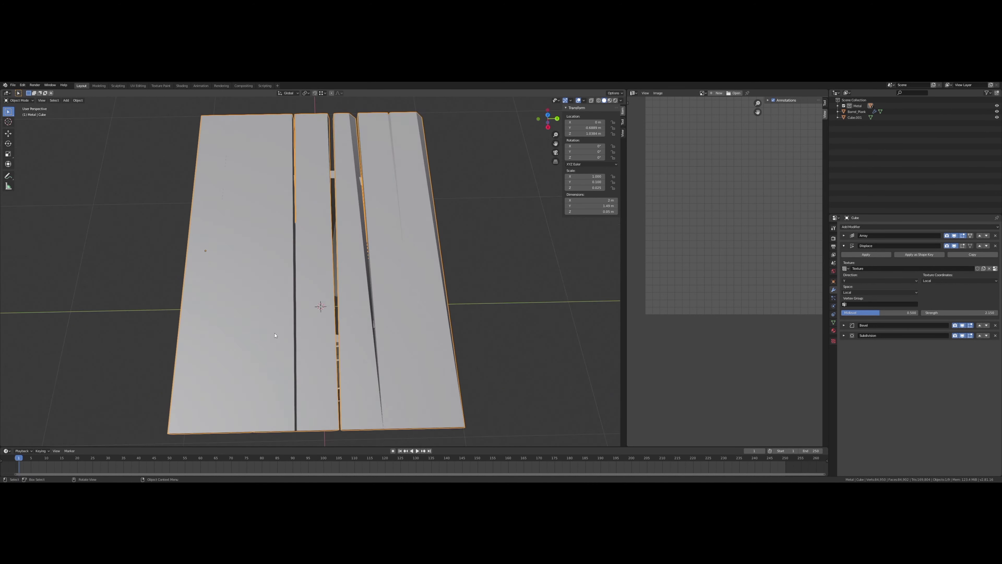
click(970, 312)
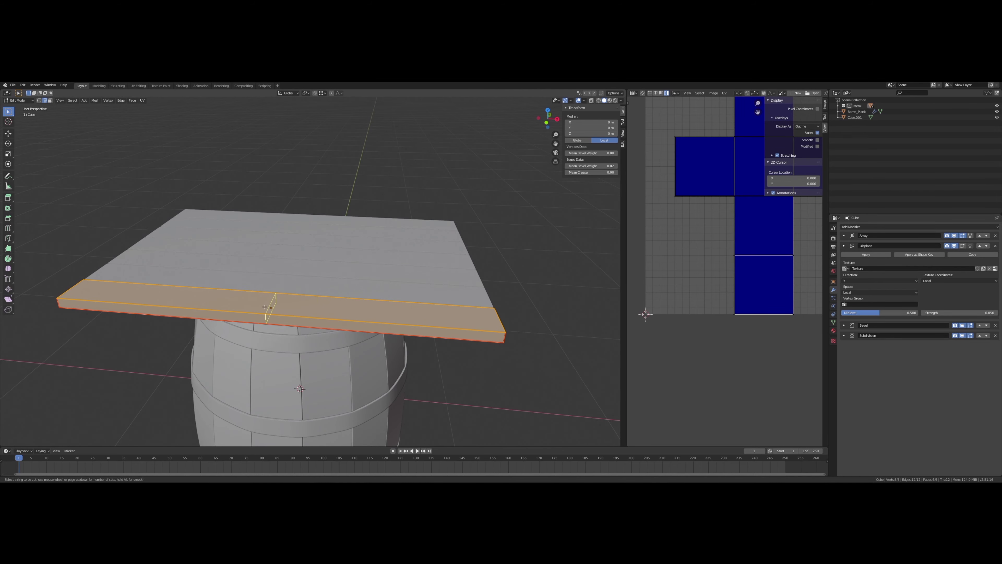
Step: Confirm the plank loop cut, return to Object Mode, and raise Displace strength to 0.100
click(265, 306)
key(Tab)
middle_drag(266, 306, 300, 293)
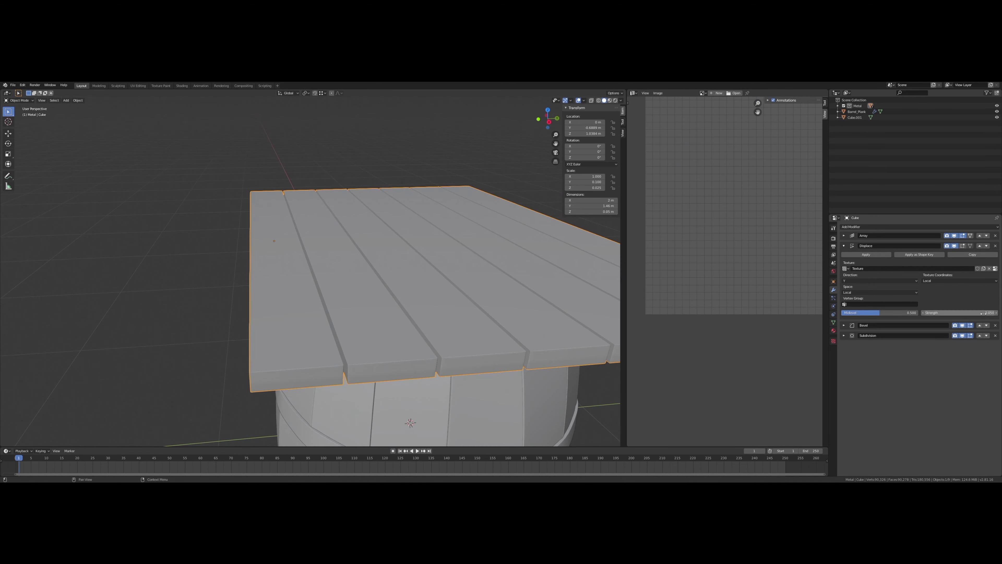
drag(962, 311, 978, 310)
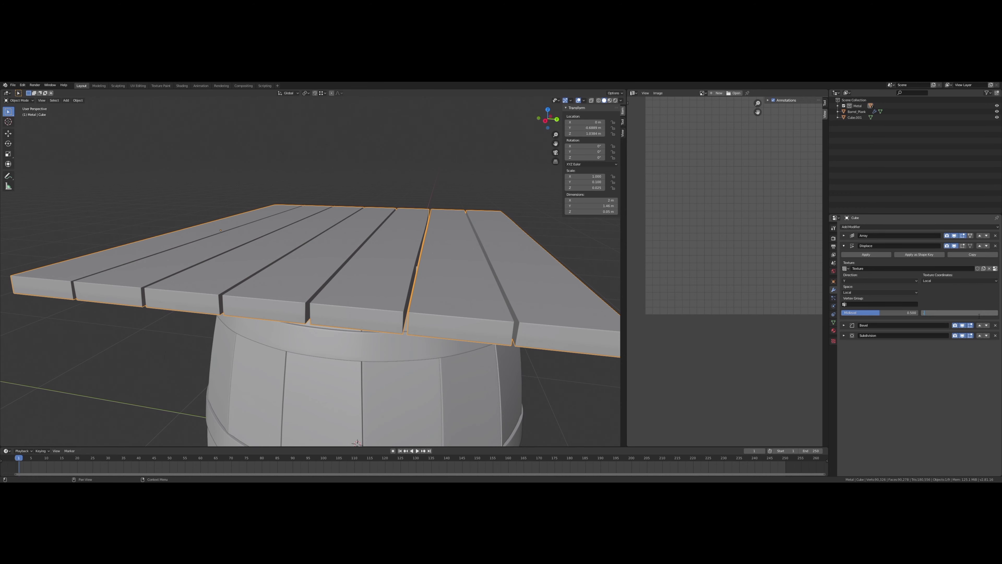
Step: Set Displace strength to 0.3 and duplicate it, making the copy displace along Z
text(0.3)
key(Return)
click(972, 255)
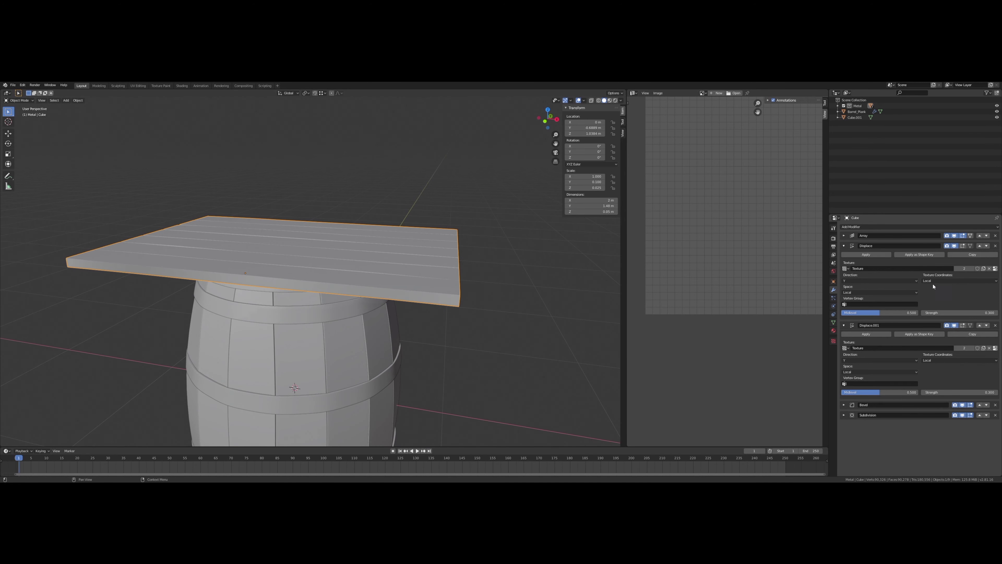
click(844, 245)
click(860, 310)
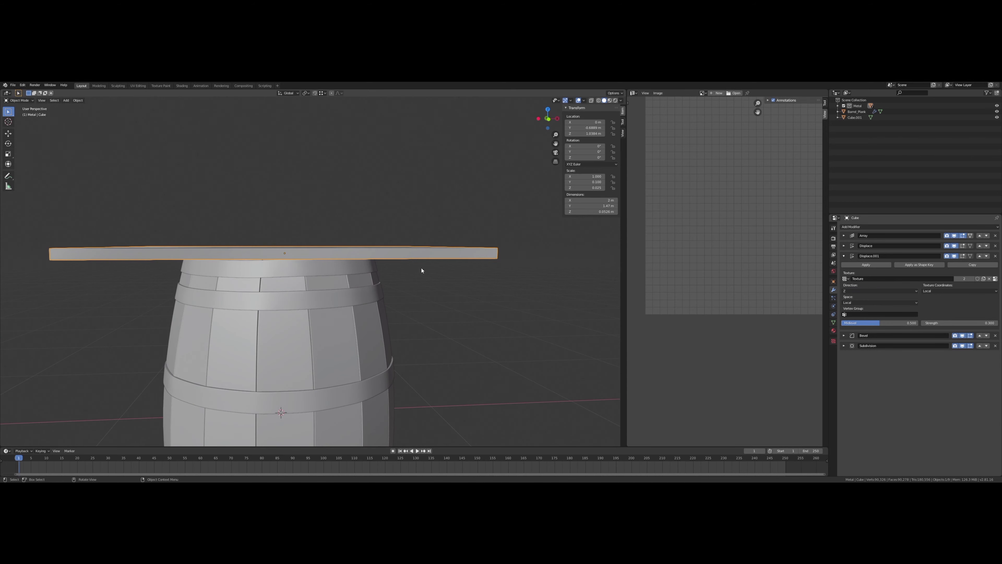
click(844, 256)
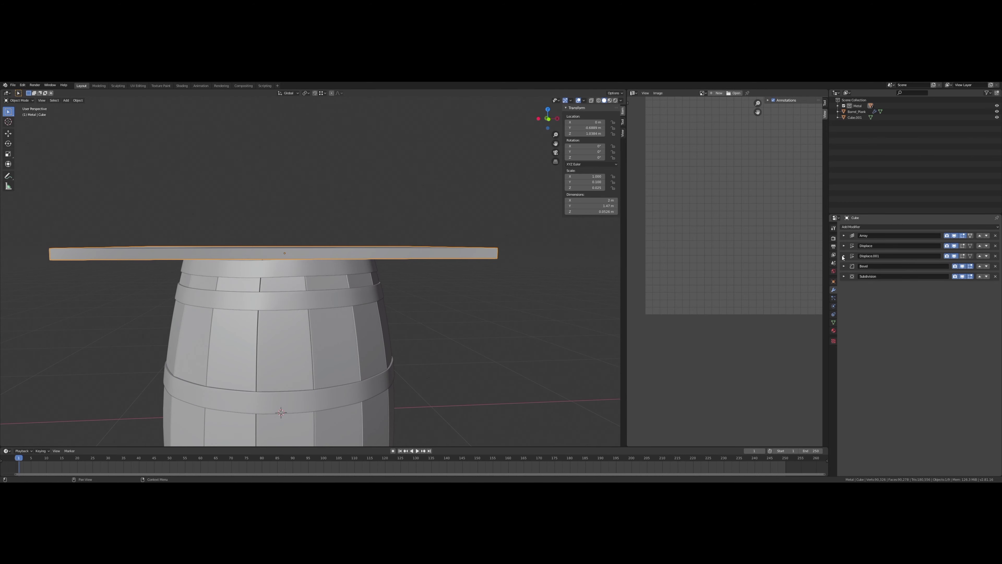
Step: Move Displace.001 and Displace below Subdivision in the modifier stack
click(987, 266)
mouse_move(358, 261)
middle_down()
mouse_move(368, 251)
mouse_move(442, 256)
middle_up()
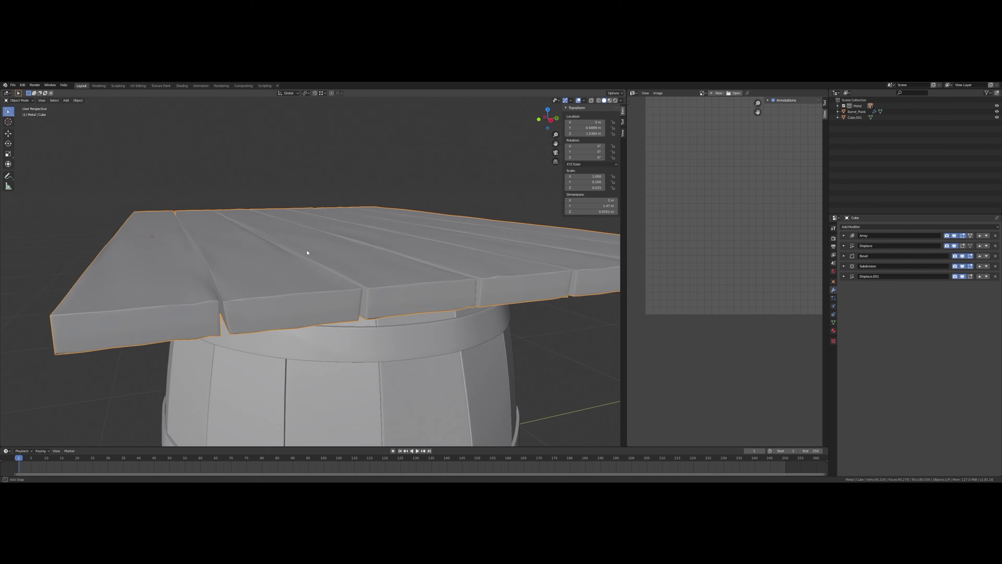
click(986, 256)
shift+middle_drag(320, 225, 359, 276)
click(844, 265)
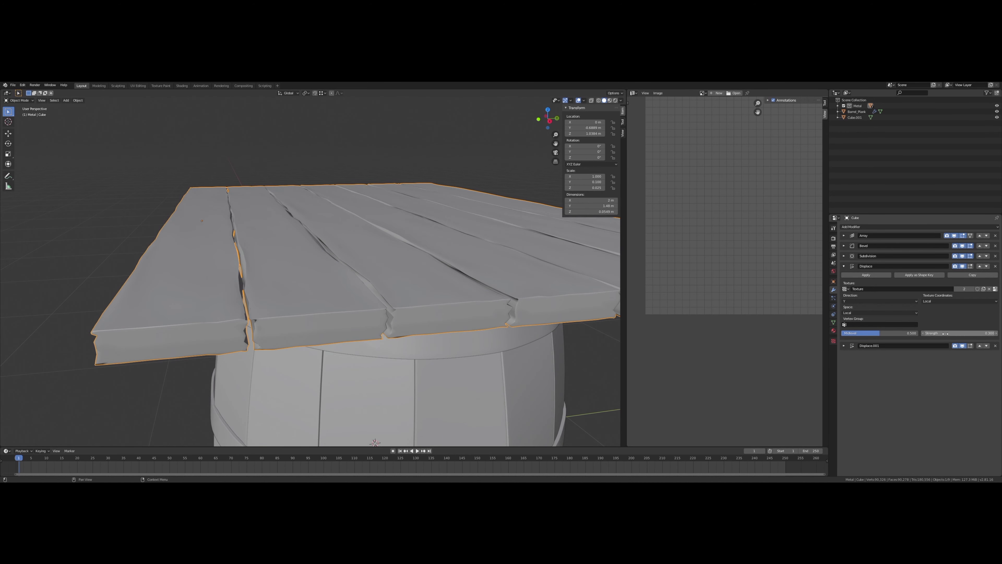
middle_drag(430, 274, 420, 275)
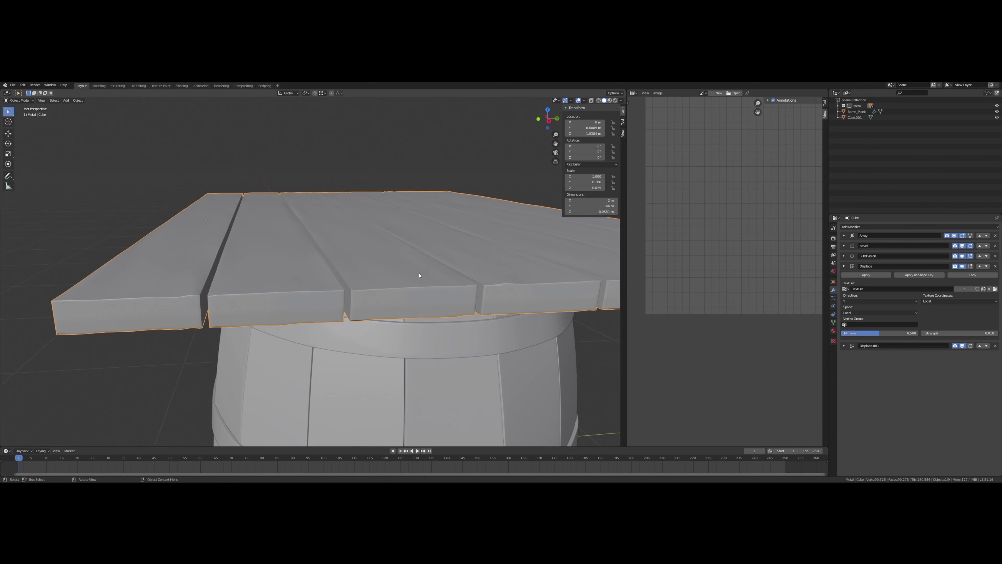
click(950, 267)
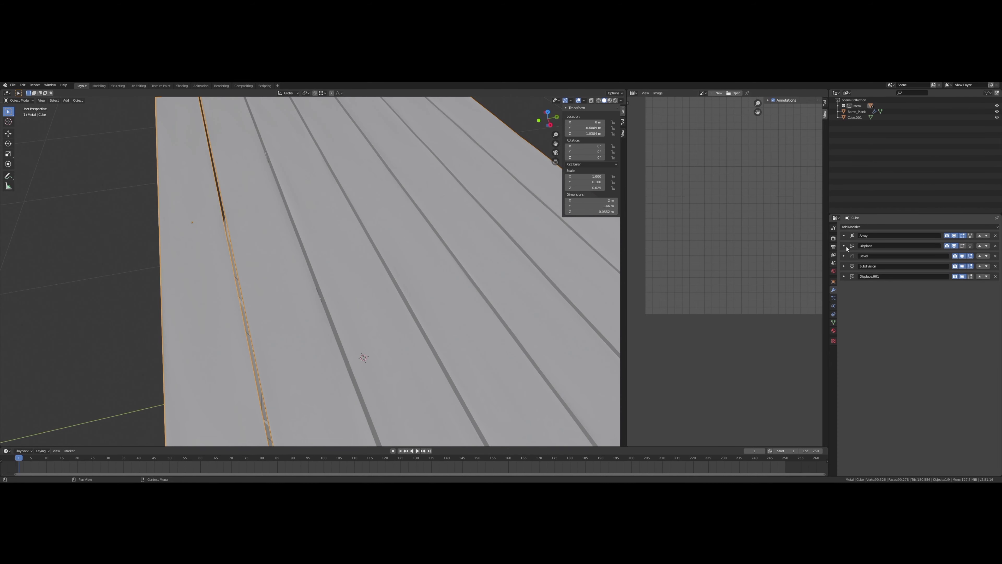
click(843, 246)
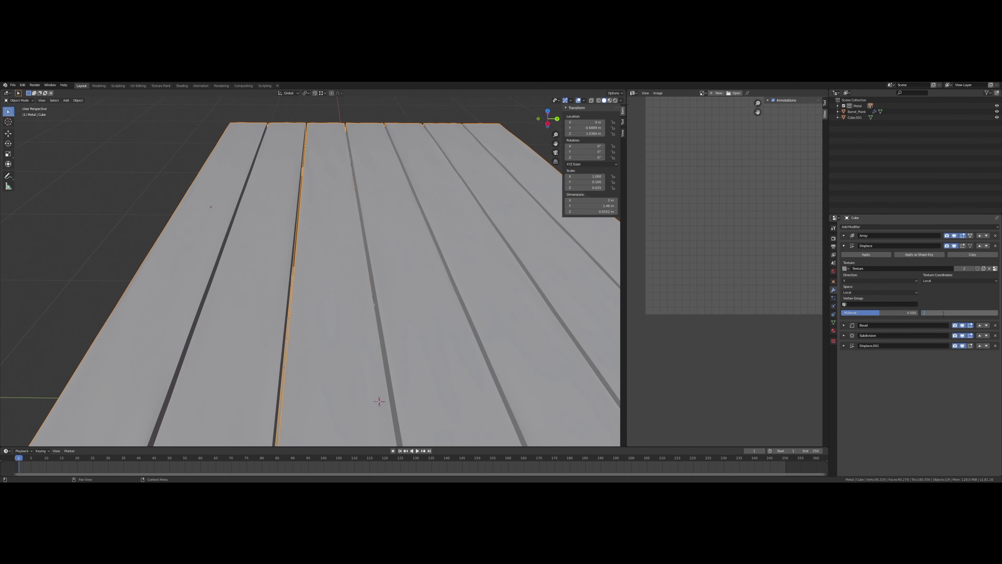
Step: Commit a stronger Displace strength of 0.5
scroll(565, 299, down, 6)
middle_drag(564, 299, 777, 312)
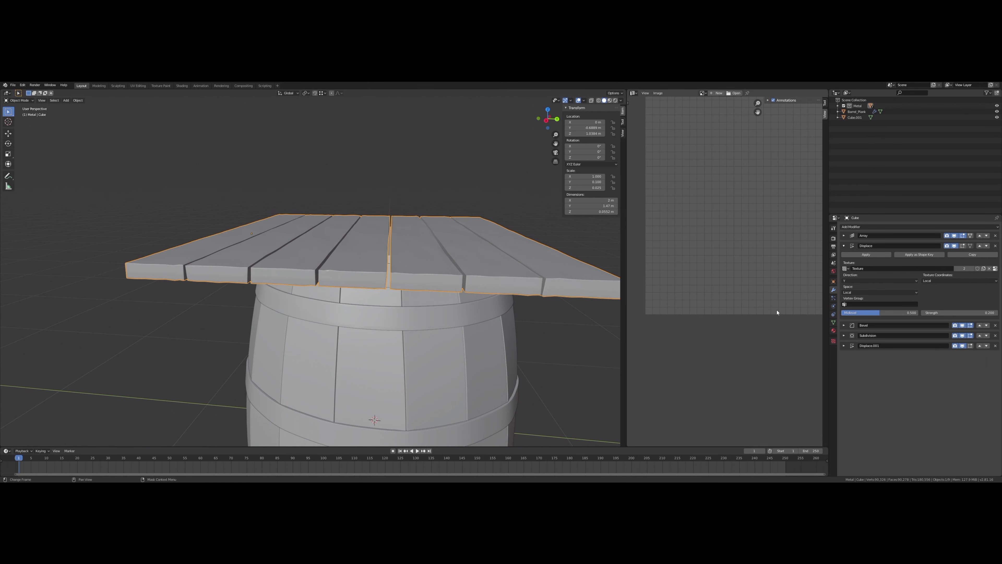
key(Return)
mouse_move(414, 307)
middle_down()
mouse_move(437, 323)
mouse_move(283, 300)
mouse_move(329, 305)
mouse_move(331, 273)
mouse_move(335, 312)
middle_up()
Step: Add a centred loop cut to one plank in Edit Mode
key(Tab)
key(ctrl+r)
click(283, 294)
right_click(283, 294)
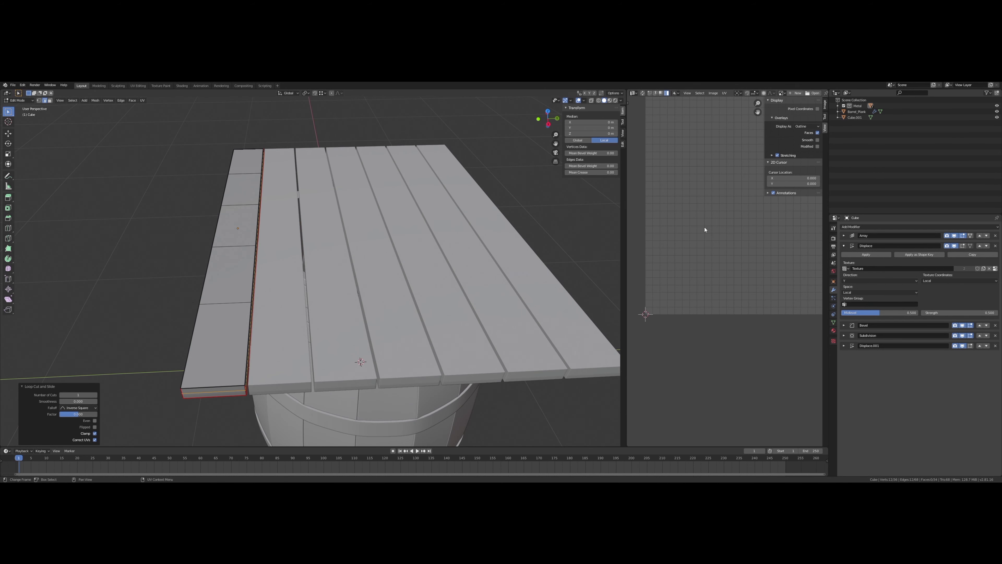
Step: Disable Relative Offset and set the Array's Constant Offset Y to 2.05 m
click(918, 238)
click(923, 267)
click(868, 280)
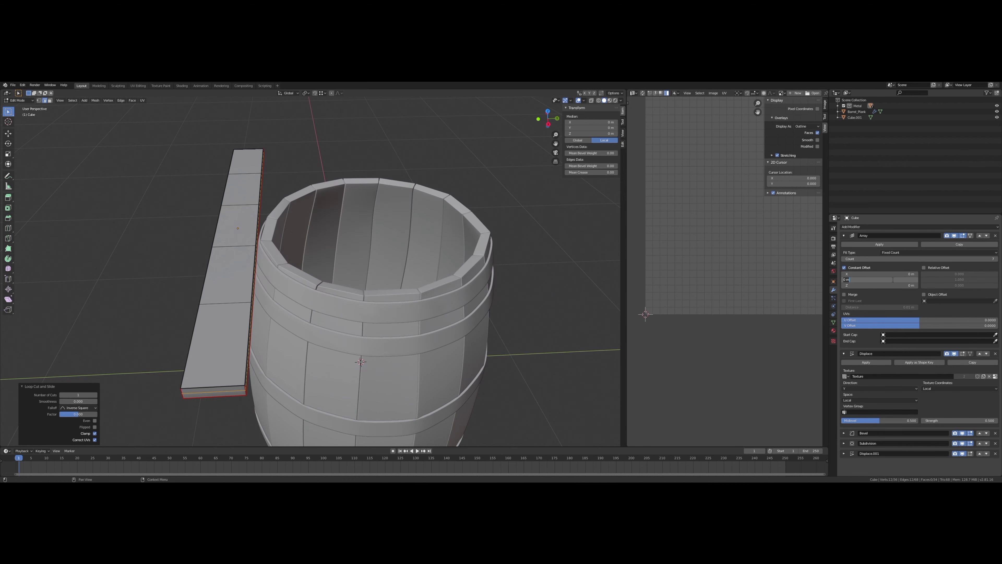
drag(887, 279, 919, 280)
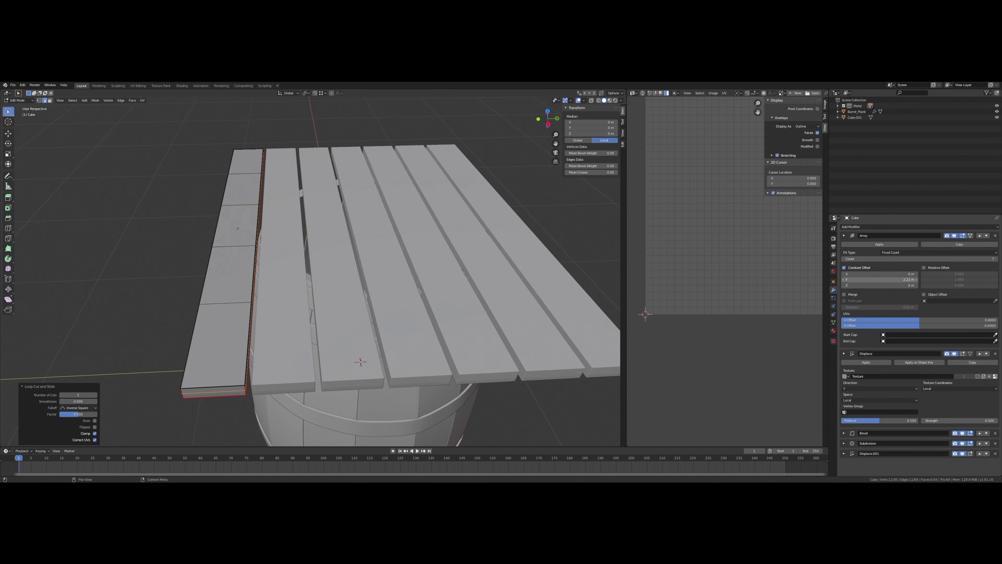
Step: Stretch the plank slightly along Y and return to Object Mode
mouse_move(339, 245)
middle_down()
mouse_move(318, 271)
mouse_move(282, 255)
middle_up()
click(331, 266)
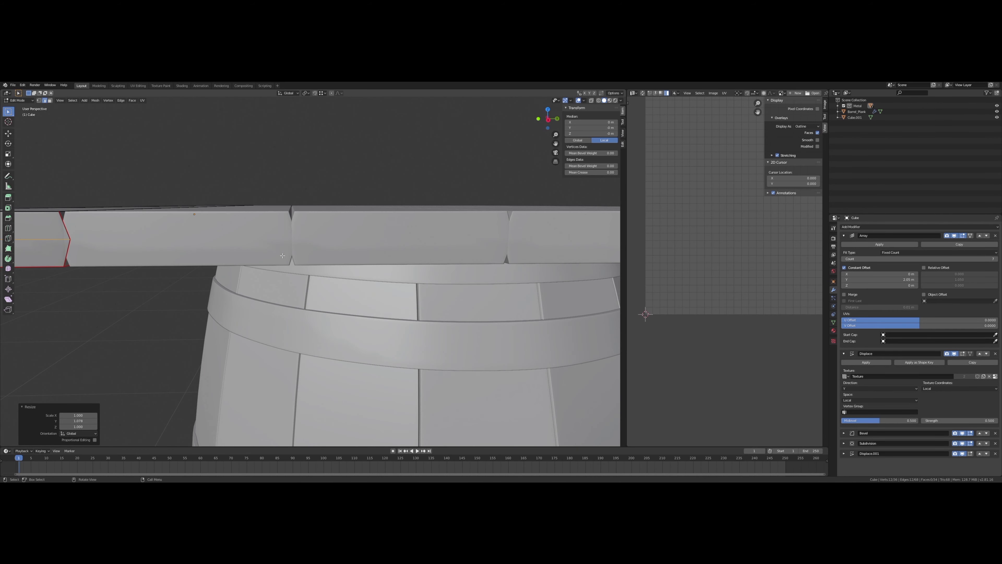
click(281, 261)
mouse_move(281, 260)
middle_down()
mouse_move(369, 291)
mouse_move(355, 276)
middle_up()
scroll(339, 276, down, 5)
key(Tab)
Step: Set the Displace strength to 0.100
scroll(369, 291, up, 3)
click(844, 235)
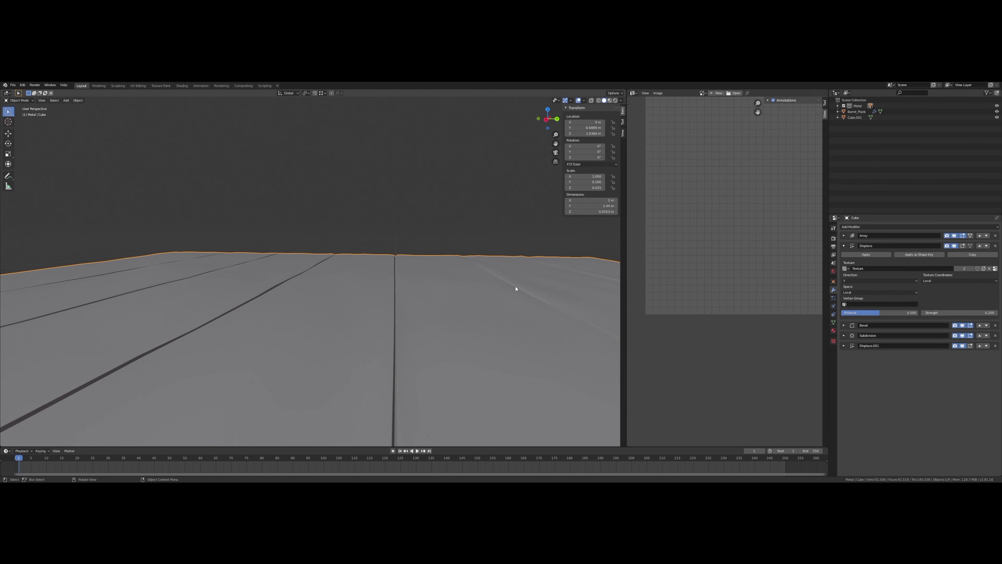
middle_drag(515, 289, 347, 273)
scroll(347, 273, down, 2)
middle_drag(331, 313, 324, 300)
scroll(312, 299, up, 4)
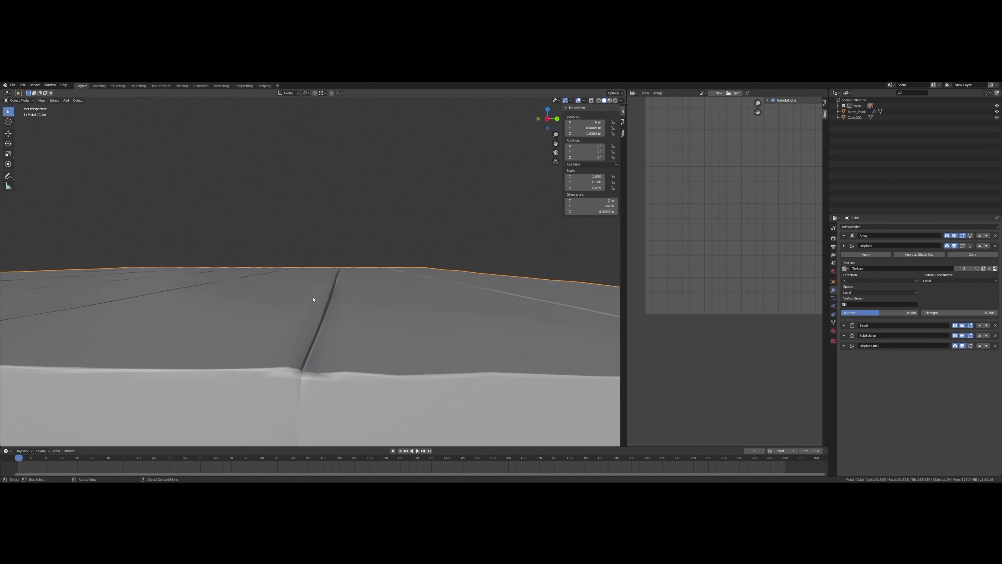
key(Return)
scroll(344, 255, down, 5)
mouse_move(345, 255)
middle_down()
mouse_move(362, 309)
mouse_move(519, 213)
mouse_move(422, 234)
mouse_move(418, 221)
mouse_move(473, 292)
middle_up()
click(843, 245)
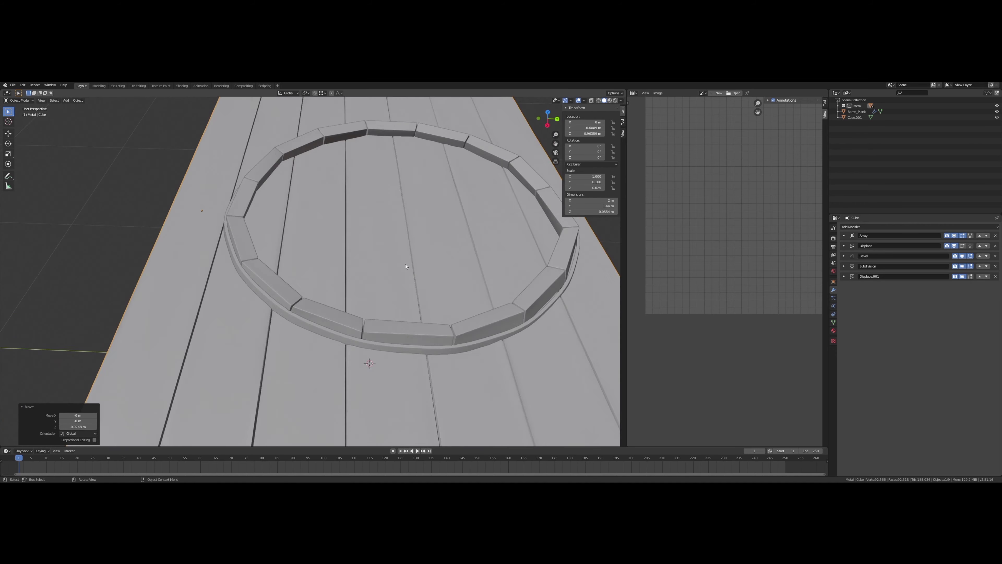
Step: Scale the lid along X and move it along Y over the barrel top
scroll(503, 321, down, 3)
click(400, 246)
middle_drag(400, 246, 404, 253)
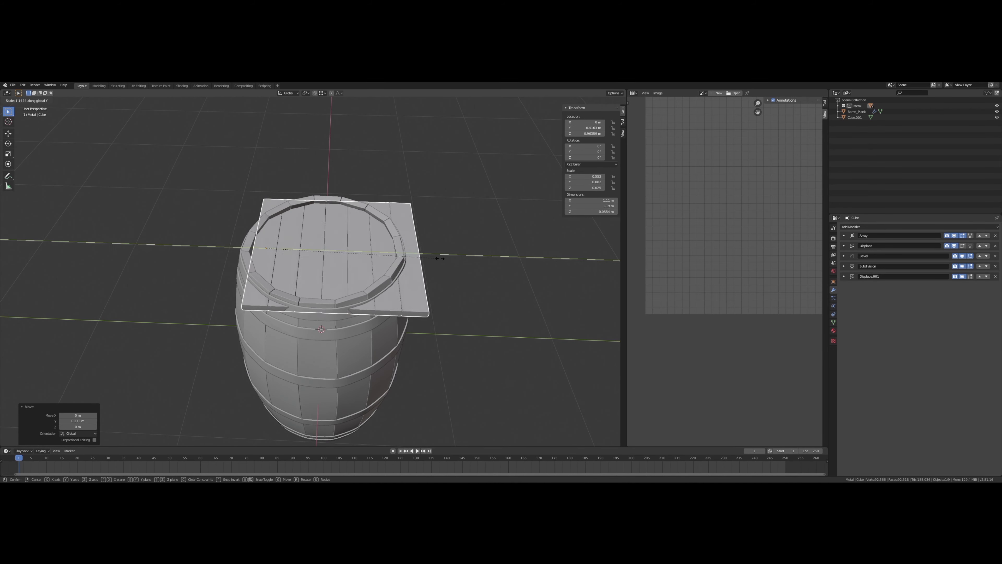
click(421, 260)
scroll(422, 260, up, 2)
mouse_move(422, 261)
middle_down()
mouse_move(395, 237)
mouse_move(336, 257)
mouse_move(308, 224)
mouse_move(419, 256)
mouse_move(454, 221)
mouse_move(455, 247)
middle_up()
scroll(380, 242, up, 3)
Step: Apply the lid's Array modifier
click(843, 235)
click(867, 245)
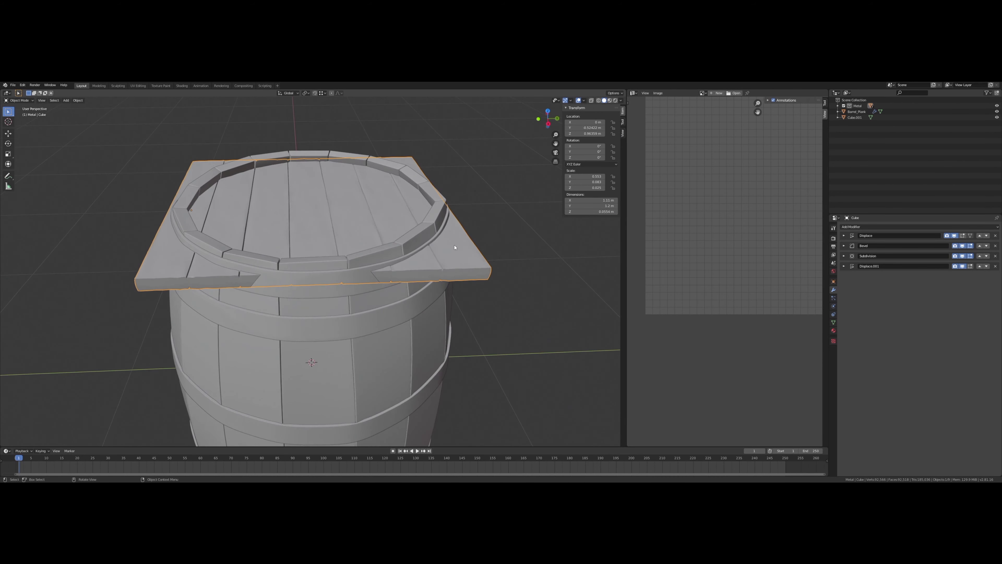
mouse_move(416, 218)
middle_down()
mouse_move(415, 189)
mouse_move(434, 308)
mouse_move(445, 308)
middle_up()
Step: Add a Lattice object, raise it along Z and flatten it
scroll(434, 308, down, 3)
key(shift+a)
click(450, 353)
key(g)
key(z)
click(434, 225)
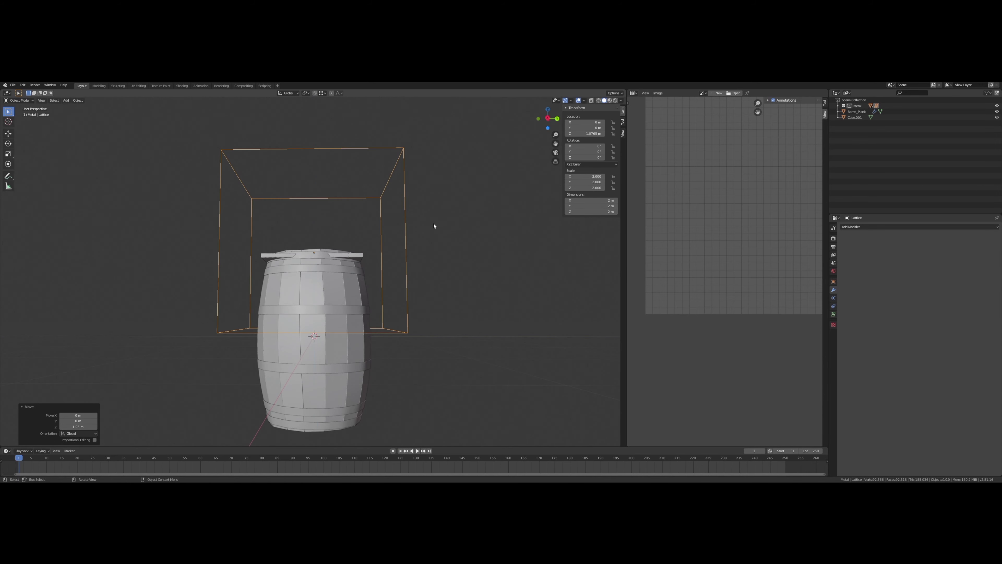
click(372, 289)
scroll(458, 264, up, 1)
Step: Lower the lattice onto the lid and adjust its U resolution
key(g)
key(z)
click(458, 264)
click(833, 314)
click(974, 244)
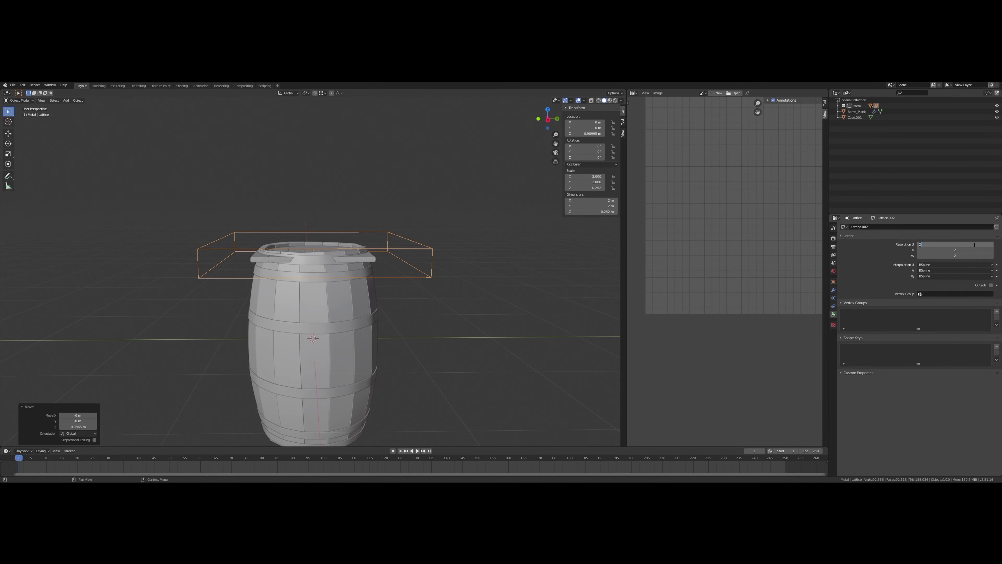
middle_drag(432, 277, 432, 240)
scroll(431, 240, up, 2)
Step: Add a Lattice modifier to the plank lid
click(418, 268)
click(833, 289)
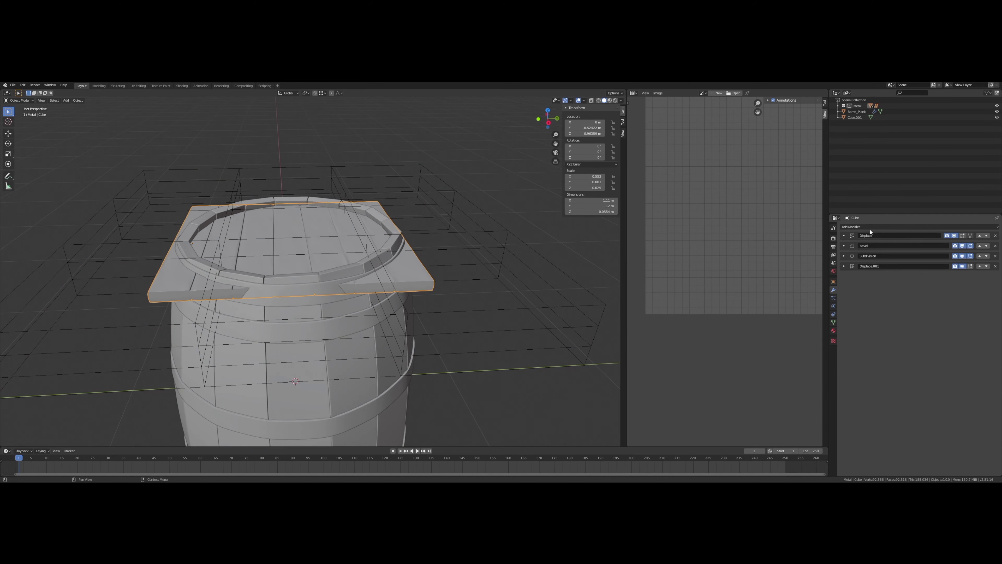
click(919, 227)
click(927, 278)
key(Tab)
middle_drag(467, 264, 554, 309)
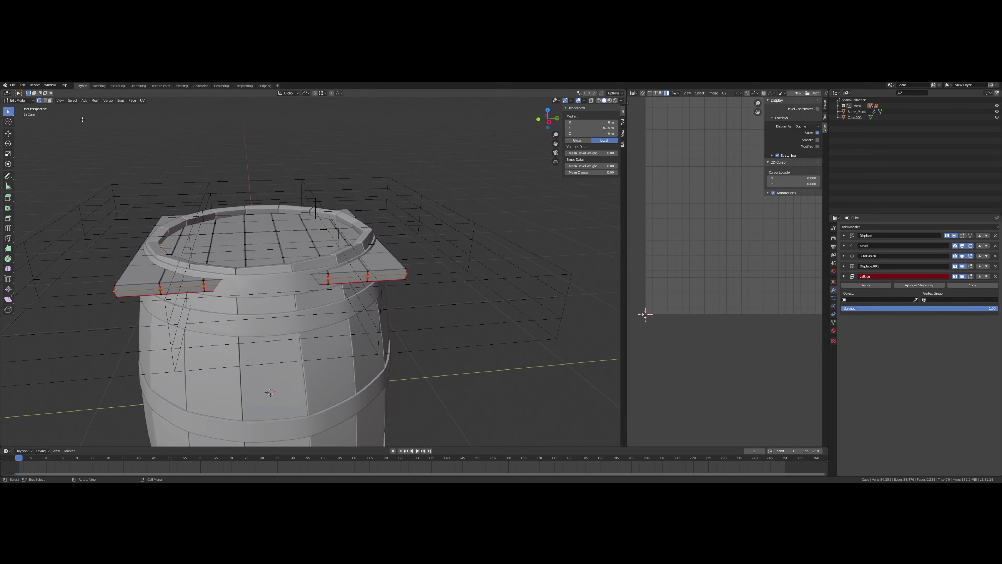
Step: Switch from the lid mesh to editing the lattice points
key(alt+a)
key(Tab)
click(519, 393)
key(Tab)
right_click(487, 236)
key(Tab)
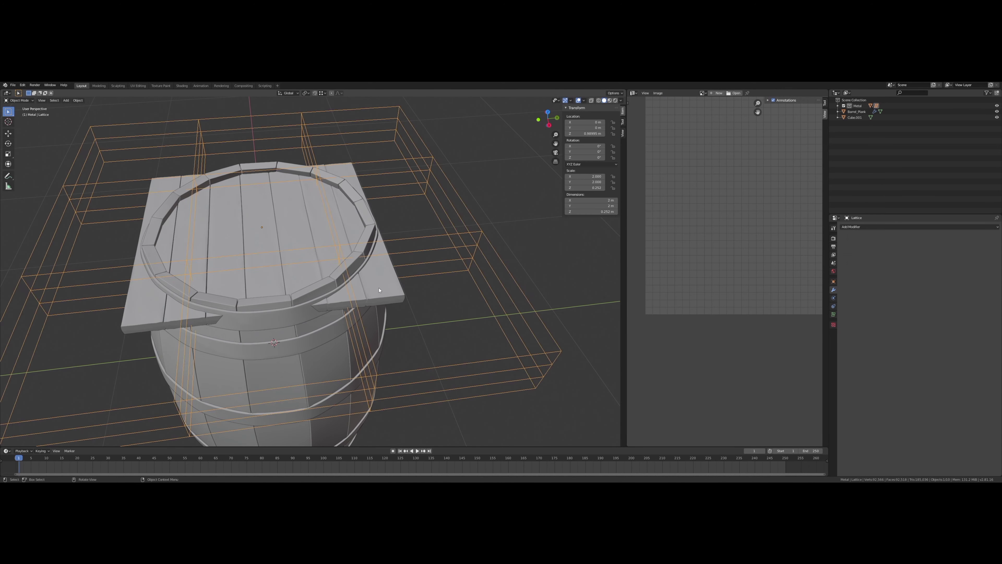
click(378, 277)
click(556, 351)
key(Tab)
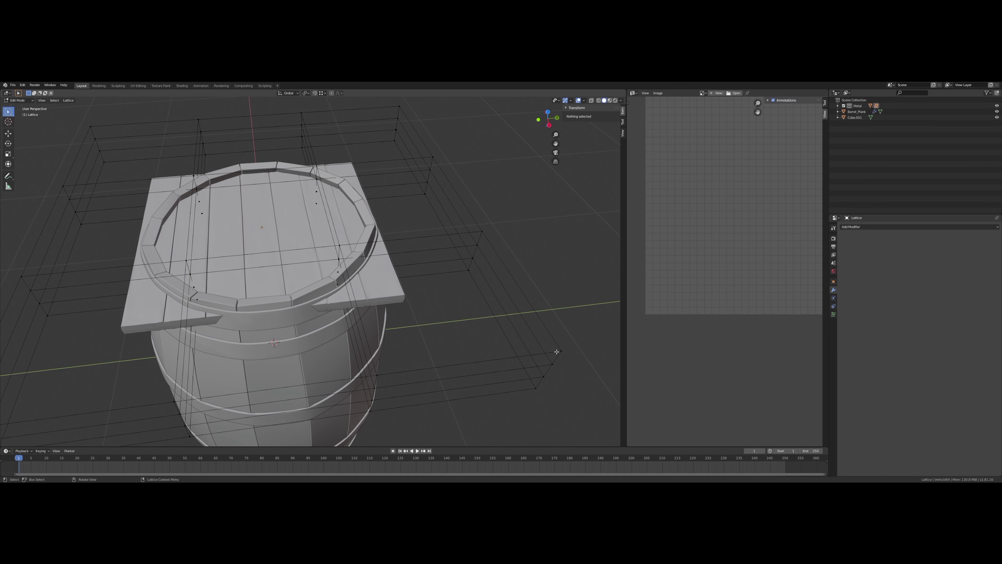
Step: Select rows of lattice points and squeeze them along X
drag(328, 414, 568, 227)
middle_drag(568, 227, 525, 249)
key(g)
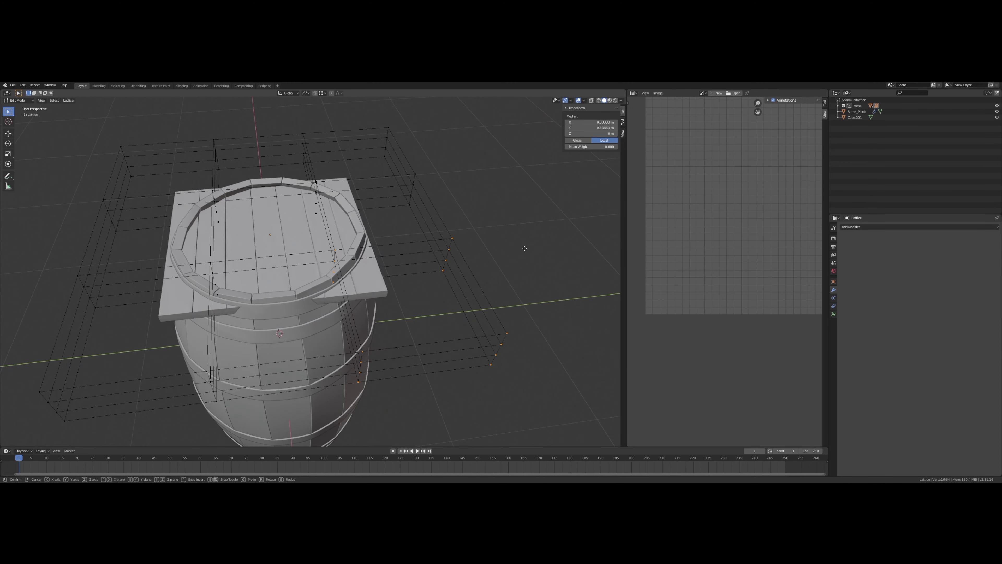
key(a)
mouse_move(404, 323)
middle_down()
mouse_move(447, 268)
mouse_move(431, 363)
middle_up()
drag(431, 363, 369, 189)
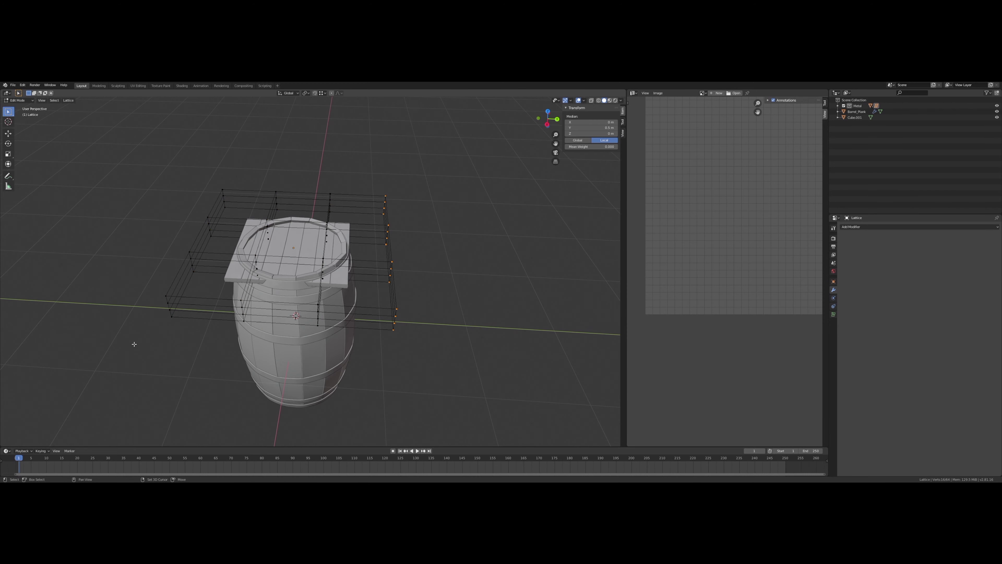
click(332, 236)
Step: Squash the lower-left lattice points along Y and shrink them
middle_drag(332, 236, 475, 286)
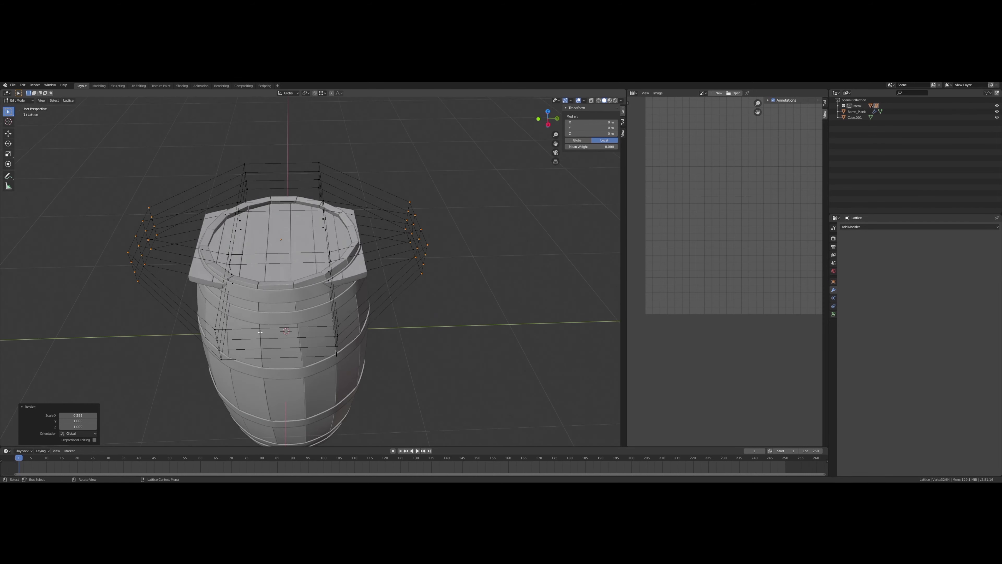
middle_drag(410, 217, 464, 206)
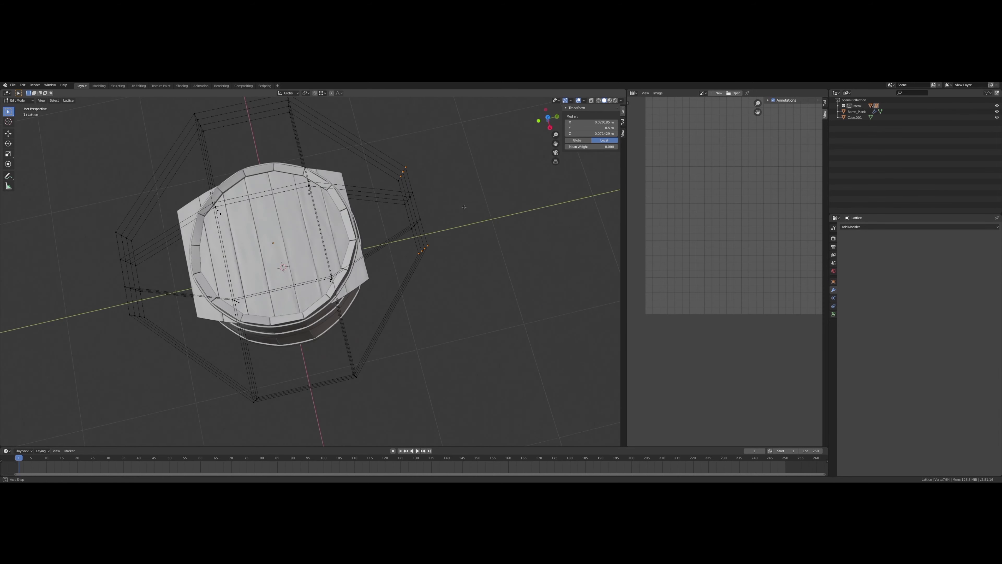
drag(121, 344, 152, 305)
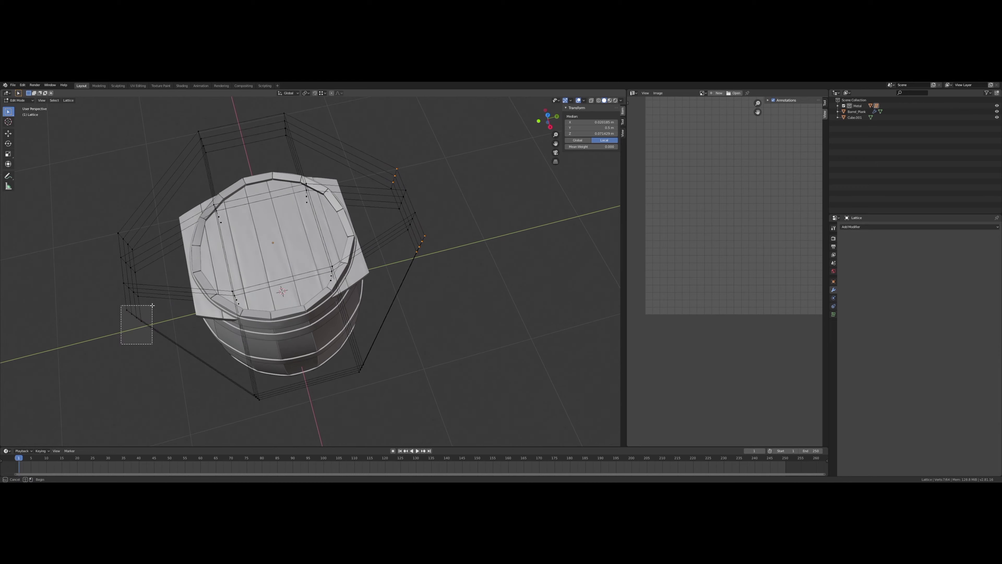
click(335, 264)
click(470, 318)
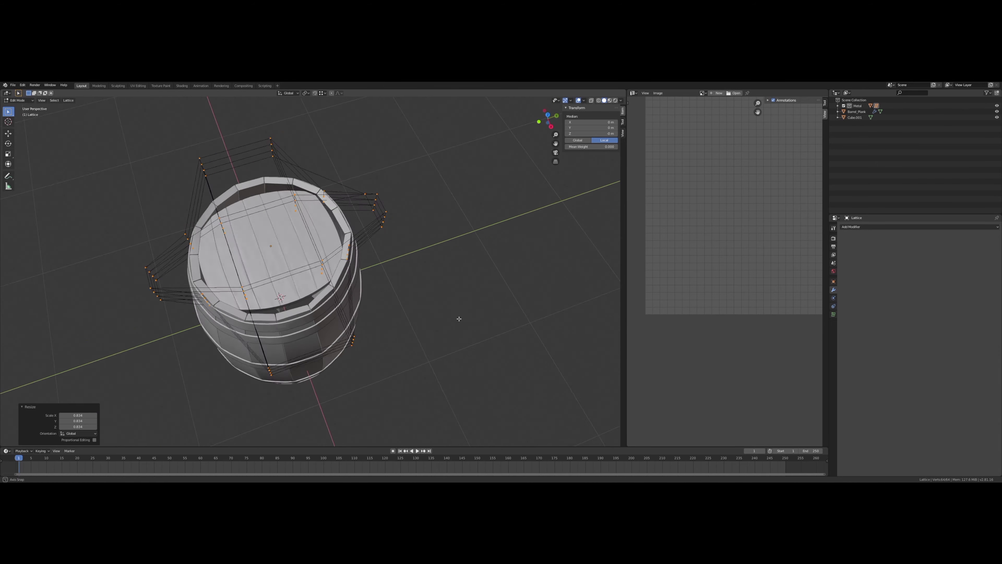
middle_drag(470, 318, 378, 354)
Step: Widen the right-side lattice points along X
drag(378, 354, 419, 237)
middle_drag(418, 237, 440, 248)
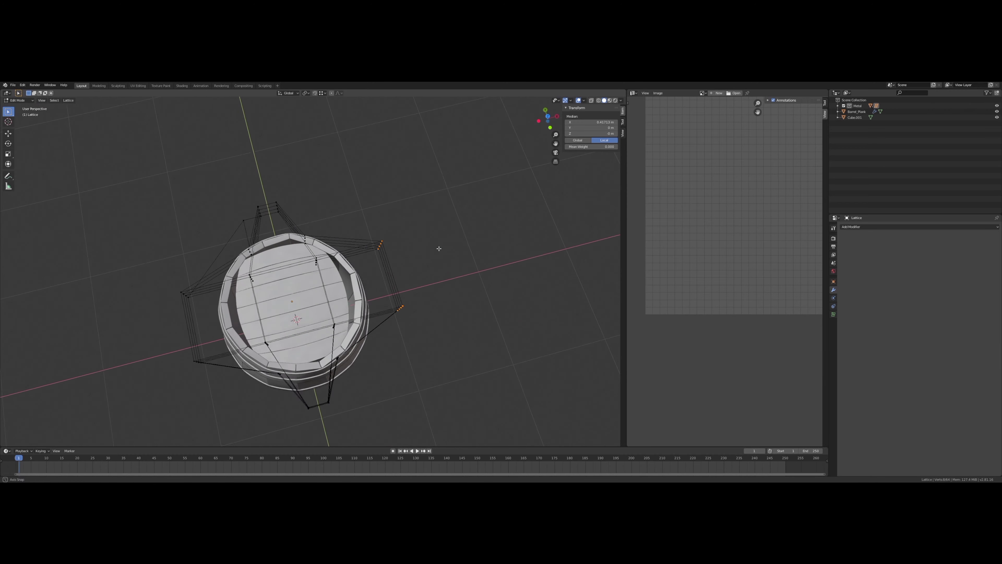
middle_drag(366, 256, 251, 272)
shift+click(250, 271)
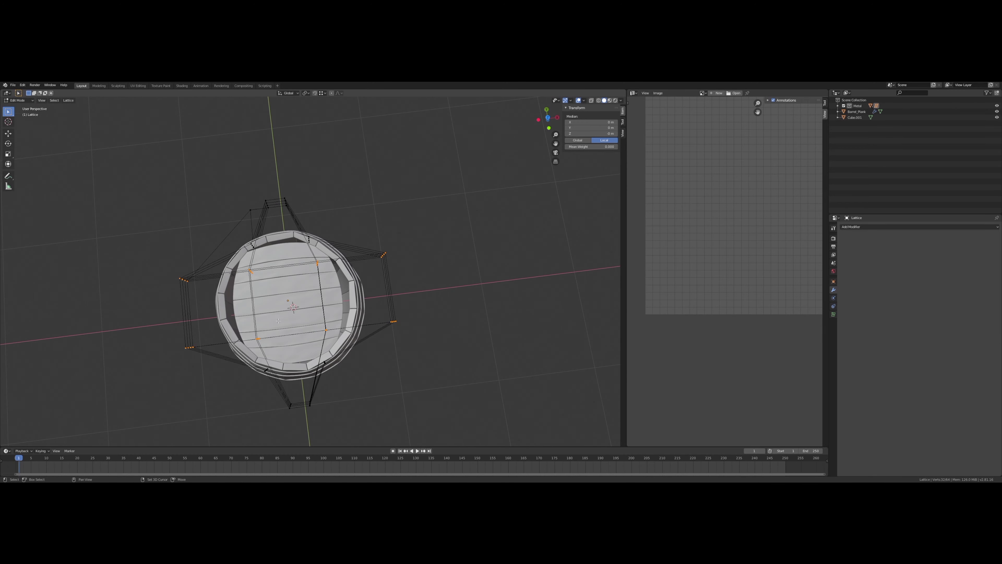
click(327, 292)
mouse_move(327, 292)
middle_down()
mouse_move(355, 285)
mouse_move(363, 257)
mouse_move(379, 280)
middle_up()
scroll(355, 285, up, 3)
Step: Scale the selected points along X and move them to fit the barrel top
key(s)
key(x)
drag(379, 280, 357, 220)
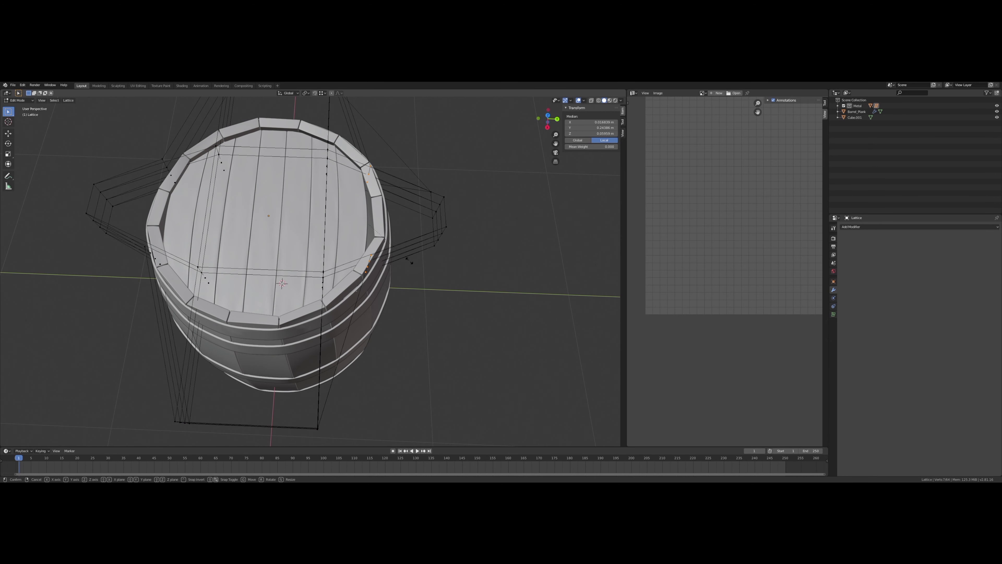
click(471, 251)
middle_drag(472, 251, 394, 235)
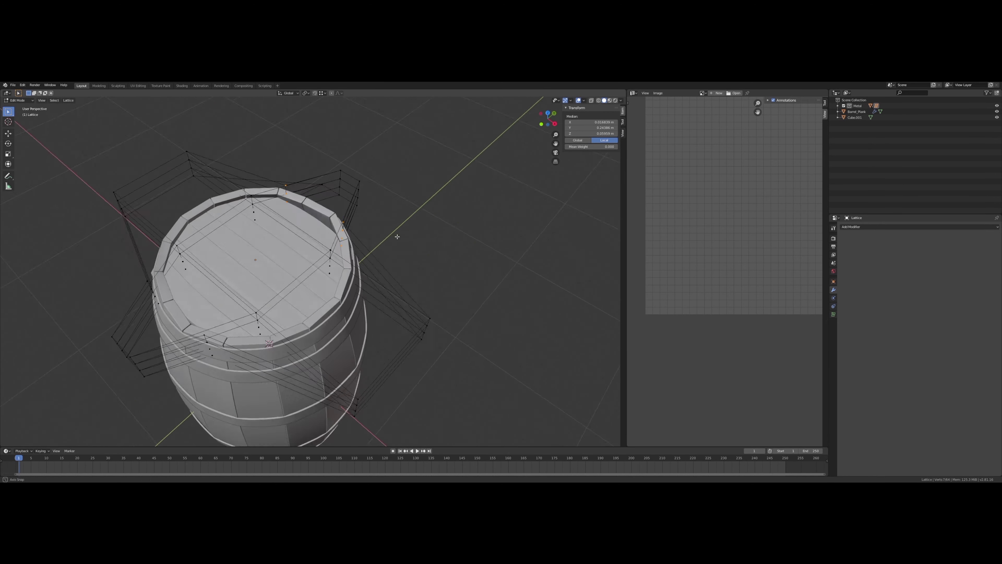
mouse_move(145, 272)
middle_down()
mouse_move(425, 298)
mouse_move(379, 332)
mouse_move(436, 341)
middle_up()
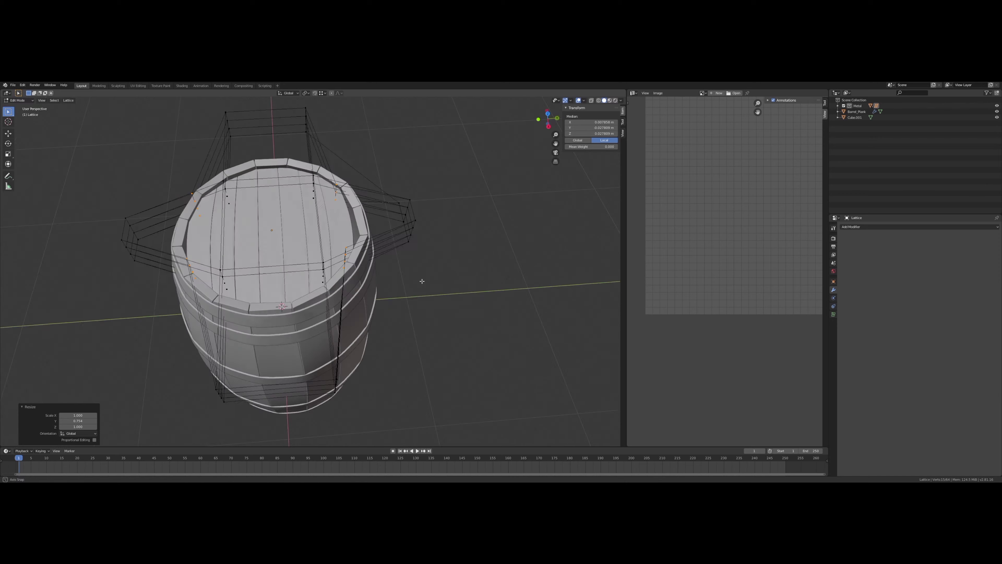
Step: Confirm the lattice point scaling and shift a single lattice vertex along Y
middle_drag(422, 281, 80, 358)
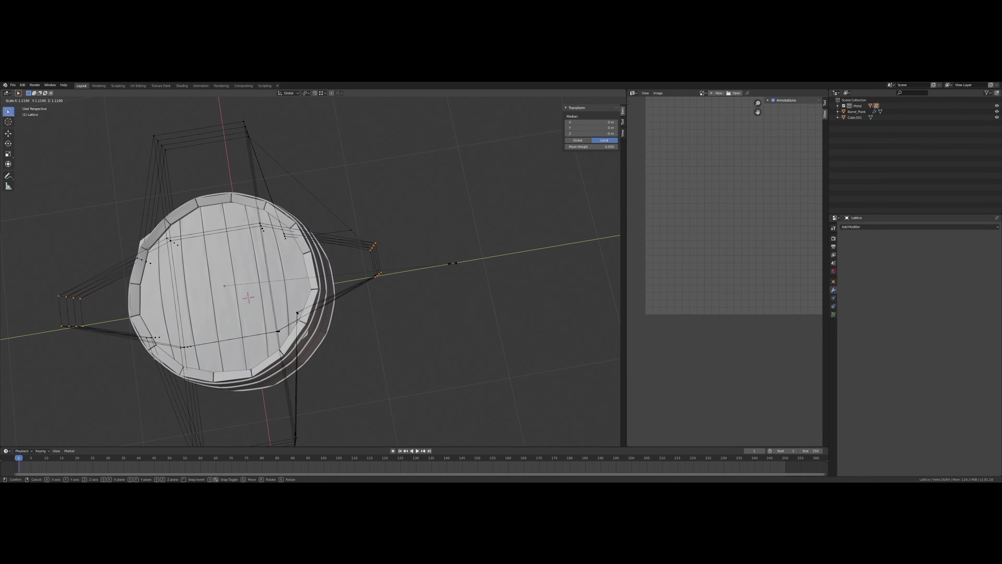
click(251, 299)
mouse_move(251, 299)
middle_down()
mouse_move(323, 315)
mouse_move(309, 278)
middle_up()
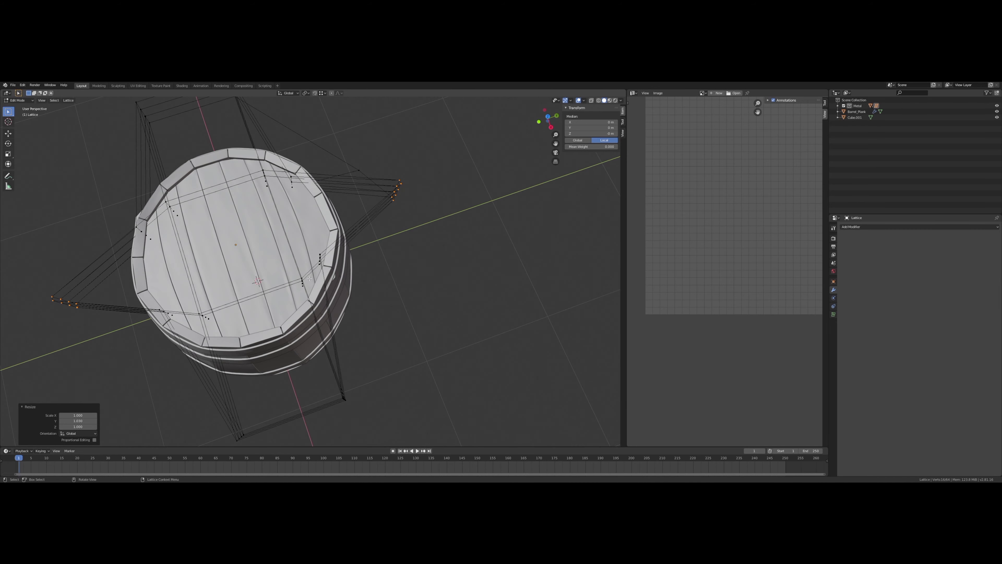
mouse_move(352, 167)
middle_down()
mouse_move(374, 278)
mouse_move(135, 318)
middle_up()
click(374, 278)
key(g)
key(y)
Step: Box-select eight lattice points and squeeze them to about half along Y
key(b)
drag(135, 318, 176, 266)
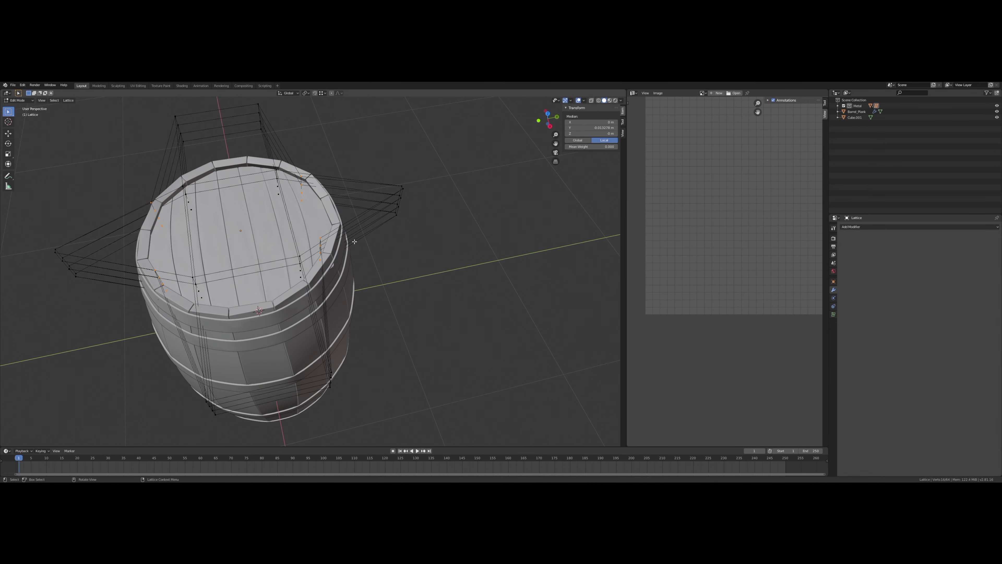
key(s)
key(y)
mouse_move(354, 241)
middle_down()
mouse_move(348, 257)
mouse_move(280, 270)
mouse_move(399, 296)
mouse_move(366, 302)
middle_up()
click(292, 257)
scroll(292, 256, up, 3)
scroll(279, 270, down, 4)
scroll(398, 296, down, 2)
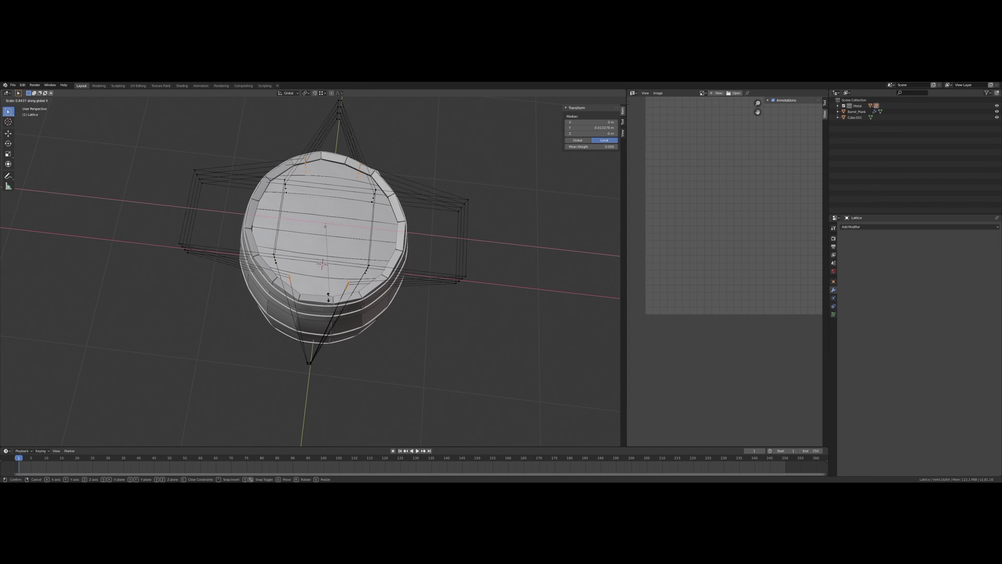
click(317, 233)
scroll(316, 233, up, 5)
Step: Move another set of lattice points along Y and return to Object Mode
drag(402, 302, 512, 212)
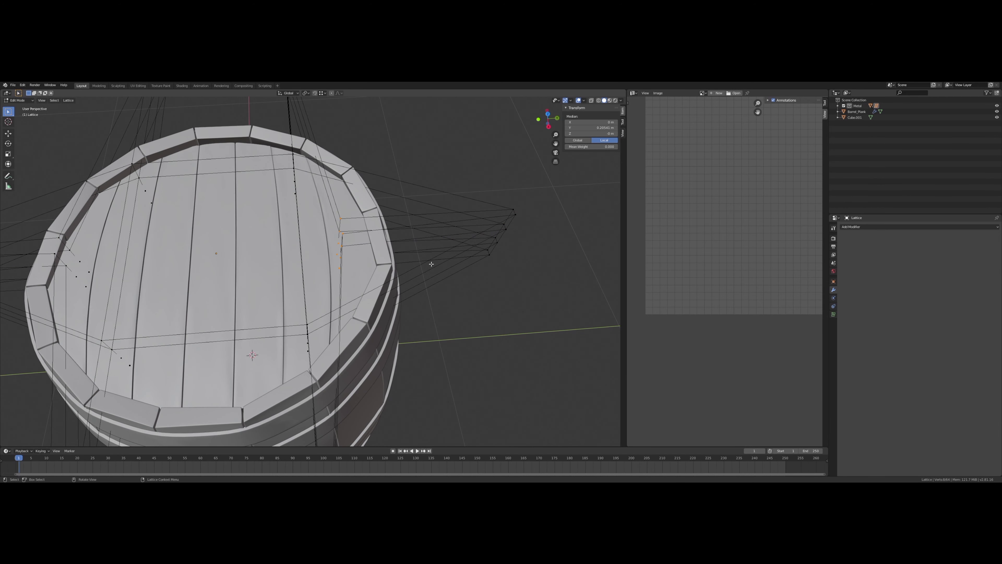
click(480, 206)
mouse_move(481, 206)
middle_down()
mouse_move(425, 242)
mouse_move(436, 352)
mouse_move(358, 252)
mouse_move(483, 328)
middle_up()
key(g)
key(y)
key(Tab)
click(435, 352)
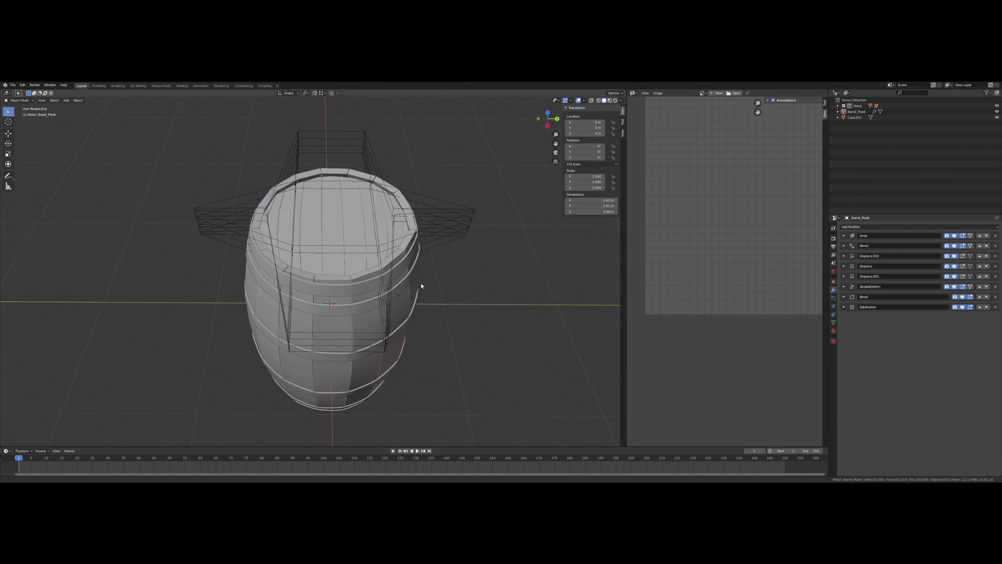
Step: Expand the Metal collection and drag Cube out into the Scene Collection
click(838, 105)
click(858, 152)
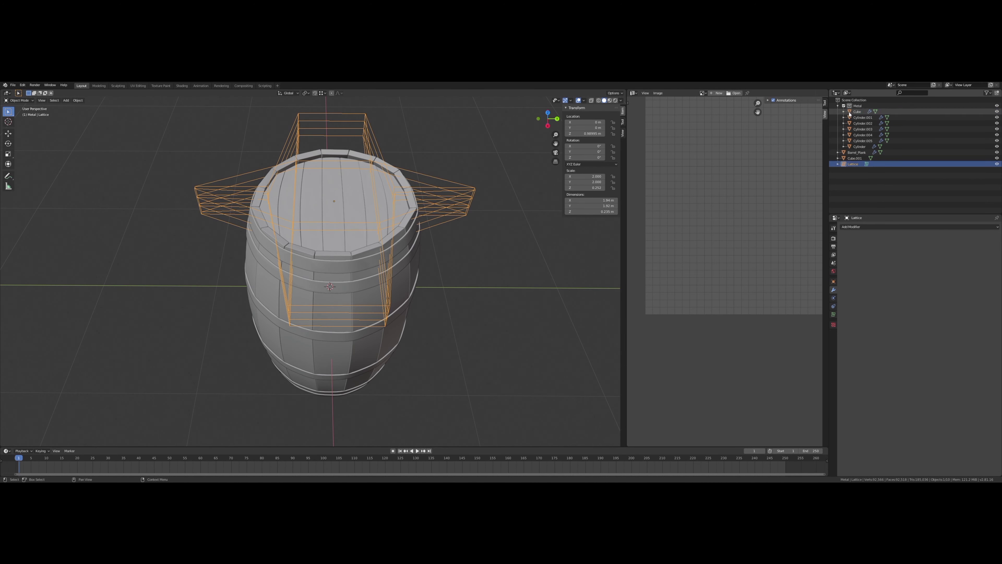
drag(850, 114, 854, 180)
click(441, 239)
Step: Select Barrel_Plank and review its Displace.002 and Displace.001 modifier settings
mouse_move(441, 239)
middle_down()
mouse_move(477, 291)
mouse_move(331, 195)
mouse_move(318, 320)
middle_up()
scroll(476, 291, up, 5)
scroll(318, 319, down, 8)
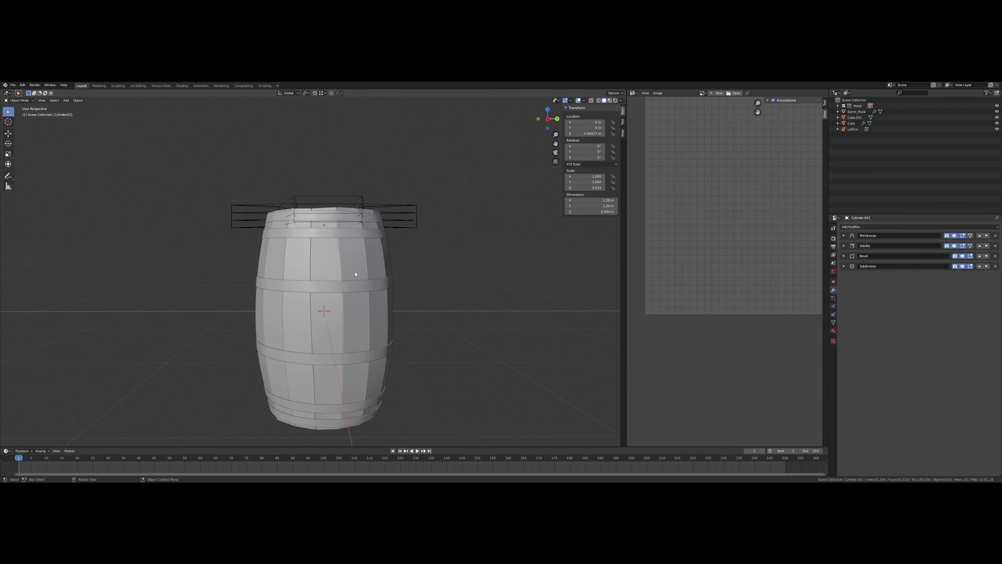
scroll(328, 256, up, 3)
middle_drag(327, 255, 340, 284)
click(347, 264)
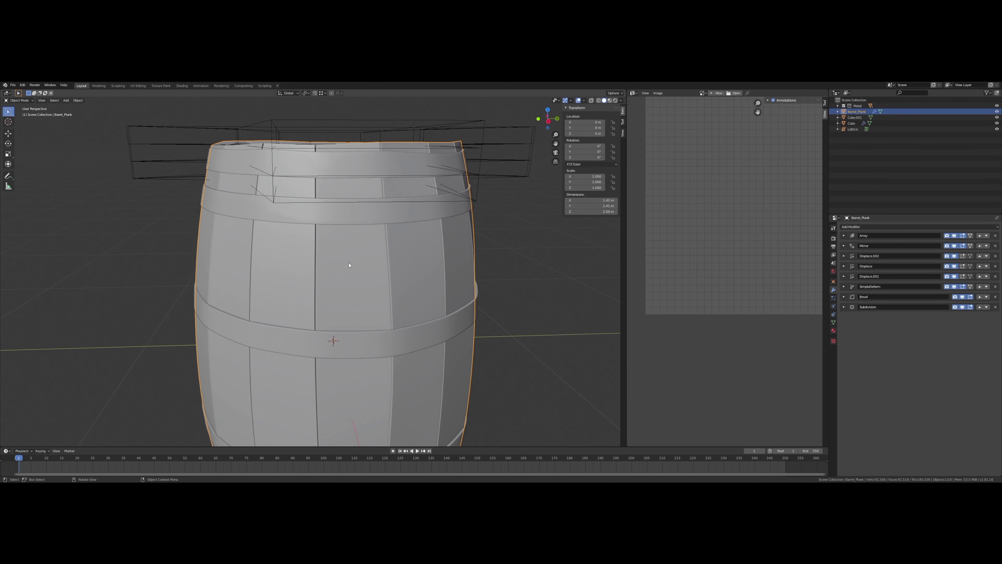
click(843, 256)
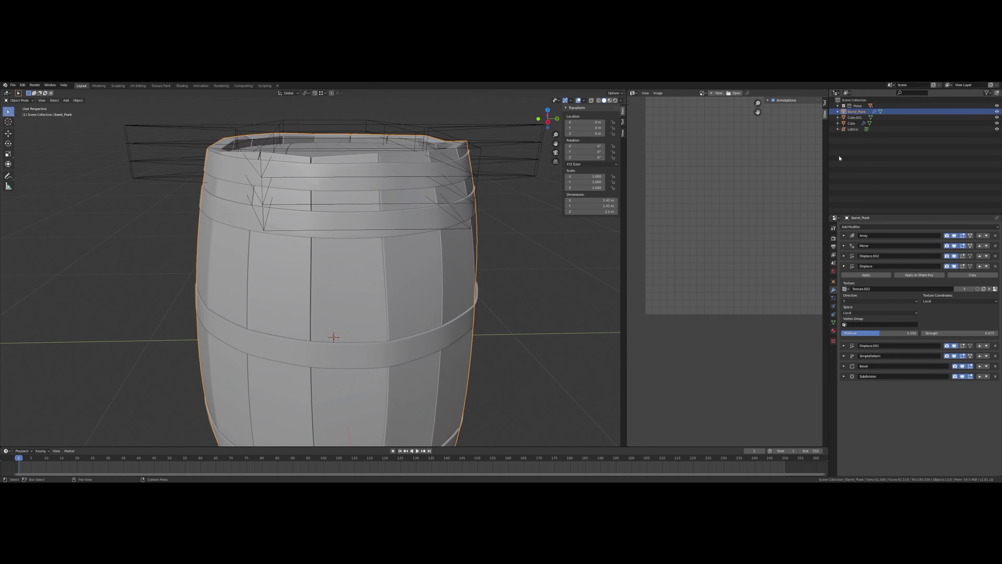
click(844, 266)
click(844, 277)
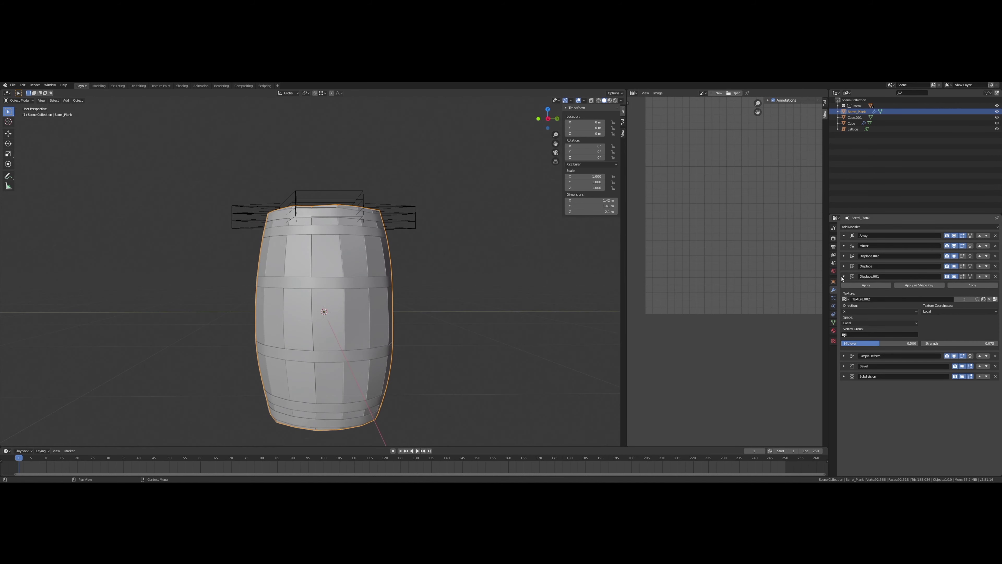
click(843, 256)
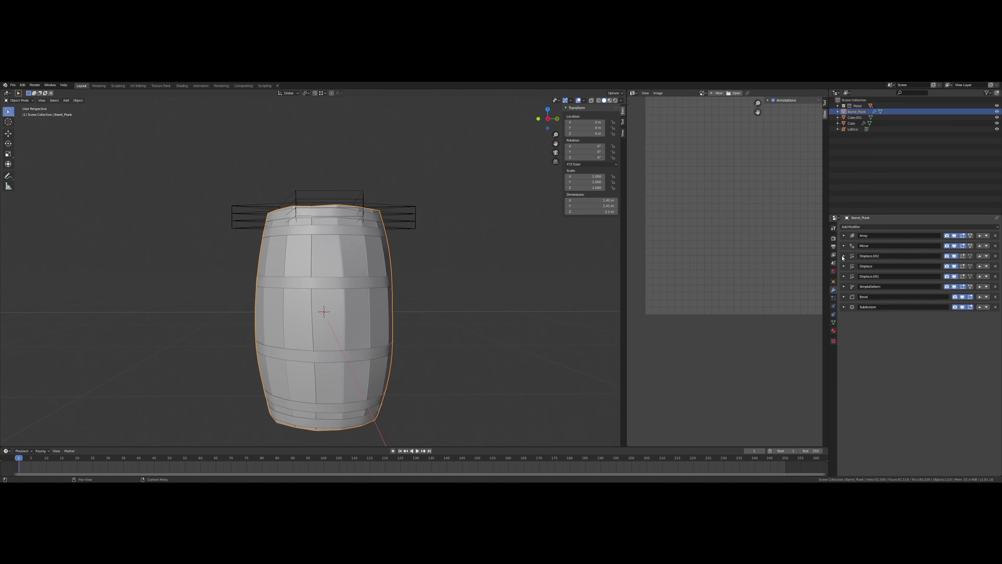
scroll(407, 285, up, 4)
scroll(357, 279, up, 2)
Step: Select the middle metal band in Edit Mode and pull apart its seam
scroll(357, 279, down, 3)
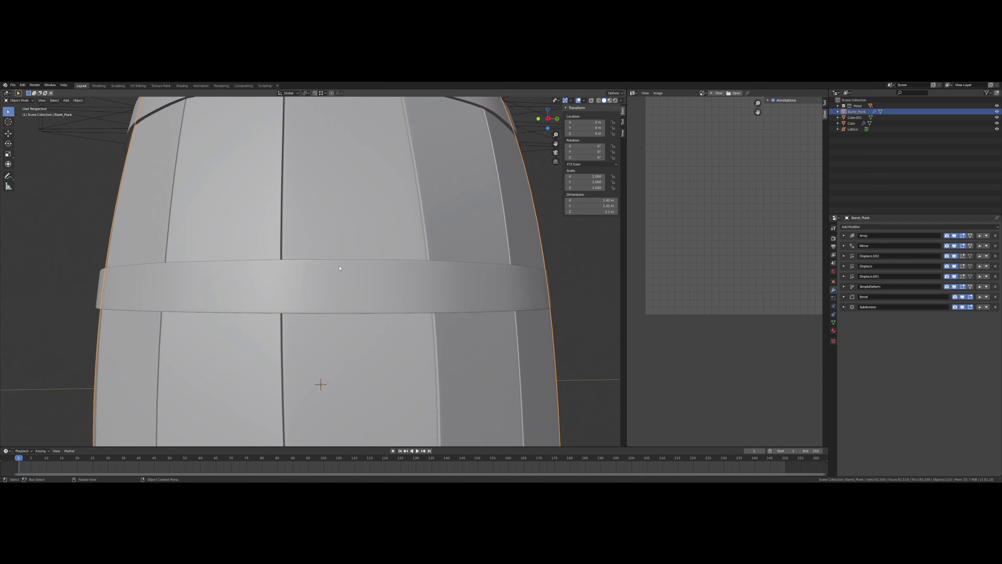
click(339, 288)
scroll(339, 288, up, 3)
key(Tab)
alt+click(341, 281)
scroll(344, 278, up, 2)
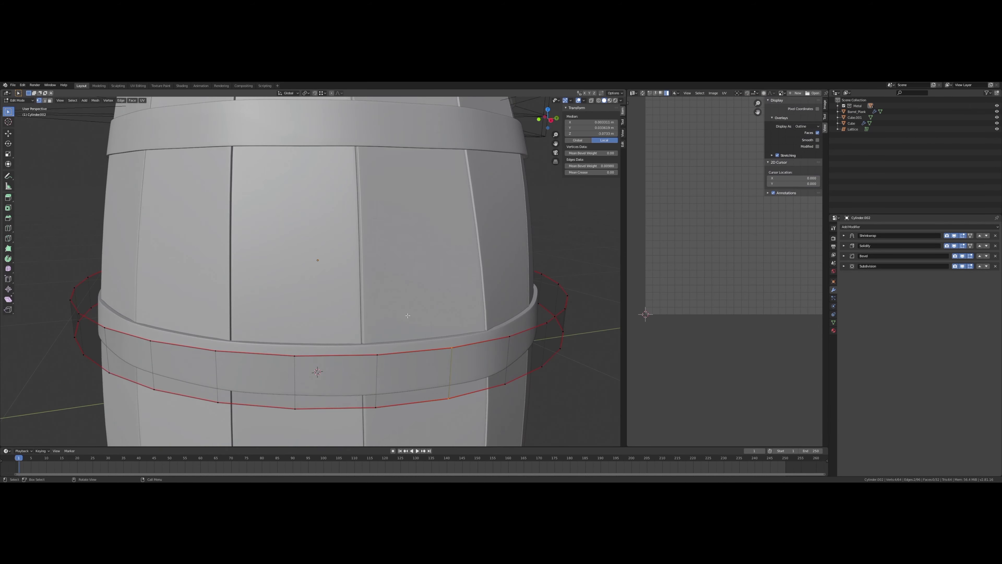
scroll(374, 294, up, 2)
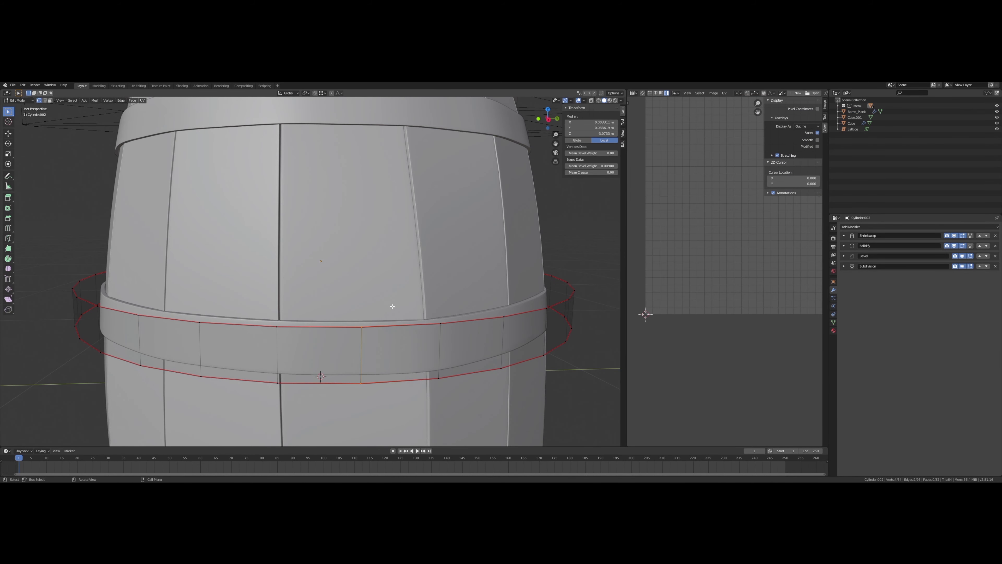
middle_drag(398, 305, 405, 298)
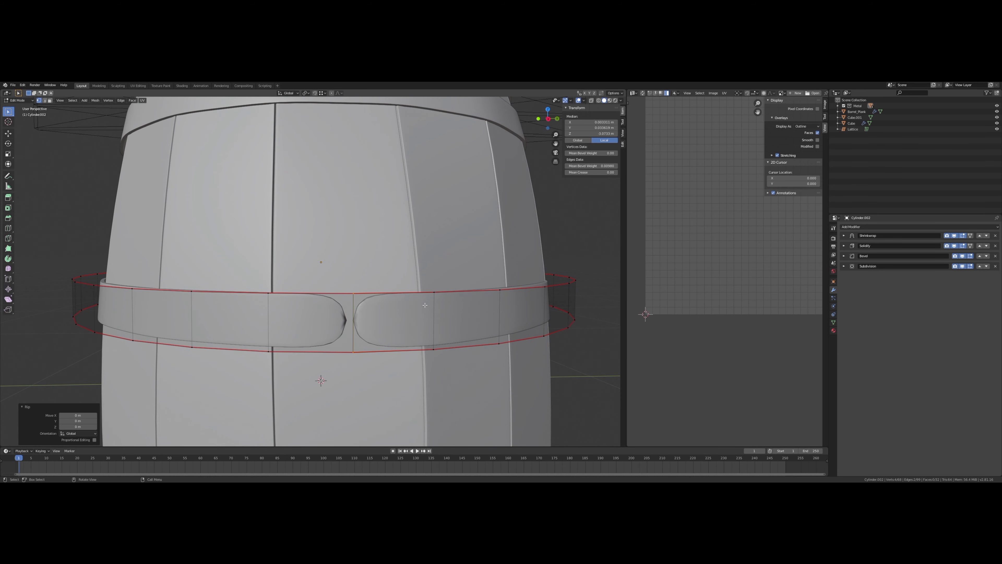
scroll(425, 304, up, 2)
scroll(370, 300, up, 3)
click(374, 301)
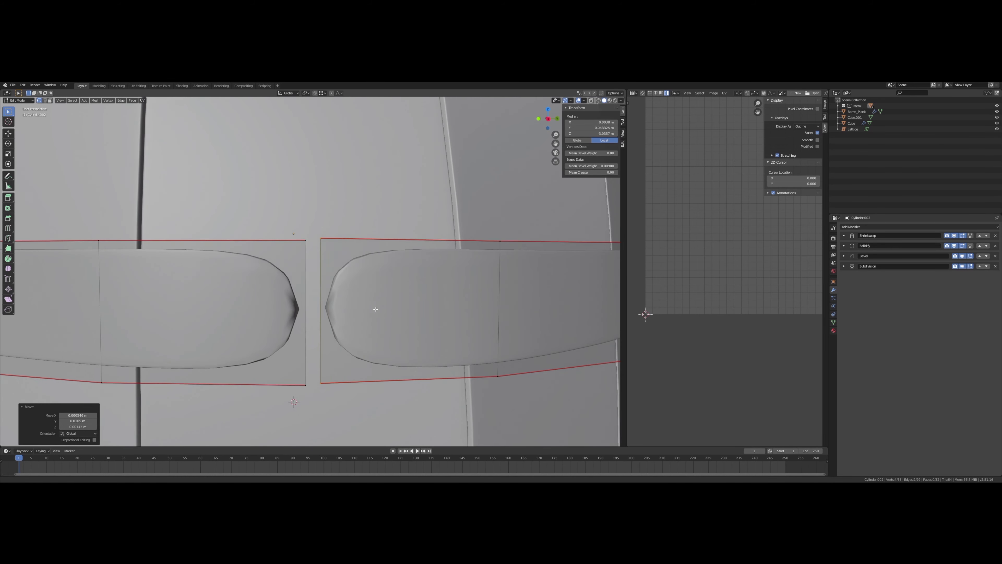
middle_drag(373, 300, 355, 306)
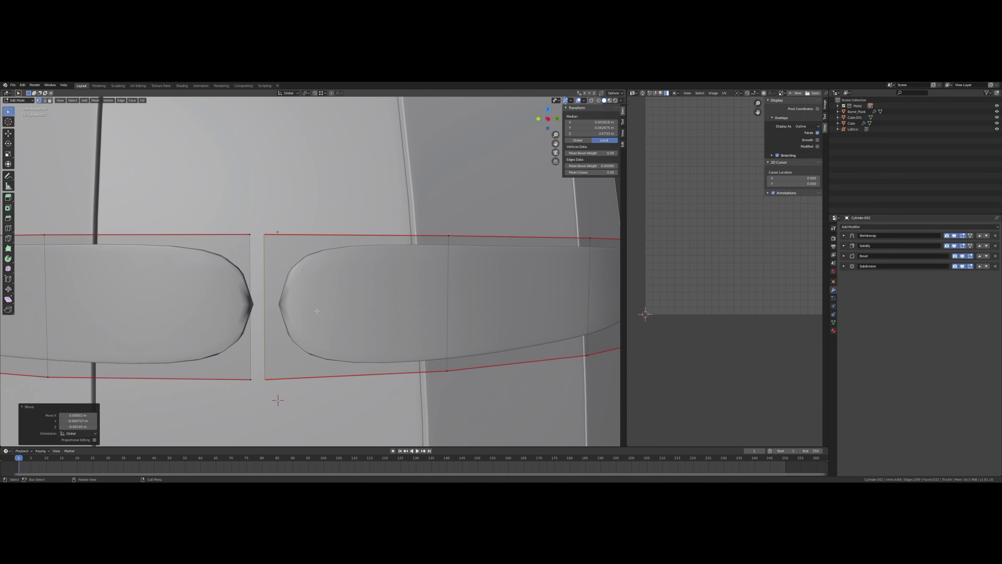
Step: Subdivide the band's end edge and knife-cut from it to the top and bottom edges
right_click(293, 292)
click(294, 292)
right_click(306, 289)
click(306, 290)
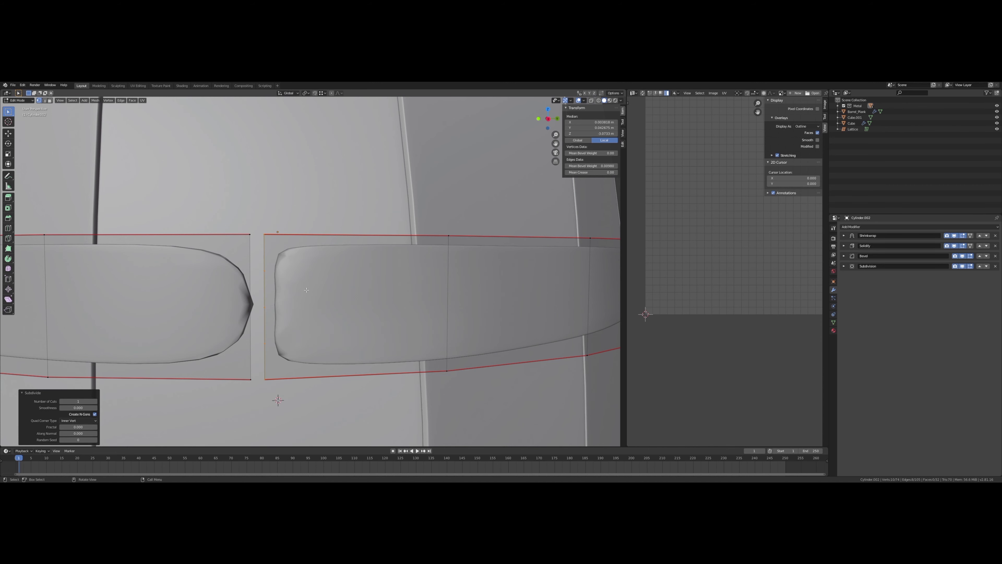
click(449, 236)
key(Return)
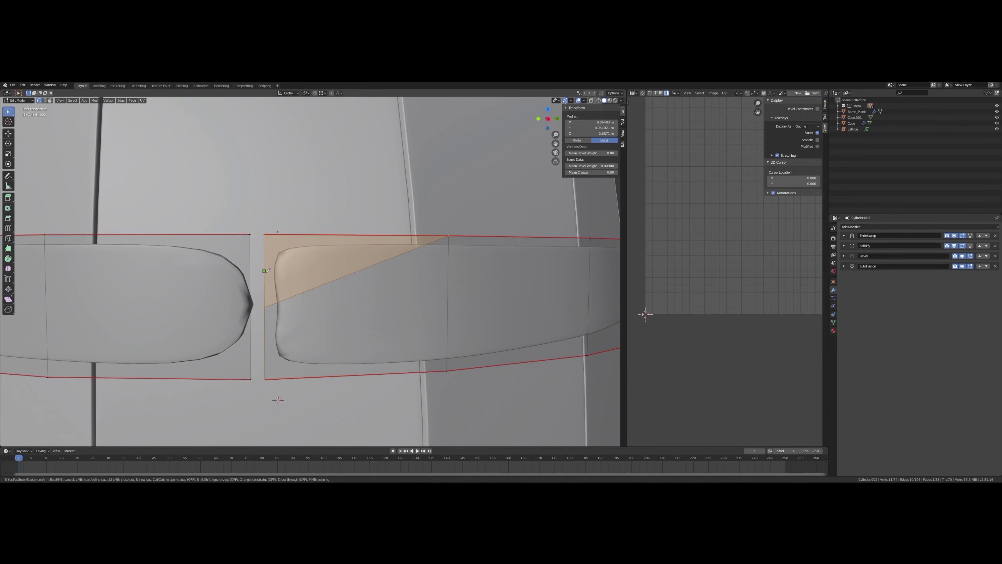
click(265, 343)
click(446, 370)
key(Return)
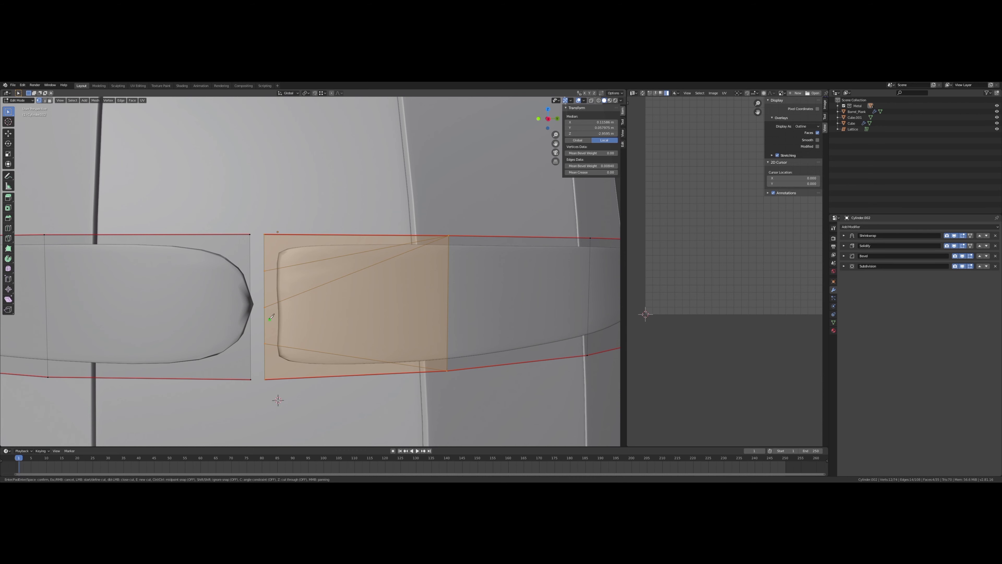
Step: Push the band's end vertices outward with smooth falloff to round the end
click(281, 309)
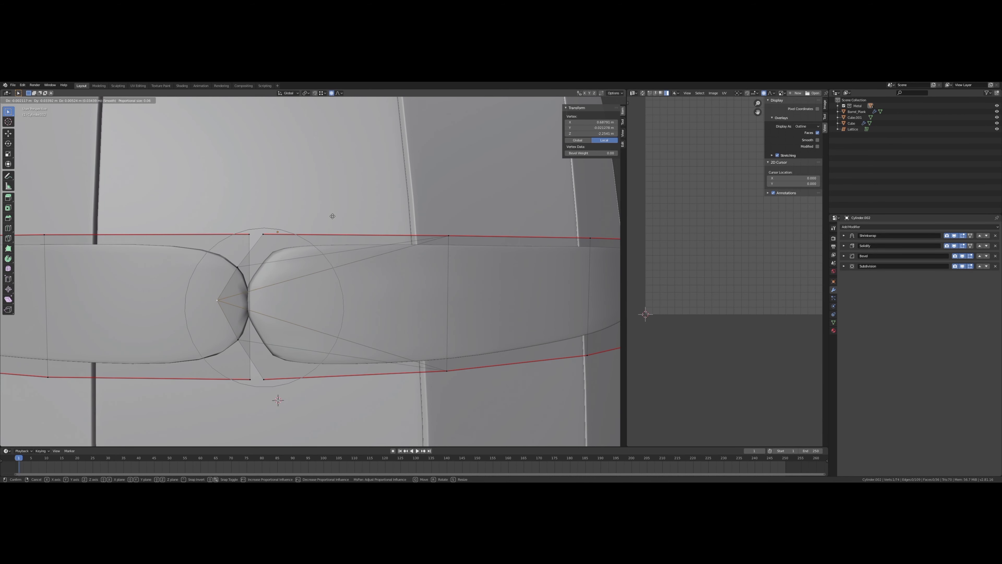
click(311, 261)
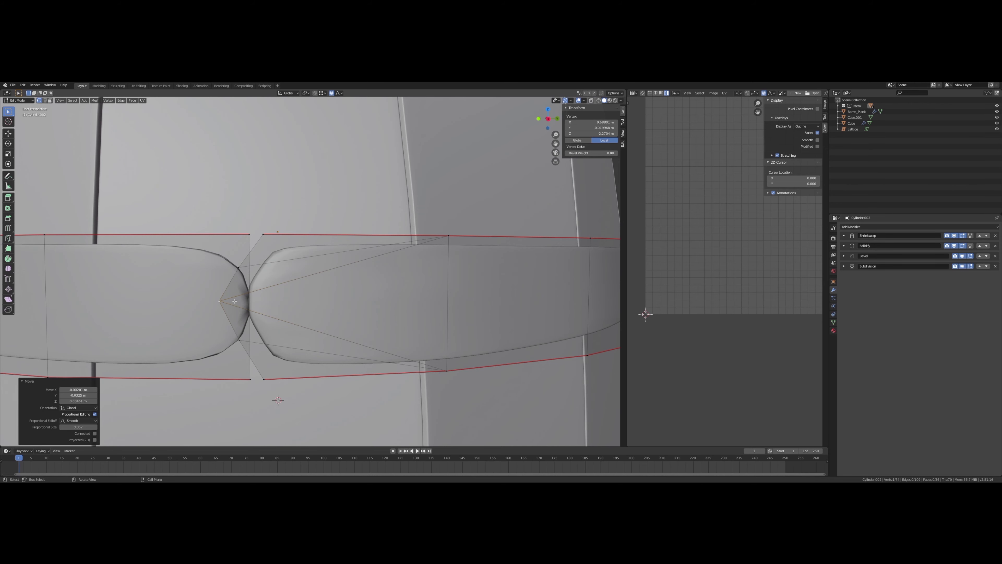
shift+click(242, 343)
right_click(233, 333)
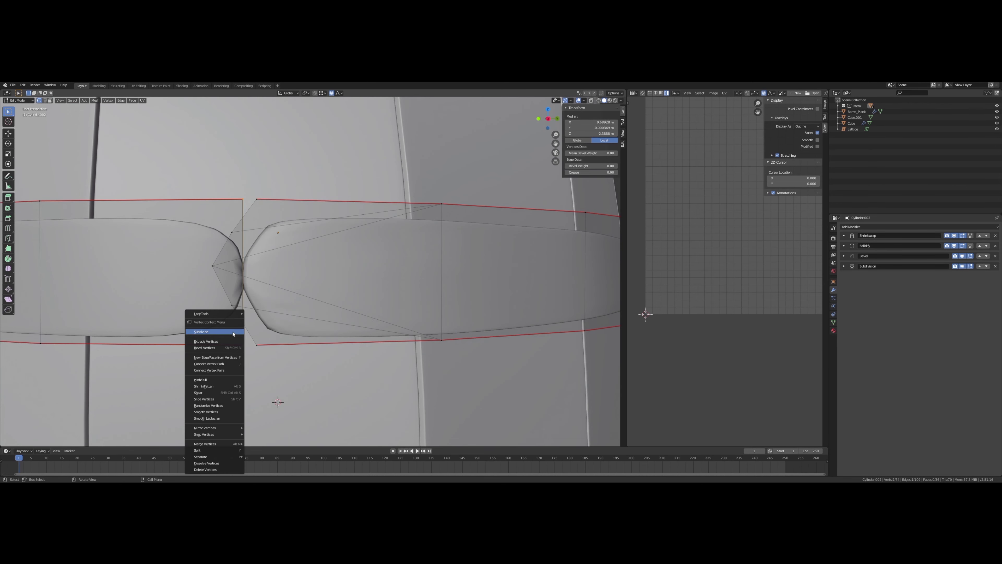
click(233, 333)
middle_drag(237, 327, 257, 312)
key(g)
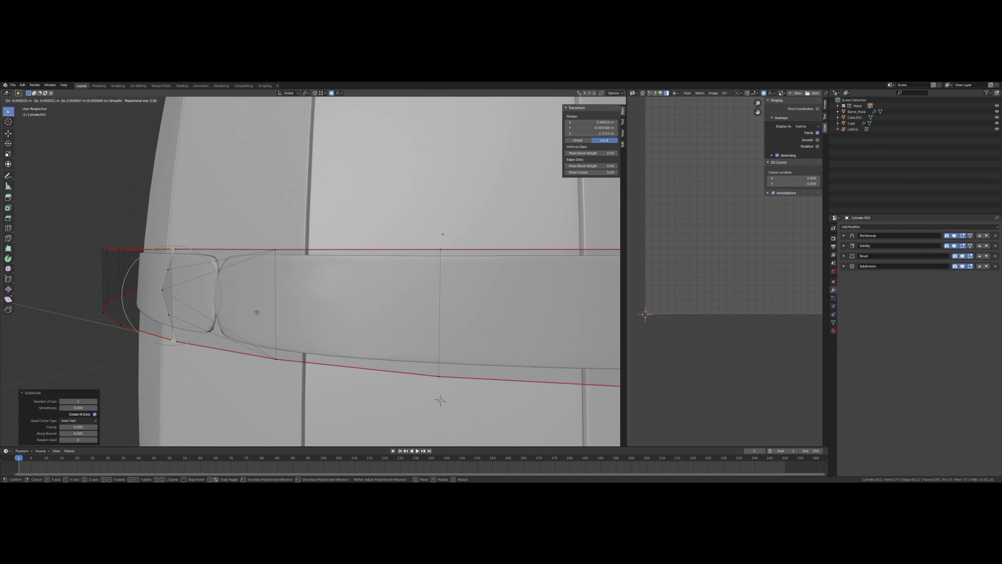
click(298, 205)
Step: Knife-cut diagonal edges into the left strap end and select its corner vertex
middle_drag(300, 207, 394, 213)
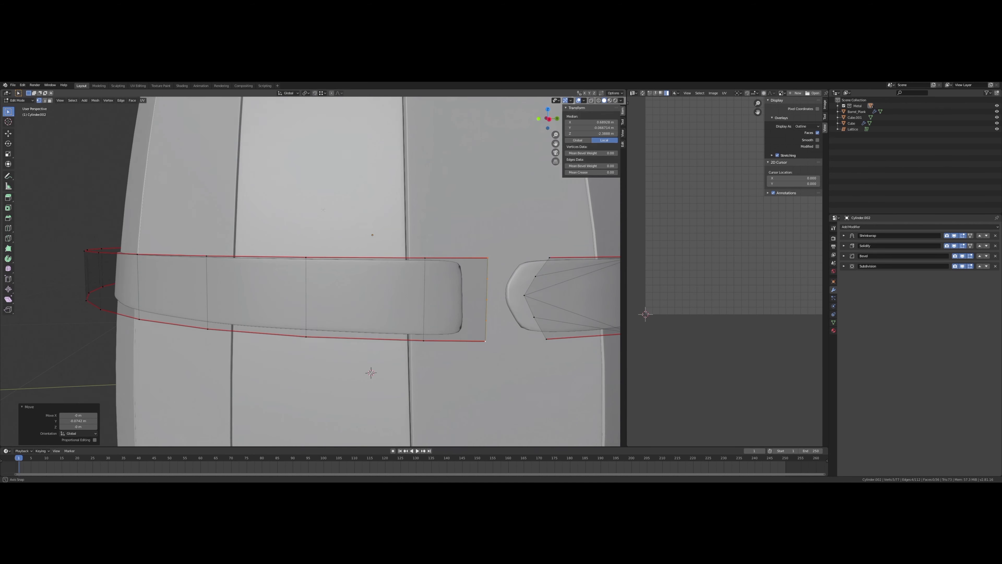
scroll(395, 213, up, 3)
scroll(434, 213, down, 3)
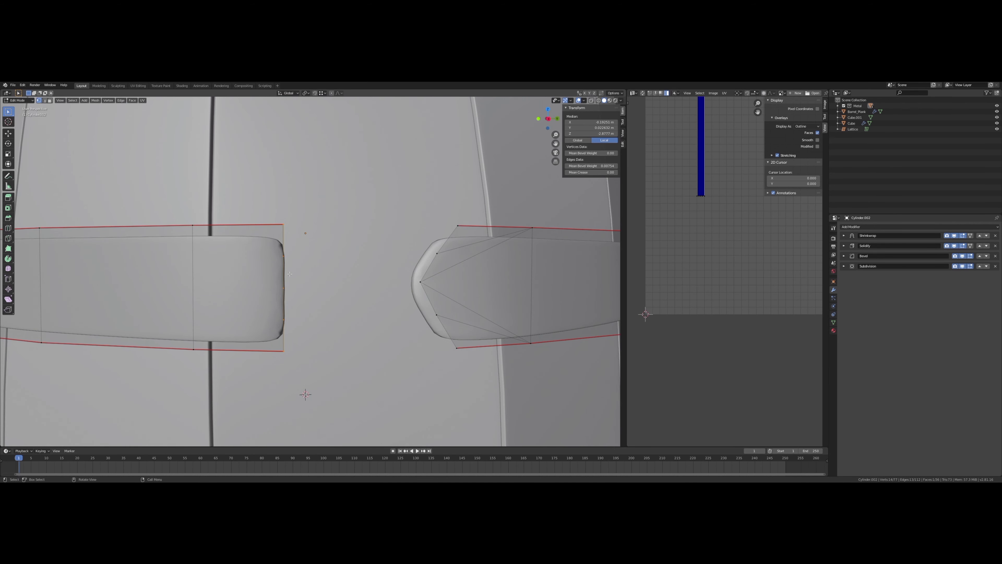
scroll(329, 279, up, 2)
key(k)
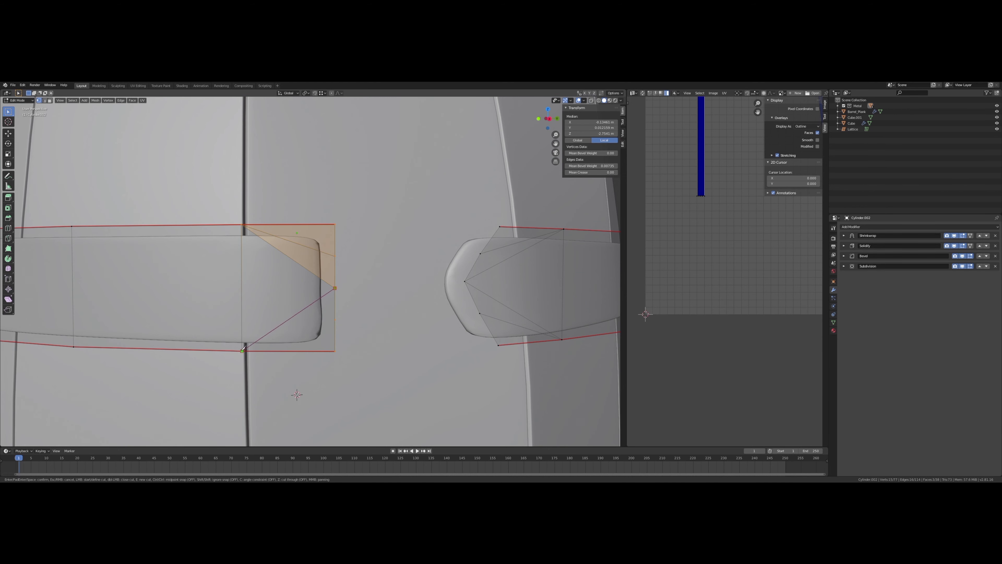
click(244, 349)
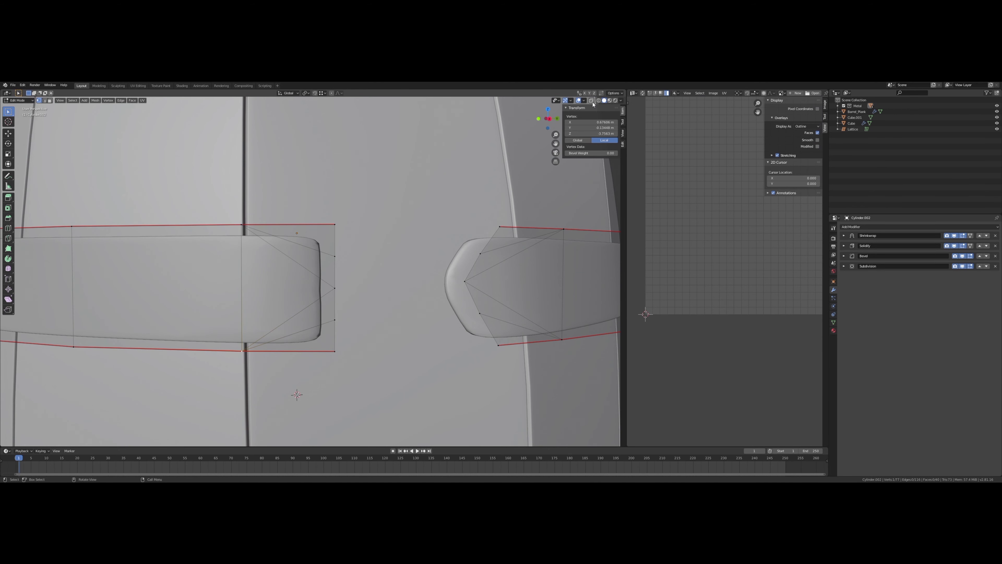
scroll(291, 257, down, 5)
middle_drag(291, 258, 403, 244)
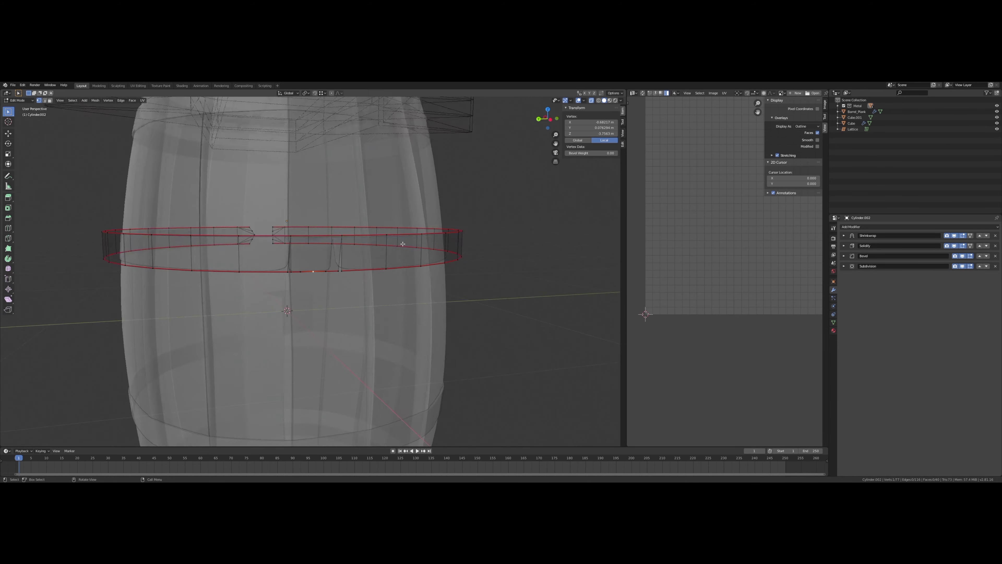
Step: Merge the two selected vertices and dissolve the extra vertices at the strap end
scroll(403, 244, up, 5)
shift+click(391, 280)
right_click(419, 310)
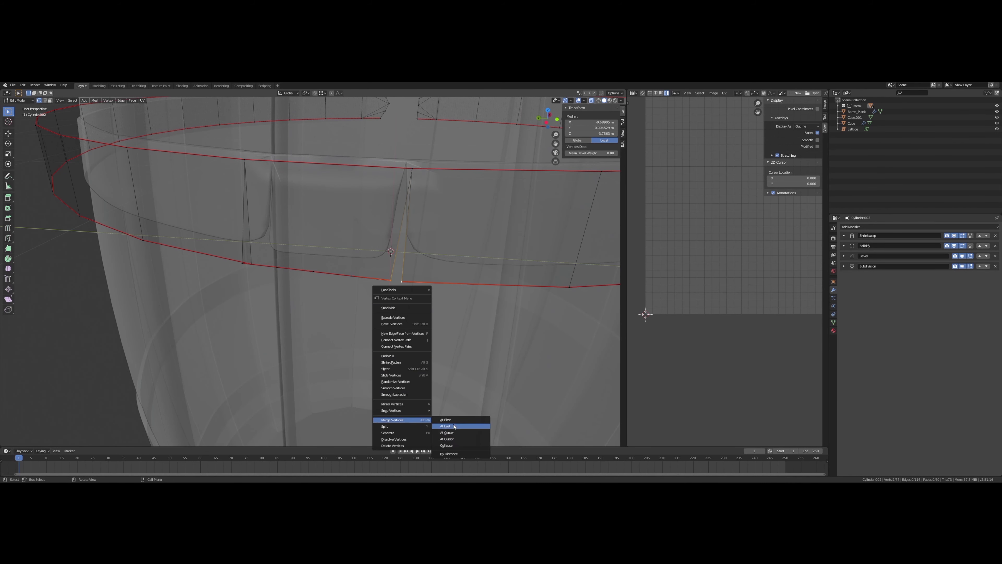
click(454, 426)
key(x)
click(315, 253)
key(x)
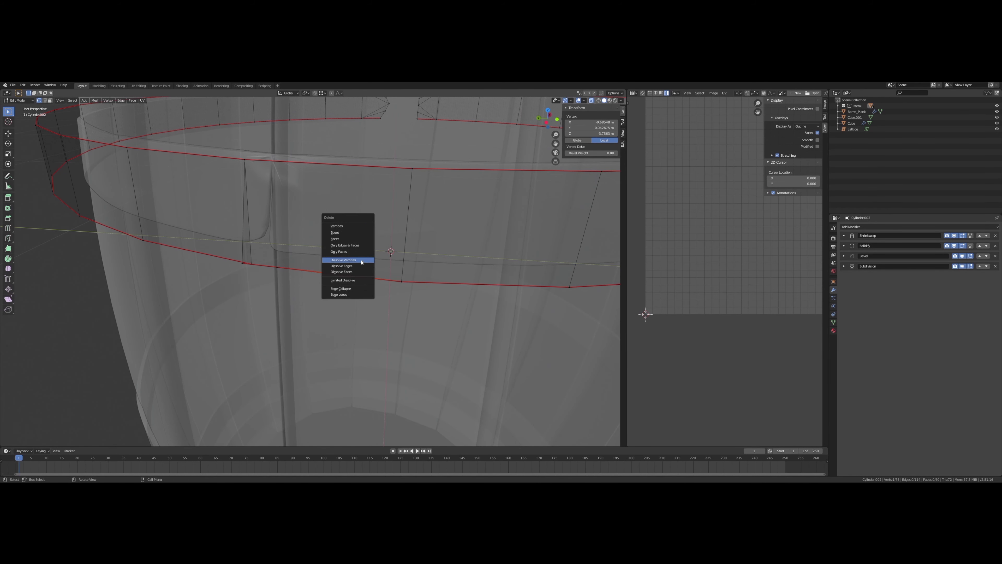
click(362, 259)
Step: Apply a context-menu edit, clear the selection, and move a left strap-end vertex along Y
right_click(257, 150)
click(316, 283)
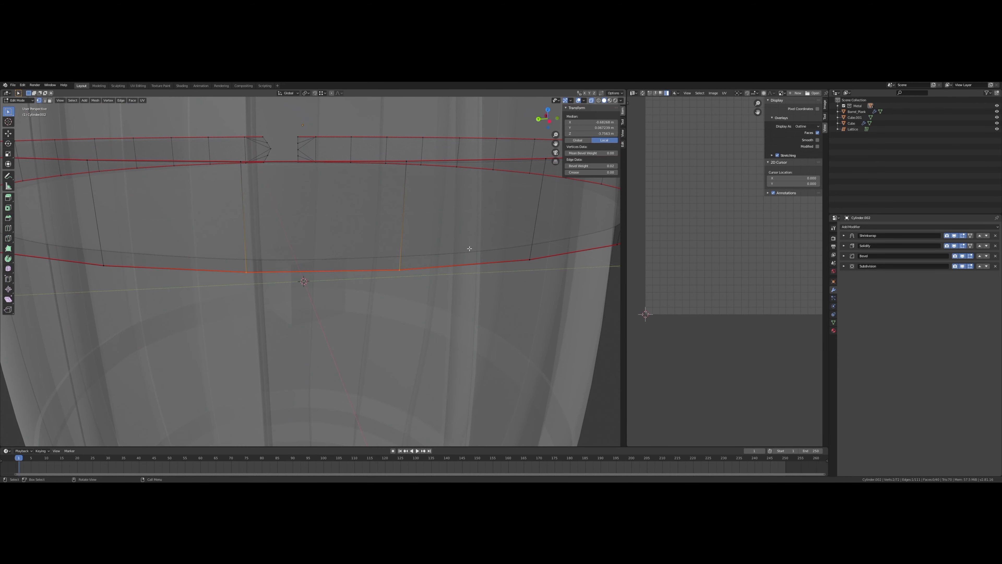
scroll(470, 248, down, 5)
scroll(355, 295, down, 3)
scroll(282, 342, up, 8)
scroll(292, 323, down, 5)
key(alt+a)
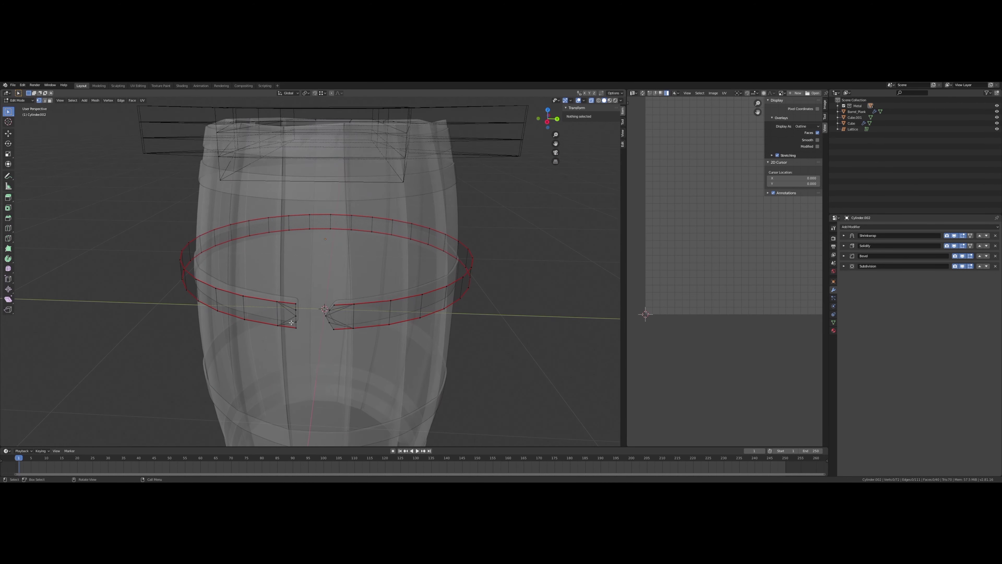
scroll(291, 322, up, 6)
scroll(290, 286, up, 2)
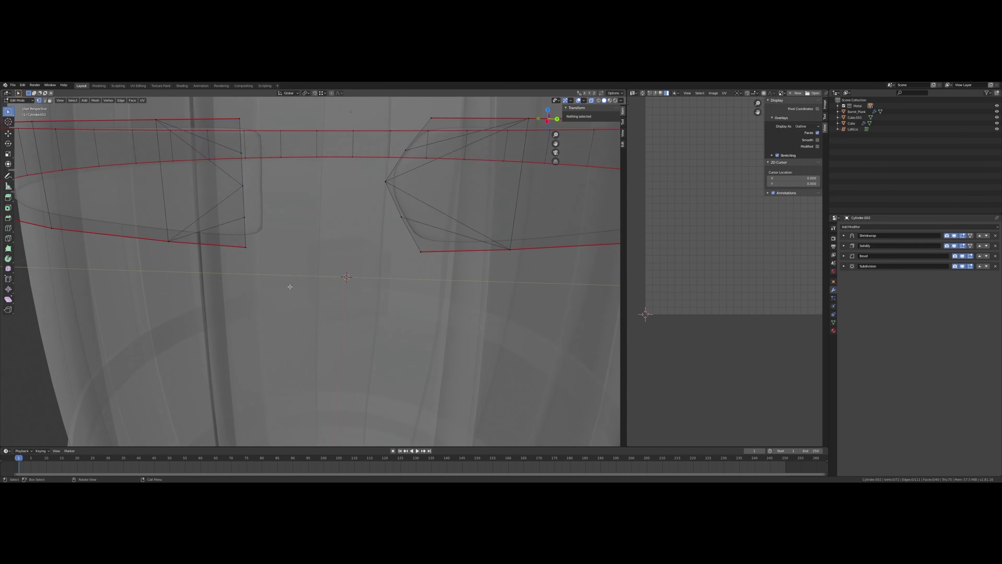
middle_drag(290, 286, 348, 261)
click(348, 260)
click(446, 243)
mouse_move(446, 242)
middle_down()
mouse_move(384, 264)
mouse_move(236, 261)
mouse_move(256, 387)
middle_up()
Step: Slide the strap end along global Y, rotate it around the barrel, and slide a new edge loop
key(Tab)
key(Tab)
scroll(236, 260, down, 3)
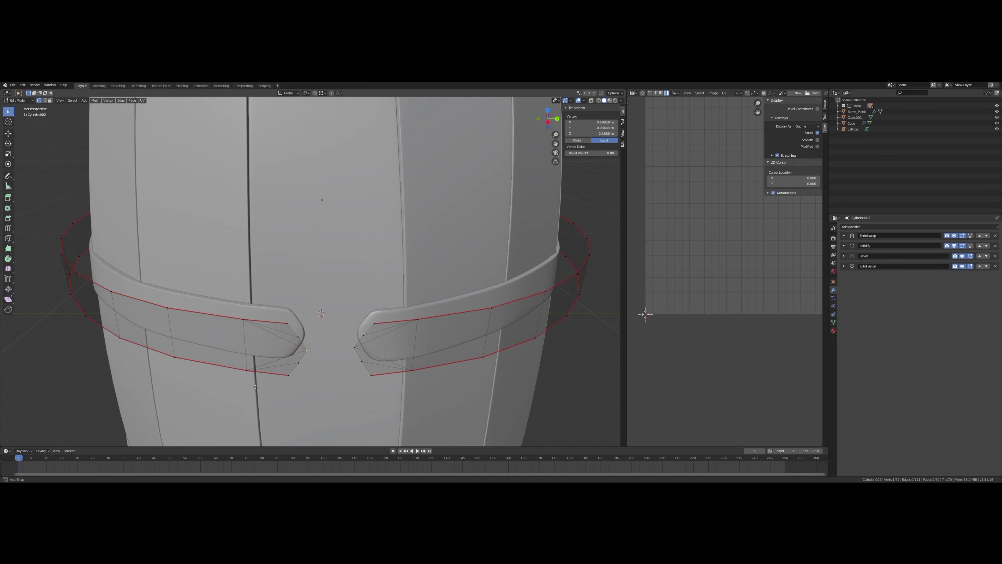
mouse_move(317, 333)
middle_down()
mouse_move(324, 276)
mouse_move(355, 339)
middle_up()
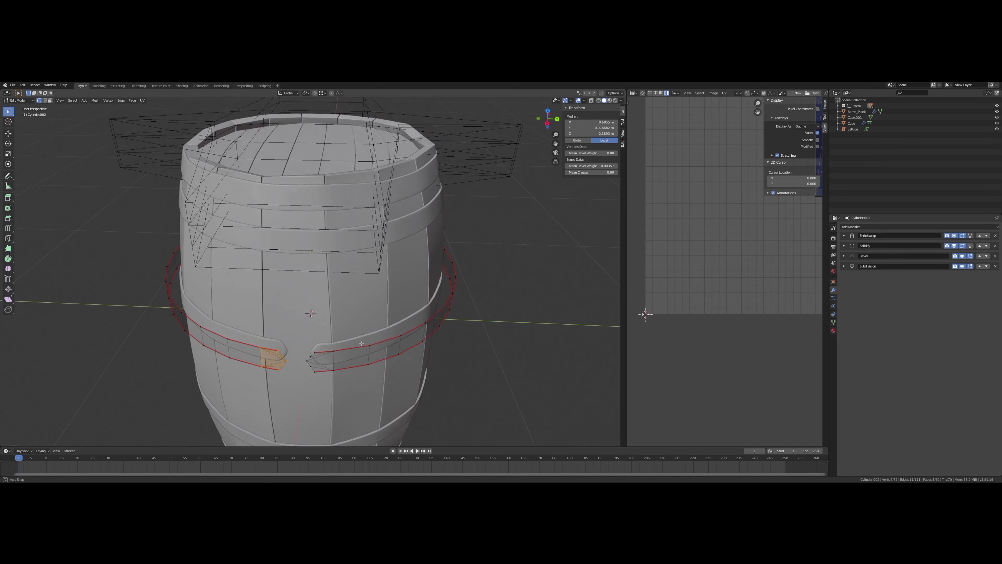
key(g)
key(y)
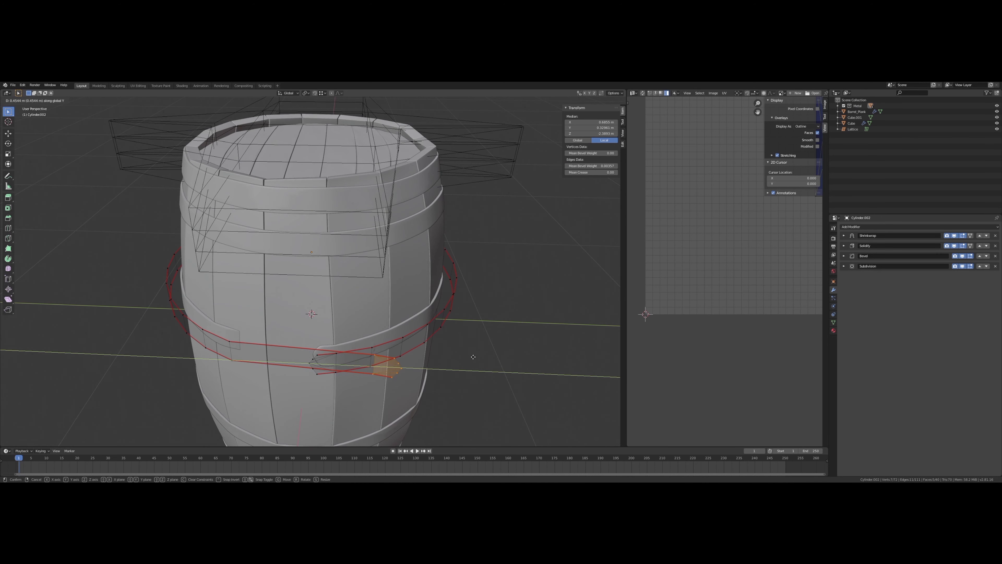
click(473, 357)
middle_drag(474, 356, 418, 367)
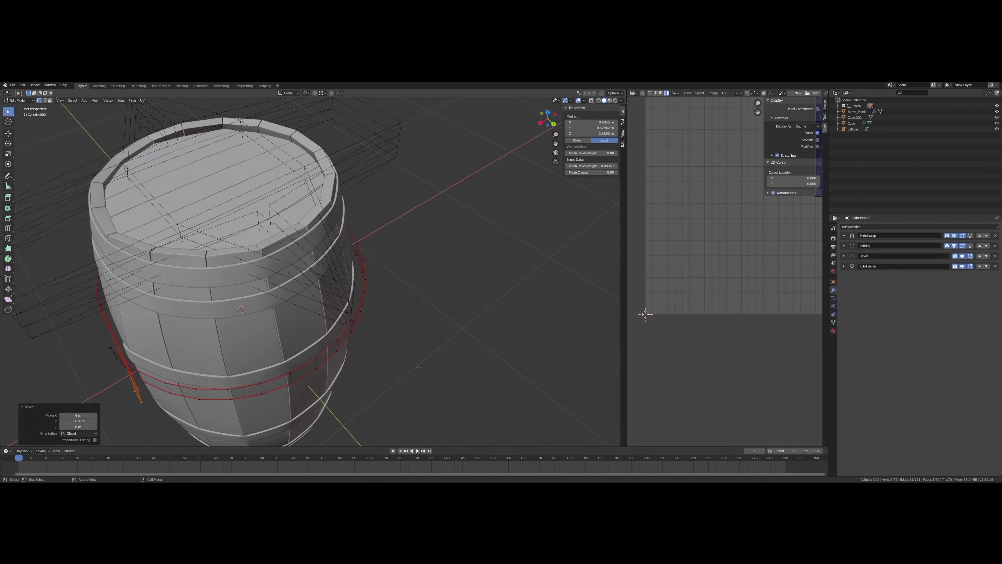
click(509, 275)
middle_drag(509, 275, 362, 271)
scroll(362, 271, up, 3)
scroll(362, 271, up, 3)
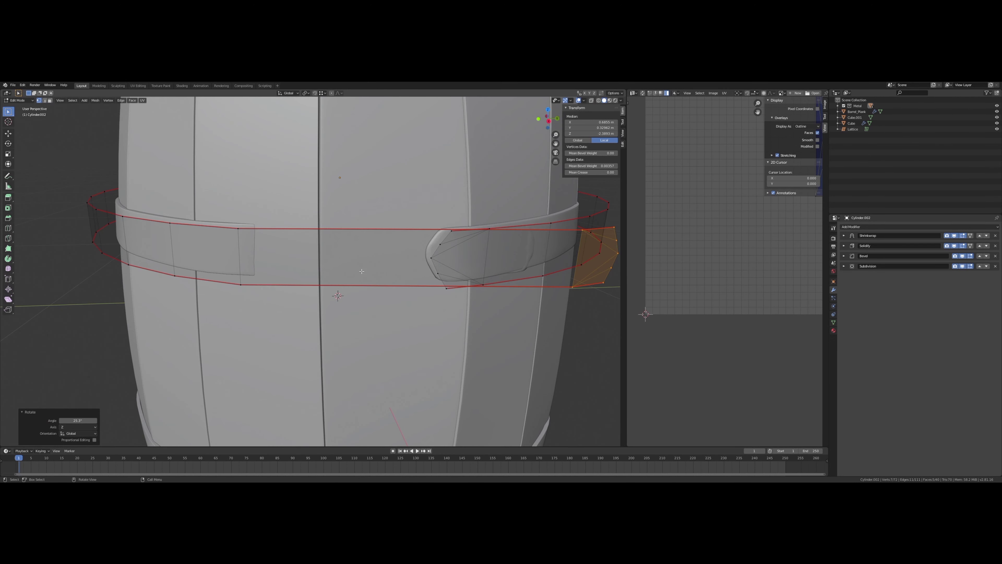
click(372, 227)
Step: Extrude the end face along X, rotate the overlapping end about Z, then return to Object Mode
key(e)
key(x)
click(308, 300)
mouse_move(308, 300)
middle_down()
mouse_move(299, 339)
mouse_move(303, 308)
mouse_move(339, 371)
mouse_move(388, 308)
mouse_move(495, 231)
mouse_move(257, 369)
mouse_move(341, 210)
mouse_move(355, 308)
mouse_move(422, 284)
mouse_move(409, 208)
mouse_move(416, 219)
mouse_move(397, 300)
mouse_move(358, 306)
mouse_move(385, 286)
middle_up()
scroll(371, 335, up, 3)
scroll(342, 210, down, 4)
key(r)
key(z)
click(340, 251)
key(Tab)
scroll(395, 303, down, 5)
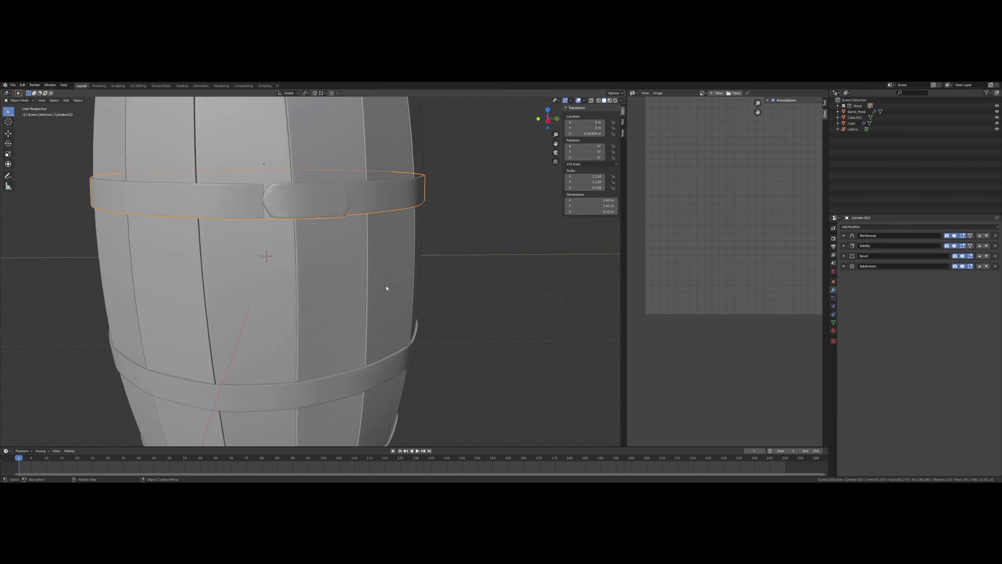
Step: Duplicate the finished band higher up the barrel and apply its Shrinkwrap modifier
key(shift+d)
click(438, 202)
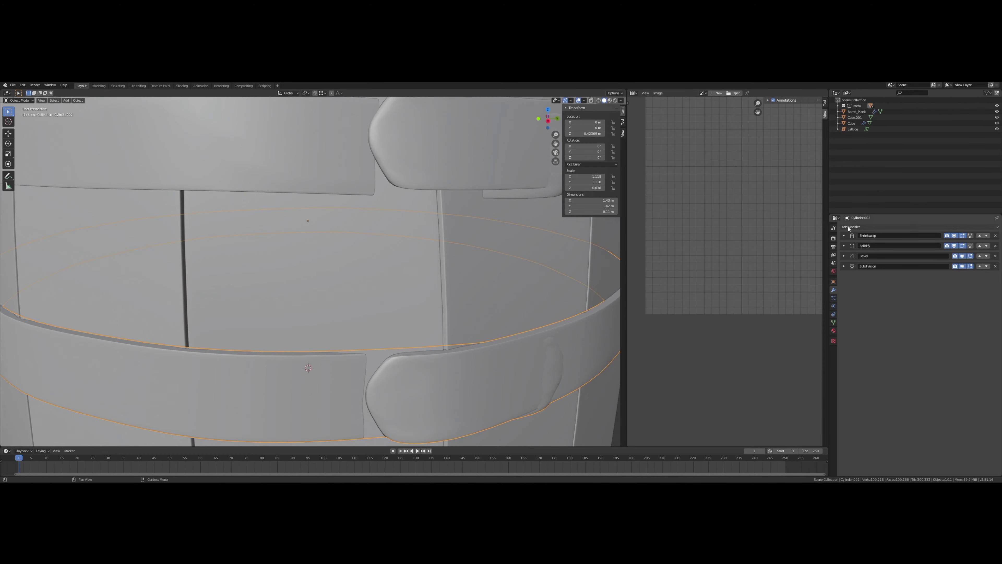
click(844, 236)
scroll(454, 282, down, 3)
middle_drag(454, 282, 454, 284)
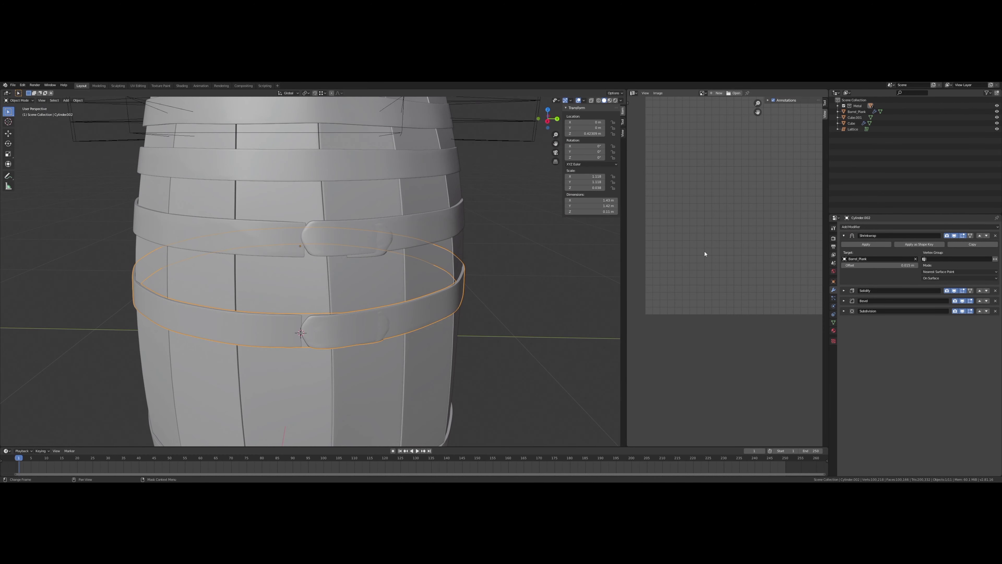
click(866, 244)
scroll(371, 280, up, 5)
Step: Add a loop cut across the band's overlap and shift its vertices along X
key(Tab)
middle_drag(370, 280, 302, 336)
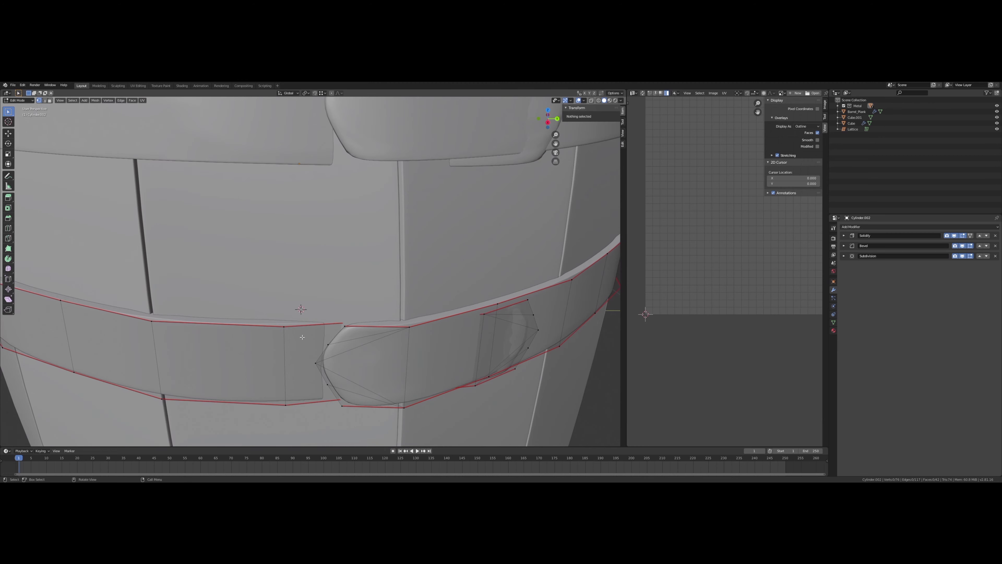
click(592, 101)
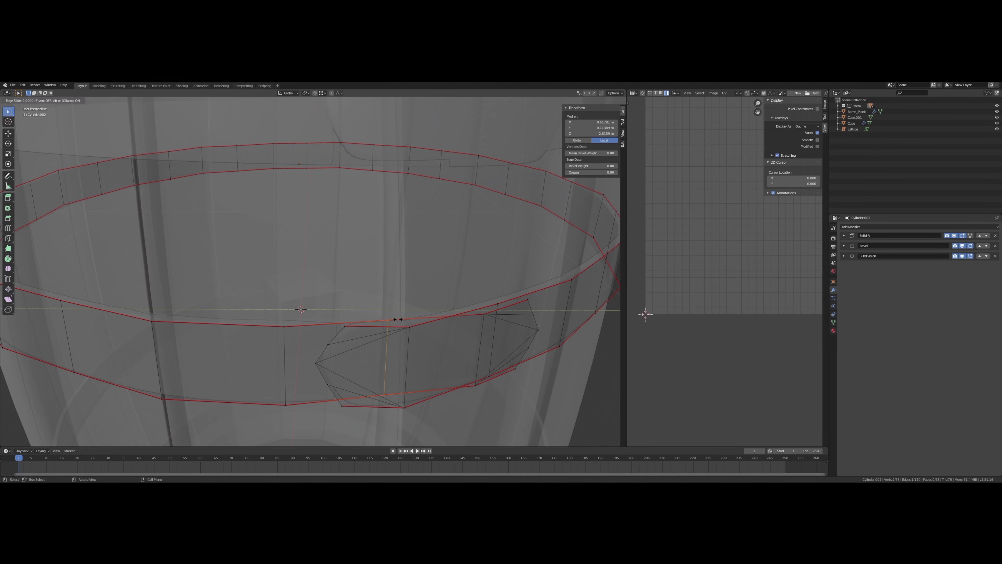
click(397, 319)
mouse_move(398, 319)
middle_down()
mouse_move(387, 320)
mouse_move(392, 306)
mouse_move(398, 318)
mouse_move(340, 311)
mouse_move(304, 328)
middle_up()
click(381, 337)
key(alt+z)
click(341, 318)
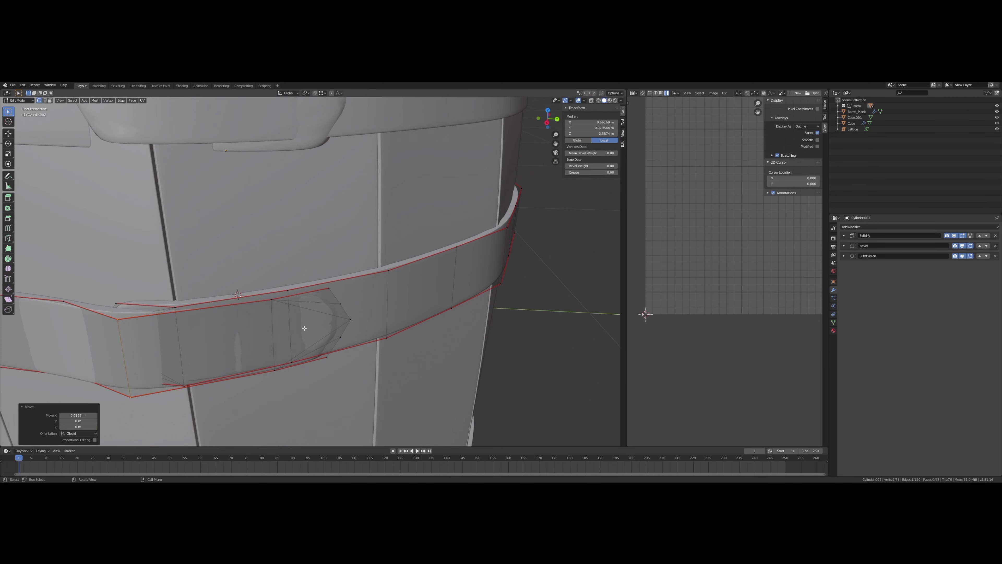
Step: Select the overlapping end's vertices and move them along Z to shape the buckle
mouse_move(192, 319)
middle_down()
mouse_move(331, 291)
mouse_move(240, 343)
mouse_move(375, 279)
mouse_move(384, 252)
mouse_move(512, 197)
mouse_move(438, 214)
middle_up()
shift+click(439, 213)
shift+click(360, 308)
mouse_move(360, 308)
middle_down()
mouse_move(366, 188)
mouse_move(285, 205)
mouse_move(237, 277)
middle_up()
click(347, 190)
shift+click(253, 320)
shift+click(336, 320)
key(g)
key(z)
click(290, 358)
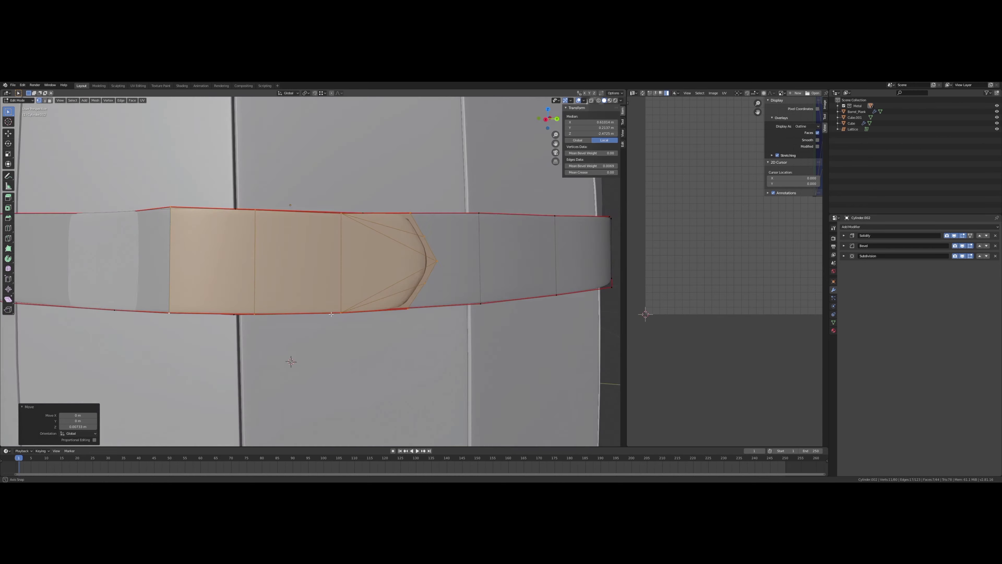
mouse_move(291, 358)
middle_down()
mouse_move(387, 343)
mouse_move(253, 305)
mouse_move(286, 295)
mouse_move(312, 268)
mouse_move(451, 252)
mouse_move(369, 234)
mouse_move(353, 291)
mouse_move(300, 273)
middle_up()
Step: Check the Subdivision modifier smoothing on the reshaped band in object mode
key(Tab)
key(Tab)
click(843, 256)
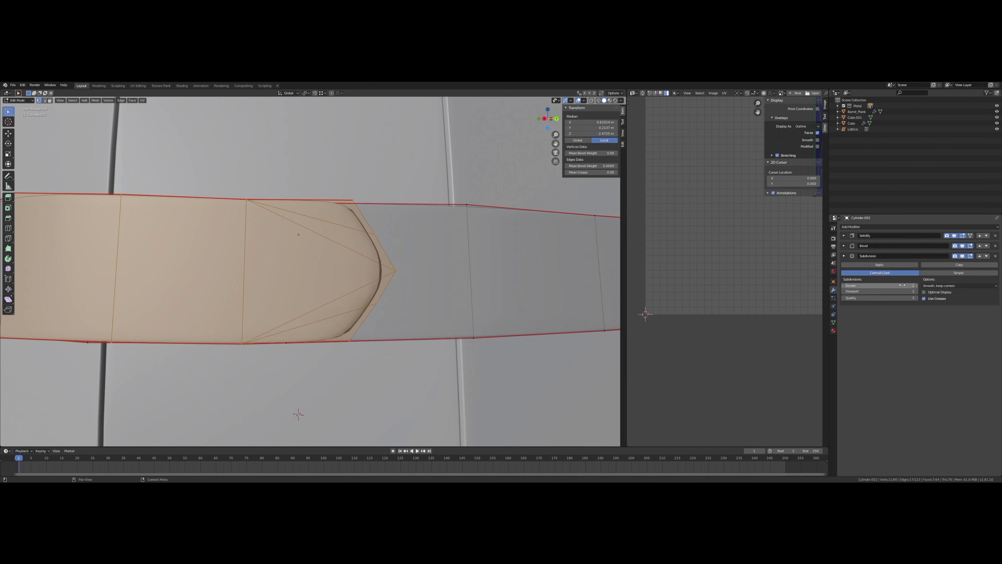
key(Tab)
scroll(291, 269, down, 3)
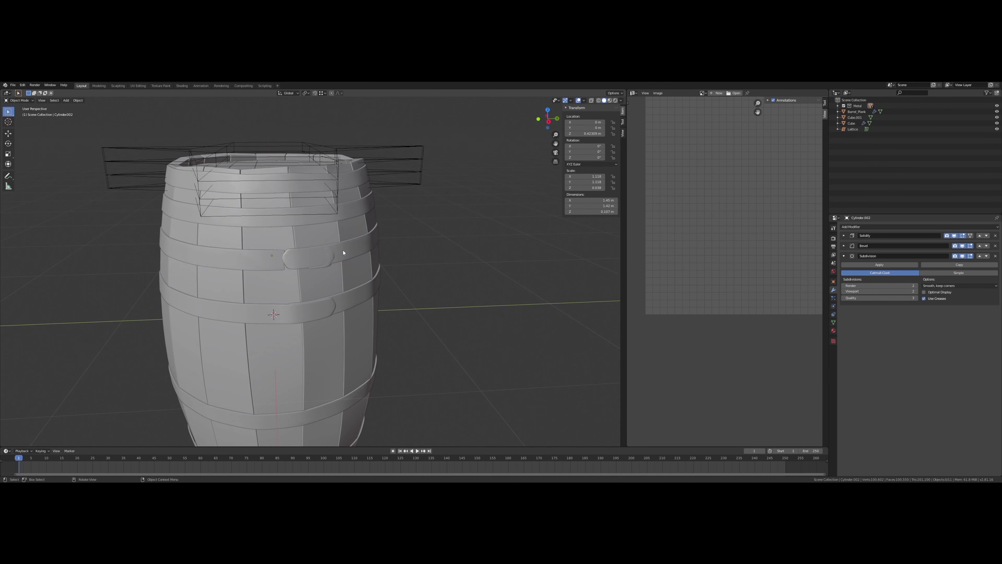
Step: Delete the lower band Cylinder.002 together with one other selected object
click(333, 296)
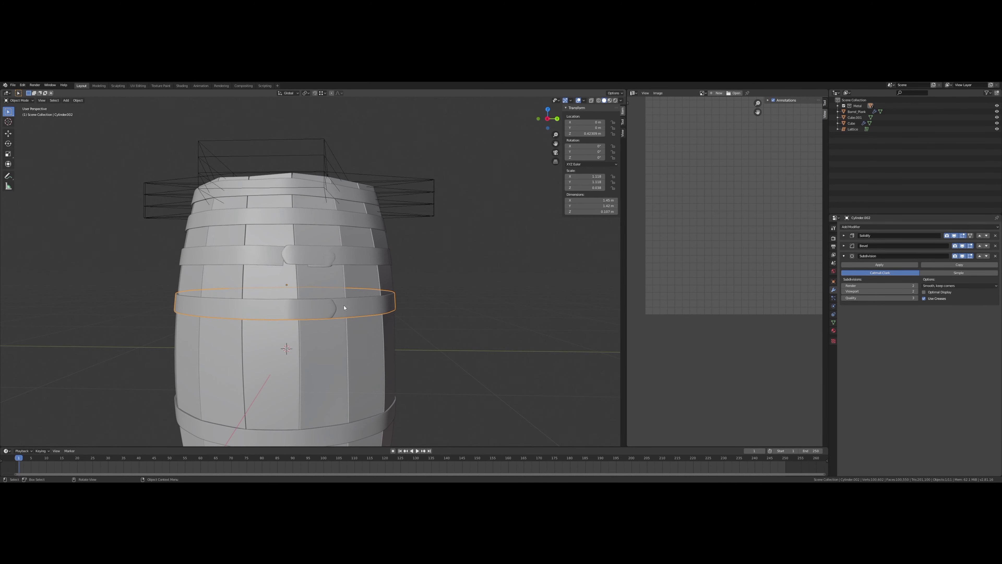
middle_drag(344, 307, 323, 284)
shift+click(277, 189)
key(Delete)
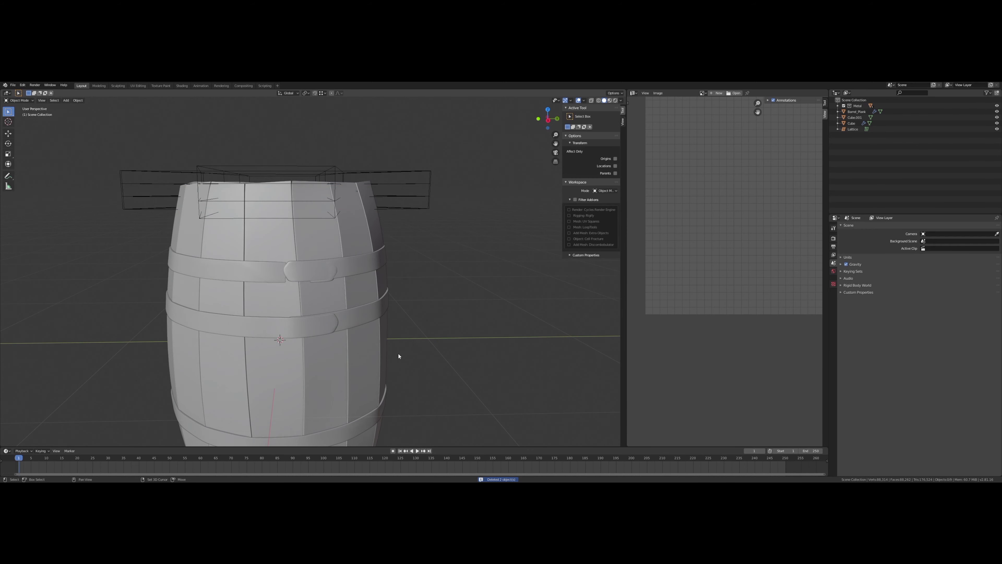
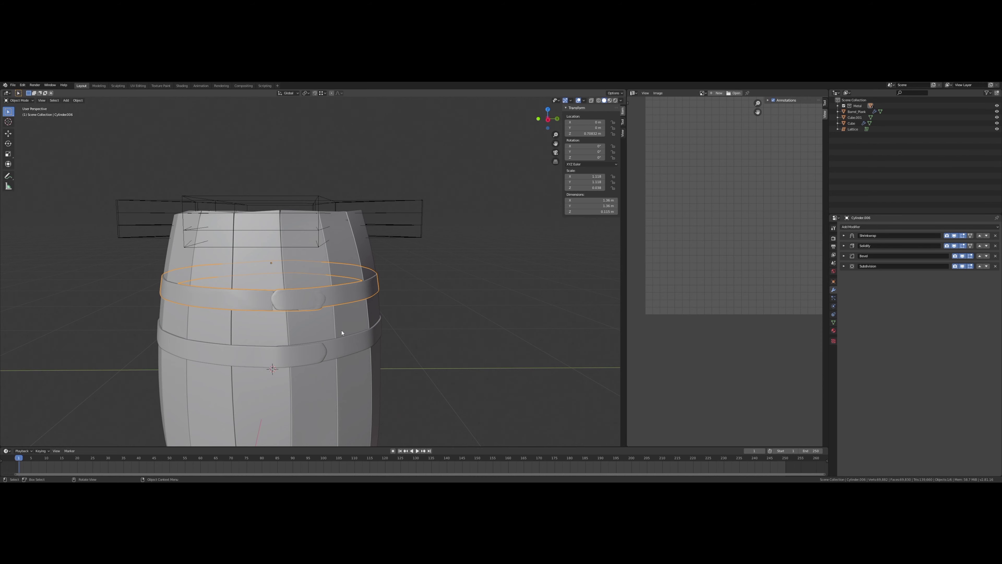
Step: Move the duplicated metal bands along Z to new heights up and down the barrel
scroll(341, 332, up, 2)
key(g)
key(z)
click(302, 265)
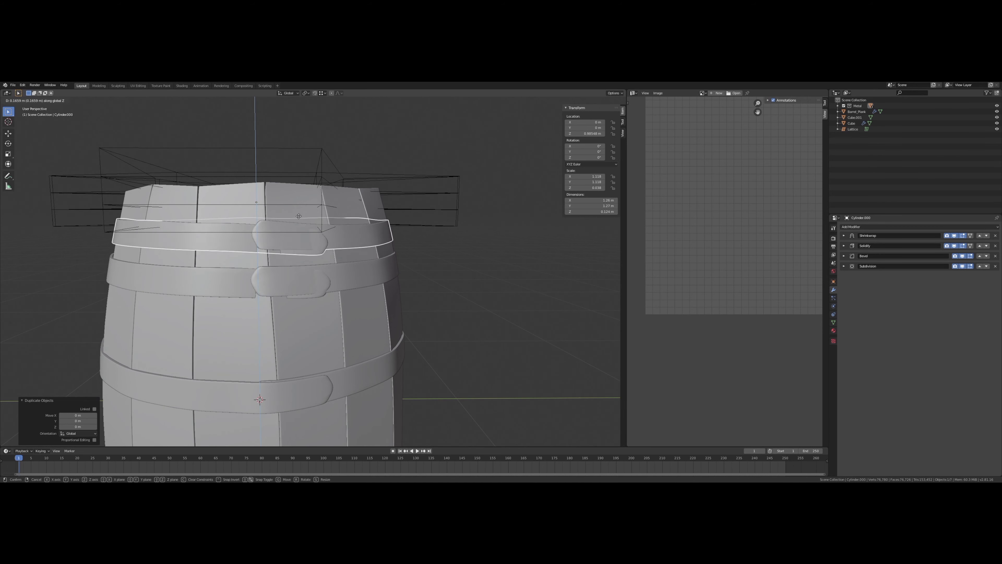
click(323, 262)
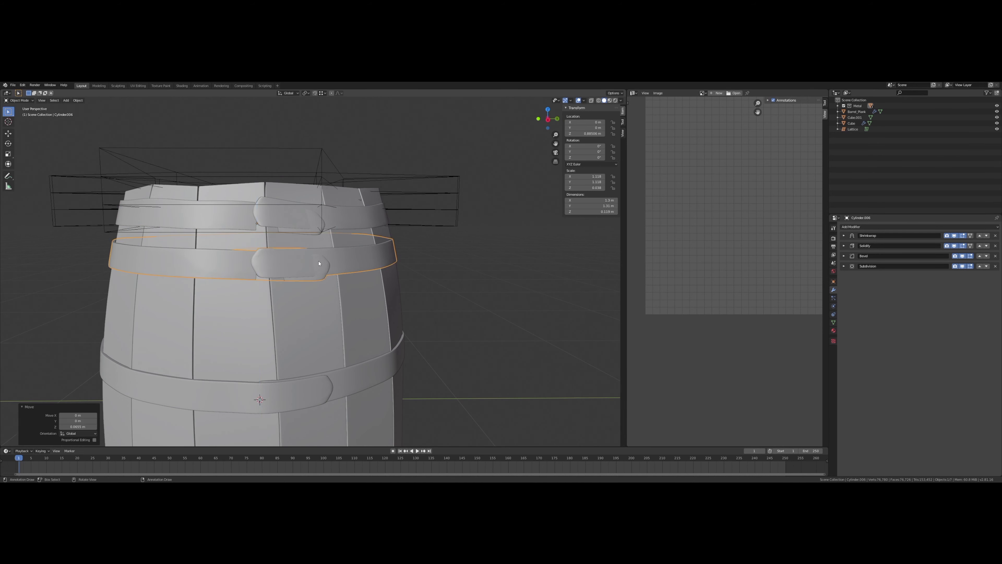
scroll(320, 205, down, 4)
click(334, 416)
shift+middle_drag(334, 415, 310, 347)
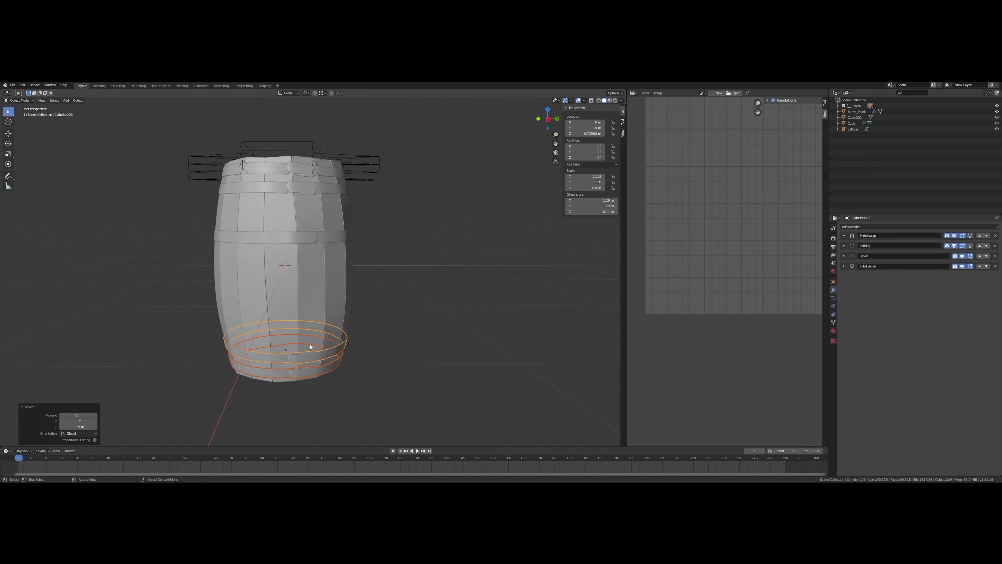
click(369, 302)
middle_drag(370, 302, 368, 295)
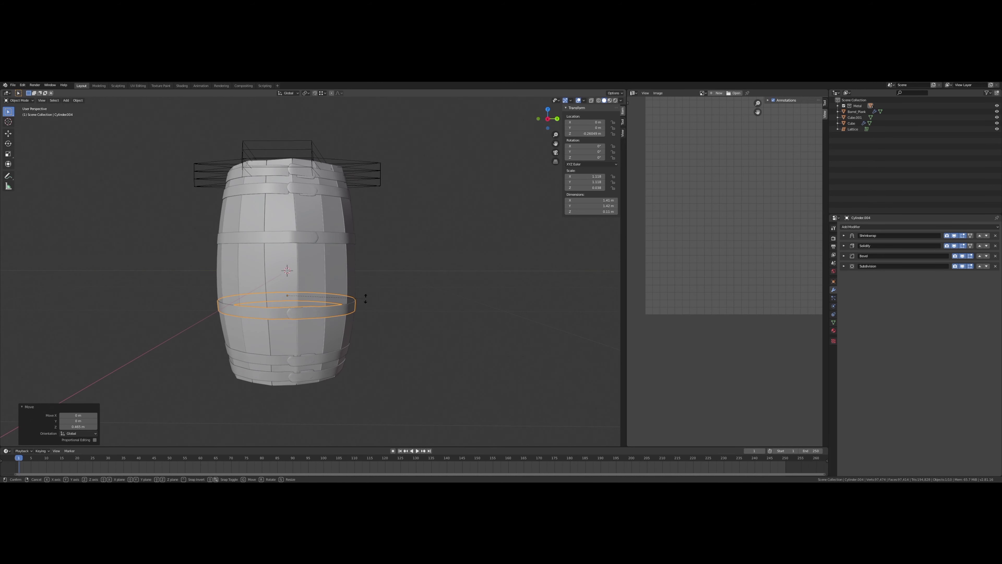
Step: Rotate the lower and top hoops so their buckle plates are staggered around the barrel
right_click(350, 329)
click(349, 348)
key(r)
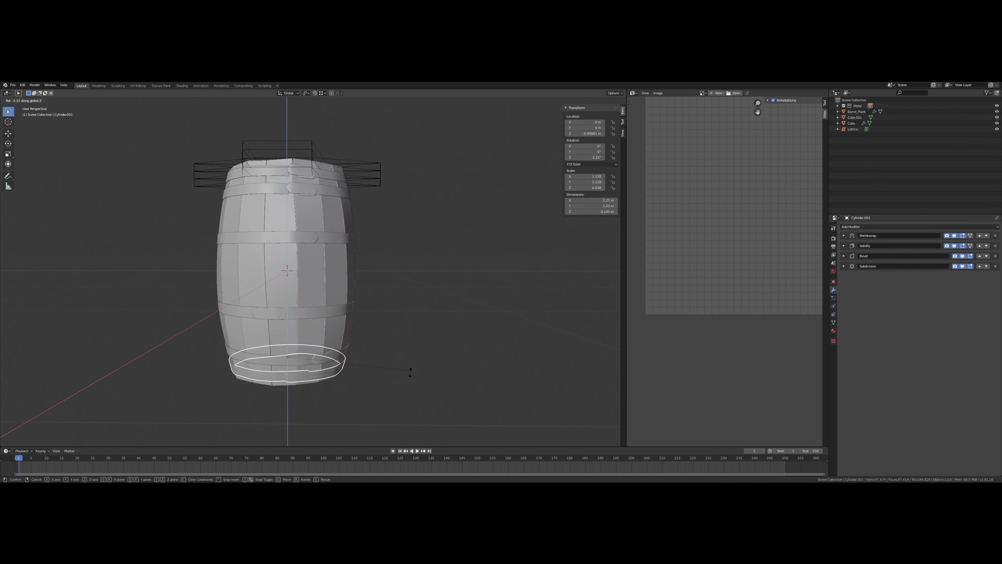
scroll(386, 394, up, 2)
middle_drag(387, 394, 287, 229)
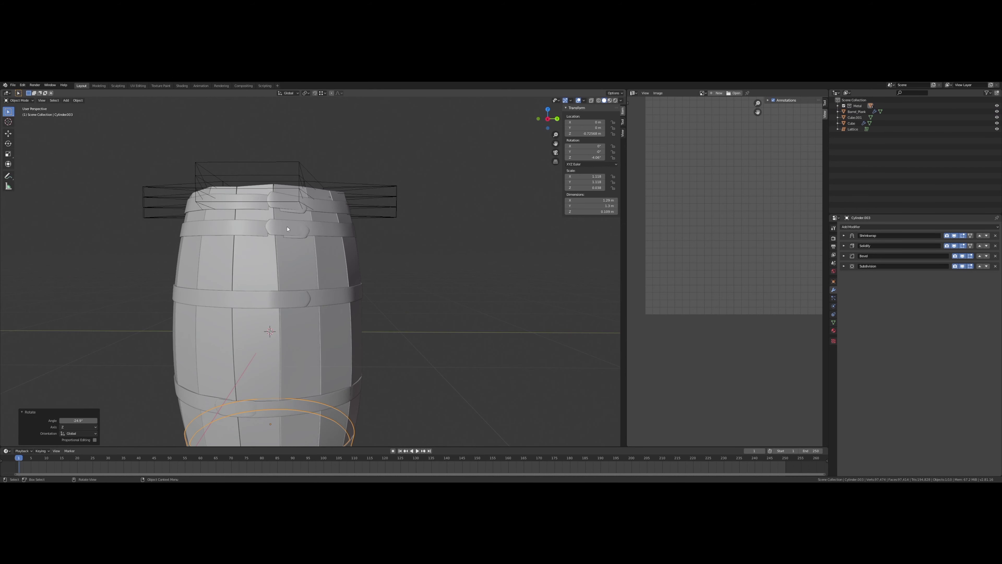
scroll(332, 209, down, 3)
click(288, 231)
key(r)
click(320, 272)
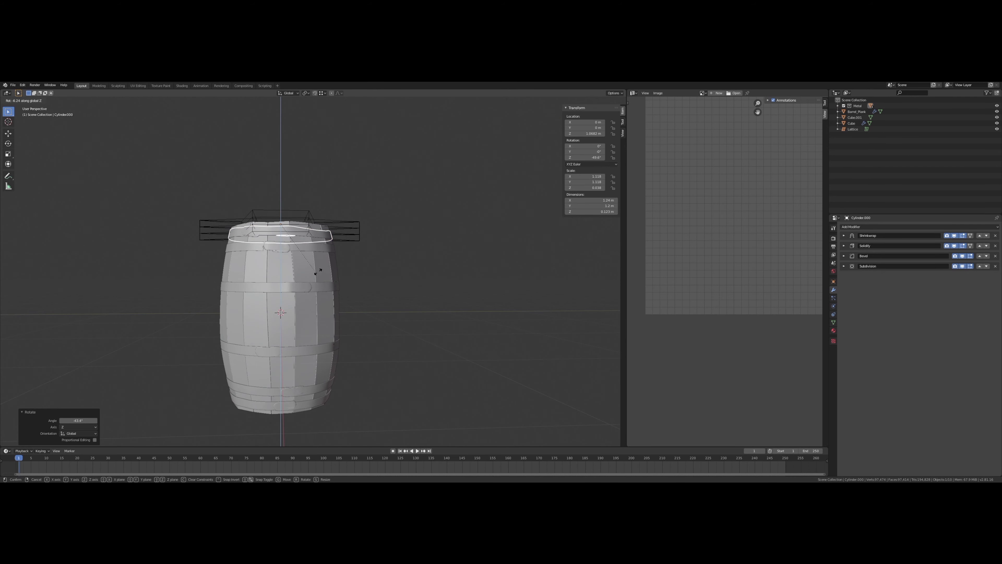
middle_drag(280, 407, 259, 298)
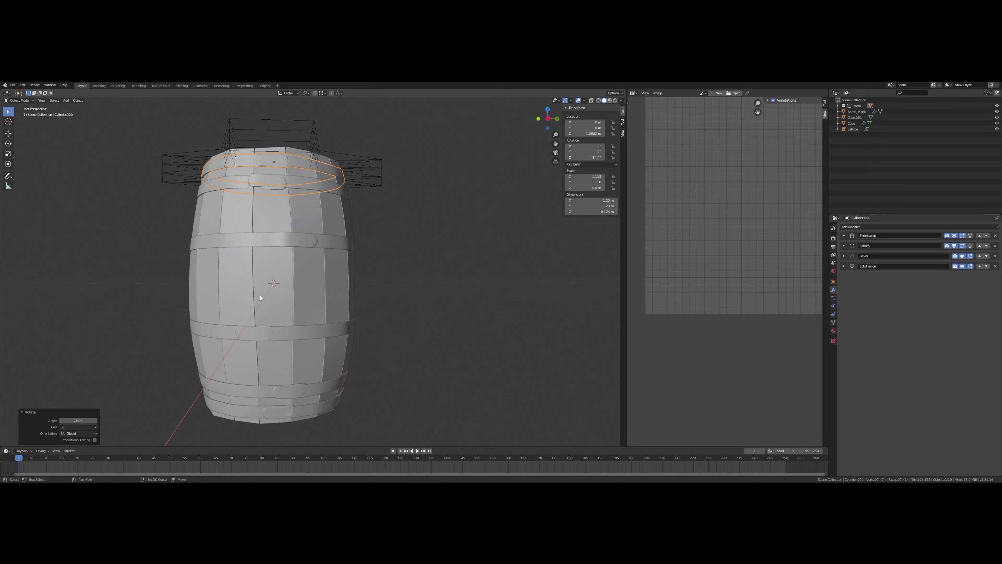
middle_drag(304, 255, 308, 258)
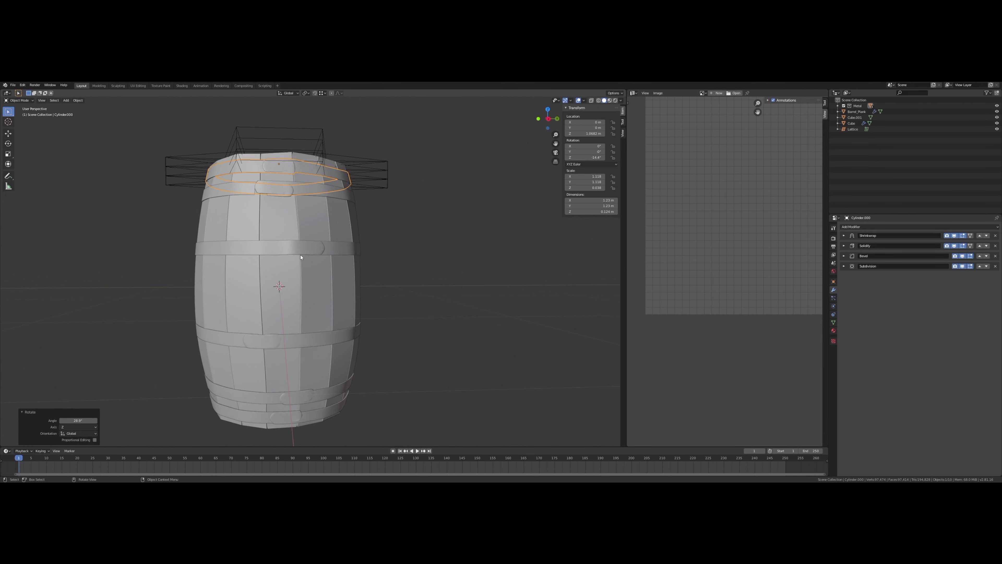
Step: Select the second hoop from the top and enter Edit Mode on its mesh
click(301, 256)
scroll(301, 256, up, 3)
scroll(380, 271, up, 3)
scroll(380, 271, up, 2)
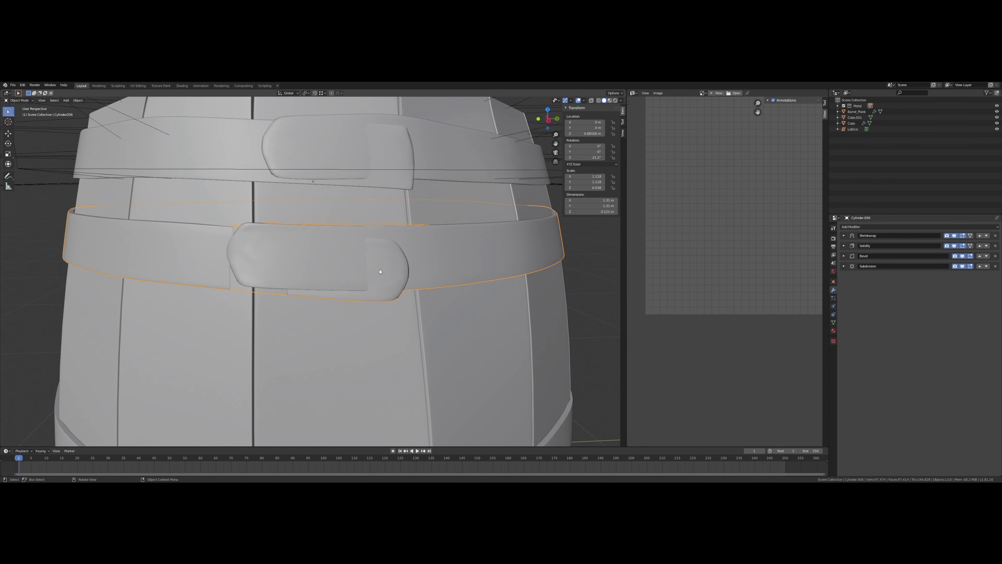
key(Tab)
scroll(407, 283, down, 4)
Step: Confirm thickening the buckle faces and frame the buckle and rivets
click(401, 294)
mouse_move(402, 294)
middle_down()
mouse_move(397, 304)
mouse_move(398, 295)
middle_up()
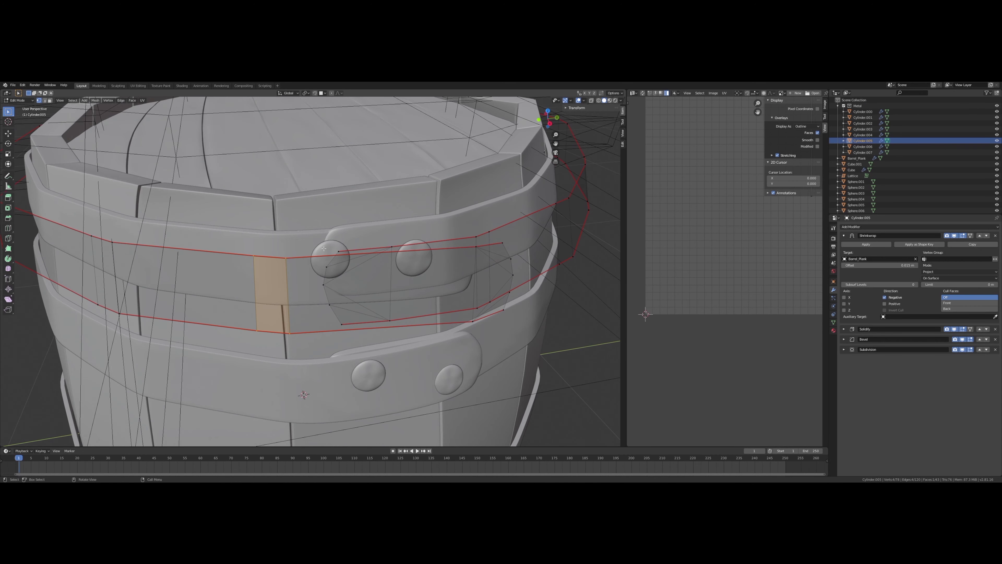
mouse_move(336, 241)
middle_down()
mouse_move(190, 280)
mouse_move(230, 267)
middle_up()
scroll(300, 258, up, 2)
scroll(280, 268, up, 2)
scroll(280, 267, down, 5)
scroll(186, 283, up, 3)
Step: Vert Slide the buckle's selected vertices into shape, then return to Object Mode
key(shift+v)
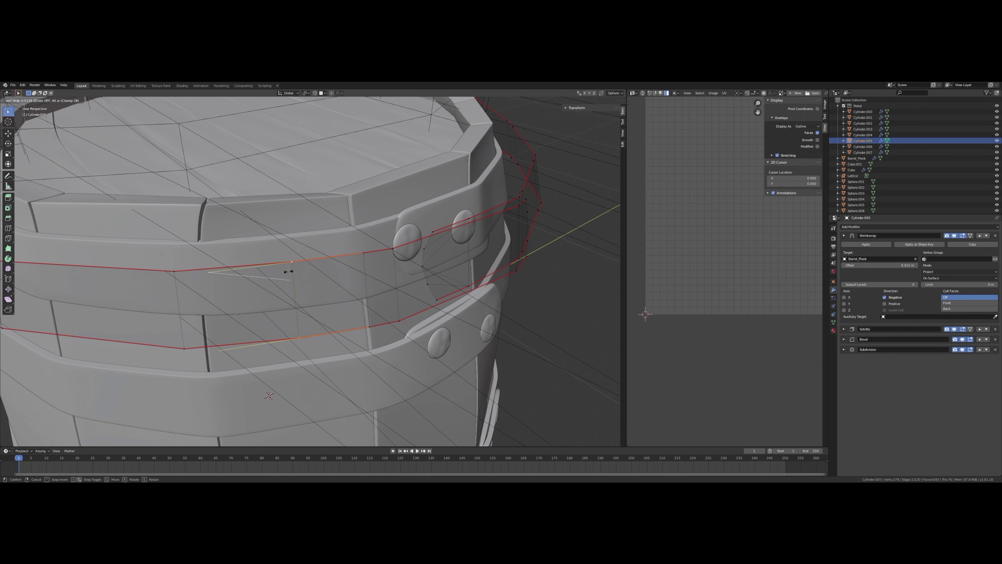
click(215, 283)
middle_drag(215, 283, 208, 290)
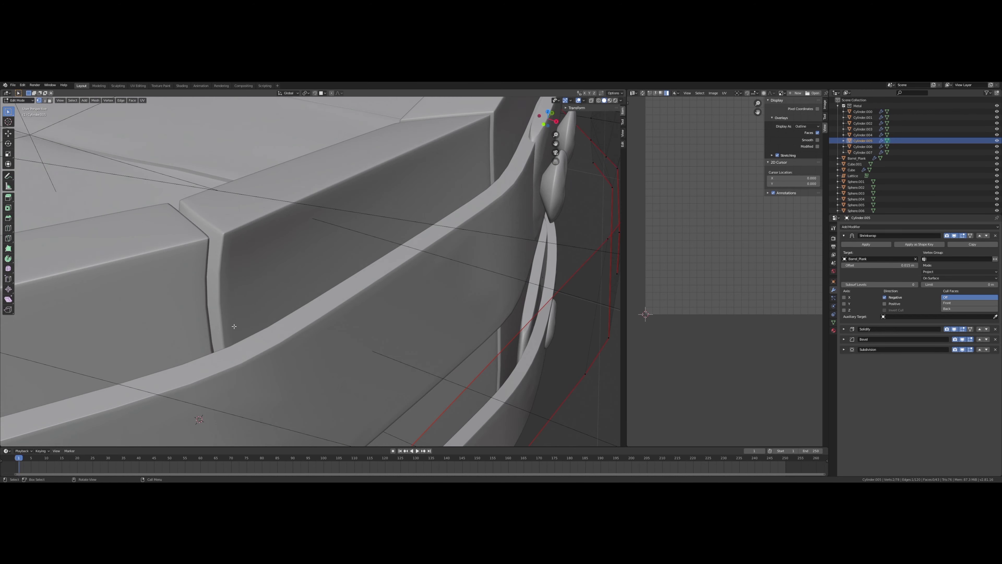
scroll(208, 290, down, 4)
key(Tab)
Step: Select the rivet Sphere.003 on the band
click(356, 290)
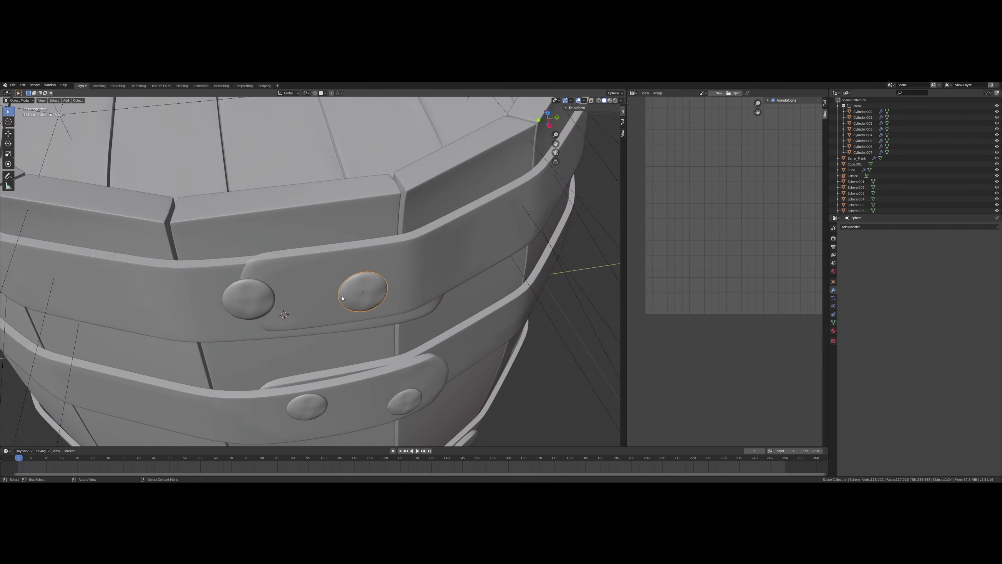
scroll(347, 291, up, 4)
scroll(334, 287, up, 3)
middle_drag(335, 288, 403, 308)
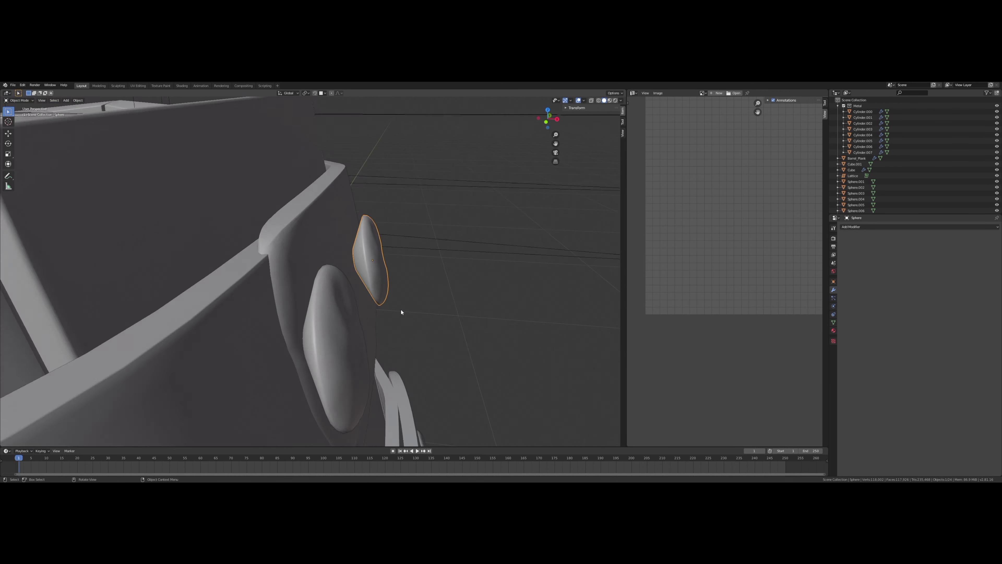
click(157, 335)
Step: In X-ray Edit Mode, mark an edge loop on Sphere.003 as a seam and UV-unwrap it
key(Tab)
scroll(399, 239, up, 5)
key(alt+z)
alt+click(399, 239)
middle_drag(399, 240, 351, 270)
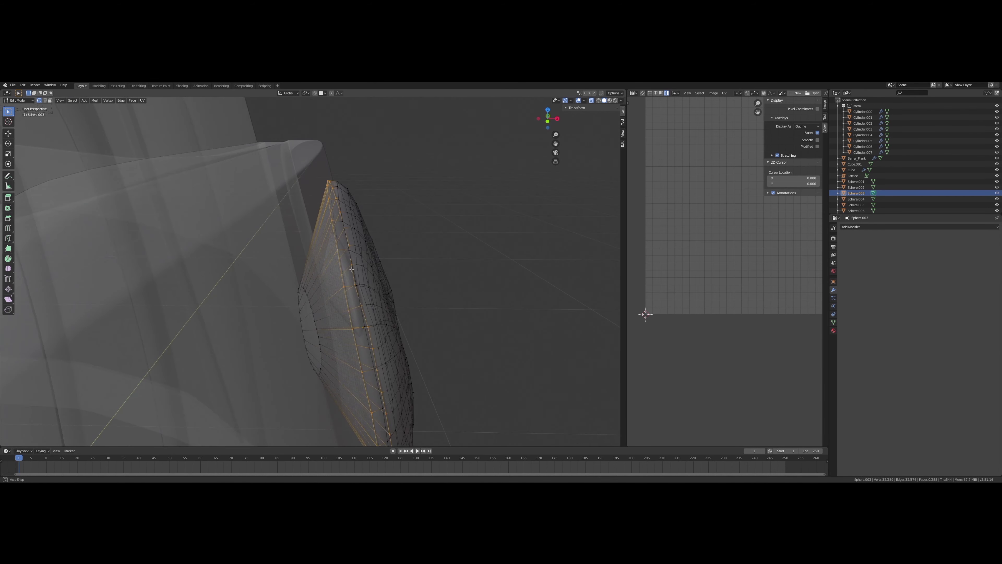
click(342, 272)
click(357, 209)
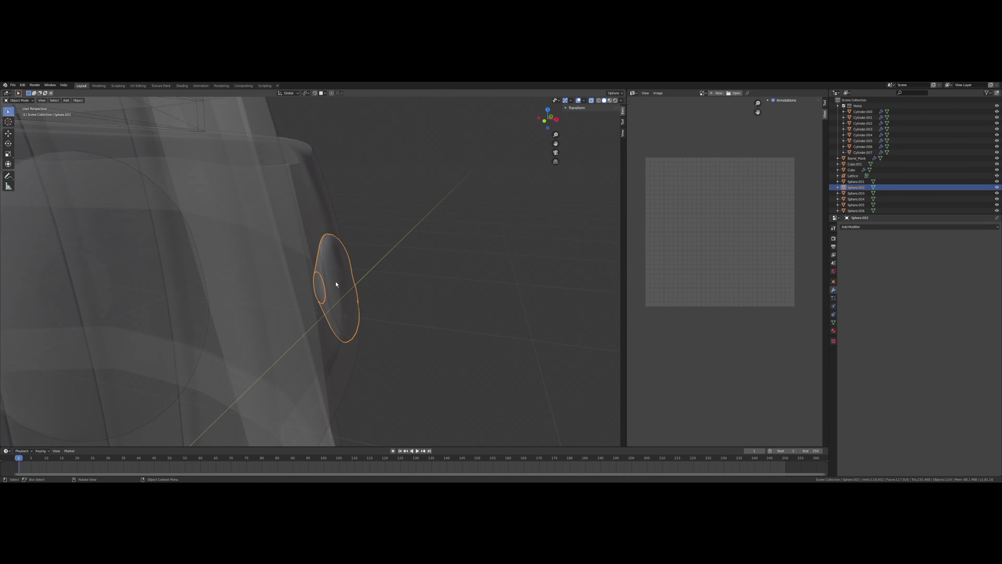
Step: Leave the rivet's Edit Mode, turn off X-ray, and apply the band's Shrinkwrap modifier
alt+click(349, 284)
key(Escape)
scroll(375, 306, down, 5)
key(Tab)
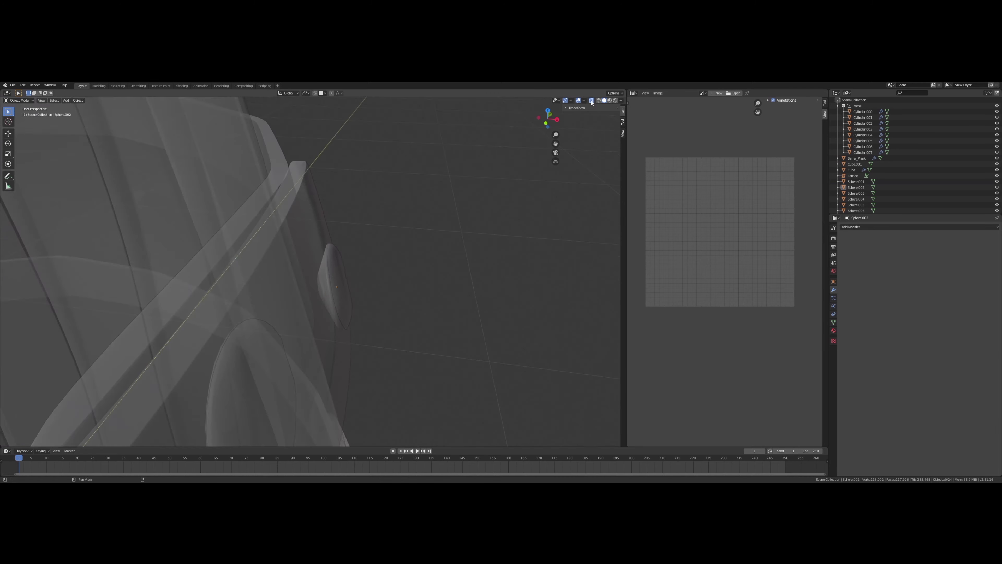
scroll(407, 223, up, 5)
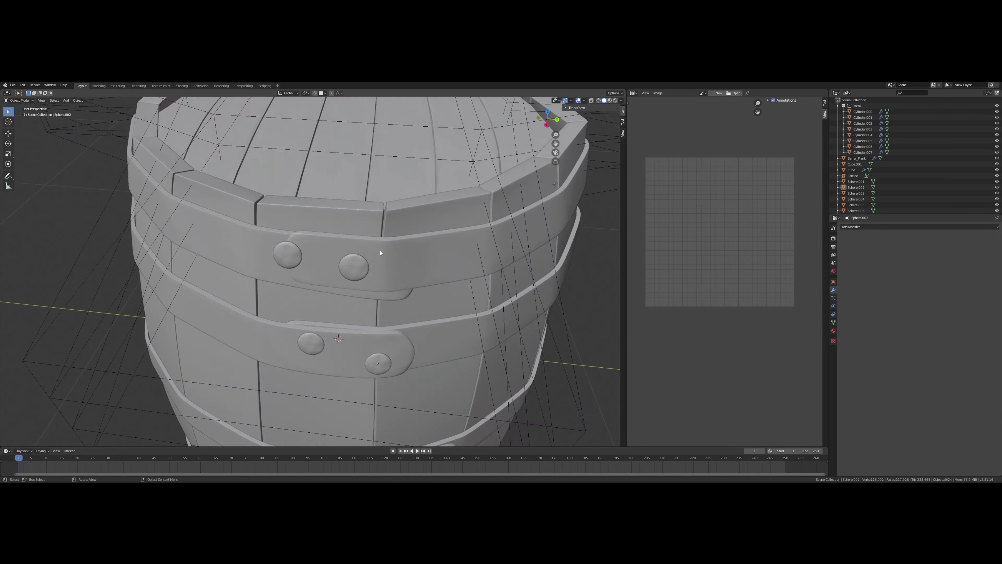
key(ctrl+a)
Step: Enter Edit Mode on the band with X-ray and move a buckle edge
scroll(306, 253, up, 4)
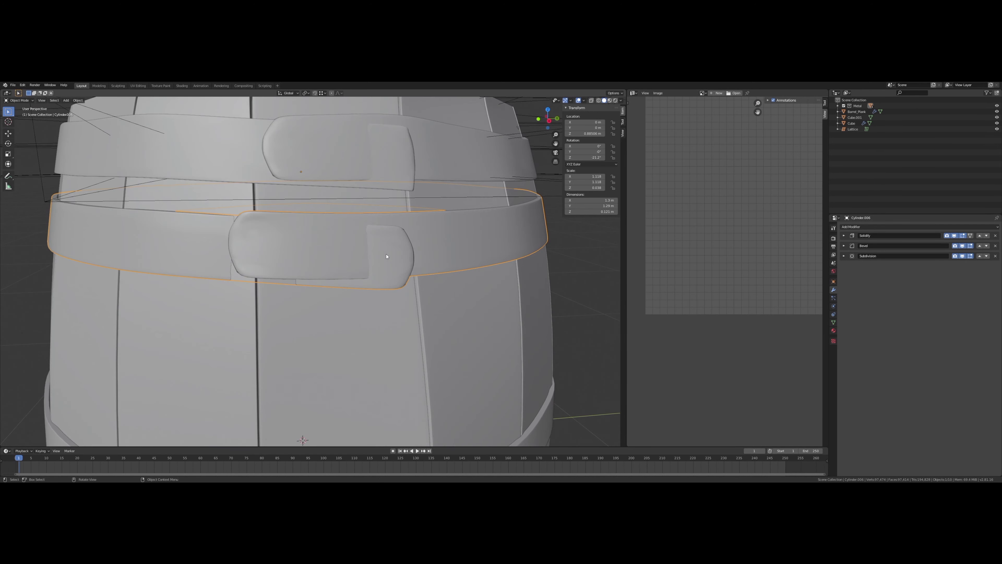
key(Tab)
mouse_move(355, 276)
middle_down()
mouse_move(561, 101)
mouse_move(481, 161)
middle_up()
key(alt+z)
scroll(425, 224, down, 3)
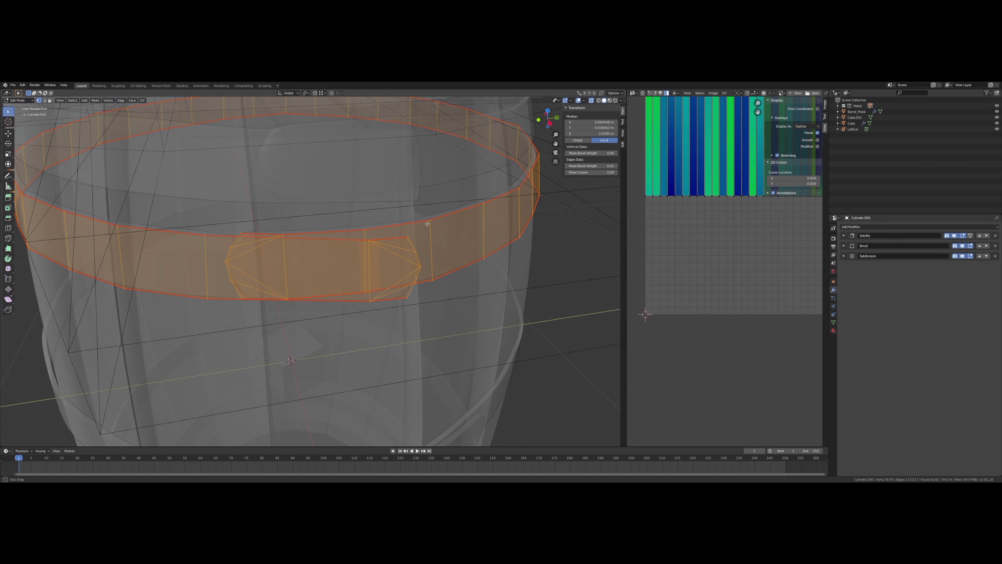
click(407, 290)
mouse_move(286, 242)
middle_down()
mouse_move(223, 245)
mouse_move(324, 244)
mouse_move(241, 265)
mouse_move(380, 280)
mouse_move(328, 284)
mouse_move(335, 307)
mouse_move(337, 275)
mouse_move(253, 235)
mouse_move(342, 231)
mouse_move(370, 286)
mouse_move(381, 190)
middle_up()
key(g)
click(214, 248)
Step: Add a loop cut across the band and select the buckle plate's faces
key(ctrl+r)
click(325, 228)
click(277, 260)
click(242, 265)
click(284, 229)
key(ctrl+KP_Add)
Step: Move the buckle faces along Z, undoing one attempt
key(g)
key(z)
click(382, 190)
key(g)
key(z)
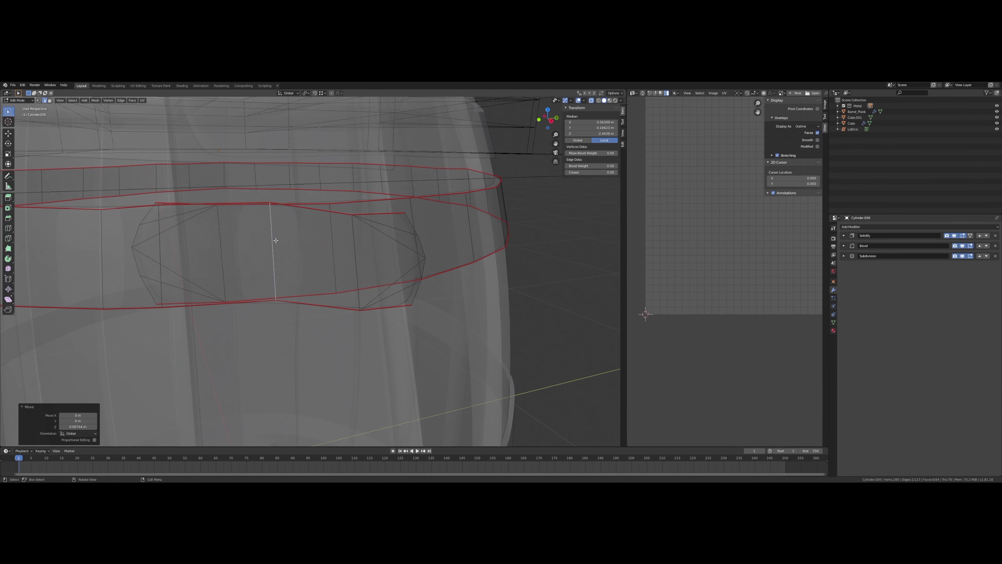
middle_drag(275, 240, 492, 173)
key(ctrl+z)
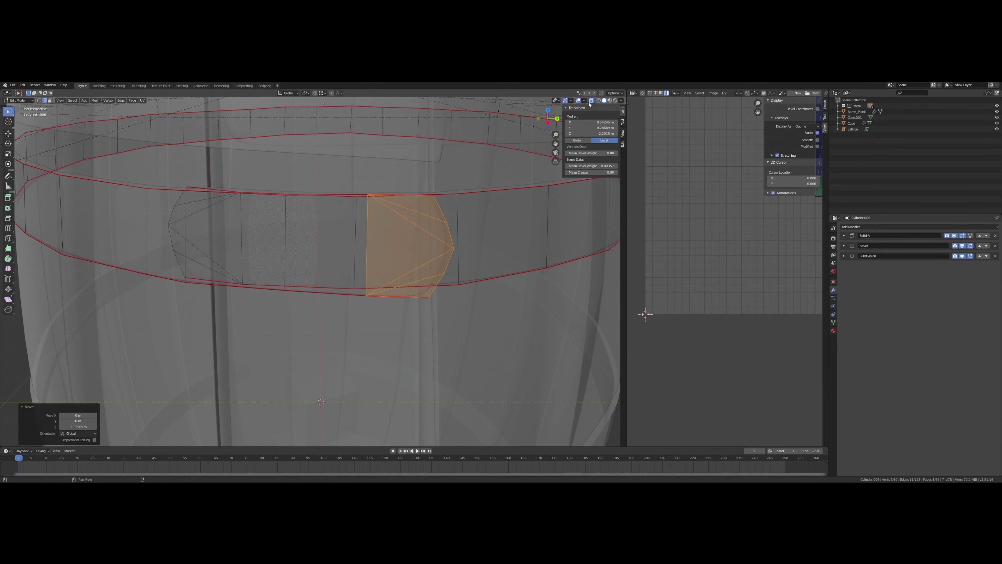
mouse_move(589, 104)
middle_down()
mouse_move(440, 184)
mouse_move(458, 185)
mouse_move(459, 197)
mouse_move(398, 227)
mouse_move(466, 256)
middle_up()
Step: Nudge the buckle plate along X and Z so it sits against the band
key(g)
key(x)
click(456, 185)
key(g)
key(z)
click(410, 213)
click(403, 213)
Step: Move the buckle's outer edge snug to the band and check it from other angles
middle_drag(389, 243, 396, 246)
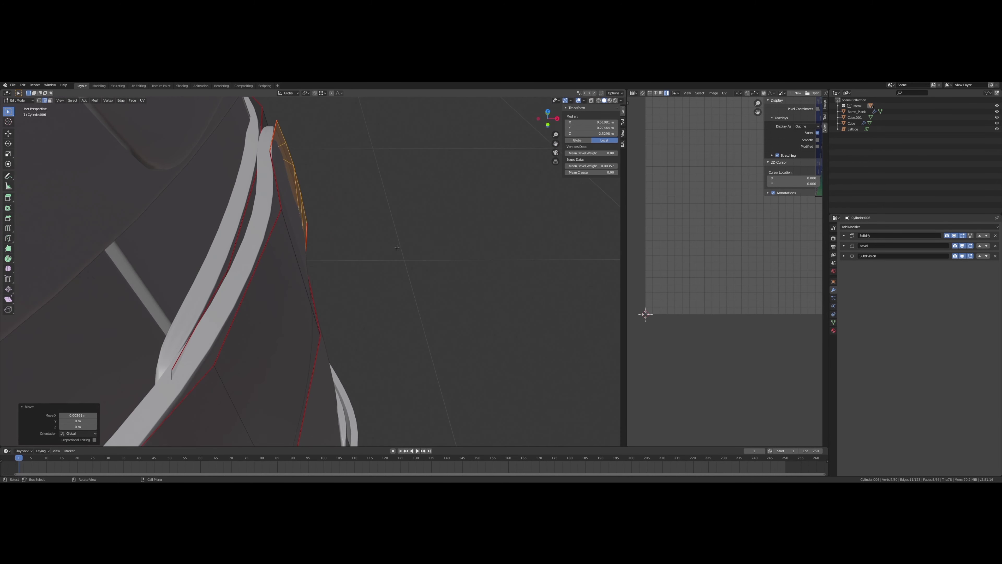
click(332, 271)
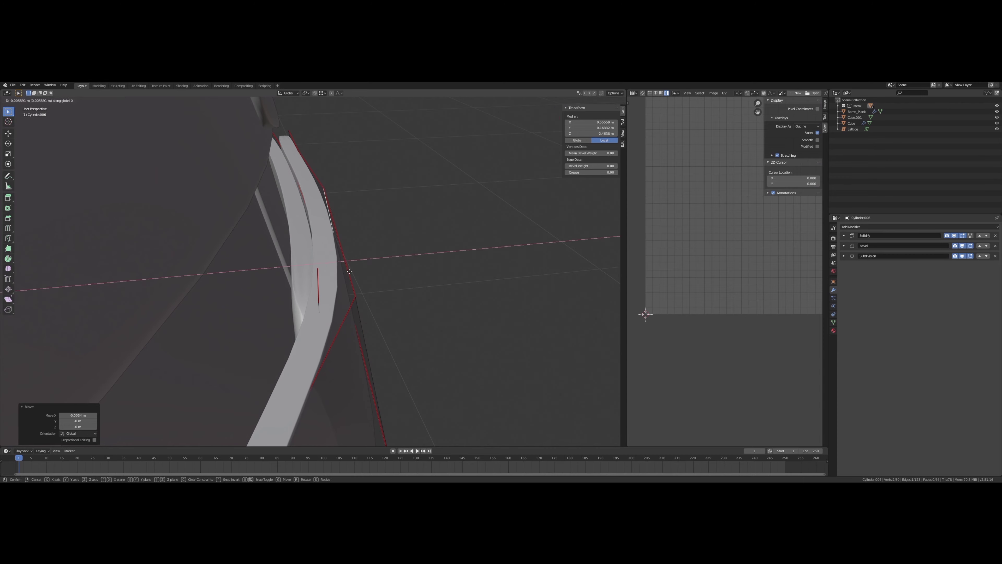
click(350, 272)
mouse_move(349, 271)
middle_down()
mouse_move(388, 337)
mouse_move(244, 328)
mouse_move(130, 94)
middle_up()
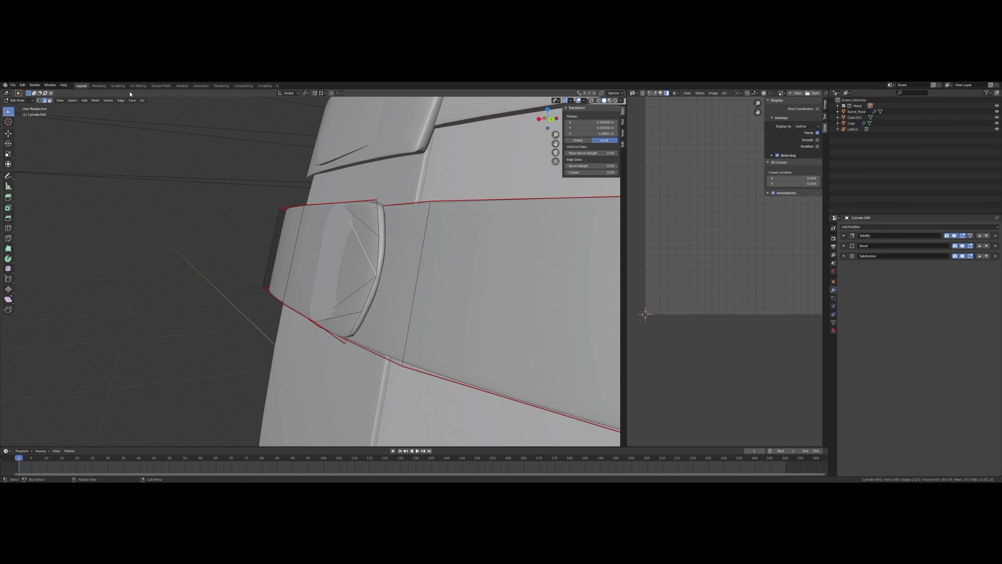
mouse_move(375, 274)
middle_down()
mouse_move(338, 344)
mouse_move(394, 288)
mouse_move(464, 254)
mouse_move(464, 243)
mouse_move(429, 269)
mouse_move(385, 277)
middle_up()
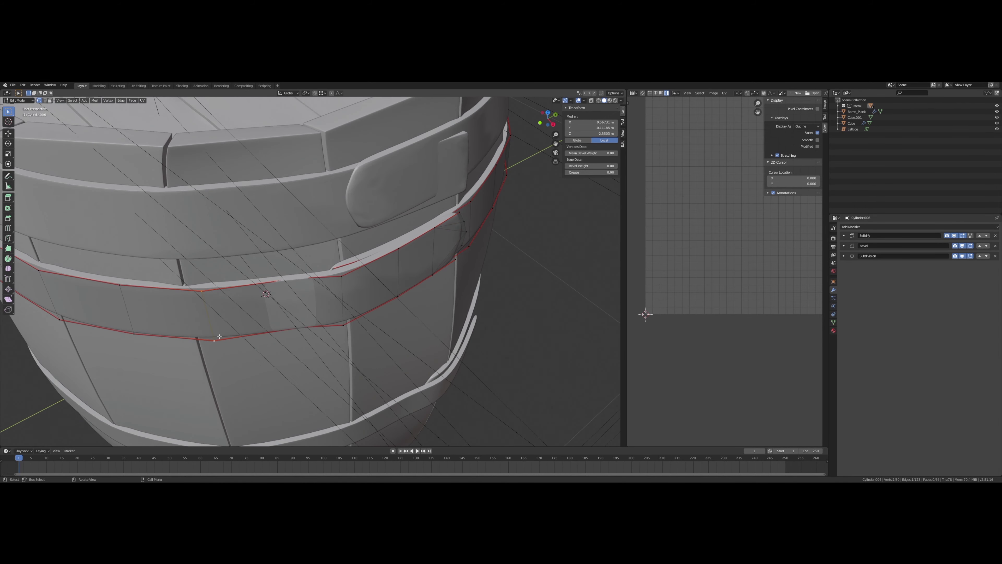
scroll(226, 329, down, 3)
Step: Select the top band and scale it up slightly
key(Tab)
click(351, 298)
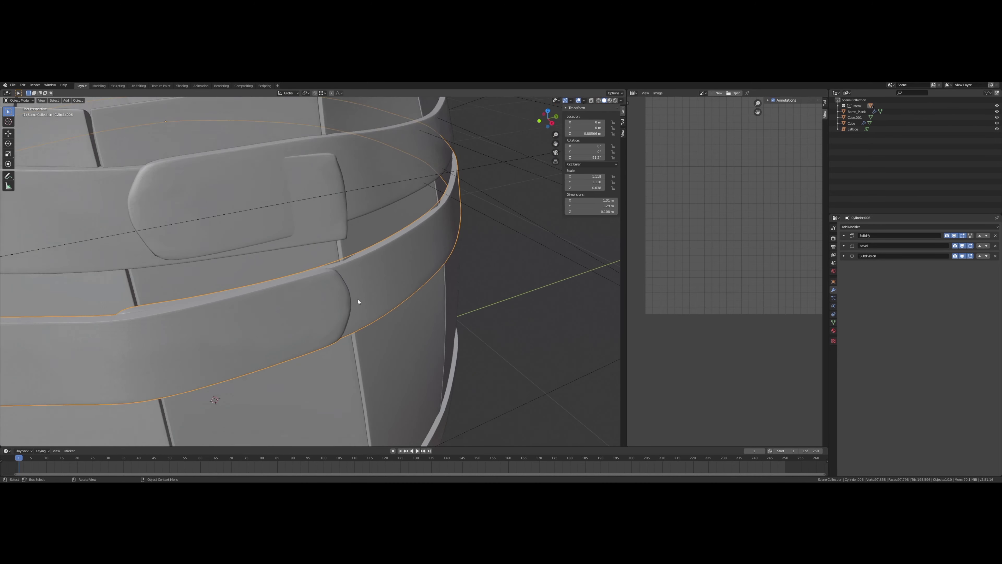
middle_drag(352, 298, 340, 253)
key(Tab)
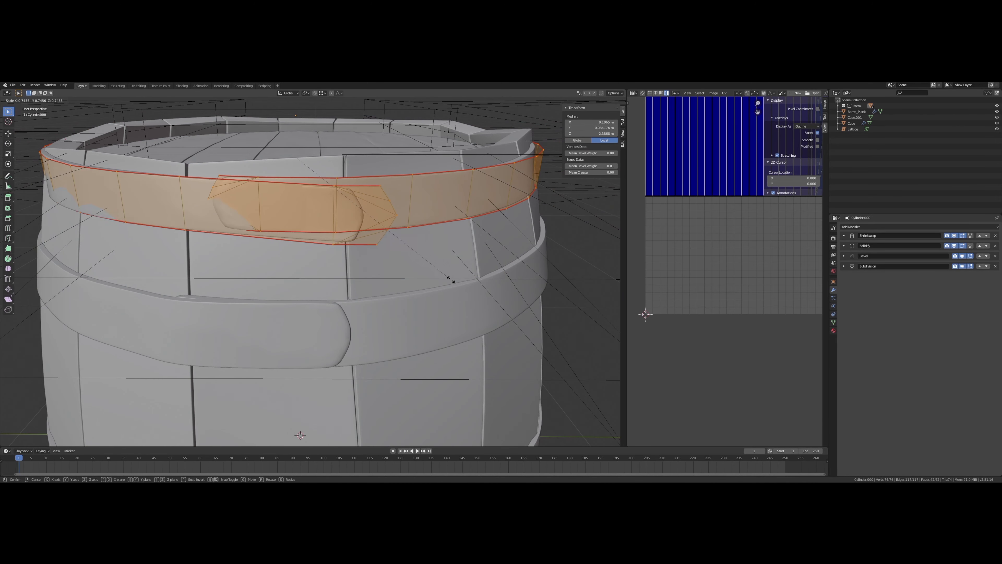
click(453, 284)
mouse_move(454, 283)
middle_down()
mouse_move(520, 263)
mouse_move(320, 269)
middle_up()
scroll(395, 272, up, 5)
key(Tab)
Step: Apply the band's Shrinkwrap modifier and lift a tab face slightly along Z
click(869, 246)
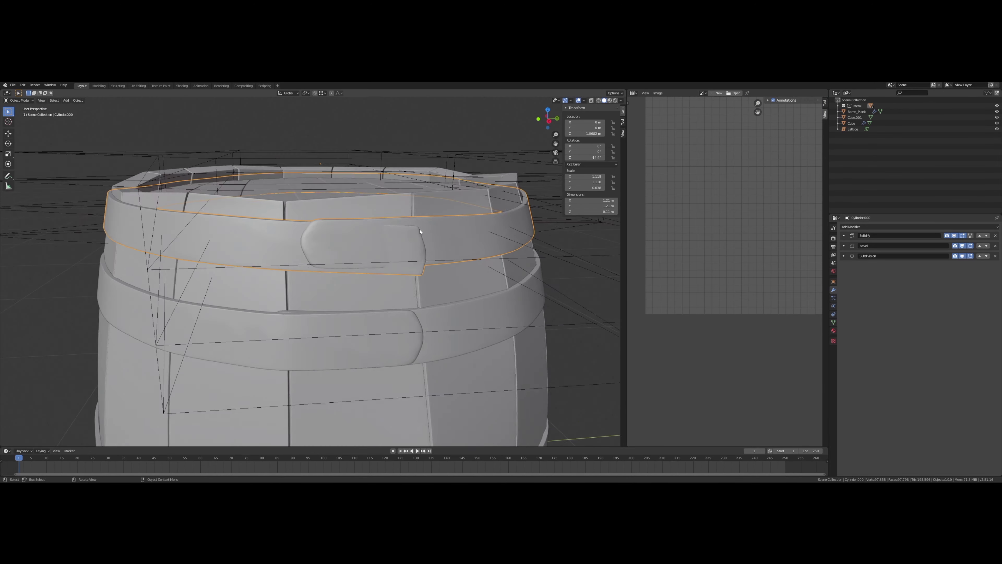
mouse_move(395, 237)
middle_down()
mouse_move(414, 239)
mouse_move(342, 200)
middle_up()
key(Tab)
click(393, 276)
key(b)
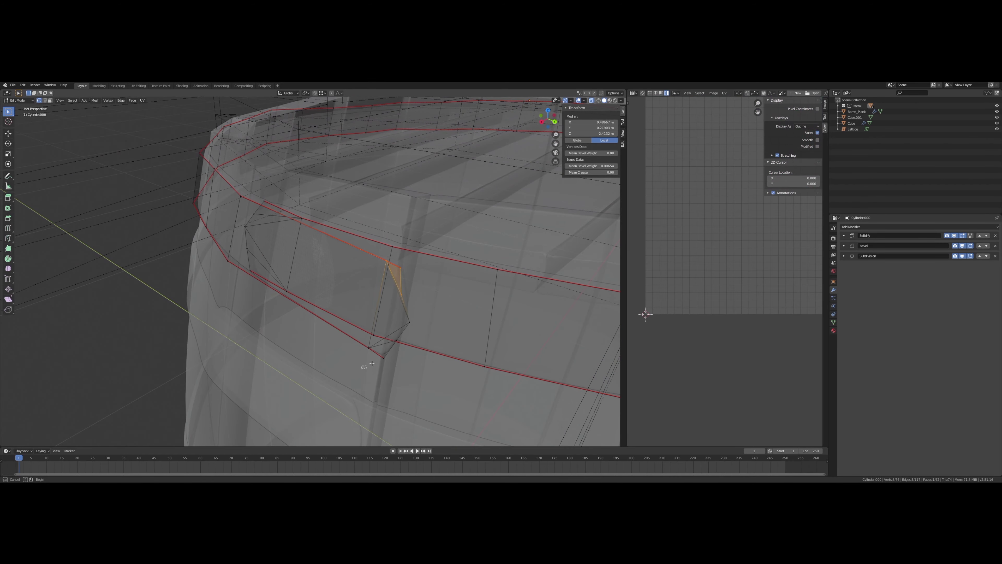
key(z)
click(298, 325)
middle_drag(298, 325, 392, 270)
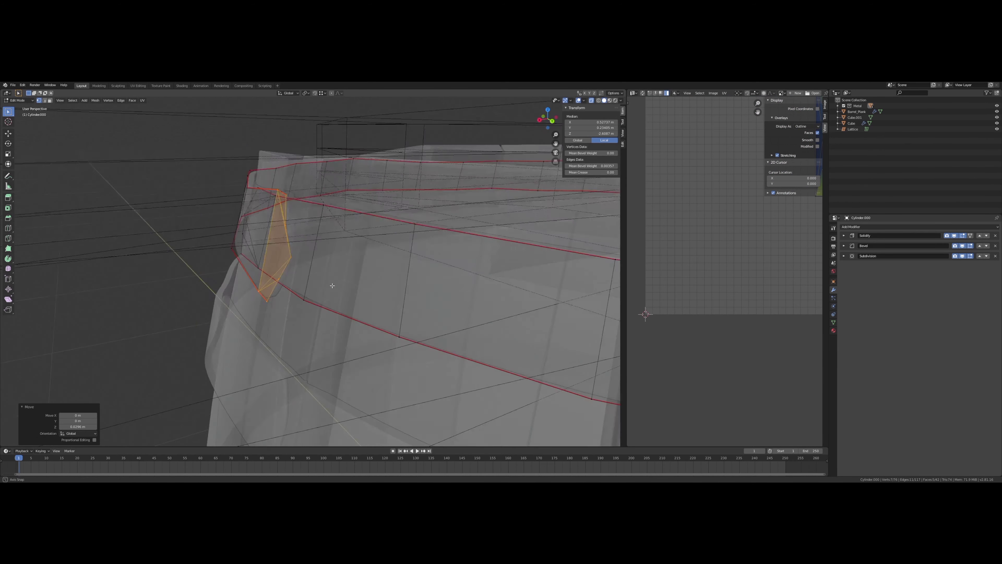
Step: Slide the tab vertices, shift them inward on X, and lower them on Z
mouse_move(369, 217)
middle_down()
mouse_move(373, 314)
mouse_move(300, 298)
mouse_move(342, 255)
mouse_move(331, 326)
mouse_move(395, 328)
mouse_move(365, 334)
middle_up()
click(366, 323)
click(351, 326)
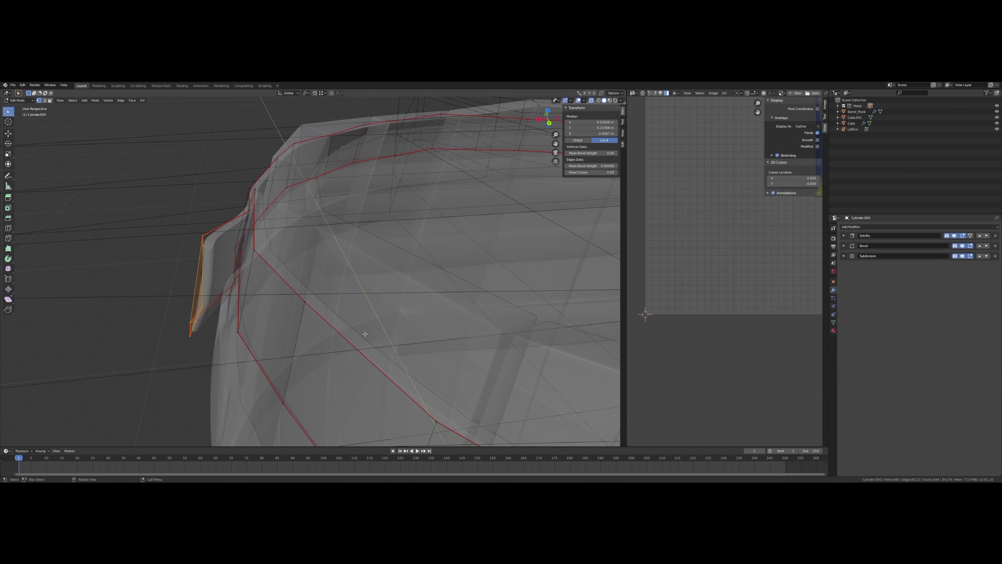
click(347, 285)
mouse_move(347, 285)
middle_down()
mouse_move(242, 253)
mouse_move(244, 237)
mouse_move(263, 228)
mouse_move(271, 279)
mouse_move(242, 303)
mouse_move(298, 262)
mouse_move(323, 296)
mouse_move(419, 322)
middle_up()
scroll(300, 272, up, 3)
key(g)
key(z)
click(244, 237)
Step: Select tab vertices and nudge one down against the planks
click(271, 279)
shift+click(241, 303)
click(324, 296)
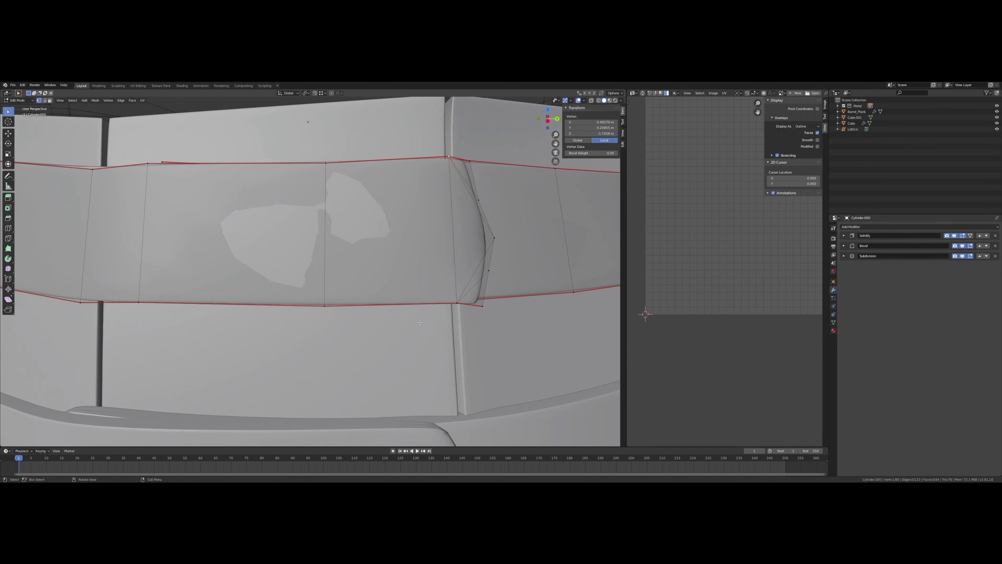
click(484, 292)
middle_drag(483, 292, 356, 254)
Step: Move the selected tab vertices a small amount along X
shift+click(273, 174)
key(g)
key(x)
click(273, 174)
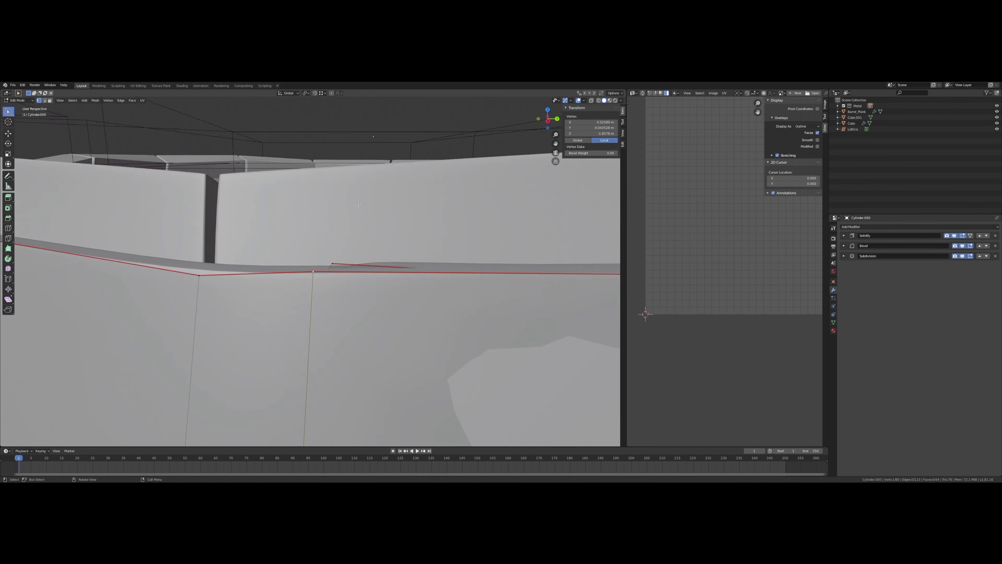
middle_drag(273, 174, 272, 301)
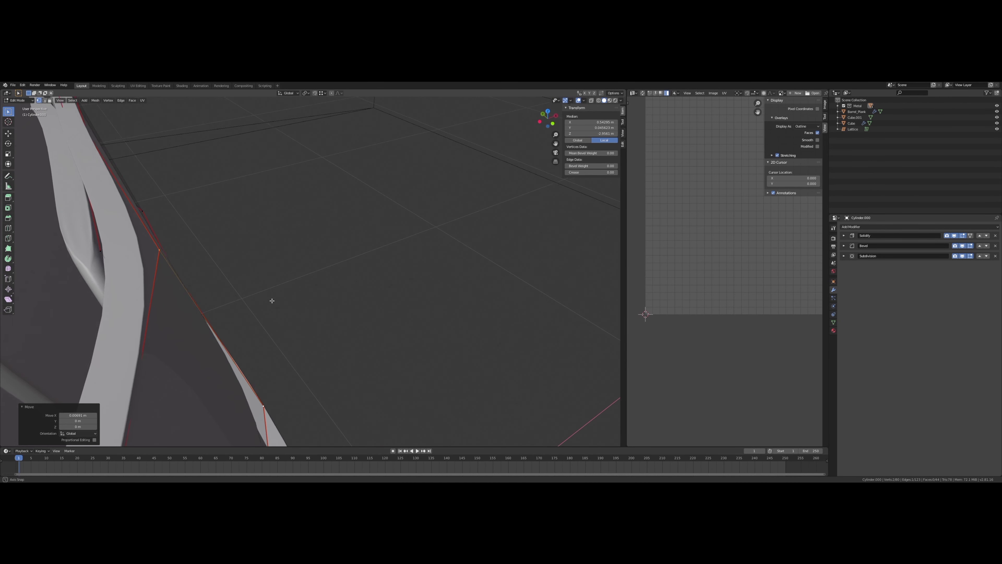
mouse_move(238, 230)
middle_down()
mouse_move(331, 325)
mouse_move(426, 326)
mouse_move(454, 280)
middle_up()
click(328, 329)
Step: Edge-slide a tab vertex and refine it with an X-constrained move
key(g)
key(x)
key(g)
key(g)
click(453, 328)
key(g)
key(x)
click(474, 328)
key(Tab)
Step: Make a final tab vertex adjustment and return the band to Object Mode
middle_drag(452, 349, 406, 293)
key(Tab)
scroll(406, 293, up, 4)
scroll(405, 293, up, 2)
scroll(405, 294, up, 2)
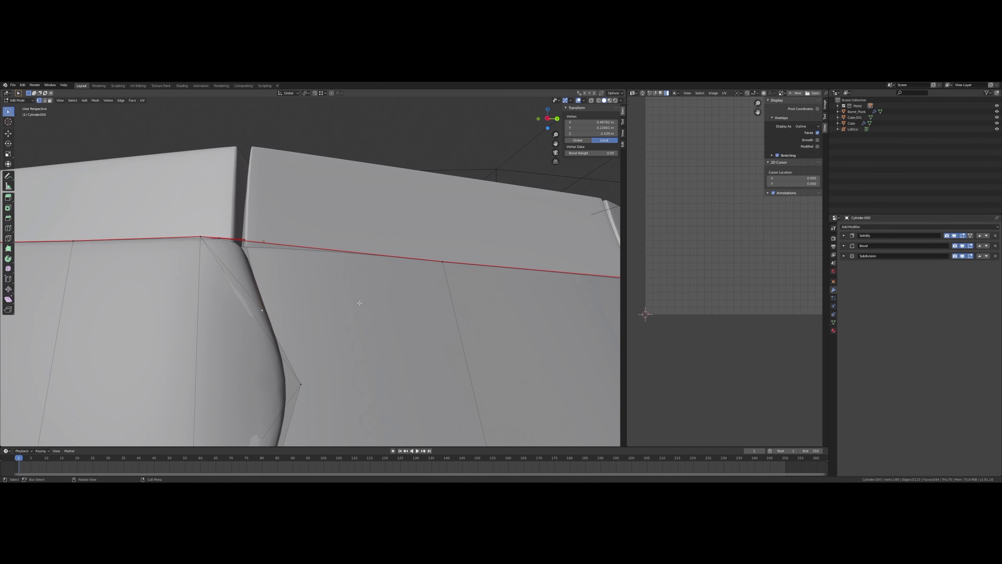
click(351, 336)
scroll(308, 346, up, 2)
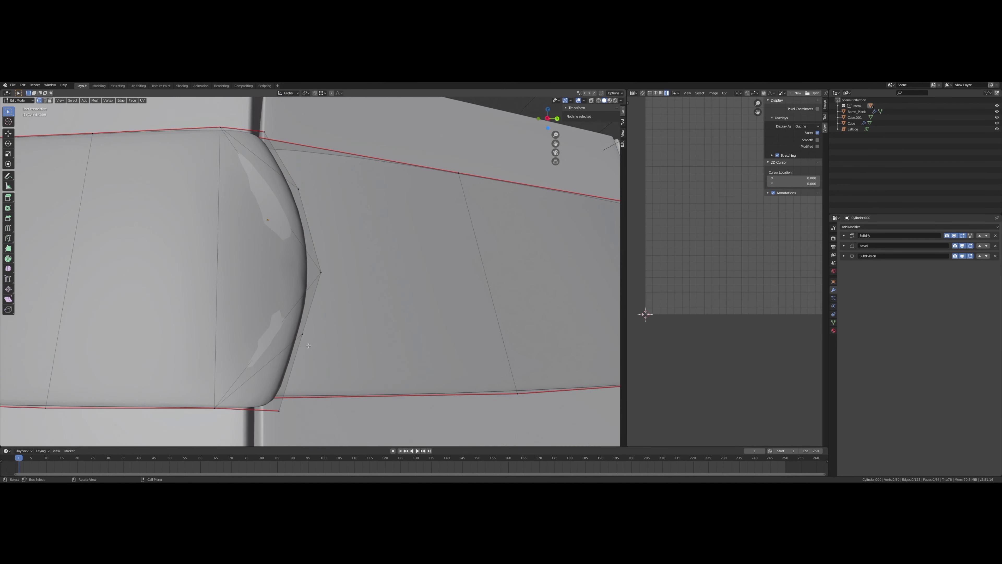
click(219, 393)
scroll(219, 392, down, 5)
key(Tab)
mouse_move(219, 392)
middle_down()
mouse_move(479, 378)
mouse_move(349, 362)
middle_up()
Step: Add a UV sphere beside the barrel and shrink it to rivet size
scroll(317, 323, up, 2)
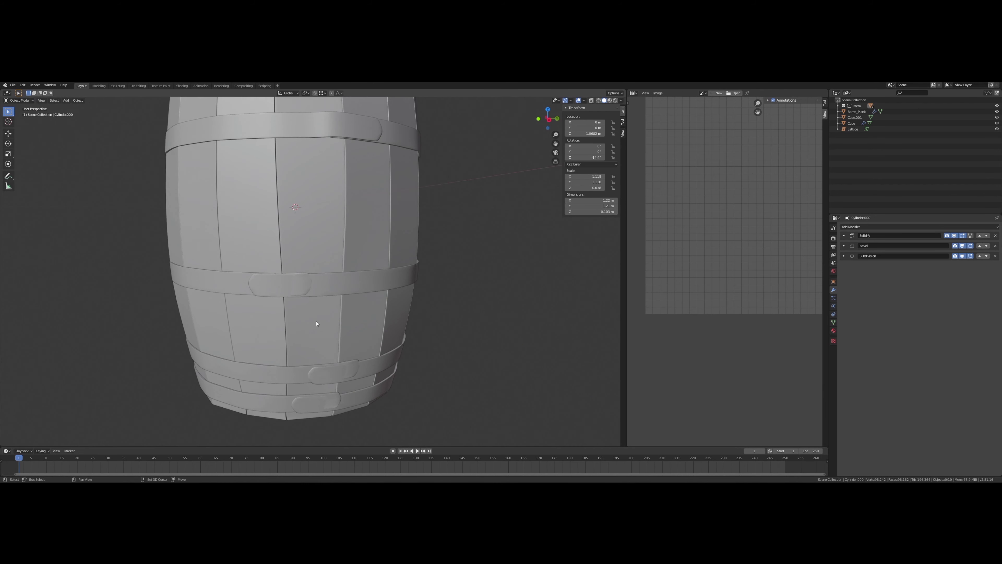
middle_drag(316, 323, 319, 313)
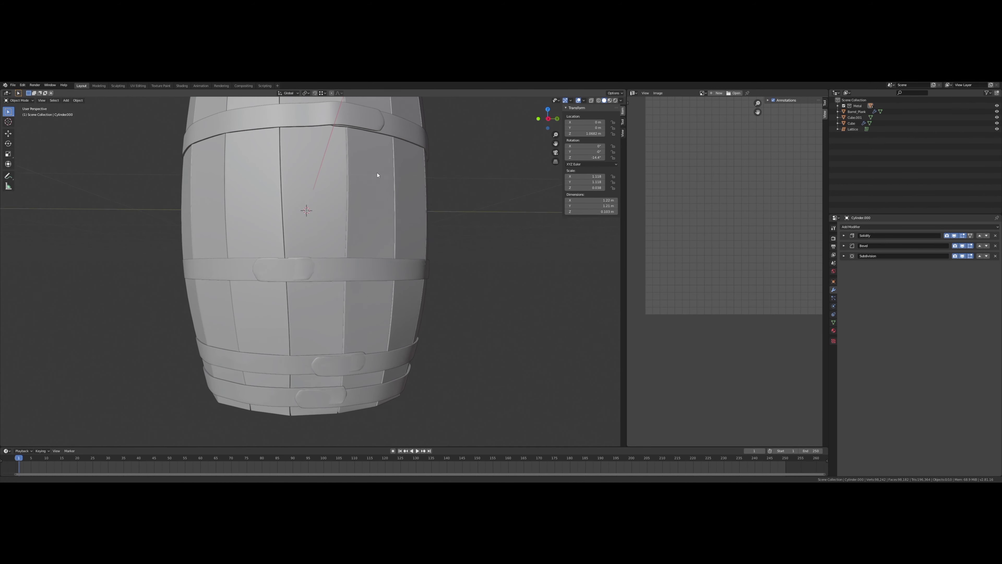
scroll(378, 175, down, 3)
mouse_move(378, 176)
middle_down()
mouse_move(369, 304)
mouse_move(368, 285)
middle_up()
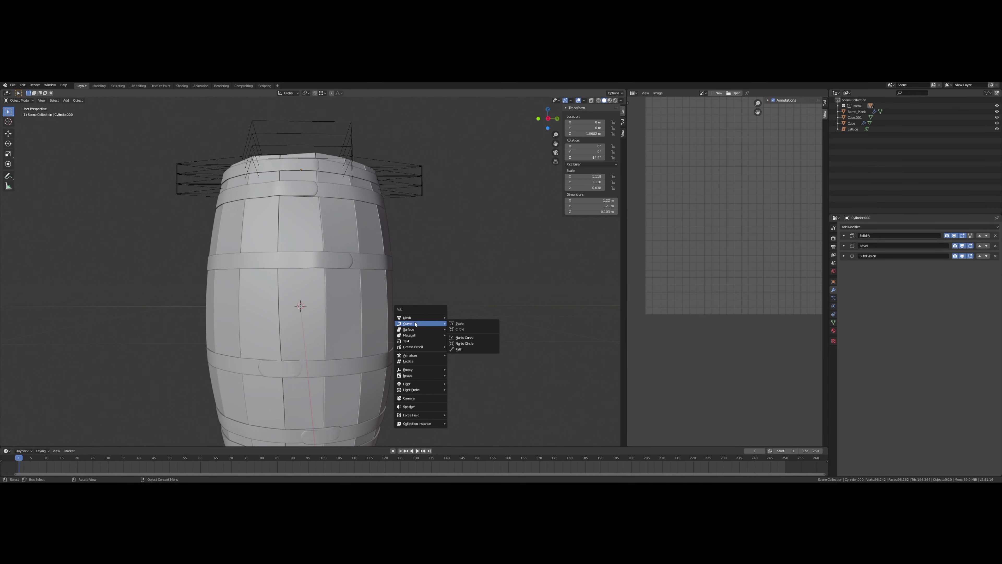
click(470, 336)
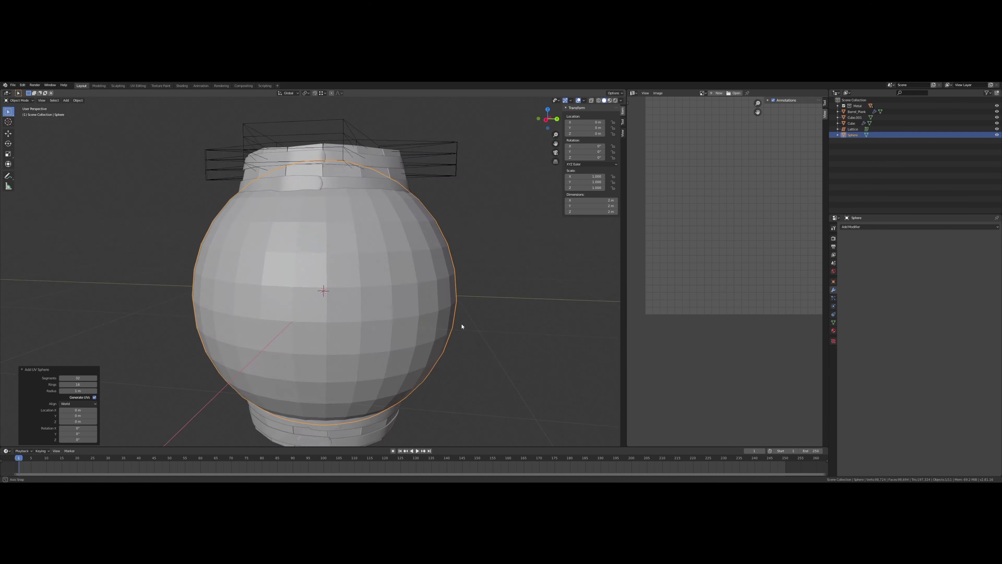
key(r)
key(s)
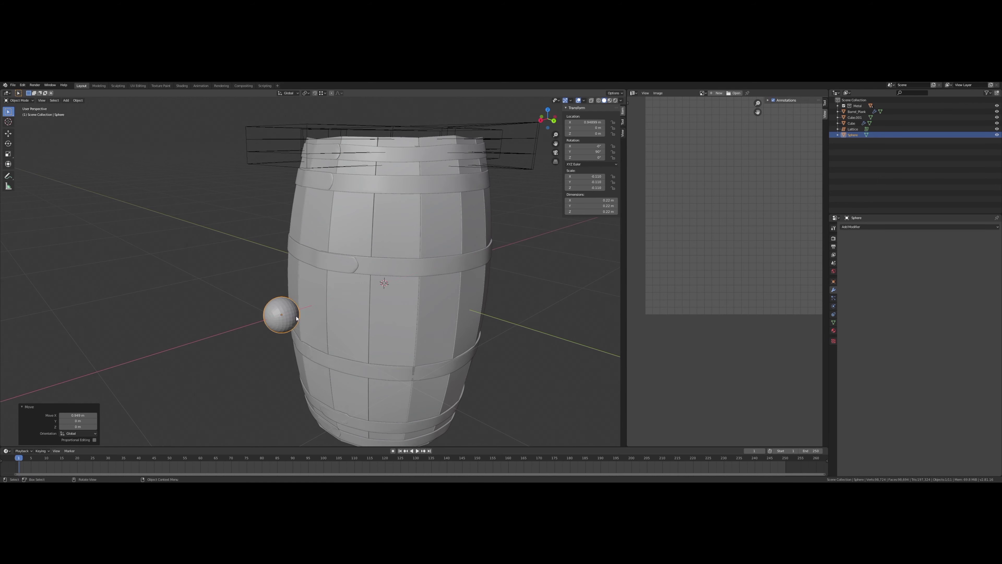
scroll(297, 318, up, 4)
middle_drag(297, 318, 277, 319)
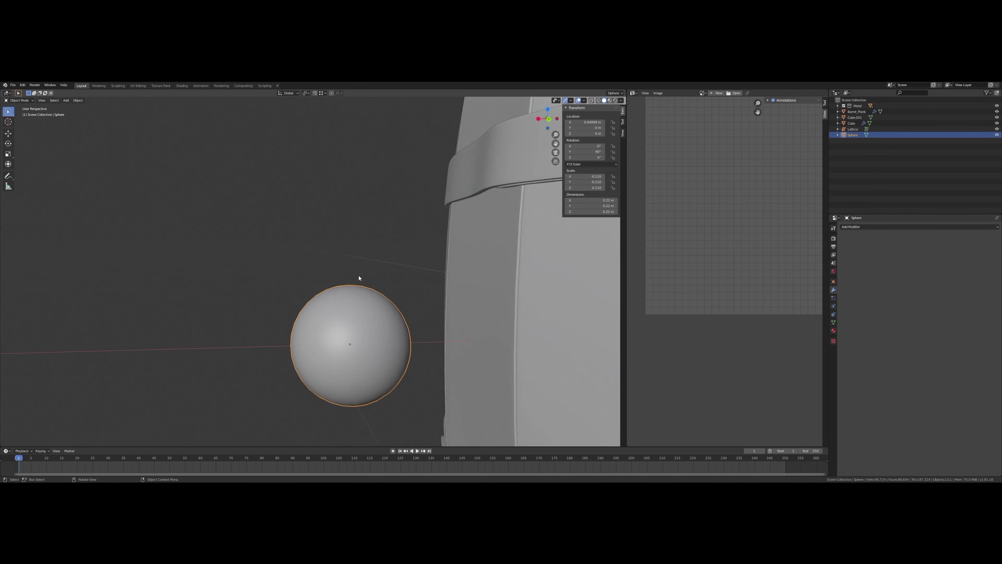
Step: Delete half the sphere's vertices in front view and squash the hemisphere flatter
key(Tab)
key(KP_Decimal)
key(KP_1)
key(alt+a)
drag(149, 396, 250, 207)
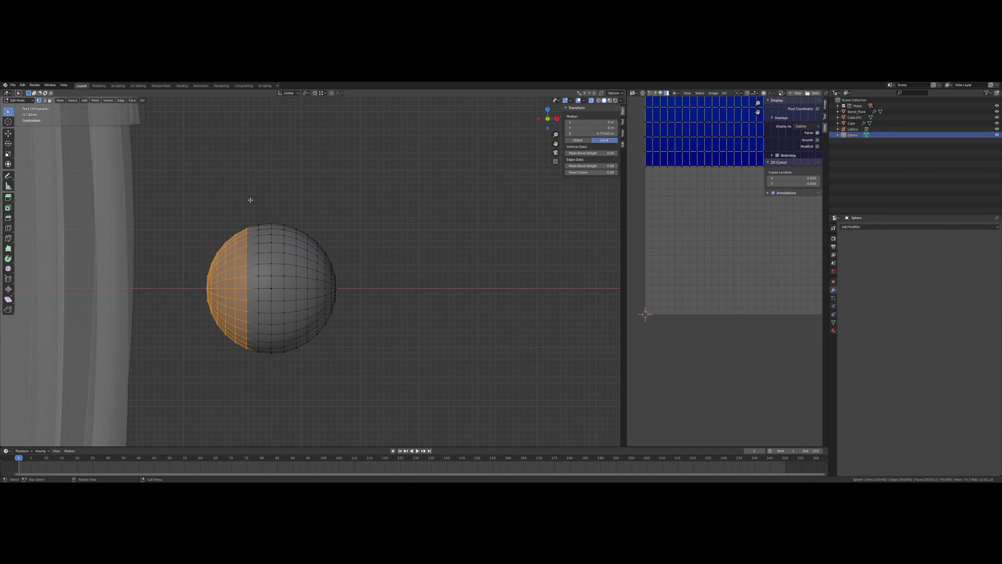
click(250, 236)
key(s)
mouse_move(250, 236)
middle_down()
mouse_move(356, 277)
mouse_move(327, 285)
mouse_move(285, 275)
mouse_move(311, 260)
middle_up()
key(Tab)
click(319, 271)
Step: Raise the rivet to band height along Z and enlarge it
scroll(297, 269, down, 5)
key(g)
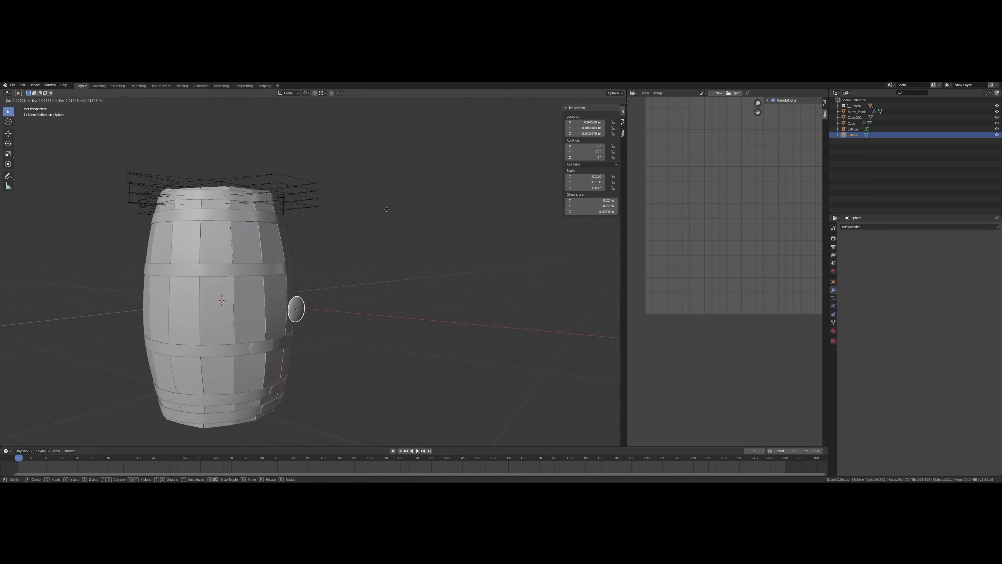
key(z)
click(440, 250)
key(KP_Decimal)
key(s)
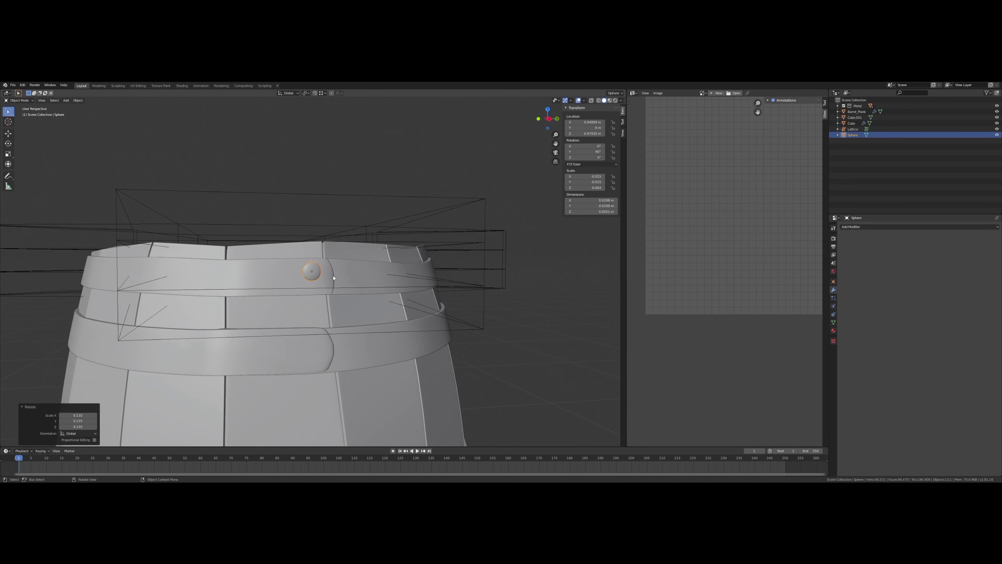
middle_drag(333, 278, 331, 286)
key(s)
click(506, 262)
Step: Slide the rivet along X and Z to seat it on the band surface
middle_drag(505, 261, 464, 256)
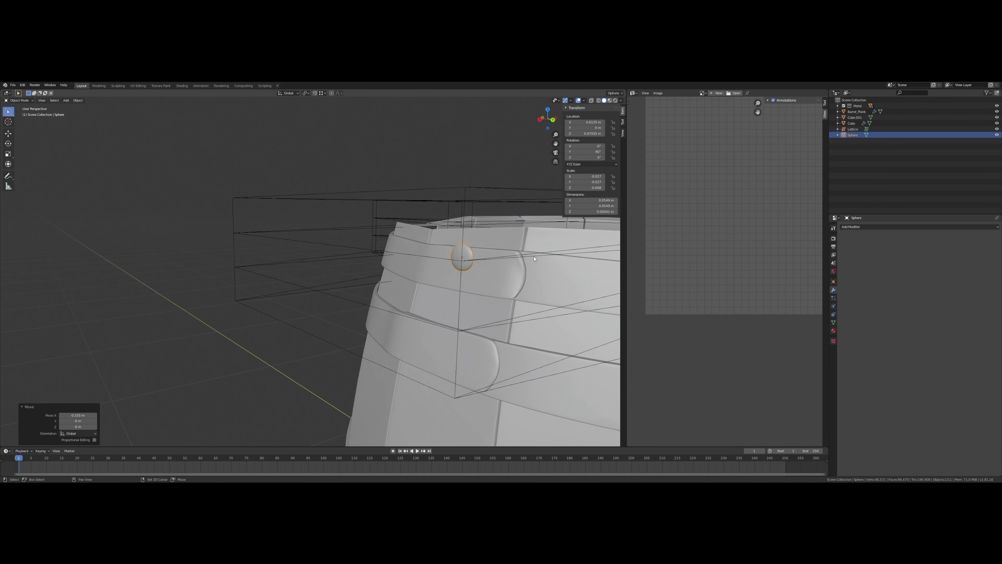
key(g)
key(x)
mouse_move(534, 259)
middle_down()
mouse_move(221, 266)
mouse_move(335, 290)
mouse_move(437, 282)
mouse_move(411, 277)
middle_up()
key(z)
click(214, 275)
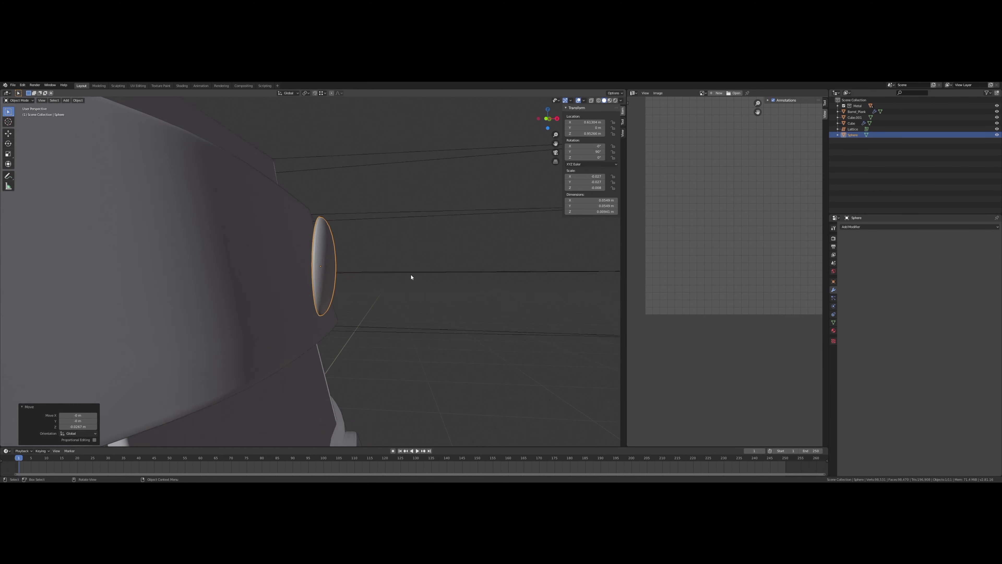
Step: Add a Displace modifier with a new texture, strength 0.1, direction Normal
click(907, 226)
click(934, 259)
middle_drag(584, 263, 617, 264)
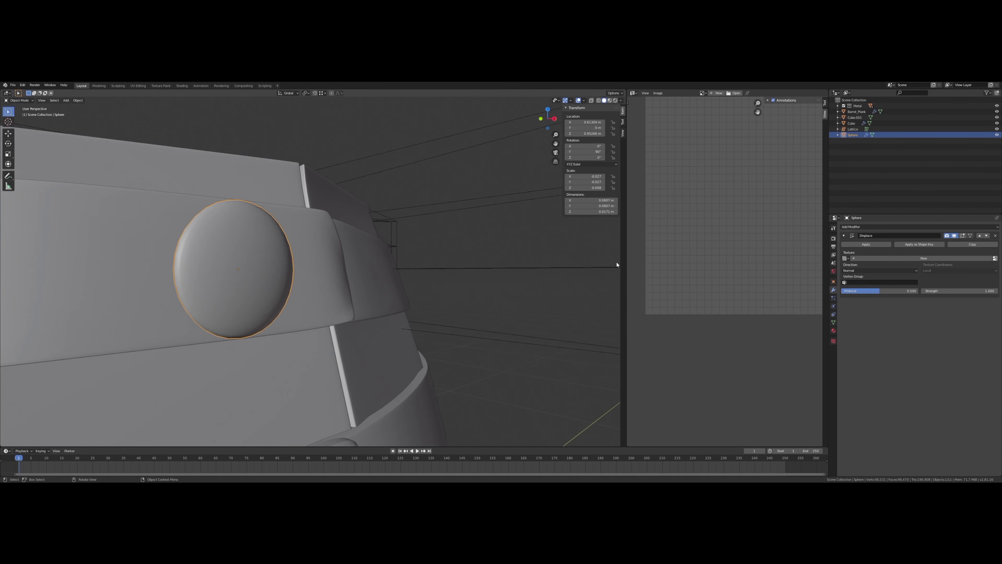
click(877, 267)
text(0.1)
key(Return)
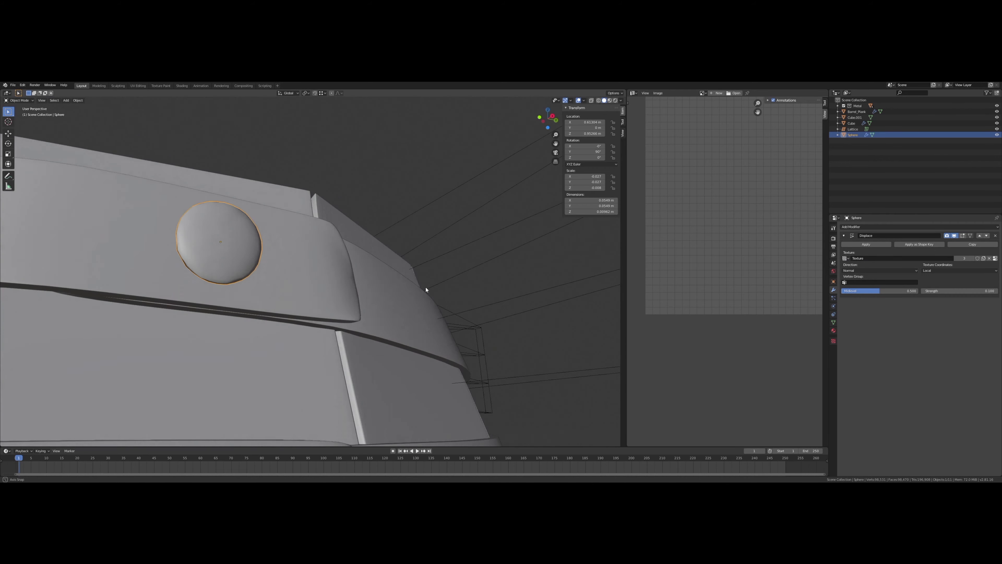
mouse_move(425, 287)
middle_down()
mouse_move(394, 316)
mouse_move(434, 300)
middle_up()
click(878, 278)
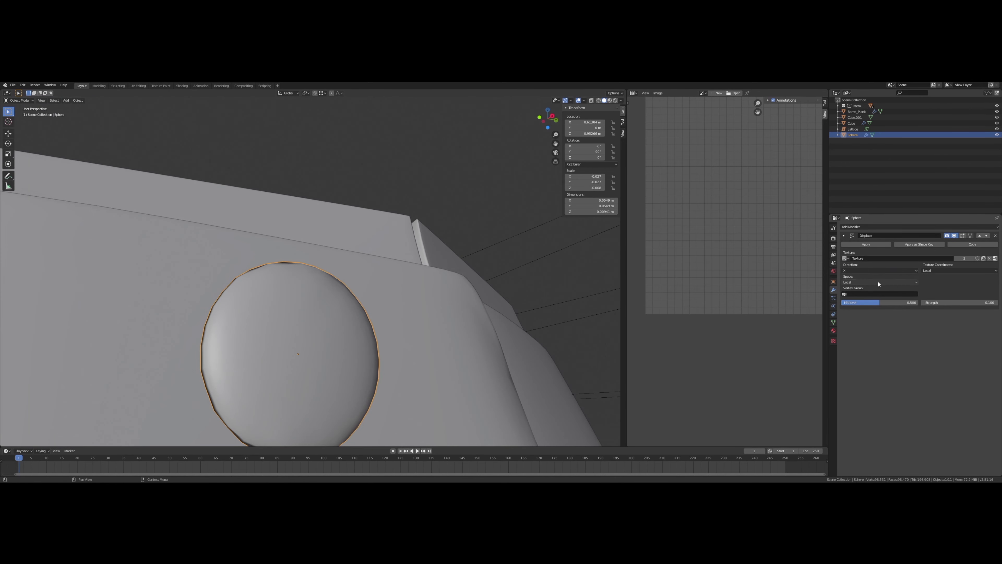
click(849, 296)
middle_drag(555, 346, 469, 342)
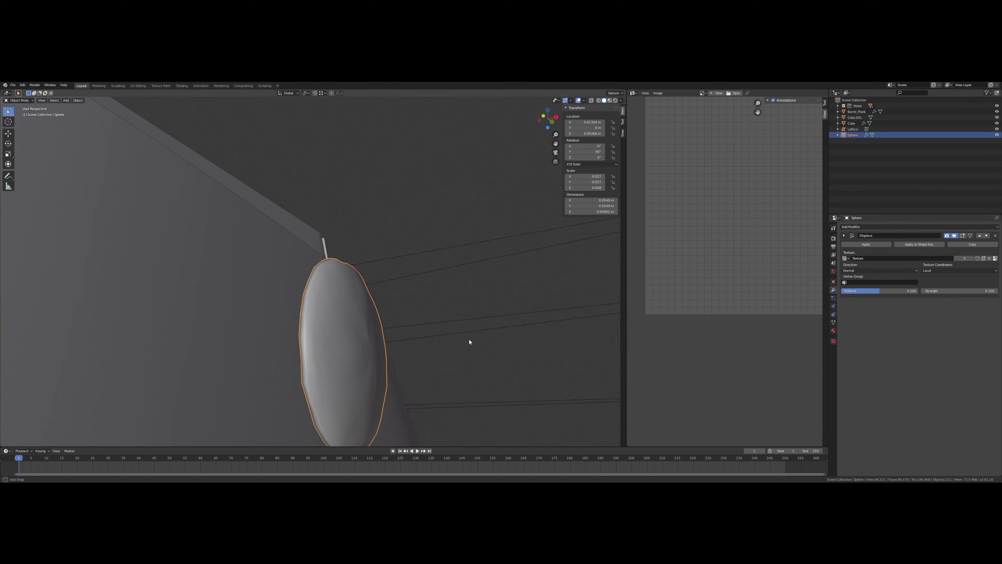
Step: Adjust the displacement strength and set the second Displace direction to X
click(925, 291)
mouse_move(469, 377)
middle_down()
mouse_move(425, 287)
mouse_move(385, 282)
middle_up()
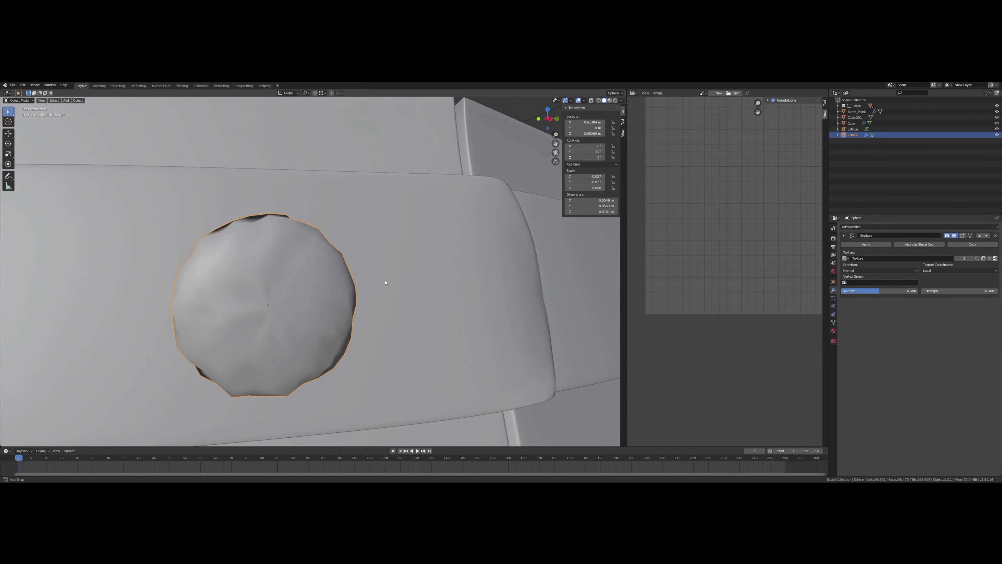
ctrl+scroll(881, 273, down, 1)
mouse_move(592, 294)
middle_down()
mouse_move(235, 317)
mouse_move(331, 264)
mouse_move(293, 284)
mouse_move(336, 283)
middle_up()
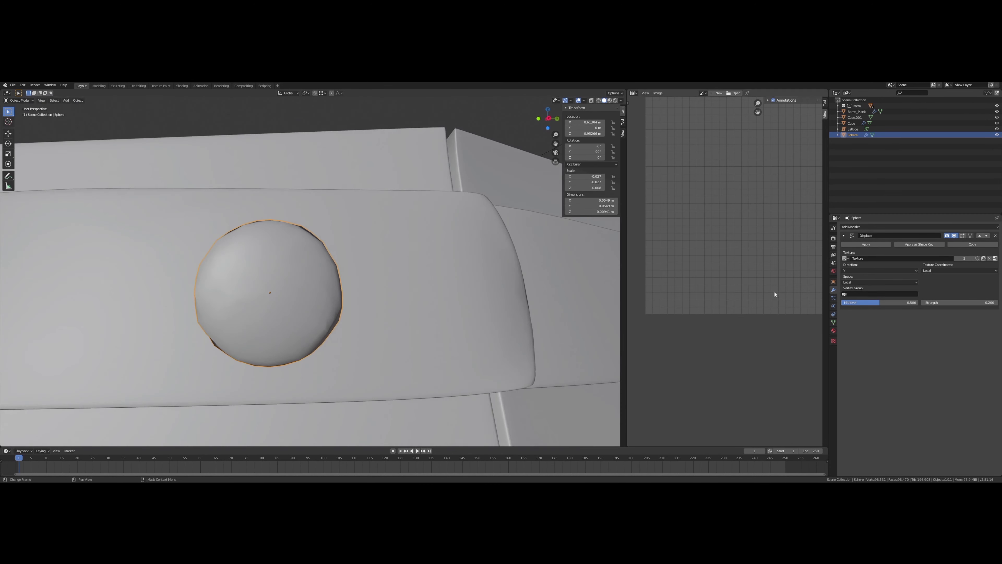
click(902, 360)
mouse_move(484, 331)
middle_down()
mouse_move(459, 280)
mouse_move(450, 307)
mouse_move(357, 334)
mouse_move(418, 298)
mouse_move(249, 300)
mouse_move(312, 154)
middle_up()
Step: Enable proportional editing on the rivet mesh and inspect its shape edge-on
key(Tab)
key(o)
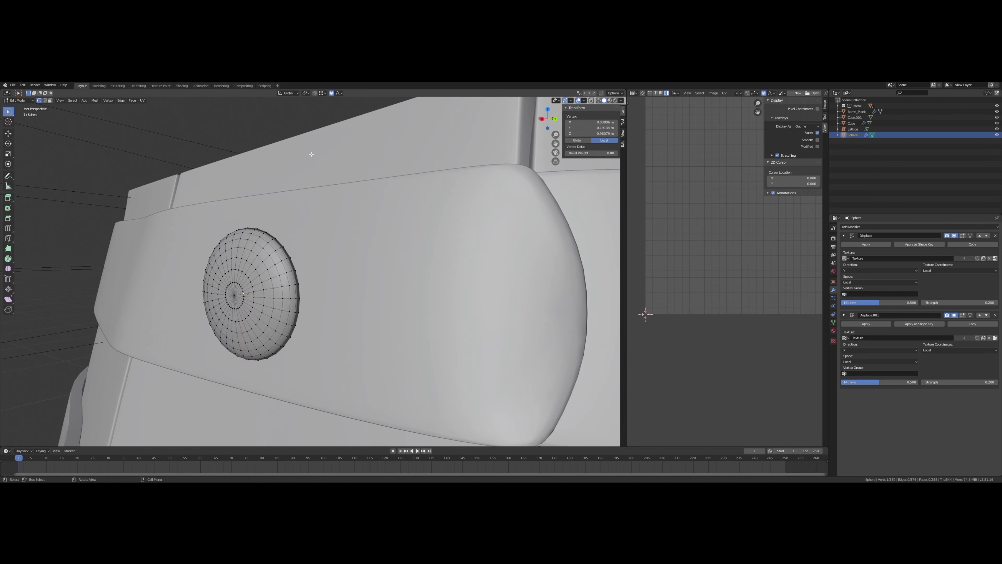
middle_drag(304, 262, 300, 330)
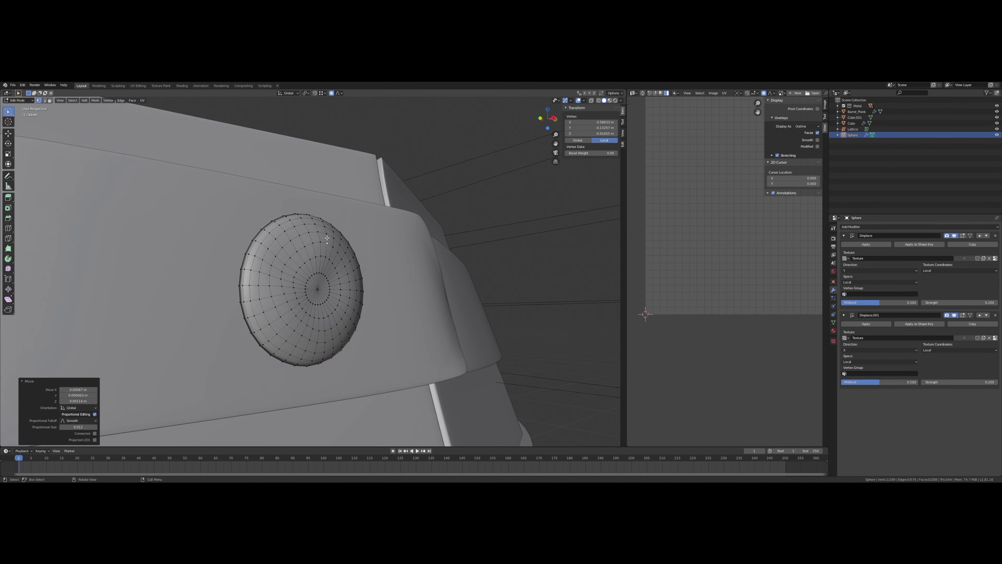
mouse_move(326, 237)
middle_down()
mouse_move(415, 296)
mouse_move(436, 269)
mouse_move(277, 315)
mouse_move(316, 328)
middle_up()
key(Tab)
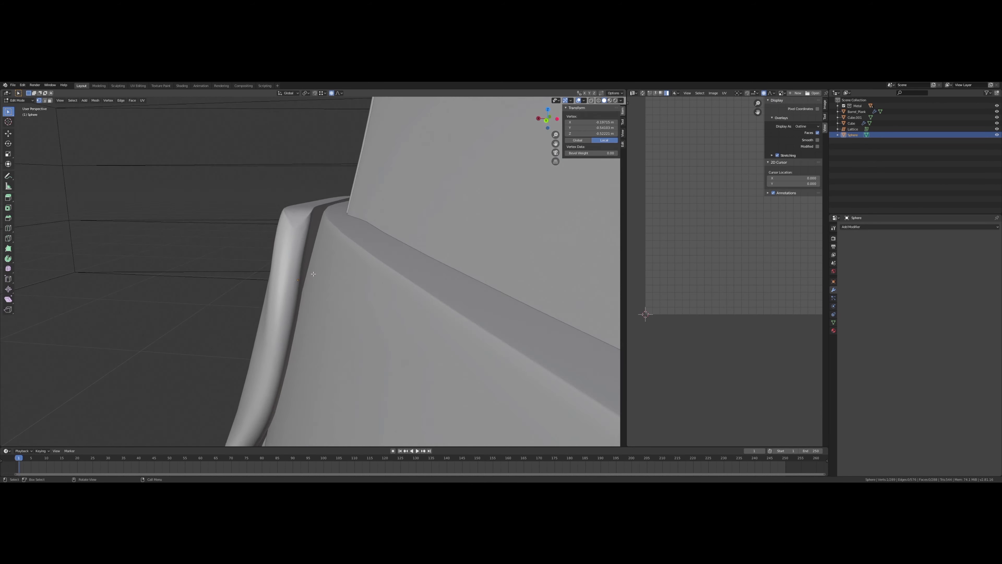
alt+click(286, 291)
middle_drag(286, 291, 272, 302)
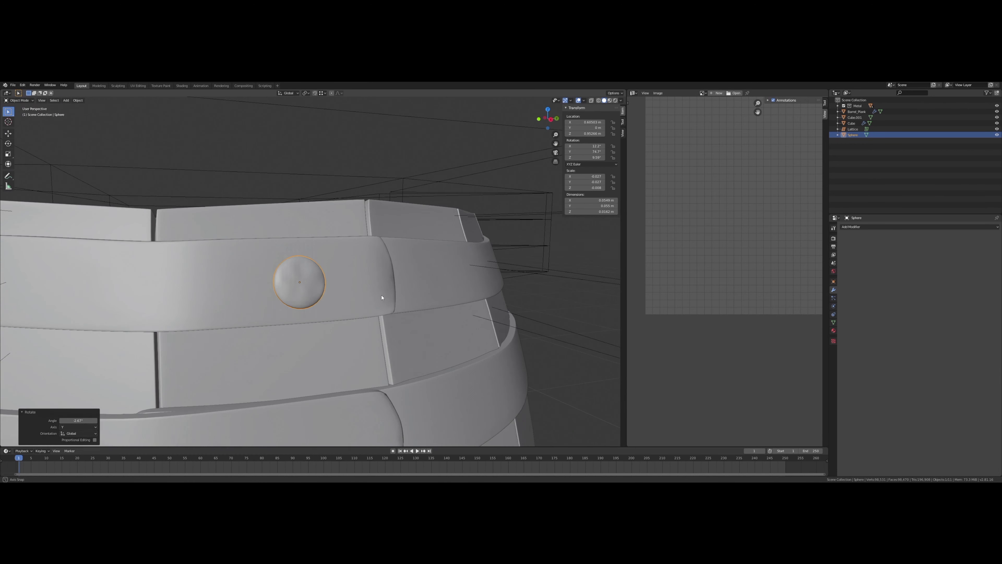
Step: Duplicate the flattened rivet and place the copy on the upper metal band
key(shift+d)
click(309, 295)
middle_drag(309, 295, 393, 281)
click(326, 94)
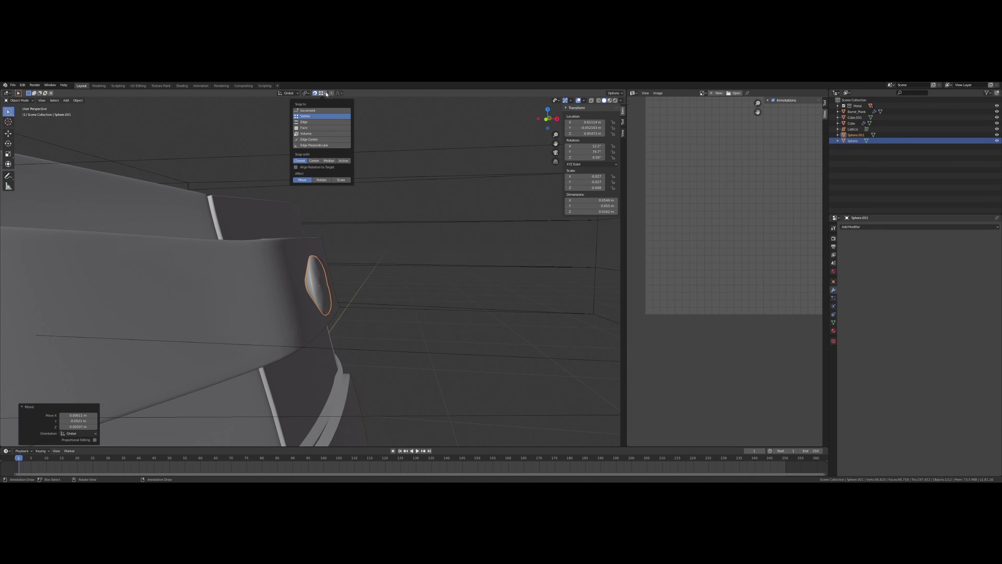
click(290, 261)
middle_drag(290, 261, 276, 263)
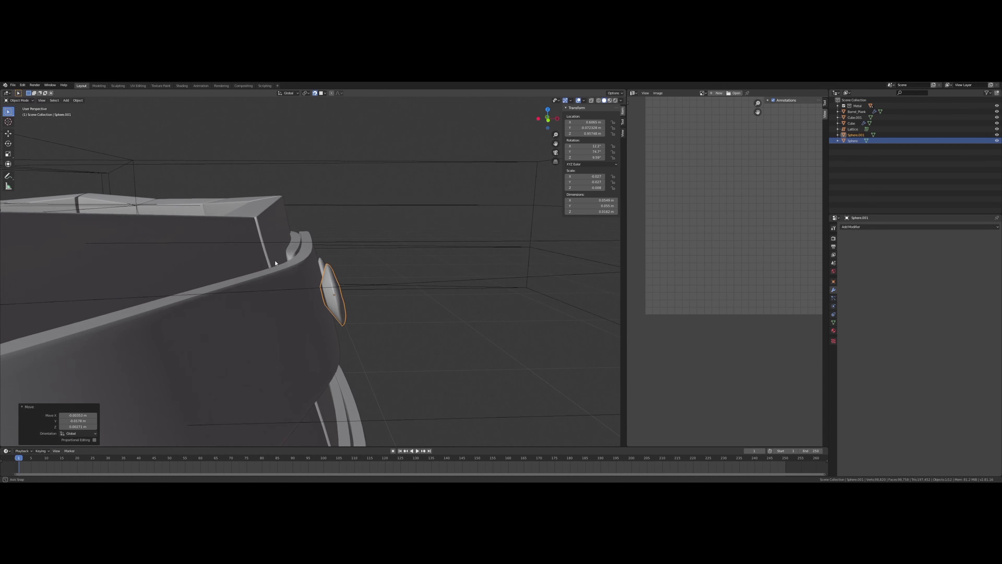
Step: Using Local orientation, move the rivet along its local Z and rotate it slightly about Z
click(299, 92)
click(292, 113)
mouse_move(294, 114)
middle_down()
mouse_move(448, 209)
mouse_move(225, 292)
mouse_move(526, 275)
middle_up()
click(433, 210)
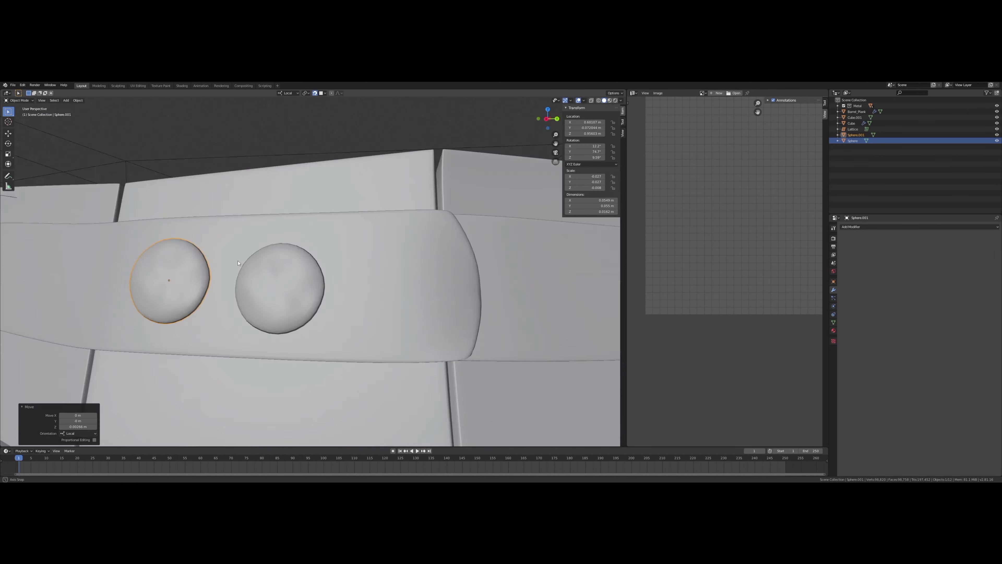
key(r)
key(z)
click(350, 286)
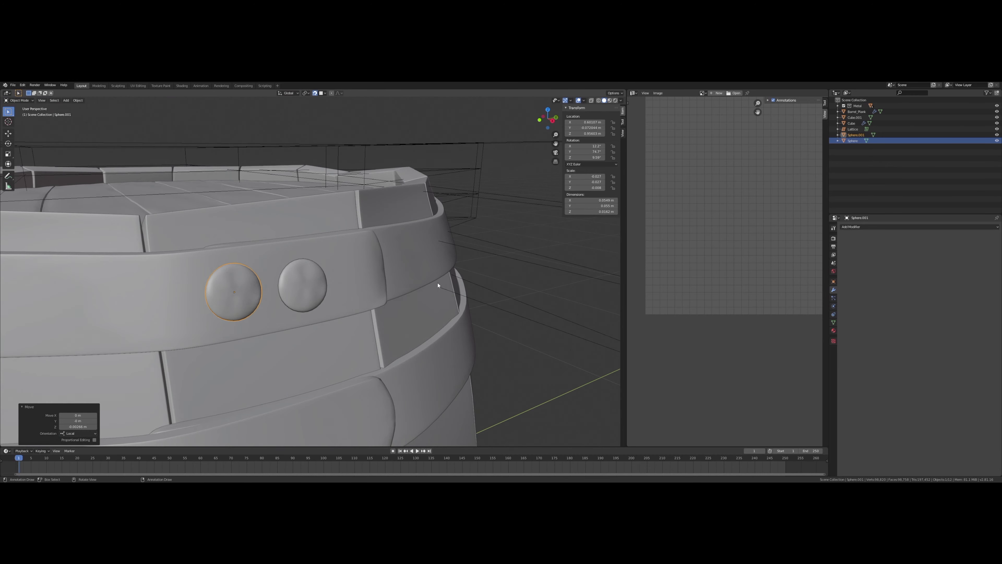
Step: Reposition the other rivet on the upper band, then select both rivets as a pair
mouse_move(488, 273)
middle_down()
mouse_move(429, 288)
mouse_move(355, 276)
mouse_move(336, 285)
mouse_move(310, 93)
middle_up()
scroll(355, 277, down, 3)
scroll(336, 284, up, 2)
click(311, 284)
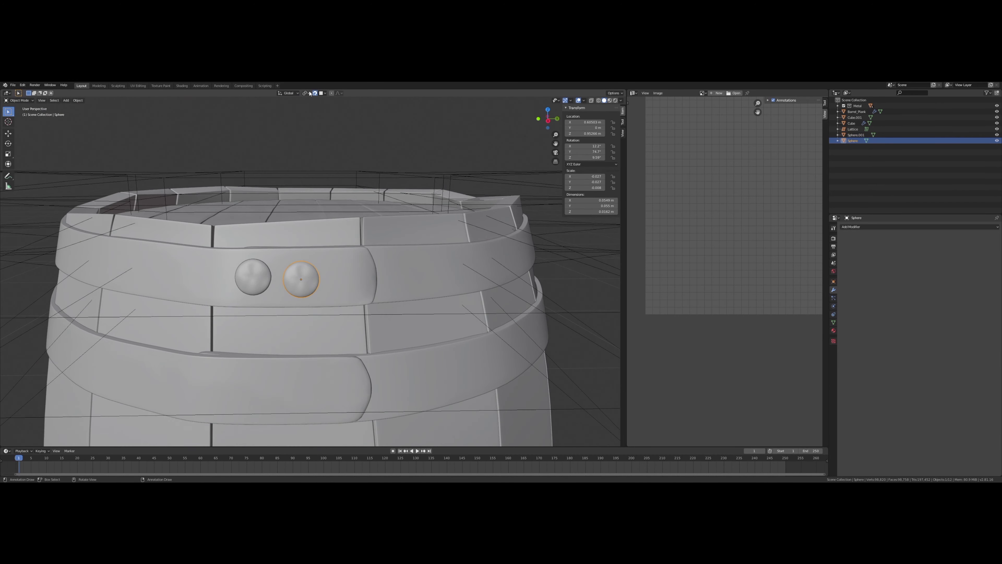
click(351, 218)
mouse_move(351, 218)
middle_down()
mouse_move(434, 244)
mouse_move(276, 272)
middle_up()
shift+click(272, 273)
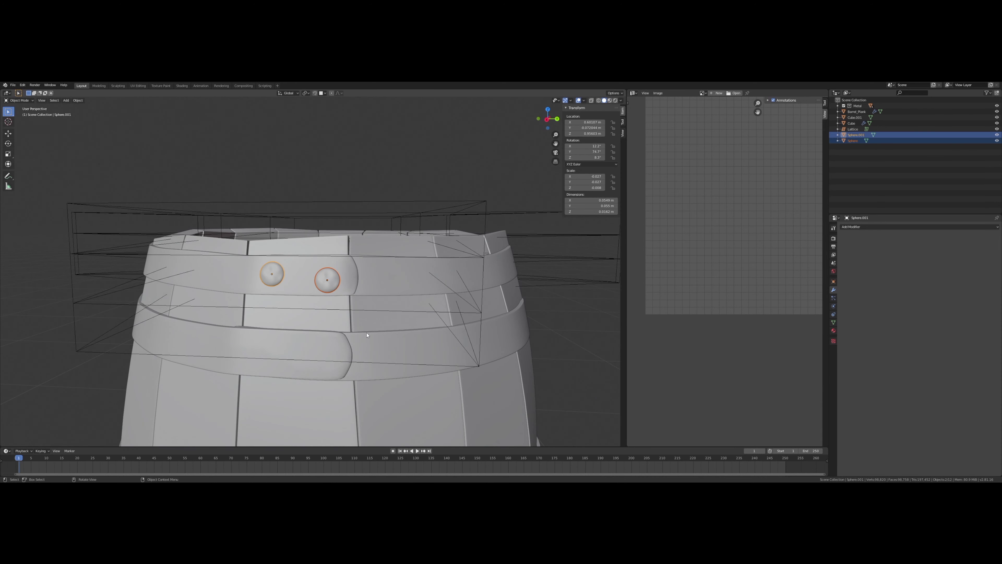
scroll(367, 335, down, 2)
mouse_move(357, 354)
middle_down()
mouse_move(284, 308)
mouse_move(365, 335)
mouse_move(261, 300)
middle_up()
scroll(273, 301, up, 3)
Step: Shift a copied rivet along X on the second band and rotate it about Z
click(385, 355)
key(g)
key(x)
click(272, 312)
key(r)
key(z)
scroll(260, 300, down, 4)
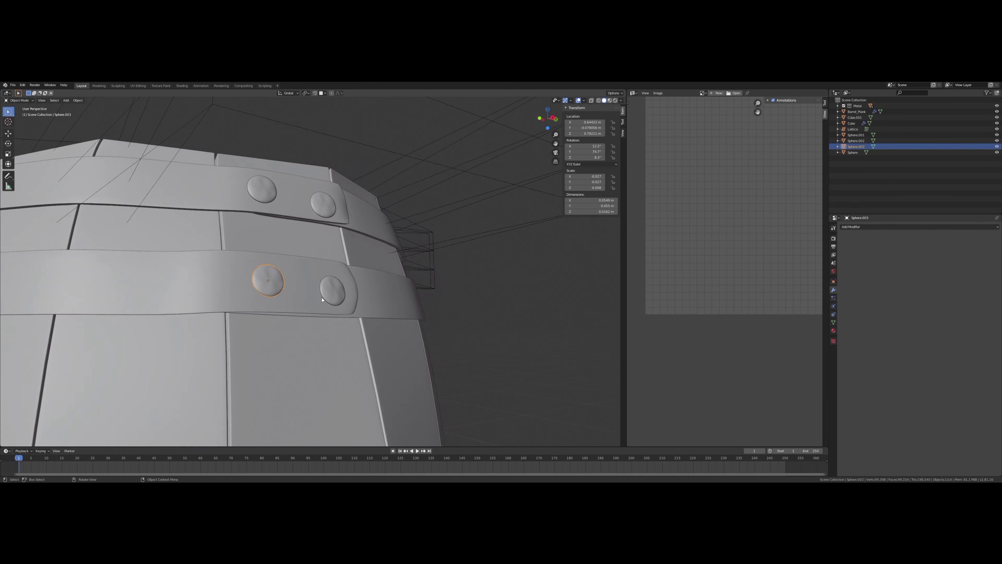
click(258, 294)
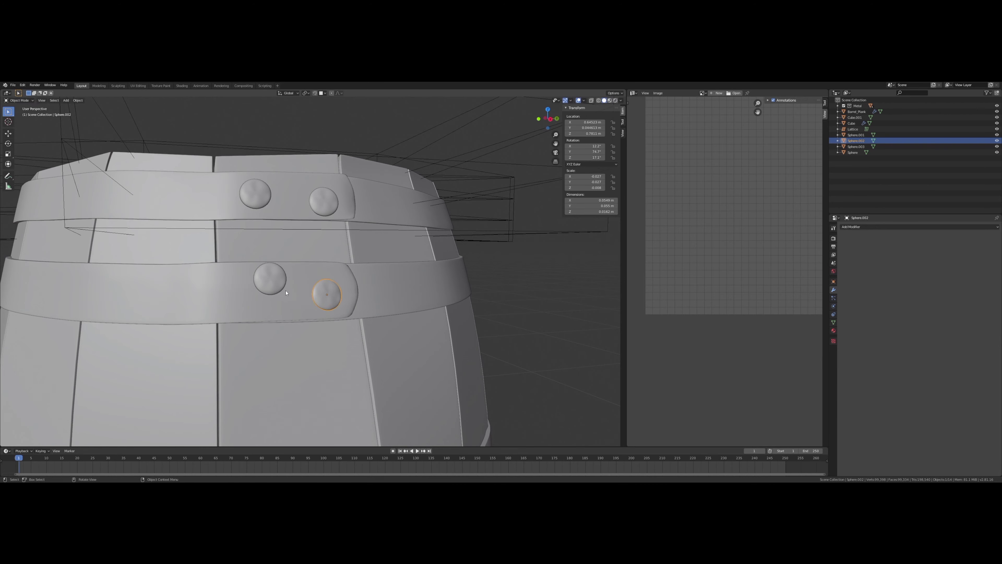
scroll(323, 301, up, 3)
Step: Tilt a second-band rivet flush, then move a pair of rivet copies along X onto the middle band
mouse_move(323, 301)
middle_down()
mouse_move(396, 239)
mouse_move(241, 287)
mouse_move(434, 300)
middle_up()
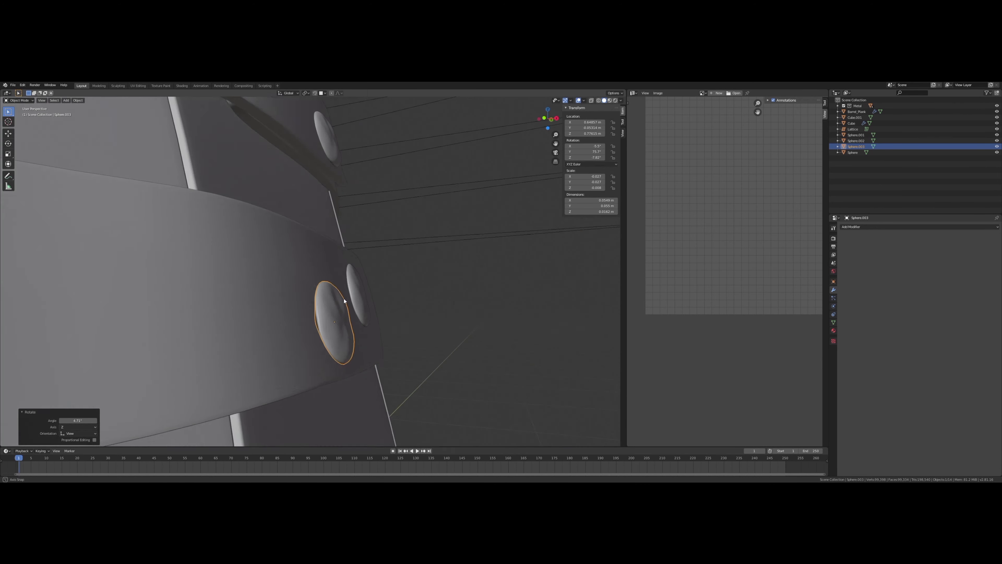
key(r)
click(492, 317)
middle_drag(492, 318, 436, 336)
scroll(436, 336, down, 3)
shift+click(307, 291)
middle_drag(375, 342, 376, 318)
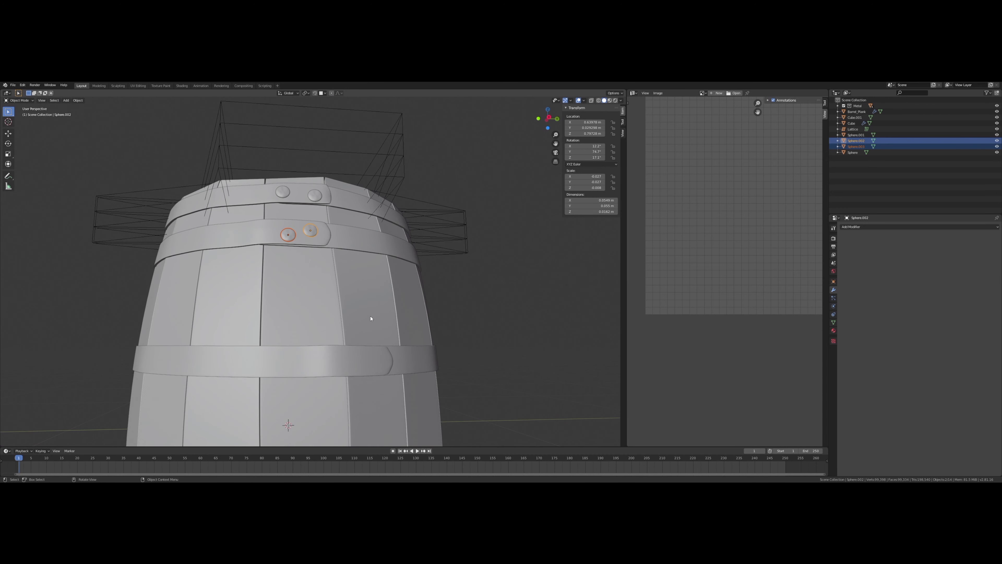
key(x)
click(380, 381)
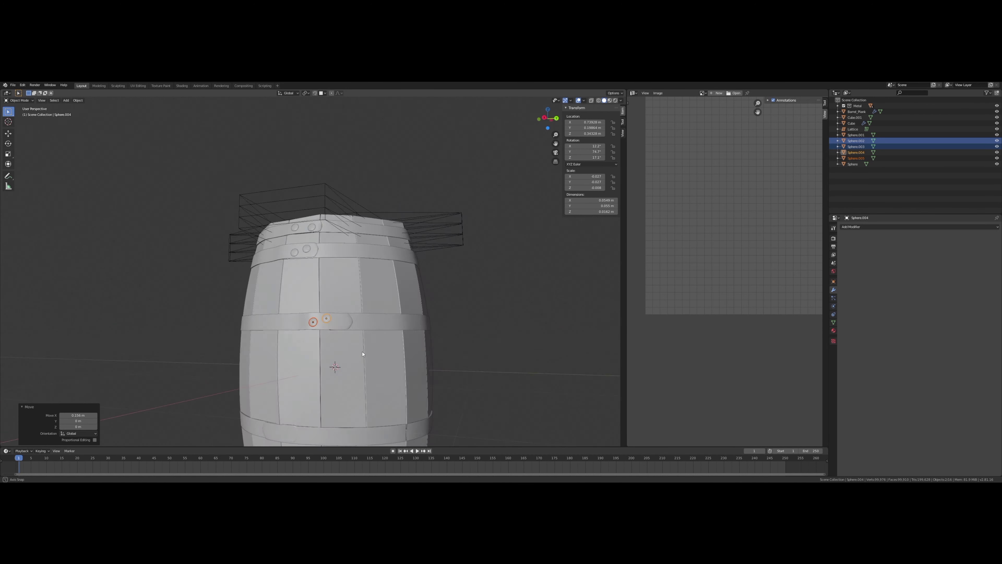
mouse_move(380, 381)
middle_down()
mouse_move(303, 315)
mouse_move(249, 376)
middle_up()
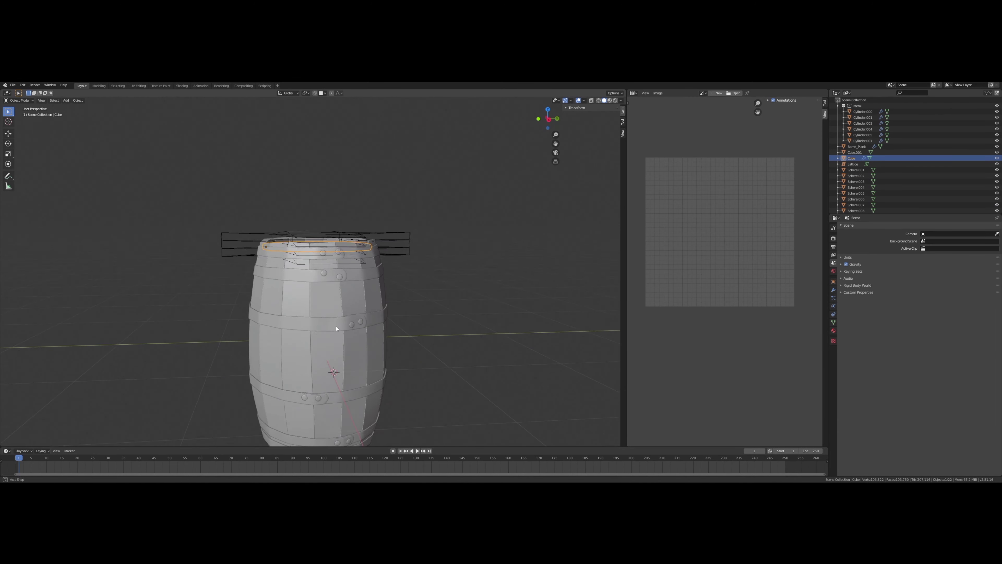
middle_drag(316, 177, 326, 284)
Step: Apply the Lattice modifier to the barrel and select the barrel's top cover
scroll(328, 266, up, 4)
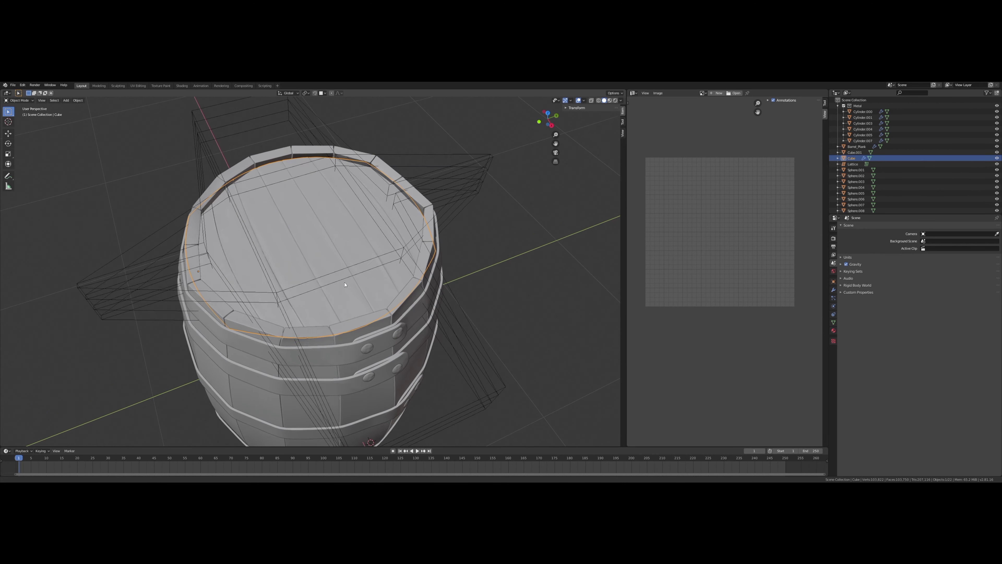
click(877, 289)
click(853, 163)
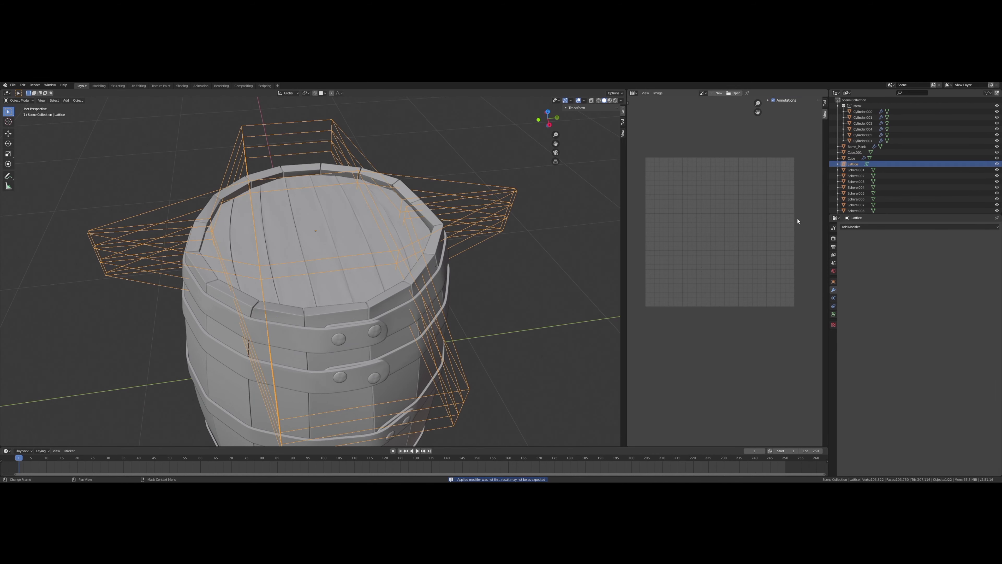
click(396, 208)
scroll(395, 209, down, 3)
scroll(396, 208, up, 2)
Step: Set the top cover's origin to its geometry and apply its scale
key(ctrl+a)
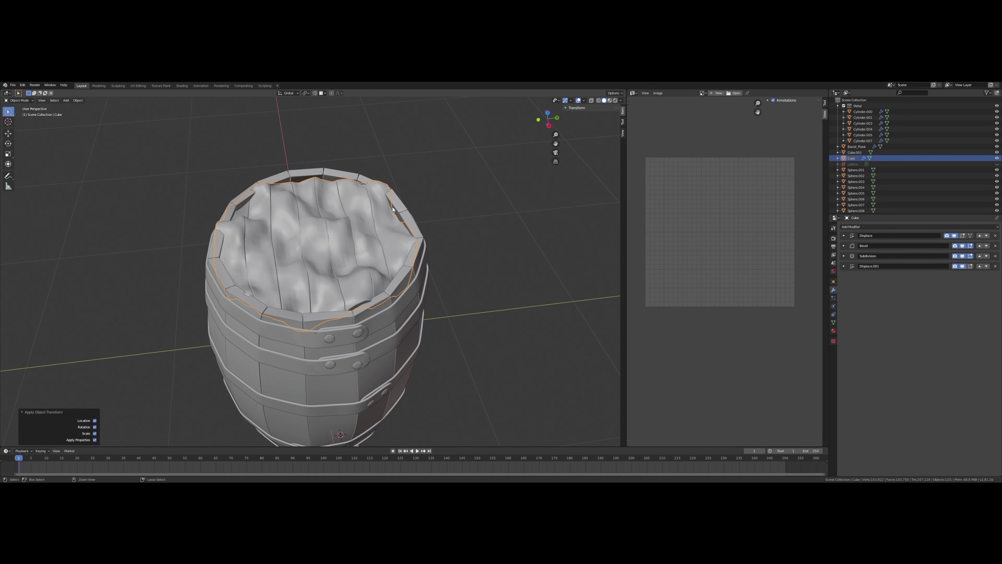
middle_drag(393, 210, 369, 203)
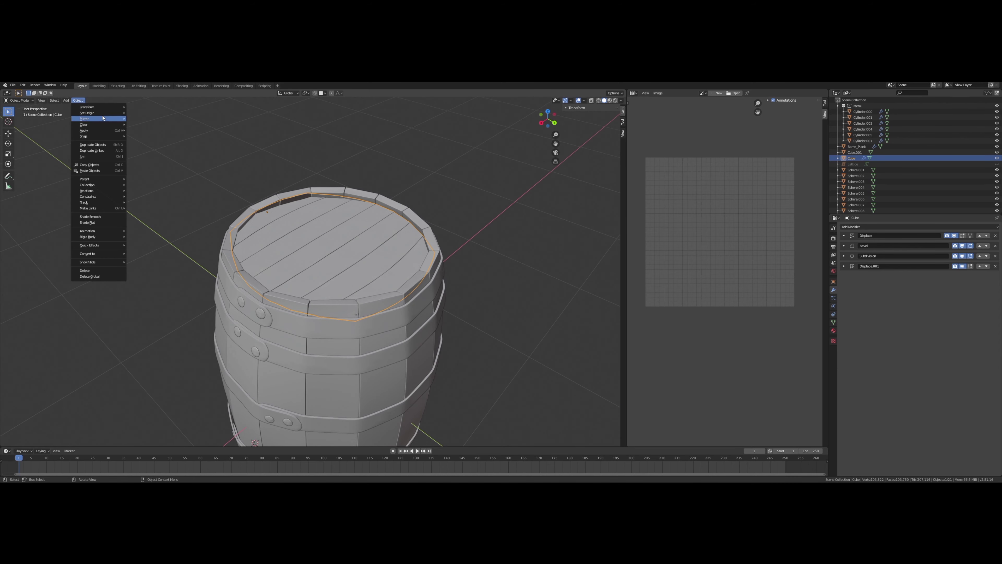
click(158, 119)
middle_drag(279, 167, 330, 174)
scroll(330, 175, up, 3)
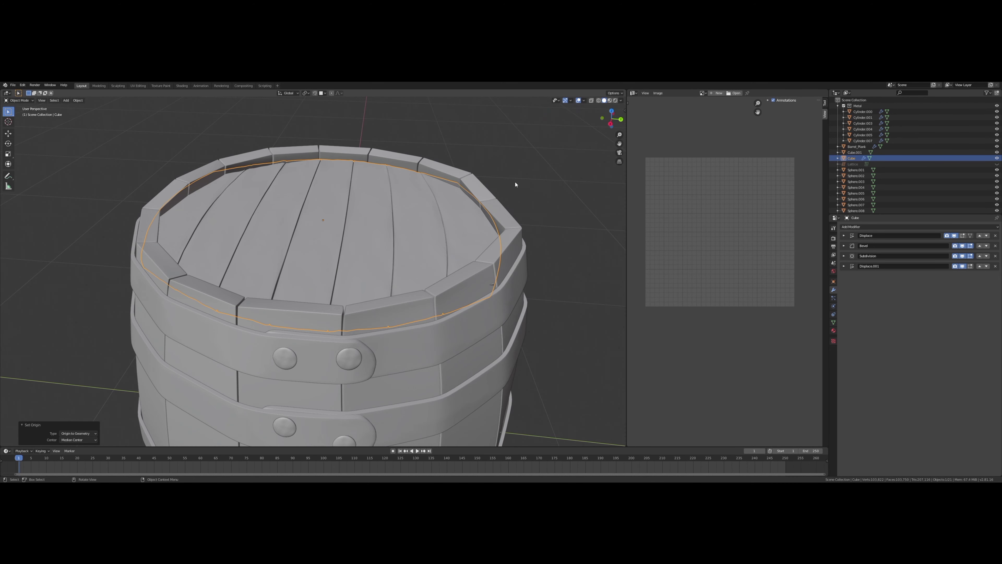
middle_drag(399, 185, 373, 192)
key(ctrl+a)
click(372, 190)
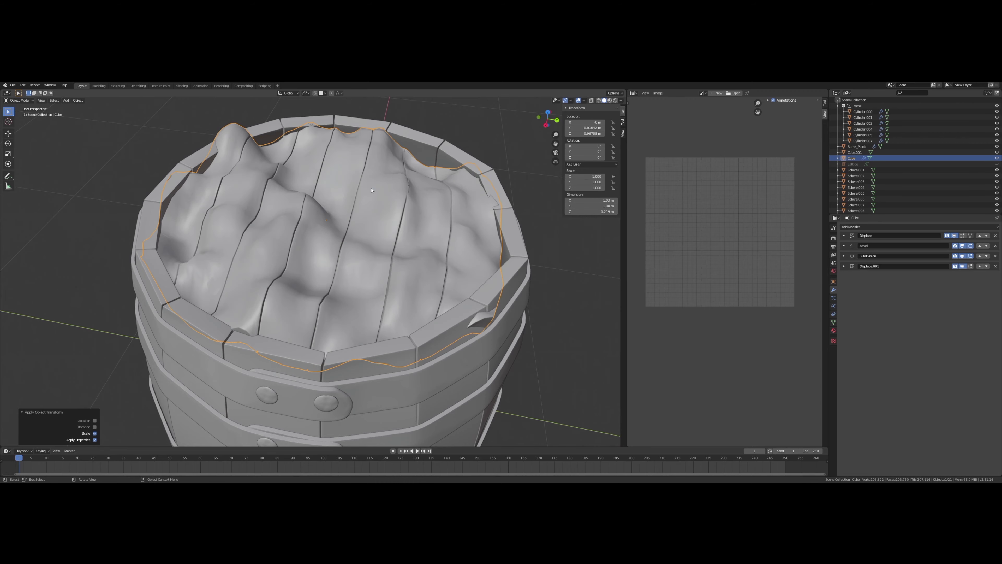
Step: Hide Displace.001 in the viewport, apply all transforms to the top, and rotate it about Z
click(963, 266)
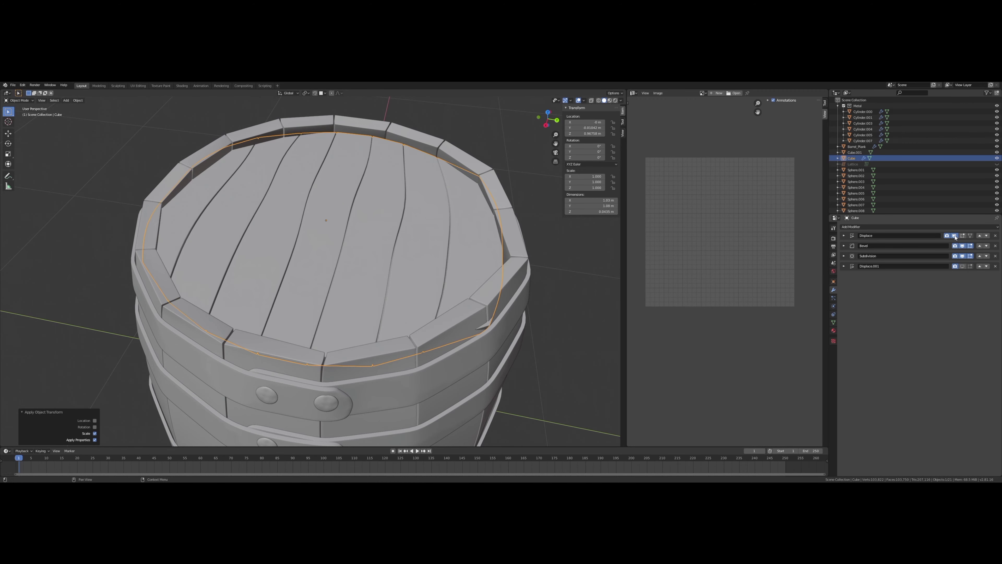
mouse_move(339, 237)
middle_down()
mouse_move(347, 246)
mouse_move(397, 231)
mouse_move(377, 212)
middle_up()
key(ctrl+a)
click(348, 255)
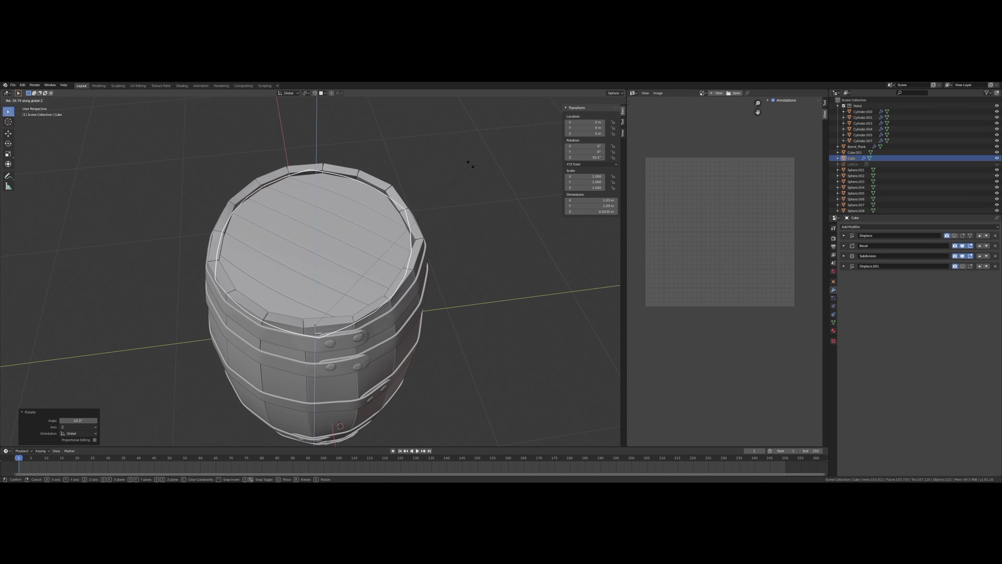
click(470, 164)
mouse_move(469, 164)
middle_down()
mouse_move(472, 206)
mouse_move(503, 190)
mouse_move(454, 194)
middle_up()
key(r)
Step: In top view with X-ray in Edit Mode, nudge the first lid rim vertices
key(KP_7)
key(Tab)
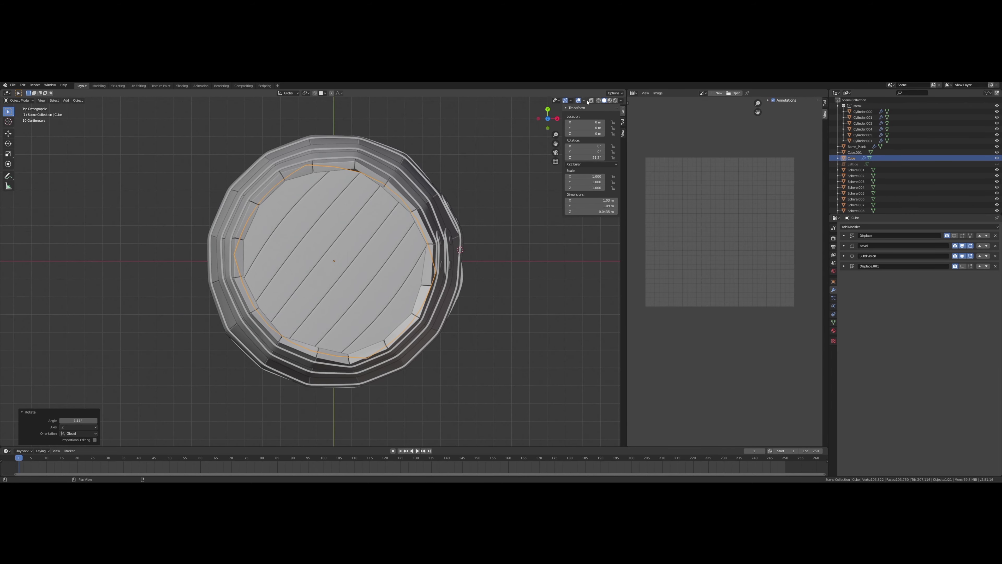
key(alt+z)
scroll(356, 178, up, 4)
key(alt+a)
scroll(334, 170, up, 2)
shift+click(334, 169)
shift+scroll(356, 178, up, 5)
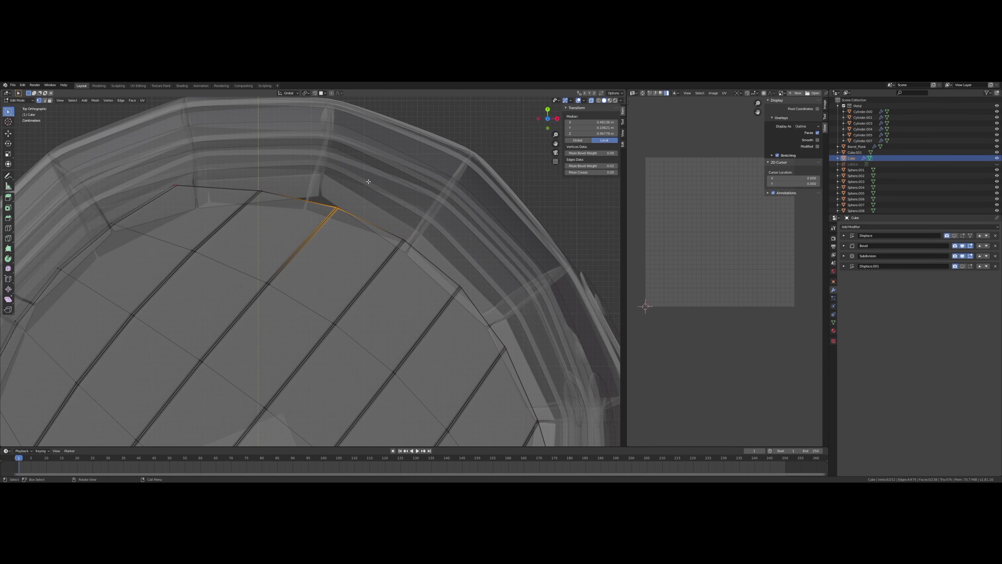
click(457, 203)
shift+middle_drag(434, 205, 453, 199)
click(223, 187)
key(g)
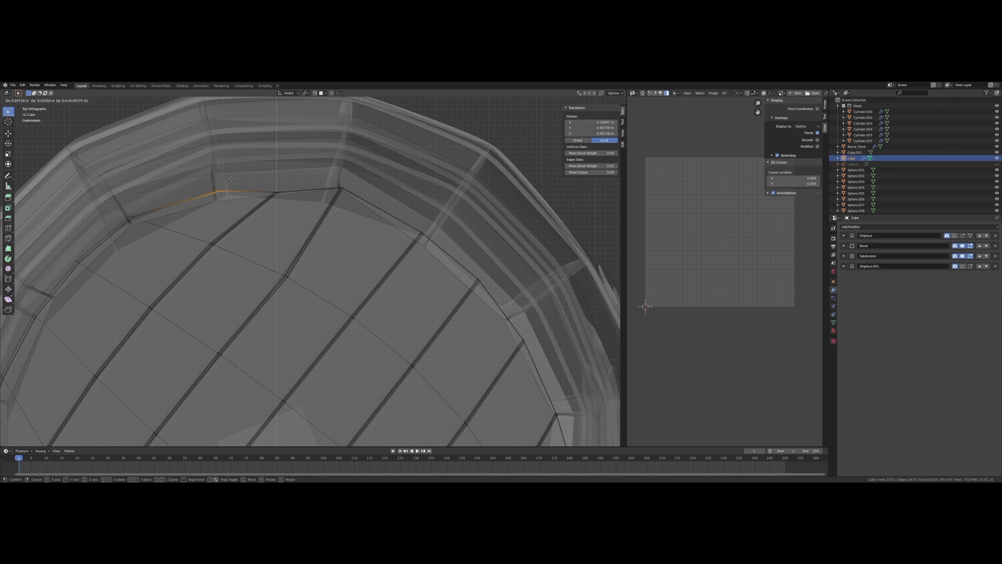
click(229, 183)
Step: Pull more lid rim vertices outward to meet the barrel's inner wall
shift+middle_drag(229, 183, 263, 168)
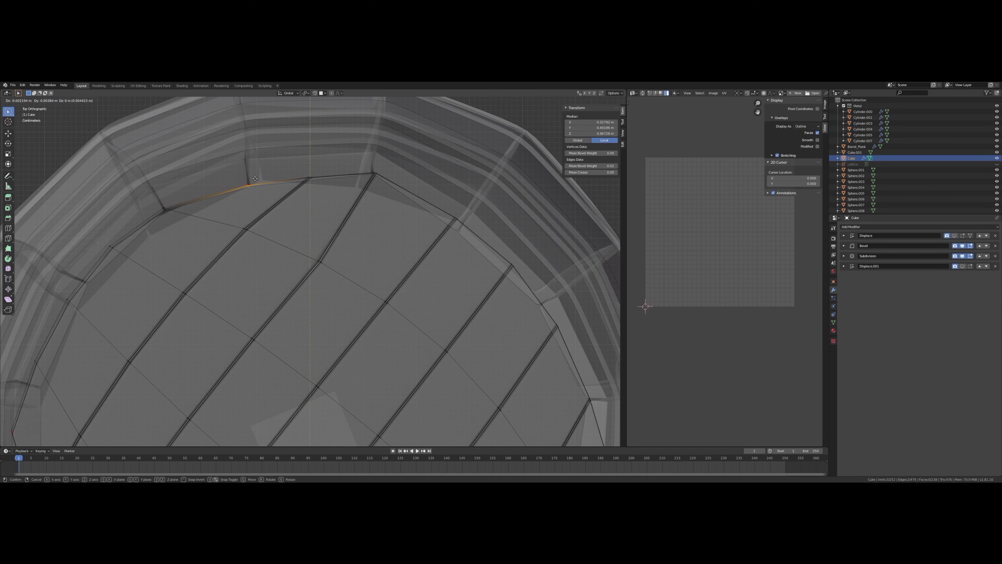
shift+click(374, 174)
key(g)
shift+middle_drag(374, 180, 276, 125)
click(361, 177)
key(g)
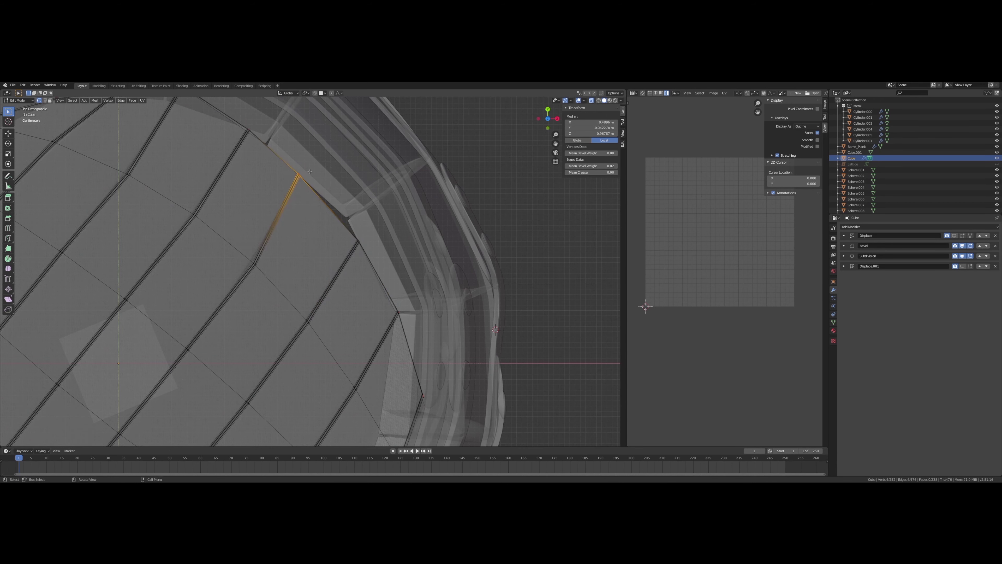
click(351, 205)
shift+middle_drag(351, 205, 313, 167)
key(g)
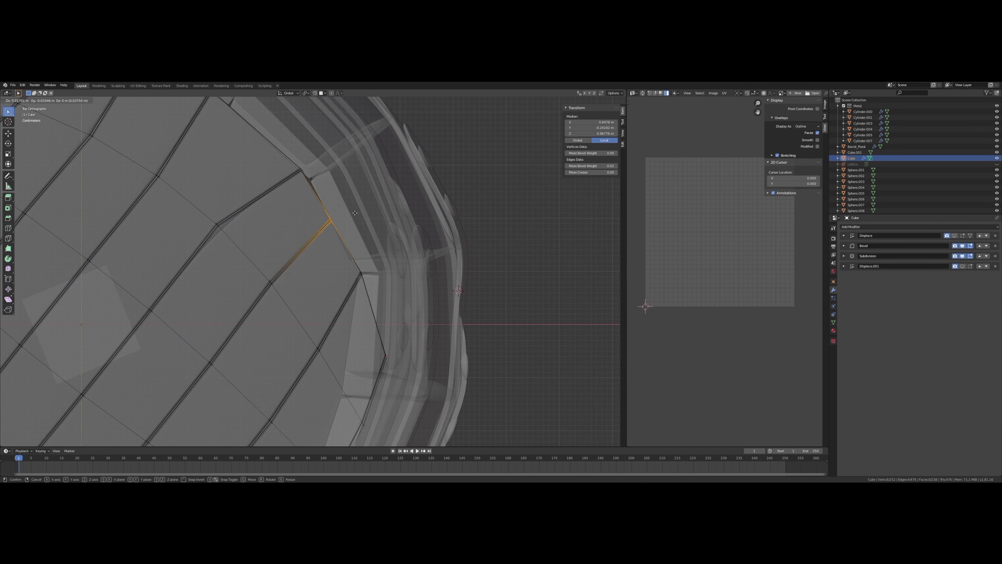
click(415, 267)
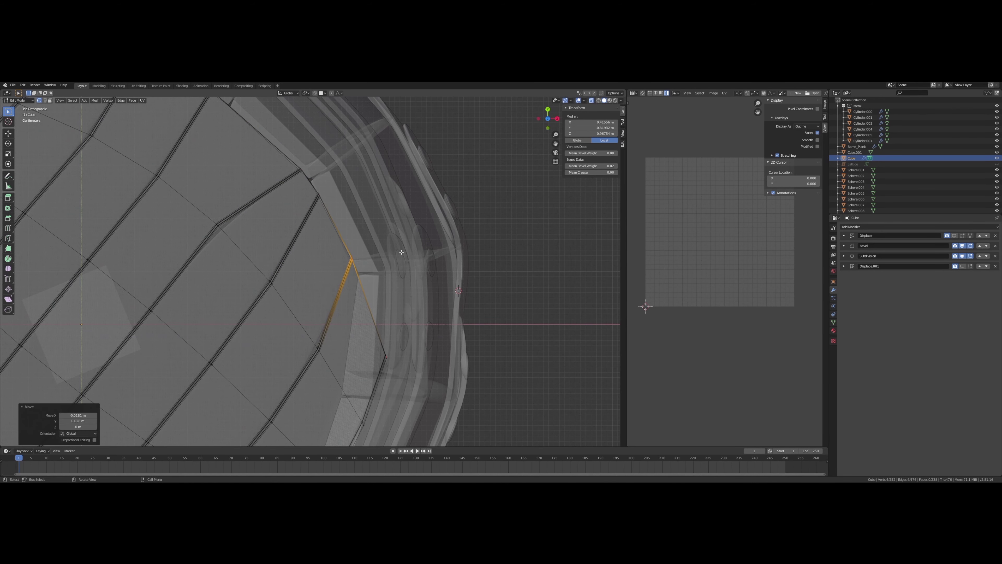
shift+middle_drag(415, 267, 413, 222)
key(g)
click(344, 369)
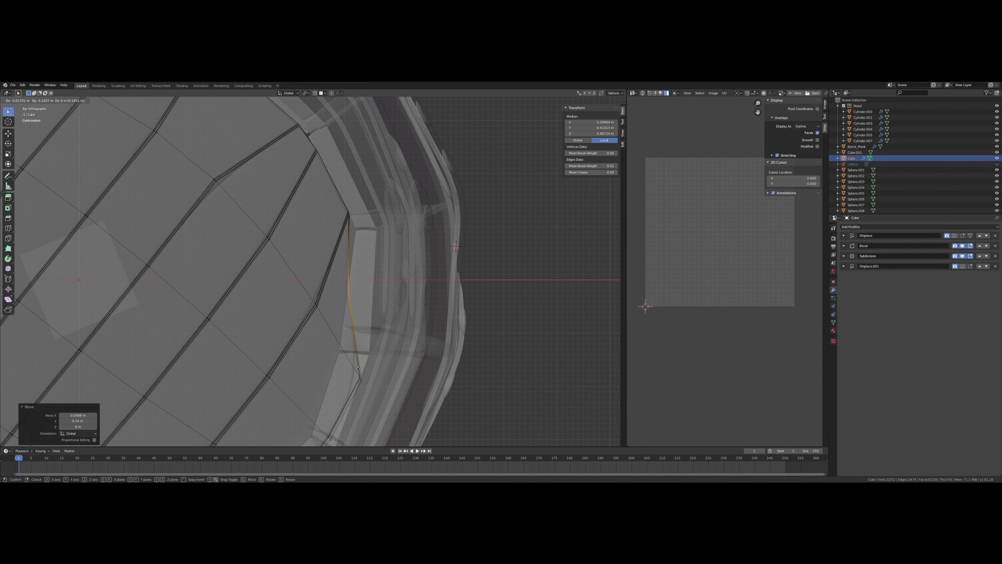
click(387, 319)
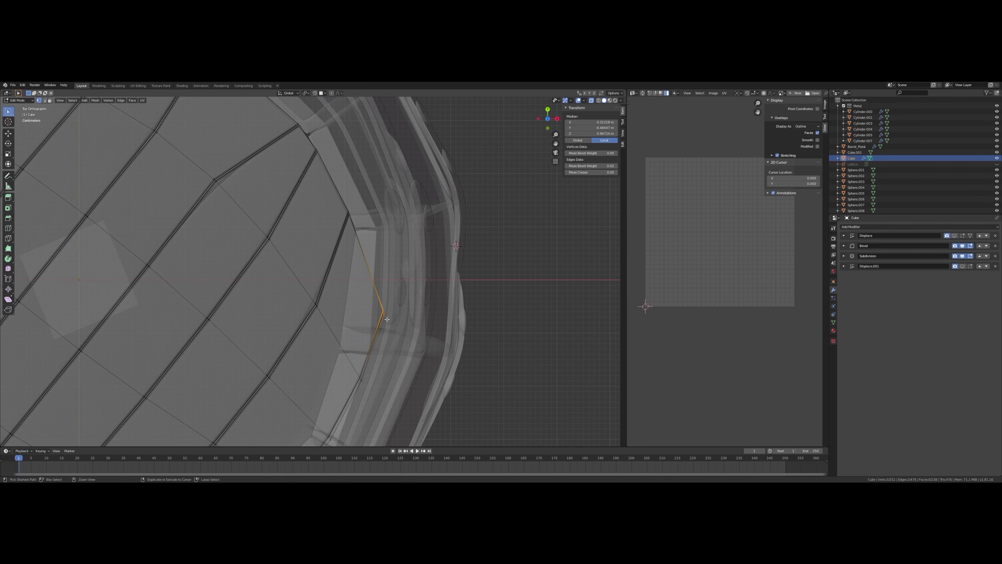
click(488, 266)
shift+middle_drag(487, 266, 434, 300)
Step: Work around the rest of the rim, fitting plank-gap vertices against the barrel wall
key(g)
click(375, 316)
key(g)
click(360, 339)
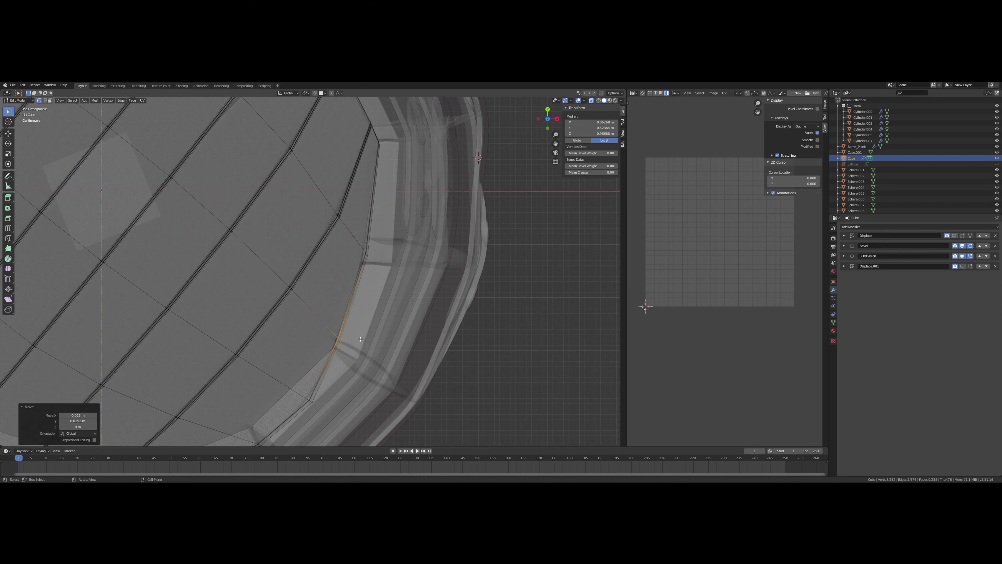
shift+middle_drag(360, 339, 334, 318)
key(g)
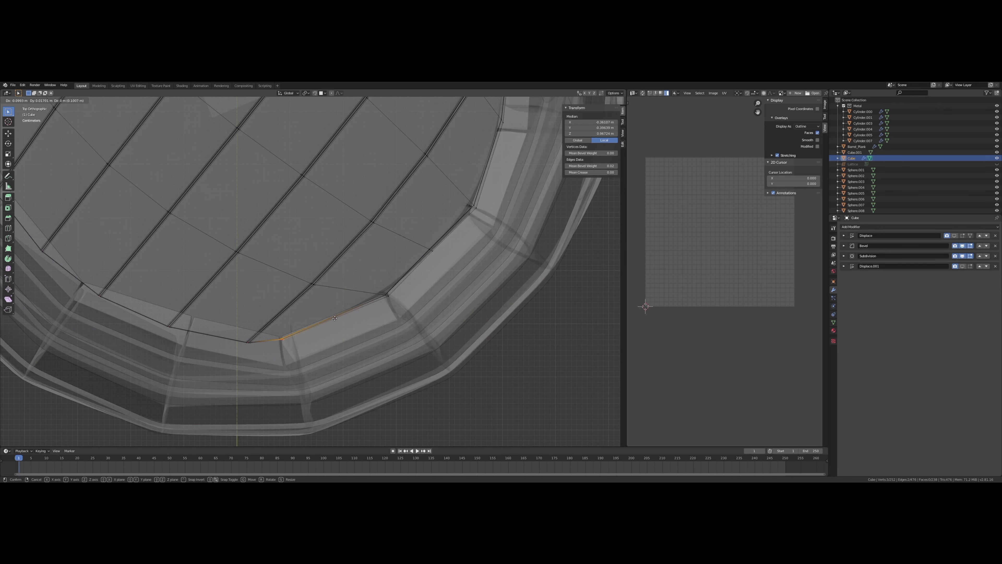
click(334, 318)
shift+middle_drag(282, 348, 324, 344)
click(361, 324)
shift+click(316, 324)
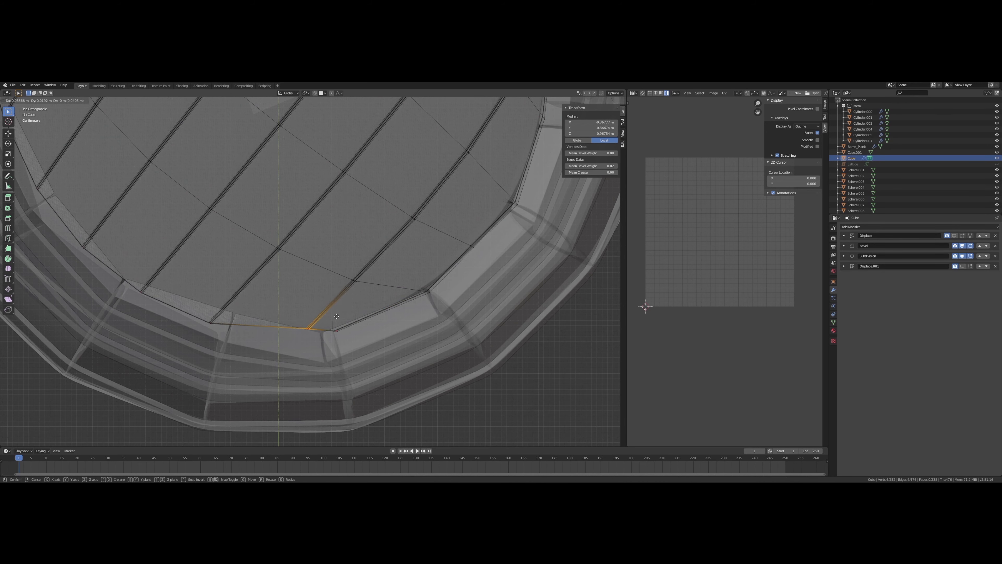
click(337, 316)
key(g)
click(355, 326)
shift+middle_drag(251, 328, 256, 336)
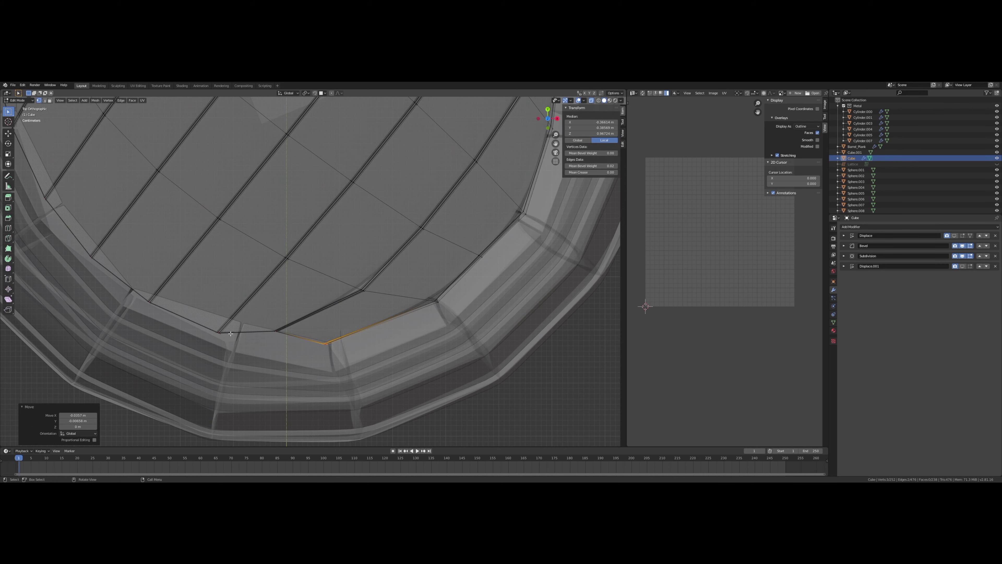
shift+click(257, 336)
shift+middle_drag(220, 292, 248, 315)
key(g)
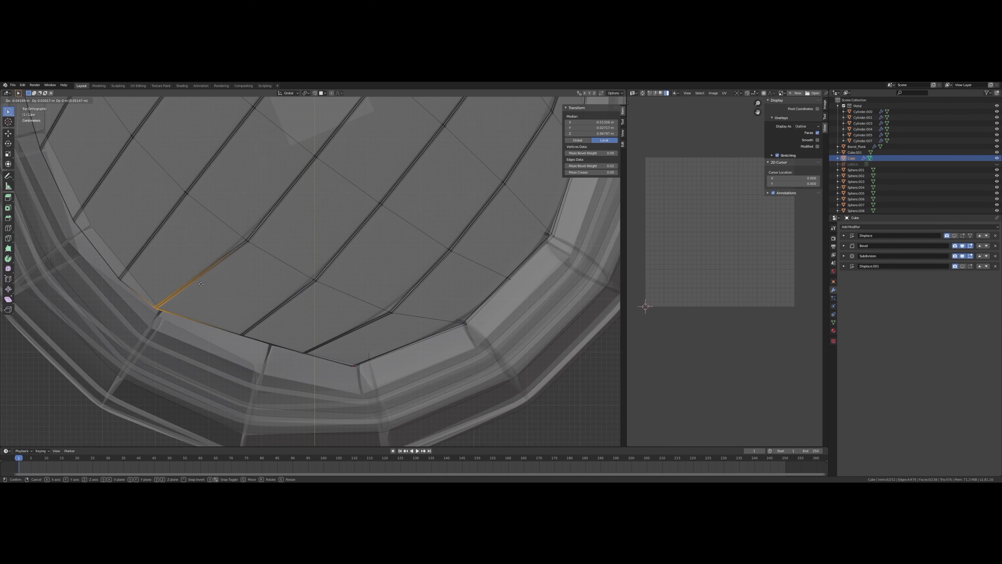
click(201, 282)
shift+middle_drag(201, 282, 280, 332)
key(g)
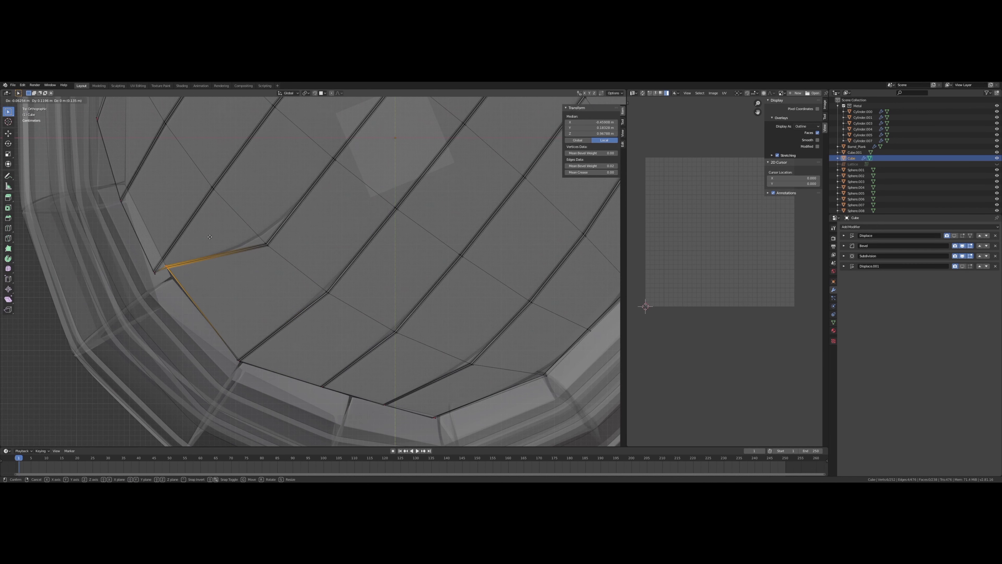
click(179, 243)
key(g)
shift+middle_drag(179, 243, 254, 313)
click(238, 279)
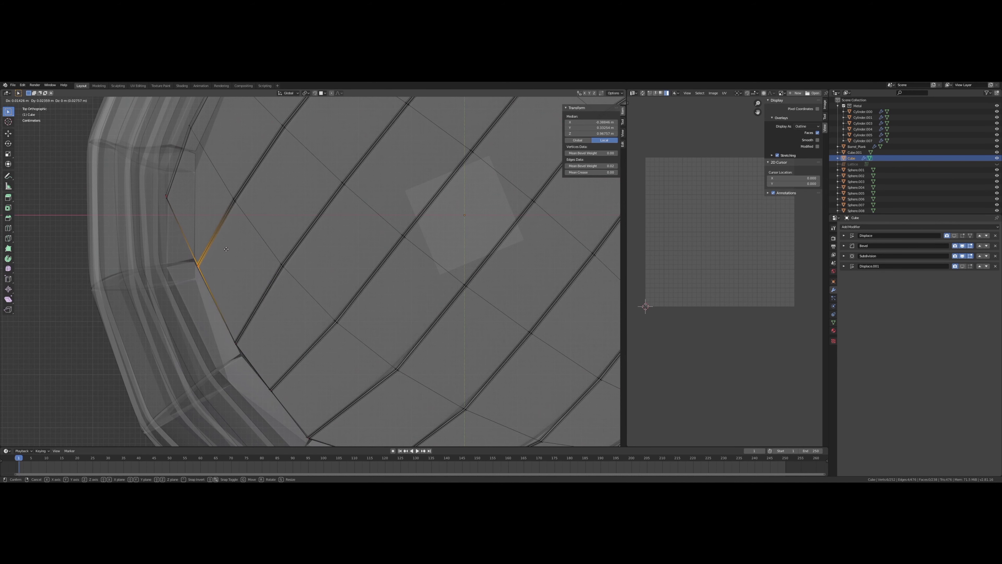
Step: Shift individual plank seam edges across the lid to give boards uneven widths
click(190, 253)
key(g)
mouse_move(190, 252)
shift+middle_down()
mouse_move(209, 294)
mouse_move(215, 379)
shift+middle_up()
click(231, 295)
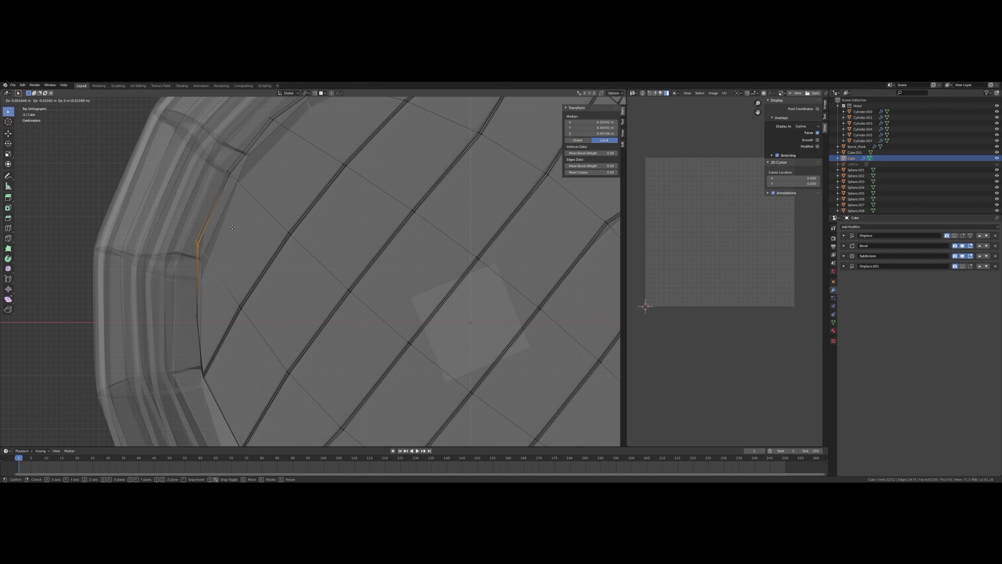
shift+middle_drag(221, 197, 202, 281)
click(257, 225)
key(g)
click(267, 217)
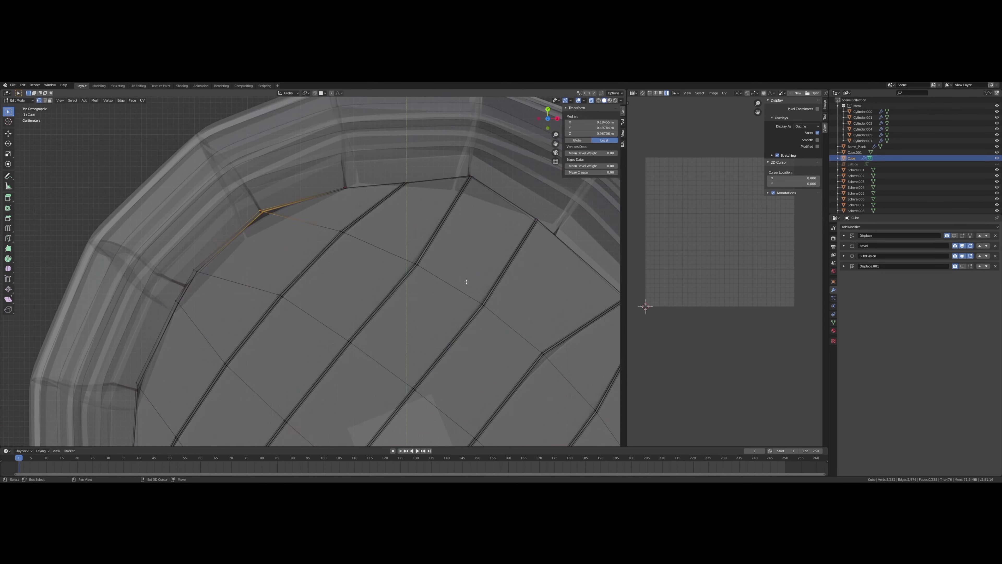
scroll(267, 216, down, 4)
shift+middle_drag(276, 237, 355, 245)
click(381, 264)
key(g)
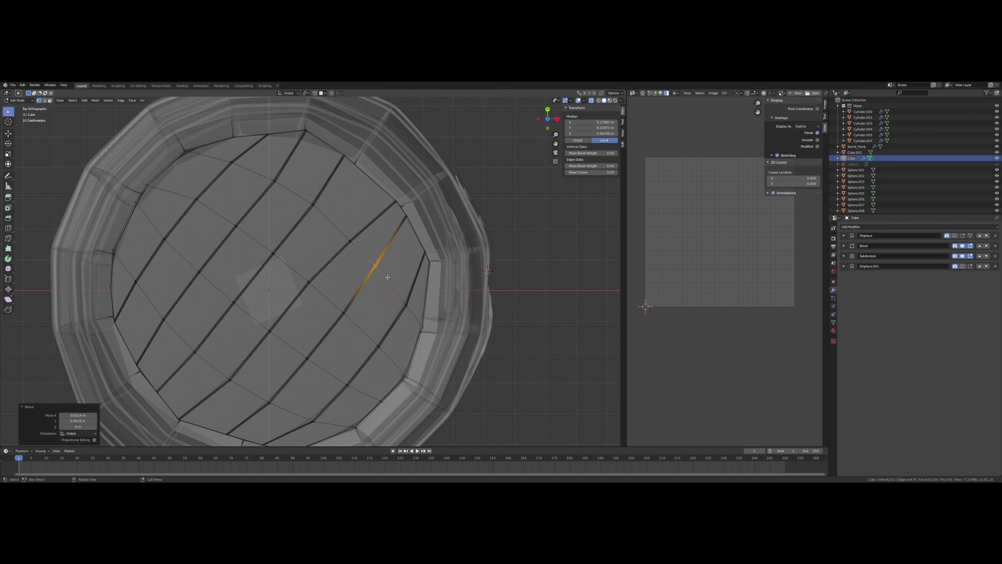
shift+middle_drag(409, 292, 399, 240)
click(400, 241)
key(g)
click(308, 358)
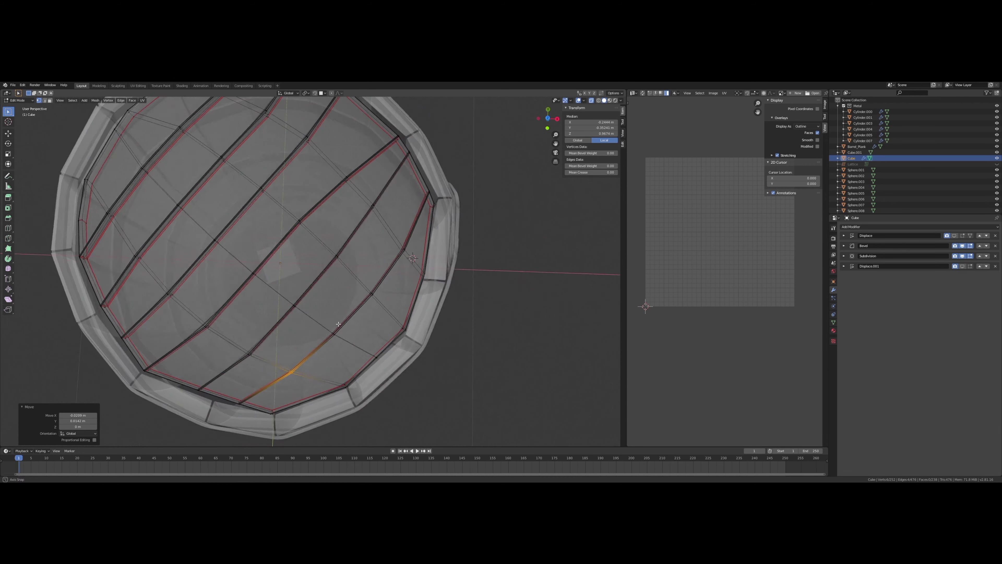
Step: Nudge the remaining plank-gap vertices on the lid, then leave Edit Mode
shift+middle_drag(276, 237, 314, 276)
click(229, 192)
drag(245, 165, 274, 146)
key(g)
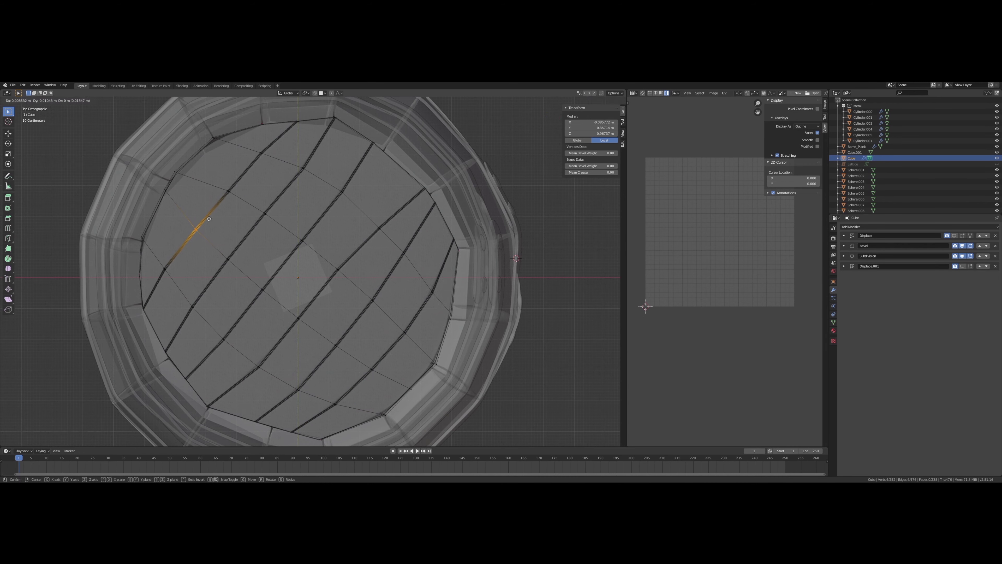
click(242, 342)
mouse_move(253, 311)
mouse_down()
mouse_move(282, 273)
mouse_move(349, 267)
mouse_up()
key(g)
click(351, 182)
drag(318, 311, 316, 312)
key(g)
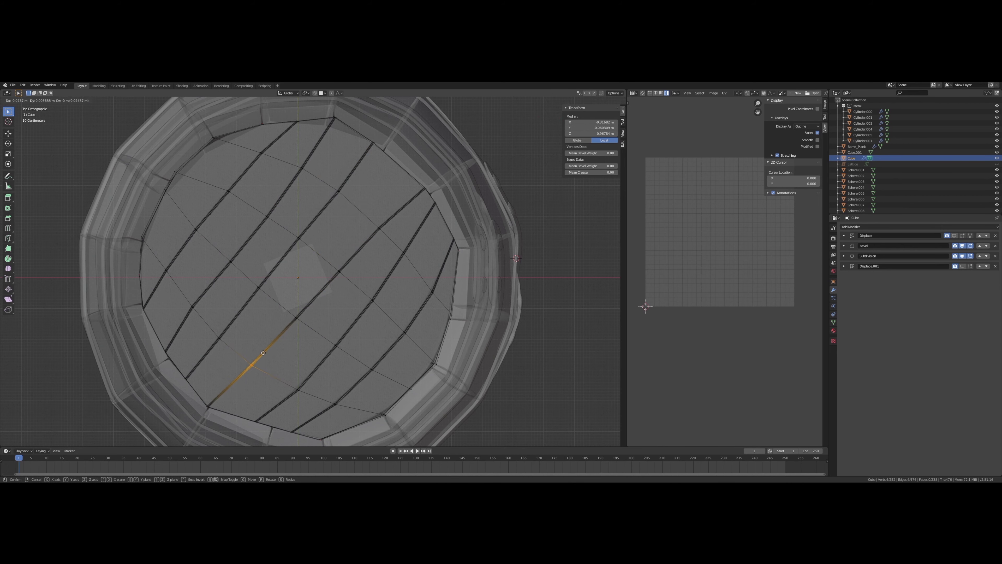
key(g)
click(324, 348)
key(g)
click(358, 308)
drag(388, 270, 417, 244)
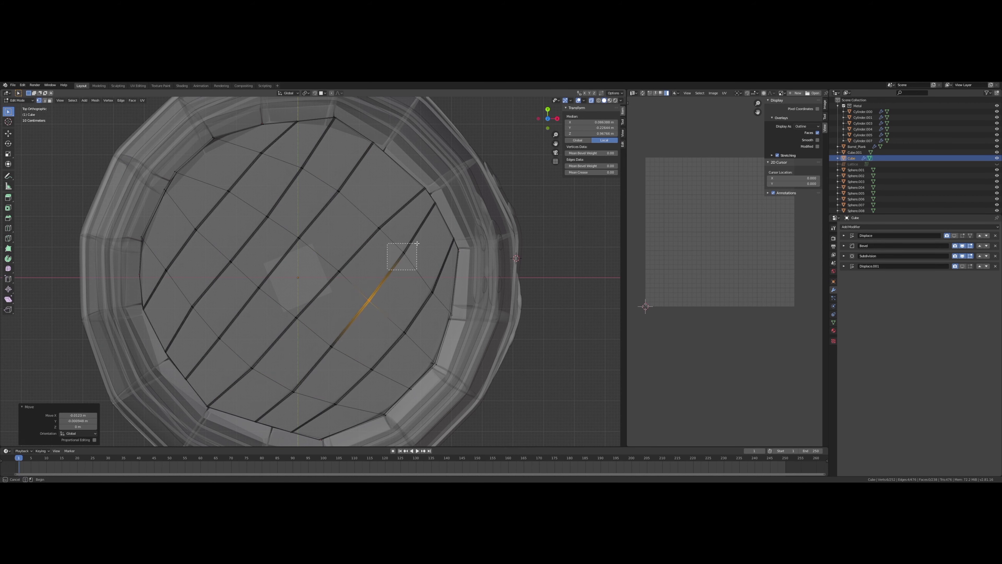
mouse_move(413, 300)
middle_down()
mouse_move(390, 234)
mouse_move(467, 212)
mouse_move(476, 268)
middle_up()
key(Tab)
key(Tab)
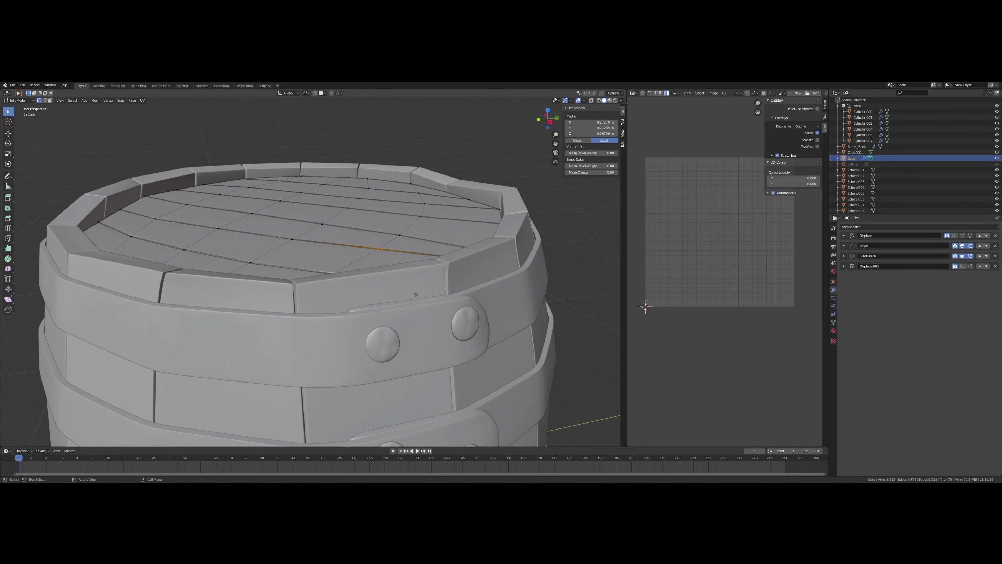
Step: Select the lid's two outer edge loops and scale them up slightly
key(alt+z)
middle_drag(283, 288, 238, 268)
alt+shift+click(238, 268)
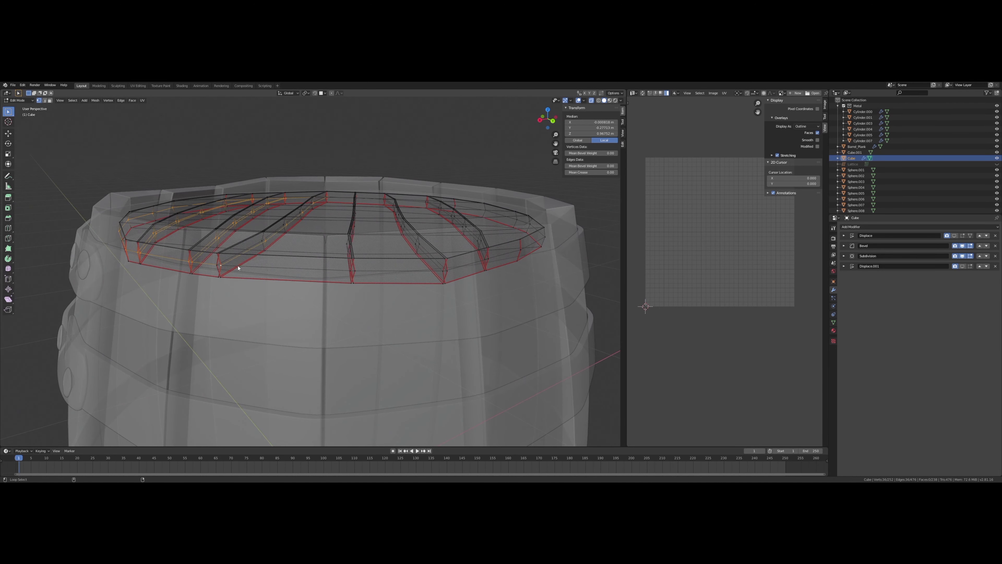
alt+shift+click(481, 271)
middle_drag(450, 252, 467, 247)
key(s)
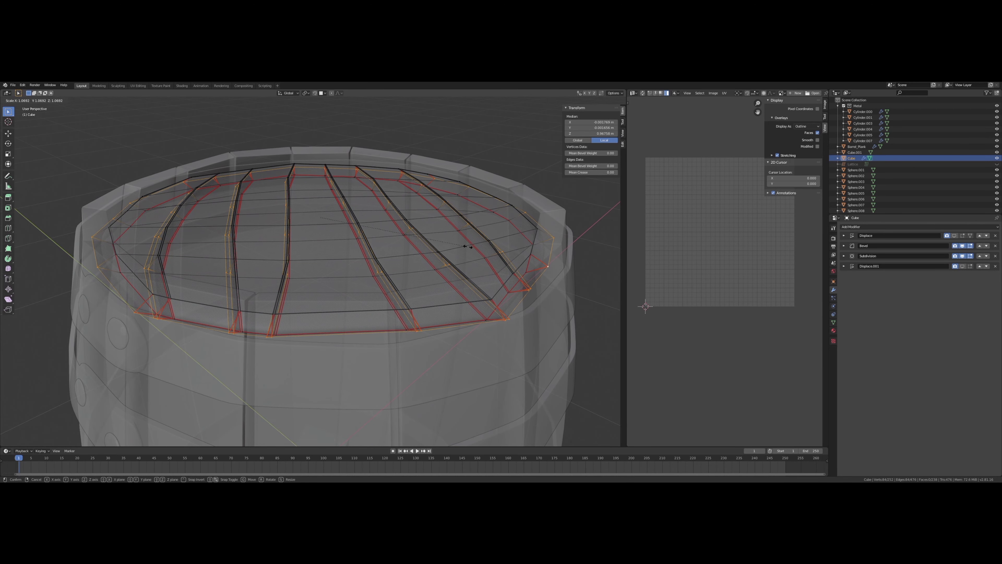
click(468, 247)
key(Tab)
Step: Turn off X-ray, inspect the enlarged lid on the barrel top, and duplicate it
key(alt+z)
scroll(391, 208, up, 5)
mouse_move(391, 208)
middle_down()
mouse_move(308, 241)
mouse_move(394, 221)
middle_up()
scroll(309, 241, down, 5)
scroll(477, 201, down, 3)
mouse_move(476, 201)
middle_down()
mouse_move(376, 260)
mouse_move(414, 229)
mouse_move(394, 220)
middle_up()
scroll(434, 228, up, 3)
scroll(434, 229, down, 4)
scroll(441, 217, down, 3)
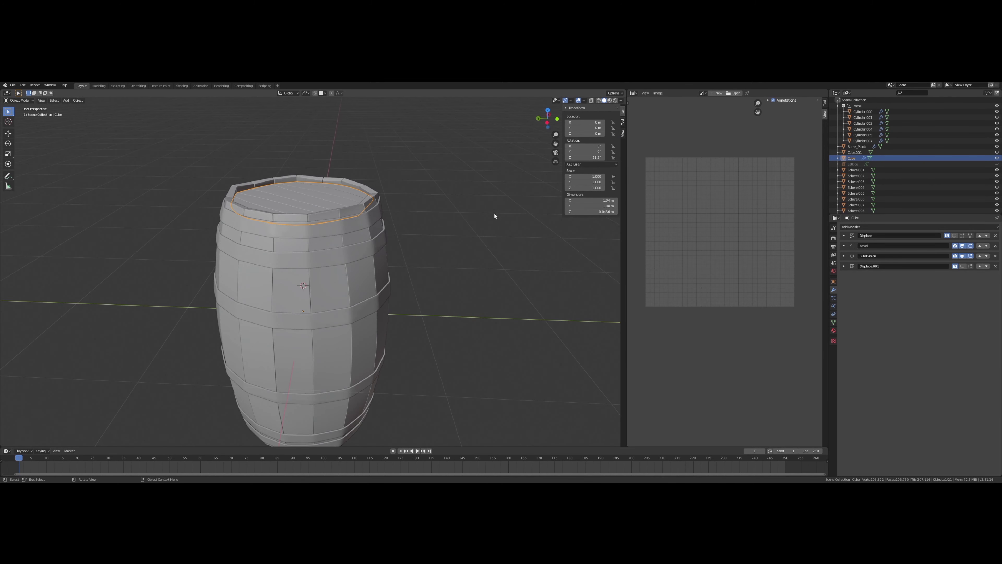
key(shift+d)
Step: Flip the duplicate lid 180° on Y and move it down to the barrel bottom
key(Escape)
scroll(403, 290, down, 3)
mouse_move(358, 412)
middle_down()
mouse_move(336, 284)
mouse_move(357, 280)
middle_up()
text(y180)
key(Return)
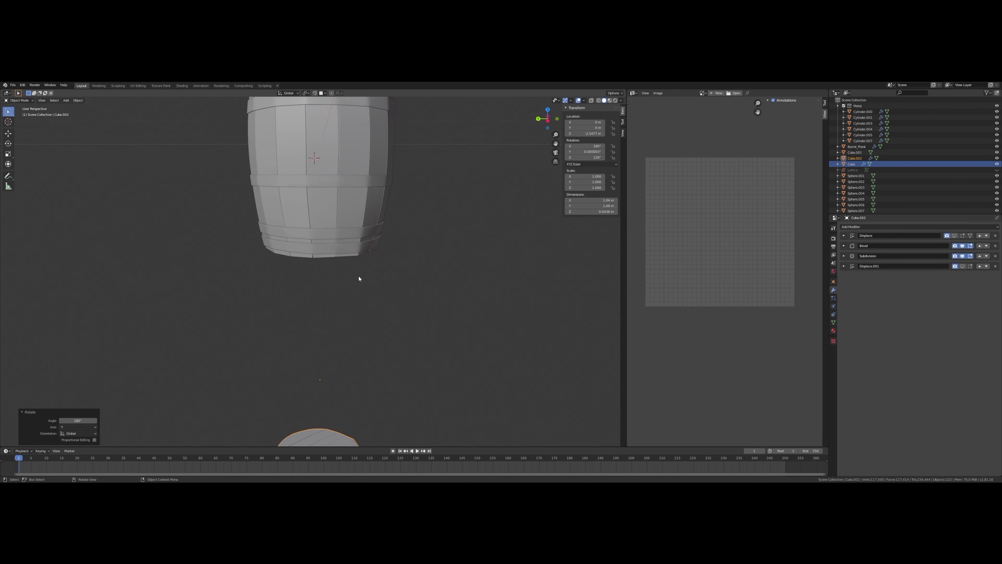
key(s)
right_click(349, 312)
click(372, 202)
Step: Switch to Bottom viewpoint via the View menu with X-ray enabled
mouse_move(372, 201)
middle_down()
mouse_move(304, 227)
mouse_move(336, 233)
middle_up()
right_click(471, 247)
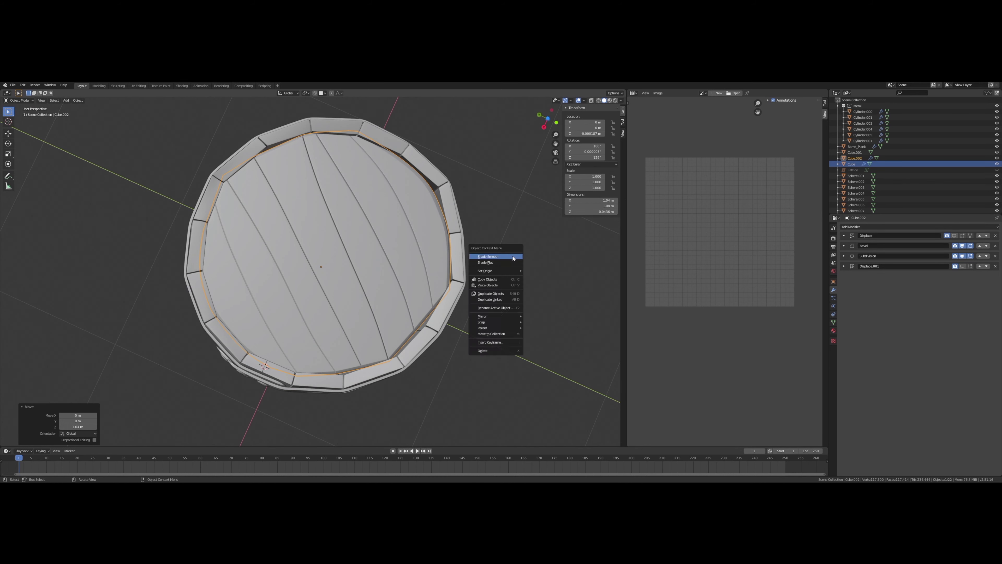
click(42, 100)
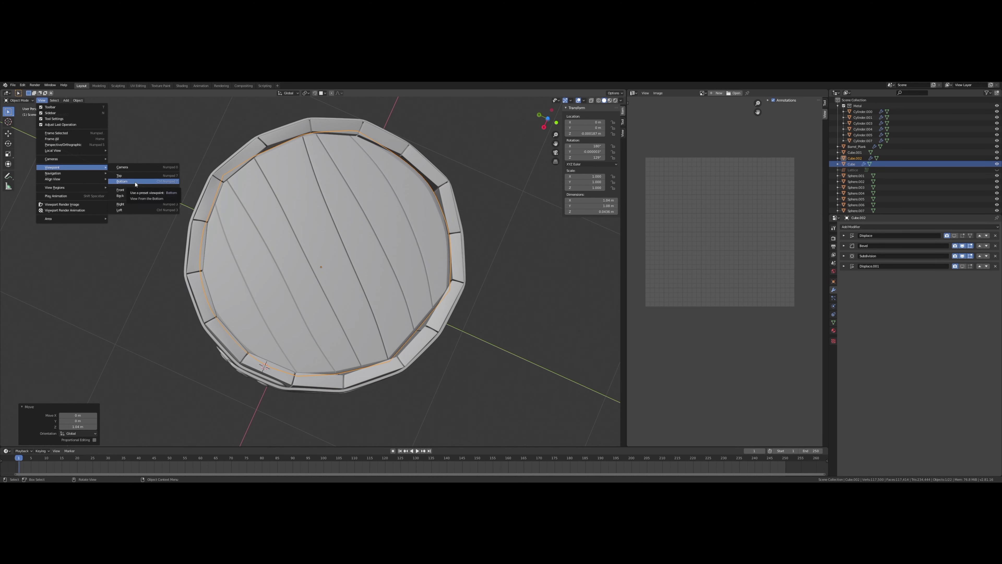
click(136, 181)
scroll(347, 226, up, 2)
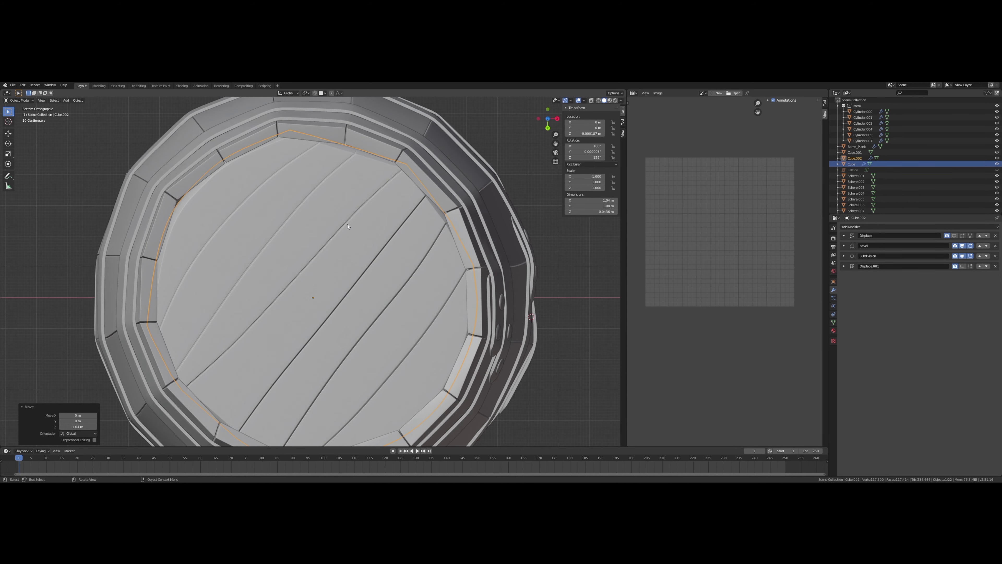
scroll(347, 226, down, 2)
key(alt+z)
scroll(355, 232, up, 2)
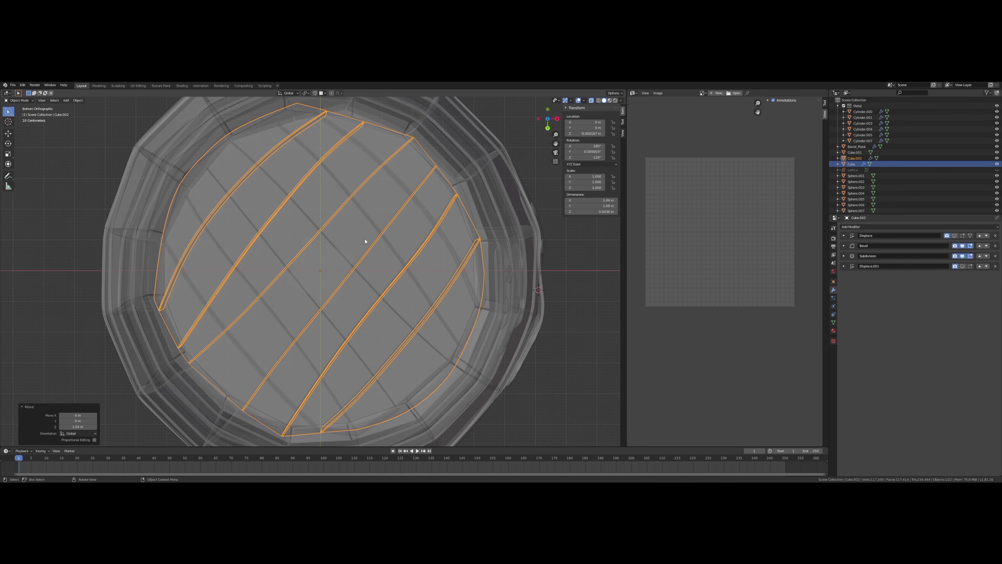
Step: Rotate the bottom lid around Z so its planks run differently, then enter Edit Mode
key(r)
key(z)
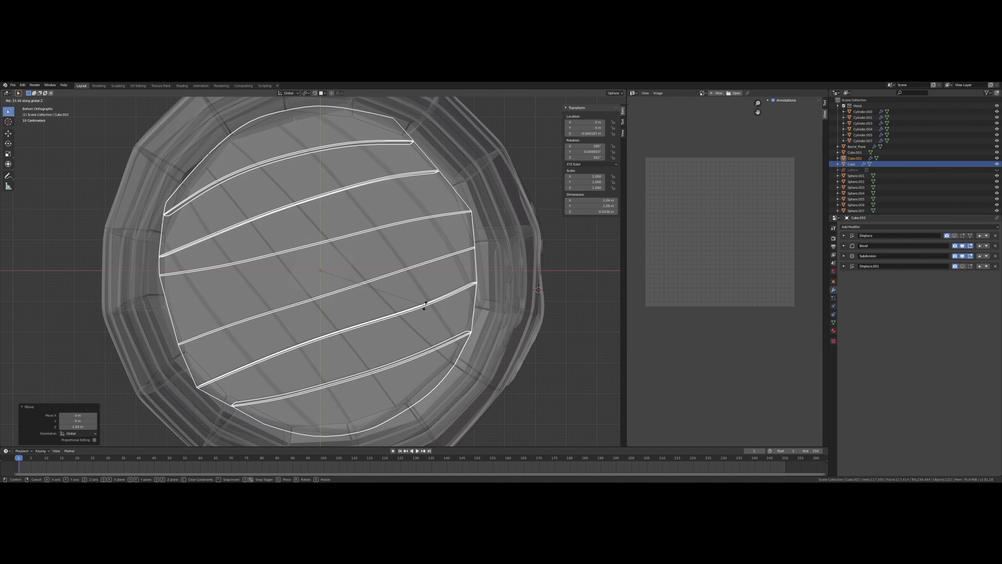
scroll(371, 131, down, 2)
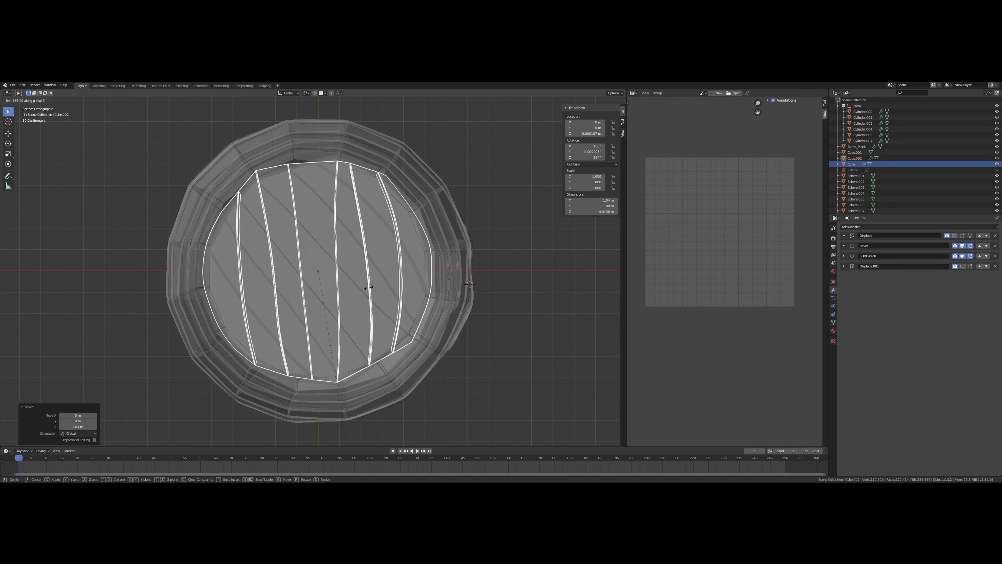
click(250, 299)
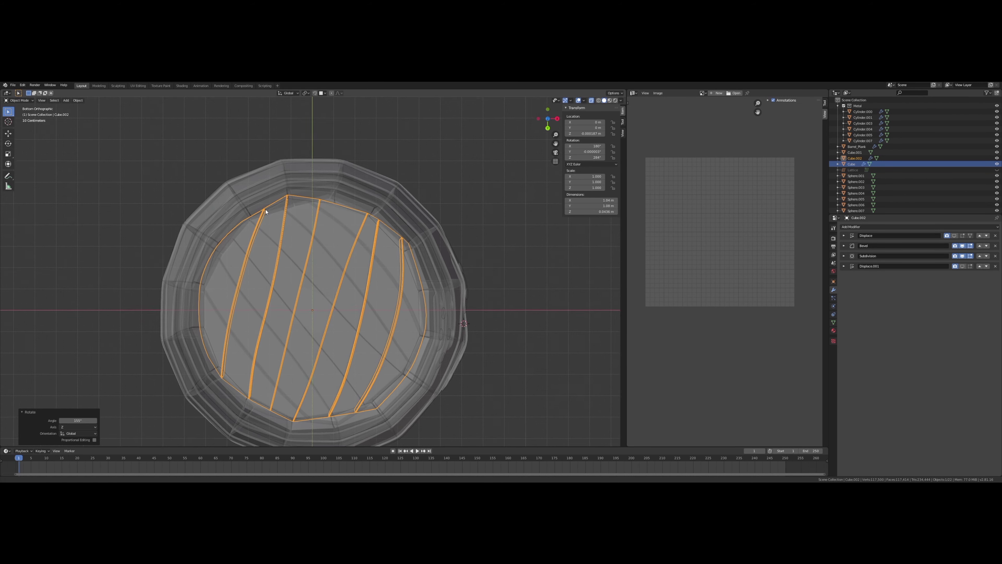
key(Tab)
scroll(300, 178, up, 4)
Step: Pull individual bottom-lid rim vertices outward to meet the plank wall
click(321, 190)
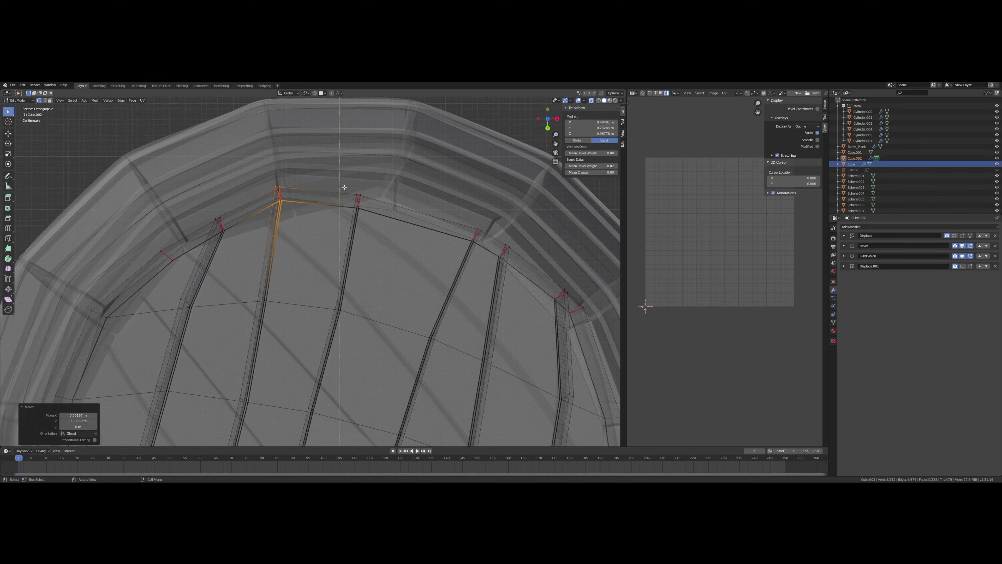
scroll(256, 225, up, 1)
click(447, 254)
key(g)
shift+middle_drag(447, 255, 341, 233)
click(419, 232)
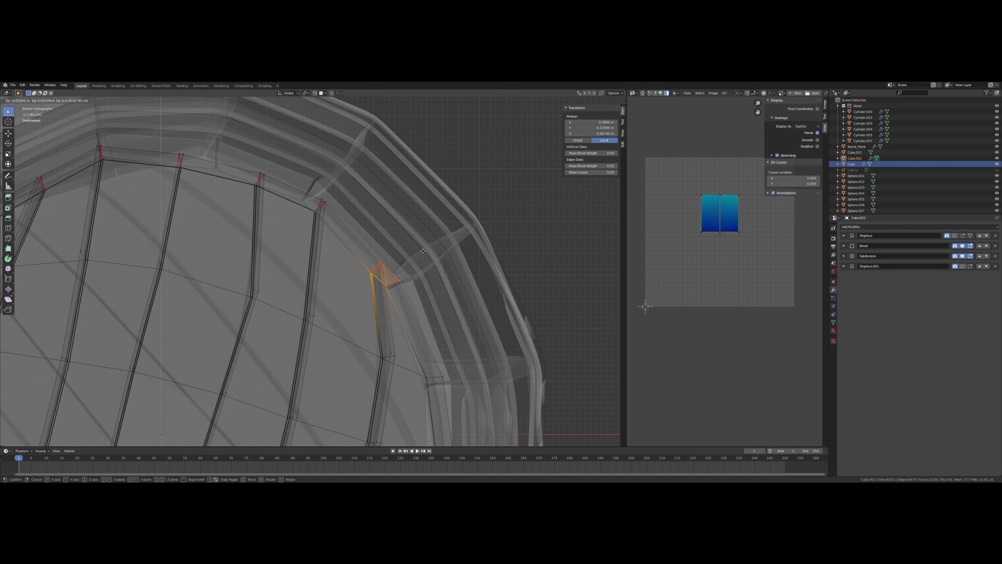
key(alt+a)
scroll(369, 265, up, 3)
click(463, 224)
Step: Slide more rim vertices into place, toggling X-ray to check the fit
mouse_move(463, 225)
shift+middle_down()
mouse_move(355, 300)
mouse_move(276, 374)
shift+middle_up()
key(g)
mouse_move(396, 333)
shift+middle_down()
mouse_move(395, 301)
mouse_move(339, 300)
mouse_move(329, 314)
mouse_move(485, 318)
shift+middle_up()
click(355, 312)
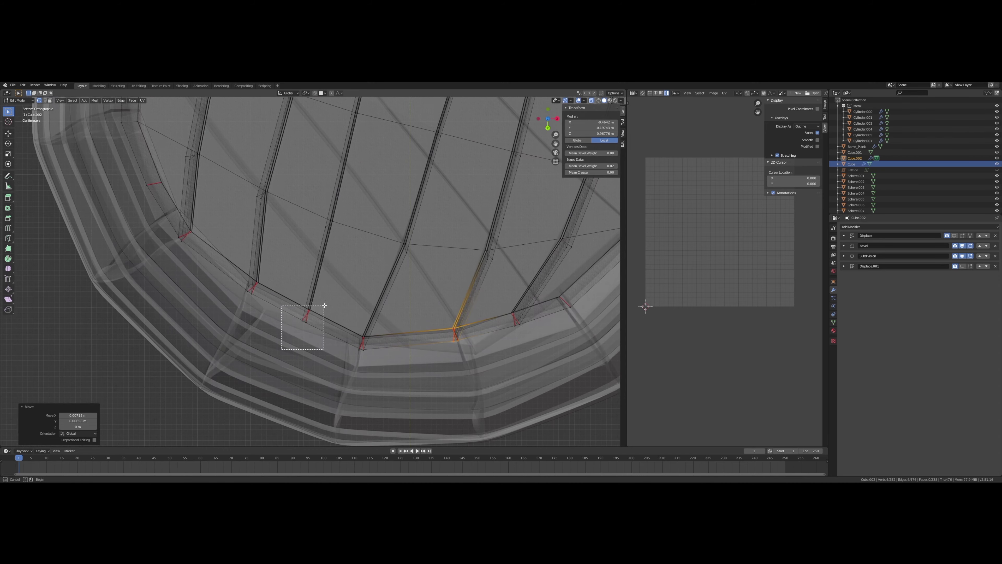
click(331, 290)
click(591, 101)
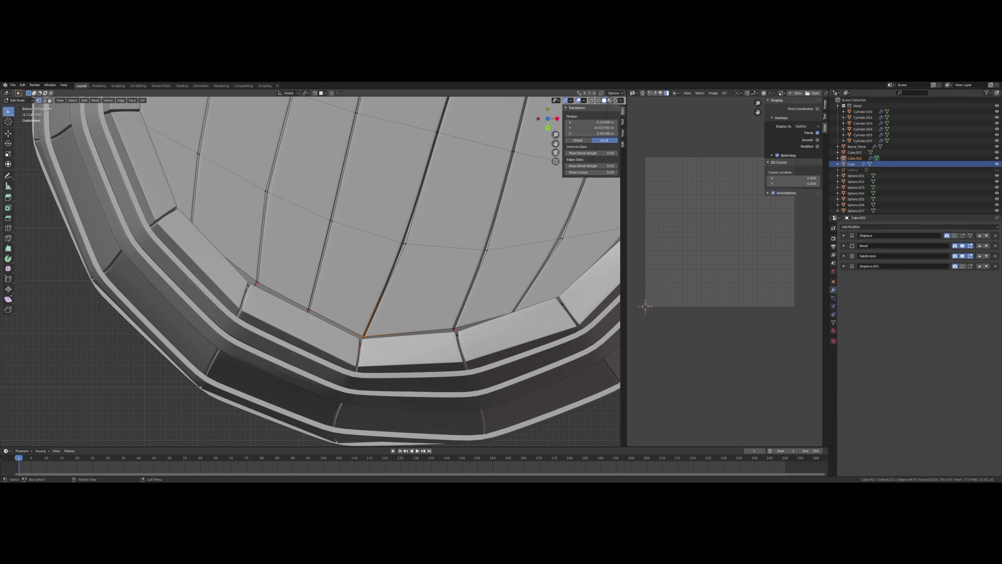
click(265, 267)
mouse_move(266, 267)
shift+middle_down()
mouse_move(290, 278)
mouse_move(303, 241)
mouse_move(363, 278)
shift+middle_up()
key(alt+z)
key(alt+z)
key(g)
Step: Box-select rim vertices and a rim face and move them snug against the planks
key(alt+z)
click(347, 327)
drag(299, 316, 336, 285)
mouse_move(336, 284)
shift+middle_down()
mouse_move(283, 231)
mouse_move(324, 245)
shift+middle_up()
key(g)
click(284, 231)
drag(304, 225, 347, 278)
mouse_move(473, 268)
shift+middle_down()
mouse_move(389, 210)
mouse_move(342, 227)
mouse_move(447, 187)
shift+middle_up()
key(alt+z)
scroll(389, 210, down, 3)
scroll(341, 228, down, 5)
Step: Rename the Metal collection holding the band cylinders to Metal_Bands
scroll(379, 253, up, 2)
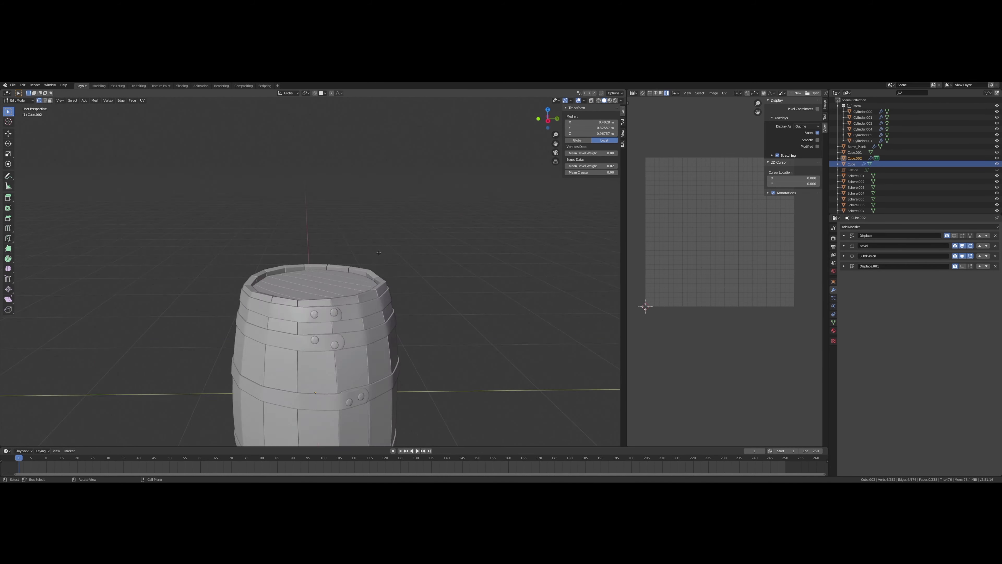
middle_drag(379, 253, 379, 221)
scroll(379, 221, down, 2)
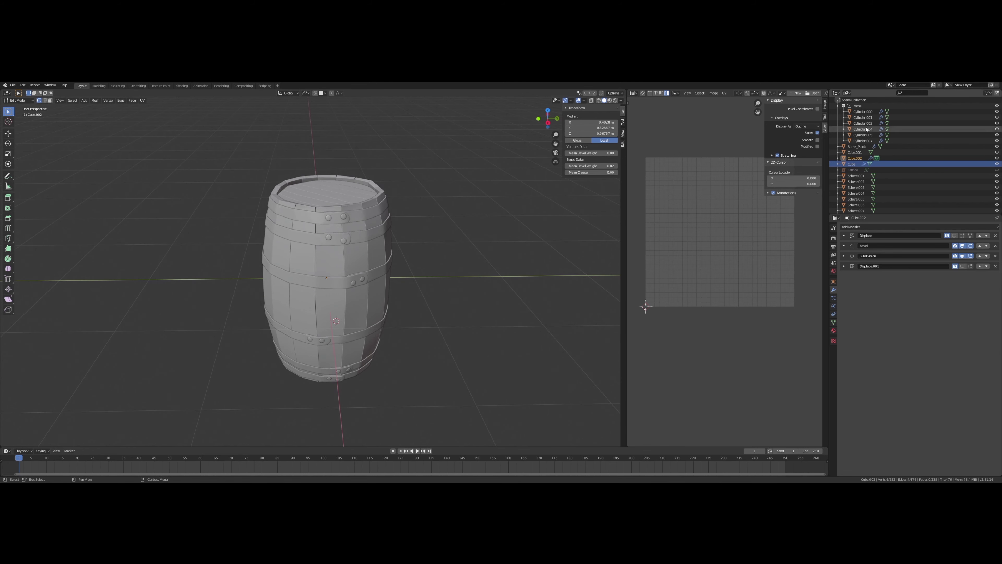
drag(864, 141, 866, 115)
double_click(858, 106)
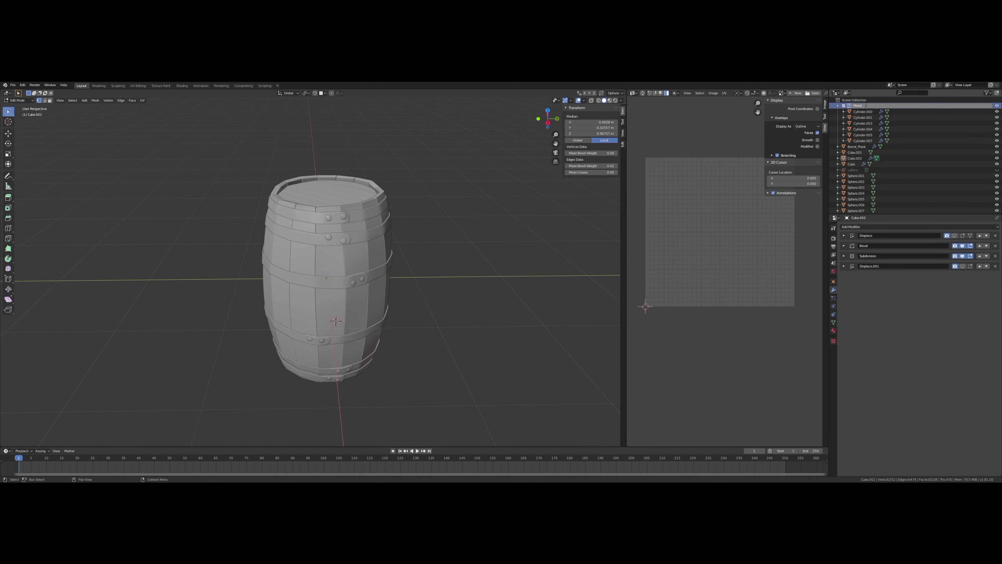
text(_Bands)
Step: Create a Metal_Nails collection and move Sphere.001–Sphere.011 into it
right_click(848, 103)
click(862, 112)
text(Metal_Nails)
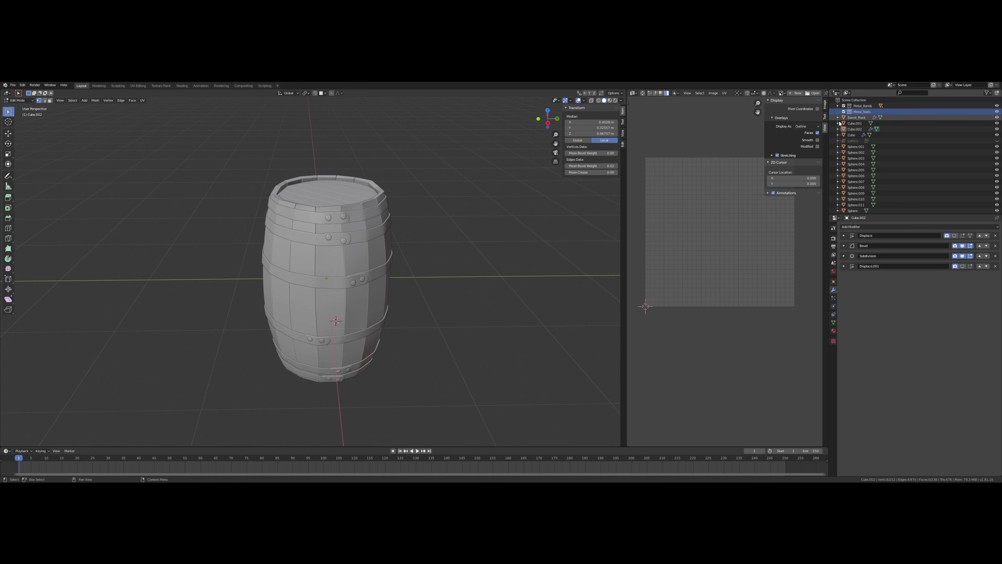
click(855, 146)
shift+click(856, 205)
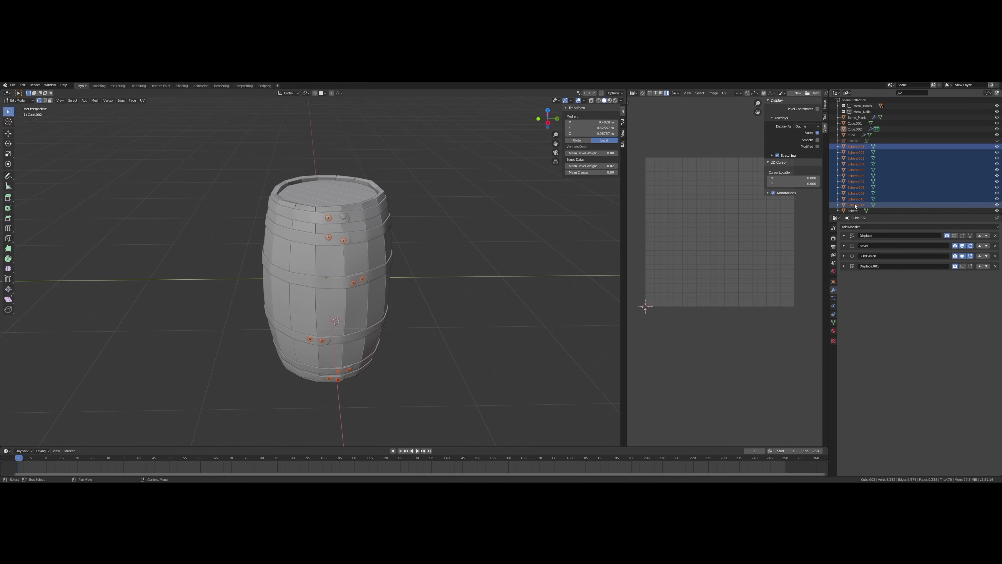
drag(842, 161, 862, 109)
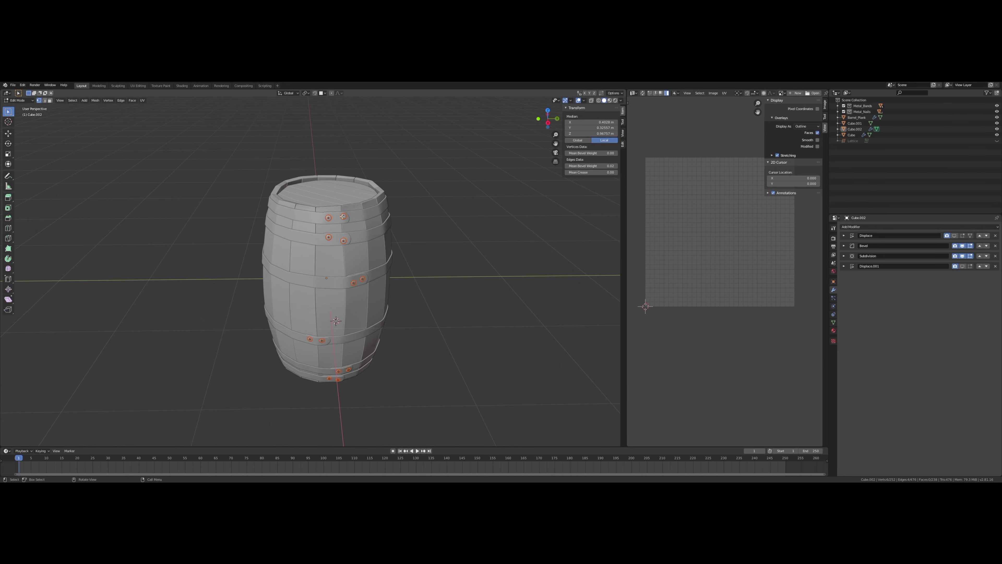
scroll(413, 205, up, 3)
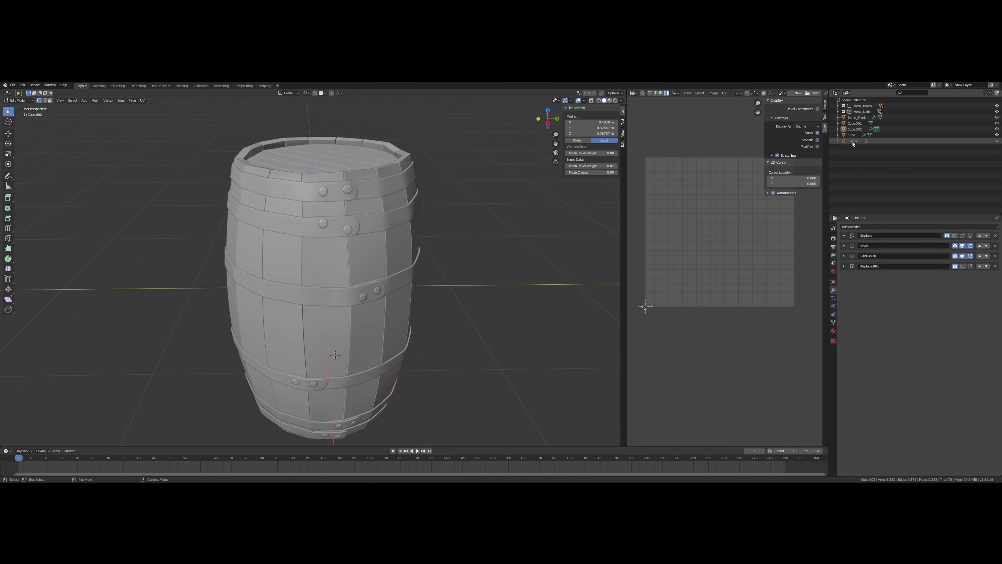
key(Tab)
Step: Rename the barrel plank object to Barrel_Plank_Main
key(alt+z)
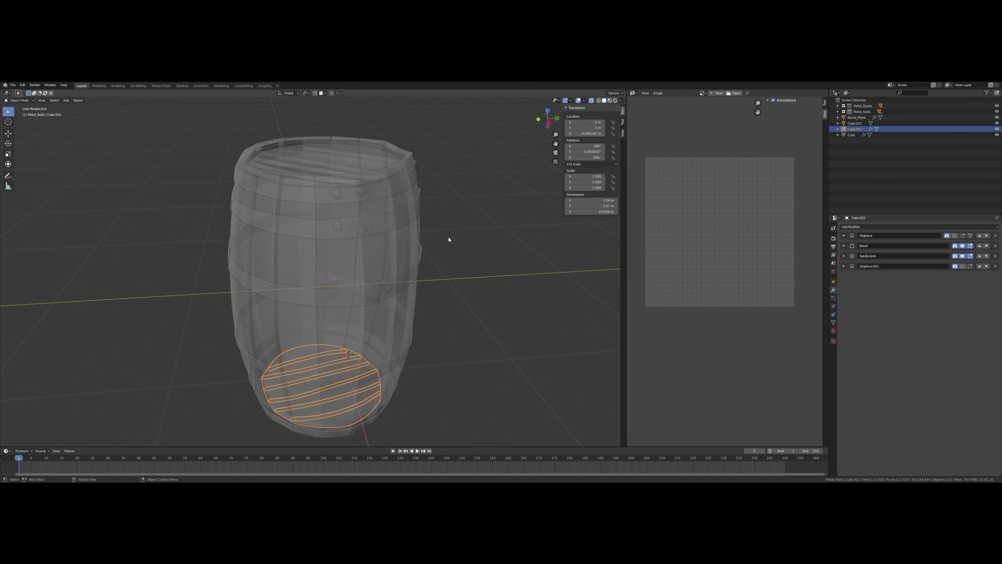
click(855, 124)
right_click(863, 123)
click(856, 117)
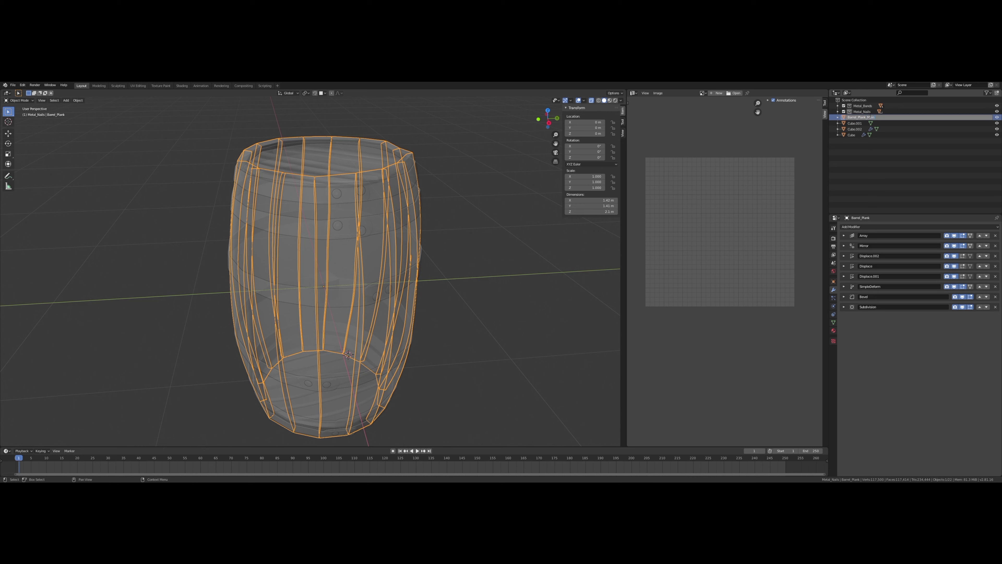
key(Return)
key(alt+a)
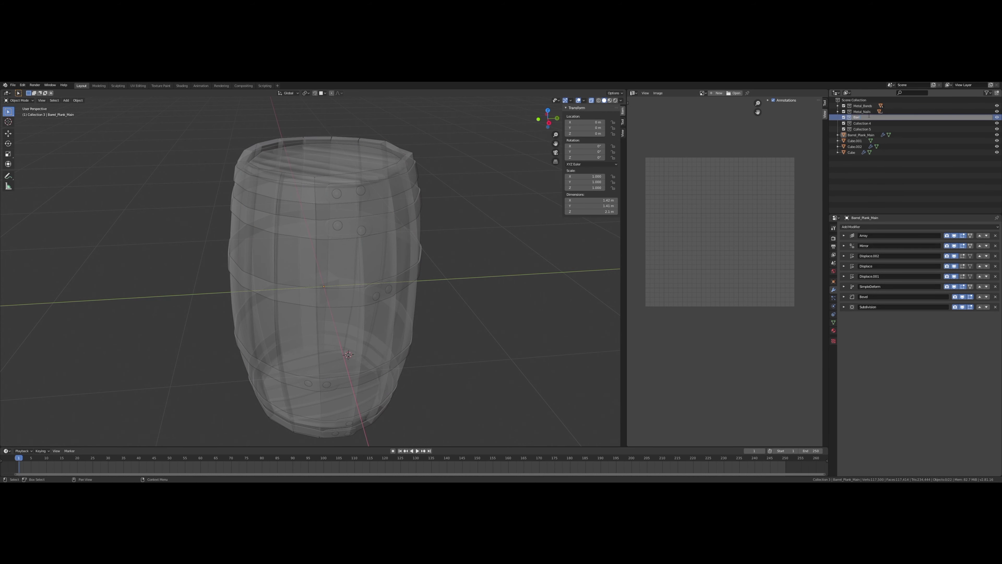
click(860, 135)
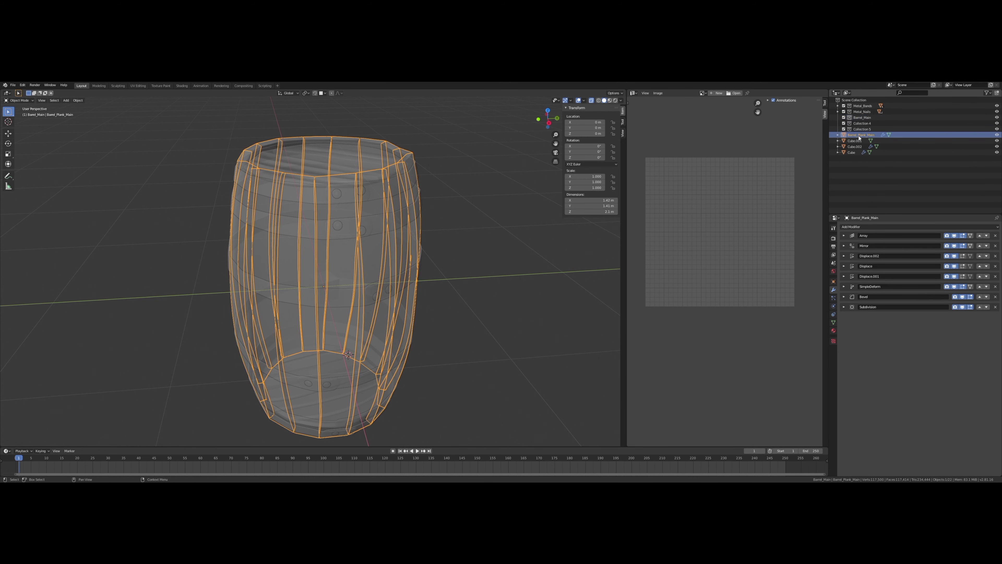
Step: Apply the Array and Mirror modifiers on Barrel_Plank_Main
click(845, 236)
click(880, 245)
key(Tab)
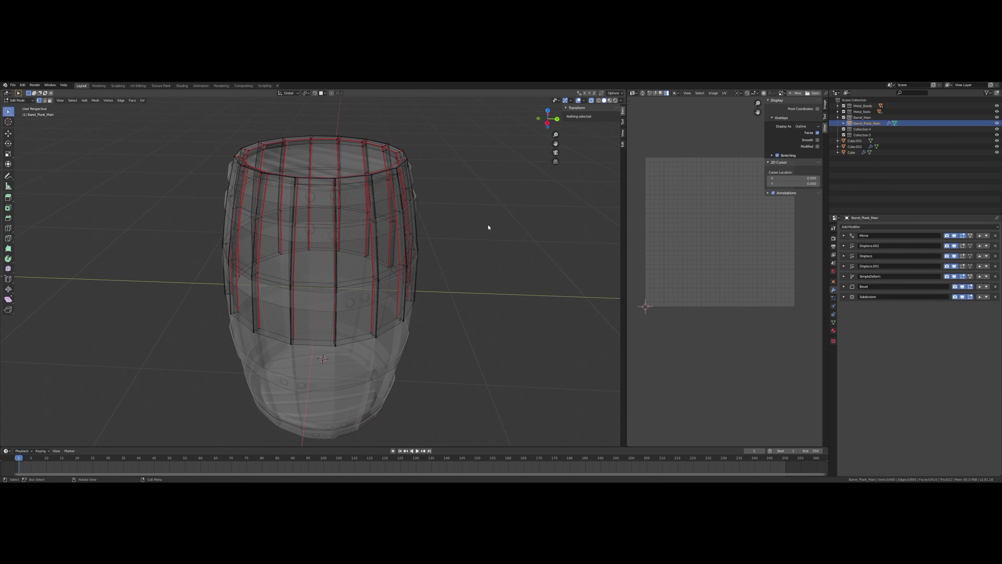
key(Tab)
click(844, 236)
click(880, 245)
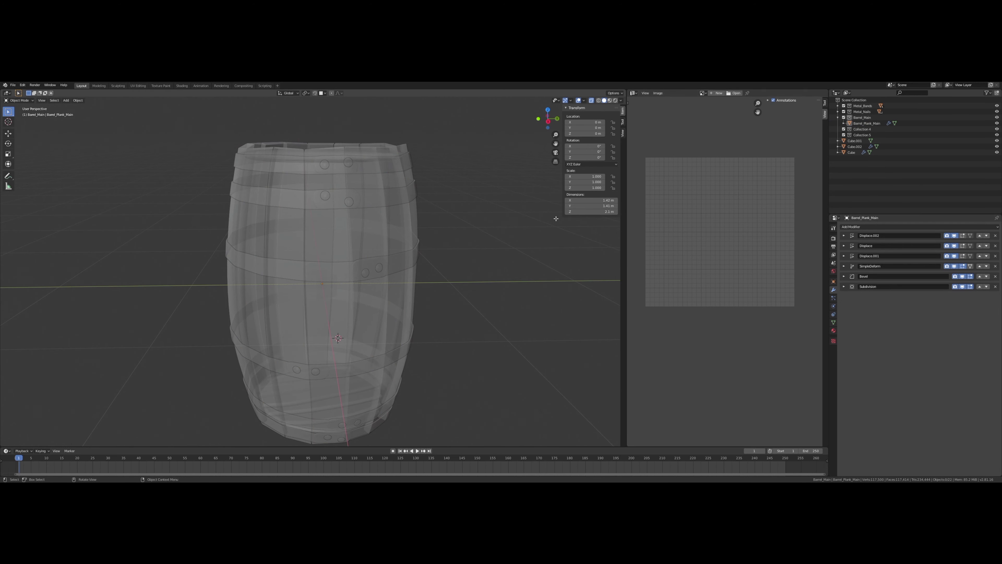
key(alt+z)
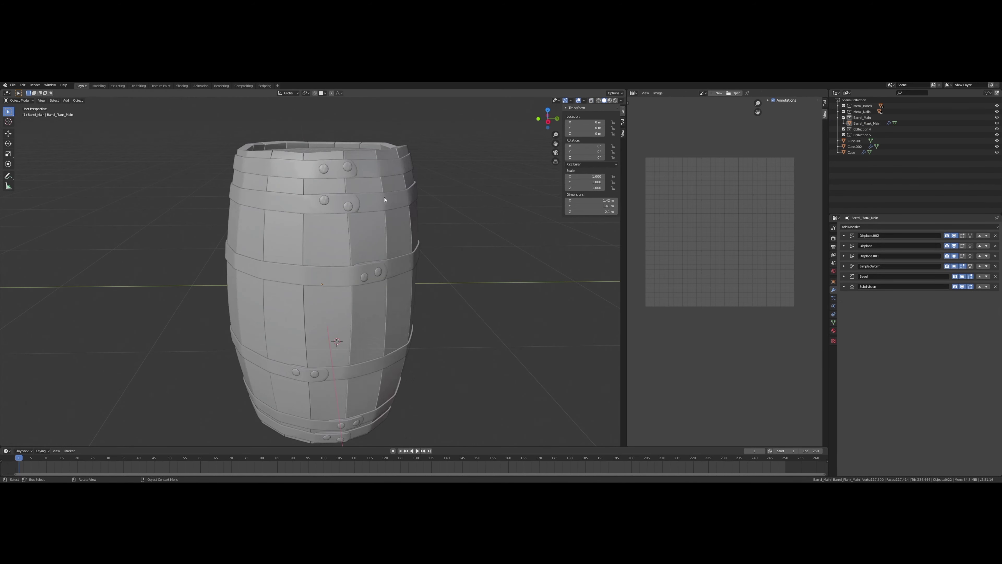
scroll(408, 217, down, 2)
Step: Undo the modifier applications to restore the Array modifier
key(Tab)
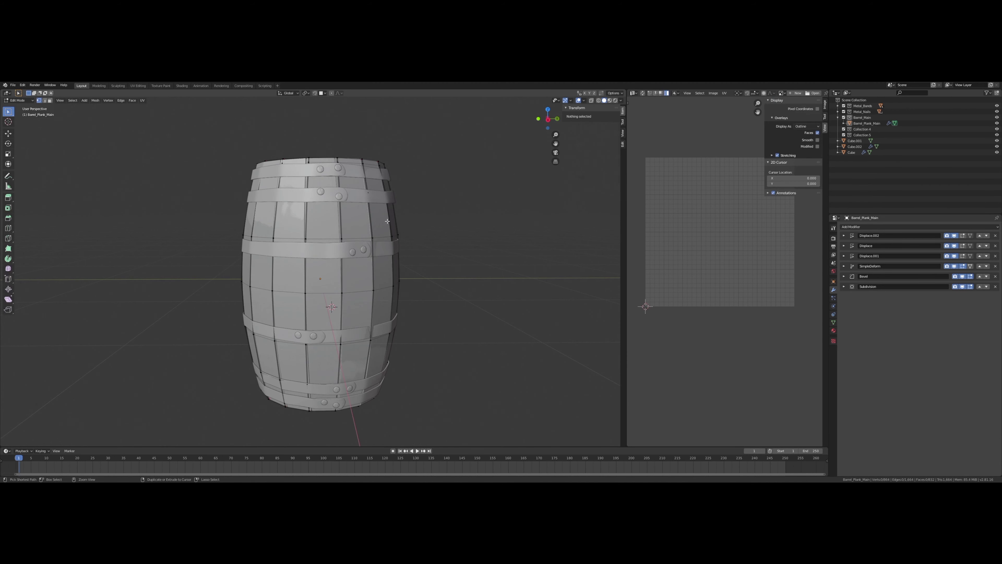
key(ctrl+z)
key(ctrl+z)
key(ctrl+z)
key(Tab)
key(ctrl+z)
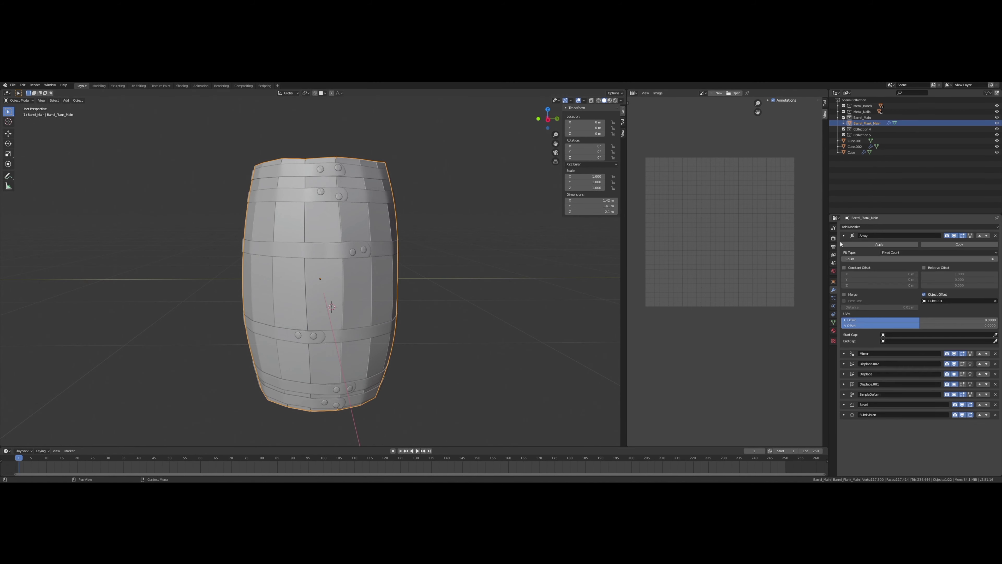
key(ctrl+z)
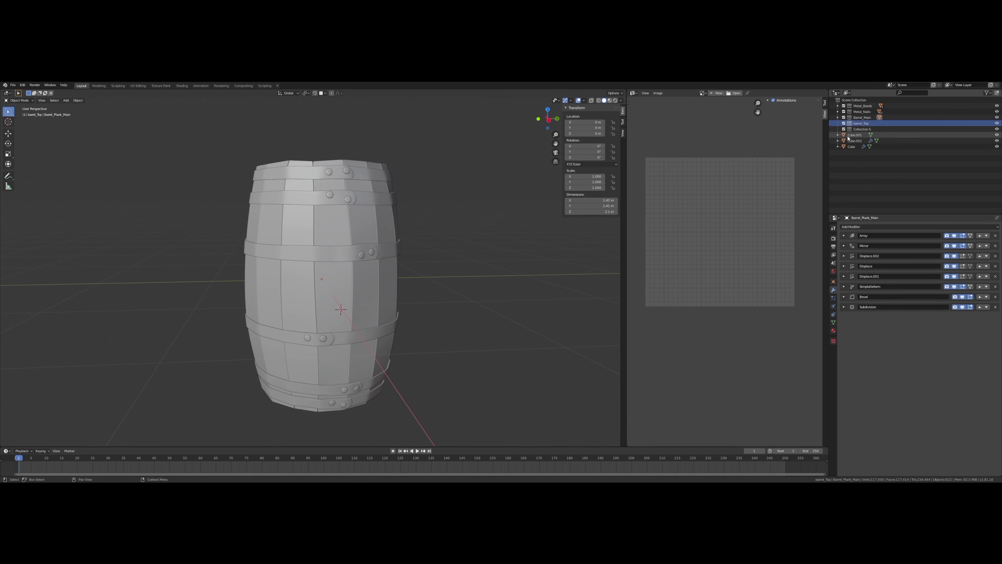
Step: Move Cube into the barrel_Top collection and rename the new collection
click(852, 135)
click(852, 147)
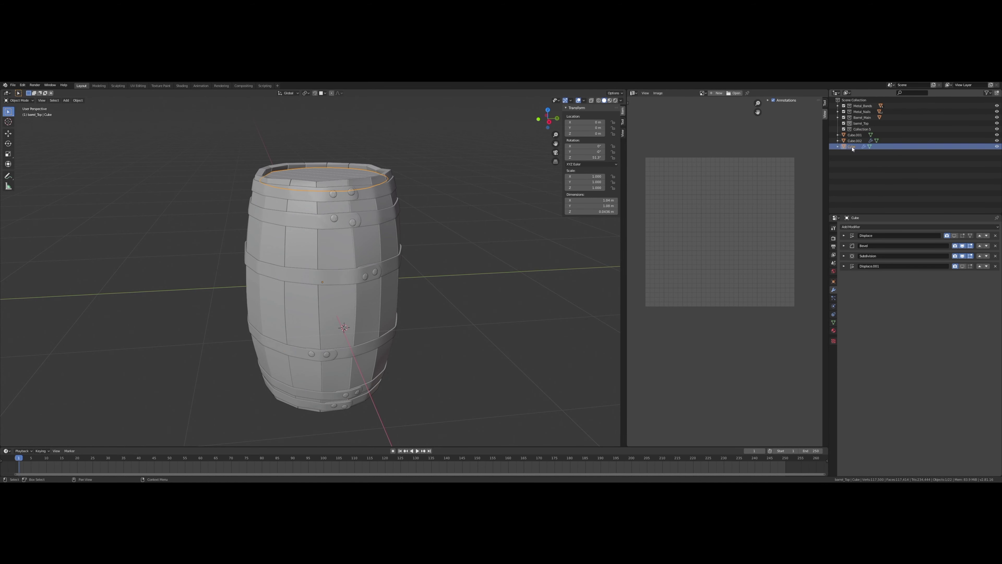
drag(860, 127, 860, 126)
double_click(861, 135)
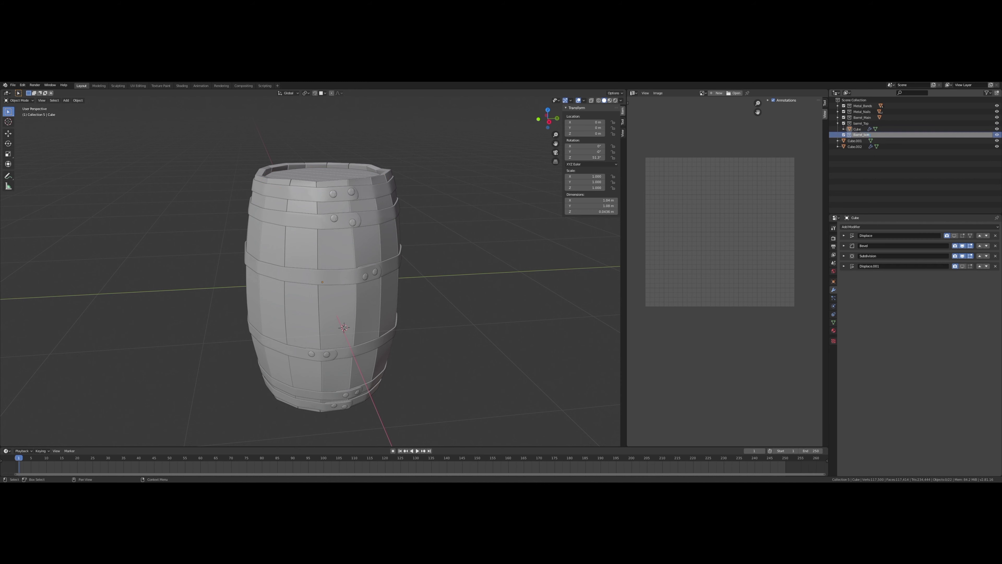
text(om)
click(855, 147)
click(857, 128)
Step: Check Cube.002 and Cube.001, then move the part collections into Backup
middle_drag(410, 221, 417, 277)
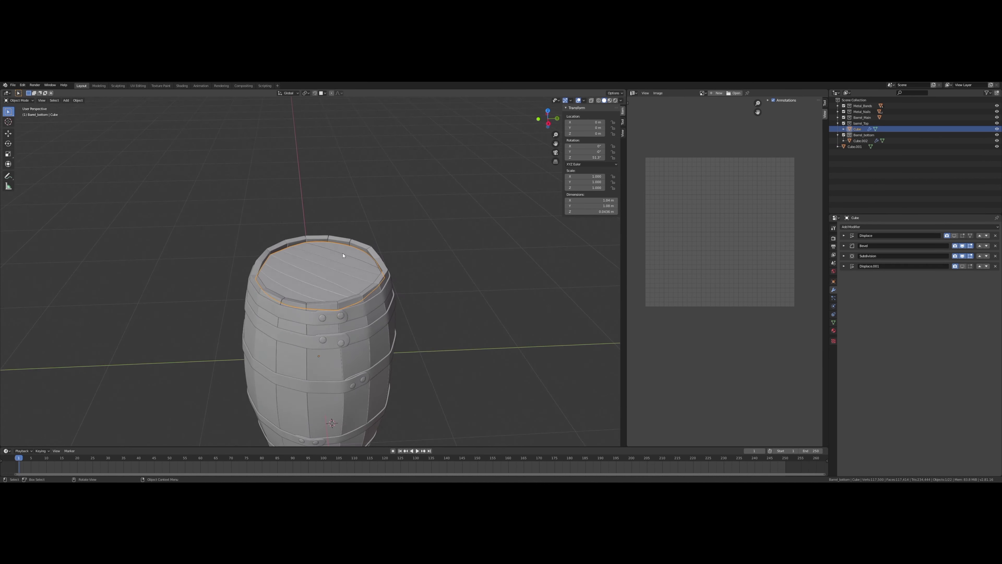
scroll(417, 278, up, 4)
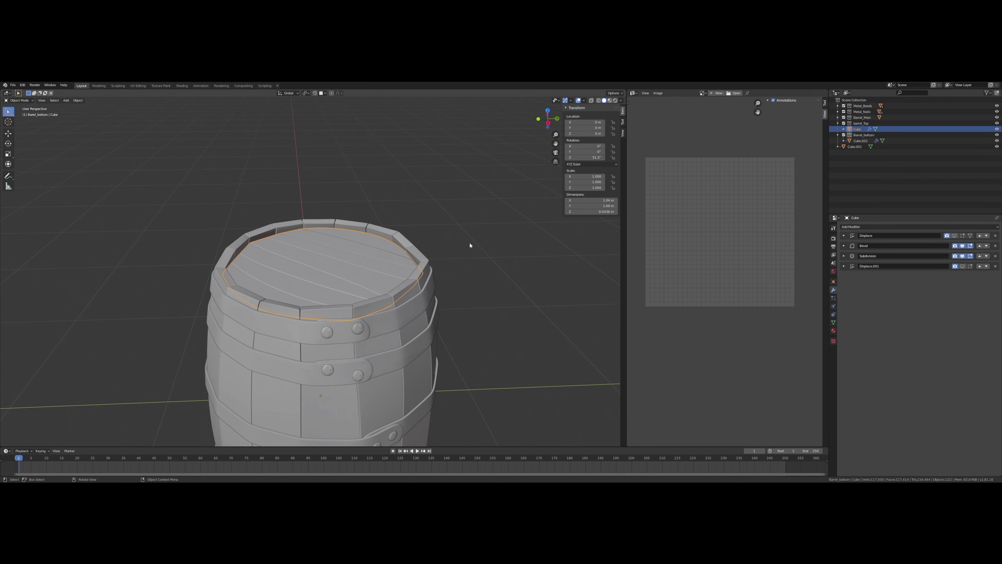
mouse_move(490, 264)
middle_down()
mouse_move(530, 250)
mouse_move(546, 258)
middle_up()
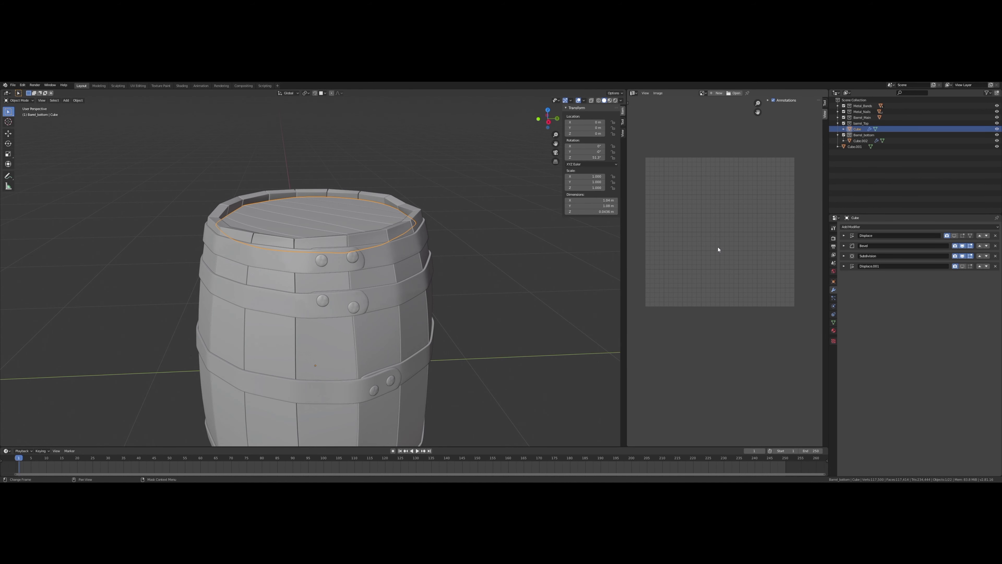
click(865, 141)
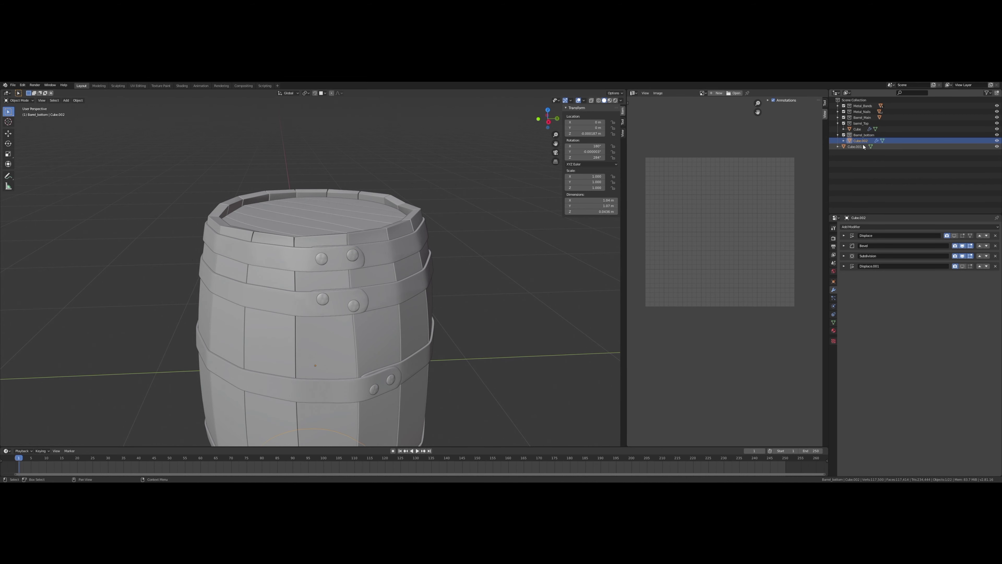
middle_drag(441, 291, 877, 141)
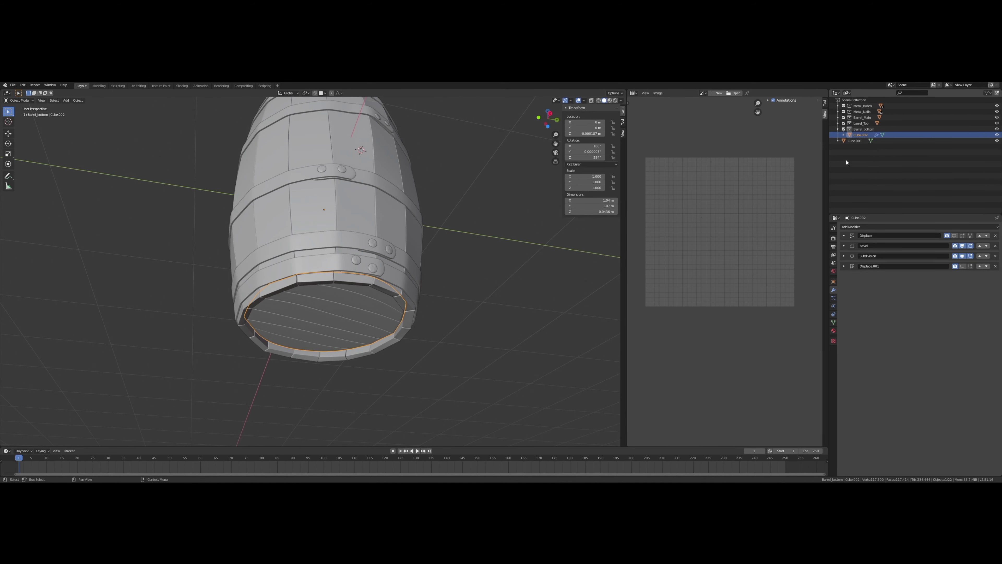
click(862, 141)
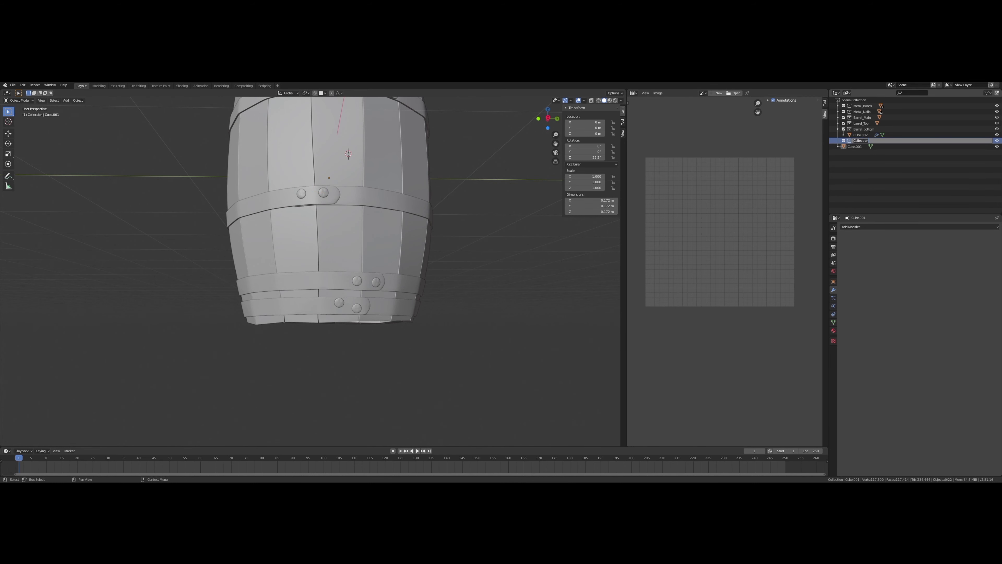
drag(845, 131, 859, 141)
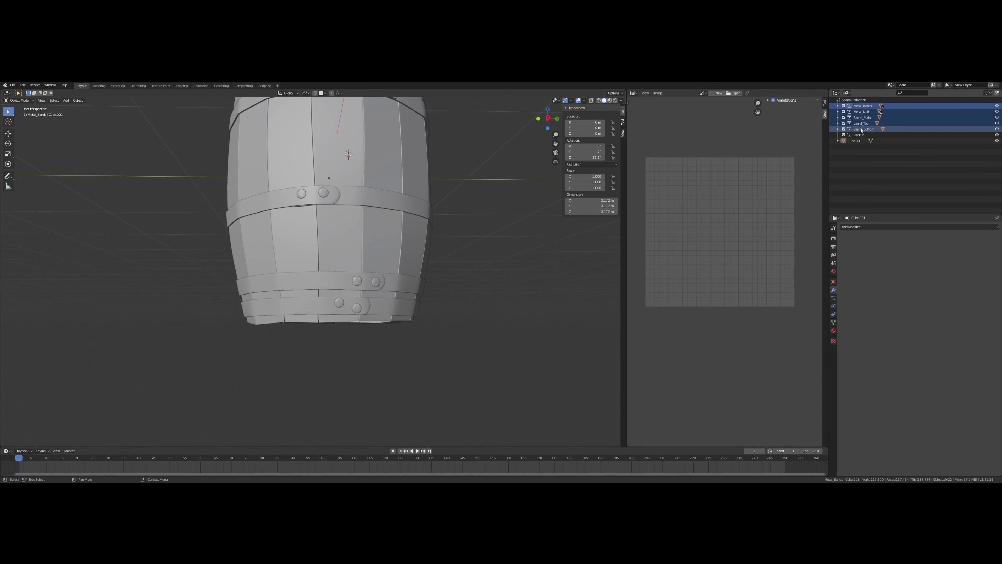
click(853, 141)
click(839, 105)
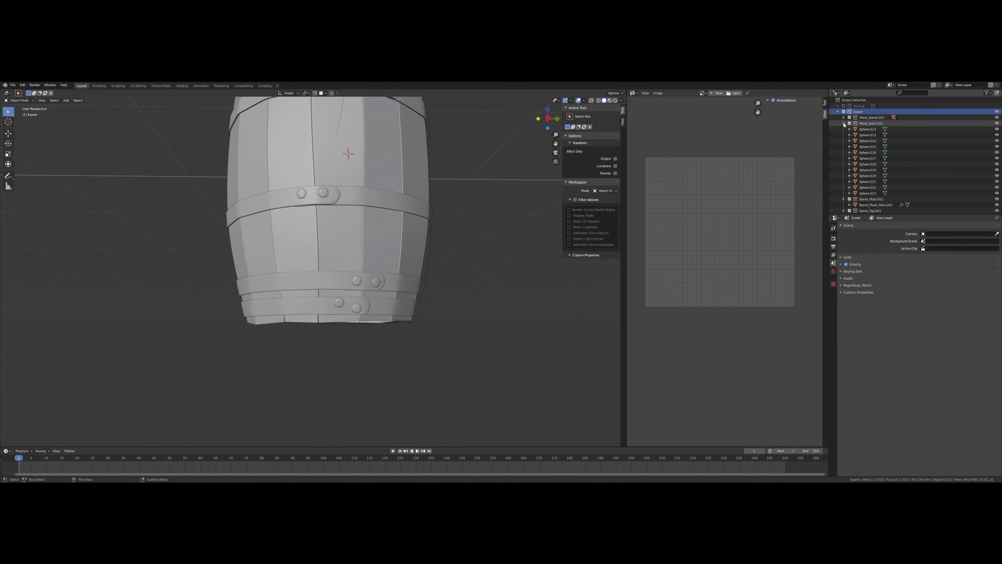
Step: Separate the bottom lid mesh by loose parts into individual planks
middle_drag(514, 269, 463, 215)
key(a)
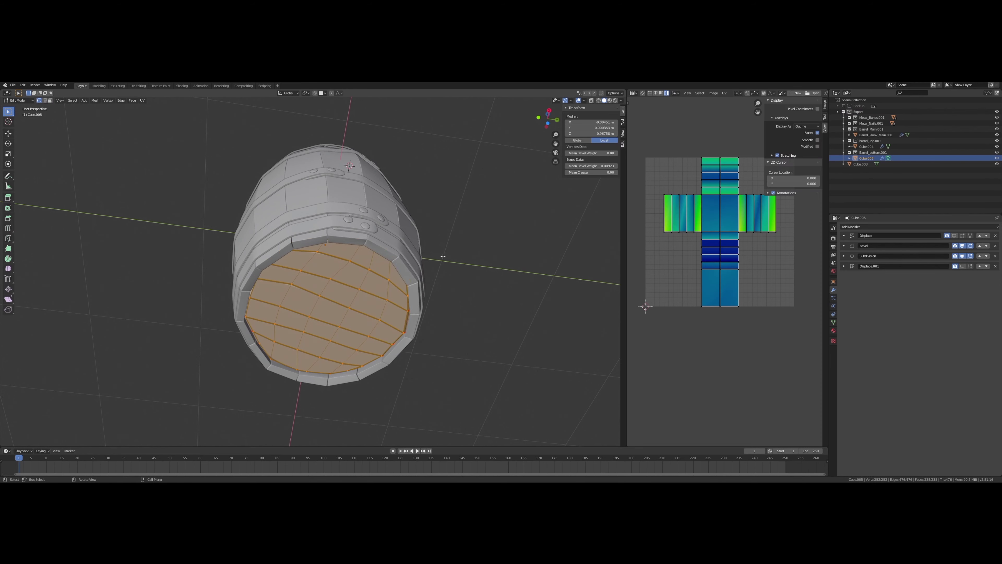
right_click(443, 256)
click(477, 398)
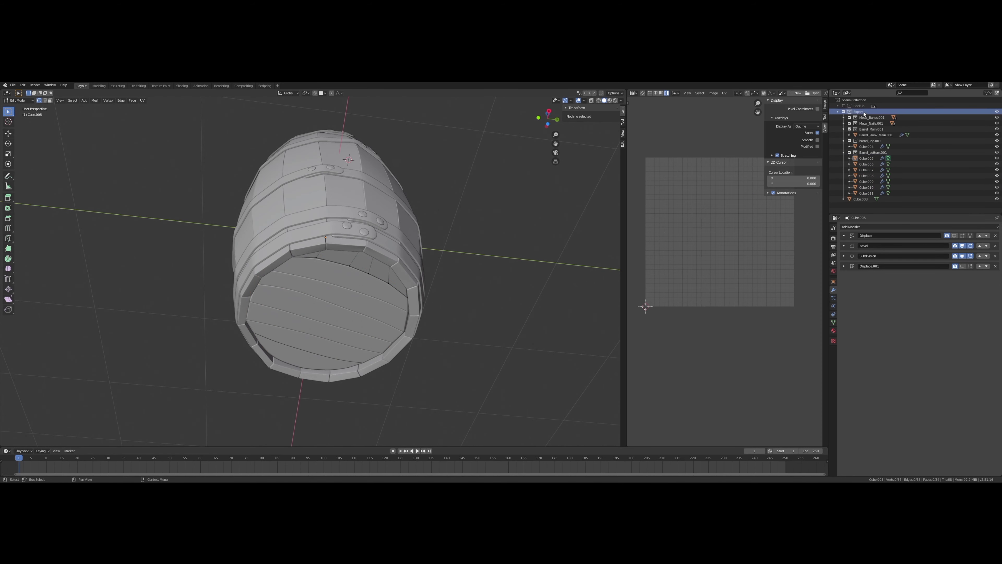
click(872, 112)
text(_low)
key(Tab)
Step: Select the separated bottom plank objects and frame them in view
middle_drag(501, 204, 454, 217)
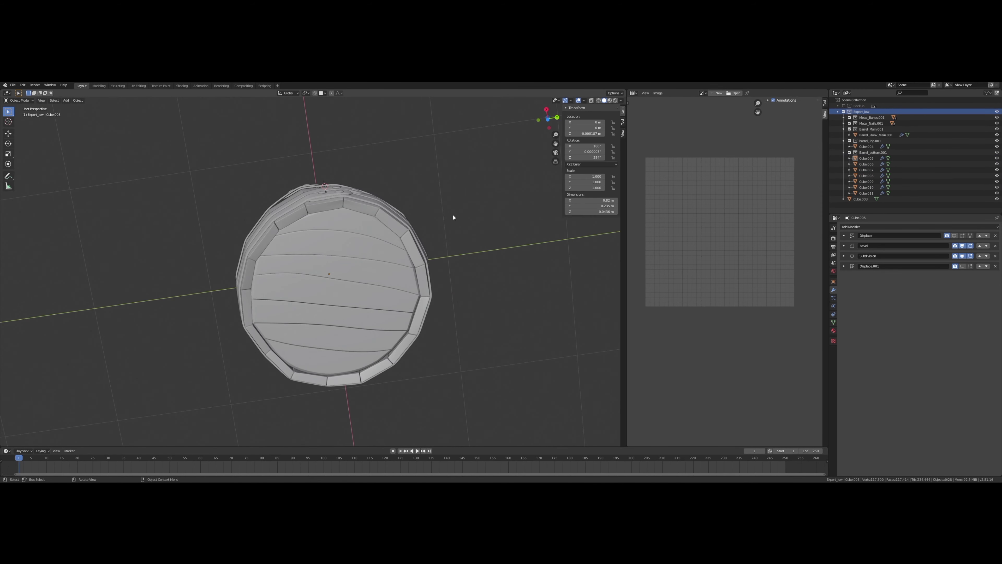
drag(276, 237, 394, 347)
mouse_move(454, 217)
middle_down()
mouse_move(475, 262)
mouse_move(405, 221)
middle_up()
scroll(475, 263, up, 5)
scroll(404, 222, down, 2)
scroll(421, 217, up, 5)
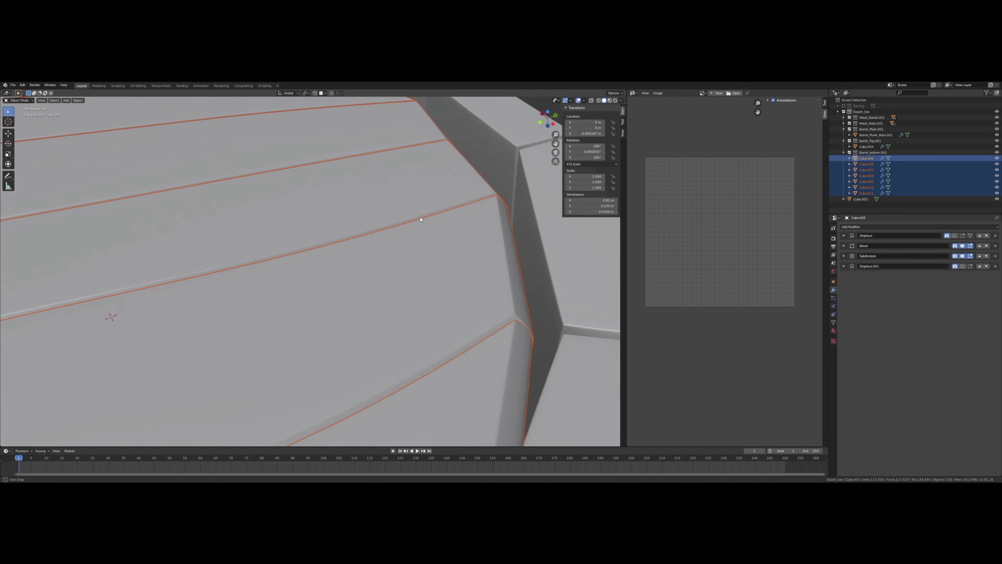
scroll(515, 234, up, 2)
scroll(498, 247, up, 1)
scroll(497, 246, down, 3)
scroll(497, 247, down, 4)
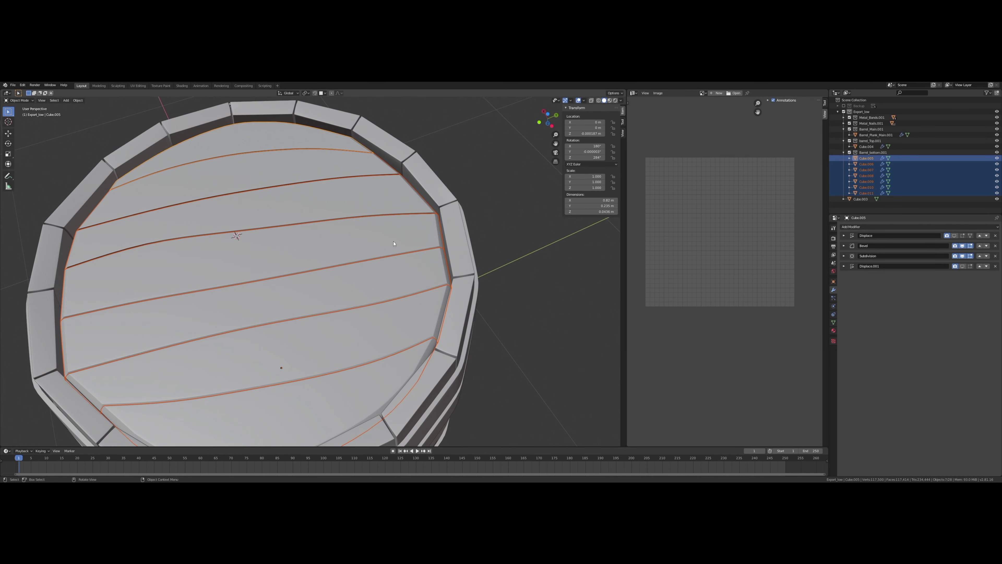
Step: Enable Displace.001 on the bottom planks and set its strength to 0.02
click(954, 236)
click(962, 266)
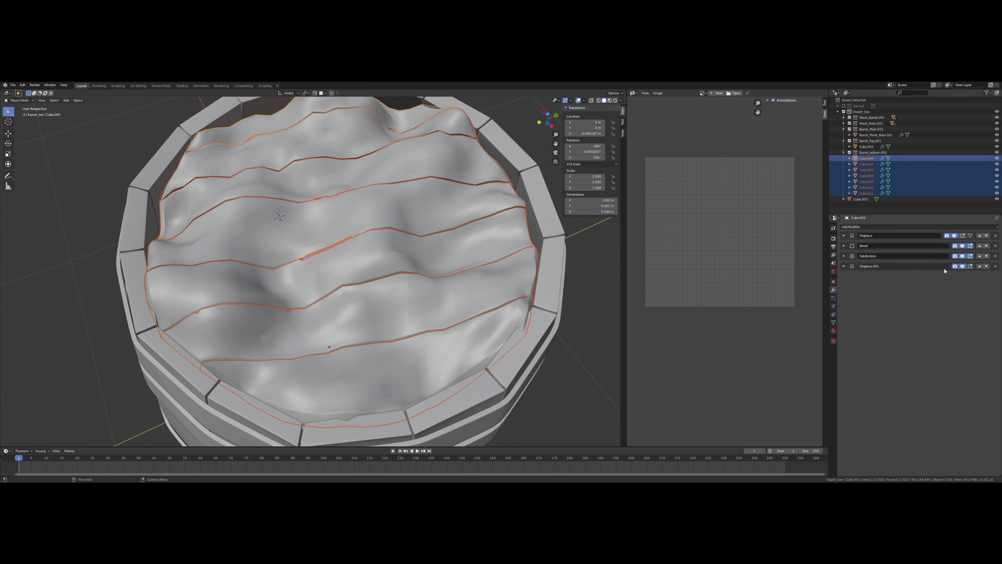
text(.01)
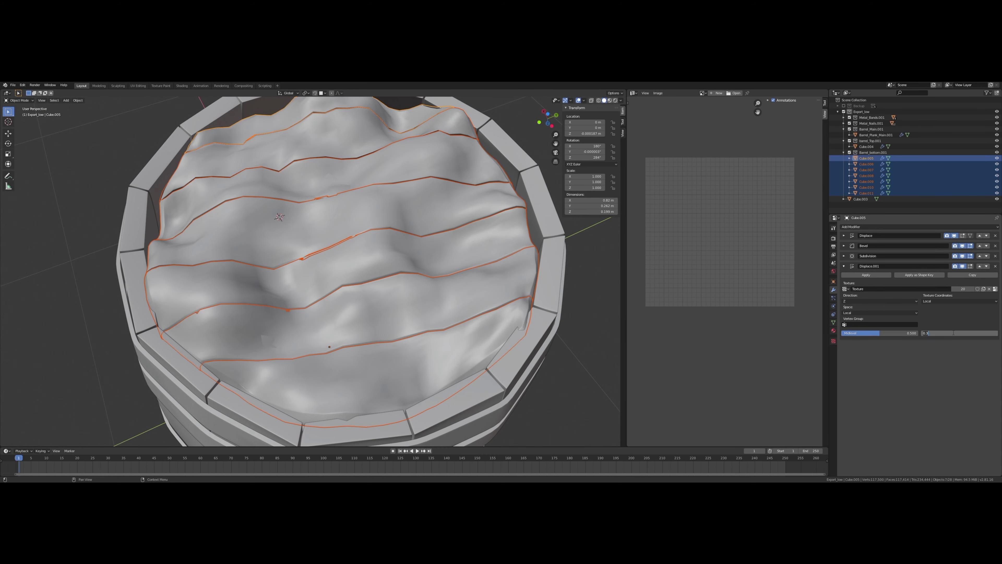
key(Return)
middle_drag(414, 315, 419, 245)
middle_drag(401, 265, 401, 356)
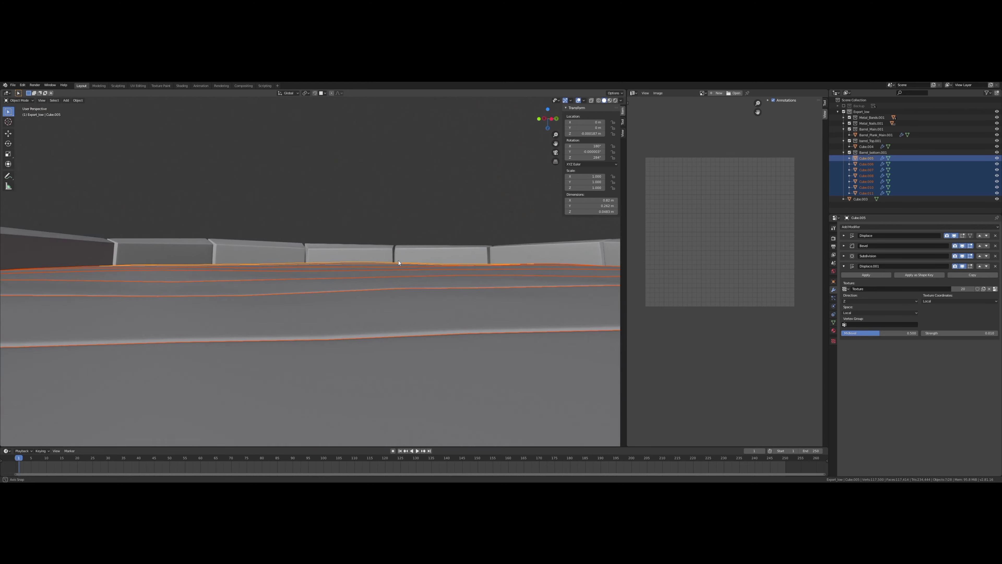
key(Return)
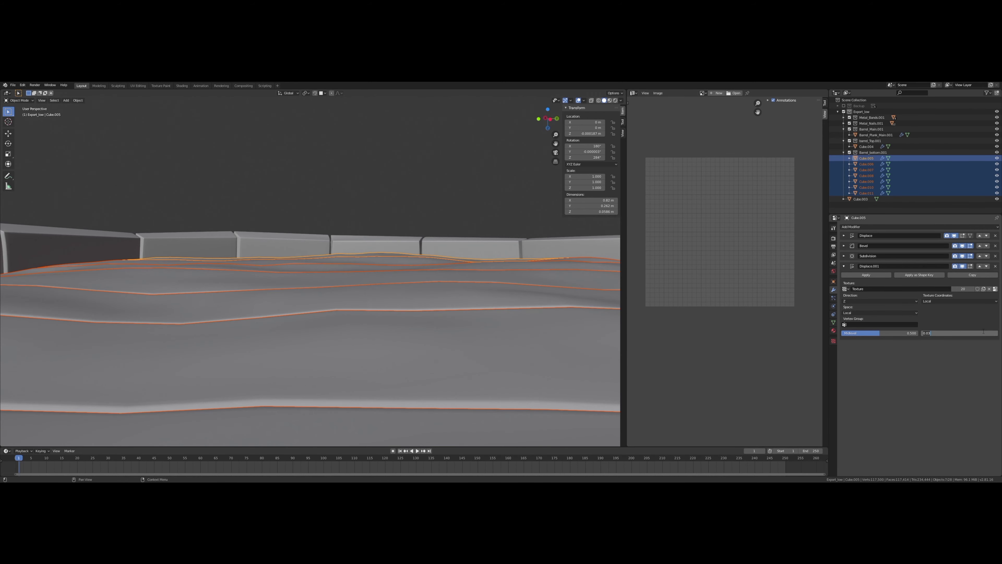
Step: Reselect all seven bottom planks, Cube.009 first, and start a batch rename with Ctrl+F2
mouse_move(521, 289)
middle_down()
mouse_move(326, 266)
mouse_move(398, 280)
mouse_move(264, 233)
middle_up()
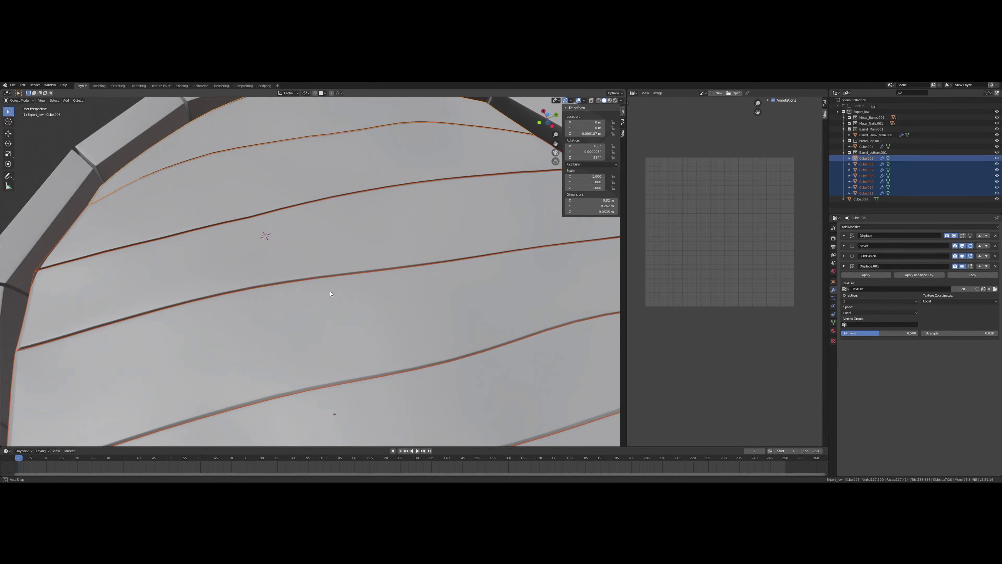
scroll(324, 306, down, 5)
scroll(349, 272, up, 6)
key(alt+a)
scroll(349, 271, down, 5)
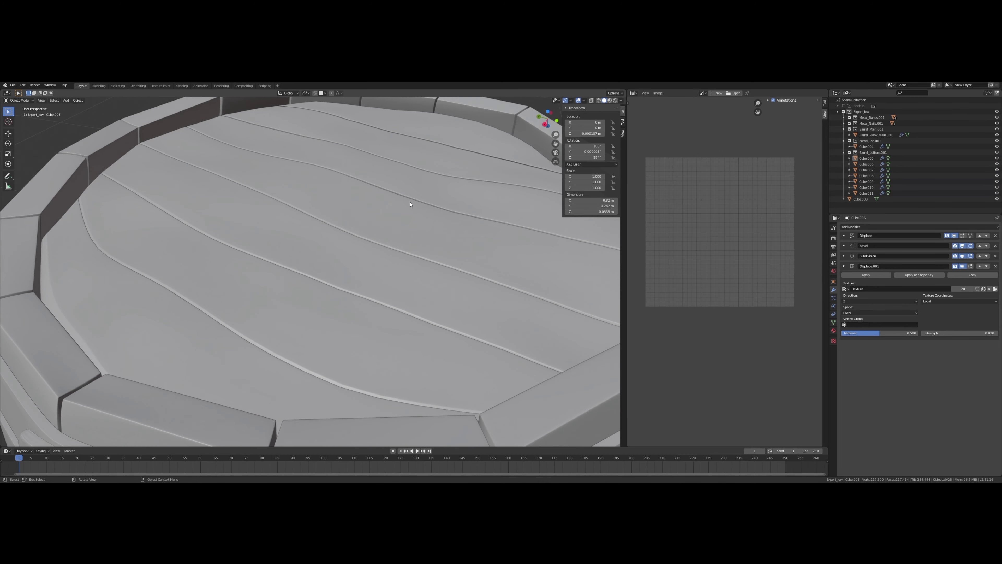
mouse_move(349, 272)
middle_down()
mouse_move(349, 239)
mouse_move(347, 284)
mouse_move(352, 252)
middle_up()
click(888, 183)
click(462, 232)
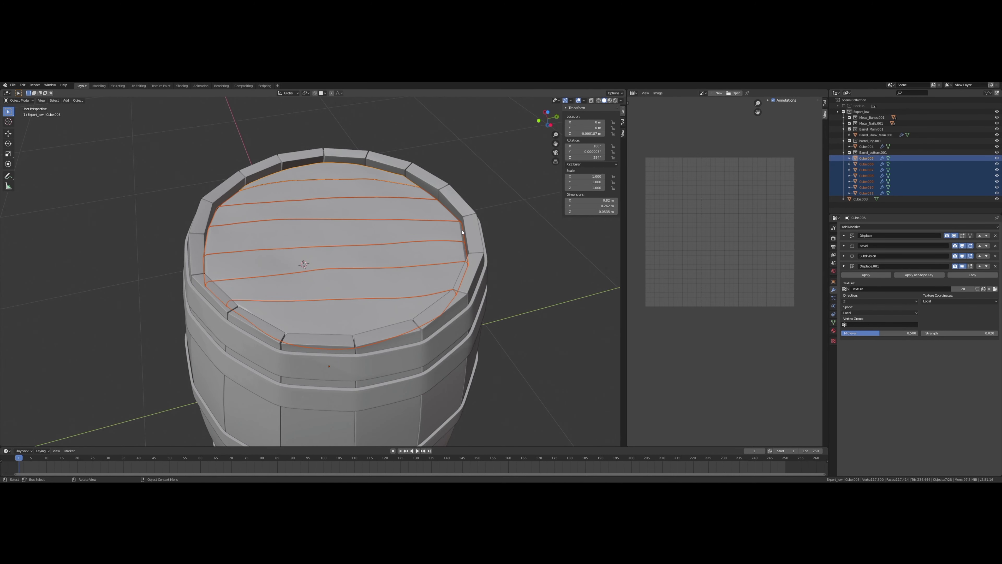
key(ctrl+F2)
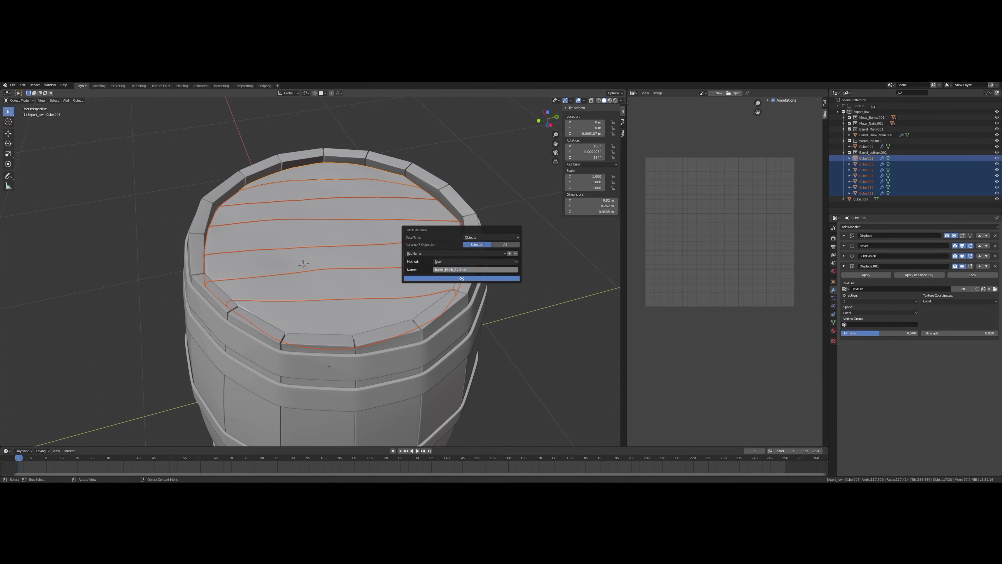
Step: Rename the bottom planks to Barrel_Plank_Bottom and add the _low suffix
click(459, 278)
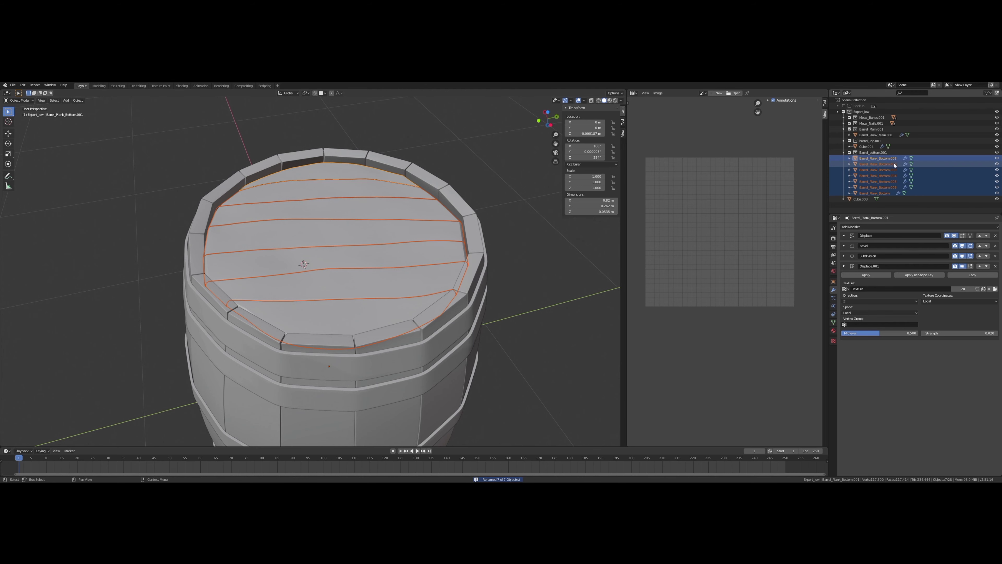
key(ctrl+F2)
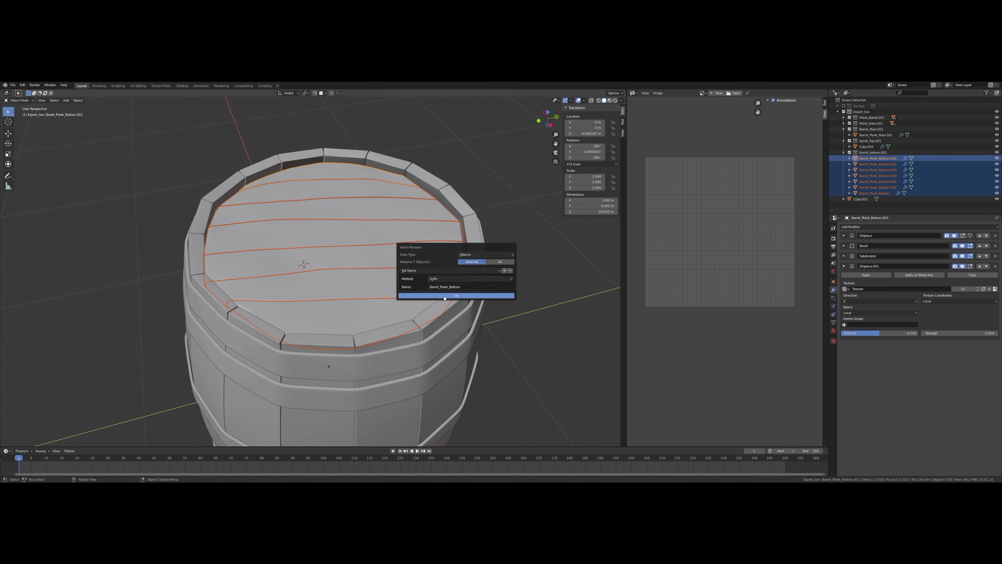
key(Return)
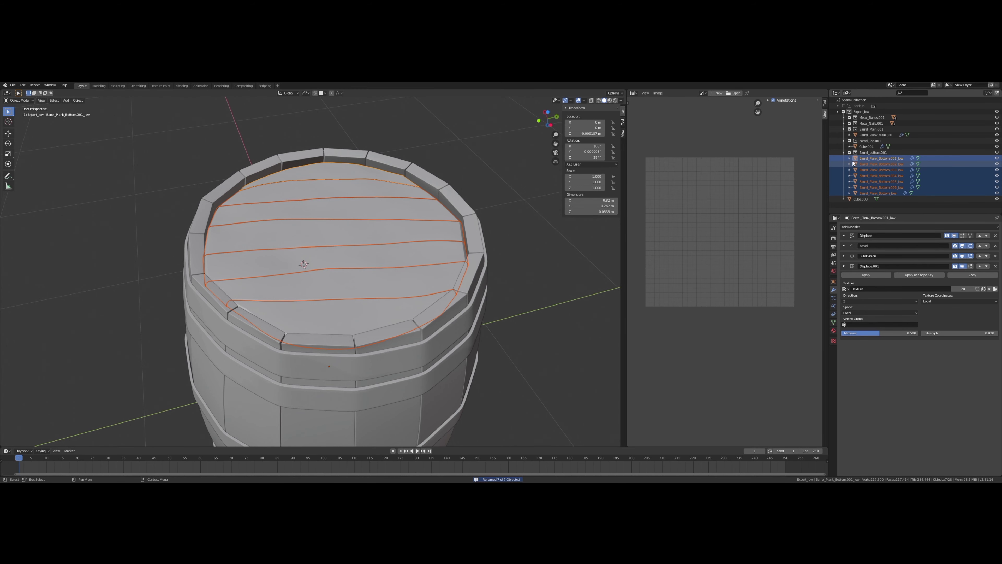
Step: Set the top lid (Cube.004) displacement strength to 0.3
click(844, 152)
click(866, 146)
key(KP_Decimal)
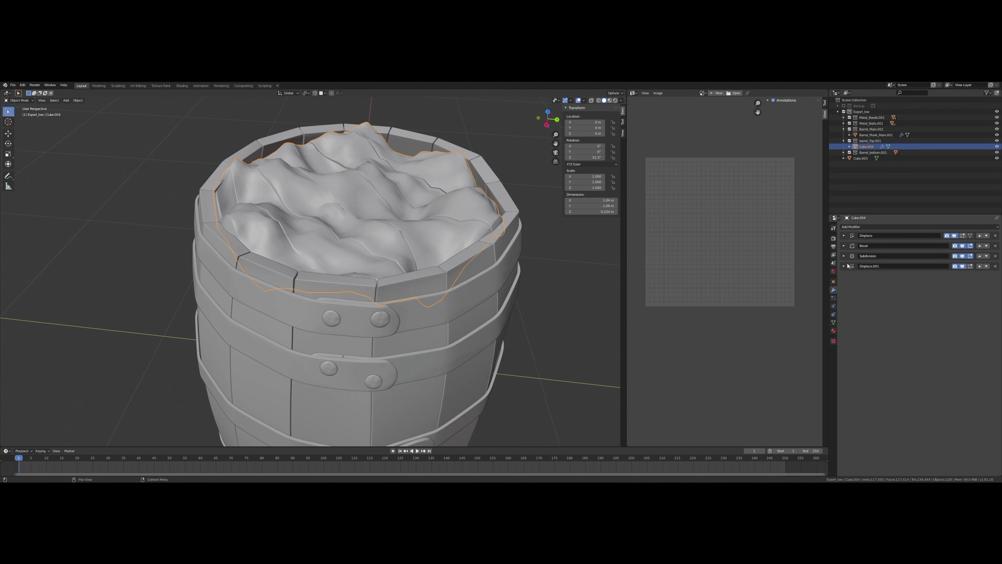
click(845, 266)
click(958, 333)
text(0.3)
key(Return)
scroll(432, 224, up, 2)
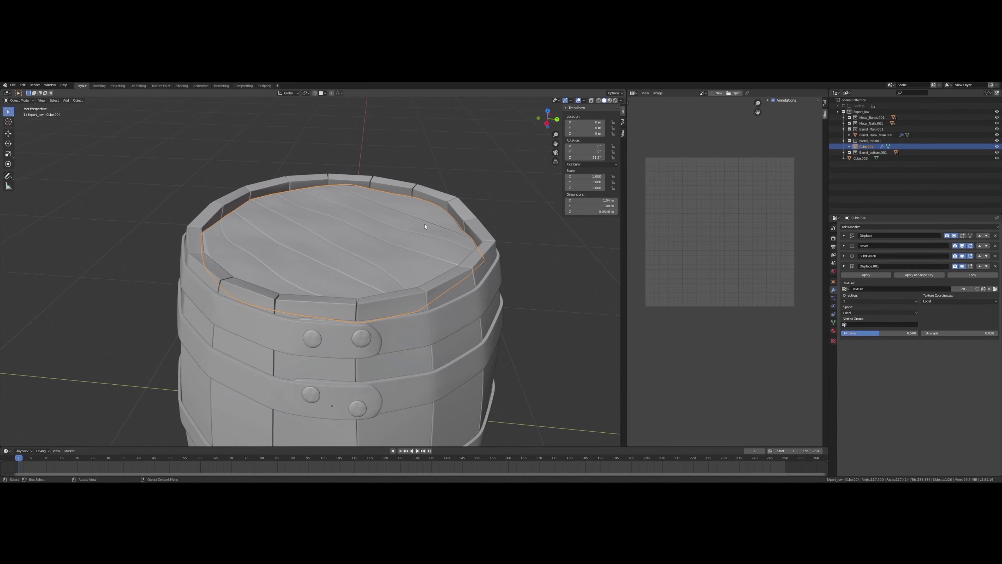
scroll(425, 221, up, 3)
scroll(438, 240, down, 3)
mouse_move(439, 239)
middle_down()
mouse_move(473, 221)
mouse_move(494, 300)
middle_up()
scroll(488, 240, up, 3)
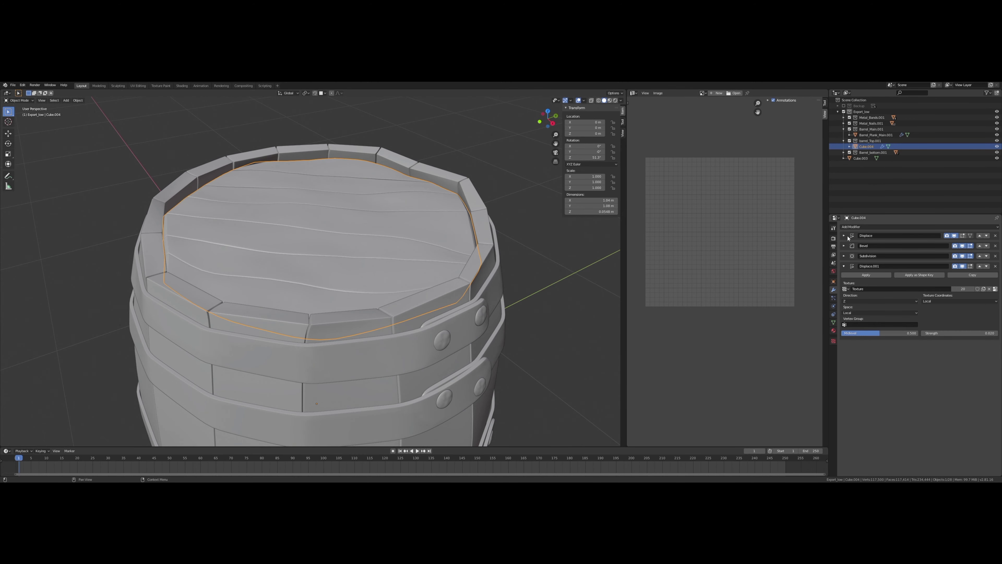
Step: Split the top lid mesh into separate planks by loose parts
key(Tab)
scroll(440, 188, down, 3)
scroll(494, 218, up, 1)
right_click(493, 217)
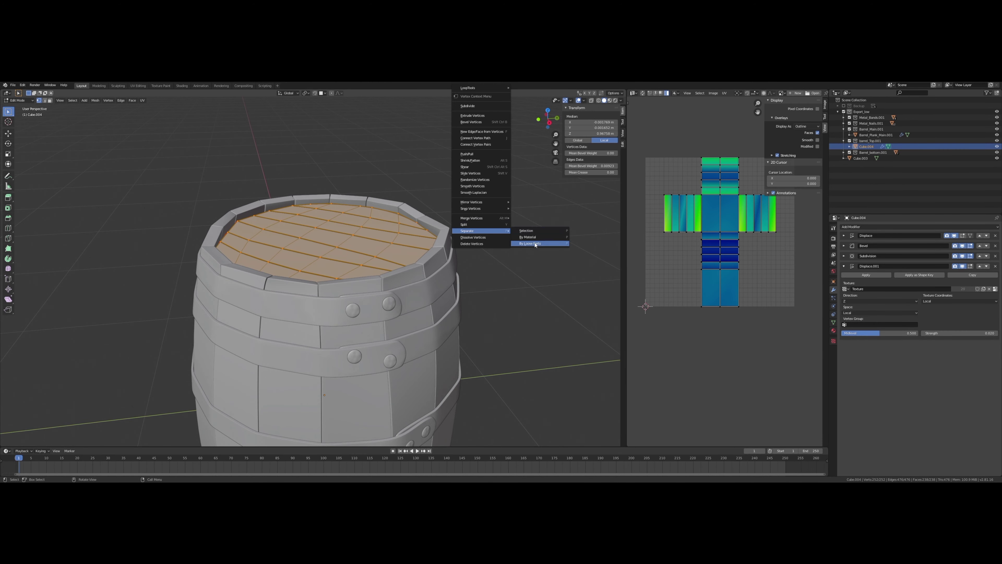
click(536, 244)
key(Tab)
middle_drag(535, 243, 390, 208)
Step: Rename the top planks to Barrel_Plank_Top and add the _low suffix
key(ctrl+F2)
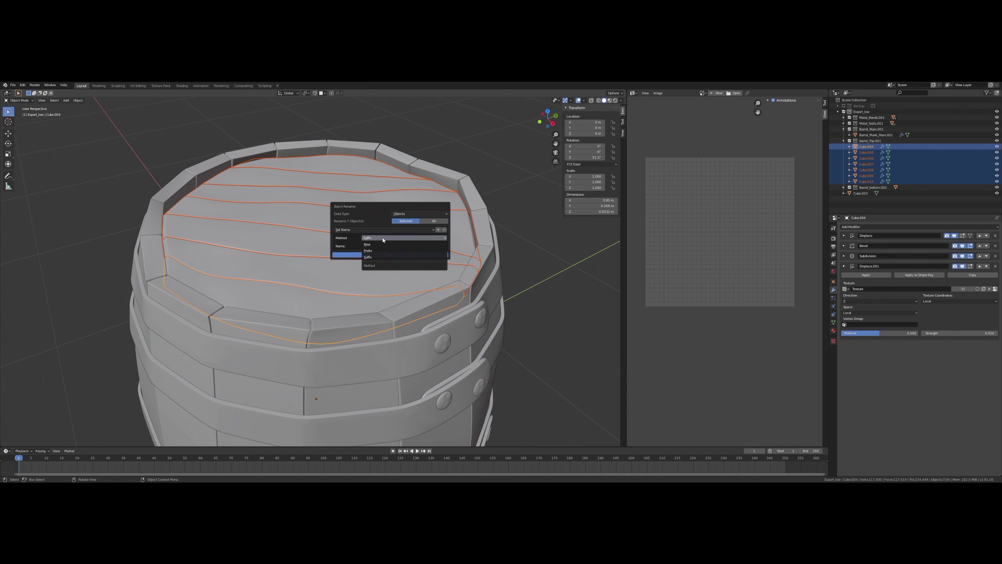
click(383, 244)
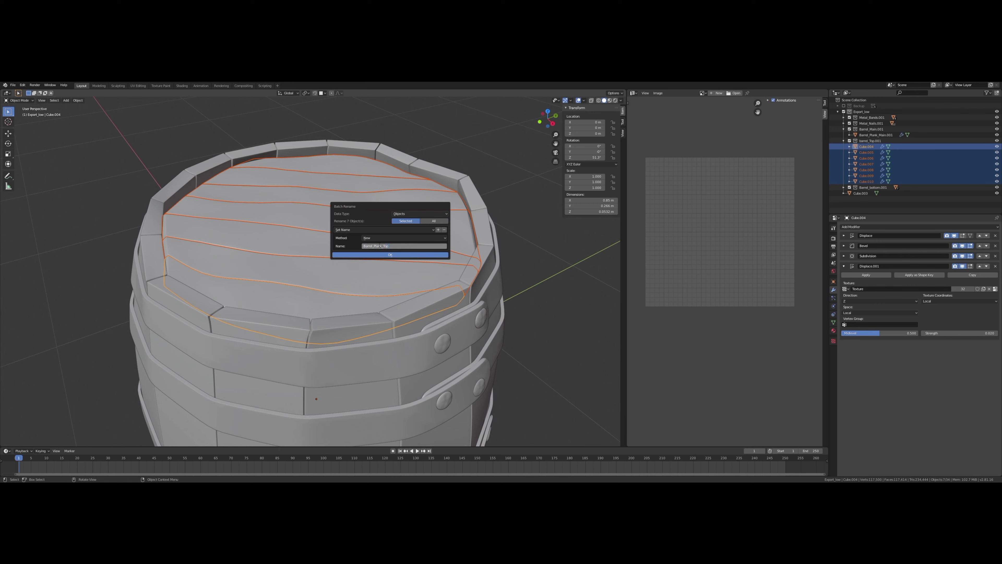
key(Return)
key(ctrl+F2)
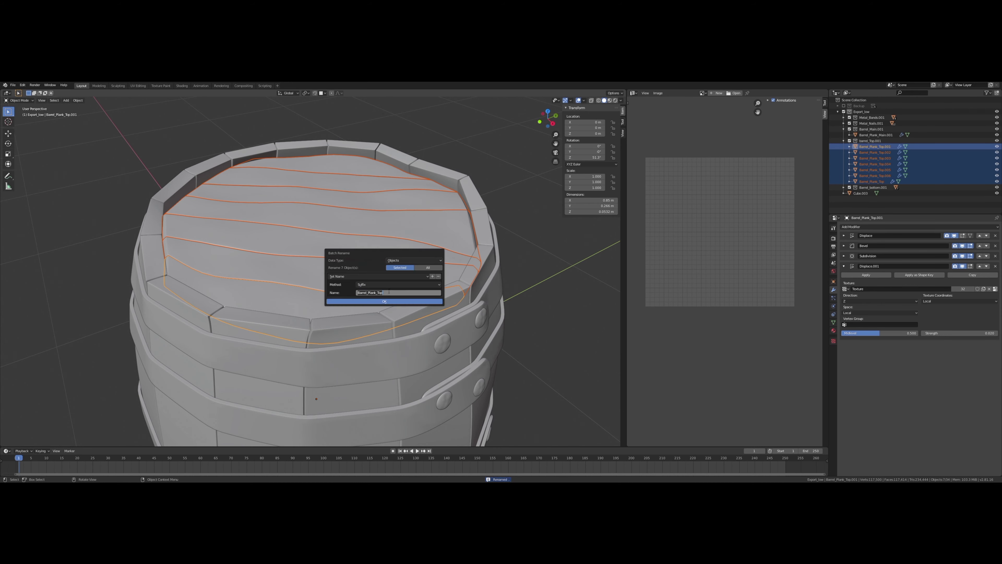
text(_low)
click(384, 301)
Step: Apply the Array and Mirror modifiers on Barrel_Plank_Main.001 and delete the Cube.003 helper
click(844, 140)
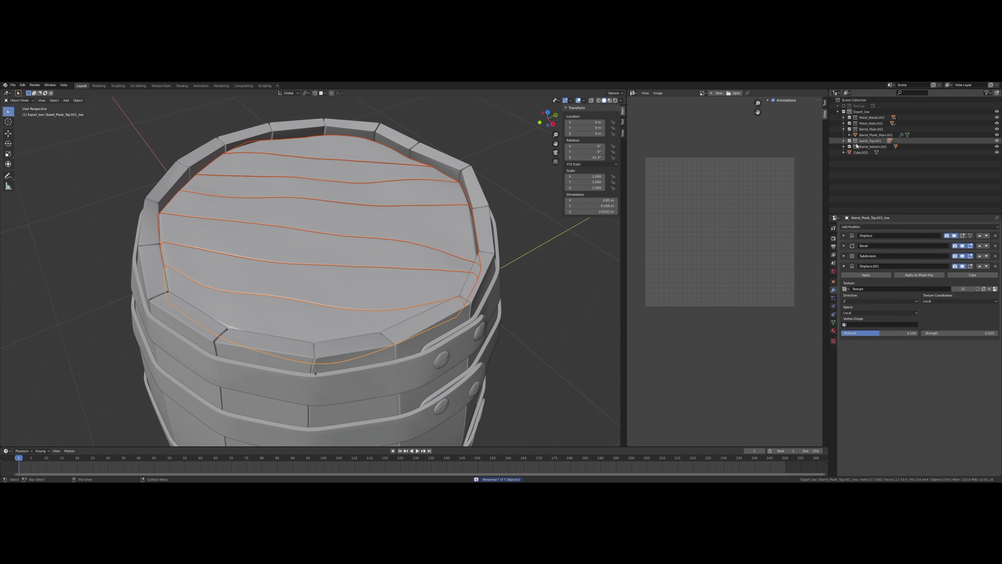
click(876, 135)
scroll(444, 279, down, 4)
shift+middle_drag(444, 280, 430, 257)
click(844, 235)
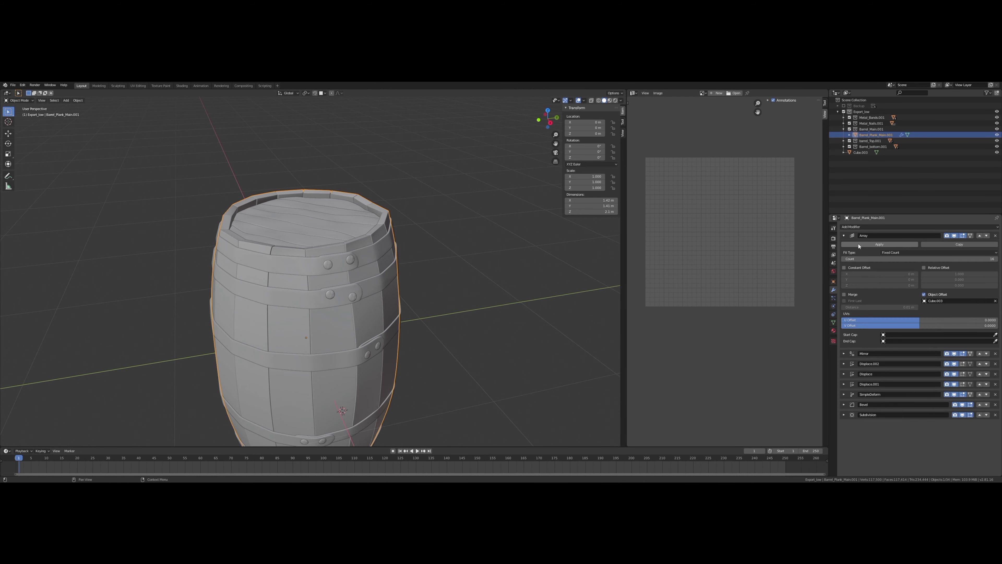
click(859, 247)
click(860, 152)
key(Delete)
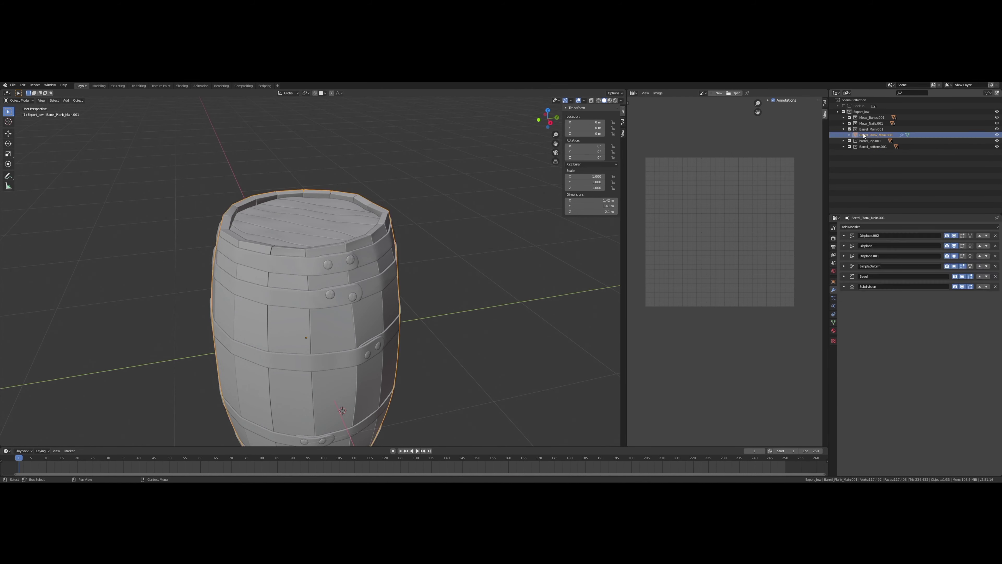
Step: Try separating the main planks by loose parts, then undo it
key(Tab)
right_click(465, 285)
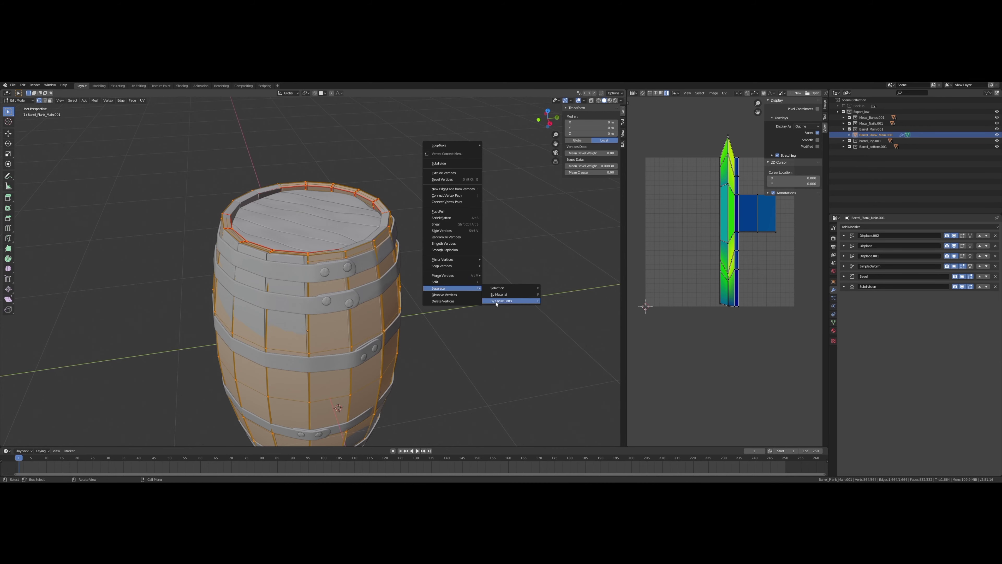
click(496, 301)
key(Tab)
mouse_move(492, 287)
middle_down()
mouse_move(458, 284)
mouse_move(452, 308)
middle_up()
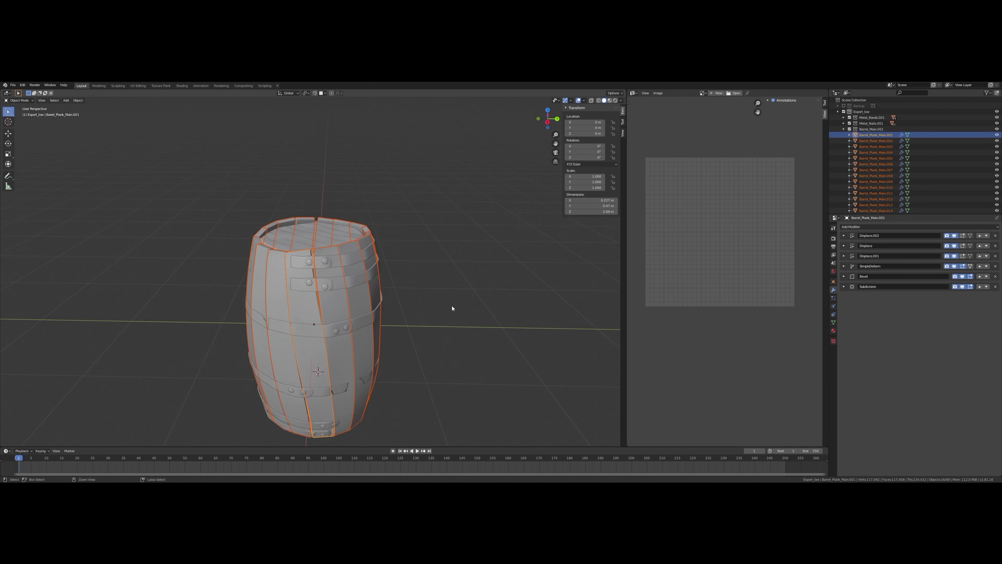
key(ctrl+z)
key(ctrl+z)
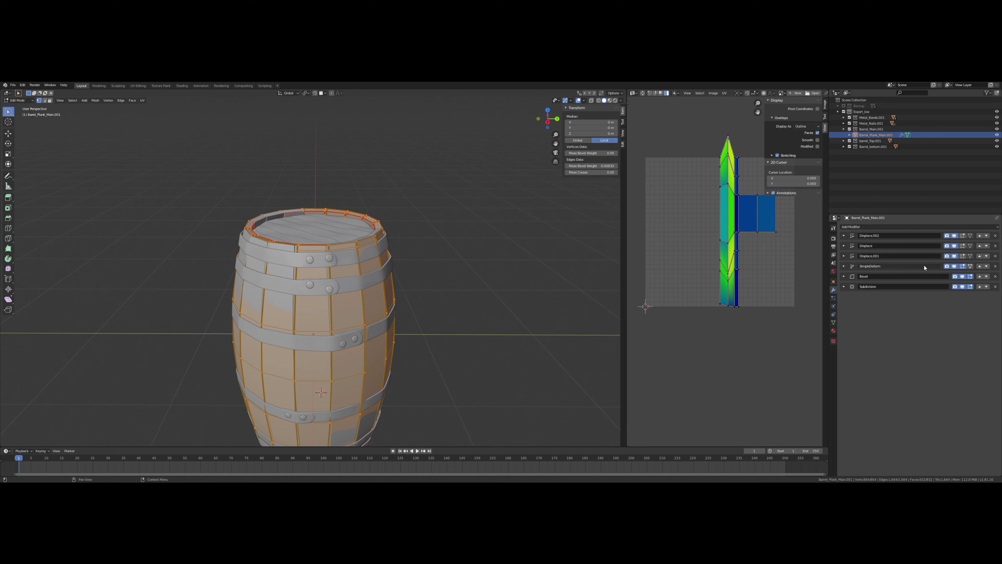
Step: Apply the SimpleDeform bend to the main planks
click(843, 266)
mouse_move(481, 286)
middle_down()
mouse_move(447, 293)
mouse_move(465, 305)
mouse_move(517, 269)
middle_up()
key(alt+a)
key(Tab)
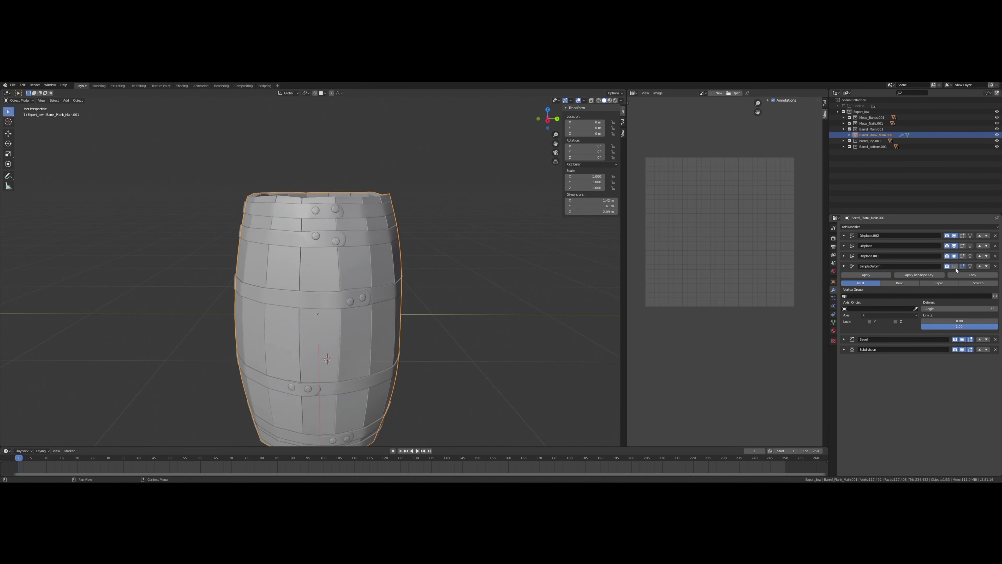
click(874, 276)
Step: Separate the bent main planks into individual objects by loose parts
key(Tab)
key(a)
right_click(437, 285)
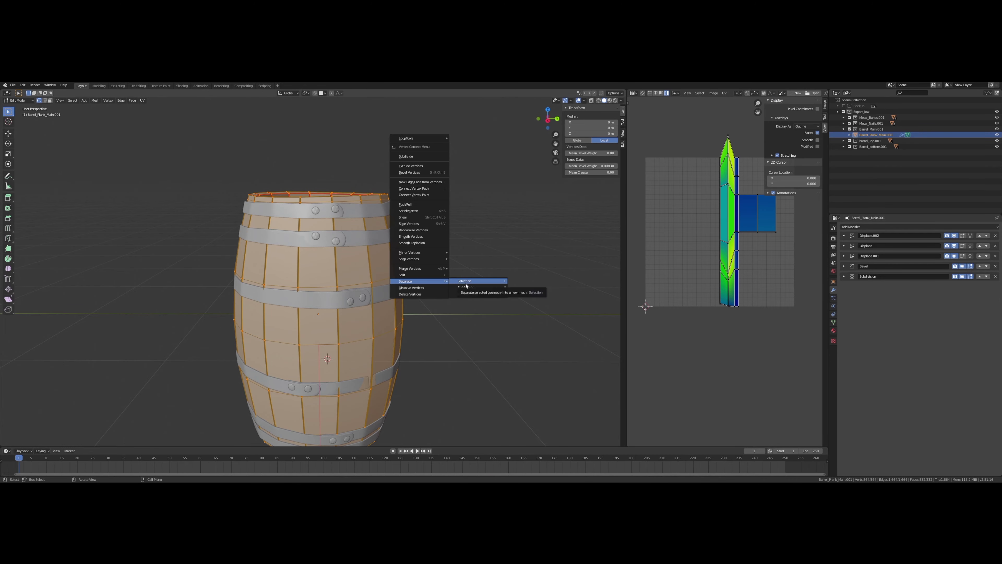
click(470, 296)
key(Tab)
middle_drag(469, 298, 465, 239)
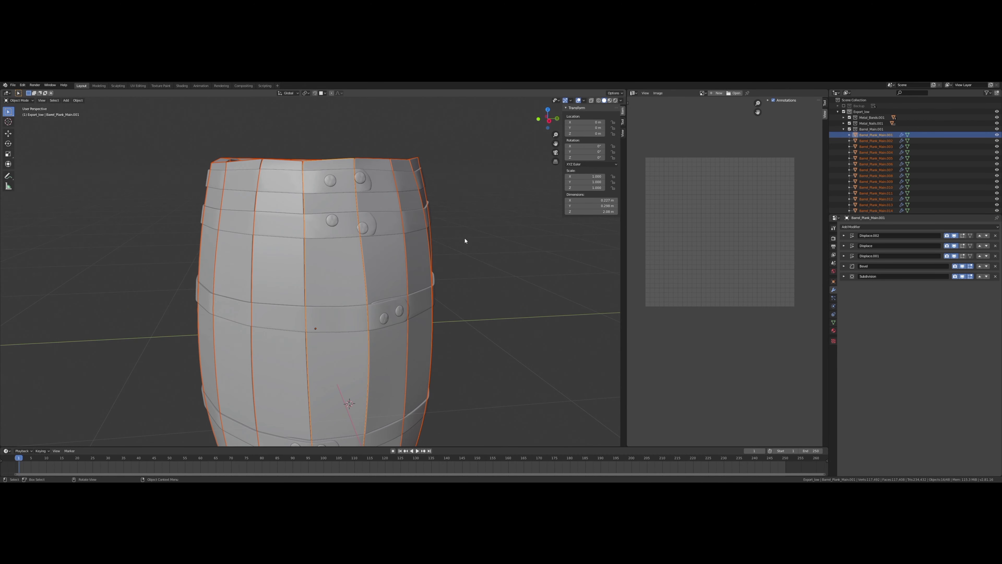
scroll(462, 242, up, 3)
scroll(424, 282, down, 2)
middle_drag(425, 282, 438, 261)
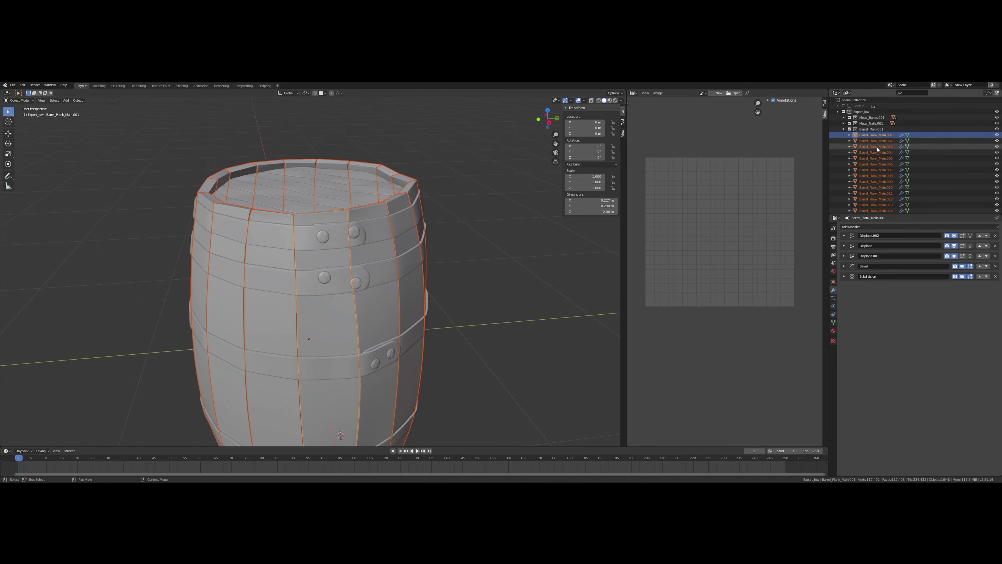
scroll(881, 158, down, 2)
Step: Add the _low suffix to all 16 separated planks
shift+click(876, 199)
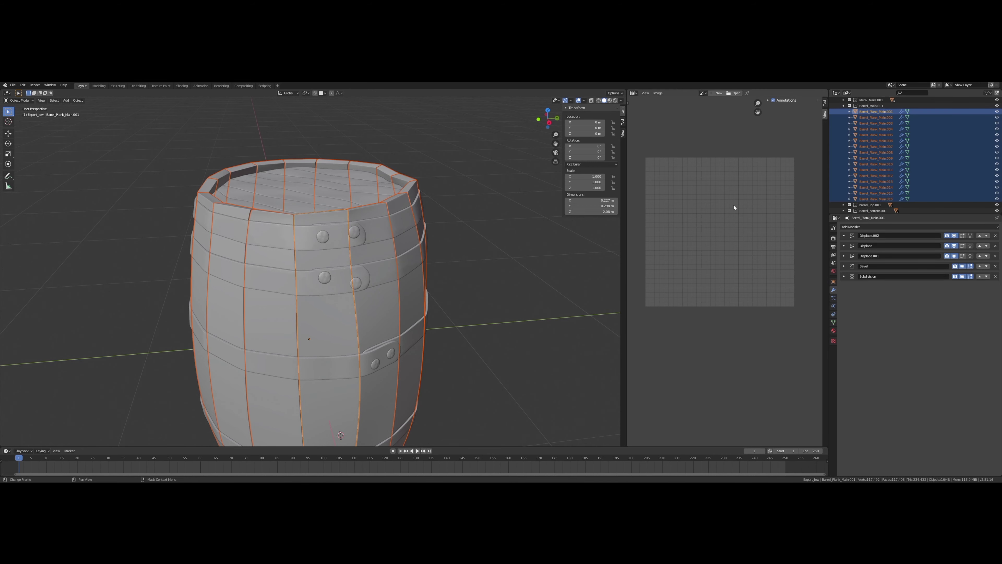
key(ctrl+F2)
click(466, 239)
Step: Select the twelve nail spheres and bring up Batch Rename for them
scroll(870, 134, up, 4)
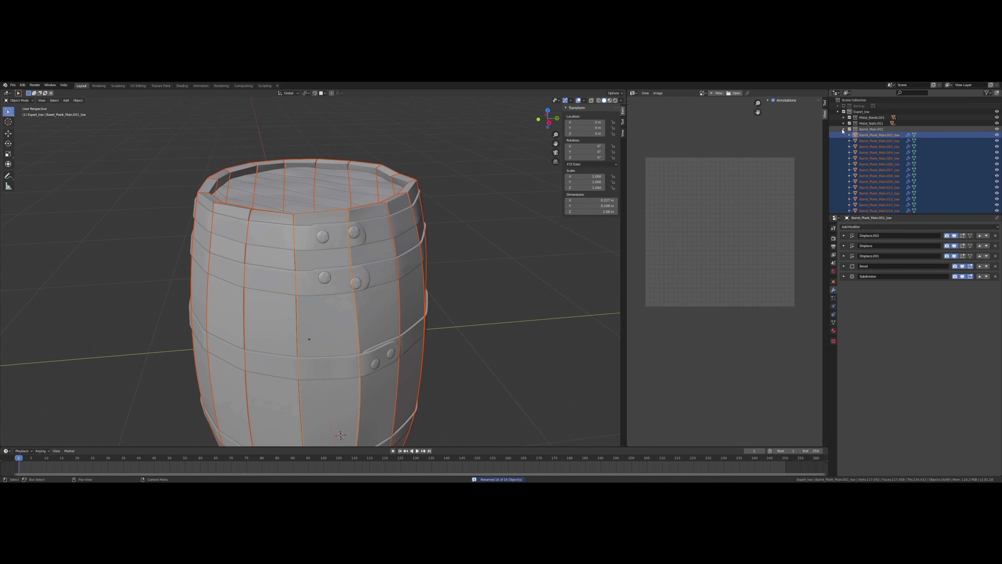
click(868, 129)
shift+click(867, 193)
middle_drag(432, 179, 428, 208)
key(ctrl+F2)
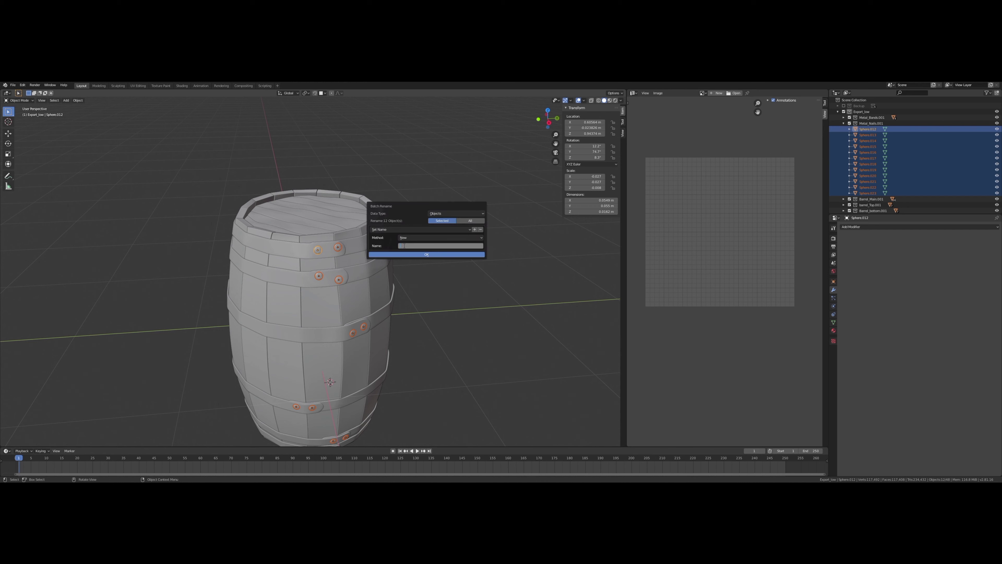
Step: Name the twelve spheres Nail and add the _low suffix
text(Nail)
key(Return)
key(Return)
key(ctrl+F2)
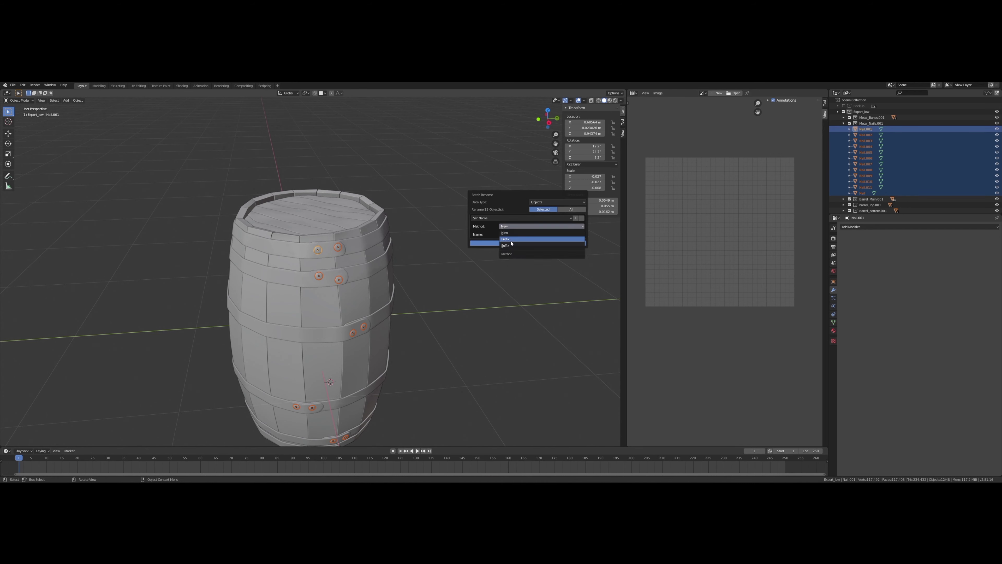
key(Return)
key(Return)
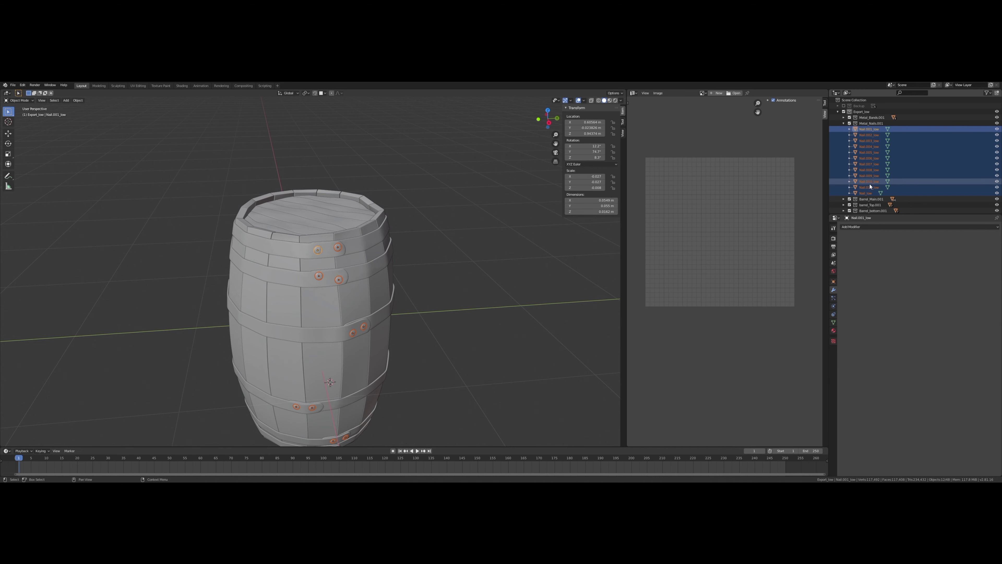
Step: Rename the six Metal_Bands cylinders to Metal_Band with a _low suffix
click(843, 123)
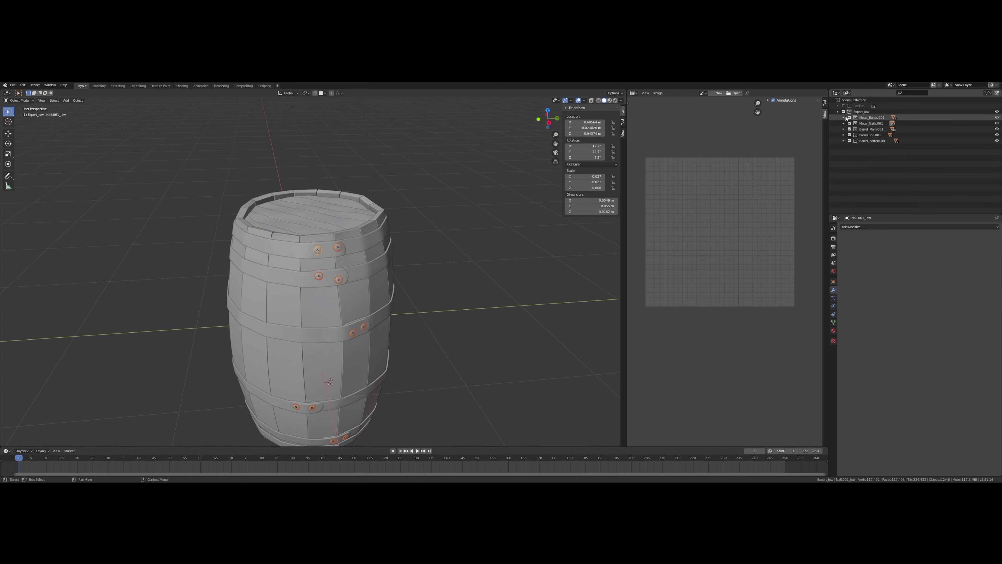
shift+click(869, 152)
key(ctrl+F2)
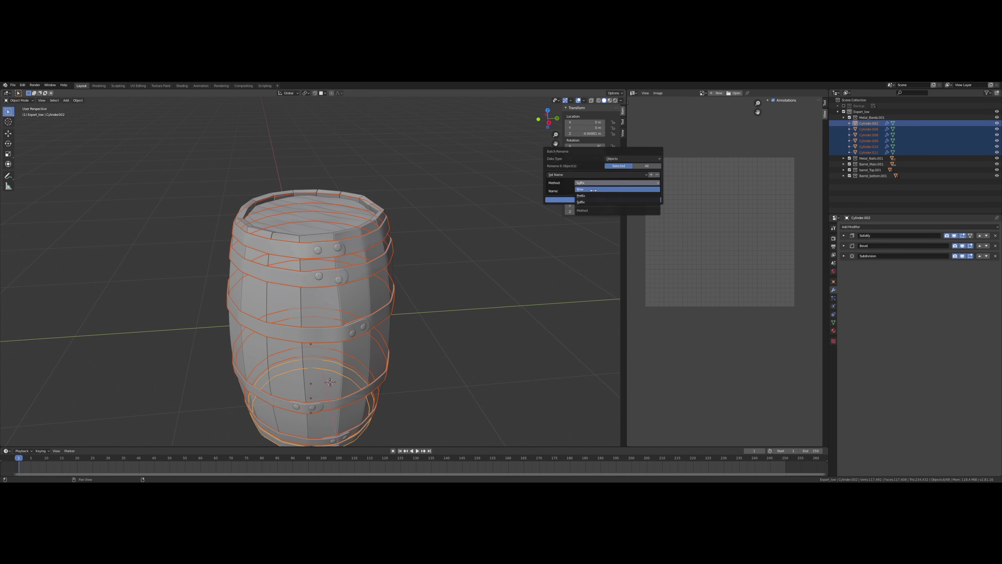
click(593, 189)
click(590, 191)
key(Return)
key(Return)
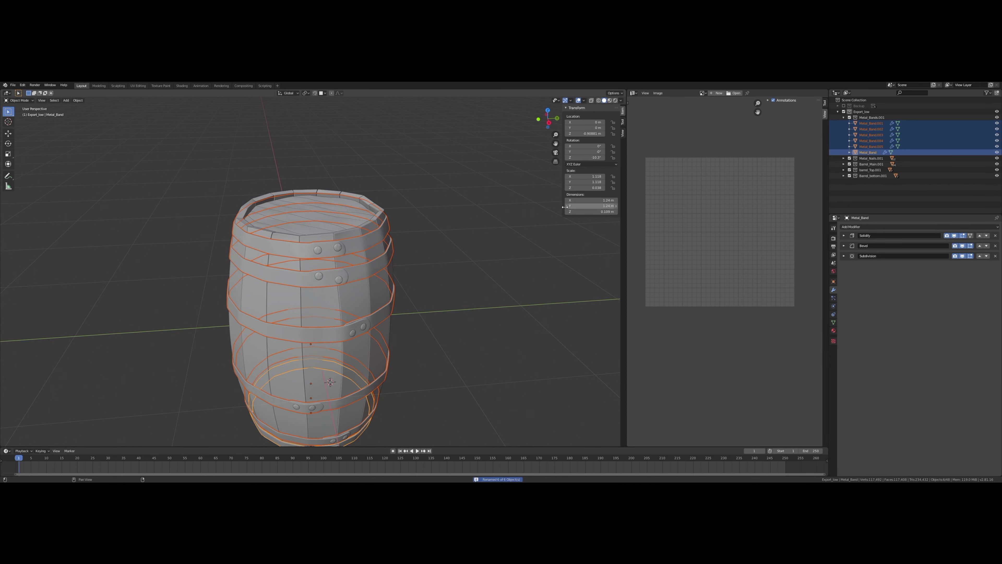
key(ctrl+F2)
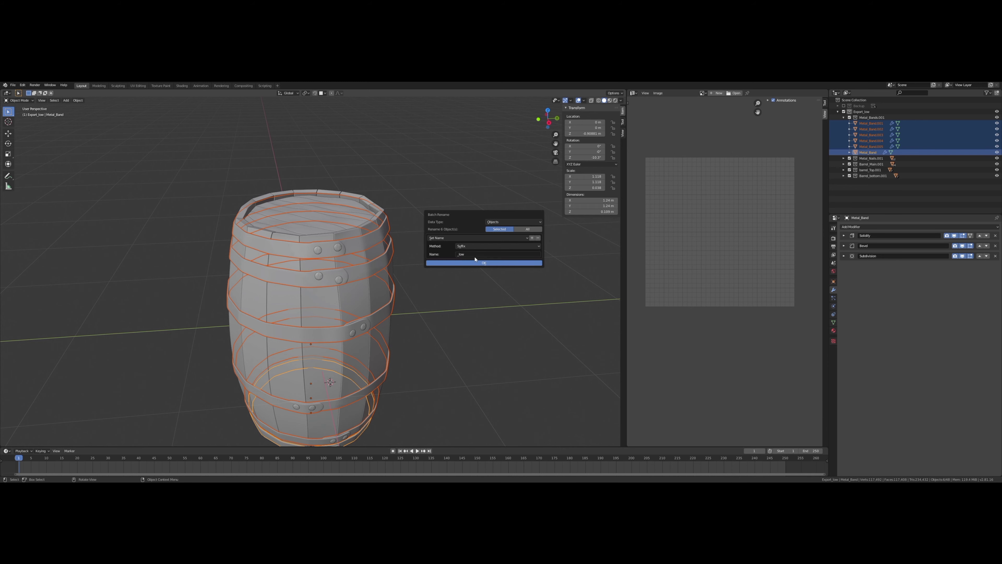
click(479, 263)
click(845, 118)
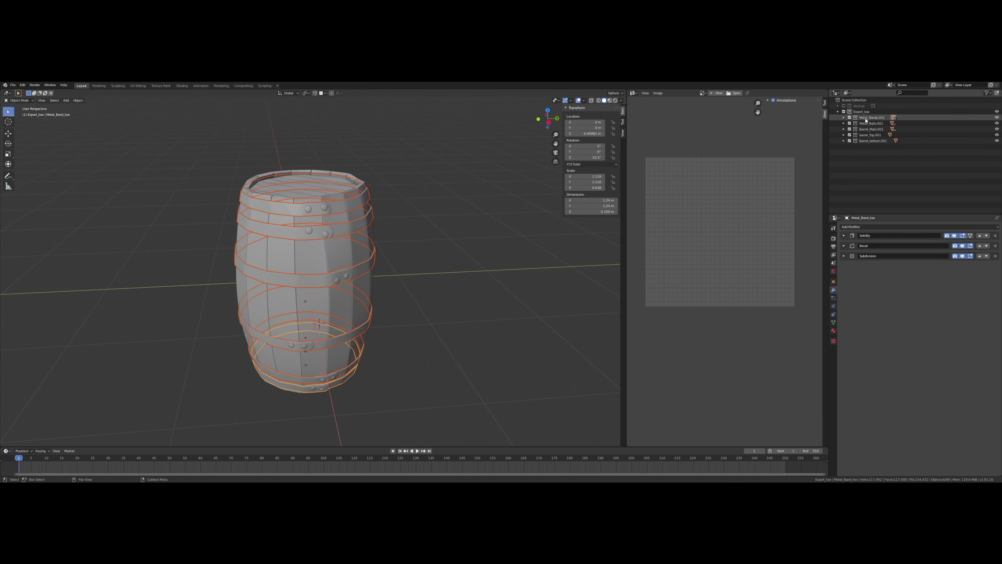
key(Tab)
Step: UV-unwrap the metal band geometry
key(u)
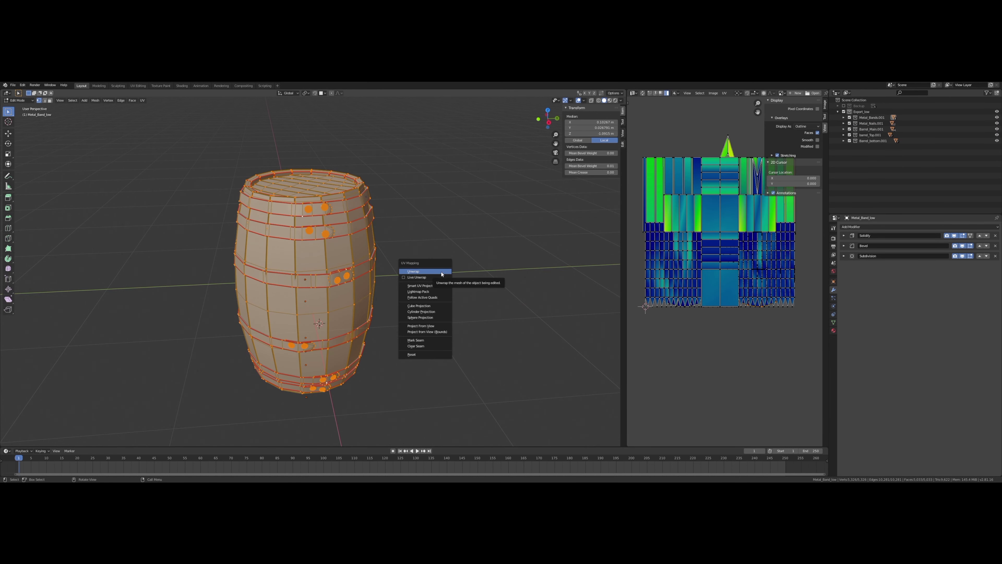
click(442, 272)
scroll(695, 267, up, 2)
scroll(694, 267, up, 3)
scroll(694, 267, down, 6)
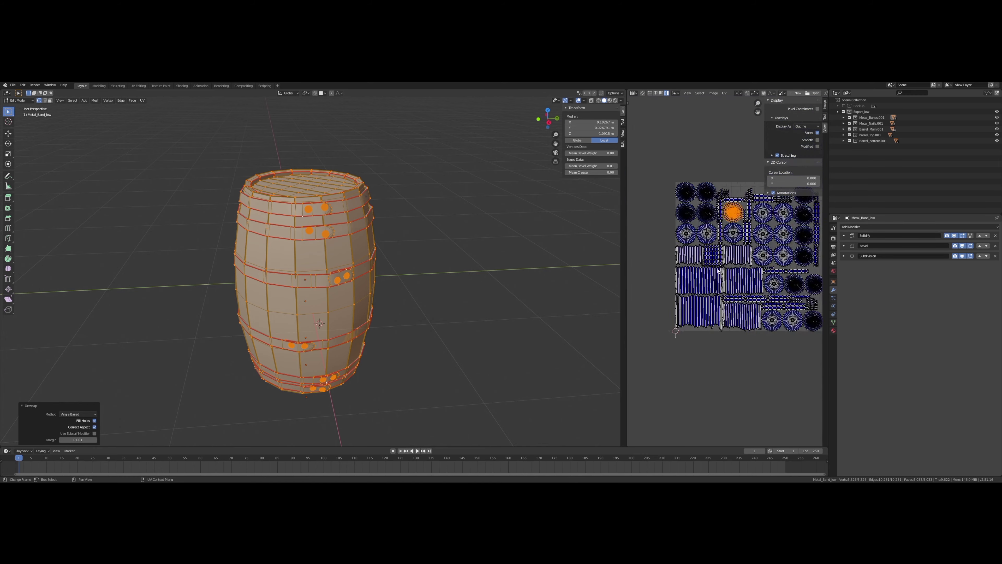
key(alt+a)
key(a)
key(Tab)
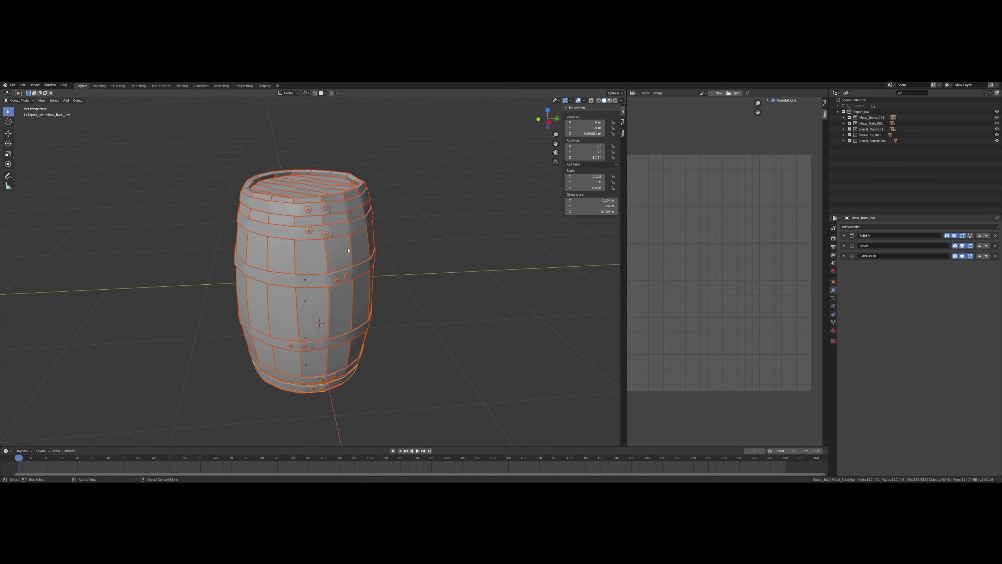
Step: Apply all transforms to the bands and unwrap them again
key(ctrl+a)
click(402, 259)
scroll(415, 271, up, 2)
key(Tab)
scroll(434, 278, down, 3)
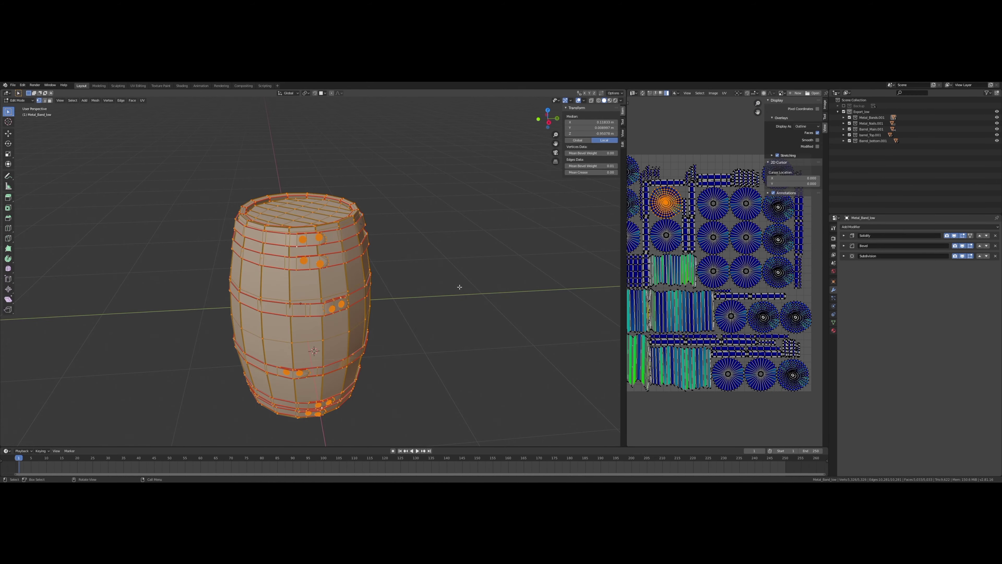
key(u)
click(377, 297)
scroll(739, 294, up, 2)
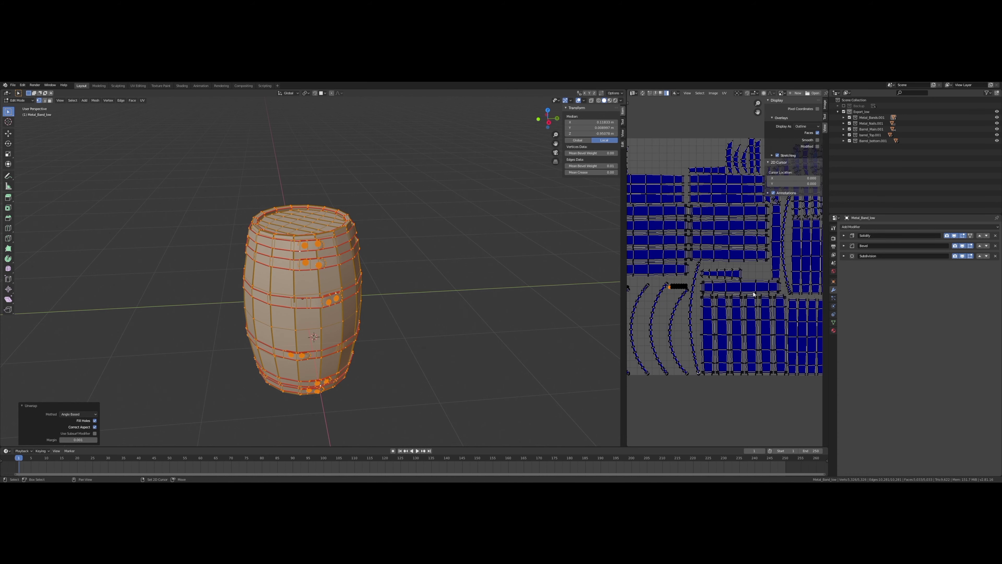
scroll(710, 292, up, 3)
scroll(690, 291, down, 3)
Step: Select two band UV islands, rotate them and move them into the UV square
click(672, 288)
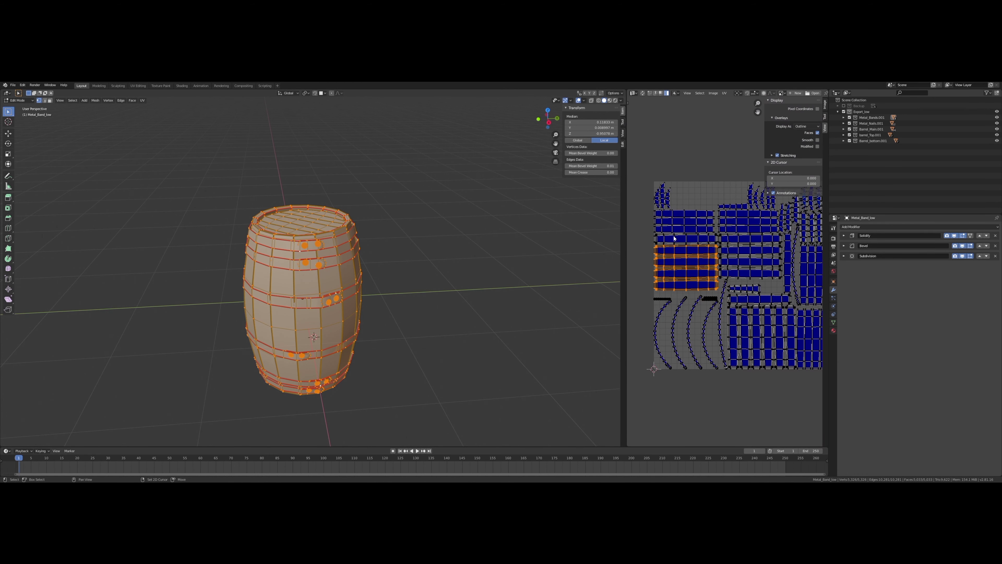
shift+click(749, 291)
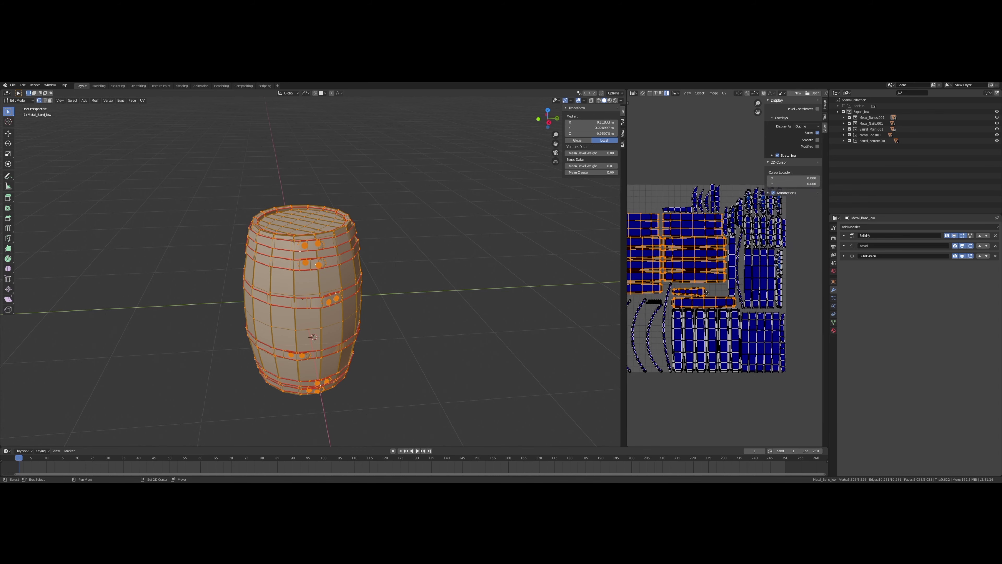
scroll(749, 291, down, 3)
key(r)
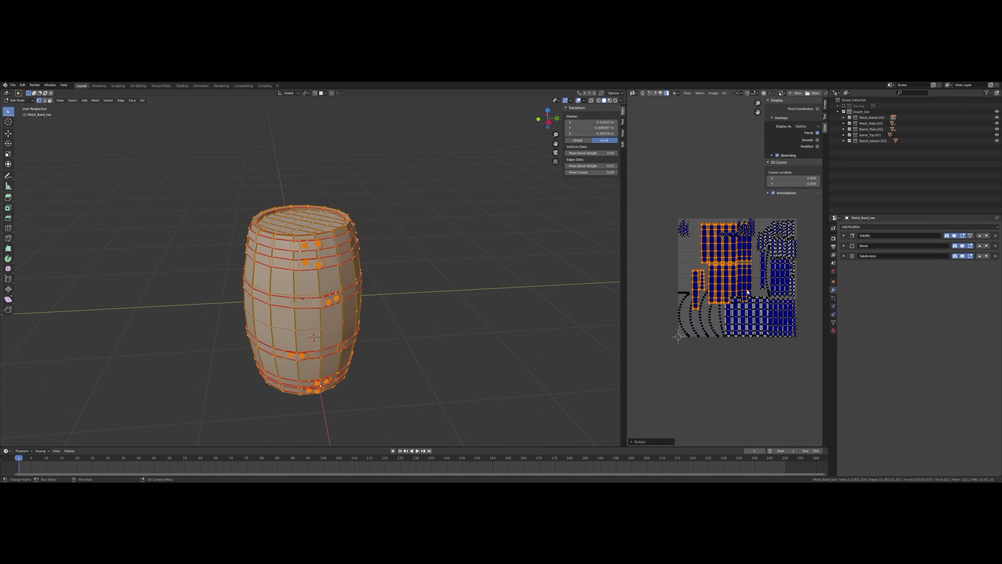
key(g)
click(681, 161)
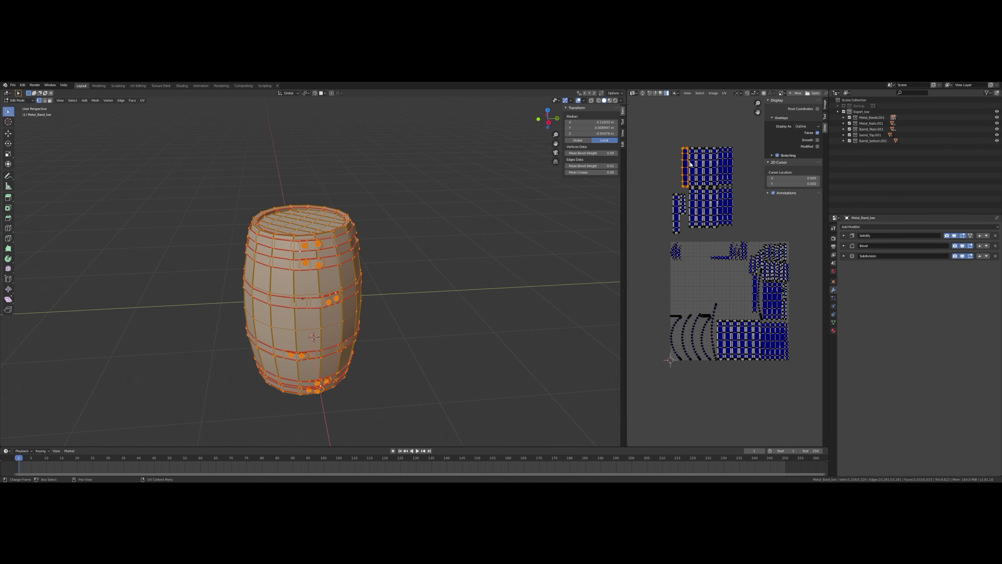
drag(727, 162, 726, 291)
Step: Move the selected UV islands into the lower part of the grid
scroll(734, 284, up, 2)
scroll(741, 276, up, 2)
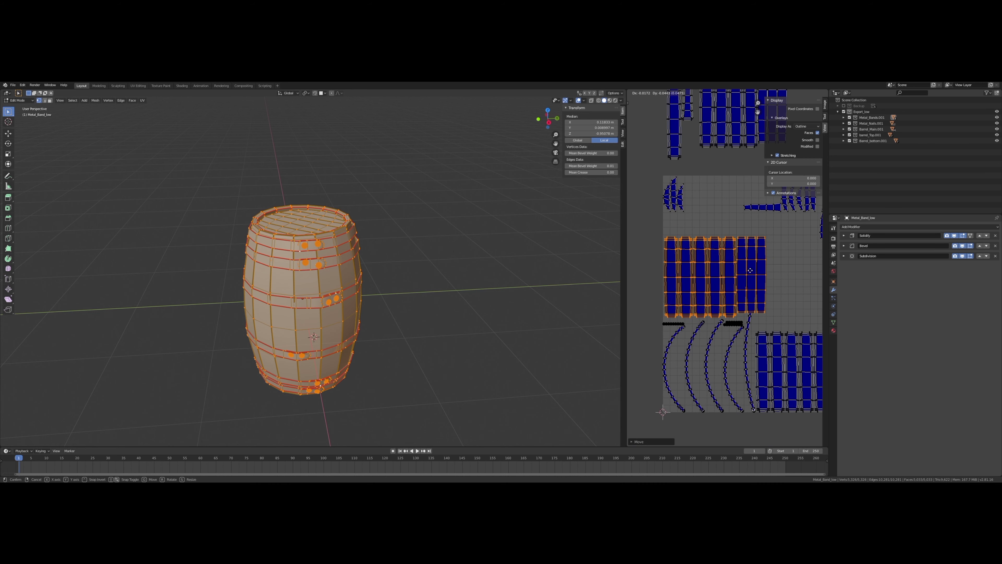
scroll(749, 270, up, 2)
scroll(749, 270, down, 2)
scroll(734, 253, down, 2)
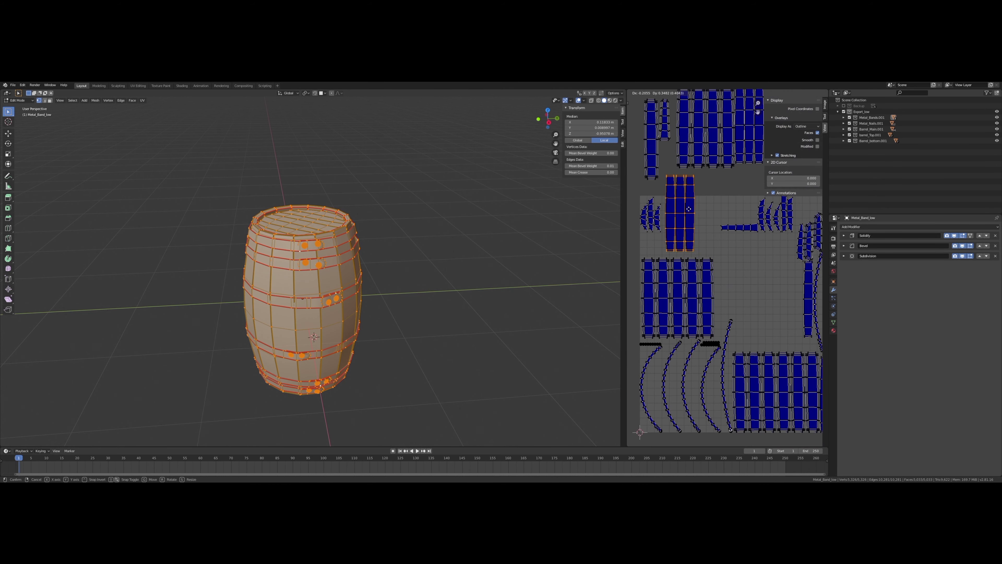
scroll(707, 223, down, 1)
key(g)
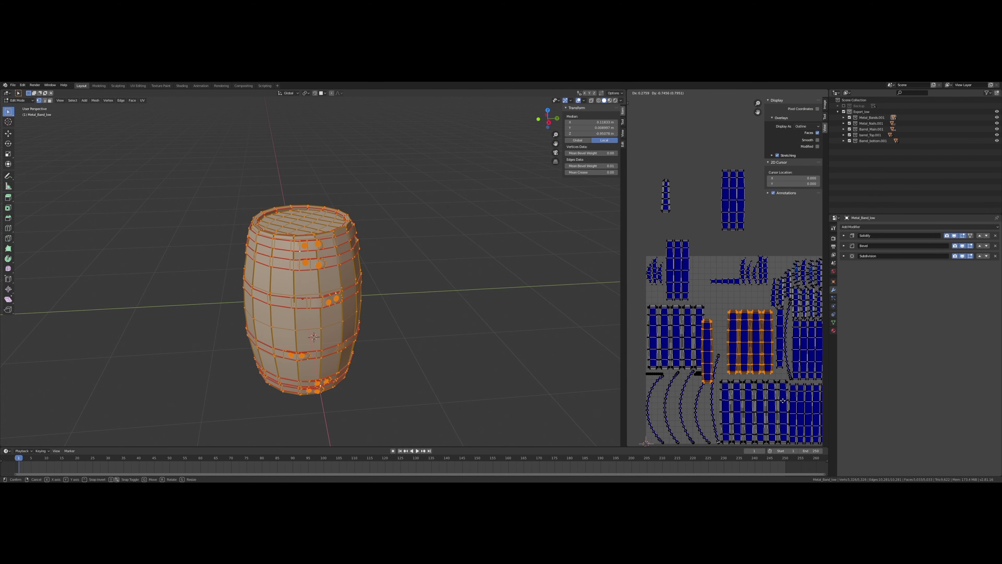
click(719, 312)
scroll(730, 284, down, 2)
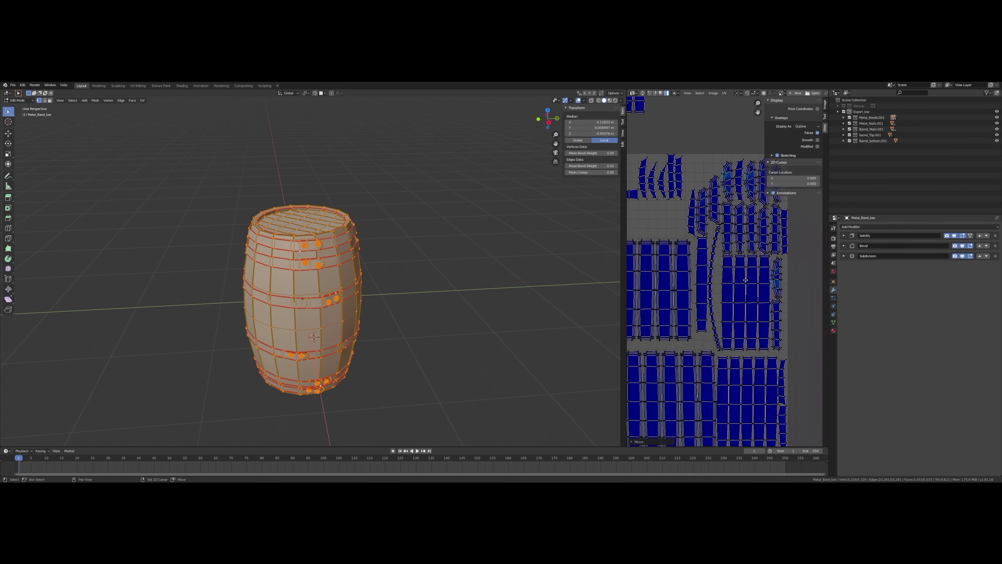
scroll(738, 269, up, 2)
scroll(742, 259, up, 2)
scroll(710, 221, down, 2)
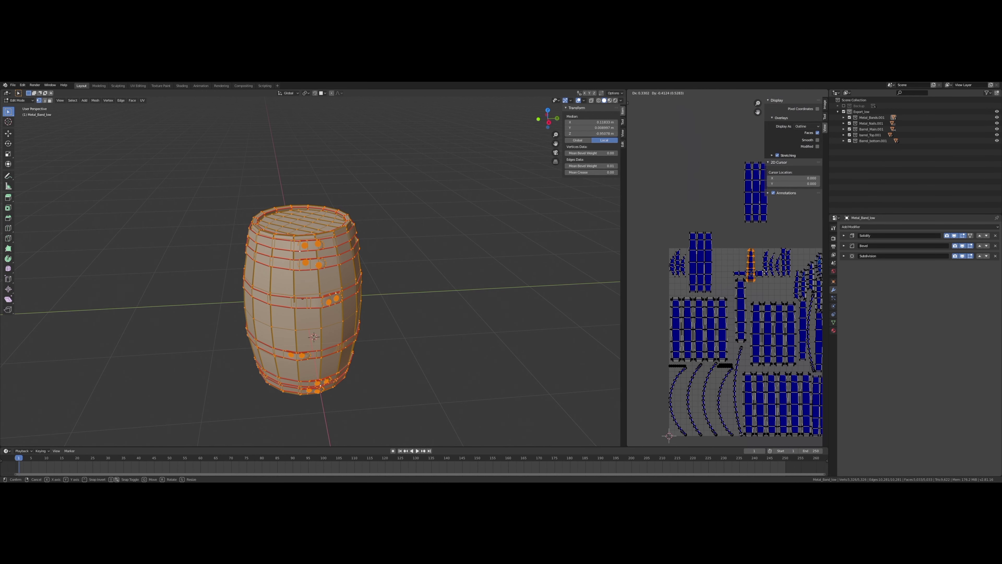
scroll(755, 274, up, 2)
Step: Nudge the UV island into its final position and leave Edit Mode
key(g)
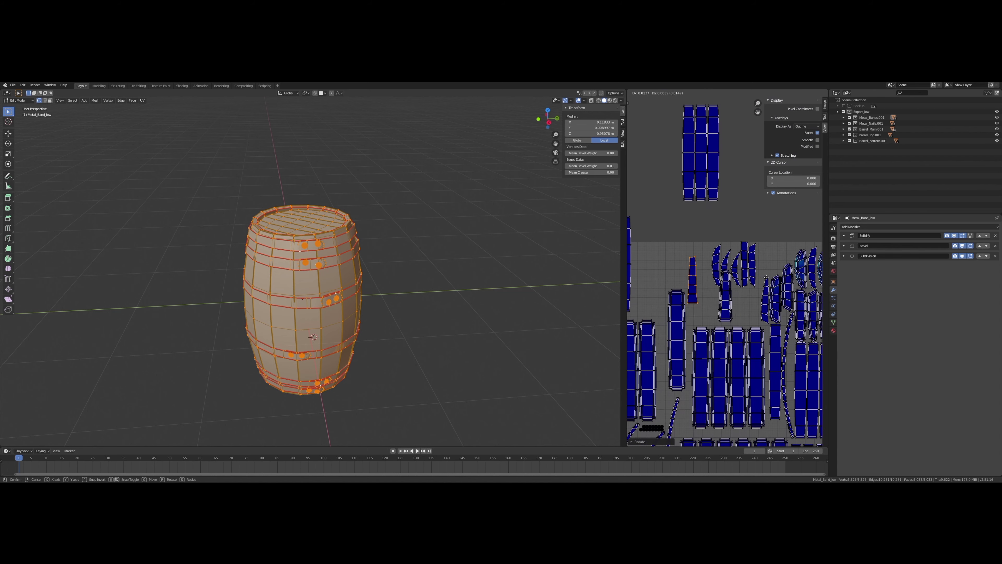
click(696, 298)
scroll(704, 294, down, 2)
scroll(714, 290, up, 2)
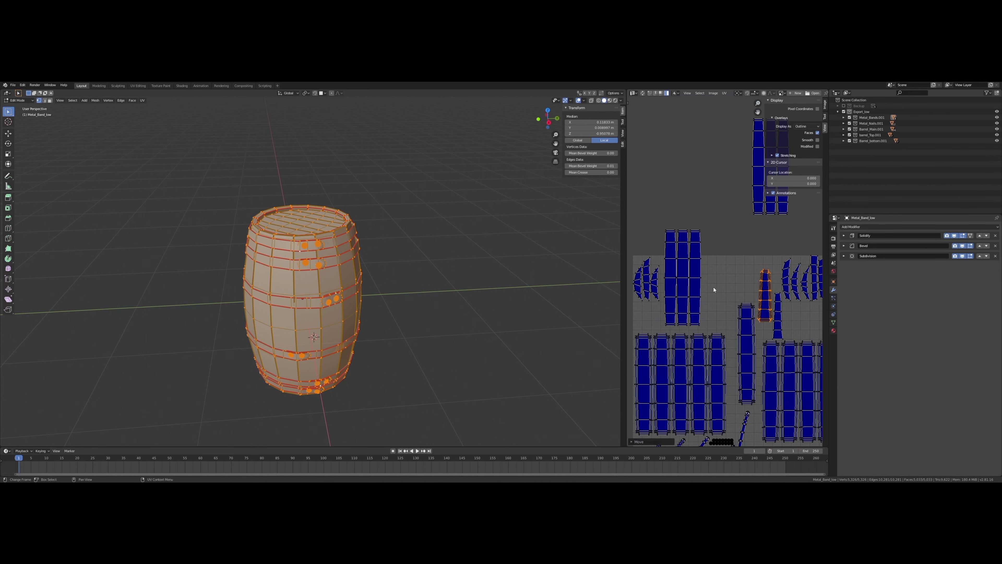
scroll(753, 269, down, 1)
scroll(765, 232, down, 1)
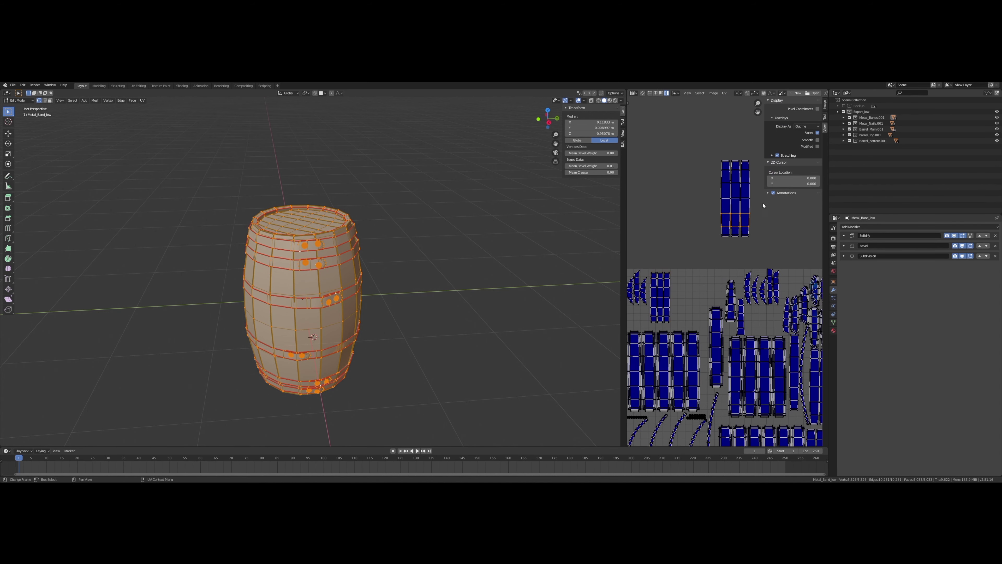
scroll(771, 217, down, 1)
click(726, 281)
scroll(727, 284, up, 1)
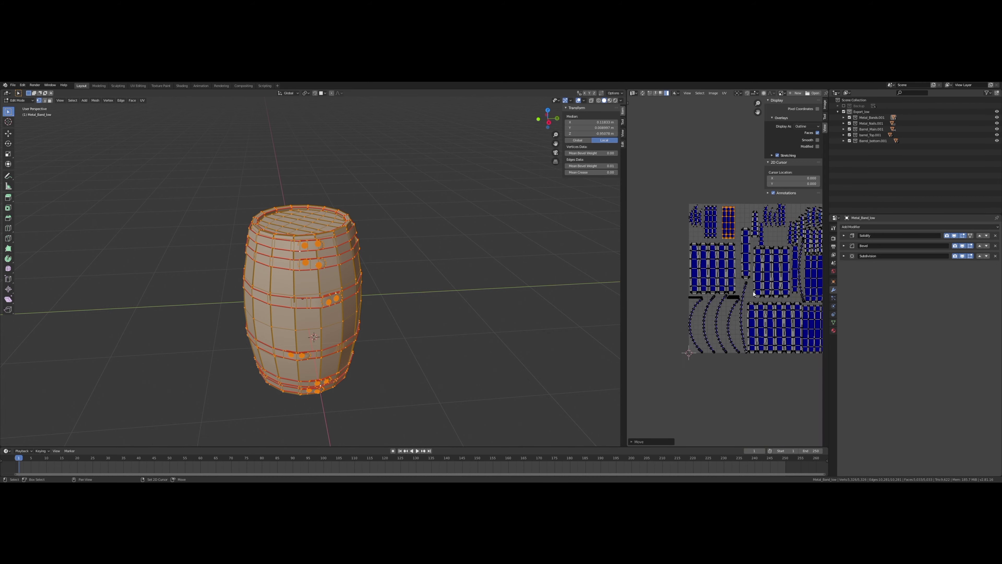
scroll(731, 300, up, 2)
scroll(735, 314, up, 2)
scroll(735, 314, down, 2)
scroll(506, 332, up, 1)
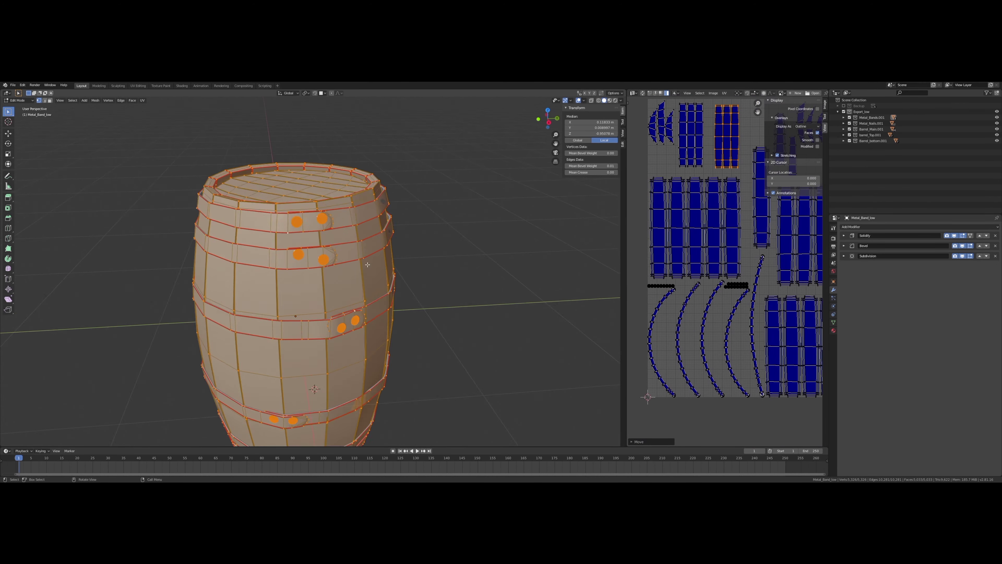
scroll(507, 332, up, 4)
scroll(506, 332, up, 2)
key(Tab)
scroll(506, 332, down, 10)
mouse_move(485, 309)
middle_down()
mouse_move(405, 285)
mouse_move(391, 231)
middle_up()
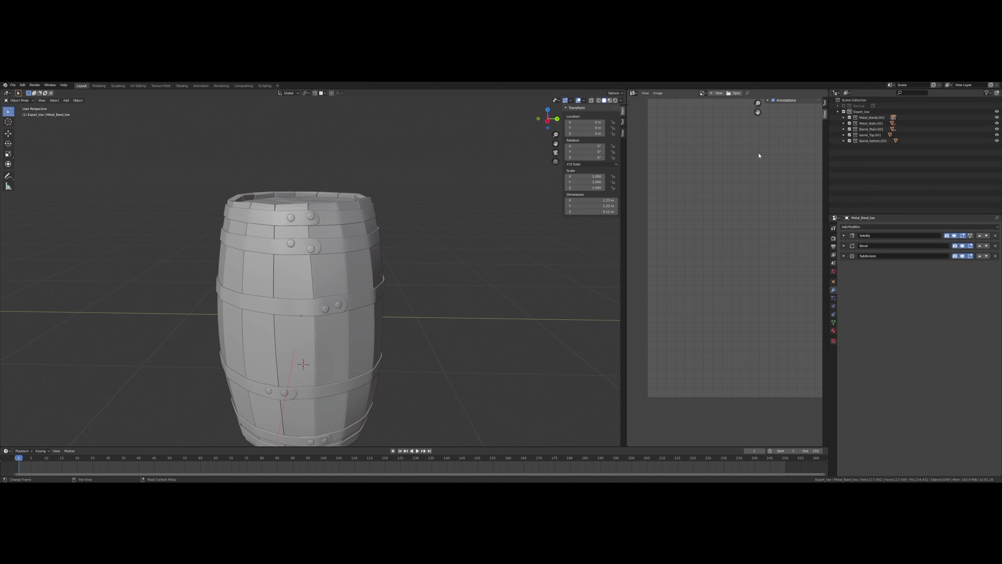
Step: Duplicate the Export_low collection with its objects as Export_high and exclude Export_low
click(862, 111)
right_click(862, 111)
click(853, 115)
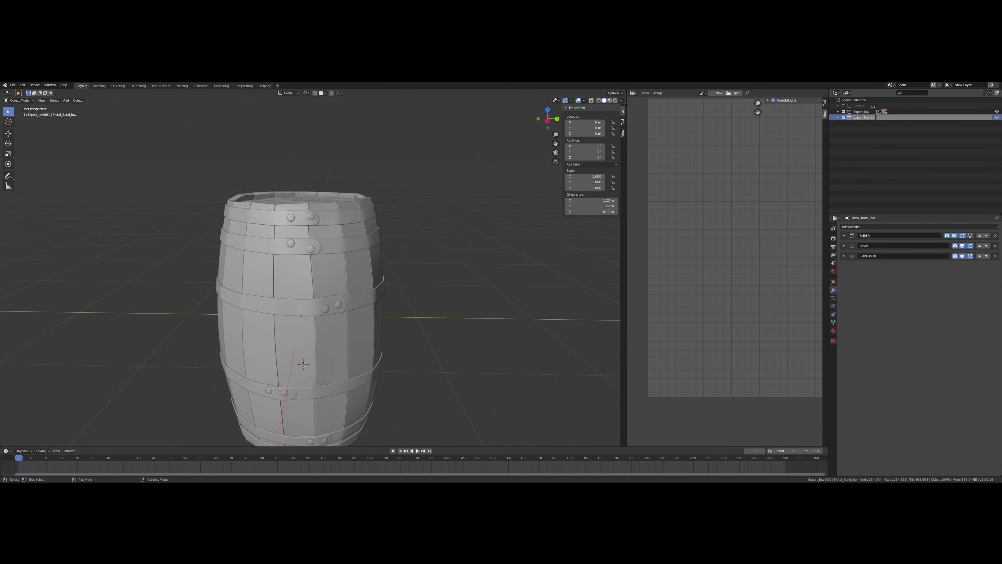
click(844, 112)
Step: Batch-rename all copied objects, replacing _low with _high
key(a)
key(ctrl+F2)
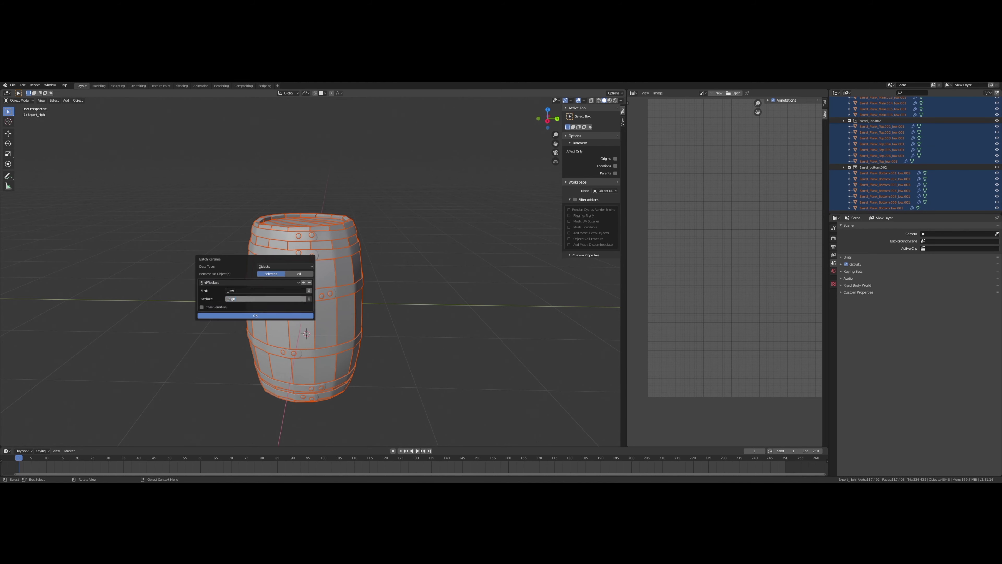
click(231, 317)
scroll(885, 196, up, 5)
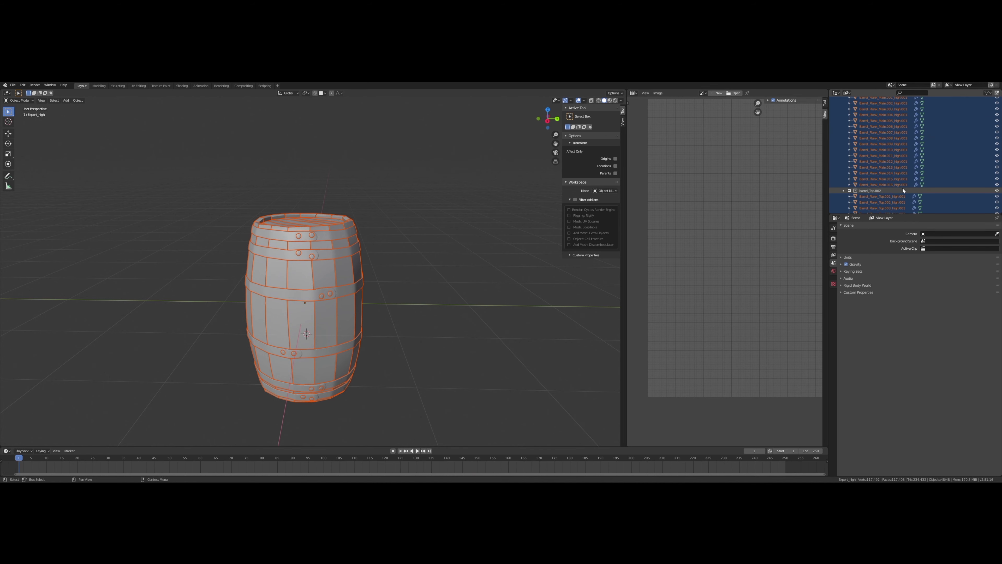
scroll(895, 185, up, 4)
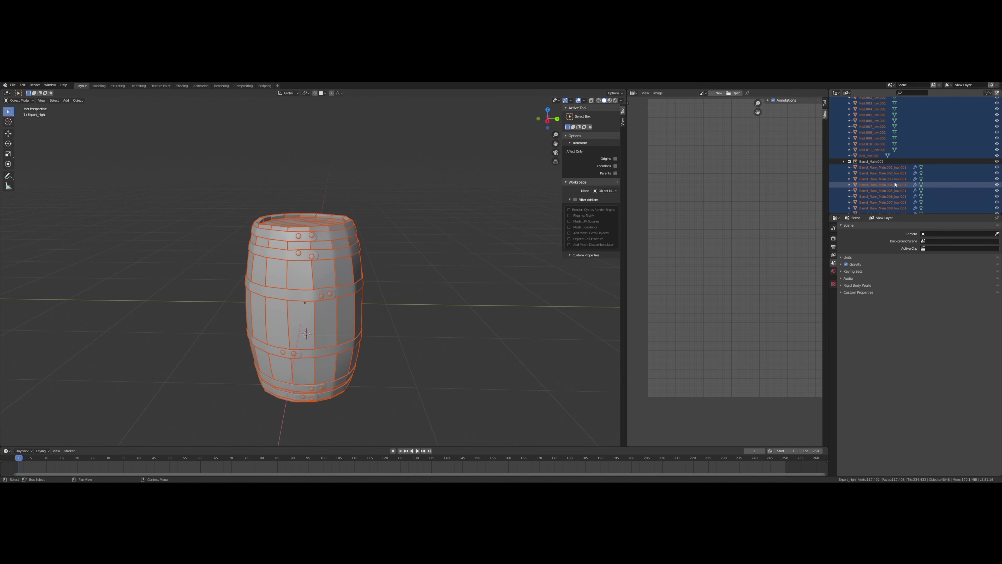
scroll(901, 171, up, 5)
Step: Batch-rename the copied objects again to strip the trailing digits from their names
key(ctrl+F2)
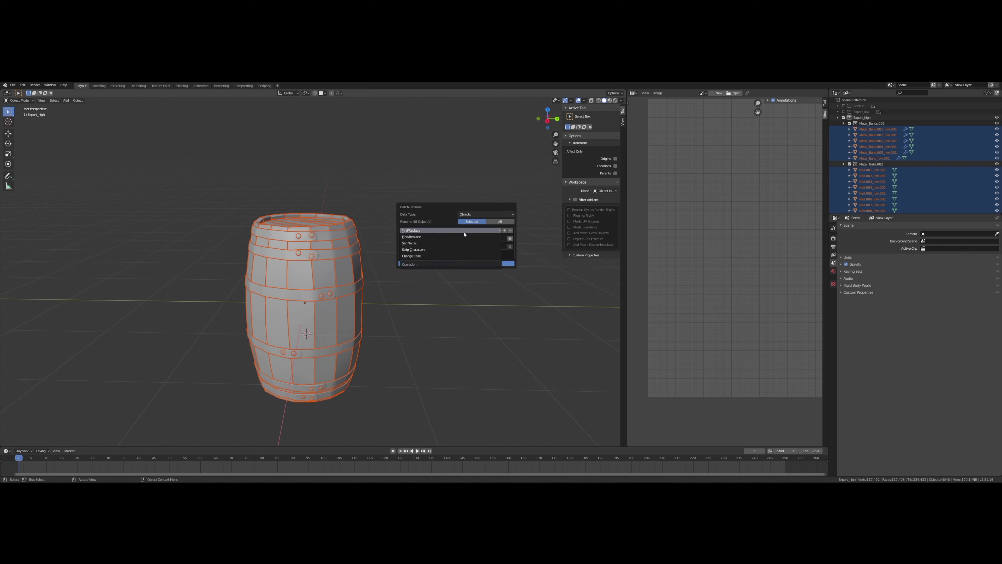
click(430, 251)
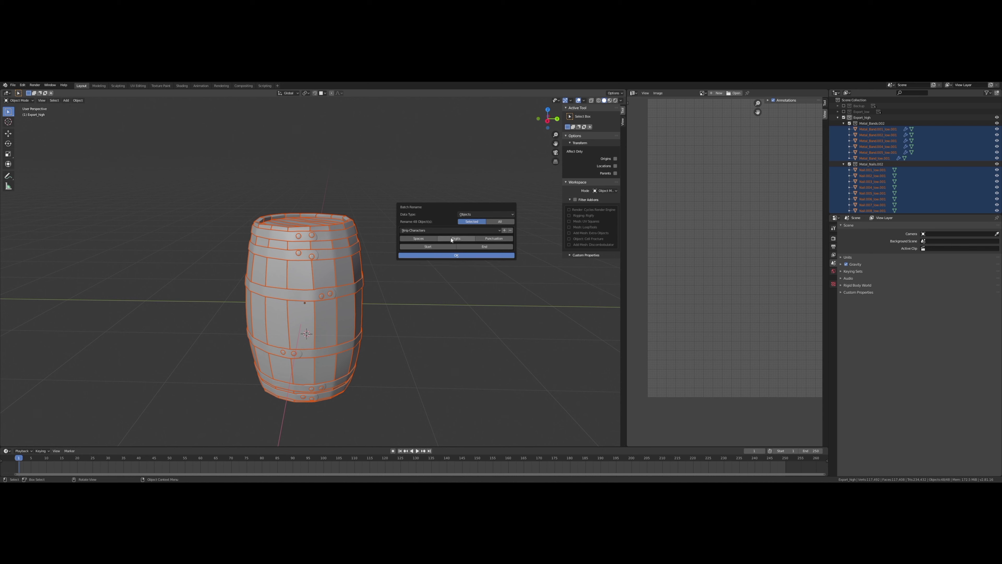
click(457, 256)
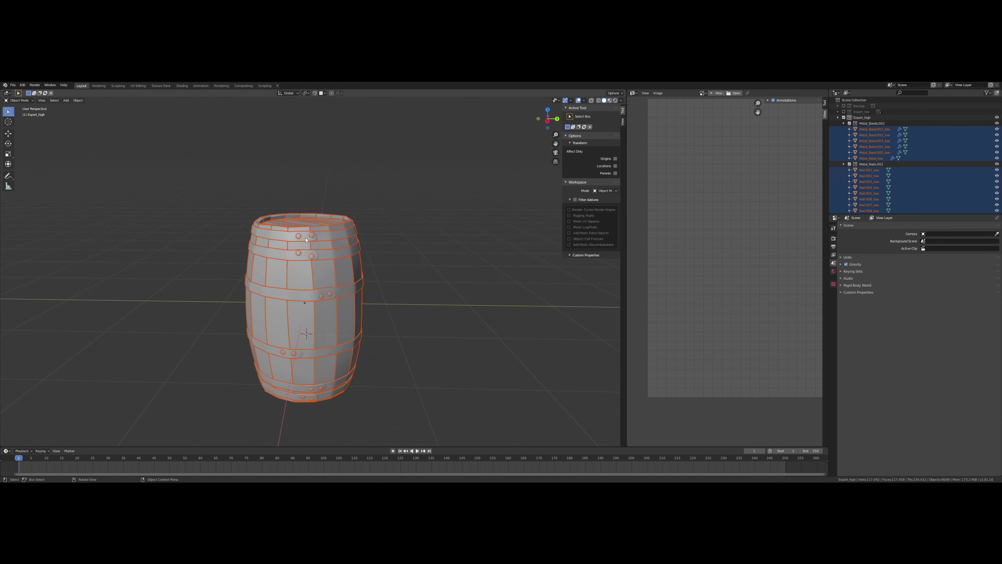
key(ctrl+F2)
click(288, 261)
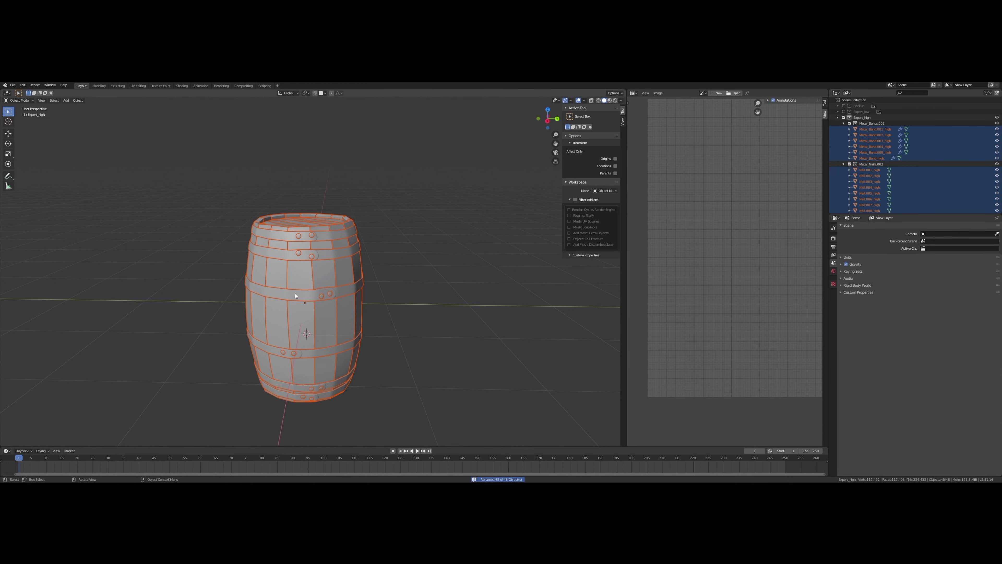
key(ctrl+F2)
click(337, 320)
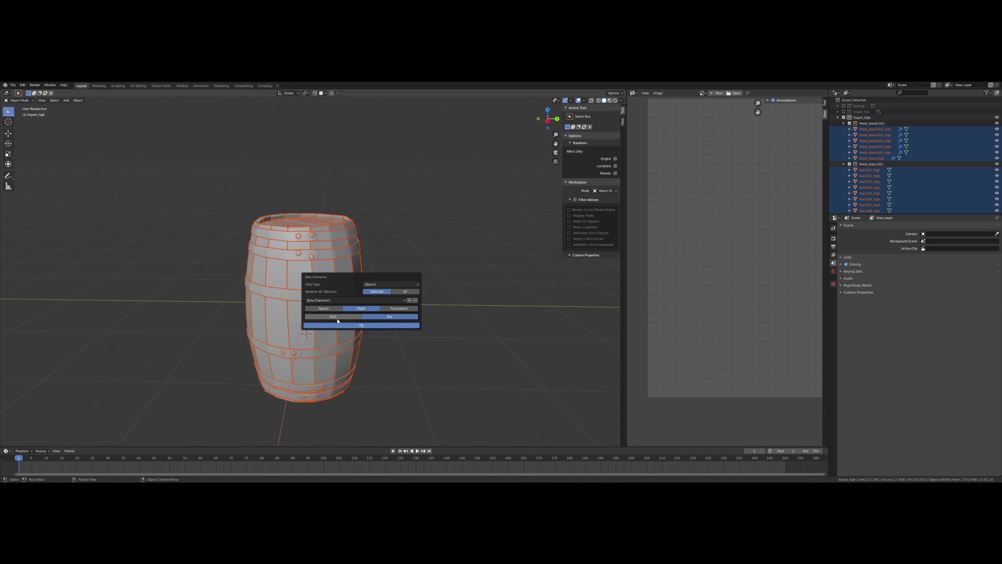
click(361, 325)
scroll(908, 158, down, 4)
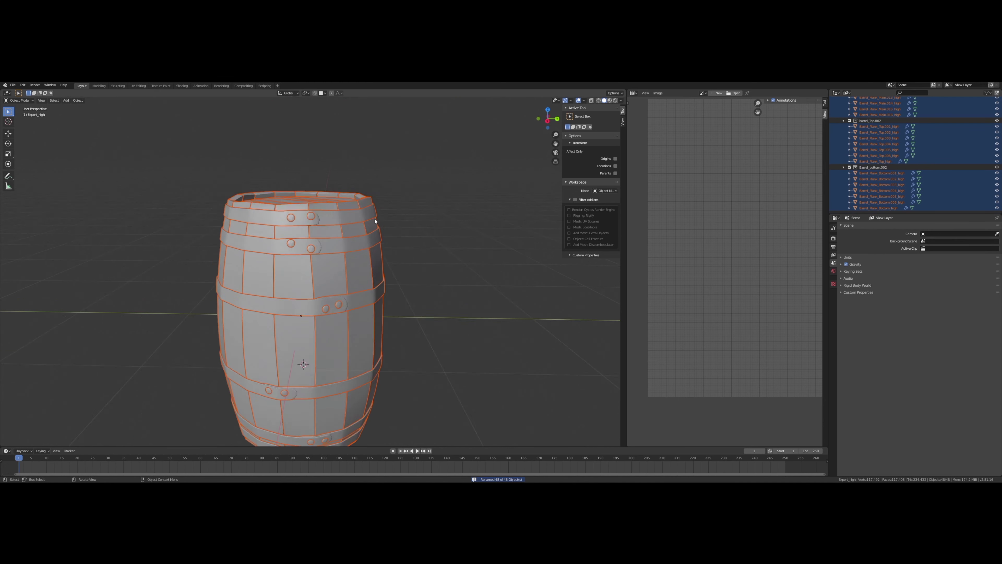
Step: View the barrel from above and select all the high metal bands
click(378, 253)
middle_drag(477, 190, 550, 227)
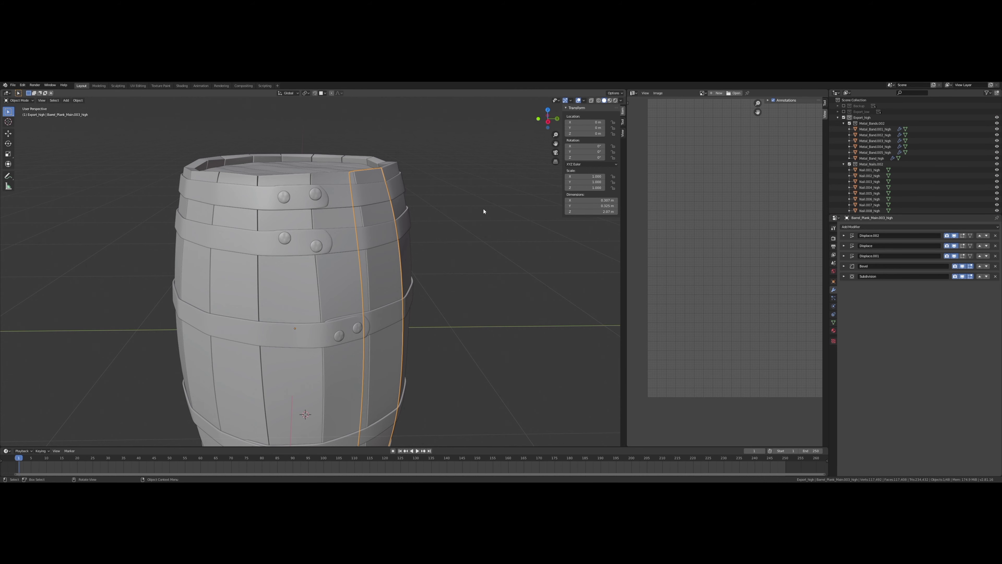
middle_drag(483, 213, 513, 190)
click(875, 129)
shift+click(871, 159)
Step: Give a high band a new red Metal material and preview materials in the viewport
scroll(490, 251, down, 5)
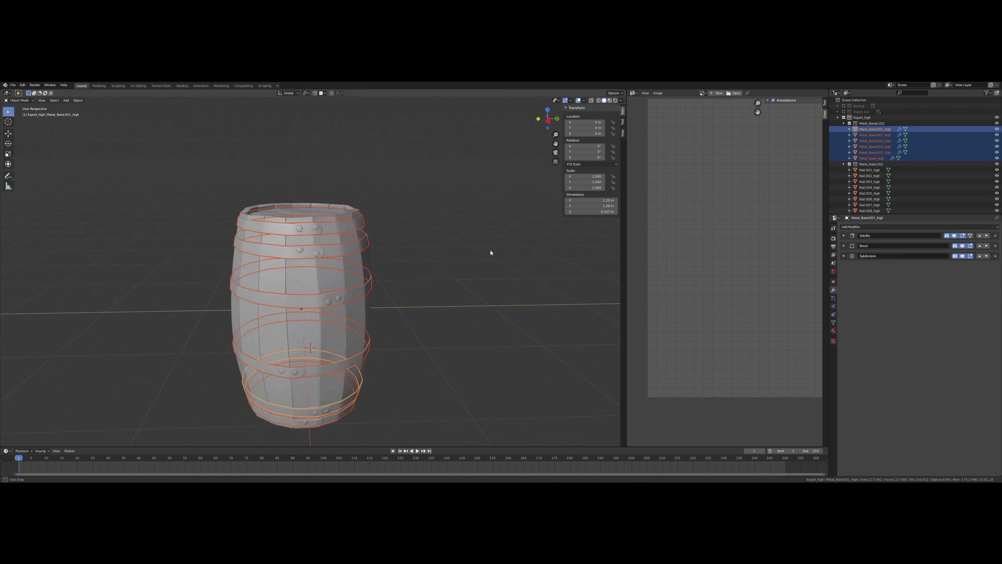
click(833, 330)
click(924, 250)
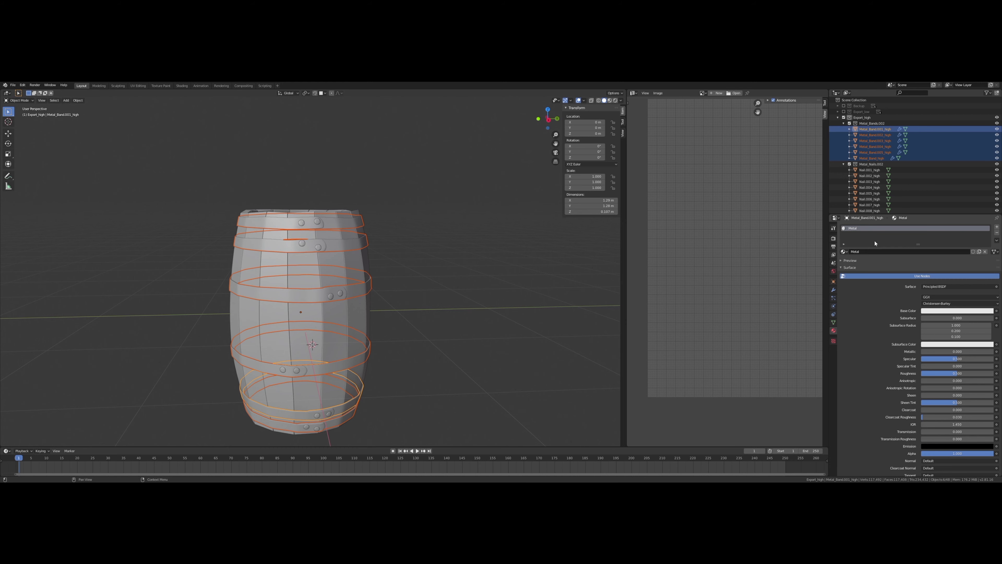
click(932, 310)
click(987, 257)
click(610, 100)
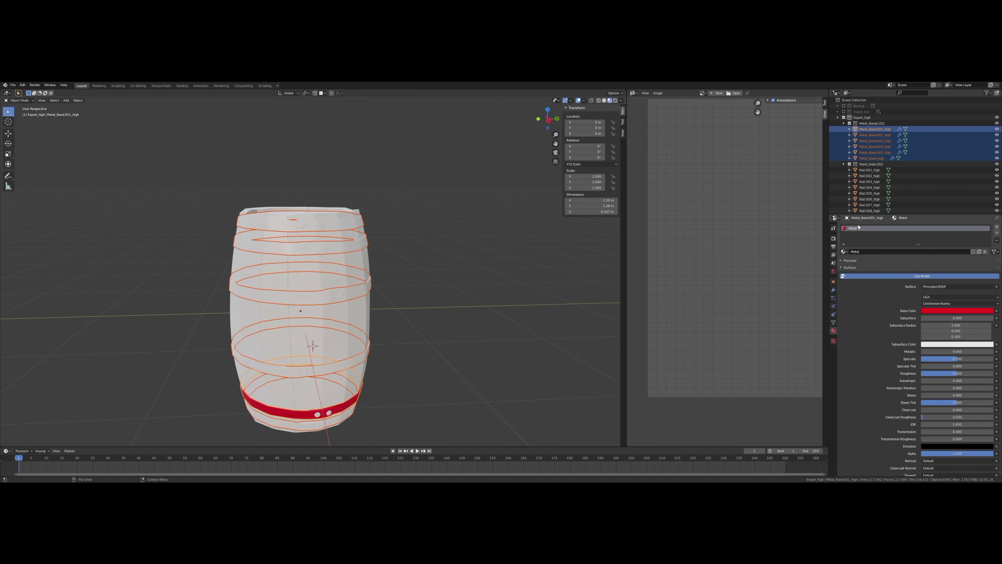
Step: Link the red Metal material to all the high bands and nails
click(875, 134)
shift+click(871, 158)
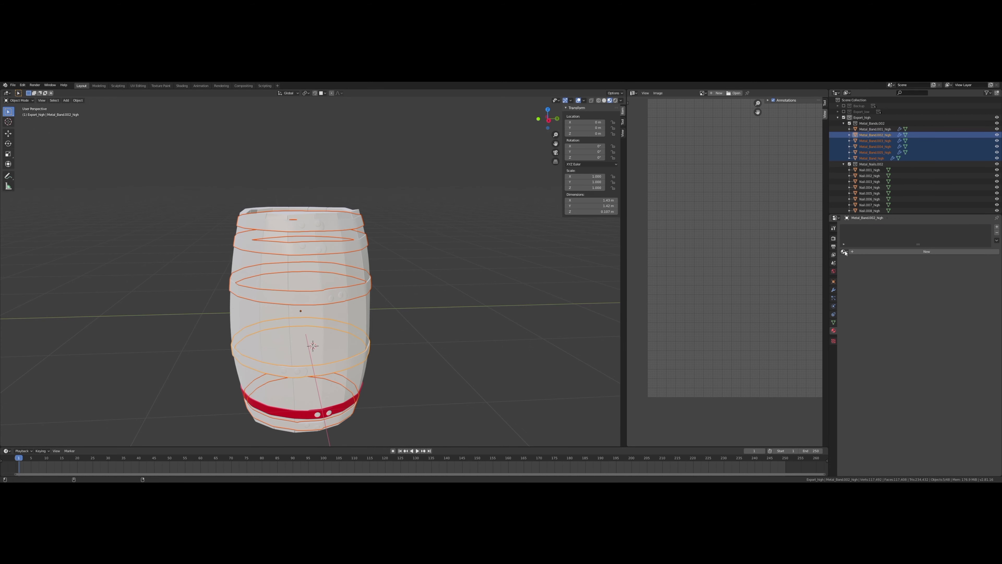
click(843, 251)
click(792, 254)
key(ctrl+l)
click(395, 239)
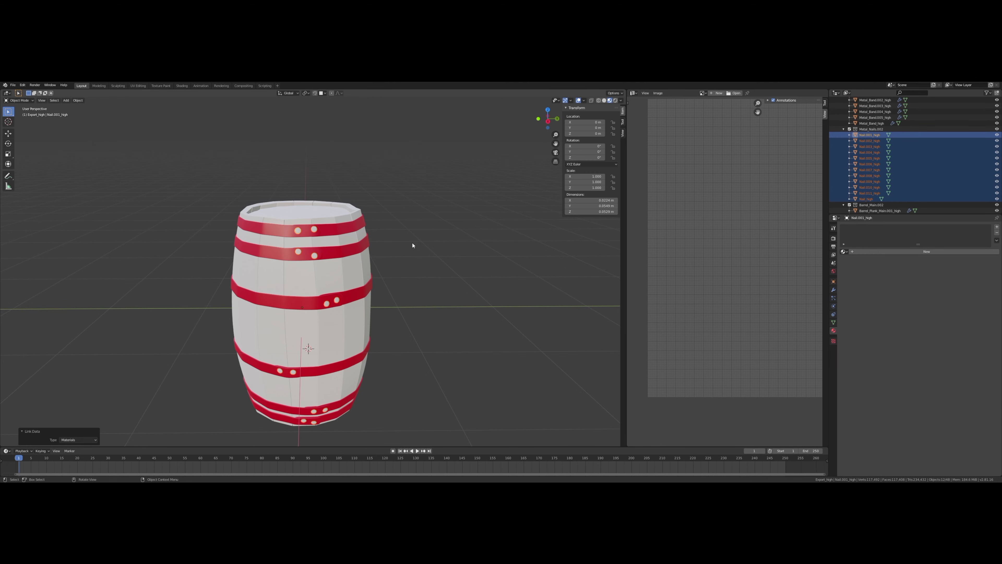
key(ctrl+l)
click(417, 240)
middle_drag(414, 242, 404, 266)
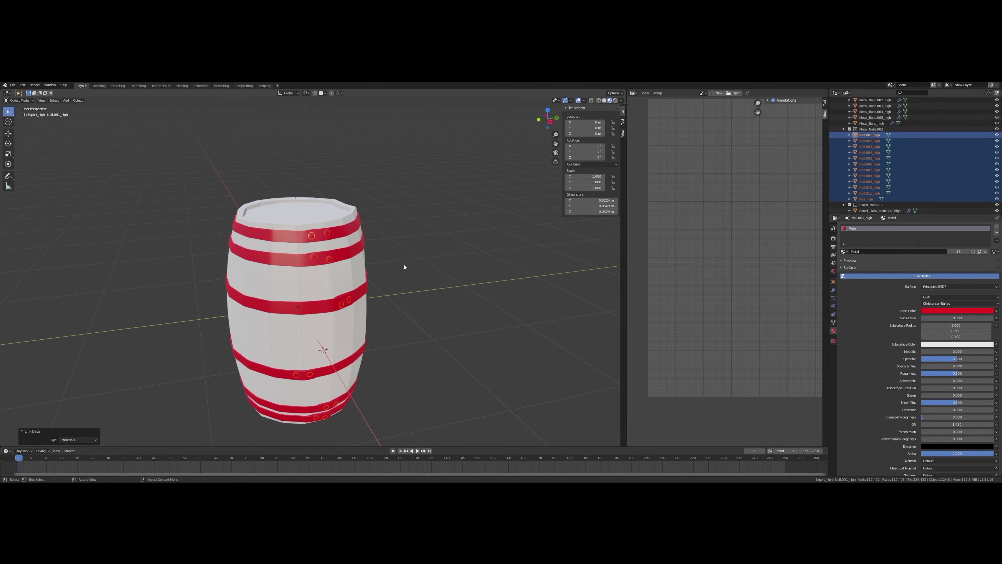
Step: Select a high barrel plank and assign it the existing Material
click(880, 210)
scroll(882, 157, down, 4)
scroll(882, 158, down, 5)
mouse_move(394, 229)
middle_down()
mouse_move(378, 224)
mouse_move(404, 220)
middle_up()
click(843, 253)
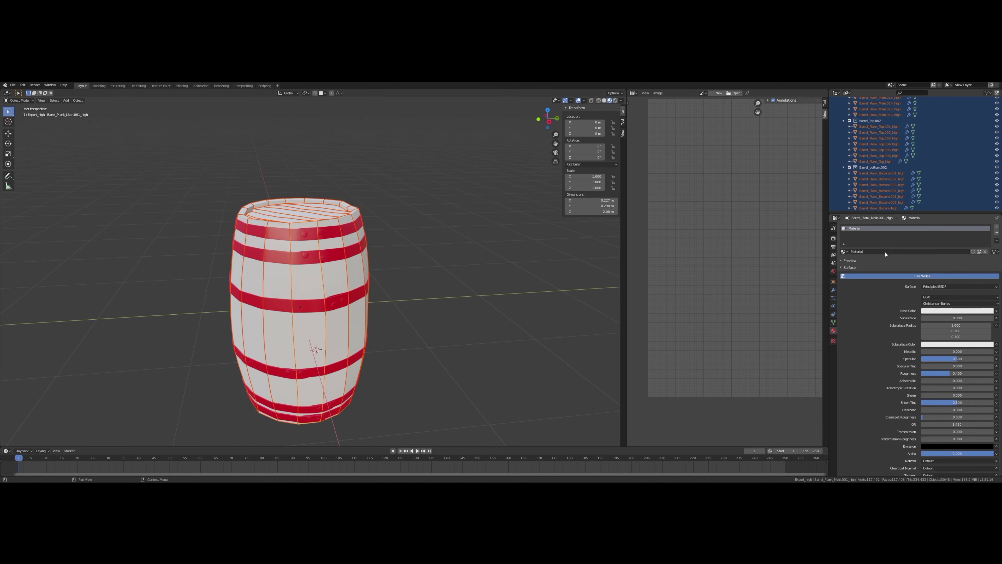
click(843, 254)
Step: Add a blue Wood material in a second slot and move it above Material
click(843, 254)
click(868, 264)
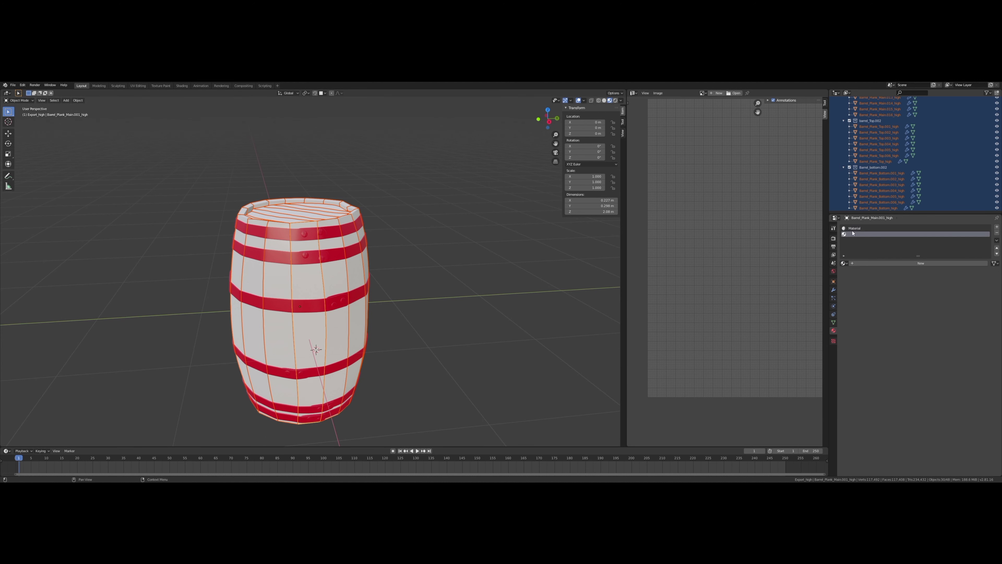
click(936, 322)
click(946, 276)
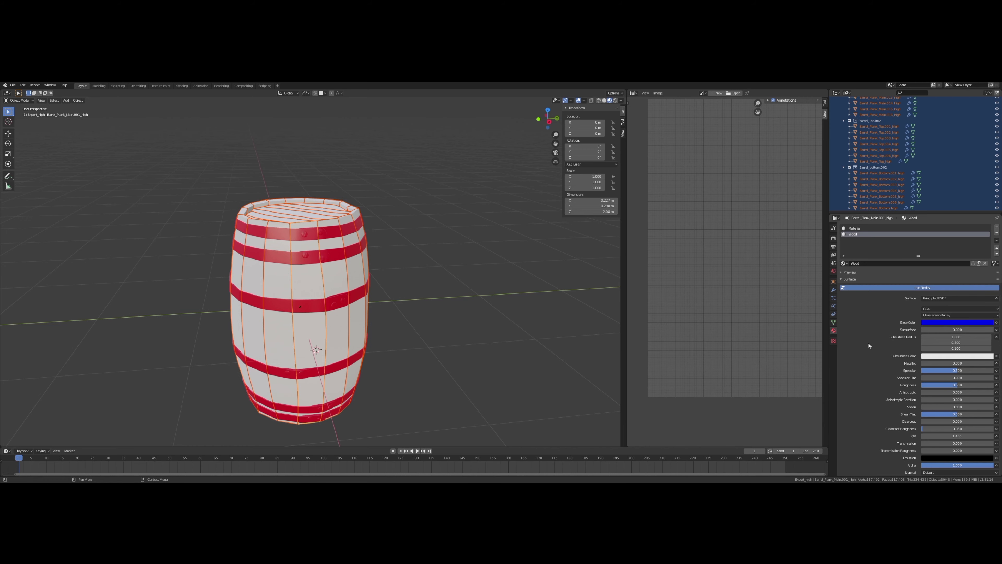
mouse_move(544, 303)
middle_down()
mouse_move(494, 292)
mouse_move(497, 258)
middle_up()
click(997, 247)
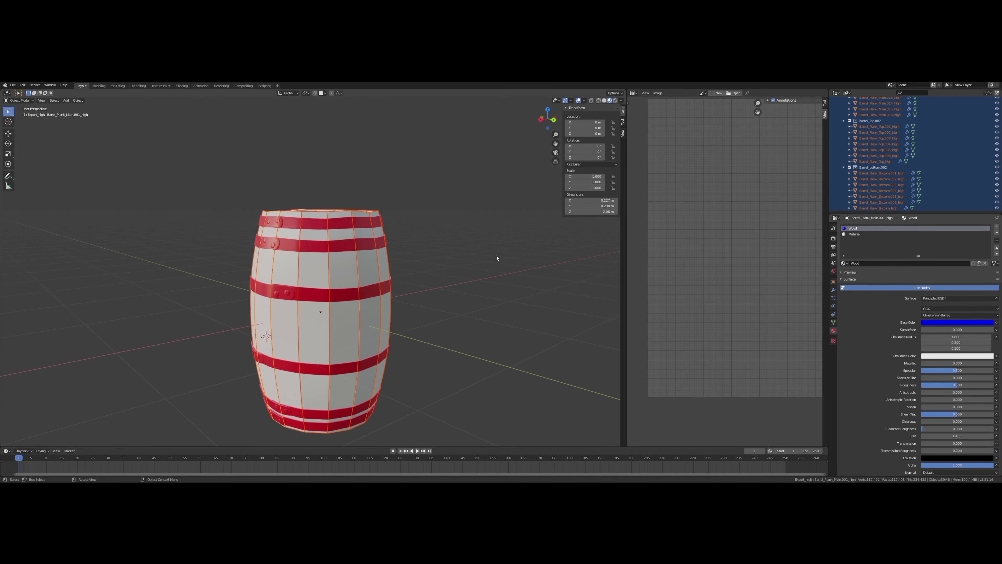
Step: Link the Wood material to all planks and remove the leftover Material slot
key(ctrl+l)
click(481, 262)
click(292, 336)
middle_drag(292, 336, 276, 324)
click(854, 234)
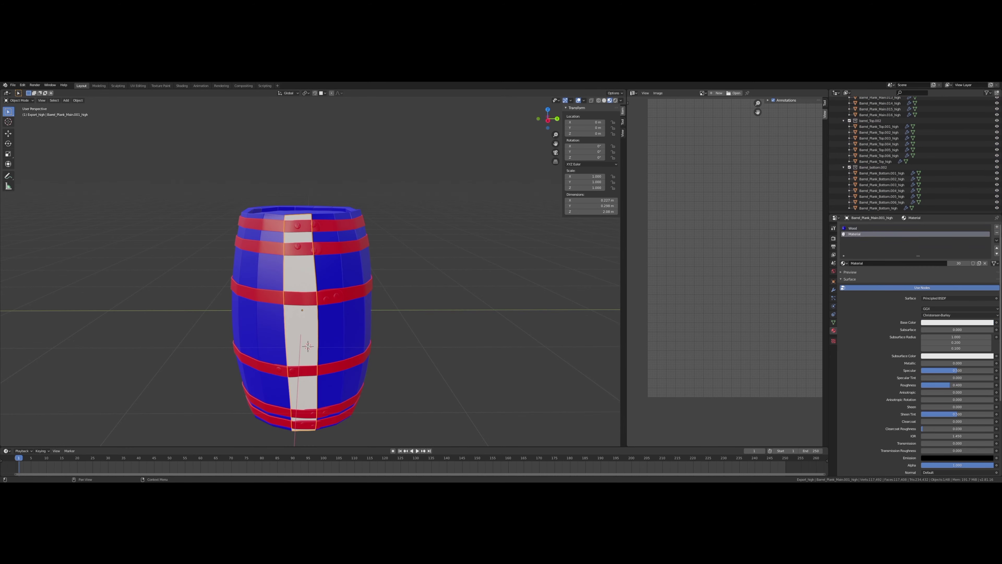
click(997, 233)
Step: Collapse Export_high and include Export_low in the scene again
mouse_move(395, 276)
middle_down()
mouse_move(434, 253)
mouse_move(474, 205)
mouse_move(368, 195)
middle_up()
scroll(884, 168, up, 15)
click(838, 117)
click(844, 112)
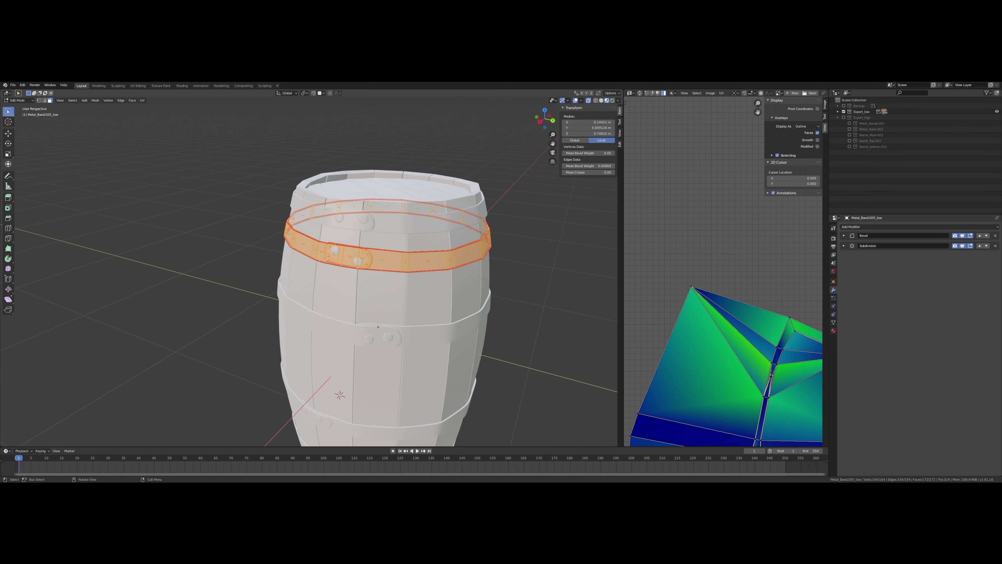
Step: Leave Edit Mode on the metal band after inspecting it up close
mouse_move(386, 276)
middle_down()
mouse_move(403, 244)
mouse_move(379, 257)
middle_up()
scroll(403, 237, up, 5)
scroll(378, 256, down, 3)
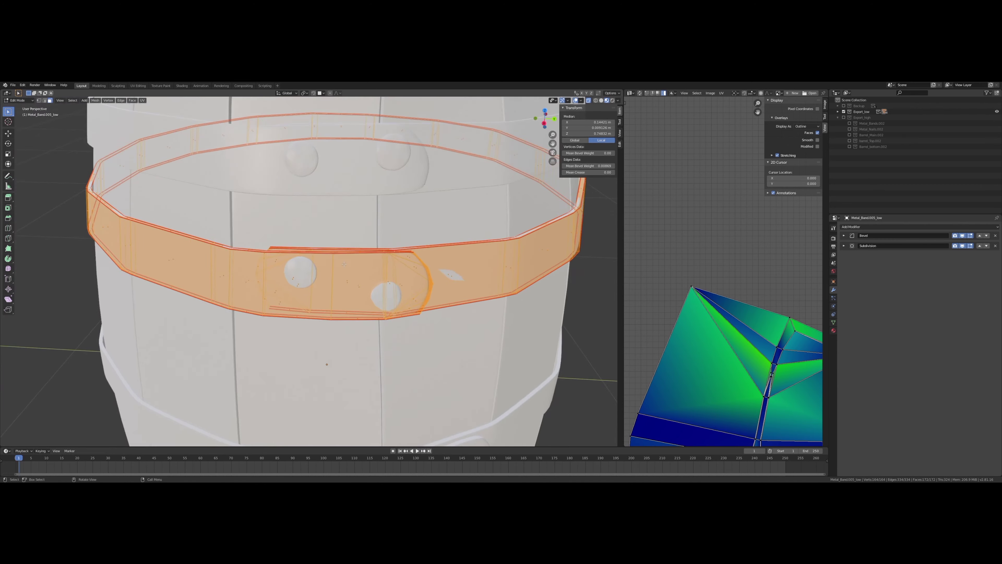
scroll(364, 274, down, 3)
key(Tab)
scroll(364, 274, down, 4)
scroll(339, 257, up, 4)
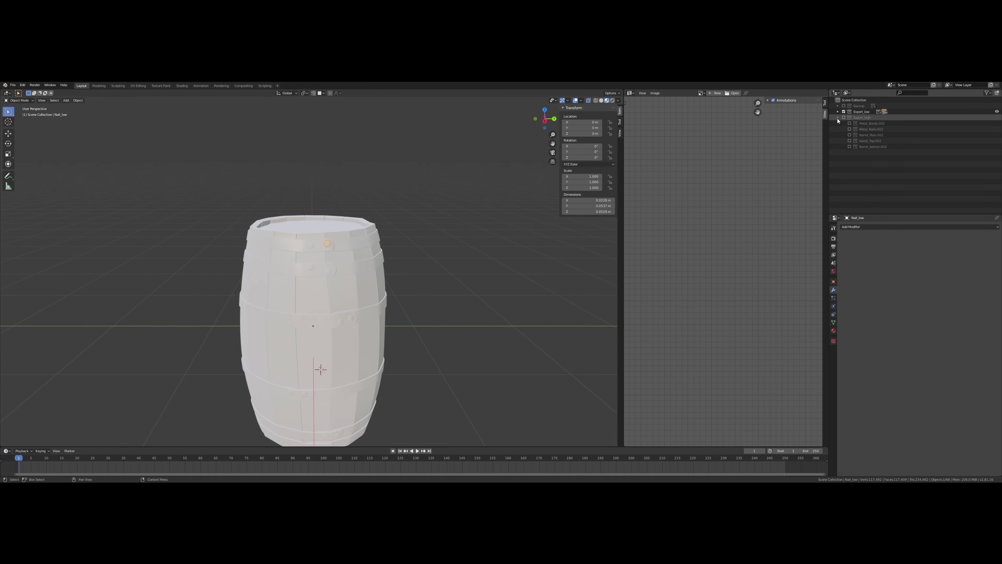
Step: Select four nails and recalculate their normals in Edit Mode
click(331, 219)
shift+click(299, 259)
shift+click(326, 268)
scroll(340, 300, down, 2)
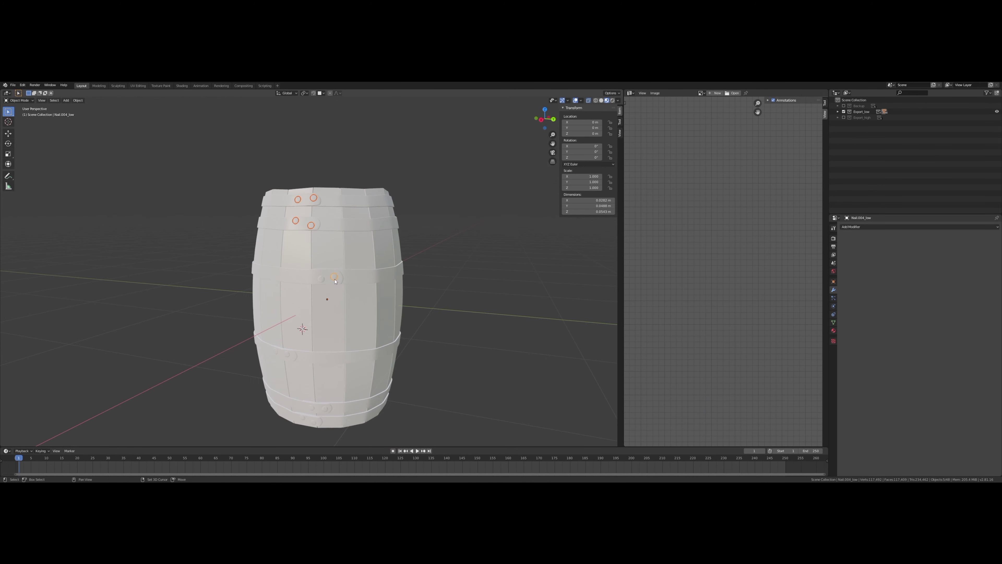
shift+click(285, 353)
scroll(355, 336, up, 4)
key(Tab)
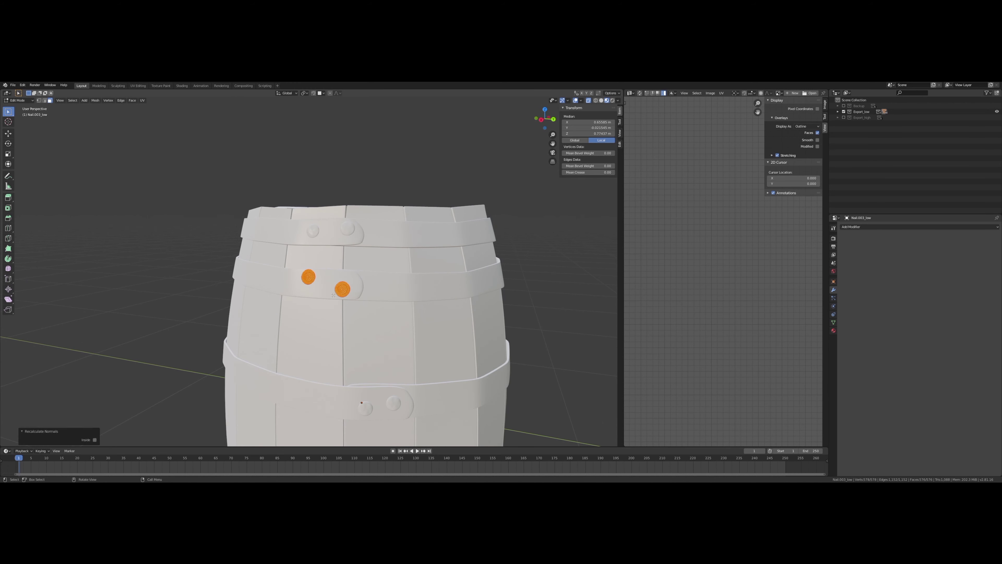
key(Tab)
Step: Orbit around the barrel and select the upper metal band, Metal_Band.003_low
middle_drag(334, 295, 382, 261)
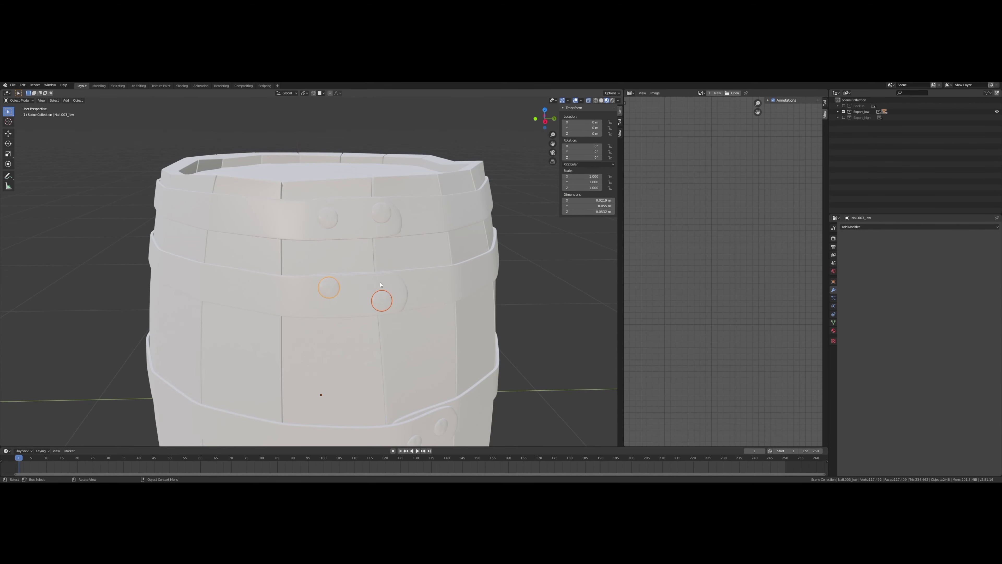
scroll(376, 275, up, 3)
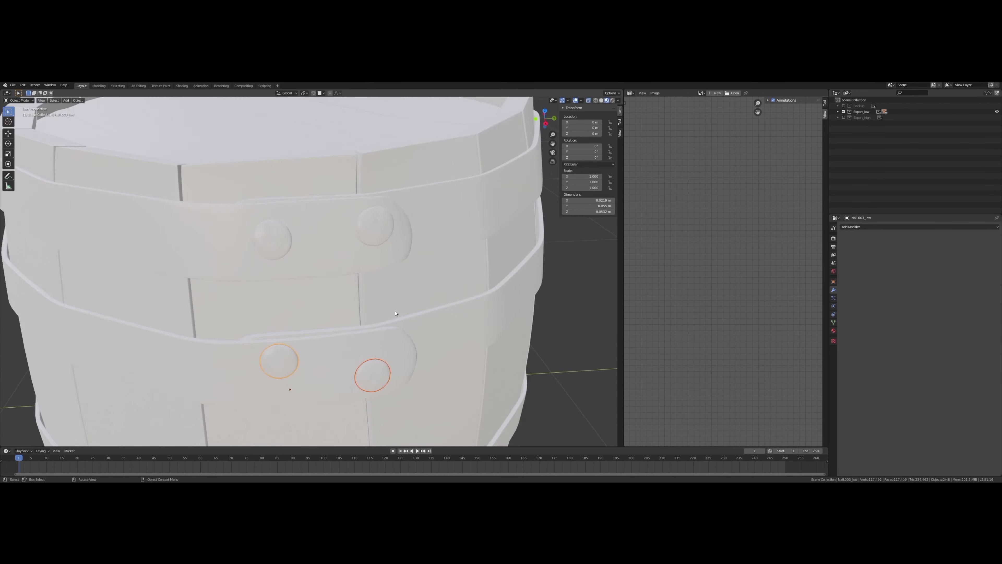
scroll(376, 275, up, 3)
middle_drag(377, 275, 281, 272)
scroll(282, 272, down, 2)
click(282, 271)
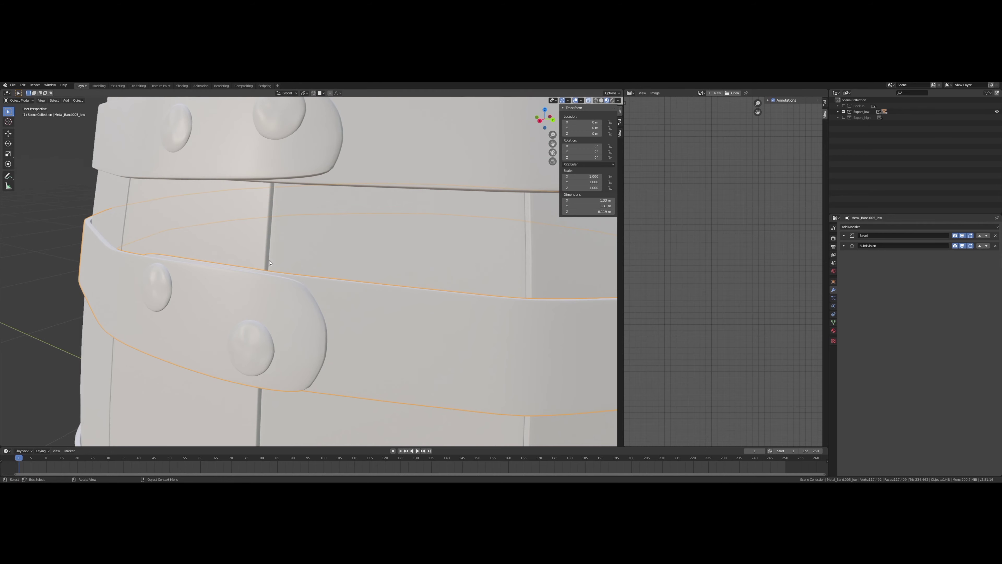
mouse_move(50, 211)
middle_down()
mouse_move(298, 271)
mouse_move(237, 237)
middle_up()
click(237, 236)
Step: Enter Edit Mode on Metal_Band.003_low and select two edge loops around it
key(Tab)
scroll(208, 187, up, 5)
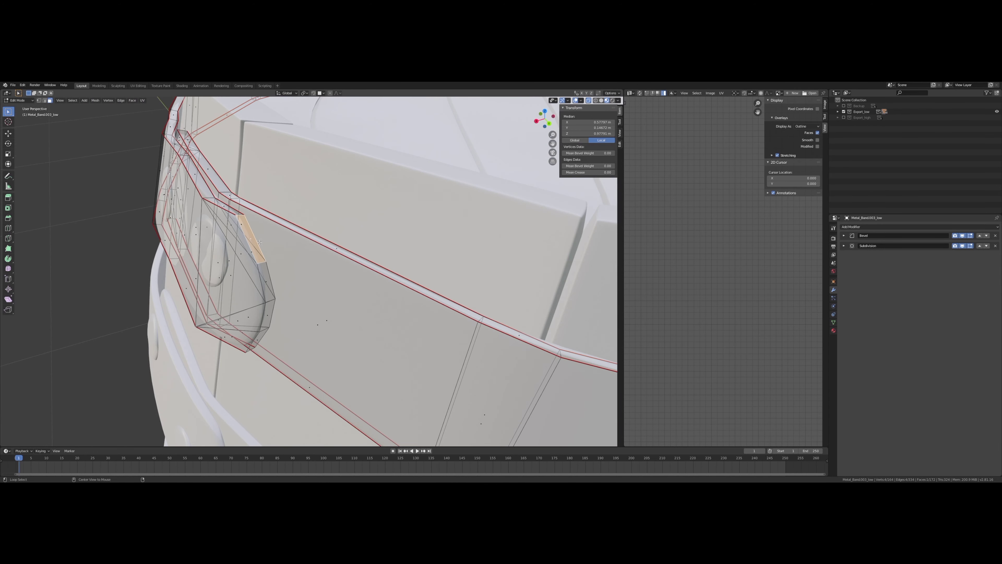
click(208, 188)
mouse_move(208, 187)
middle_down()
mouse_move(265, 123)
mouse_move(312, 381)
mouse_move(243, 285)
middle_up()
alt+click(300, 320)
alt+shift+click(324, 377)
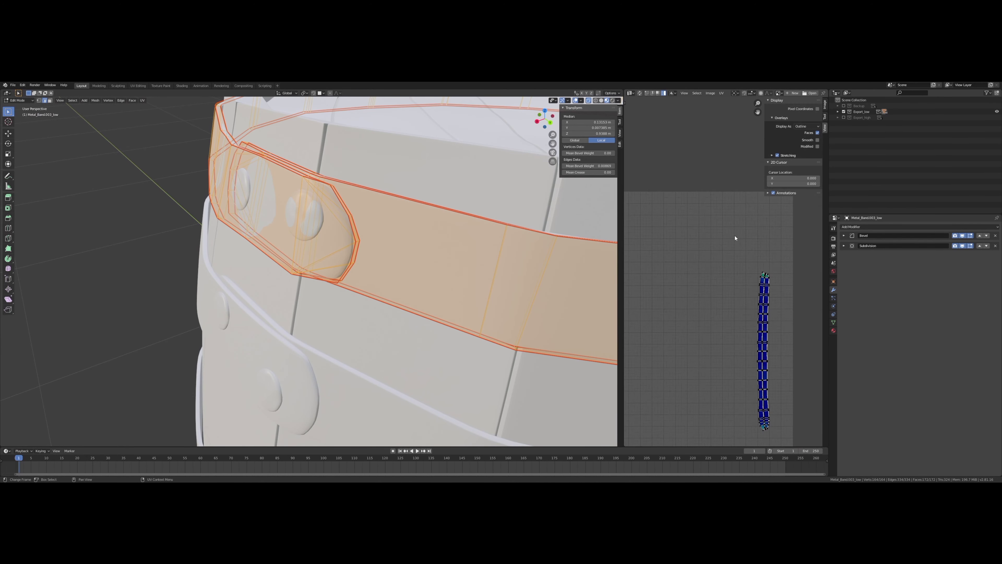
Step: Select two edge loops running along Metal_Band.003_low
scroll(772, 291, up, 3)
scroll(749, 312, up, 4)
scroll(692, 333, up, 4)
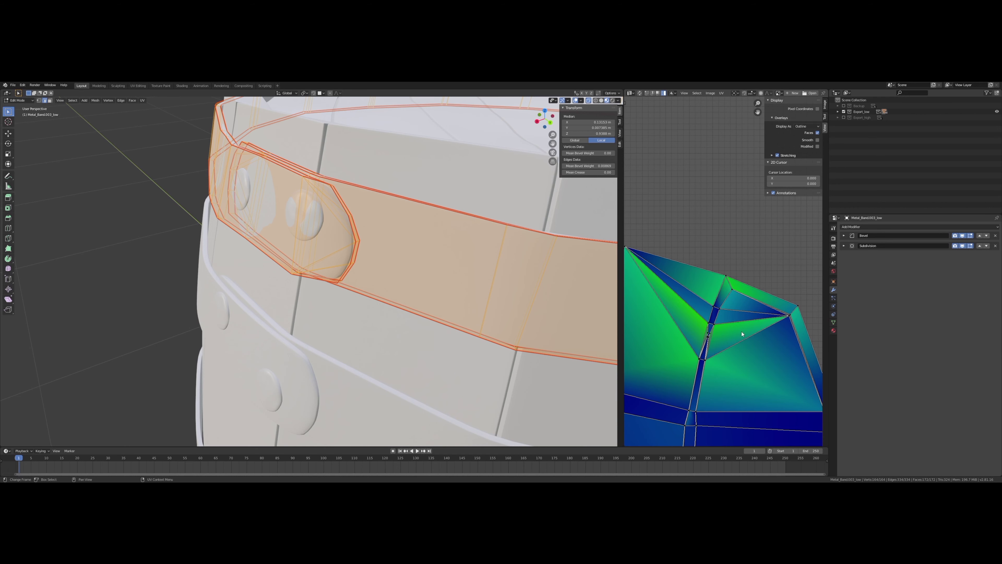
scroll(741, 334, down, 3)
scroll(741, 334, down, 4)
scroll(741, 333, down, 3)
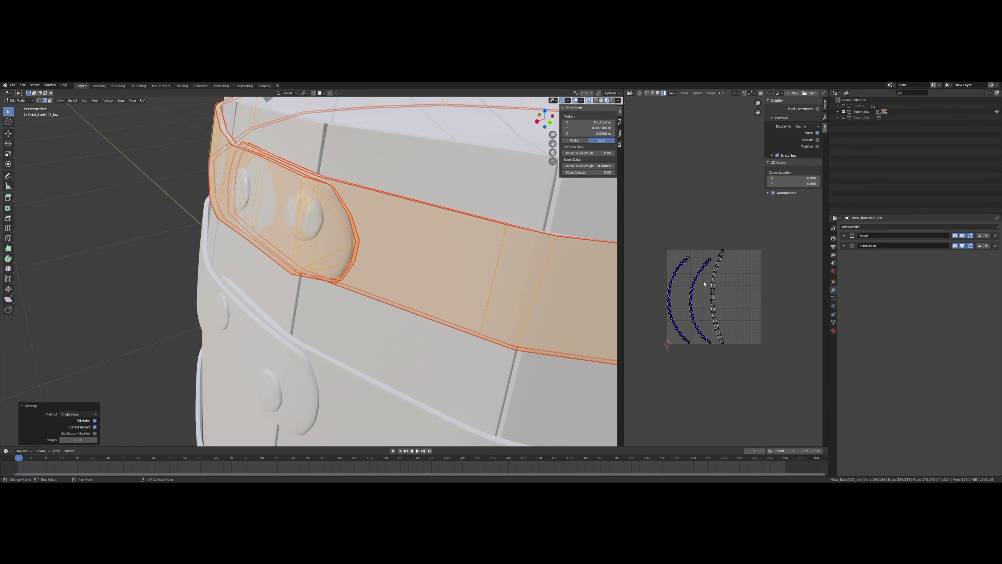
scroll(704, 283, up, 5)
scroll(713, 299, down, 4)
middle_drag(415, 257, 514, 279)
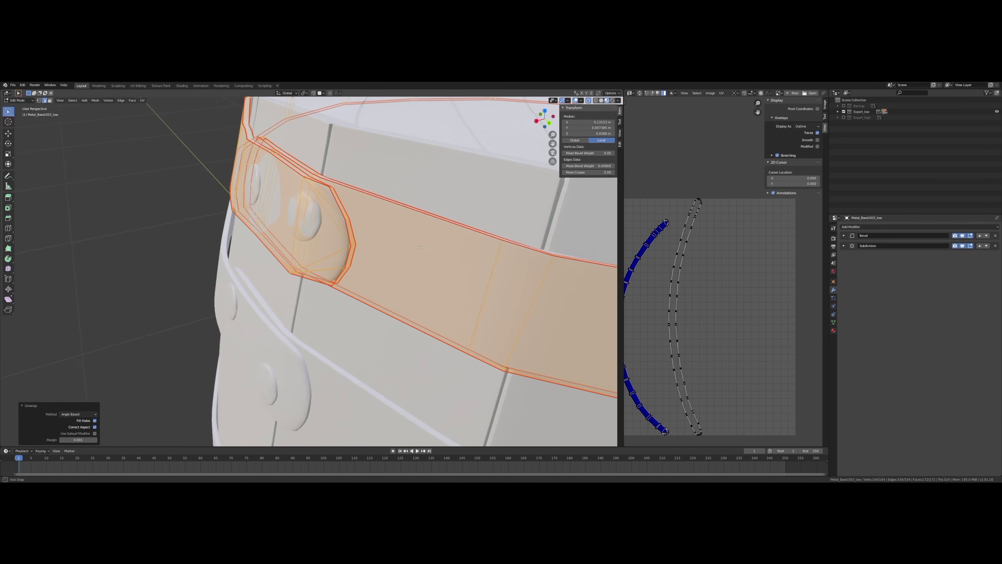
mouse_move(326, 217)
middle_down()
mouse_move(292, 223)
mouse_move(308, 347)
middle_up()
alt+click(292, 224)
alt+shift+click(307, 327)
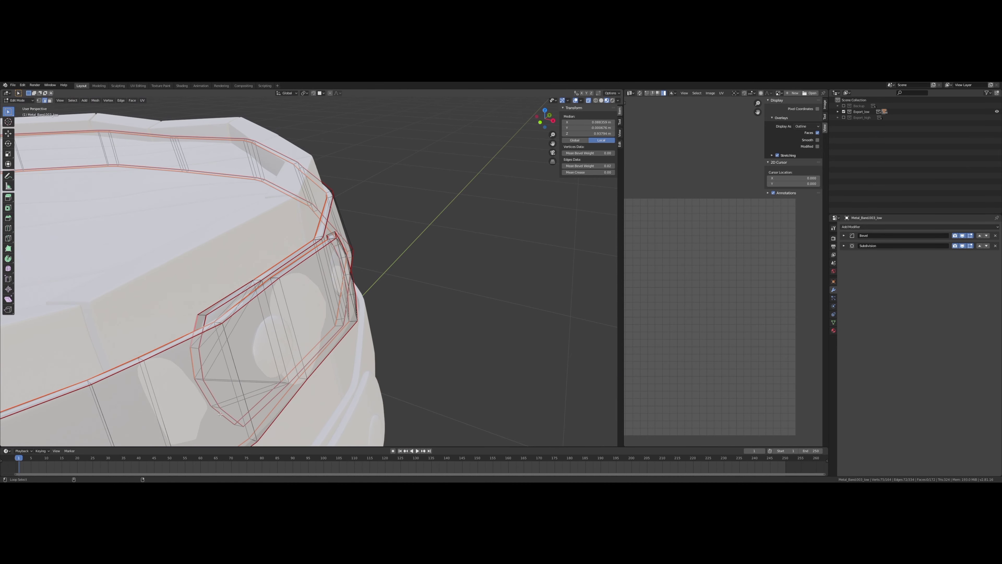
Step: Add the clasp edges and loop to the band's edge selection
alt+shift+click(191, 332)
mouse_move(191, 333)
middle_down()
mouse_move(331, 293)
mouse_move(309, 283)
mouse_move(386, 223)
middle_up()
alt+shift+click(331, 292)
alt+shift+click(300, 268)
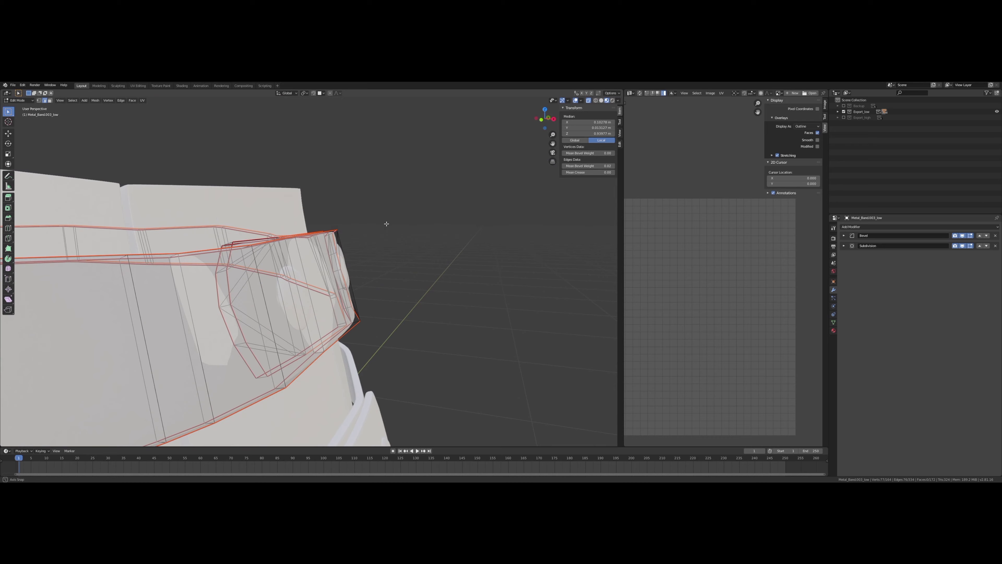
alt+shift+click(228, 260)
mouse_move(228, 260)
middle_down()
mouse_move(226, 369)
mouse_move(192, 318)
middle_up()
alt+shift+click(192, 317)
Step: Mark the selected edges as seams and unwrap the whole band
click(323, 384)
key(a)
middle_drag(324, 384, 403, 313)
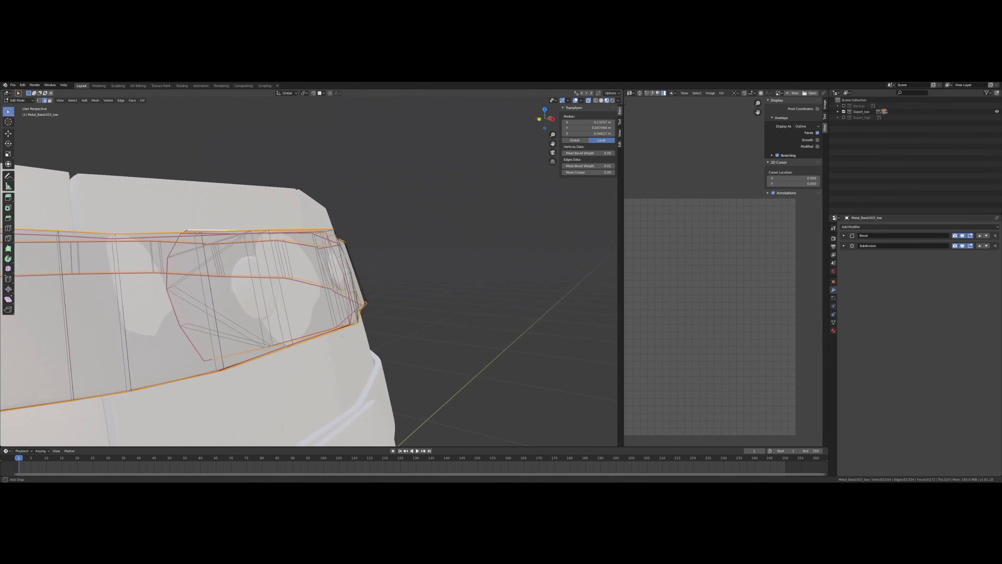
key(u)
click(403, 313)
click(388, 239)
Step: Zoom in to inspect the unwrapped band around the rivet area
scroll(725, 237, up, 3)
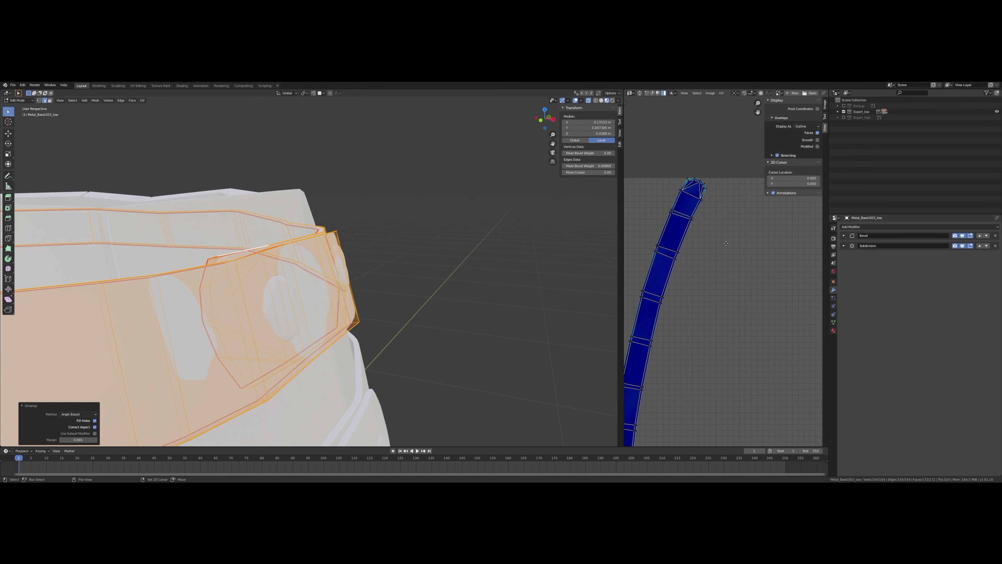
scroll(724, 237, up, 3)
scroll(725, 237, up, 2)
mouse_move(355, 276)
middle_down()
mouse_move(315, 256)
mouse_move(308, 284)
mouse_move(355, 256)
middle_up()
scroll(309, 284, up, 3)
scroll(727, 315, down, 5)
scroll(728, 315, up, 2)
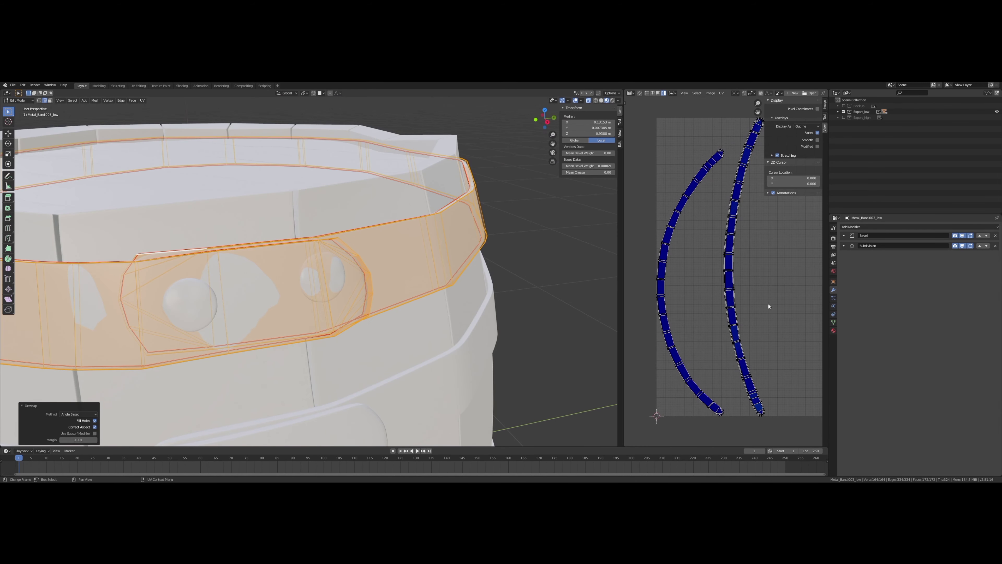
scroll(728, 335, up, 3)
scroll(727, 345, down, 3)
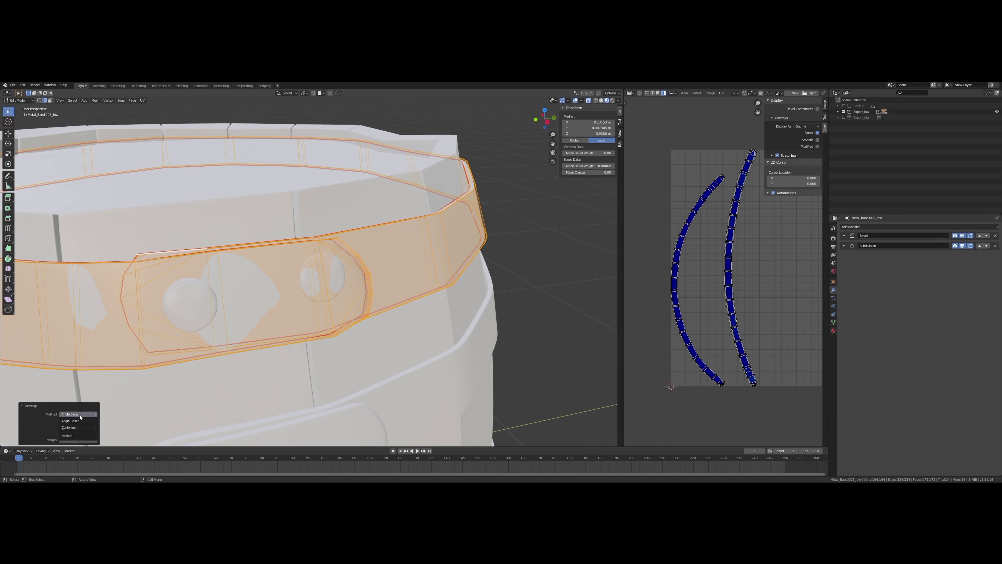
scroll(347, 257, down, 5)
scroll(346, 257, up, 5)
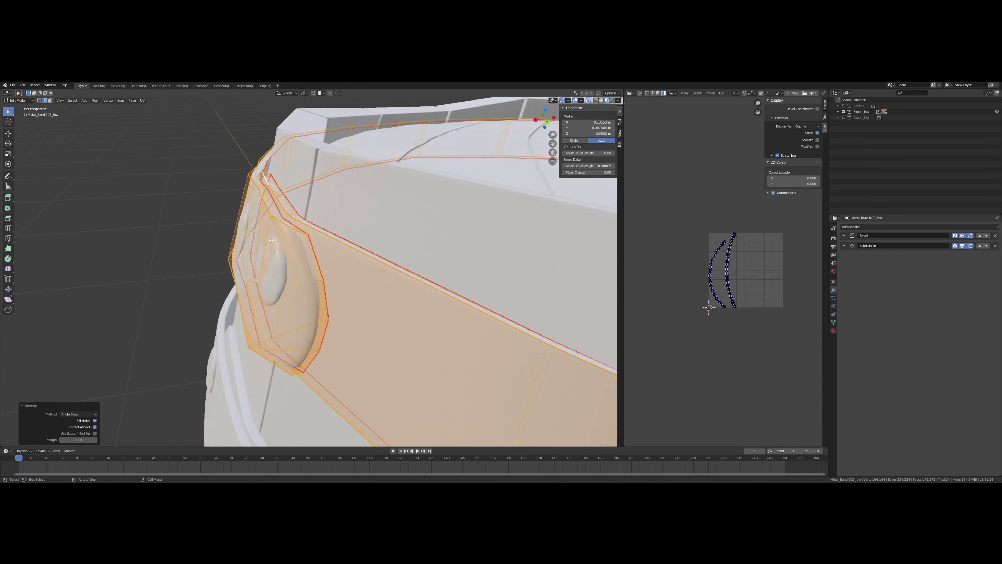
scroll(346, 257, down, 5)
Step: Edit Metal_Band.005_low and select an edge loop and clasp edges
key(Tab)
click(339, 304)
key(Tab)
scroll(293, 322, up, 6)
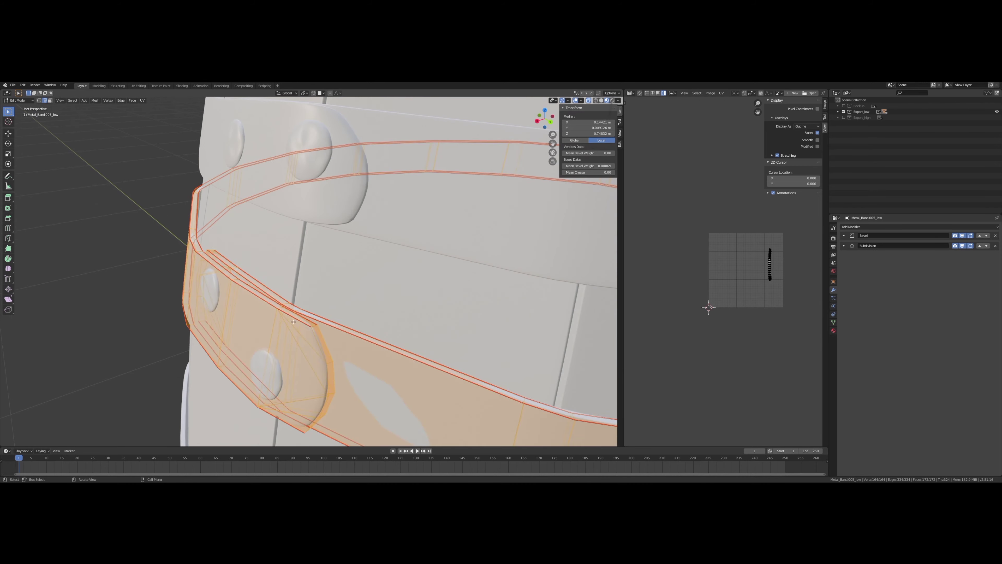
alt+shift+click(249, 380)
mouse_move(293, 318)
middle_down()
mouse_move(249, 380)
mouse_move(351, 182)
mouse_move(290, 328)
mouse_move(258, 271)
middle_up()
click(290, 373)
scroll(350, 182, up, 5)
scroll(351, 182, down, 5)
Step: Mark seams on the clasp edges and edge loops of Metal_Band.004_low
shift+click(291, 328)
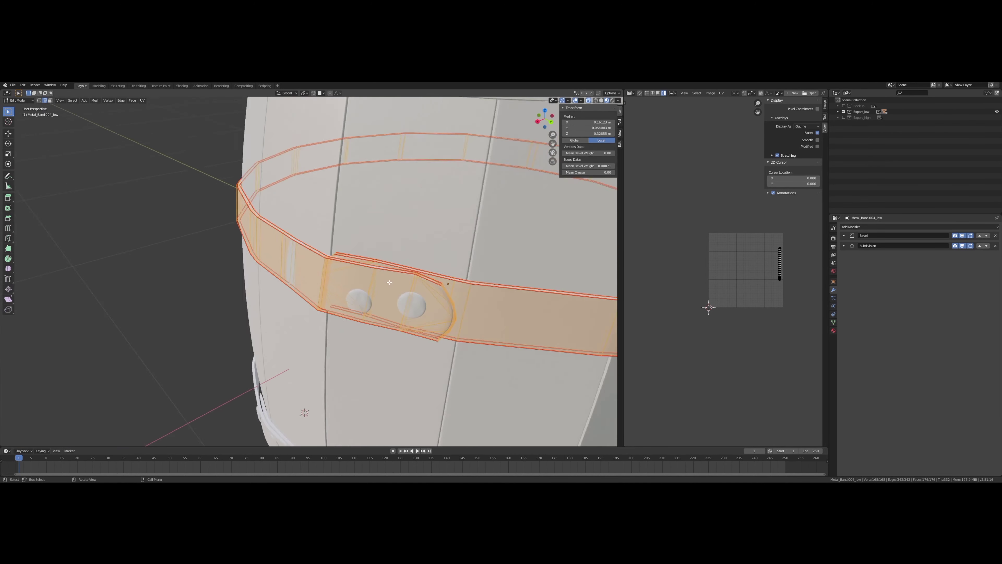
scroll(308, 380, up, 4)
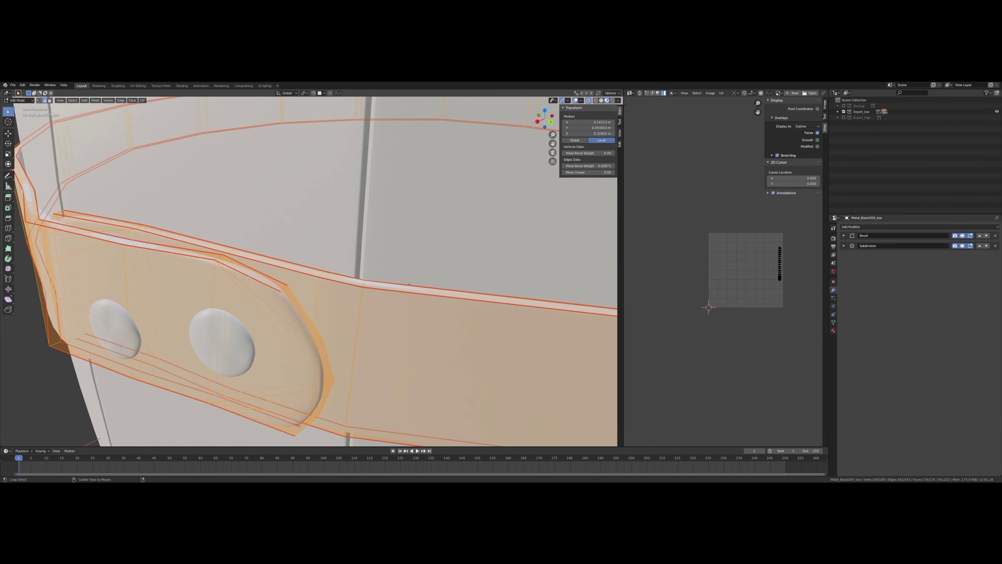
alt+click(205, 253)
mouse_move(205, 253)
middle_down()
mouse_move(181, 254)
mouse_move(257, 221)
mouse_move(312, 316)
mouse_move(287, 216)
mouse_move(273, 265)
mouse_move(329, 289)
mouse_move(286, 322)
mouse_move(306, 305)
middle_up()
right_click(257, 221)
click(268, 245)
click(284, 223)
alt+click(273, 265)
alt+shift+click(269, 279)
key(Tab)
Step: In edit mode on the next low metal band, clear unwanted seams around its clasp
scroll(351, 315, down, 5)
click(305, 305)
key(Tab)
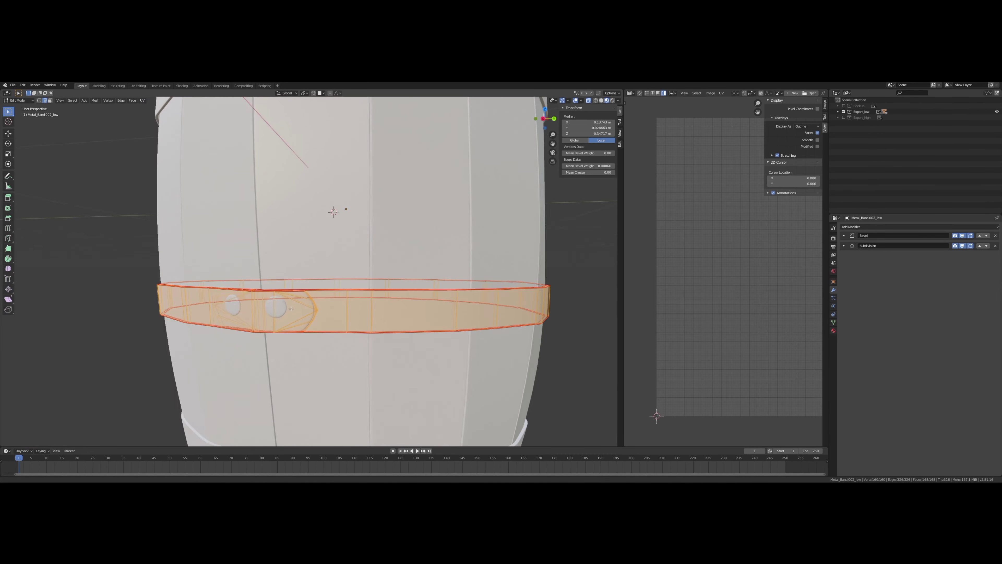
scroll(245, 308, up, 5)
middle_drag(245, 309, 288, 319)
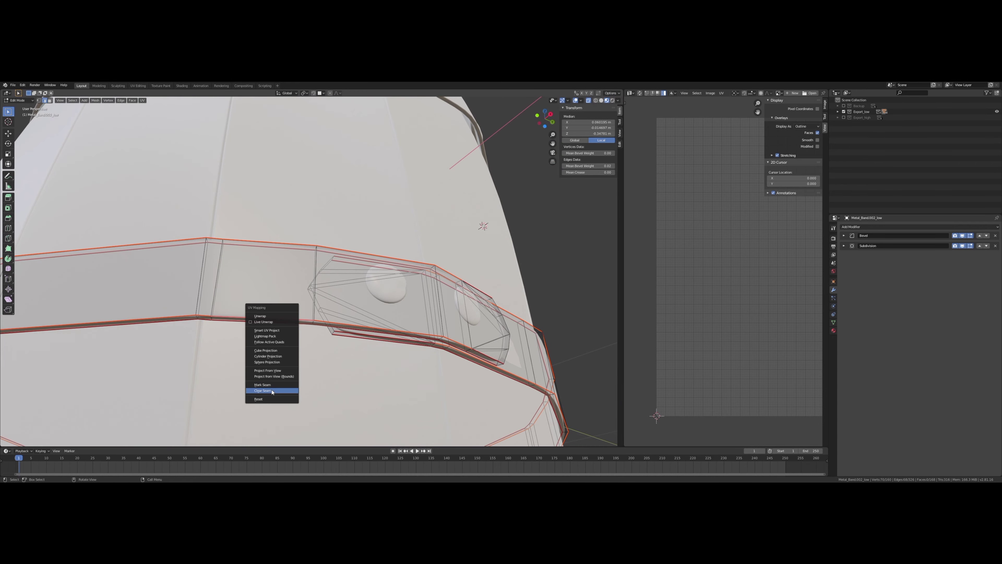
click(272, 390)
scroll(272, 391, down, 4)
mouse_move(272, 391)
middle_down()
mouse_move(393, 344)
mouse_move(373, 280)
middle_up()
scroll(335, 367, up, 4)
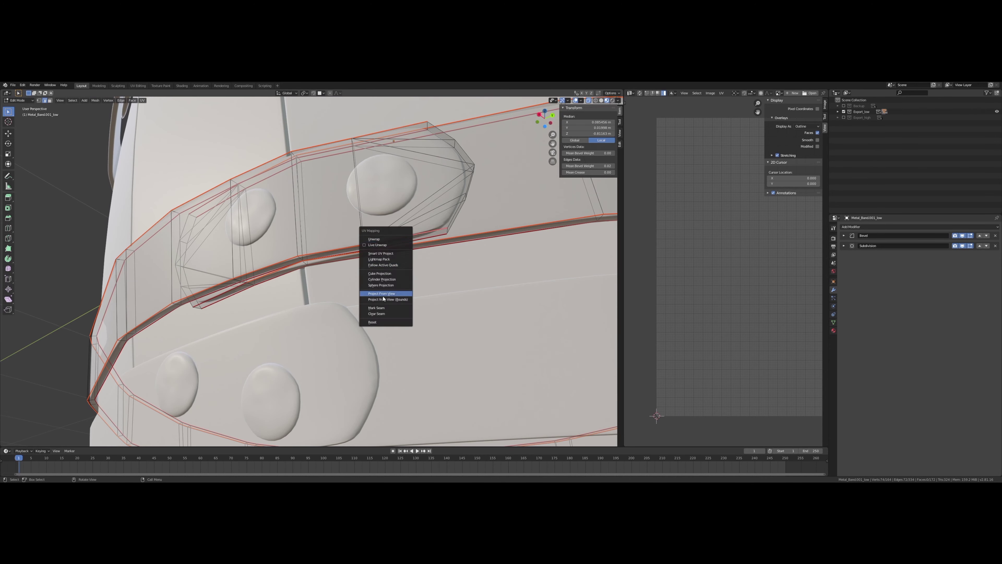
Step: Unwrap the band's UVs into a single curved strip
click(383, 295)
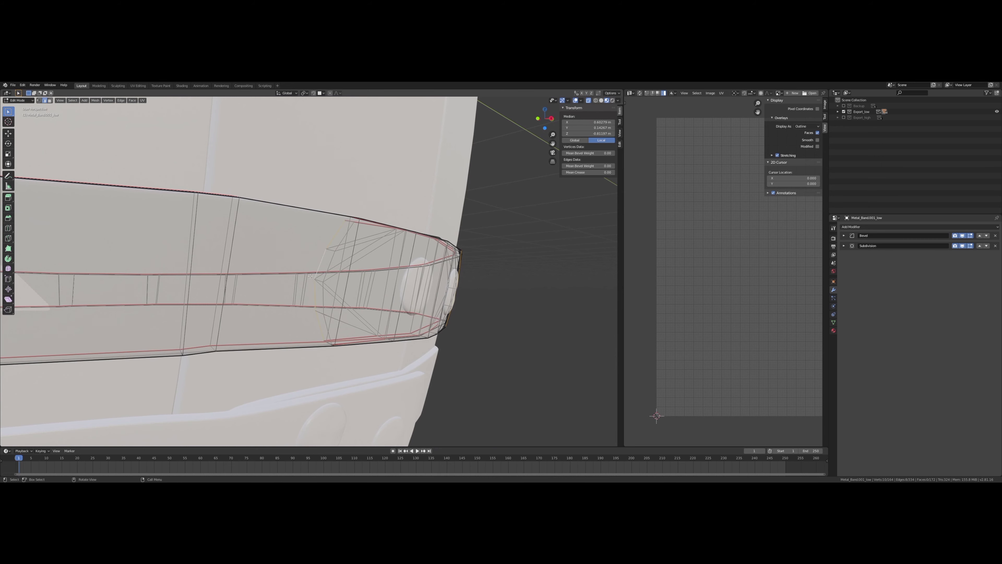
key(u)
click(329, 199)
mouse_move(345, 274)
middle_down()
mouse_move(377, 299)
mouse_move(357, 320)
middle_up()
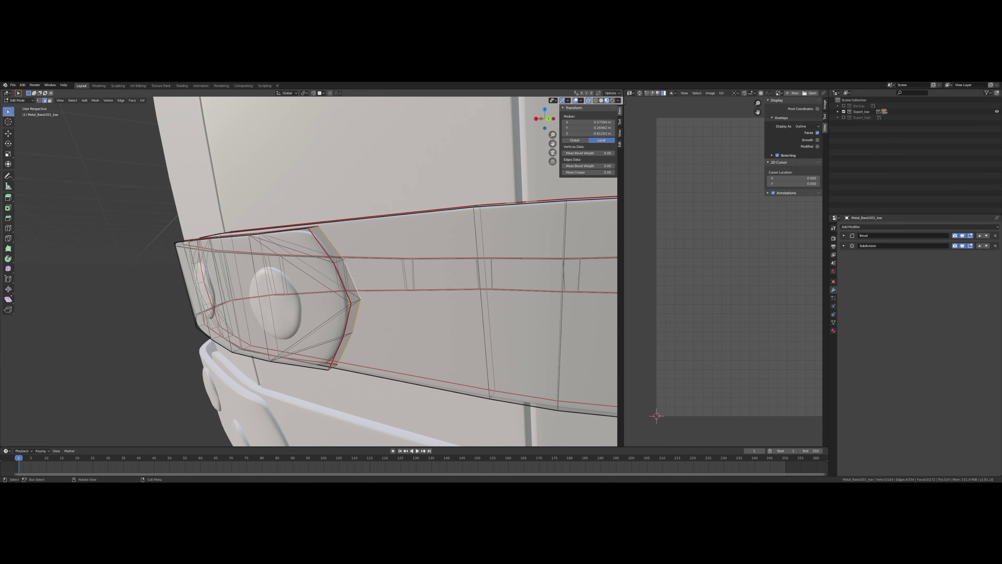
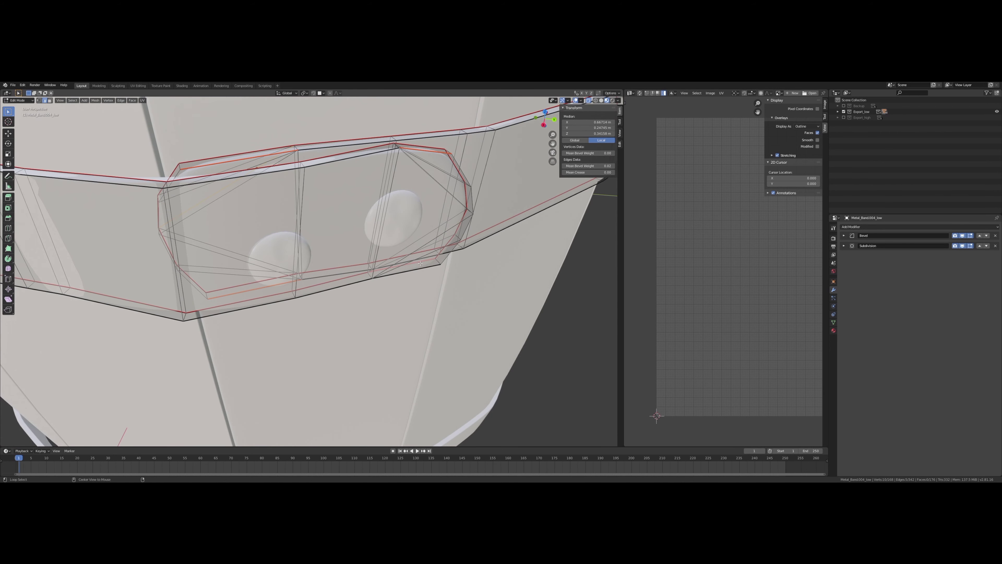
Step: Clear the seam from the band's riveted-plate edges, then select the whole band mesh
middle_drag(420, 263, 343, 335)
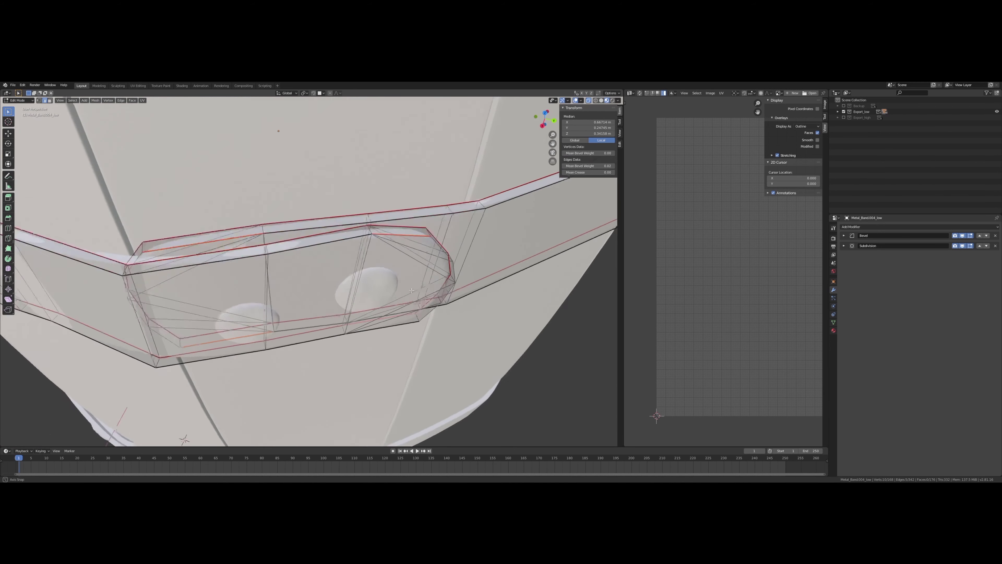
click(343, 335)
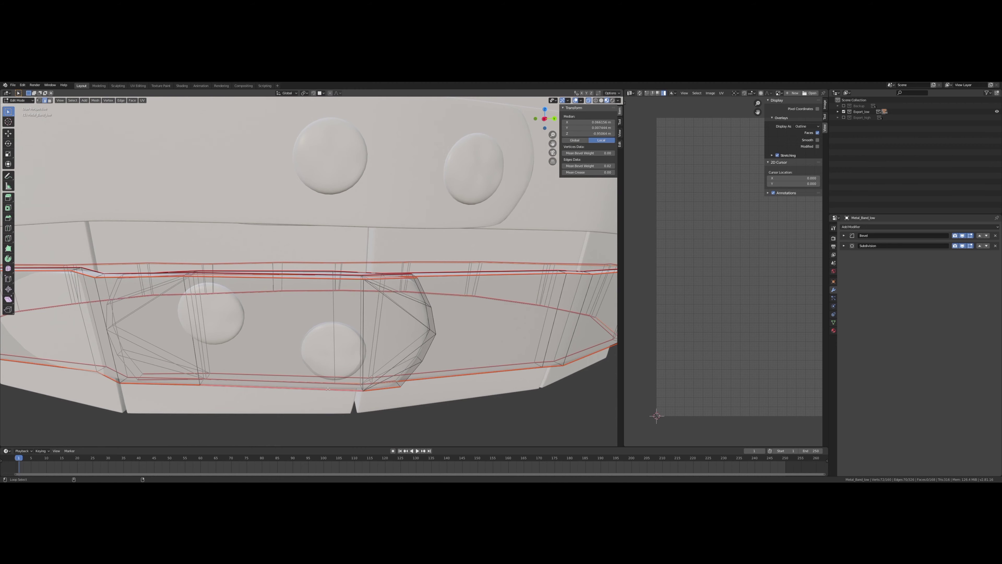
middle_drag(328, 388, 309, 306)
click(292, 344)
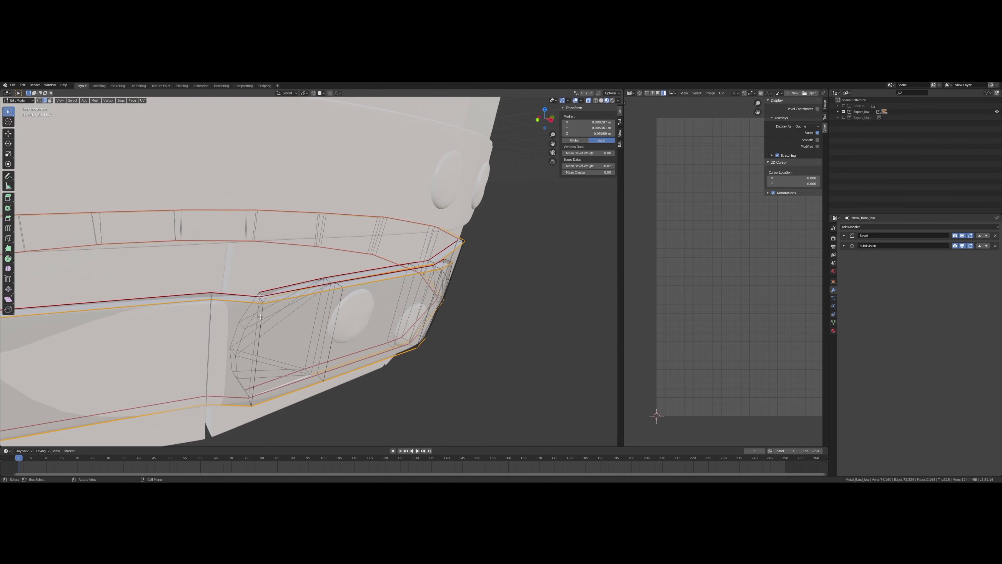
mouse_move(231, 366)
middle_down()
mouse_move(404, 338)
mouse_move(465, 351)
mouse_move(447, 316)
mouse_move(407, 294)
middle_up()
key(a)
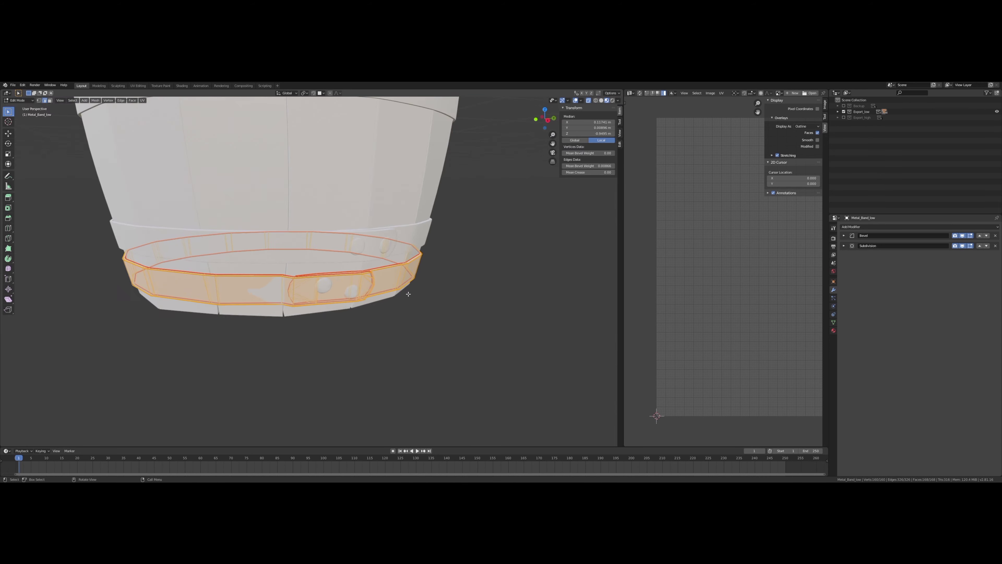
middle_drag(407, 187, 382, 267)
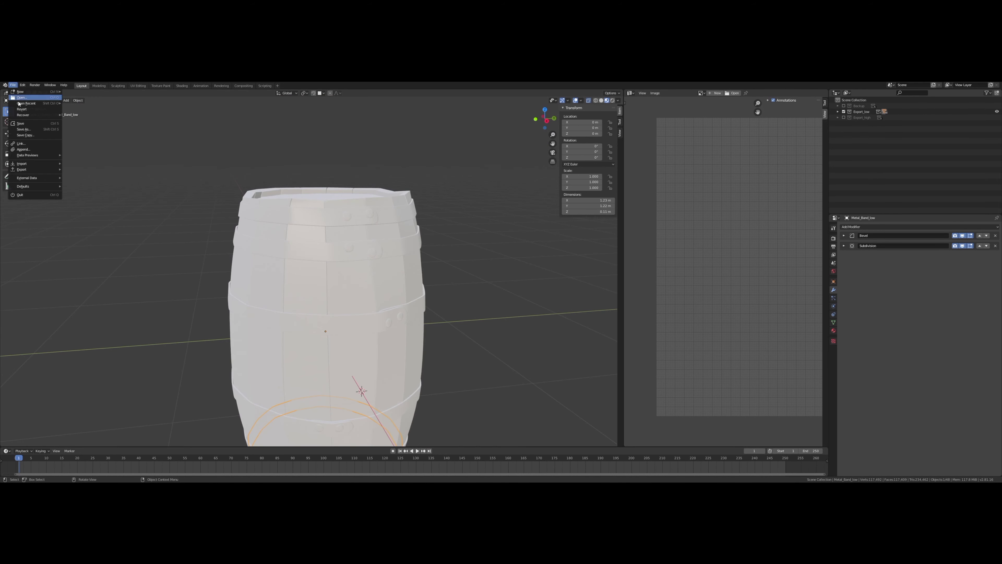
Step: Make Export_low the active collection and select a lid plank
scroll(472, 237, up, 5)
mouse_move(473, 237)
middle_down()
mouse_move(377, 244)
mouse_move(307, 208)
mouse_move(341, 237)
middle_up()
click(861, 111)
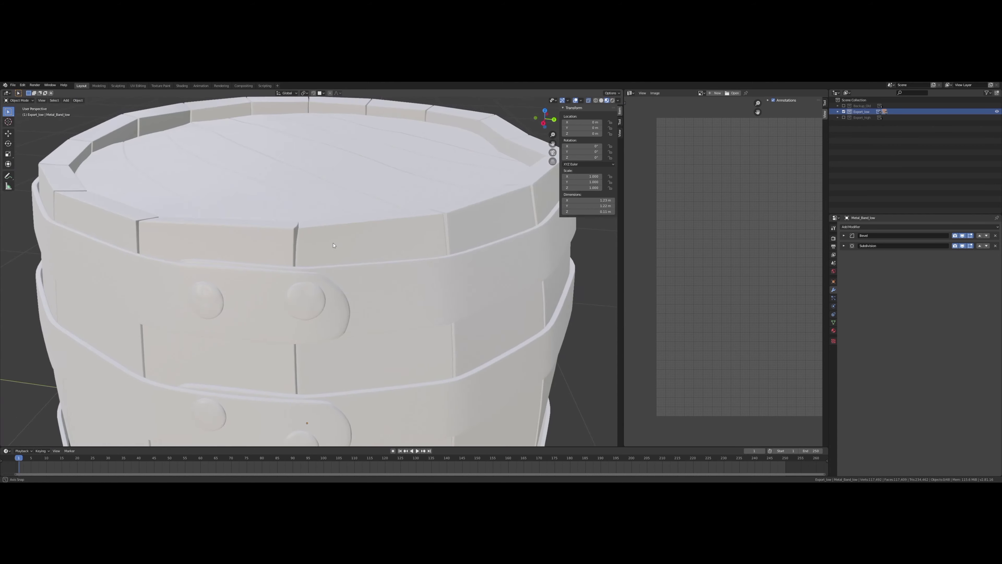
scroll(340, 236, down, 5)
scroll(341, 236, up, 8)
middle_drag(341, 236, 607, 100)
click(402, 199)
Step: Set the viewport to Solid shading with the lavender MatCap
click(612, 100)
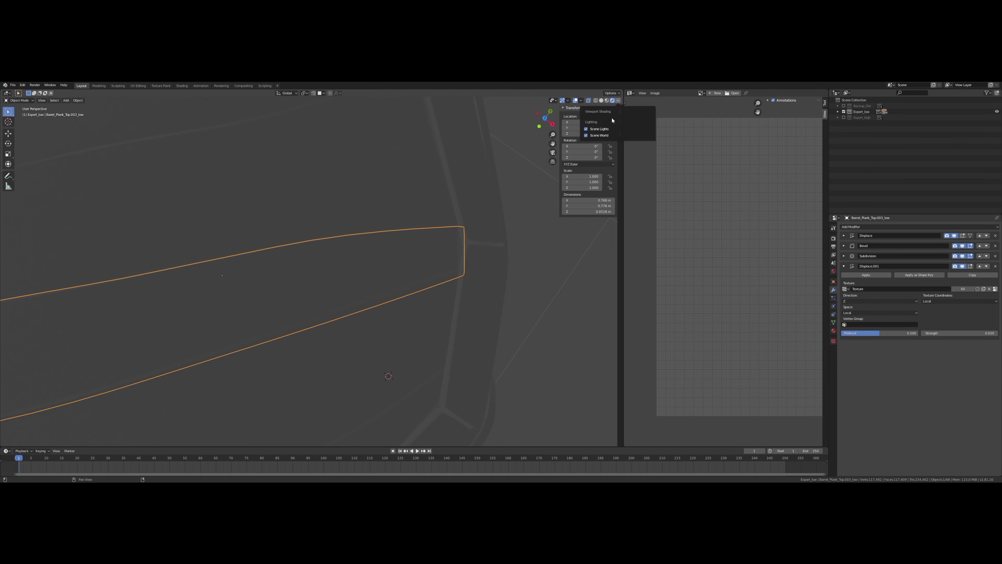
click(602, 101)
click(618, 100)
click(609, 138)
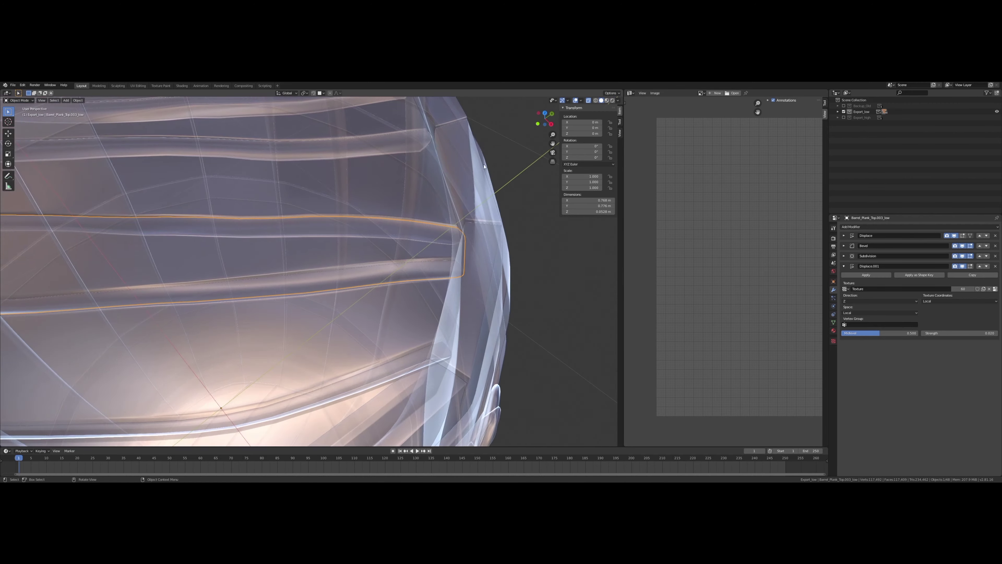
Step: Add another lid plank, view the lid from the top and enter Edit Mode
scroll(409, 224, down, 5)
click(398, 316)
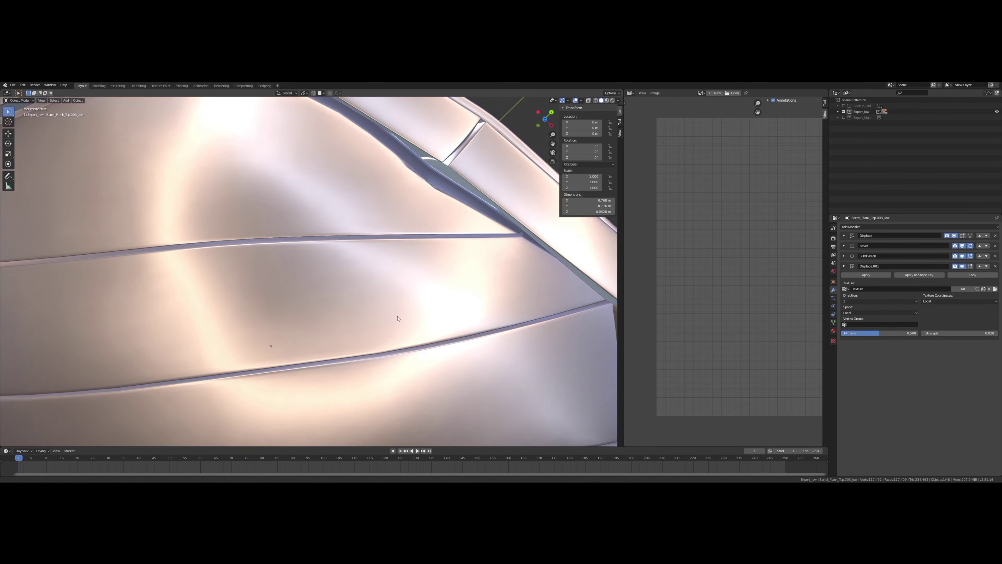
key(KP_7)
scroll(390, 303, up, 5)
scroll(390, 302, down, 6)
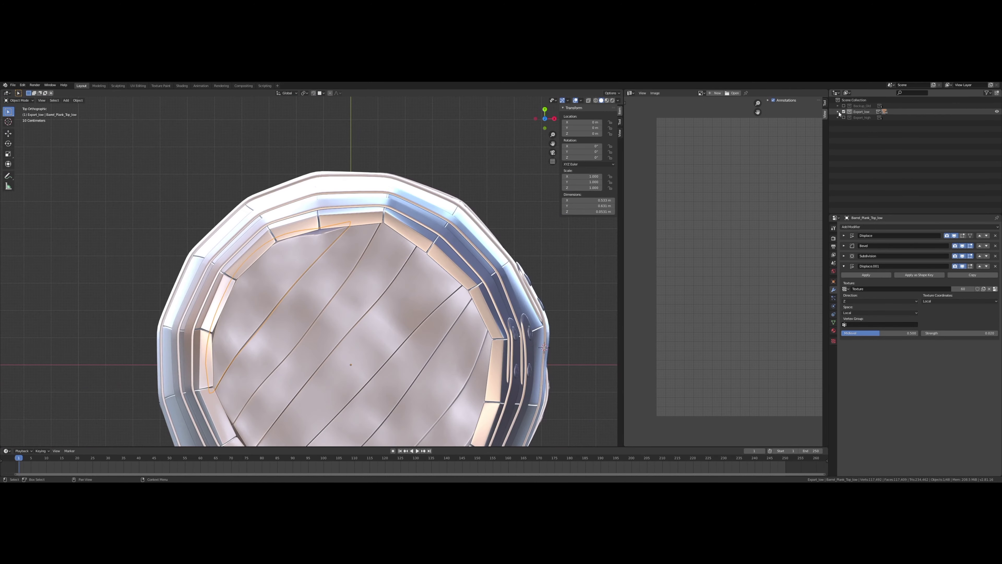
key(Tab)
scroll(330, 263, up, 5)
Step: Turn off the Displace modifier's edit-mode display on the lid planks
middle_drag(331, 264, 325, 239)
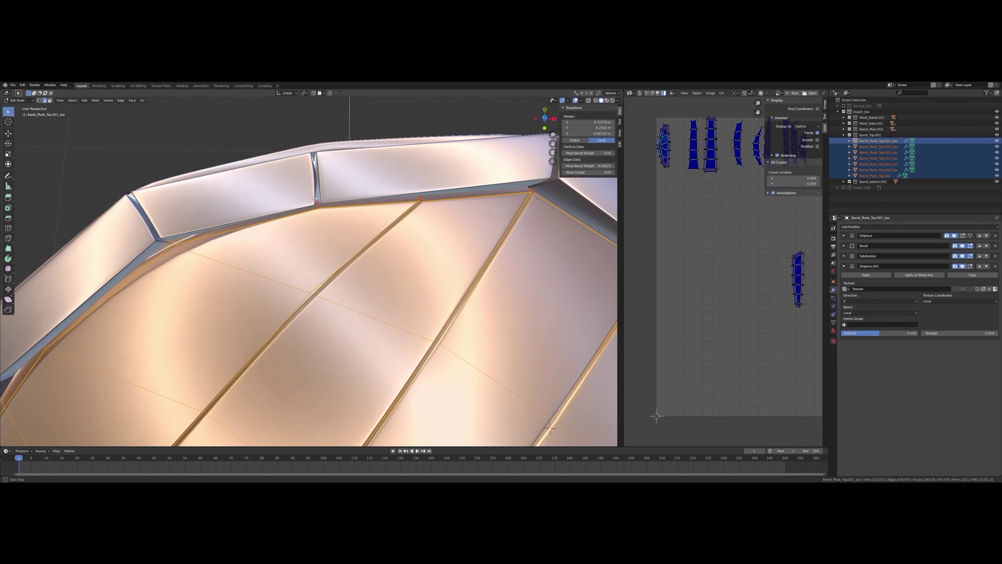
key(Tab)
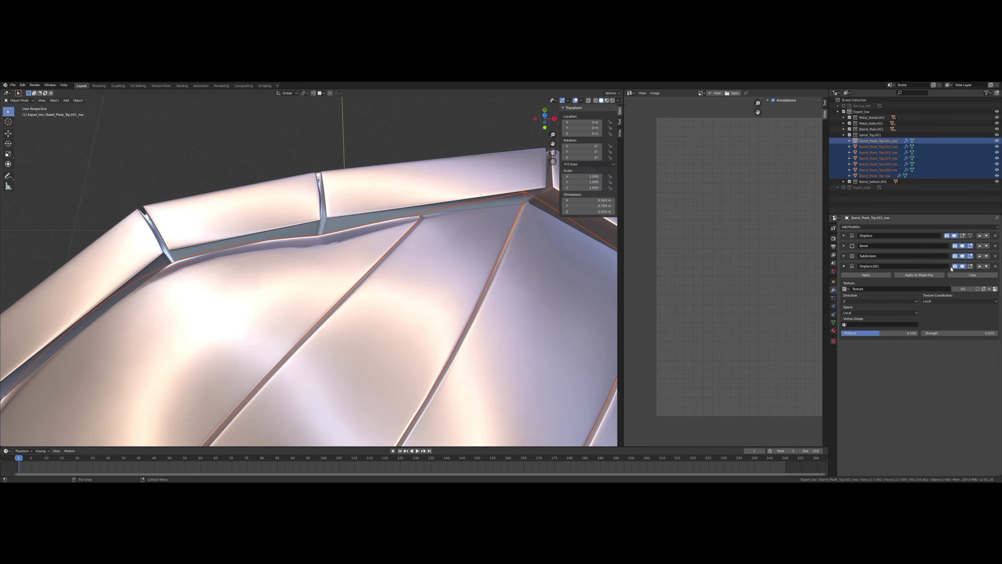
click(956, 236)
key(Tab)
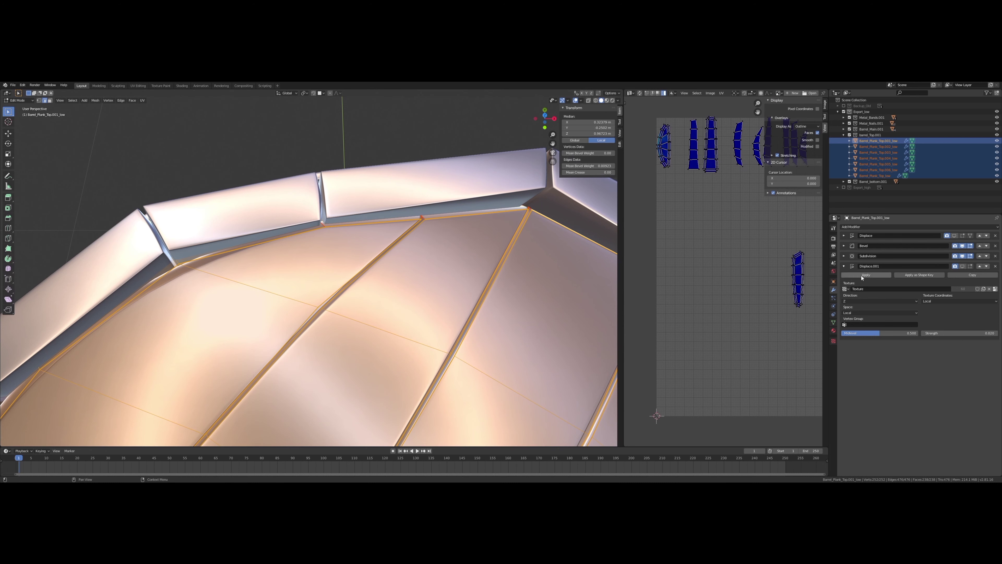
Step: Turn off the Displace.001 modifier's viewport display
key(Tab)
middle_drag(381, 266, 328, 268)
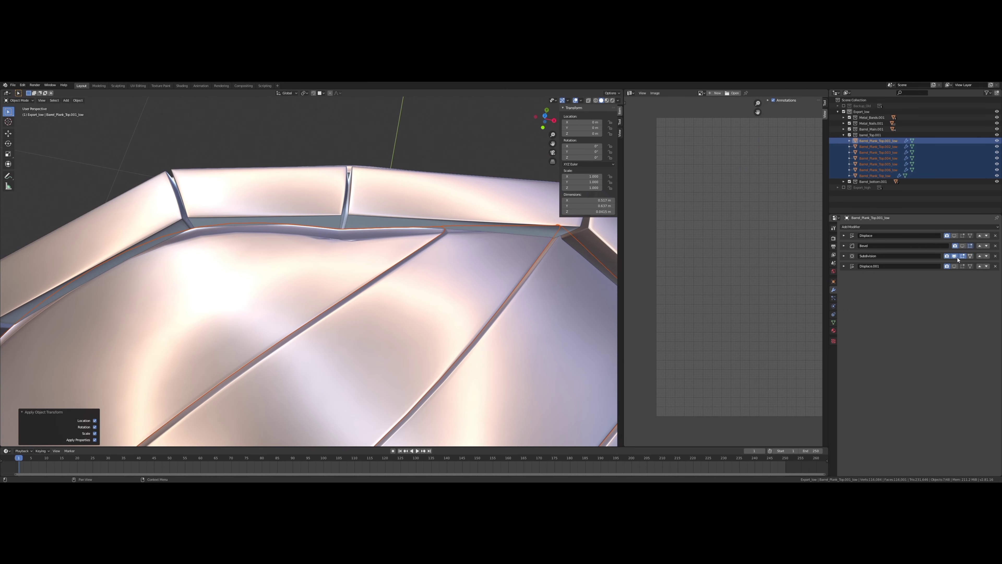
click(963, 266)
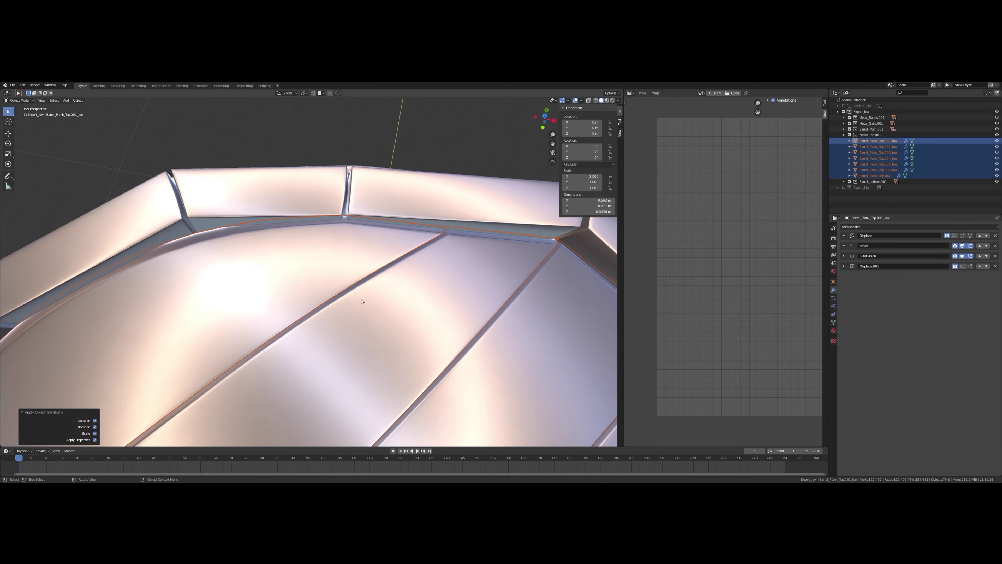
scroll(367, 292, down, 4)
mouse_move(367, 292)
middle_down()
mouse_move(394, 252)
mouse_move(302, 205)
middle_up()
scroll(371, 276, up, 5)
Step: Enter Edit Mode on the lid planks with X-ray (Alt+Z) enabled
key(Tab)
scroll(378, 264, down, 3)
scroll(407, 256, up, 3)
scroll(302, 204, up, 3)
scroll(303, 205, down, 3)
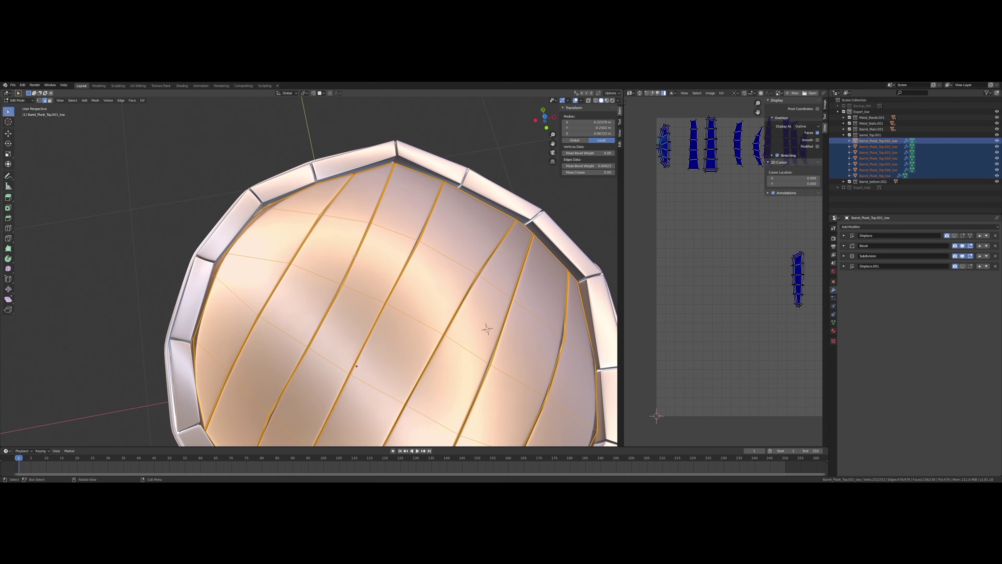
key(alt+z)
scroll(357, 233, up, 3)
Step: Select the vertices at one lid plank's end and shift them toward the rim
key(alt+a)
middle_drag(357, 233, 347, 221)
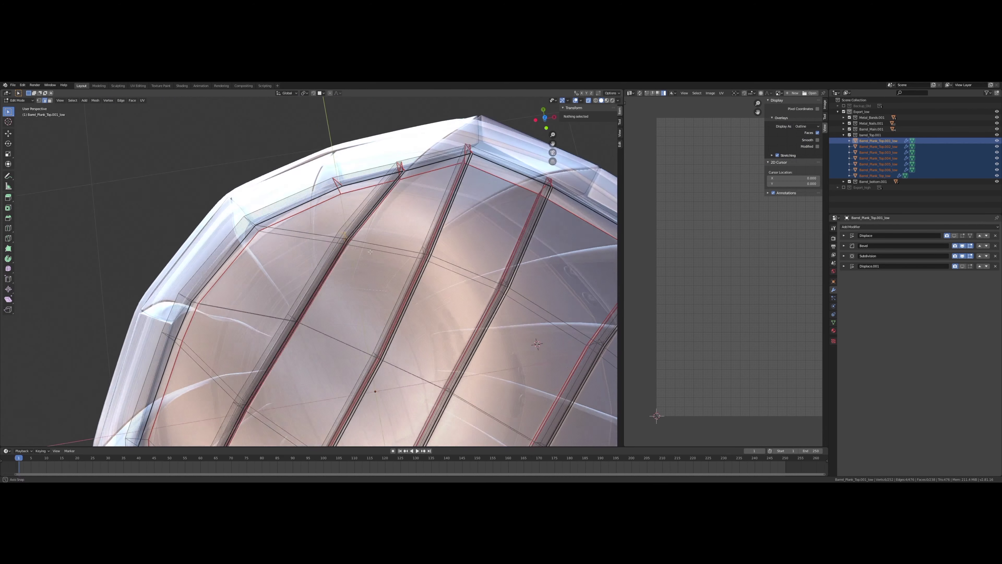
click(423, 248)
key(KP_7)
drag(318, 259, 397, 204)
scroll(408, 218, down, 3)
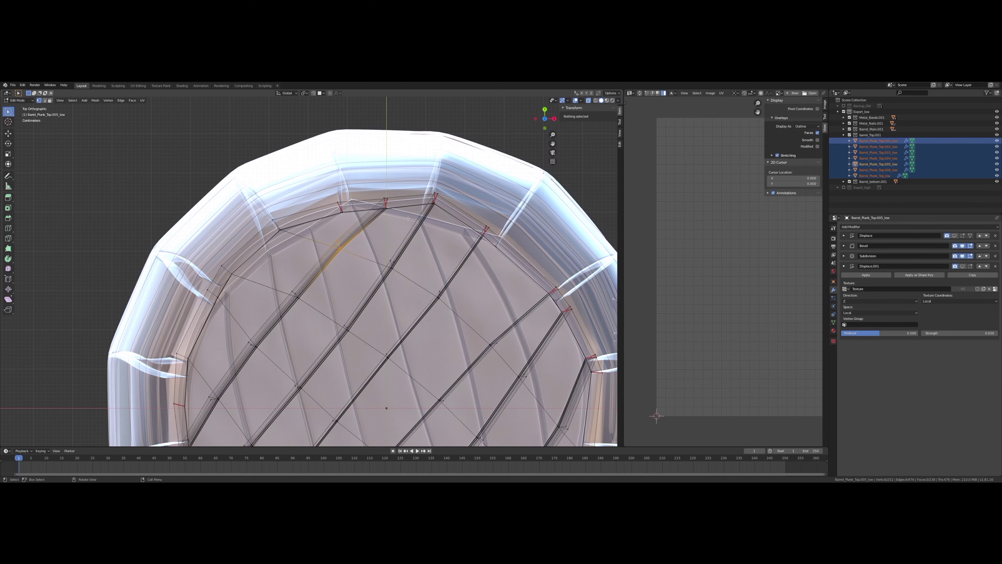
shift+middle_drag(298, 294, 343, 276)
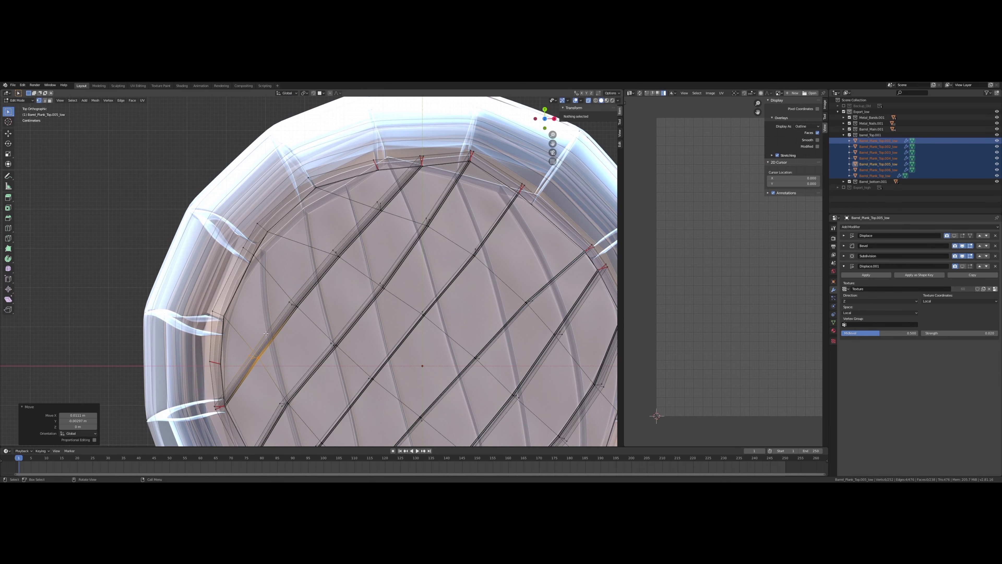
middle_drag(266, 333, 353, 291)
click(354, 291)
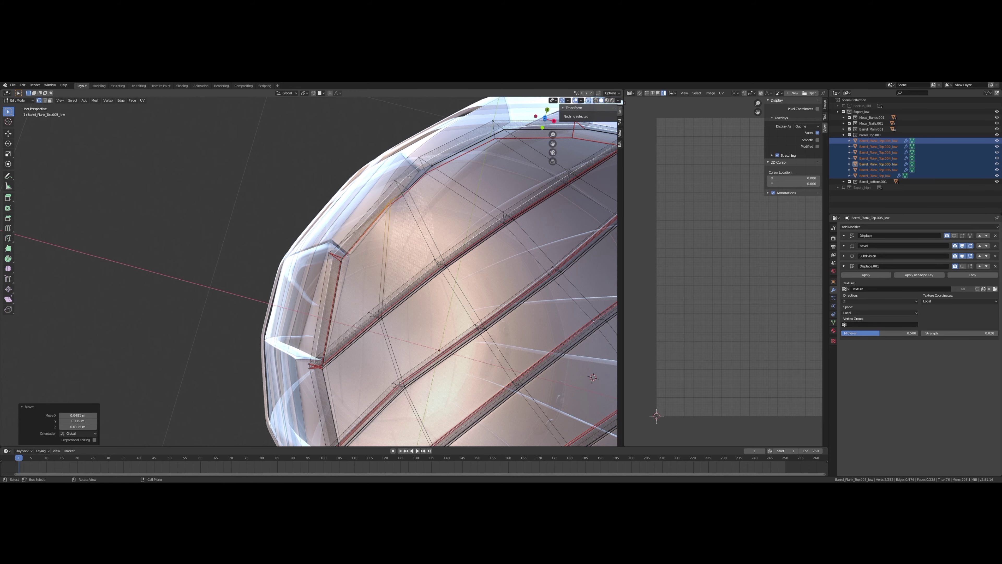
middle_drag(410, 176, 344, 235)
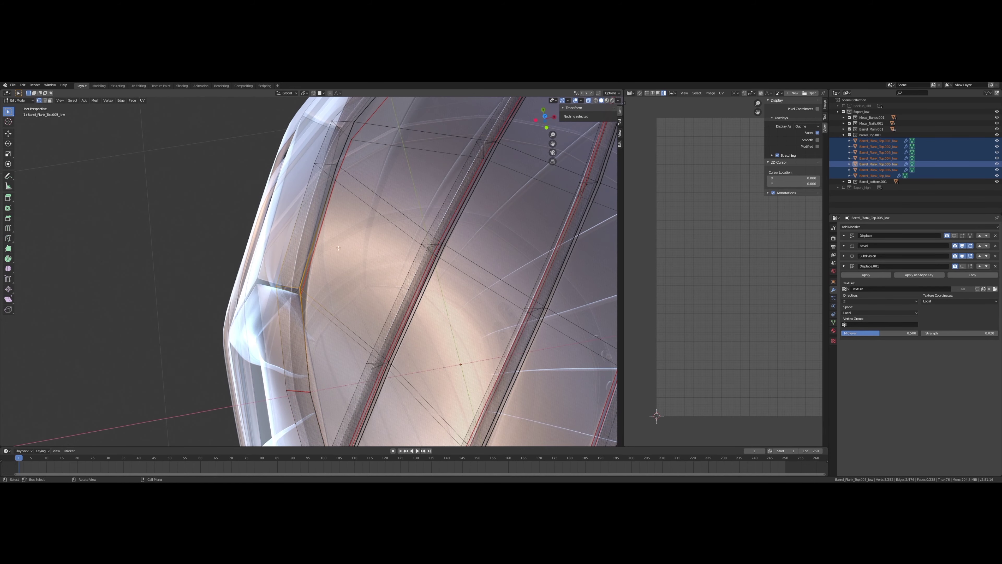
click(361, 176)
Step: Grab (G) and reposition further lid plank vertices from the top view
middle_drag(361, 175, 314, 251)
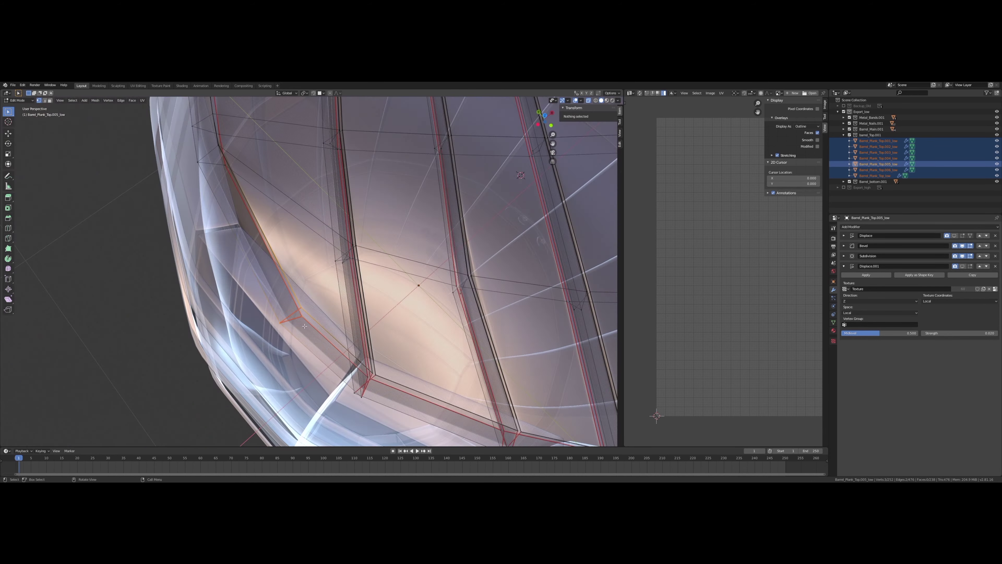
key(KP_7)
scroll(315, 251, down, 2)
key(g)
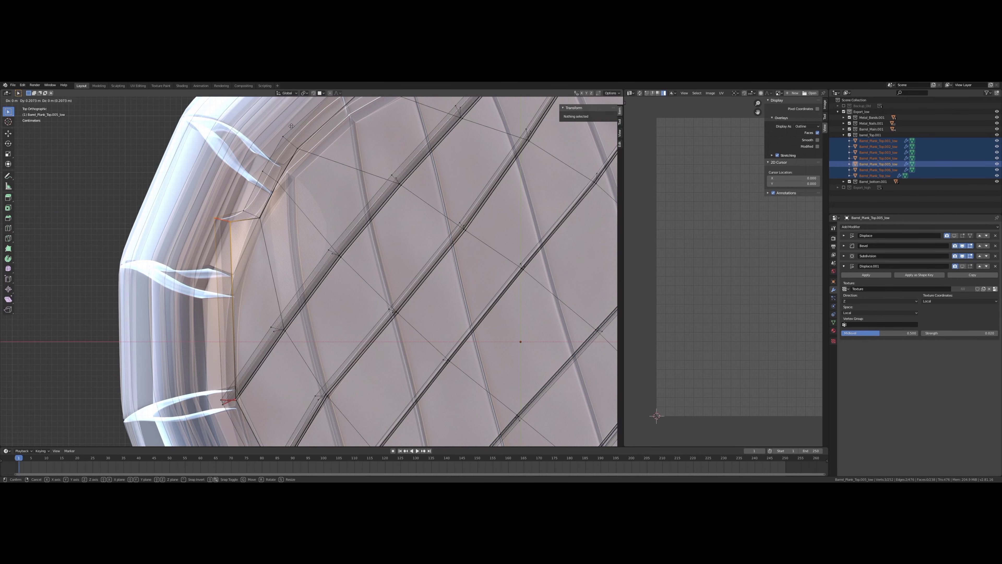
click(291, 125)
middle_drag(291, 125, 161, 196)
key(g)
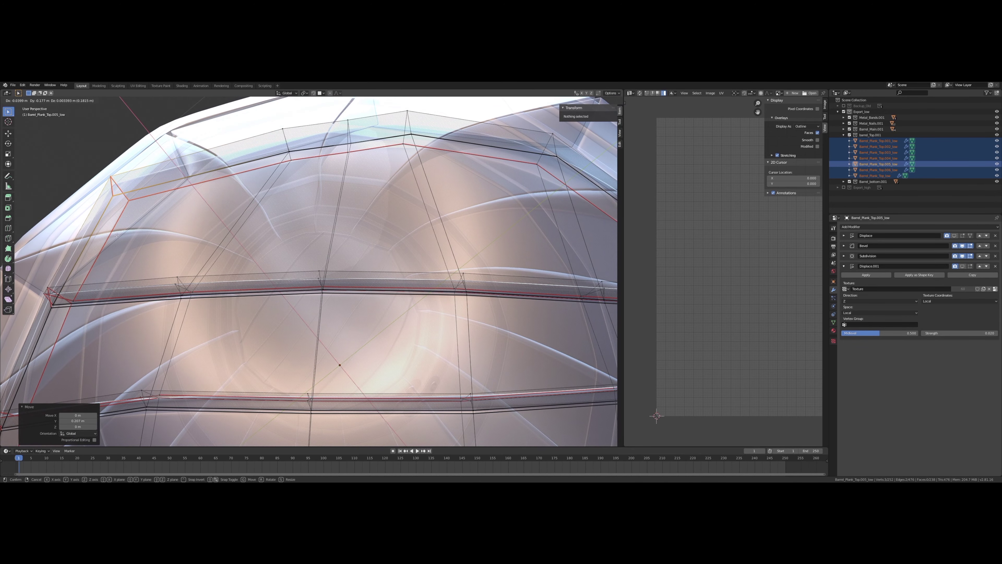
click(117, 234)
mouse_move(116, 234)
middle_down()
mouse_move(397, 228)
mouse_move(306, 163)
middle_up()
key(KP_7)
key(KP_7)
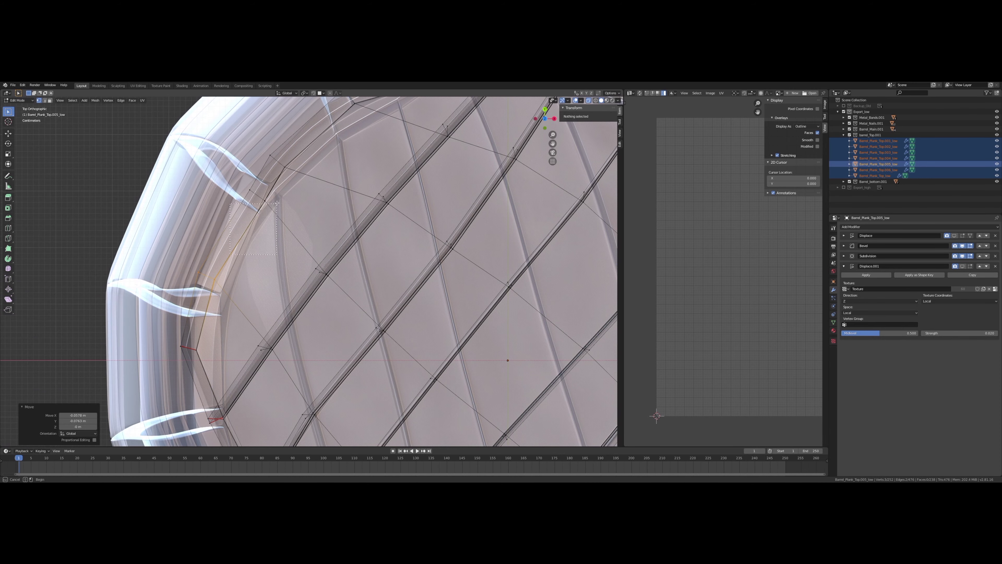
click(318, 146)
Step: Select the next plank end's vertices and move them into place
scroll(318, 146, down, 1)
drag(278, 198, 335, 138)
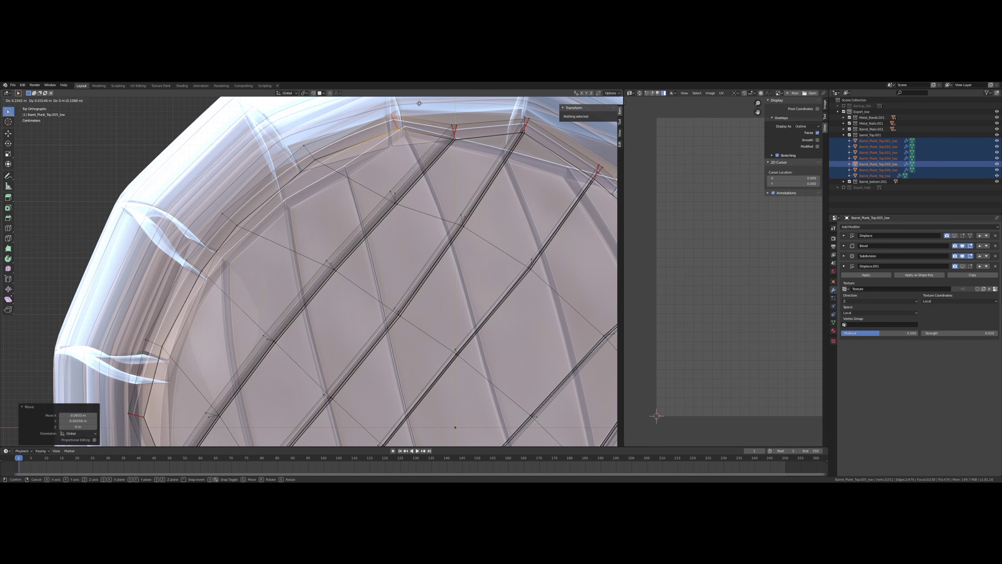
click(373, 108)
middle_drag(373, 108, 345, 201)
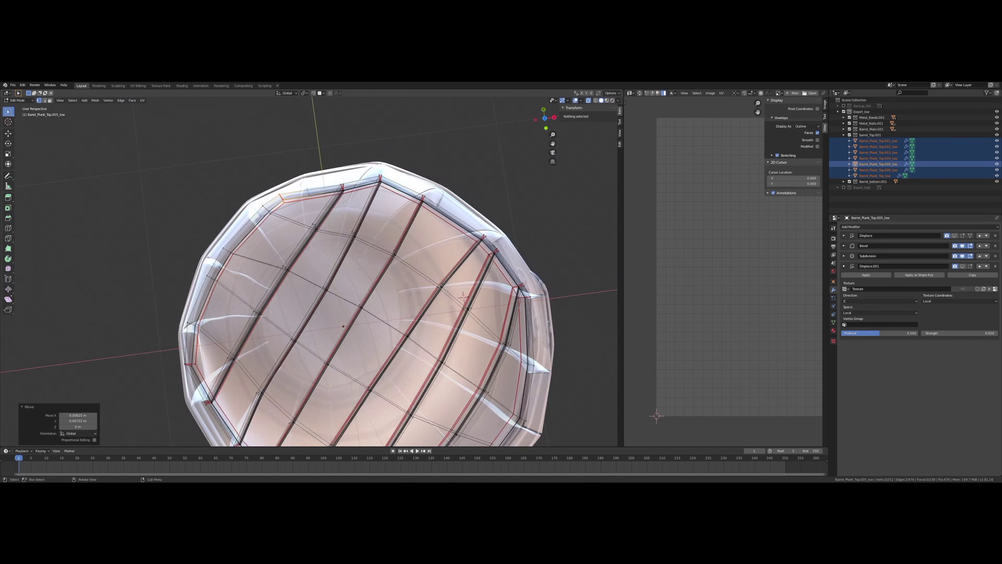
mouse_move(377, 233)
middle_down()
mouse_move(328, 193)
mouse_move(365, 300)
middle_up()
scroll(328, 193, up, 3)
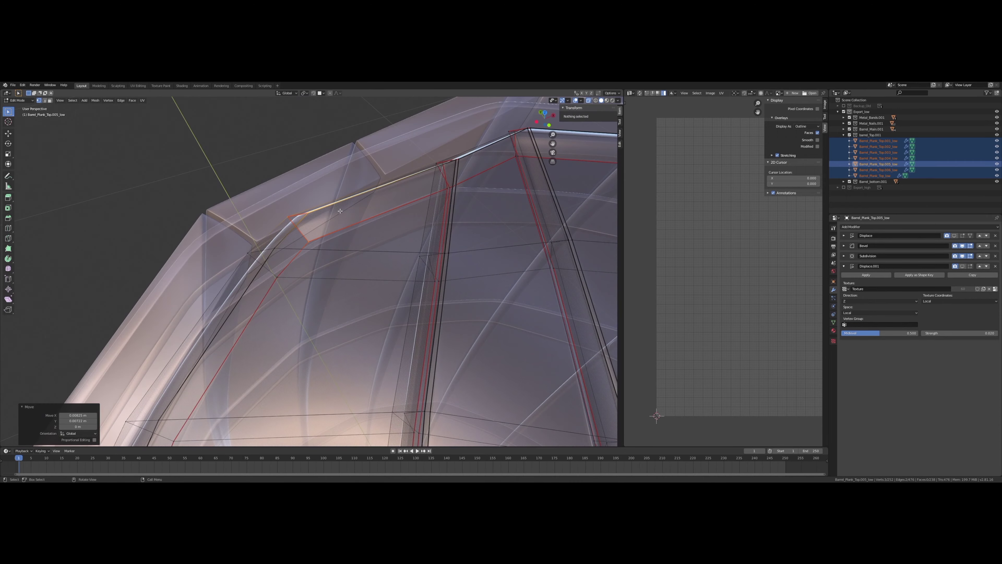
scroll(301, 272, up, 4)
shift+click(350, 273)
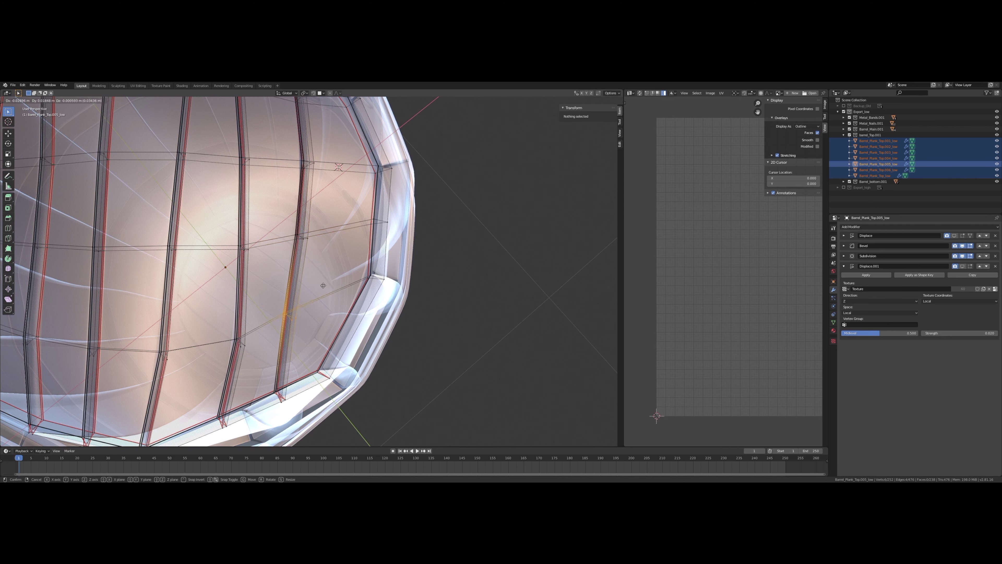
scroll(328, 248, down, 4)
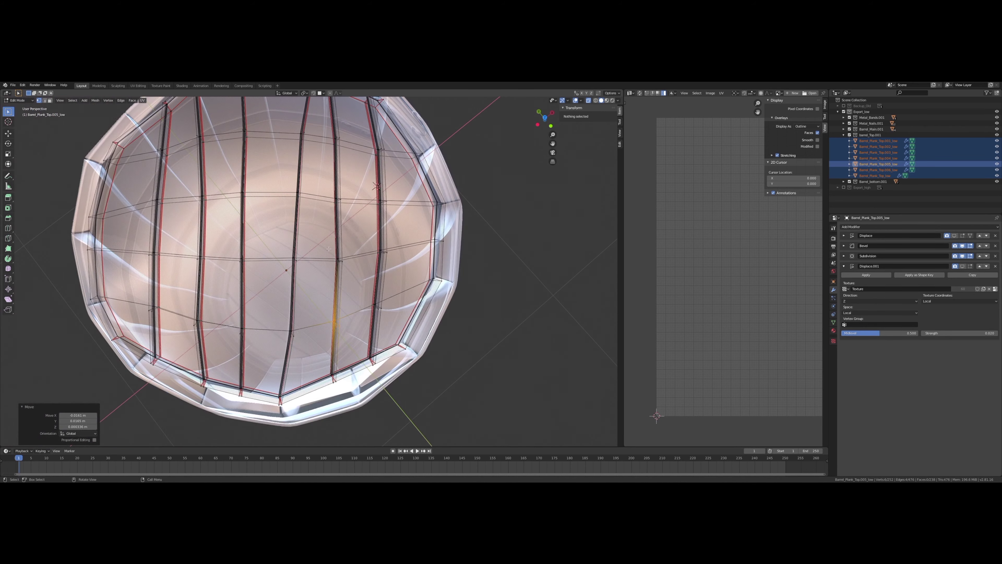
middle_drag(310, 246, 298, 218)
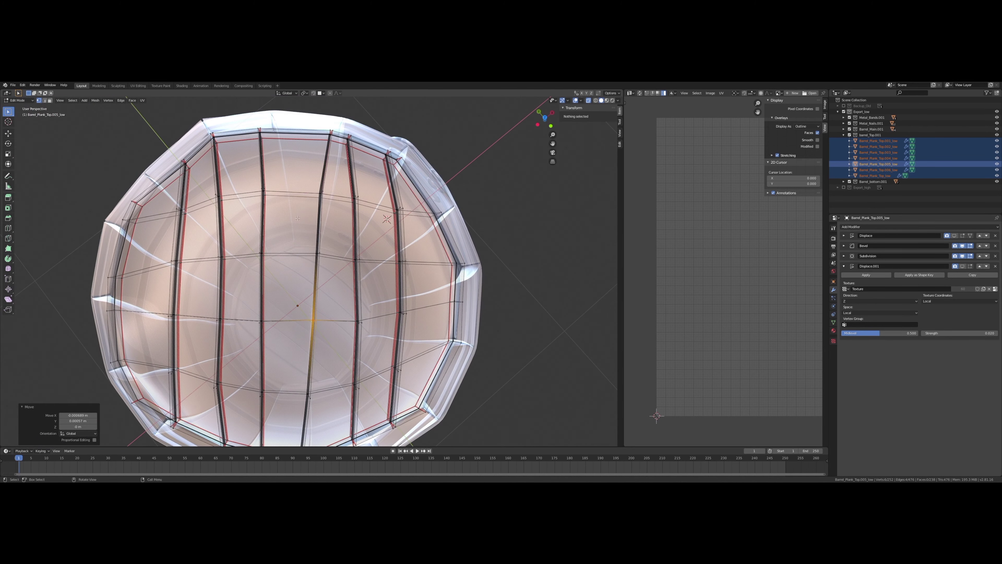
click(382, 213)
Step: Nudge another set of lid vertices, checking the rim from front and side
scroll(292, 232, up, 5)
scroll(359, 172, down, 4)
middle_drag(359, 172, 241, 262)
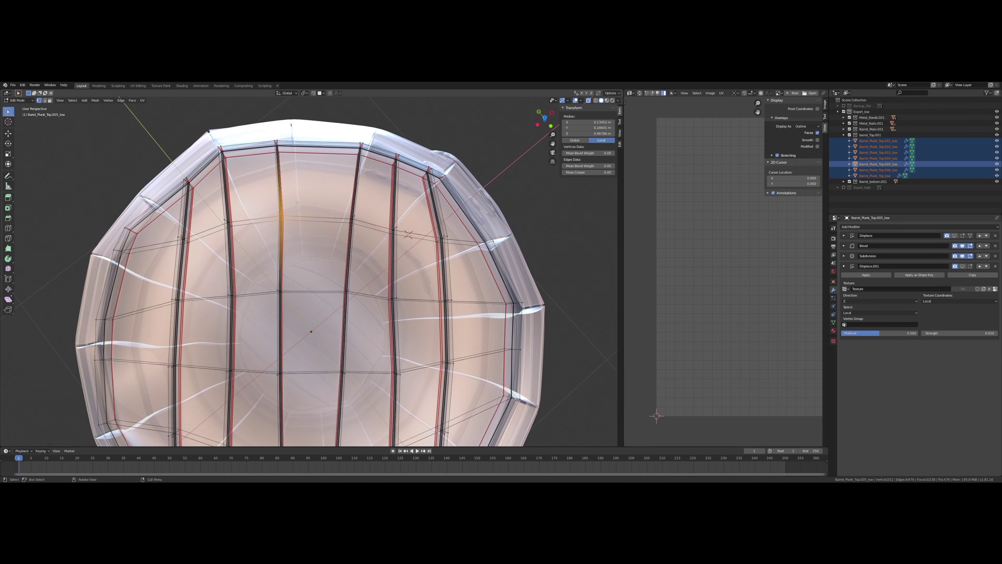
scroll(241, 262, up, 3)
scroll(267, 160, down, 3)
middle_drag(267, 160, 299, 162)
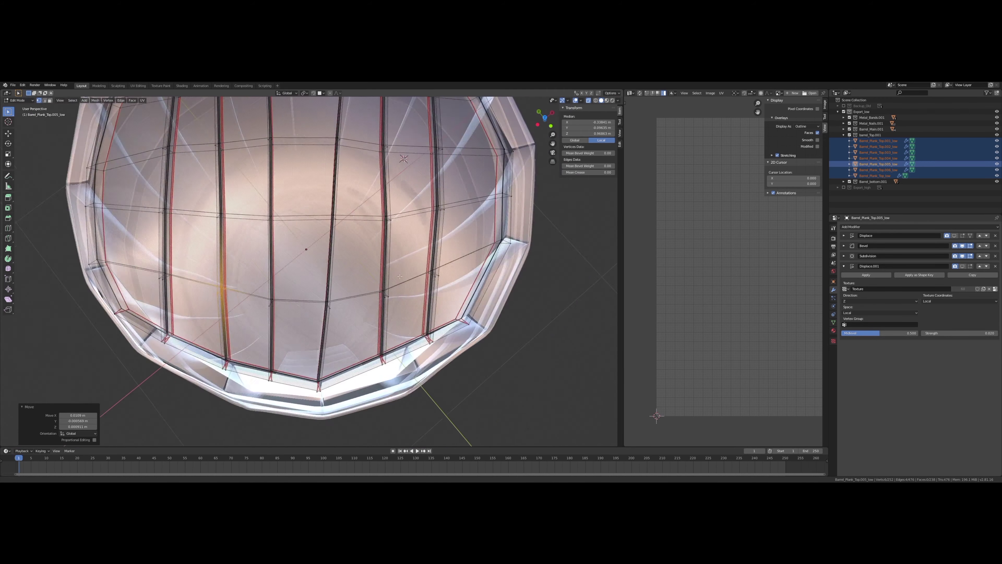
scroll(298, 162, up, 4)
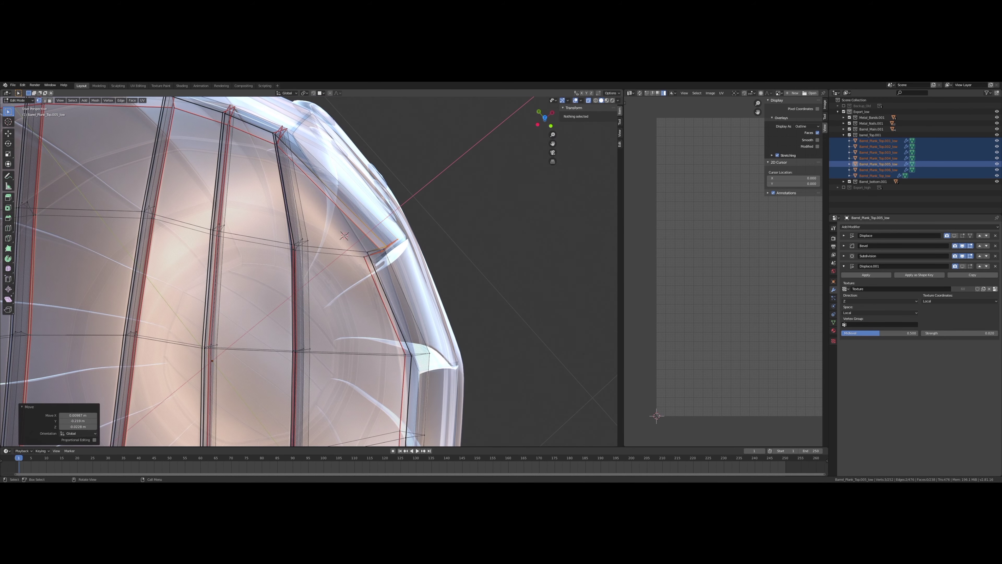
click(418, 228)
scroll(418, 228, down, 3)
mouse_move(419, 228)
middle_down()
mouse_move(380, 229)
mouse_move(526, 264)
mouse_move(413, 247)
mouse_move(398, 289)
mouse_move(379, 252)
mouse_move(371, 279)
mouse_move(382, 267)
mouse_move(321, 288)
middle_up()
scroll(381, 229, down, 3)
Step: Return to Object Mode and open side plank Barrel_Plank_Main.012_low in Edit Mode
key(Tab)
click(381, 229)
scroll(412, 248, up, 4)
scroll(412, 247, down, 3)
scroll(406, 269, up, 4)
scroll(406, 269, down, 4)
scroll(398, 289, up, 4)
scroll(398, 289, down, 5)
scroll(371, 279, up, 2)
scroll(413, 257, up, 3)
key(Tab)
scroll(382, 267, up, 2)
Step: Raise the plank's top-end faces 0.0284 m along the normal and return to Object Mode
scroll(382, 267, up, 1)
click(383, 267)
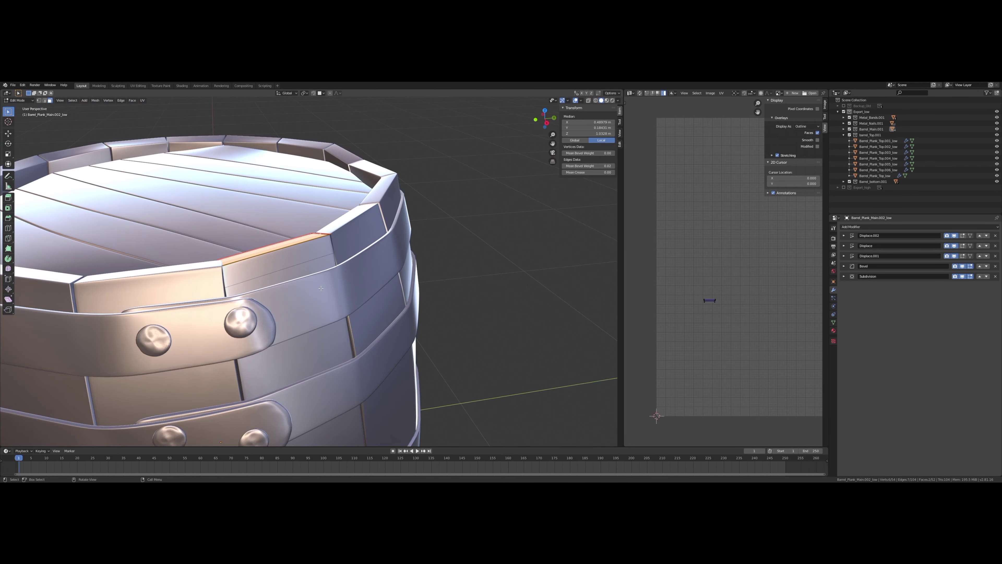
mouse_move(316, 159)
middle_down()
mouse_move(360, 217)
mouse_move(417, 185)
middle_up()
key(Escape)
middle_drag(432, 152, 304, 109)
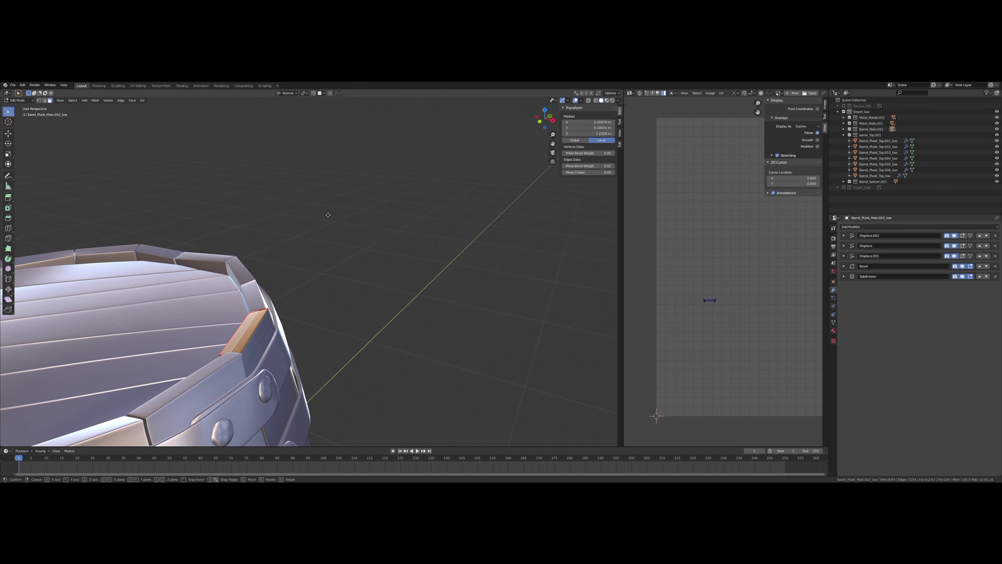
click(306, 193)
mouse_move(306, 193)
middle_down()
mouse_move(335, 201)
mouse_move(176, 232)
mouse_move(386, 287)
mouse_move(258, 247)
middle_up()
key(Tab)
scroll(258, 246, up, 4)
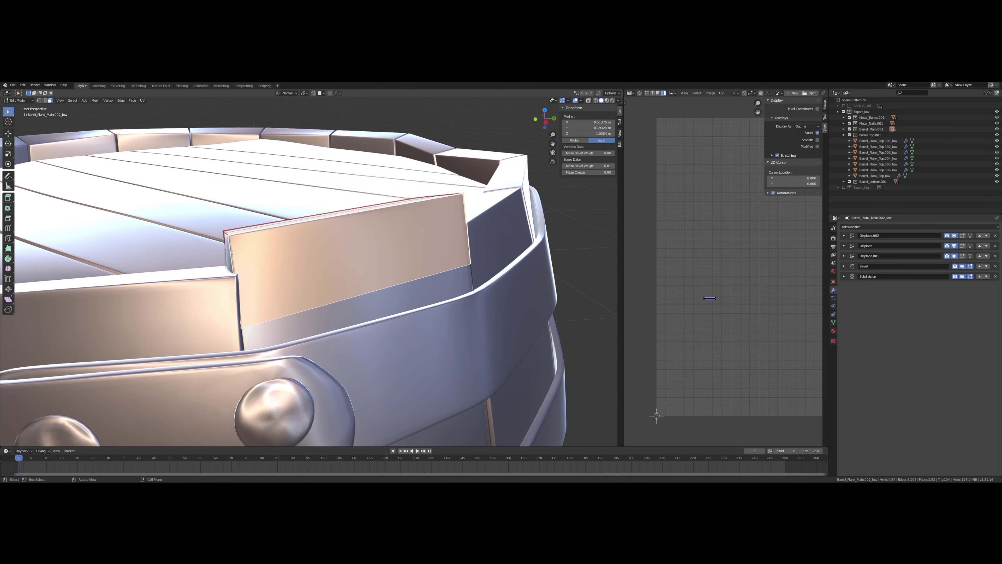
Step: Recheck the plank's top edge in Edit Mode, then select the neighbouring side plank
key(Tab)
click(249, 260)
mouse_move(249, 260)
middle_down()
mouse_move(355, 284)
mouse_move(300, 253)
middle_up()
scroll(355, 284, down, 3)
scroll(355, 284, down, 2)
key(Tab)
scroll(352, 279, up, 1)
key(Tab)
key(Tab)
click(276, 379)
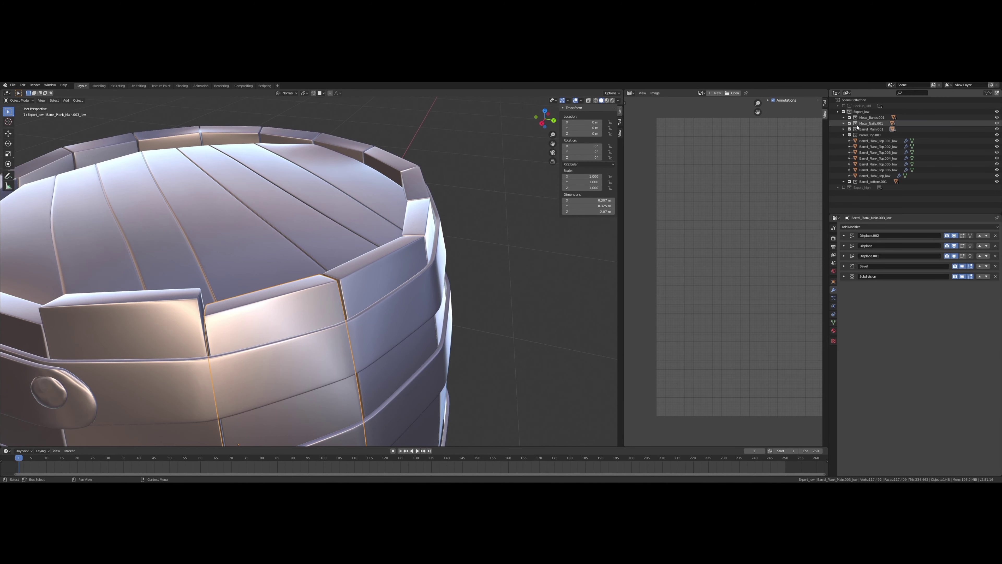
Step: Expand the barrel's plank group and select all the side planks
click(843, 129)
shift+click(879, 149)
key(Tab)
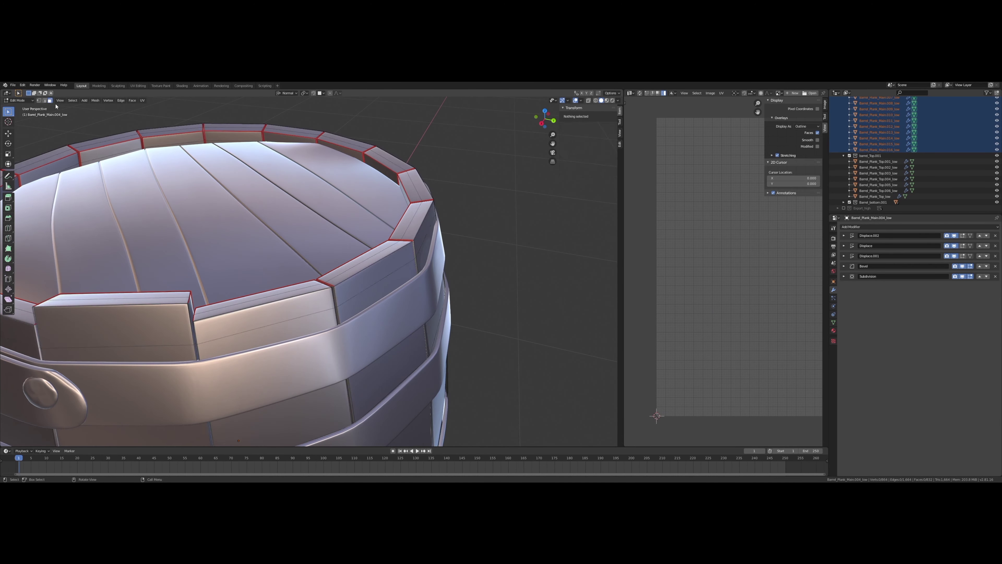
scroll(444, 257, up, 2)
key(g)
Step: Raise the first plank's top face along Z with G Z
middle_drag(479, 244, 311, 262)
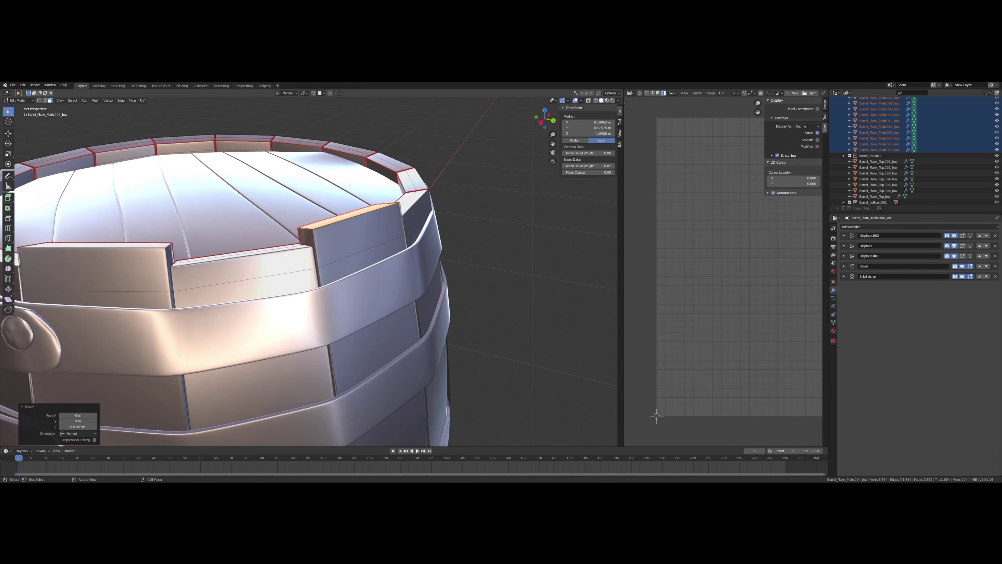
click(310, 262)
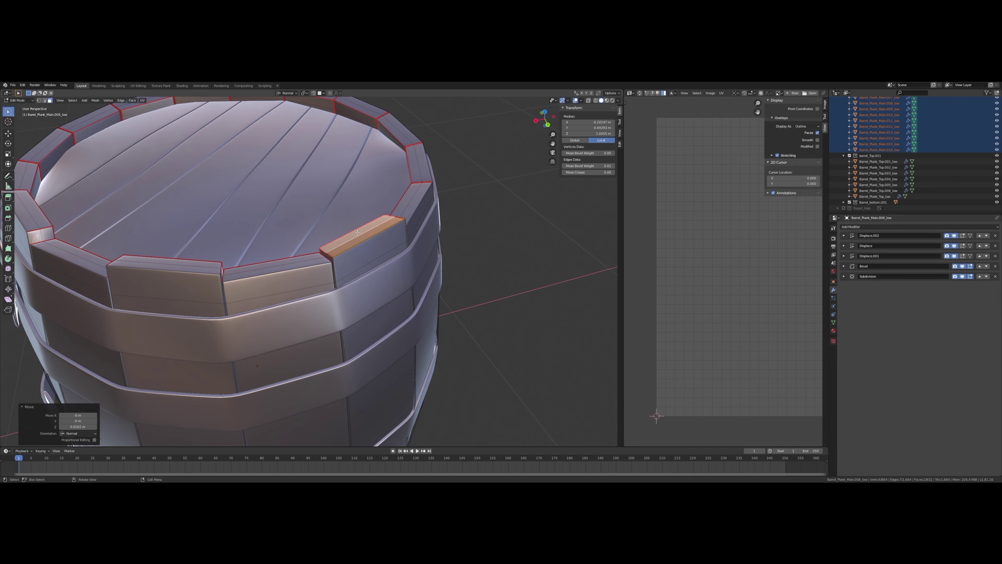
mouse_move(357, 232)
middle_down()
mouse_move(337, 267)
mouse_move(308, 258)
middle_up()
click(337, 267)
key(g)
key(z)
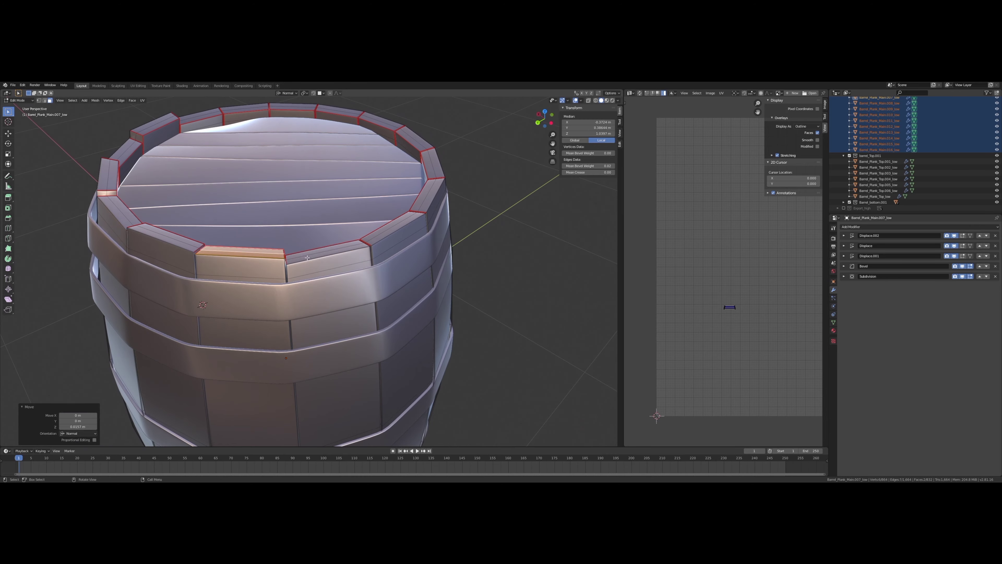
click(363, 244)
Step: Raise several more plank top faces along Z by differing amounts
mouse_move(363, 244)
middle_down()
mouse_move(332, 299)
mouse_move(375, 290)
middle_up()
click(355, 286)
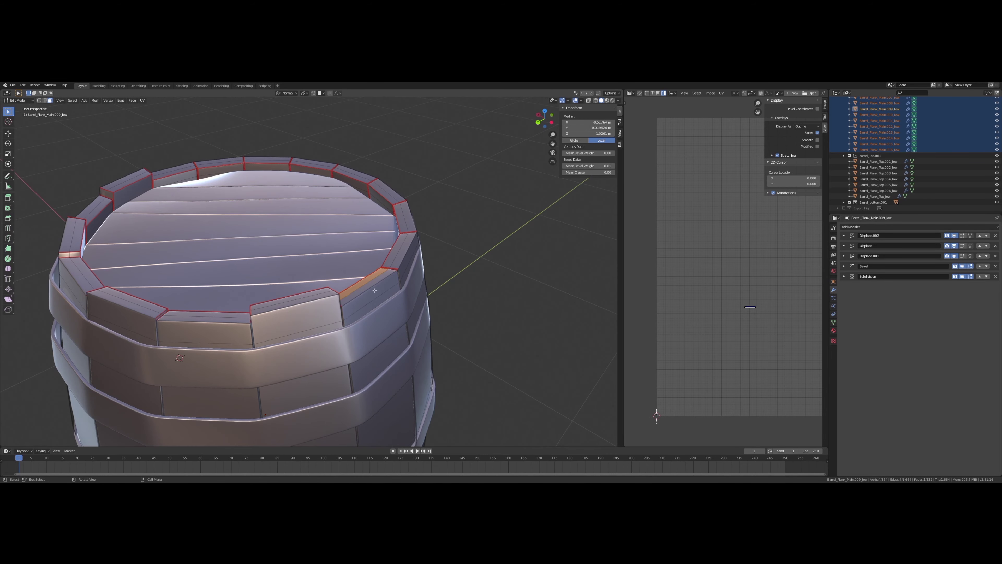
click(499, 279)
mouse_move(498, 279)
middle_down()
mouse_move(368, 291)
mouse_move(387, 296)
mouse_move(395, 338)
mouse_move(378, 317)
mouse_move(511, 311)
middle_up()
click(378, 272)
key(g)
key(z)
key(z)
click(387, 295)
click(379, 317)
click(425, 333)
Step: Raise one more plank's top face along Z and return to Object Mode
click(379, 316)
key(g)
key(z)
key(z)
key(Tab)
Step: Clear the plank selection and edit the Displace.002 modifier's strength value
click(431, 320)
scroll(512, 300, down, 3)
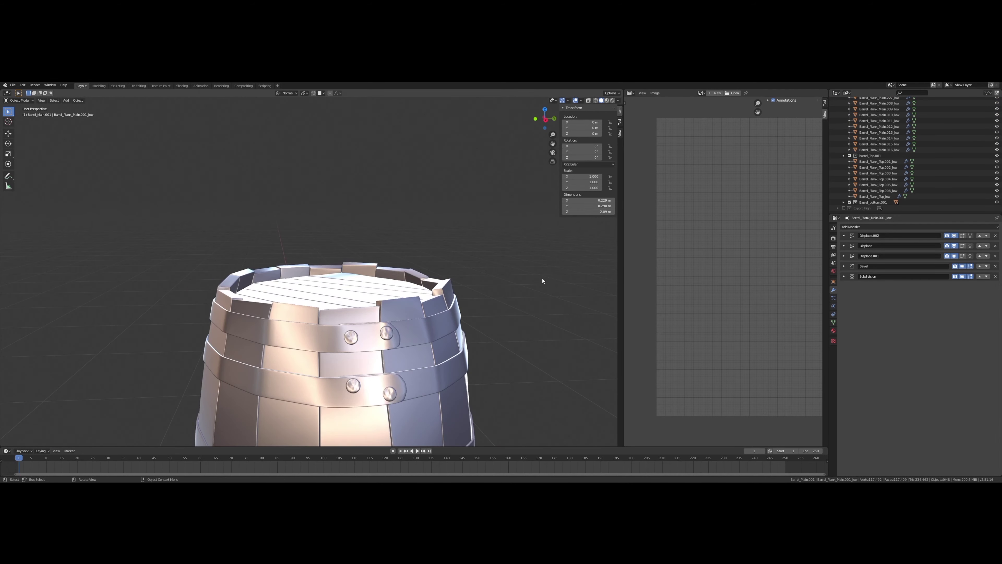
mouse_move(542, 277)
middle_down()
mouse_move(408, 311)
mouse_move(418, 277)
middle_up()
scroll(418, 277, up, 4)
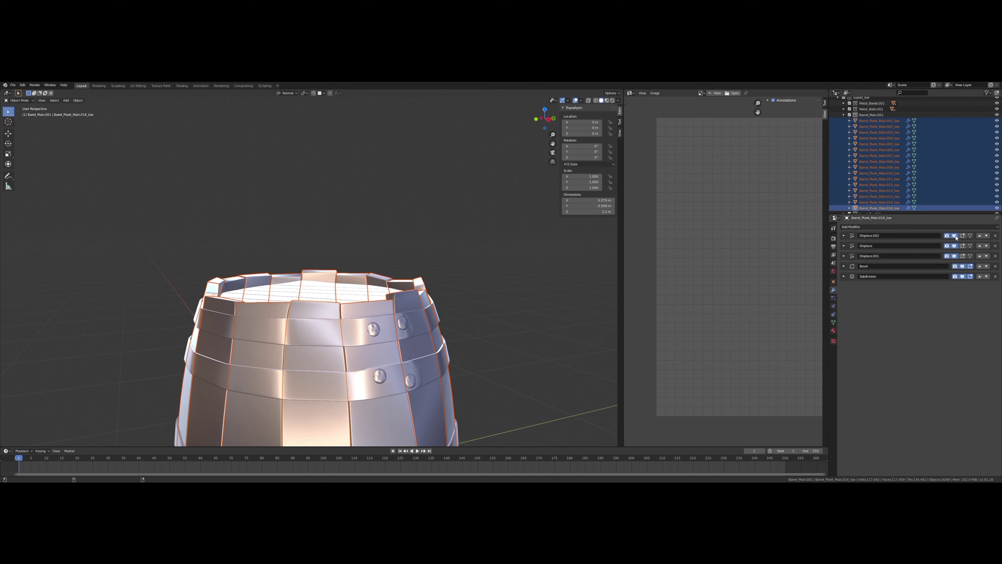
click(843, 235)
double_click(955, 302)
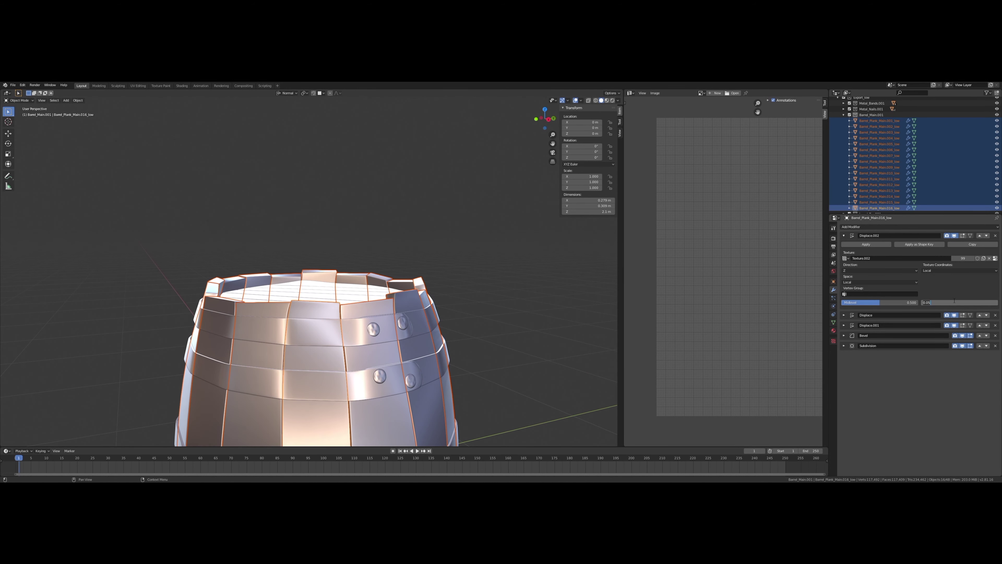
scroll(406, 292, down, 5)
Step: Deselect everything and orbit to inspect the barrel's side and staggered top
key(alt+a)
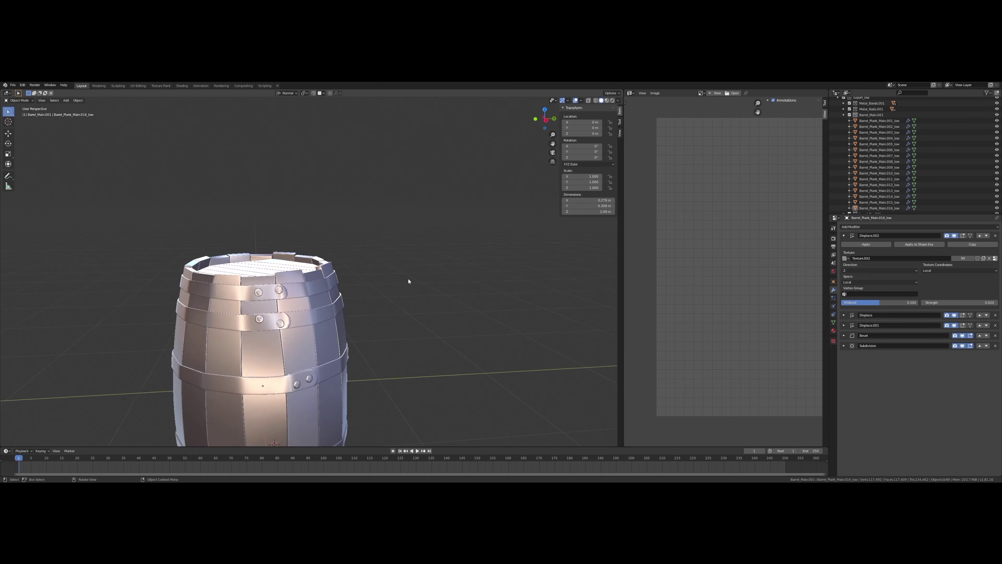
mouse_move(407, 282)
middle_down()
mouse_move(403, 294)
mouse_move(395, 276)
middle_up()
scroll(405, 319, up, 3)
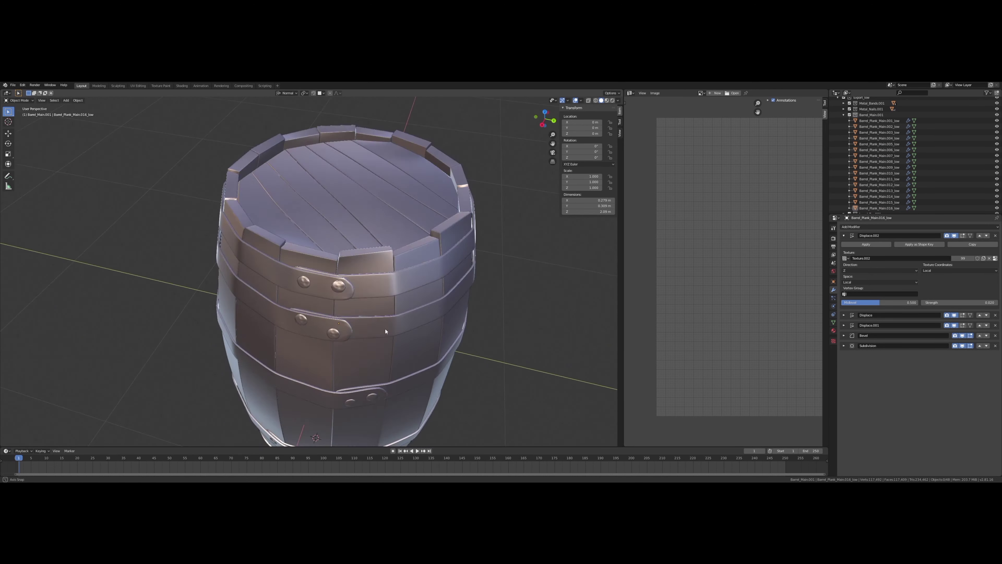
scroll(391, 237, up, 3)
scroll(382, 205, up, 4)
scroll(382, 206, down, 5)
middle_drag(394, 237, 395, 277)
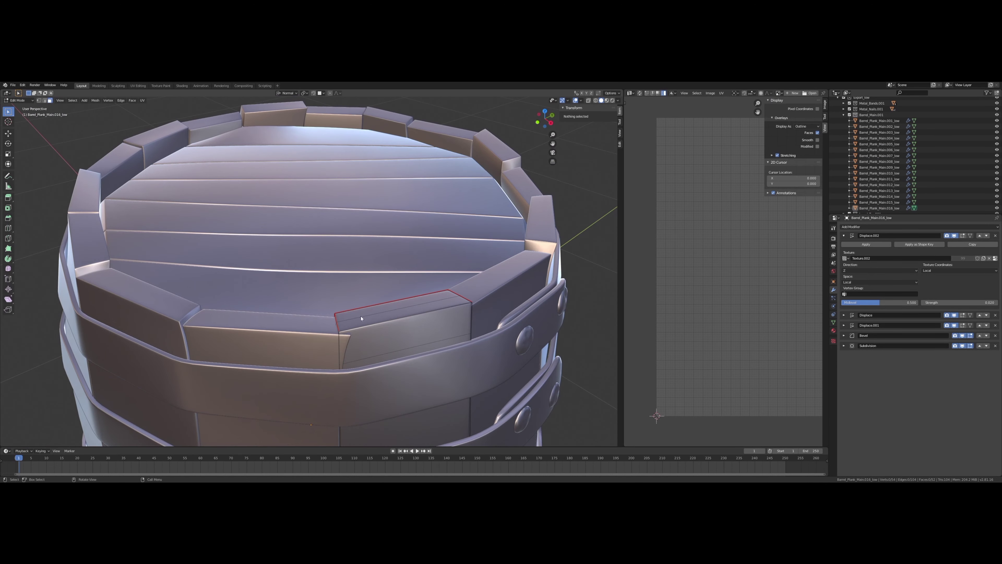
Step: Select all sixteen side plank objects in the Outliner
click(878, 121)
shift+click(879, 208)
middle_drag(466, 217, 465, 225)
scroll(466, 295, down, 5)
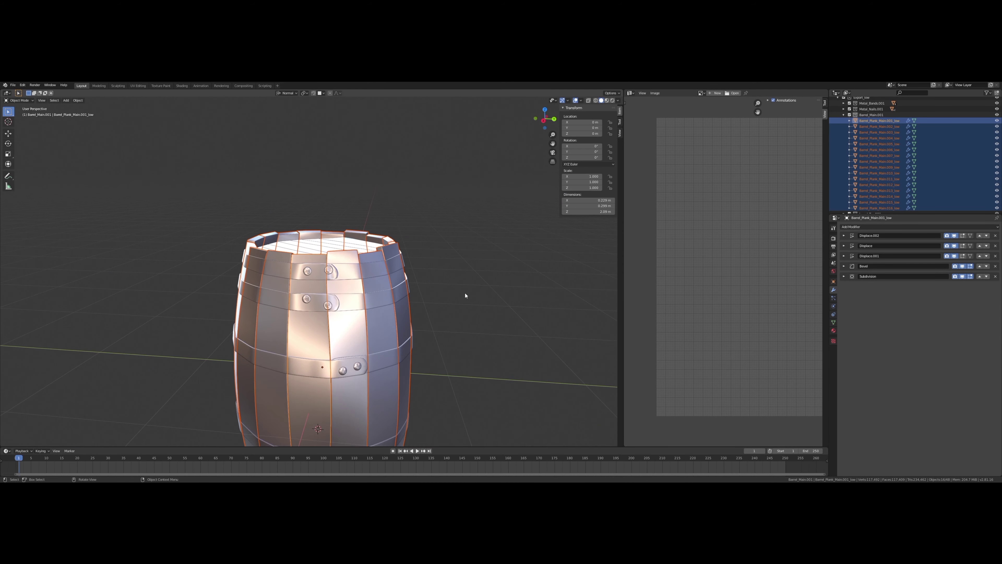
Step: Expand the Displace and Displace.001 modifier panels
click(863, 248)
click(844, 324)
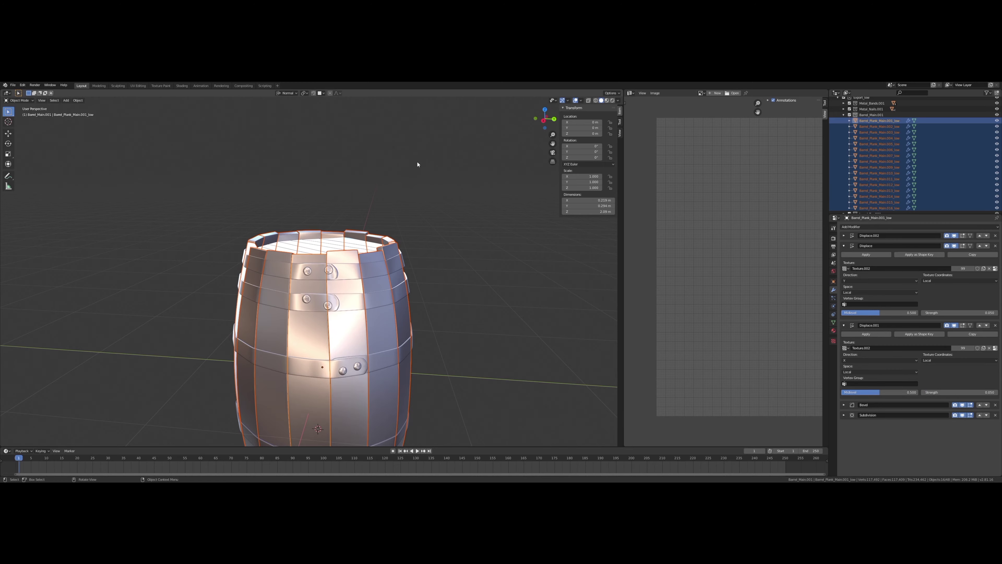
scroll(418, 164, up, 5)
mouse_move(417, 164)
middle_down()
mouse_move(433, 232)
mouse_move(391, 260)
mouse_move(334, 273)
mouse_move(361, 315)
middle_up()
Step: Inspect a side plank's mesh in Edit Mode, then collapse Barrel_Main.001 in the Outliner
click(393, 276)
scroll(392, 276, up, 5)
scroll(392, 261, up, 3)
click(392, 261)
key(Tab)
scroll(392, 261, down, 5)
scroll(334, 274, up, 6)
scroll(355, 300, down, 3)
key(Tab)
scroll(365, 312, down, 5)
click(843, 115)
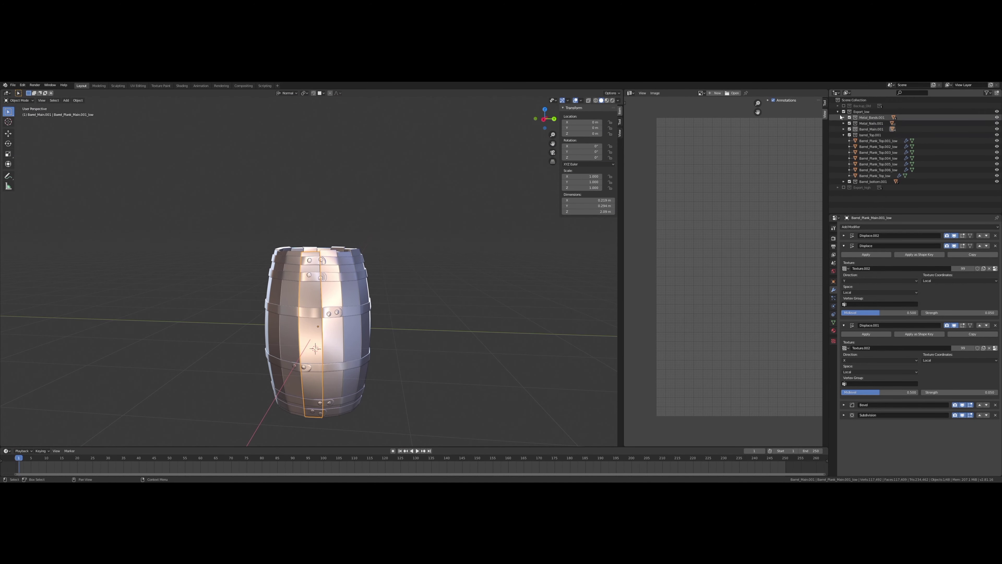
Step: Select all the barrel's geometry in Edit Mode and re-unwrap its UVs
key(a)
key(Tab)
key(a)
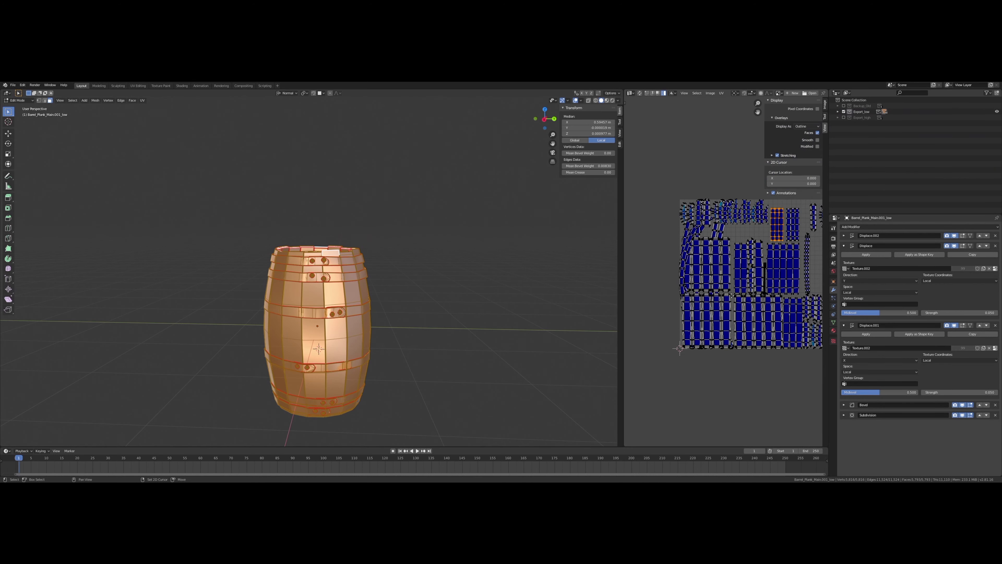
key(u)
click(382, 270)
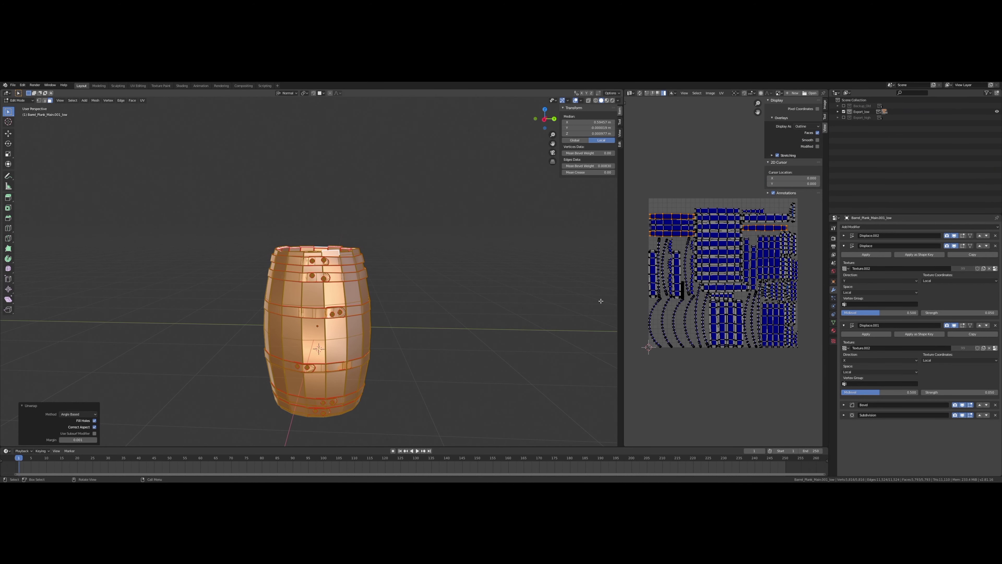
scroll(710, 296, up, 2)
Step: Select several strip islands and move them above the UV square
click(715, 310)
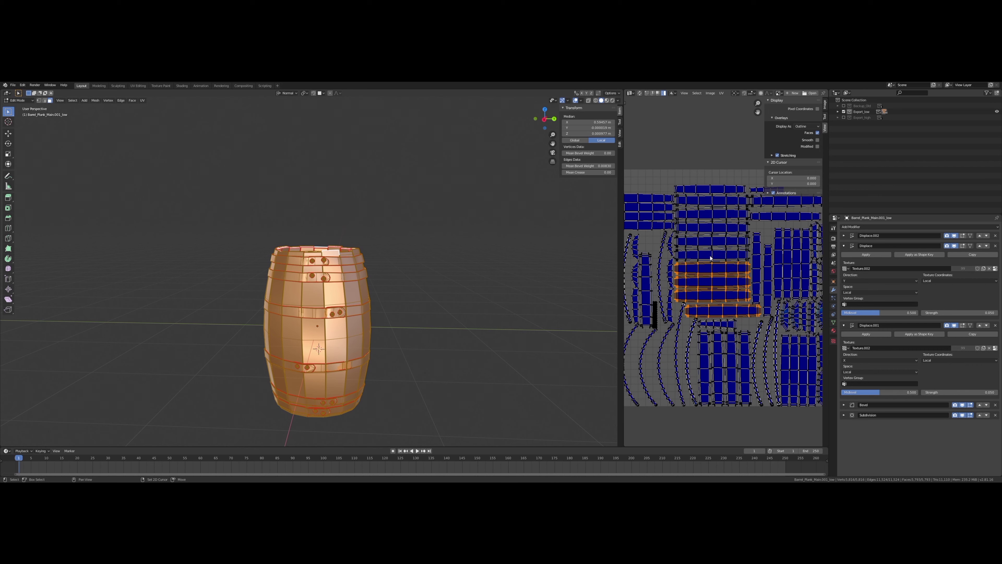
scroll(713, 193, down, 2)
scroll(712, 237, down, 2)
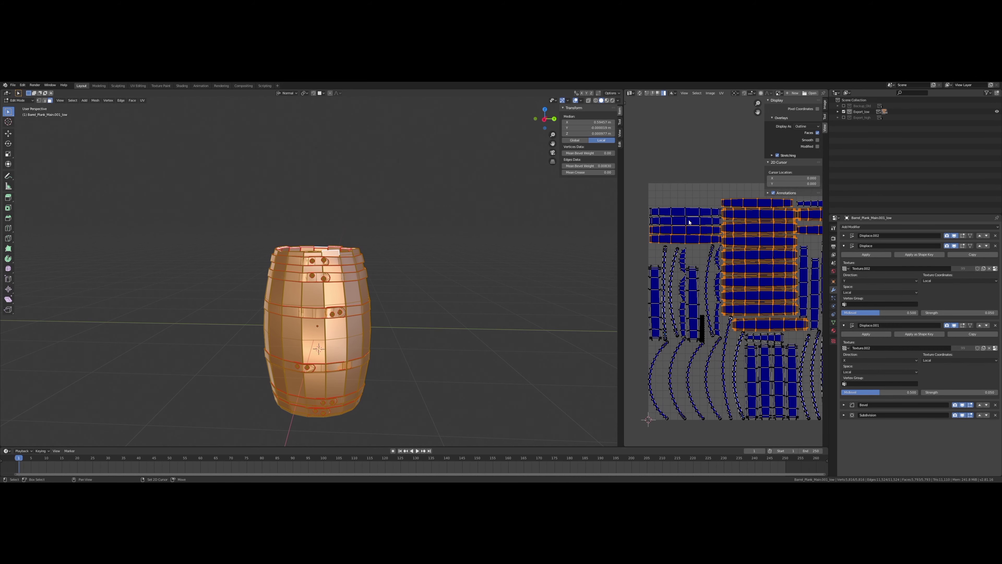
shift+click(670, 215)
scroll(748, 267, down, 2)
drag(748, 268, 734, 220)
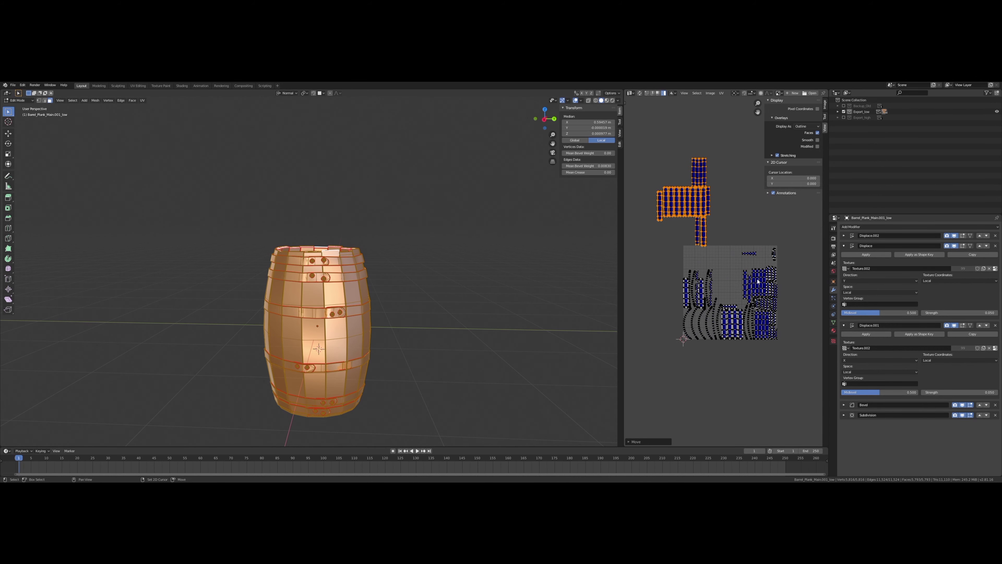
scroll(758, 281, up, 3)
Step: Place the horizontal strip island in a new position, keeping it unrotated
click(691, 217)
key(r)
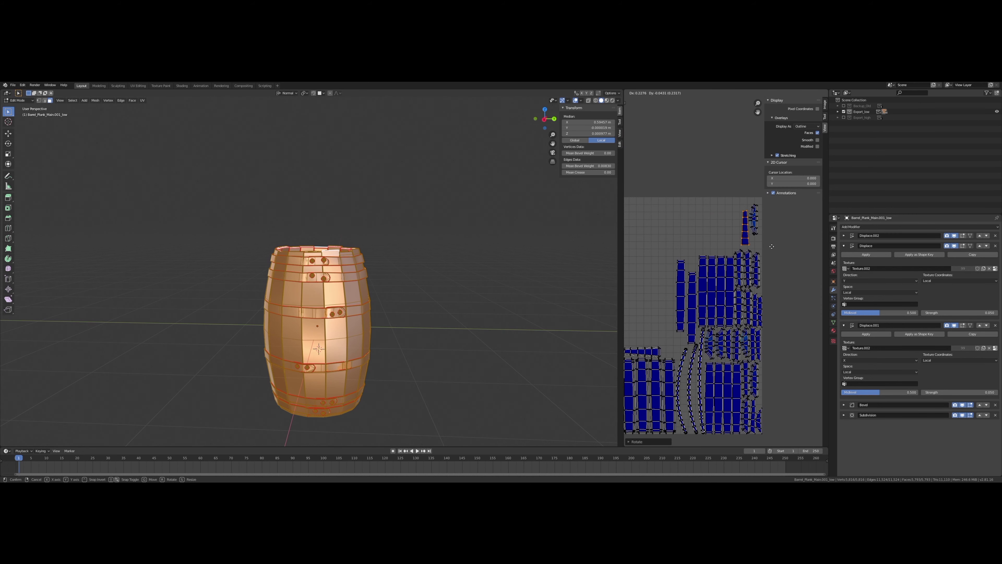
key(Escape)
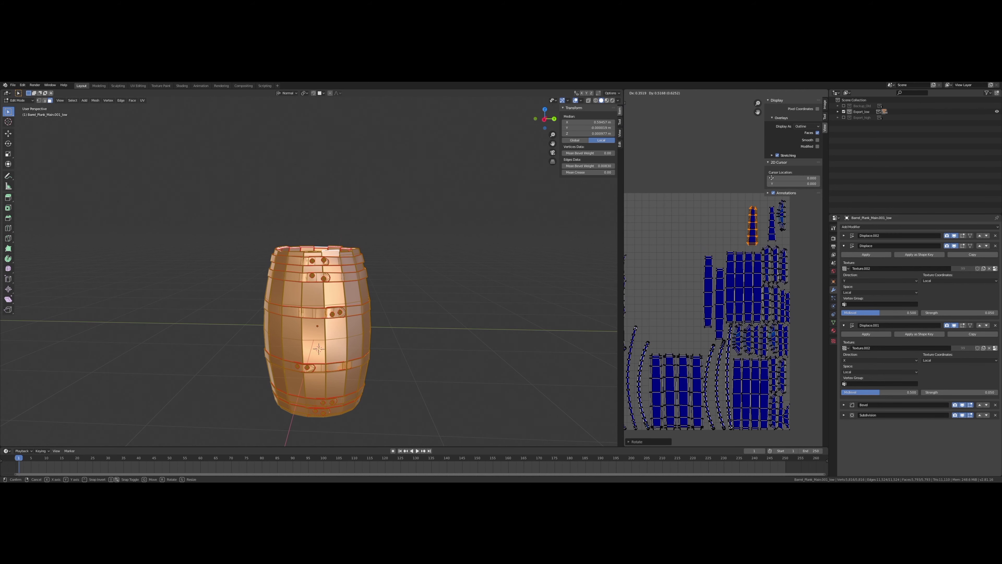
click(772, 178)
mouse_move(631, 143)
middle_down()
mouse_move(672, 215)
mouse_move(660, 208)
middle_up()
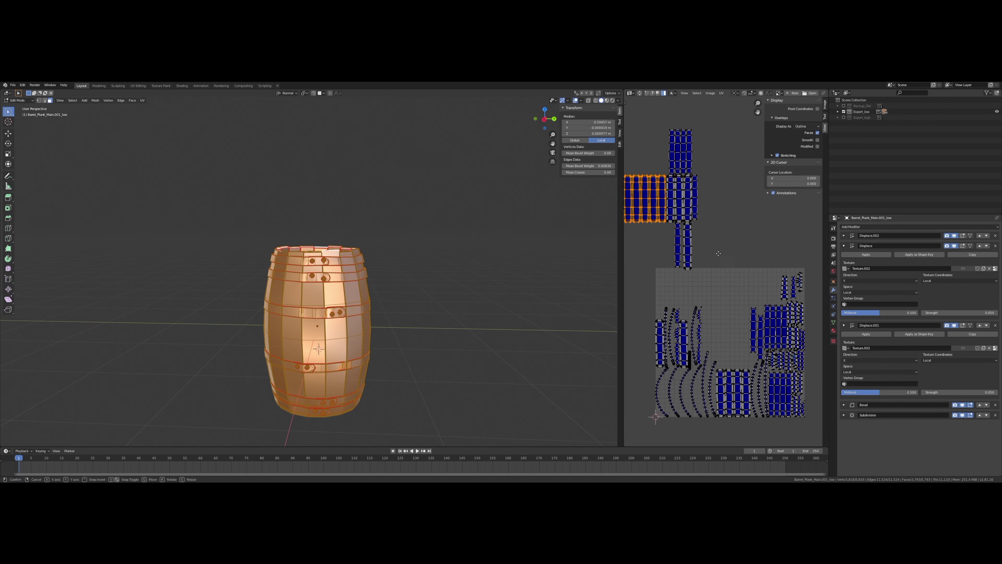
scroll(755, 270, up, 4)
Step: Move the orange island to a new position and select the curved strip island
key(g)
click(757, 257)
scroll(757, 257, down, 2)
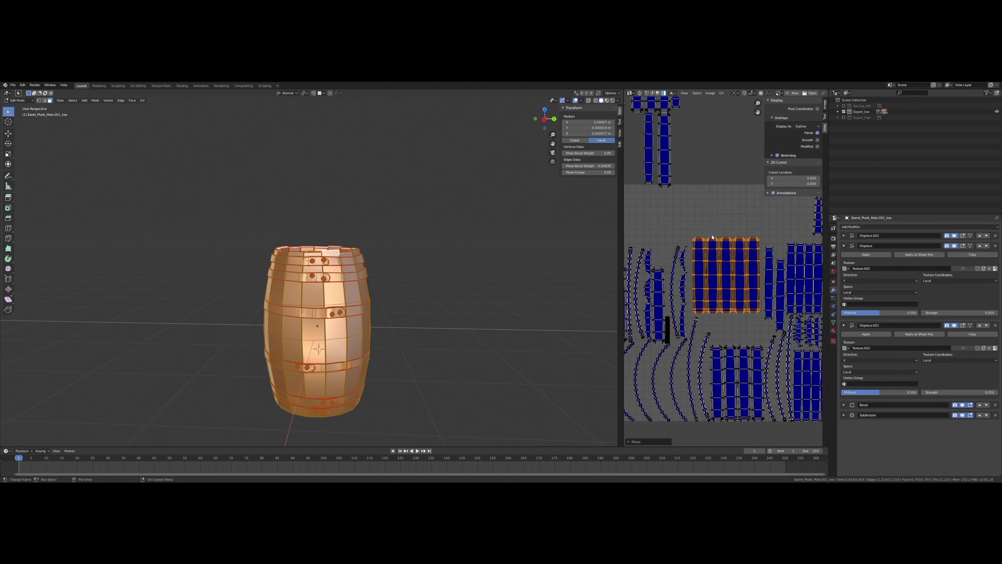
scroll(710, 276, down, 3)
scroll(663, 320, up, 1)
middle_drag(664, 321, 644, 243)
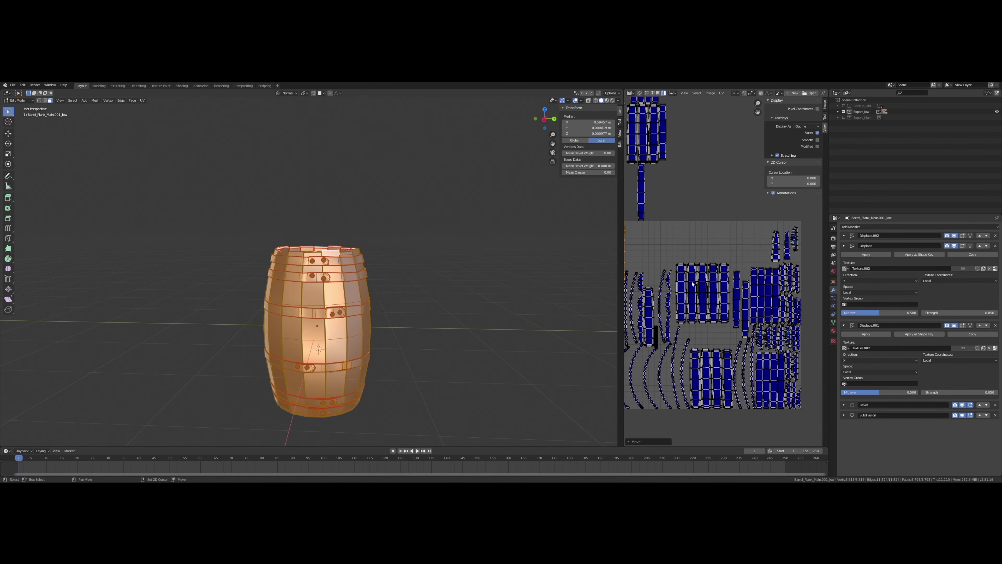
scroll(679, 310, up, 2)
scroll(679, 309, up, 1)
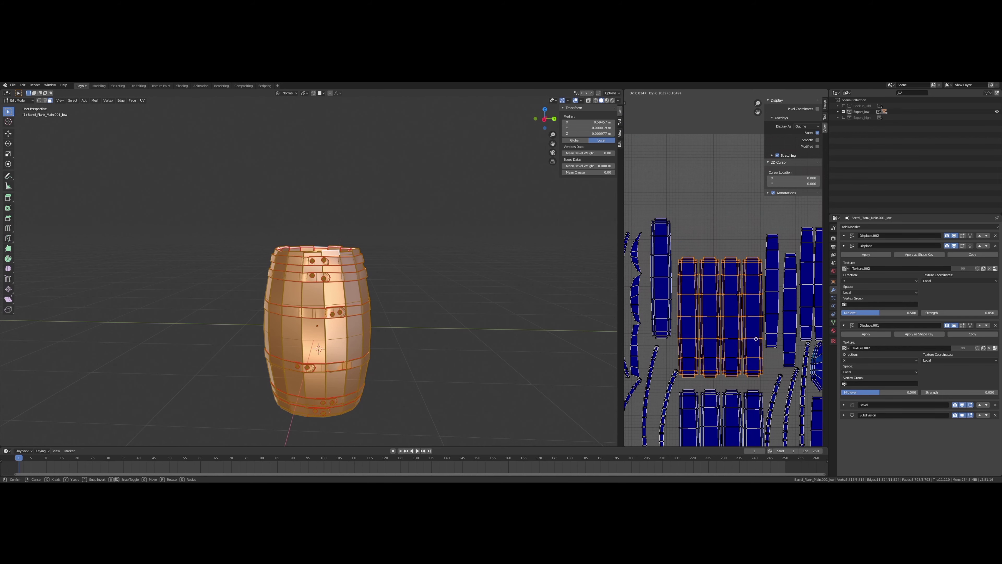
click(754, 331)
scroll(755, 331, down, 2)
scroll(695, 316, up, 1)
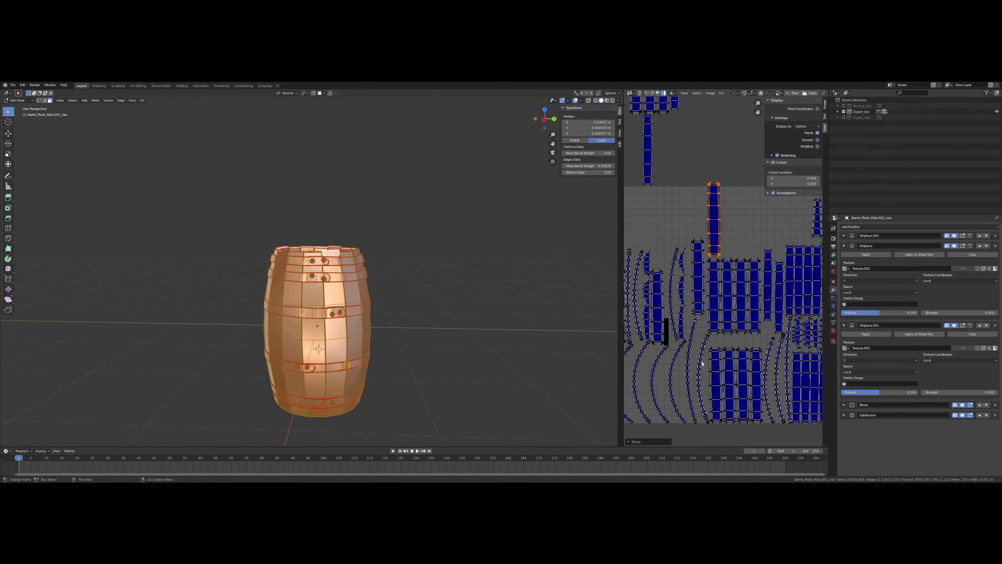
click(689, 318)
Step: Reposition the orange strip island at the right end of the row
click(697, 306)
middle_drag(698, 306, 715, 310)
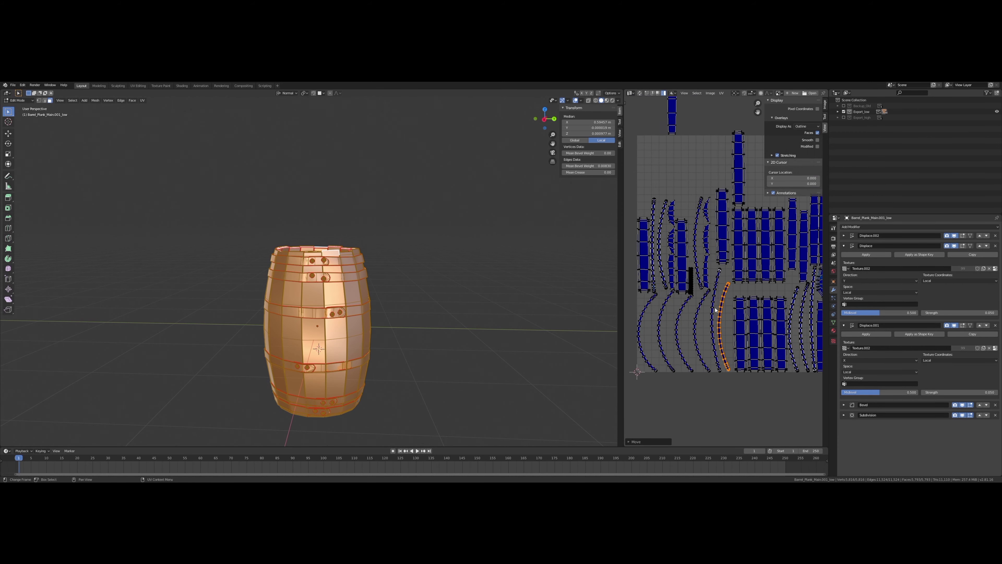
click(703, 313)
scroll(703, 313, up, 1)
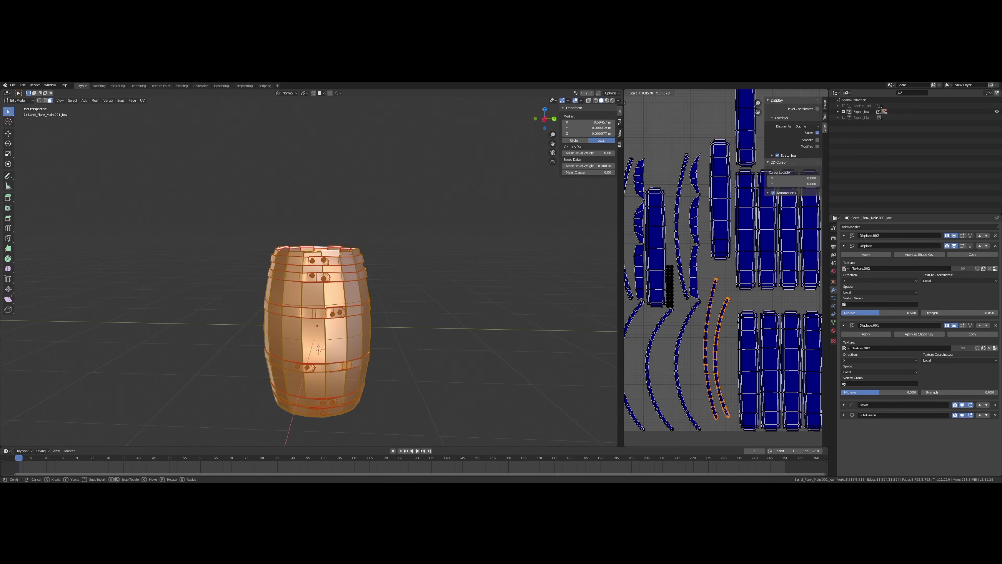
click(809, 270)
middle_drag(809, 269, 725, 277)
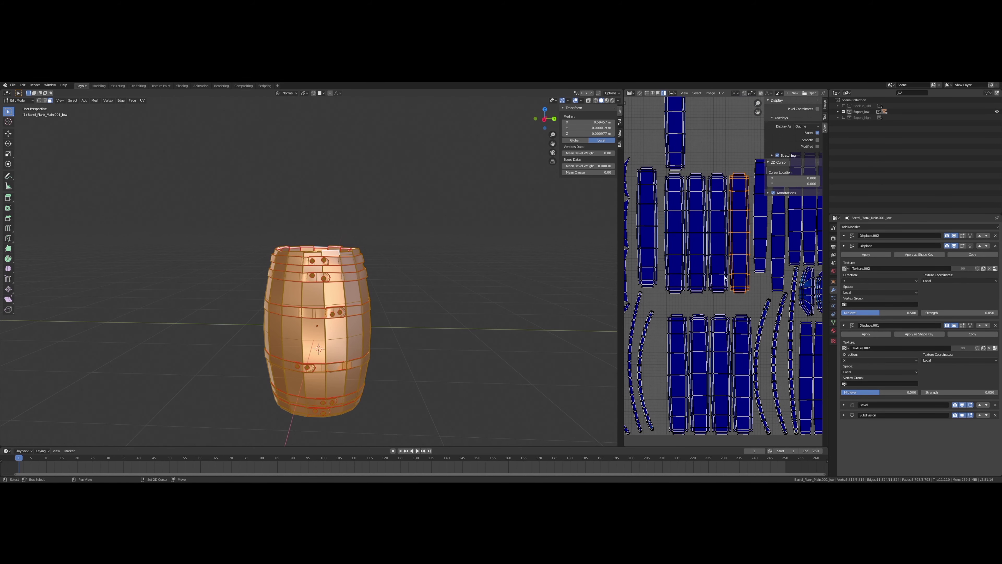
click(701, 274)
Step: Move the plank block island to a new spot in the layout
middle_drag(687, 107, 683, 217)
click(677, 178)
scroll(678, 178, down, 3)
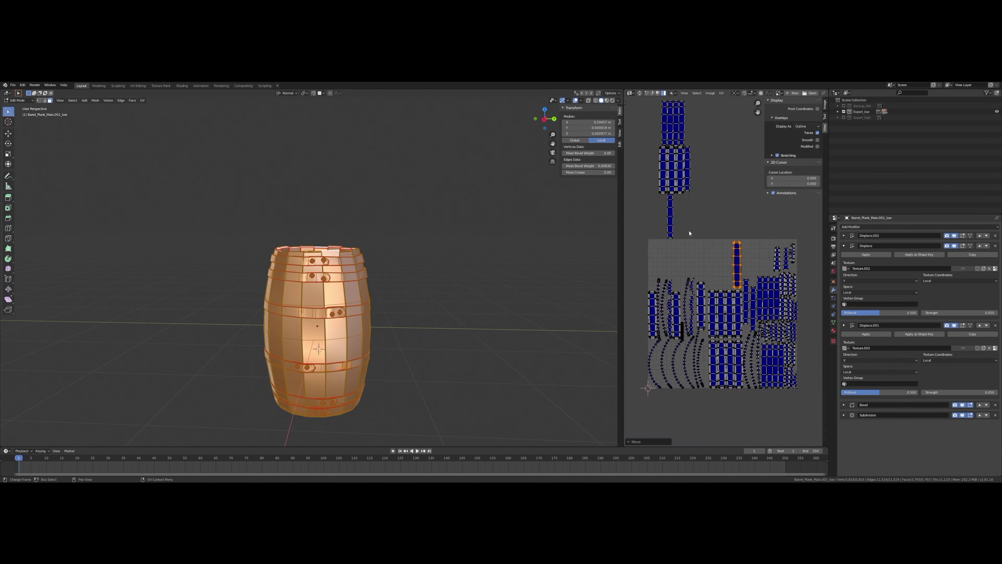
middle_drag(677, 178, 693, 201)
click(747, 302)
scroll(746, 302, up, 5)
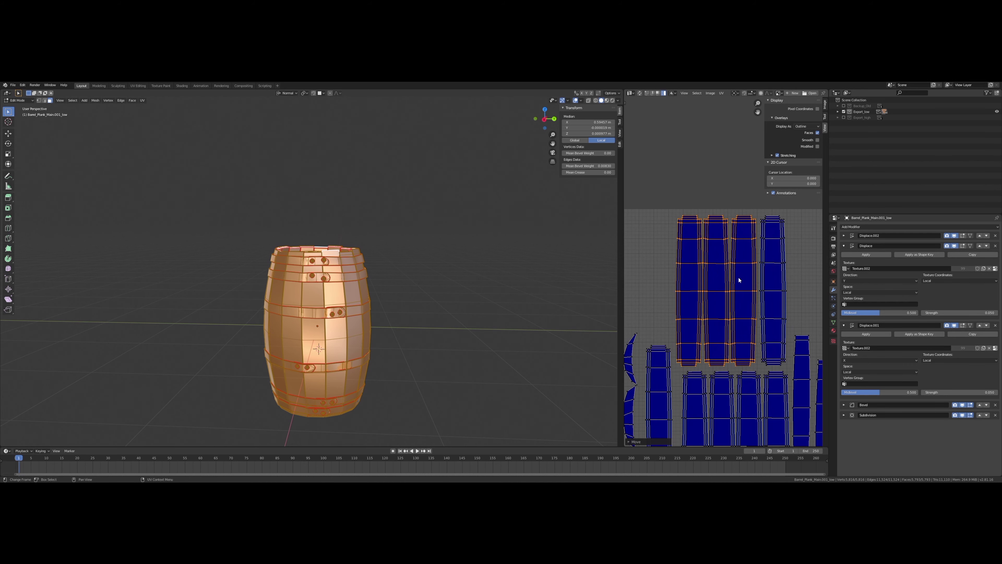
scroll(734, 257, down, 4)
scroll(726, 183, up, 3)
Step: Place the narrow strip island beside the top plank block
click(726, 182)
scroll(726, 183, down, 3)
scroll(710, 237, up, 4)
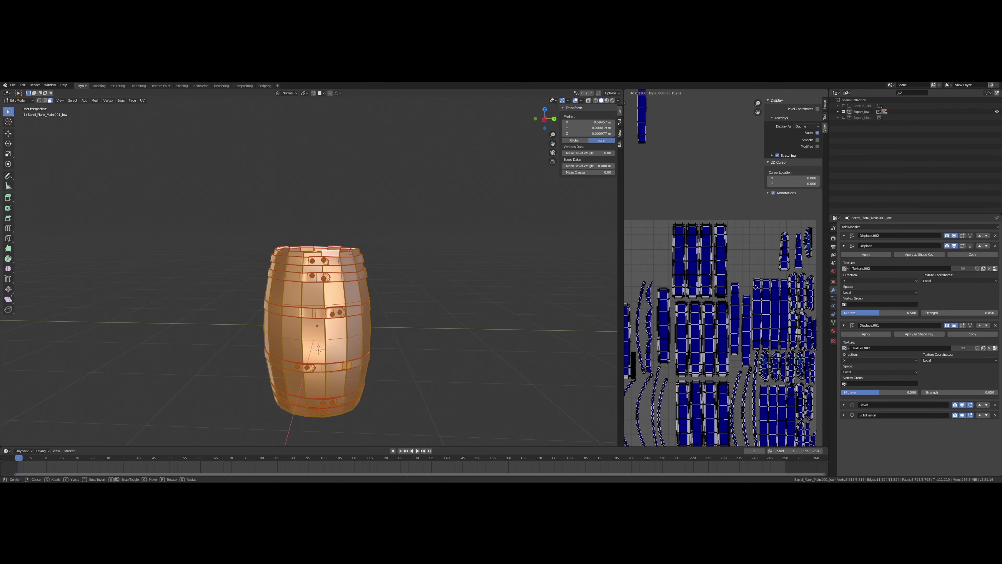
scroll(710, 256, down, 4)
scroll(697, 298, up, 3)
scroll(697, 298, up, 2)
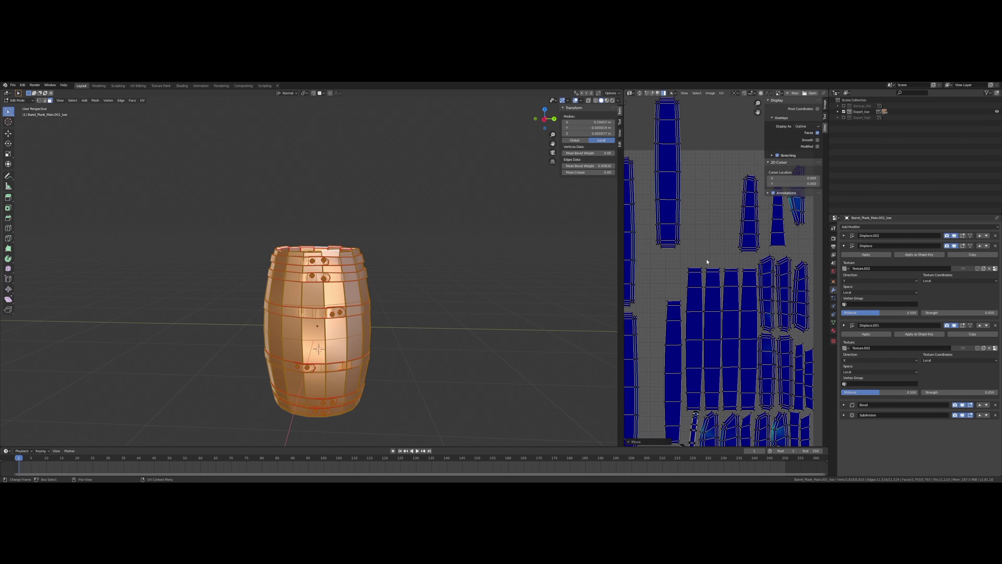
key(g)
click(717, 279)
scroll(717, 279, down, 4)
Step: Move and rescale the plank islands at the top left
drag(659, 187, 702, 129)
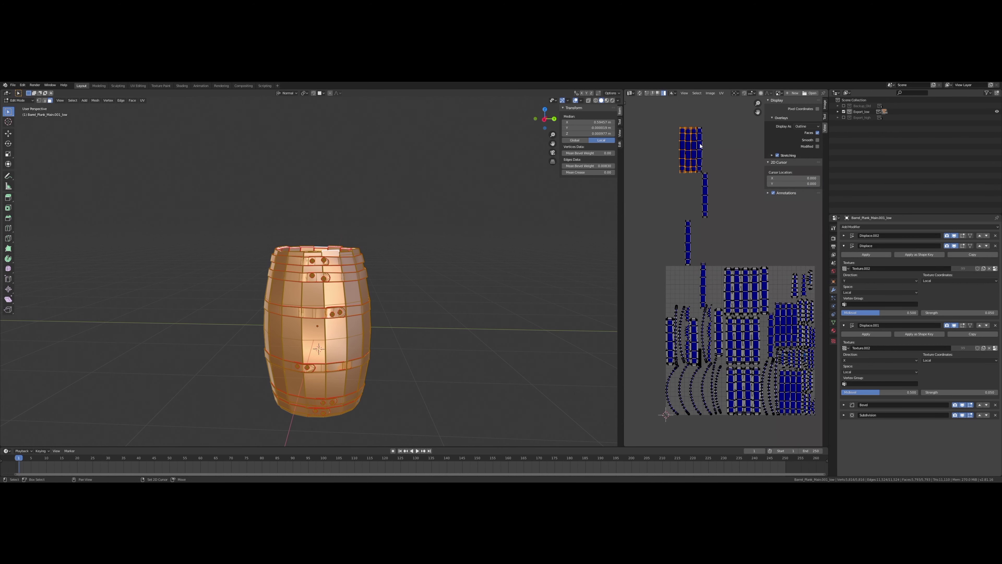
click(703, 327)
scroll(753, 299, up, 5)
click(778, 276)
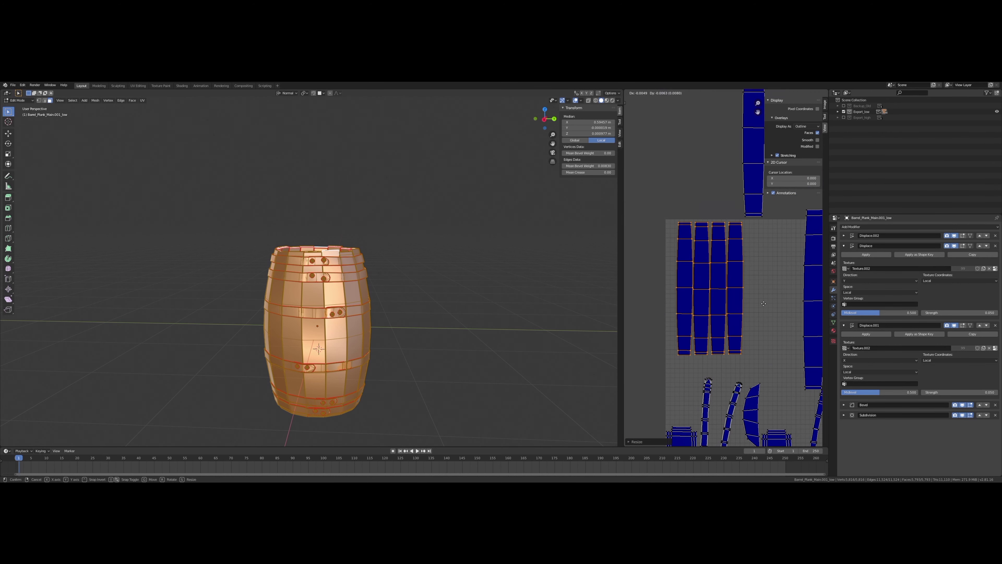
scroll(749, 296, down, 3)
Step: Move and rescale a single strip island, then select all and return to Object Mode
key(g)
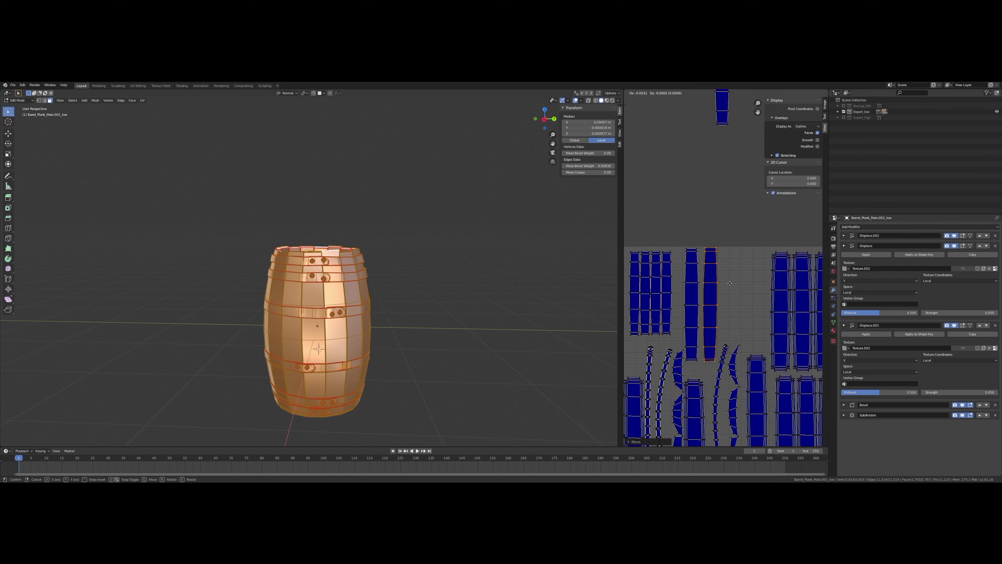
click(730, 283)
scroll(730, 283, down, 3)
key(s)
scroll(732, 278, up, 4)
key(g)
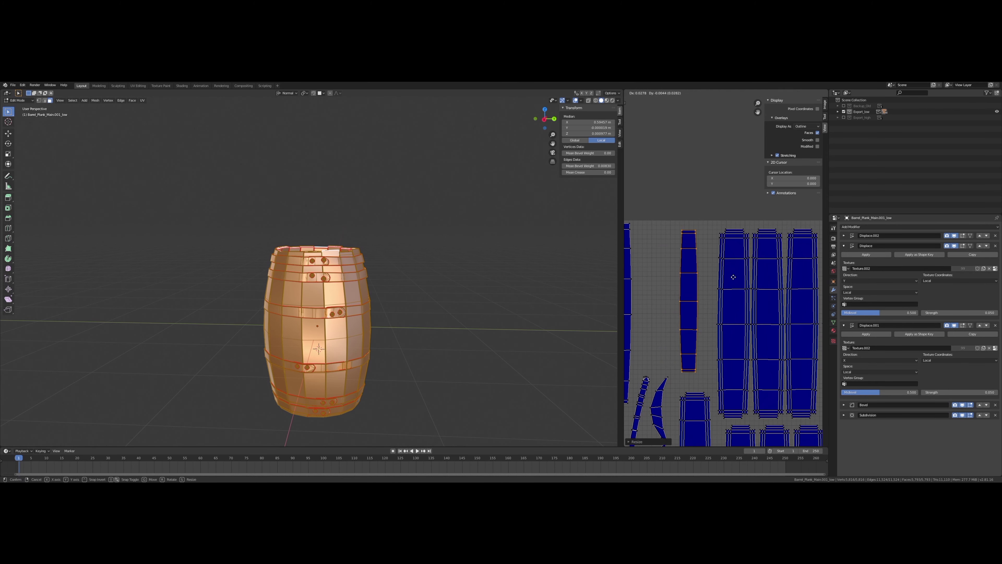
click(733, 277)
scroll(725, 273, down, 4)
key(a)
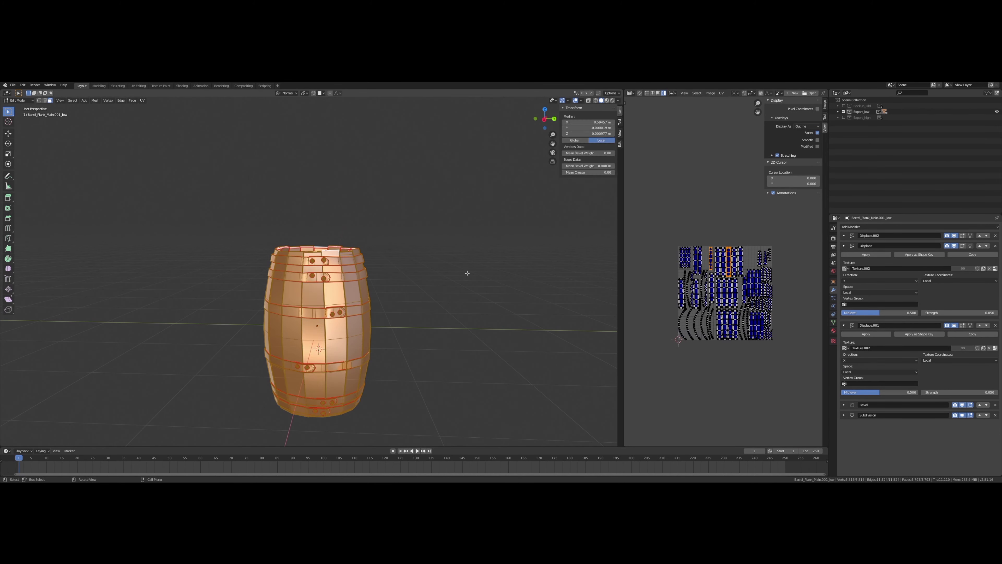
key(Tab)
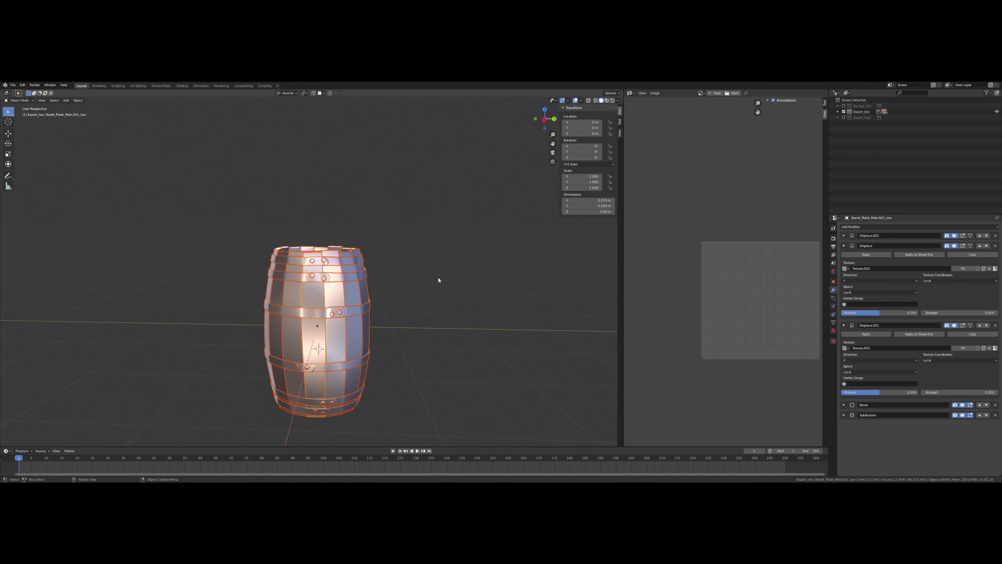
Step: Delete the old Export_high collection and duplicate the Export_low collection
right_click(853, 118)
right_click(855, 119)
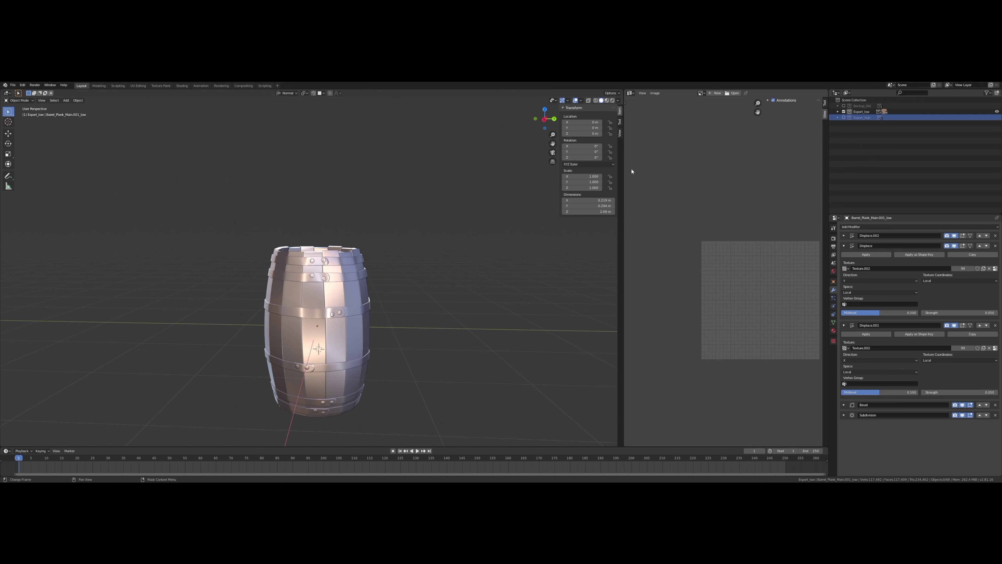
right_click(857, 121)
click(847, 152)
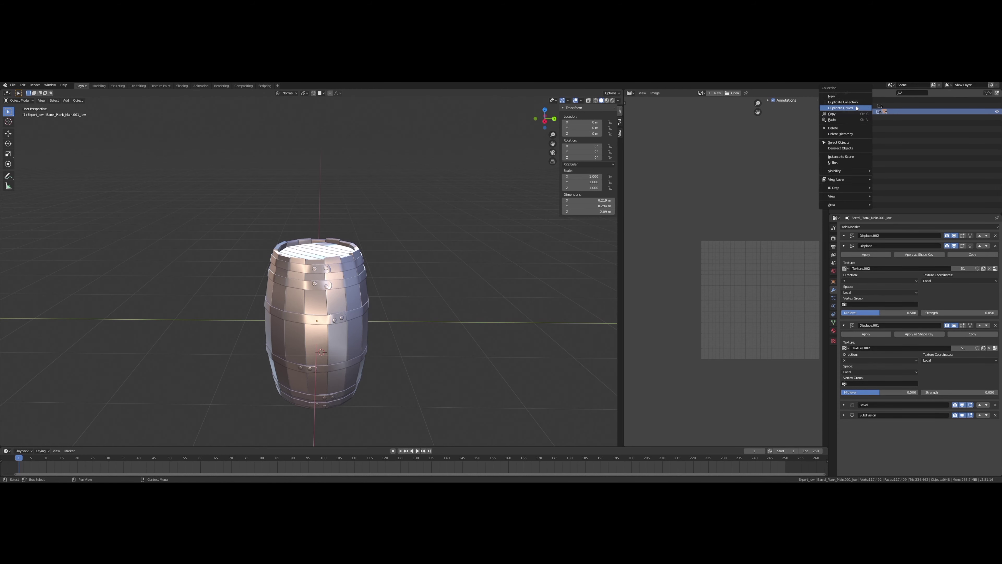
click(857, 108)
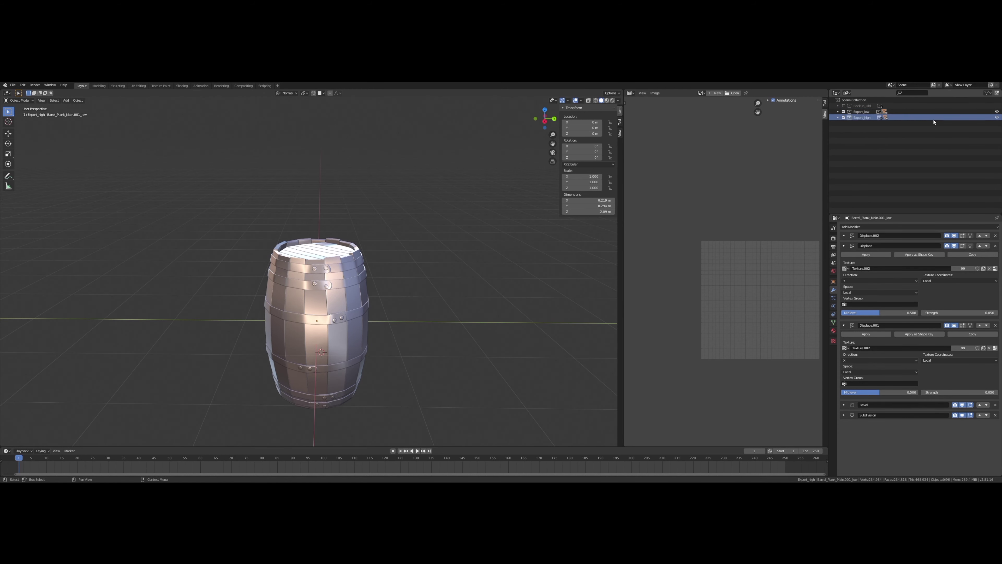
Step: Batch-rename all copied objects from _low to _high, stripping the .001 suffixes and trailing dots
click(865, 130)
key(a)
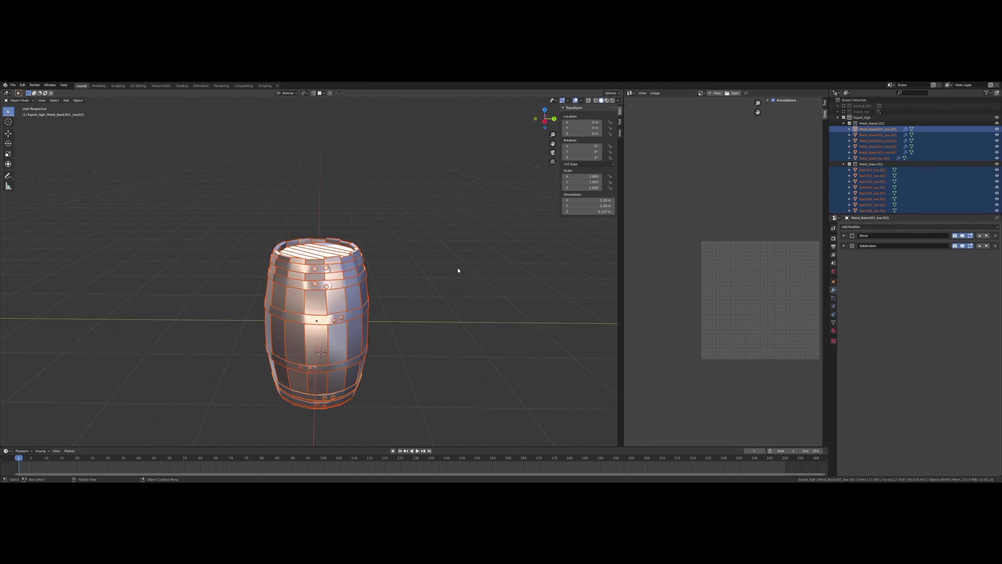
key(ctrl+F2)
click(449, 325)
key(ctrl+F2)
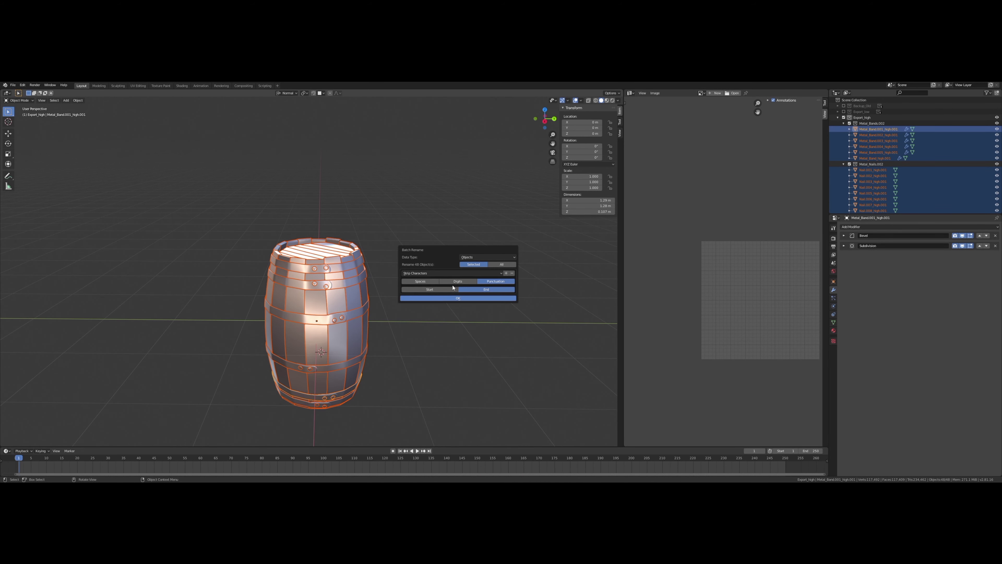
click(469, 301)
key(ctrl+F2)
click(488, 342)
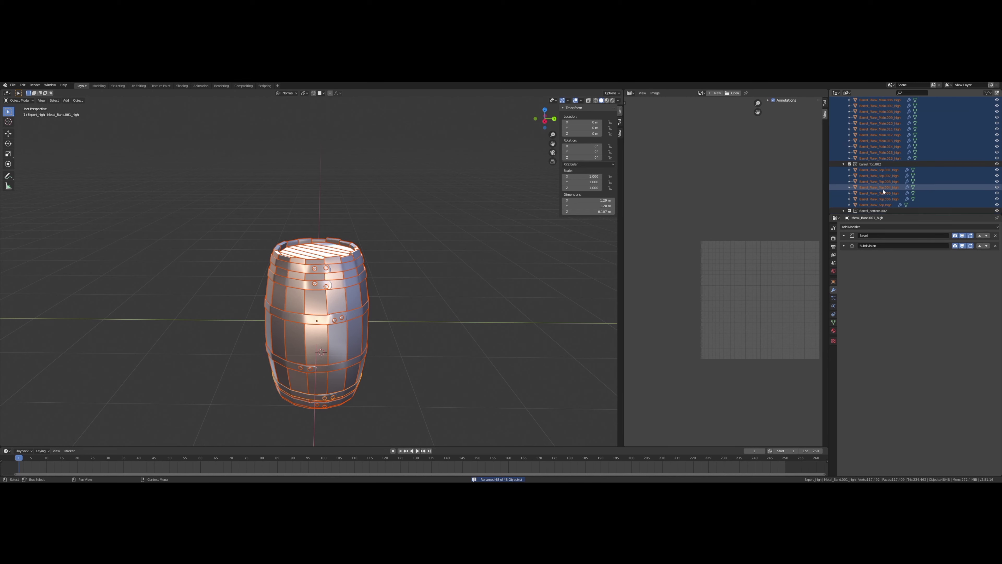
click(872, 129)
Step: Give the six metal bands and all nail objects a shared, linked Metal material
shift+click(868, 158)
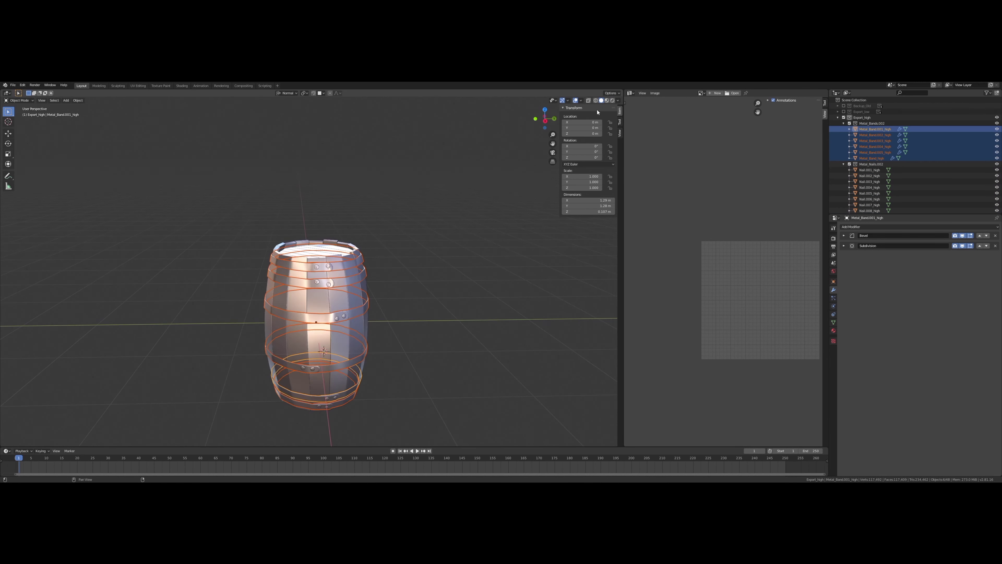
click(843, 251)
click(867, 277)
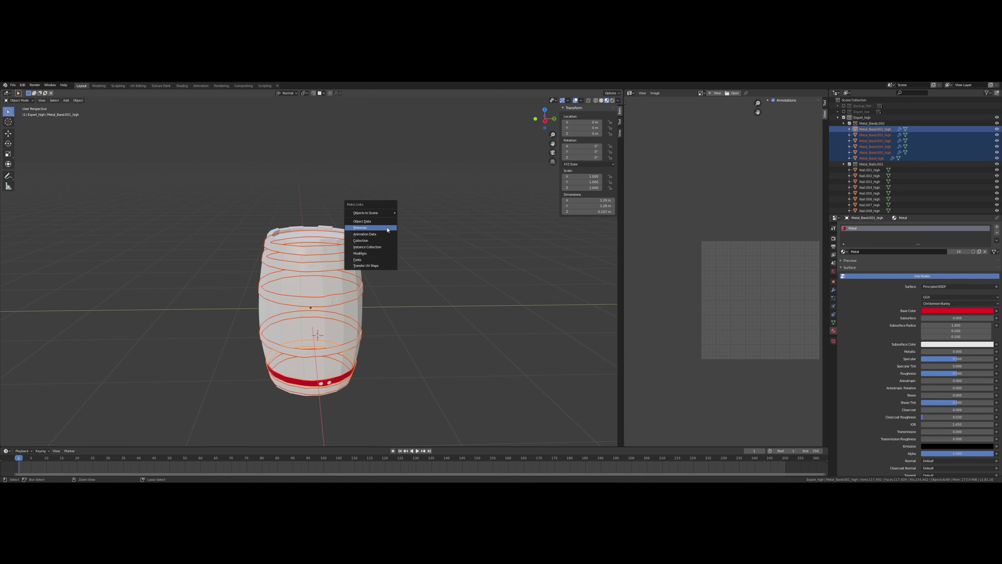
click(387, 228)
scroll(887, 158, down, 4)
click(869, 123)
shift+click(866, 187)
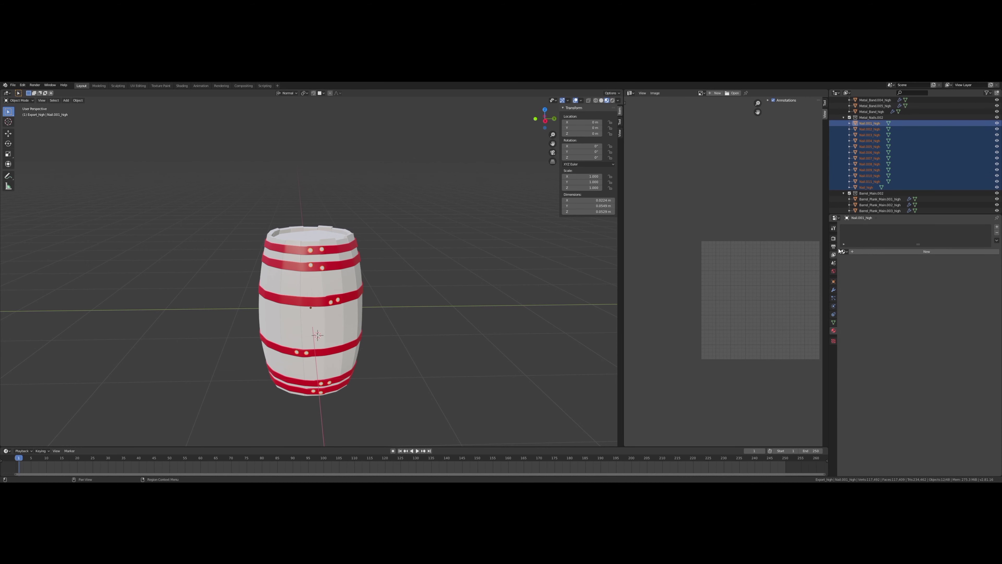
key(ctrl+l)
click(417, 261)
Step: Assign Wood to the active plank and link it across all selected barrel planks
click(878, 199)
scroll(888, 158, down, 5)
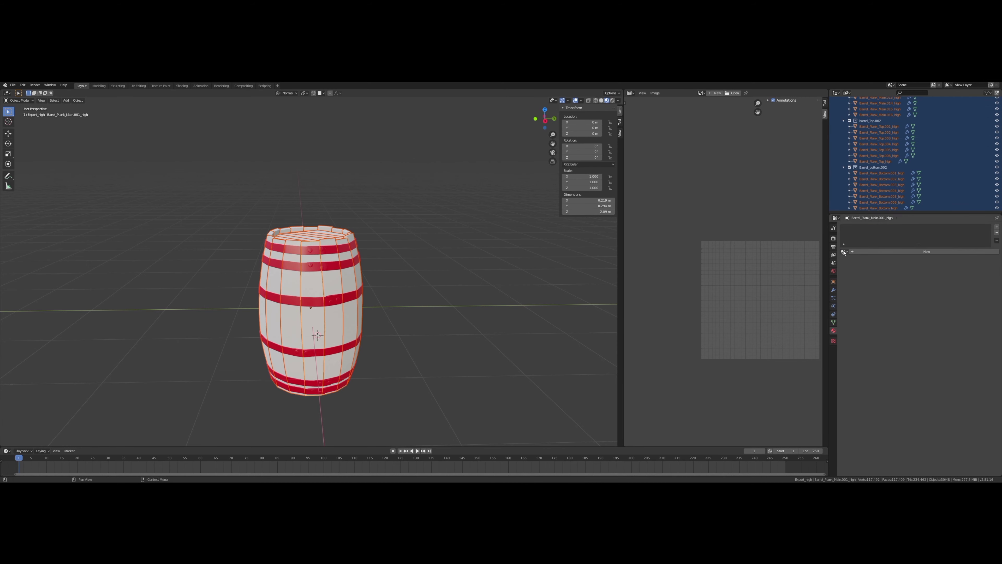
click(843, 251)
click(868, 277)
key(ctrl+l)
click(438, 274)
Step: Export the high-poly barrel as Barrel_01_high.fbx, then bring Substance Painter to the front
scroll(888, 158, up, 5)
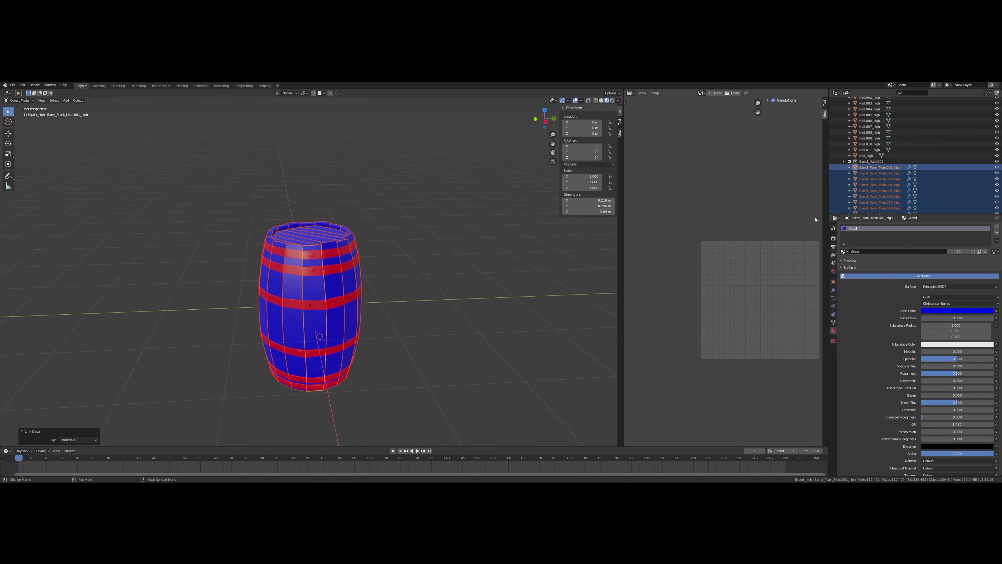
scroll(839, 119, up, 5)
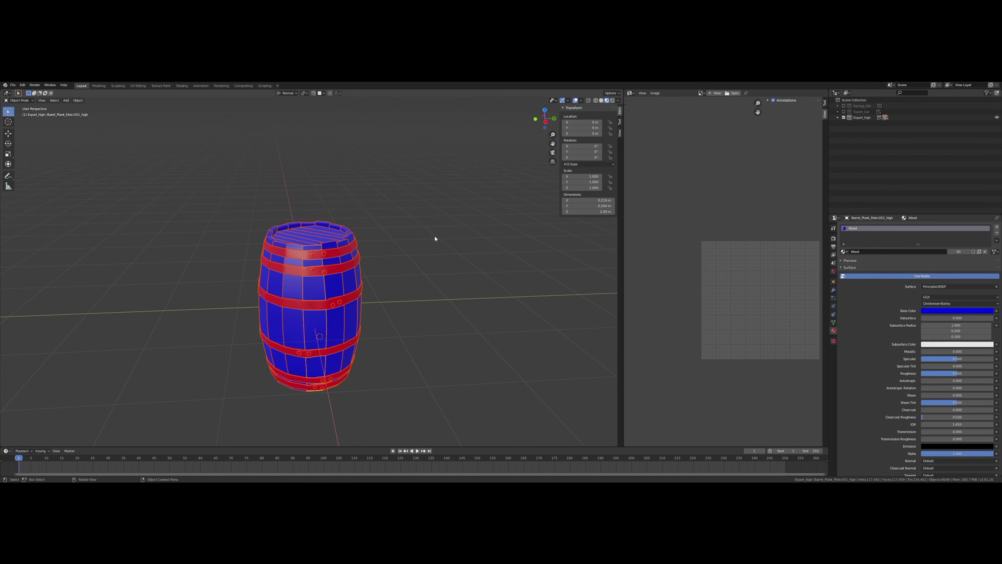
middle_drag(435, 238, 387, 241)
click(12, 85)
mouse_move(23, 169)
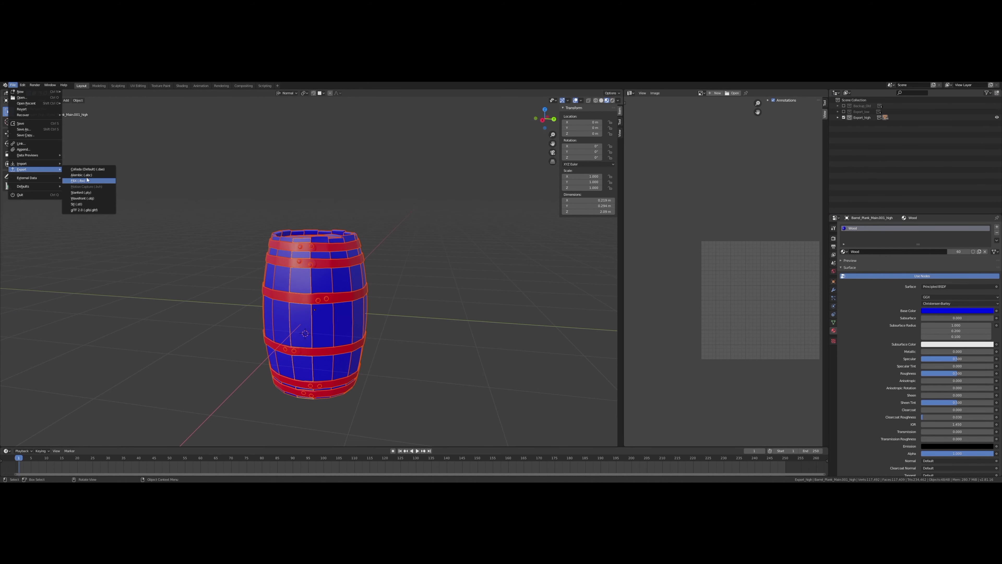
click(87, 180)
scroll(390, 272, down, 3)
scroll(390, 272, down, 2)
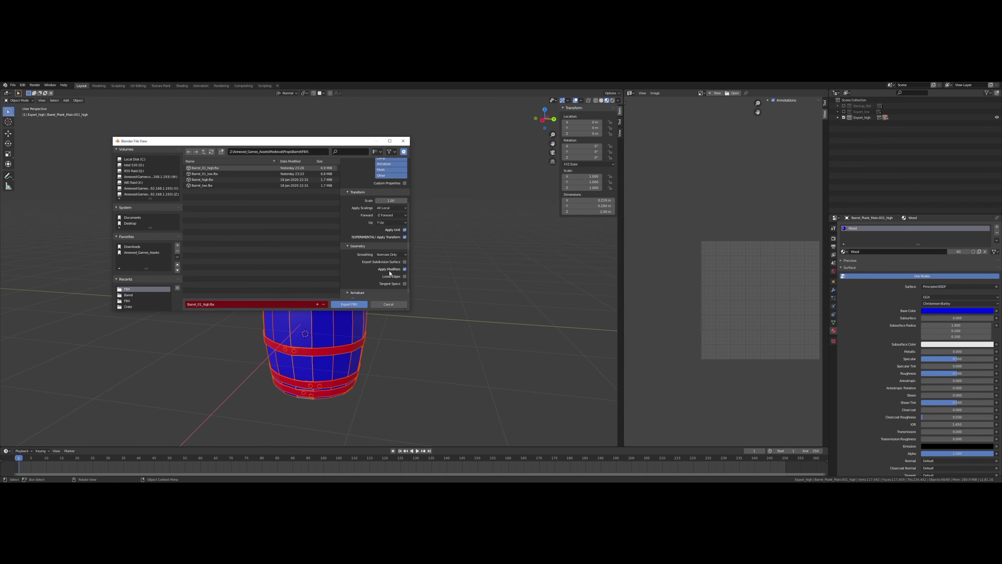
scroll(390, 273, up, 5)
click(349, 305)
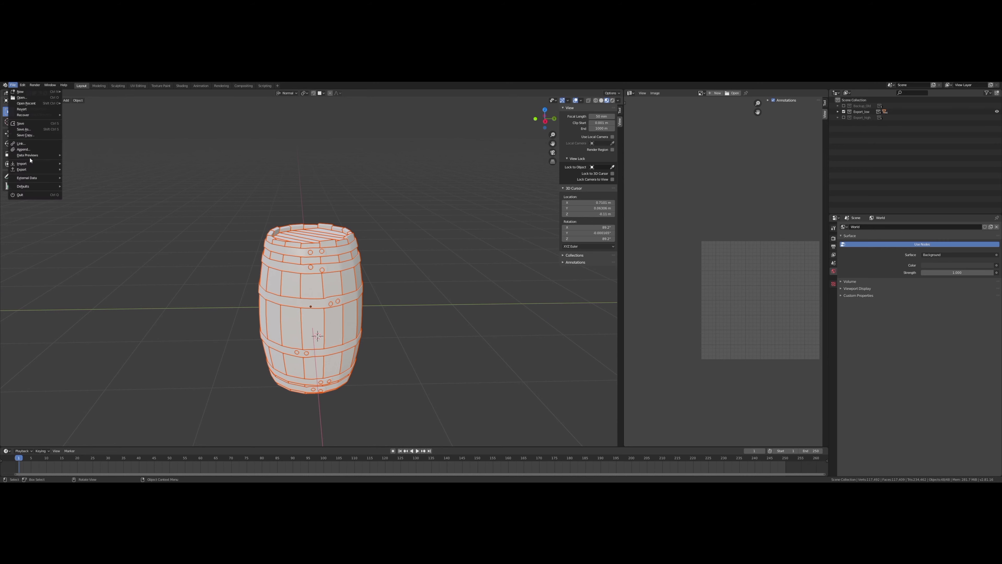
click(360, 307)
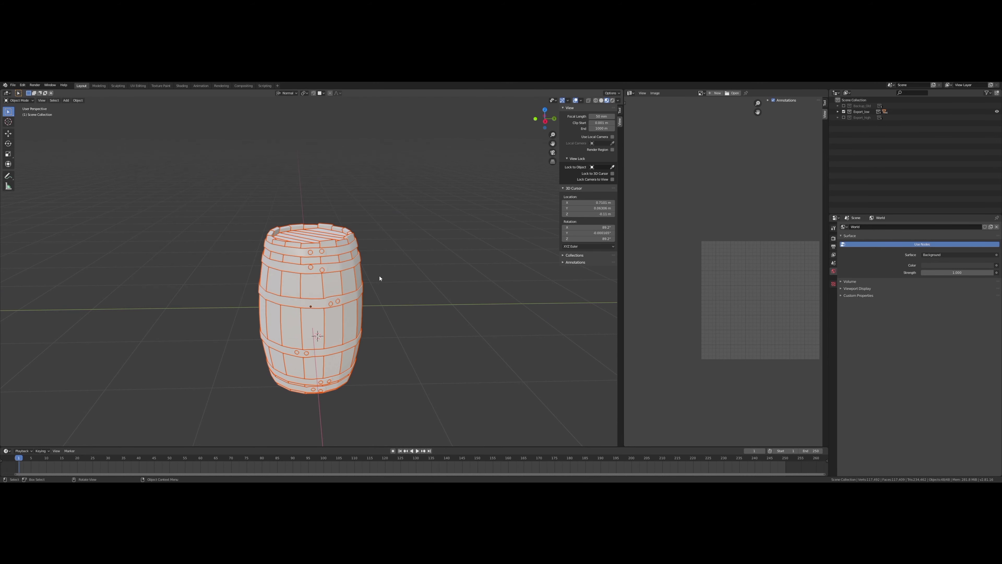
click(532, 475)
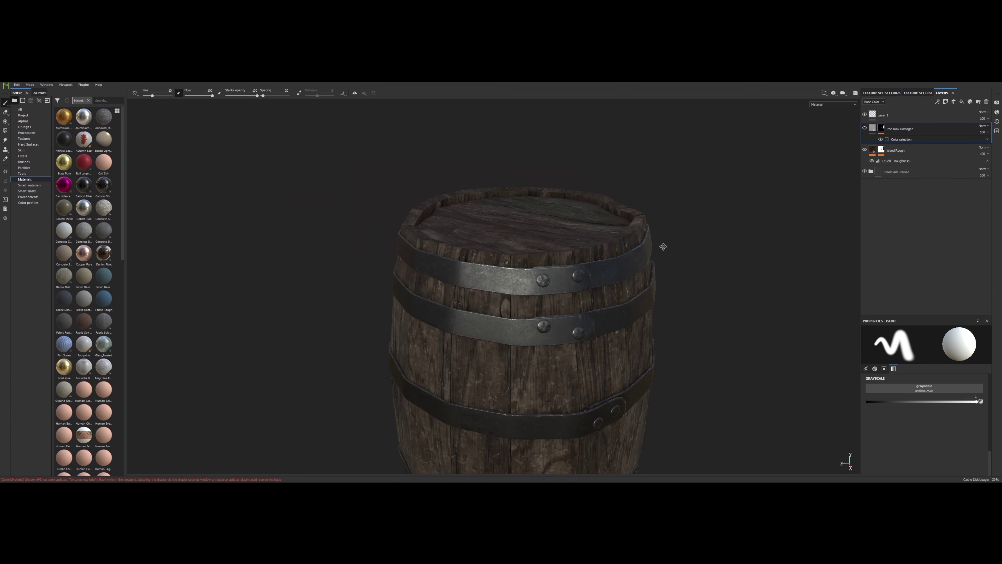
Step: Inspect the barrel's top and sides, then display its texture set settings and mesh maps
scroll(663, 246, up, 3)
scroll(592, 277, up, 3)
scroll(513, 308, up, 3)
scroll(434, 343, up, 3)
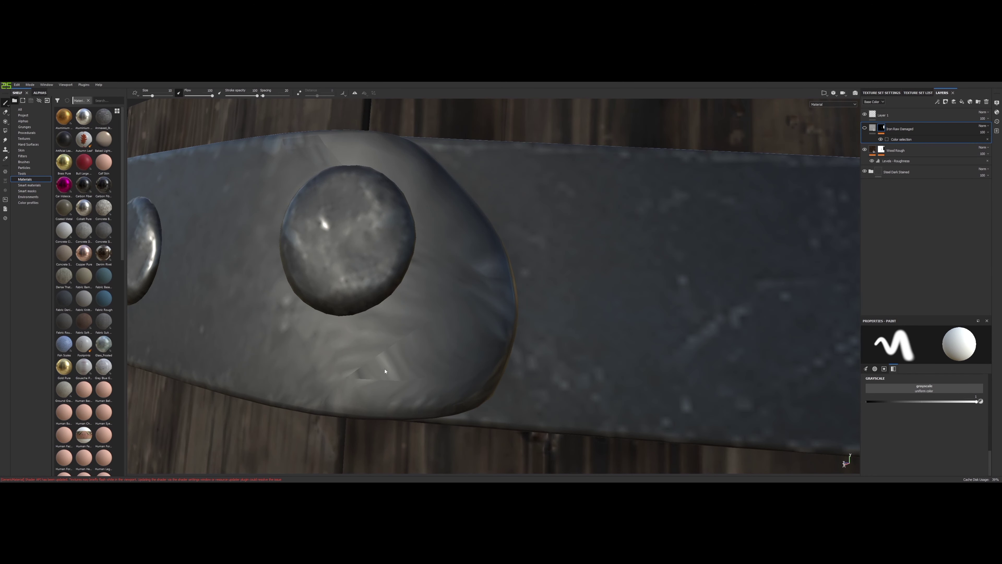
scroll(385, 371, down, 3)
scroll(395, 355, down, 5)
alt+drag(434, 355, 525, 273)
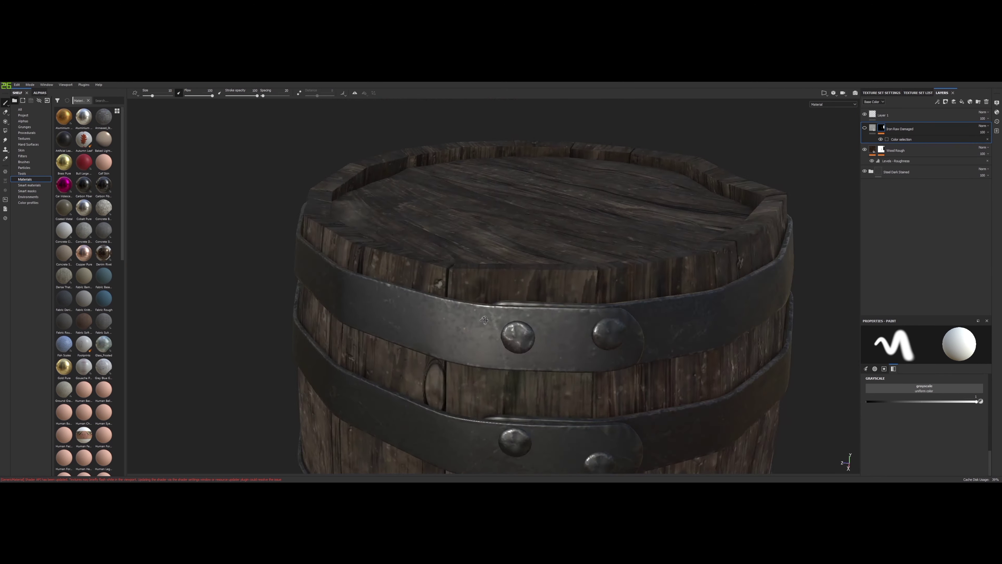
scroll(501, 197, down, 5)
scroll(428, 257, up, 5)
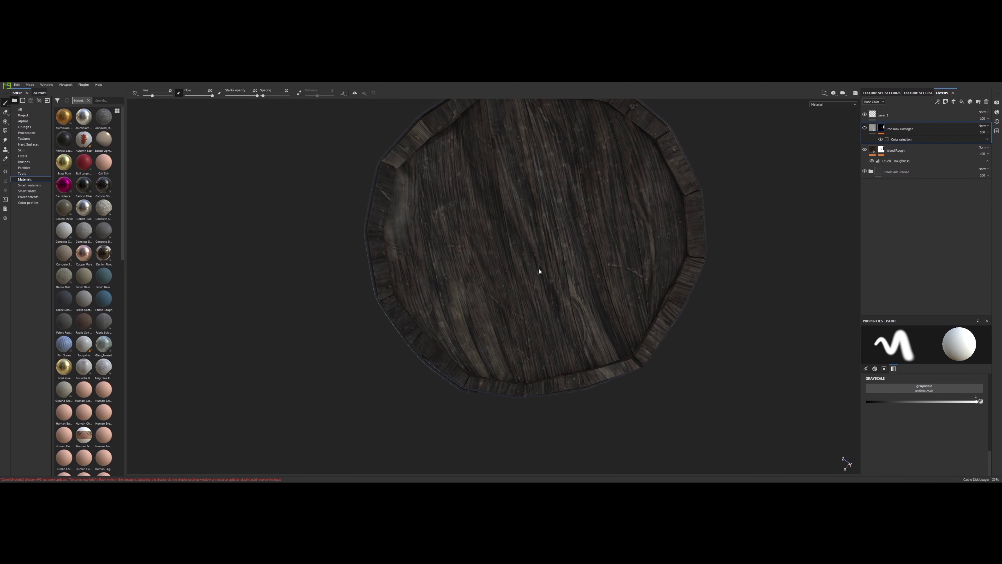
mouse_move(429, 351)
alt+mouse_down()
mouse_move(473, 277)
mouse_move(553, 292)
mouse_move(611, 222)
alt+mouse_up()
scroll(592, 291, up, 3)
scroll(592, 290, down, 3)
scroll(543, 262, down, 3)
scroll(543, 262, up, 5)
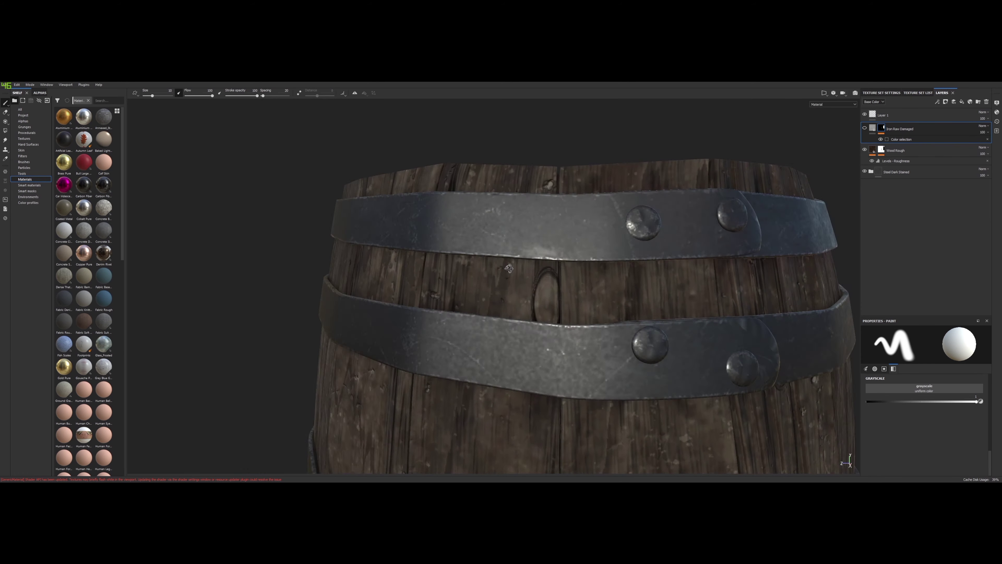
scroll(708, 262, down, 3)
click(881, 93)
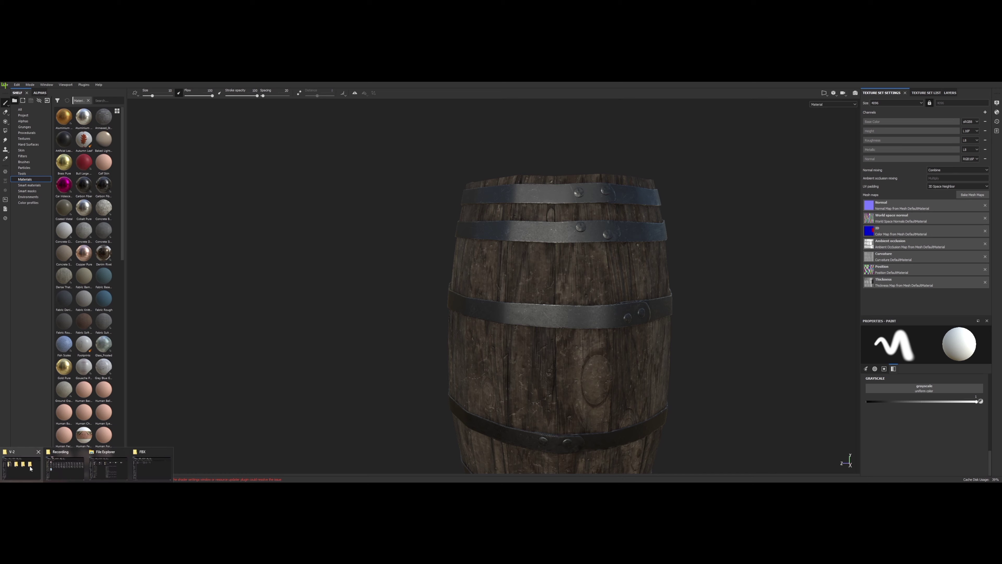
Step: Set Barrel_01_high.fbx as the high-definition mesh for baking
click(152, 468)
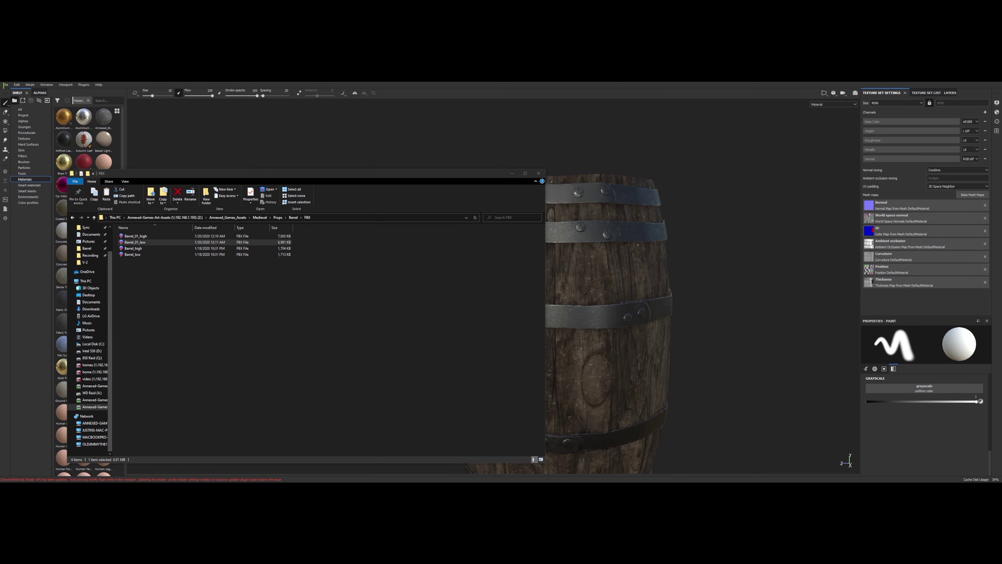
drag(650, 268, 651, 269)
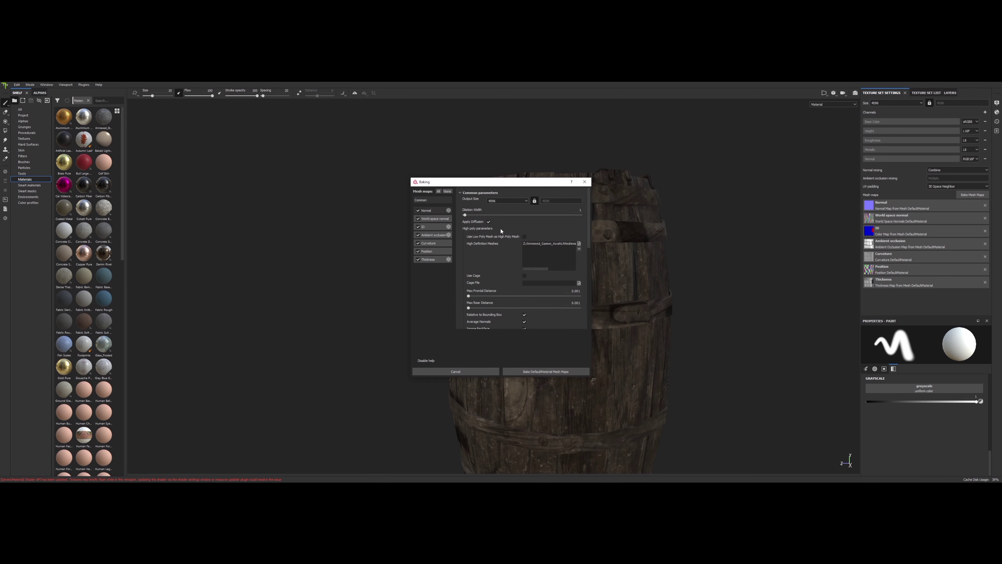
click(579, 245)
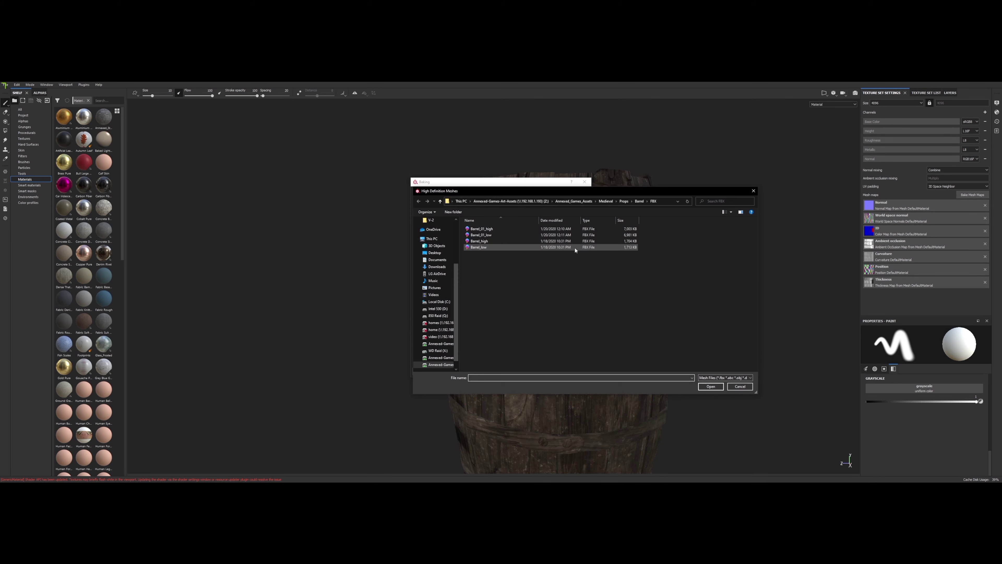
click(482, 229)
click(711, 386)
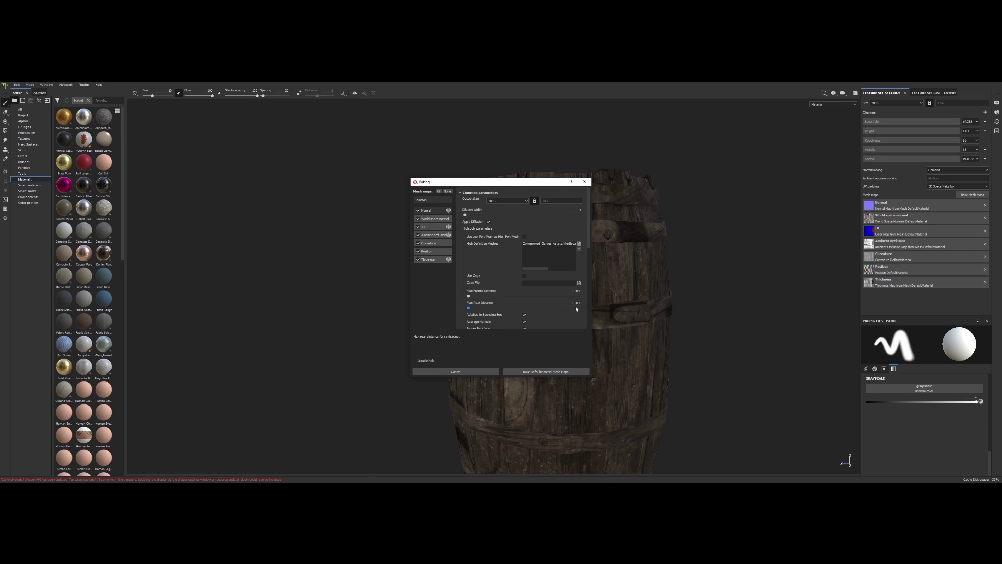
Step: Review the ID and common bake parameters and start baking the DefaultMaterial mesh maps
scroll(575, 308, down, 2)
scroll(538, 277, down, 2)
click(434, 227)
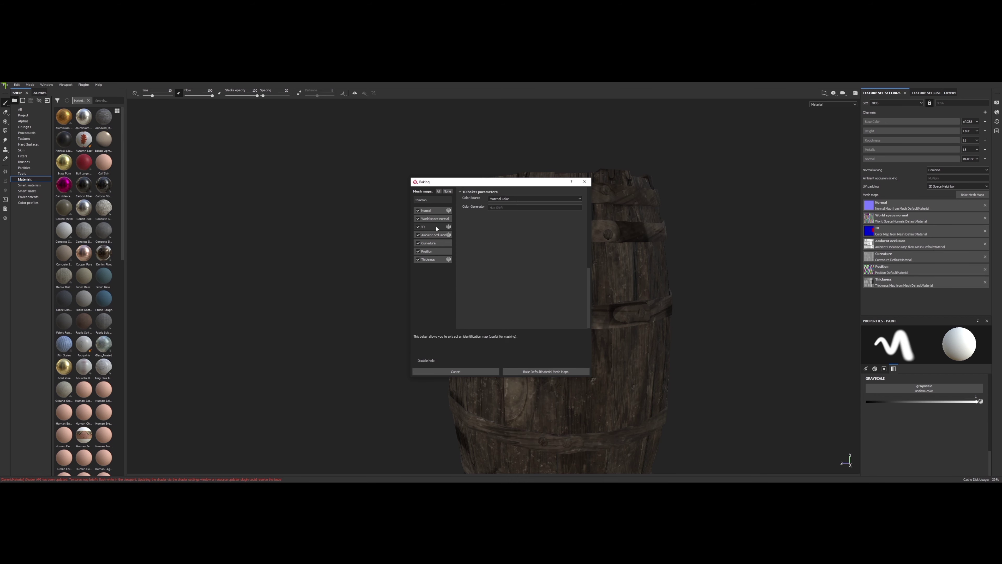
click(424, 199)
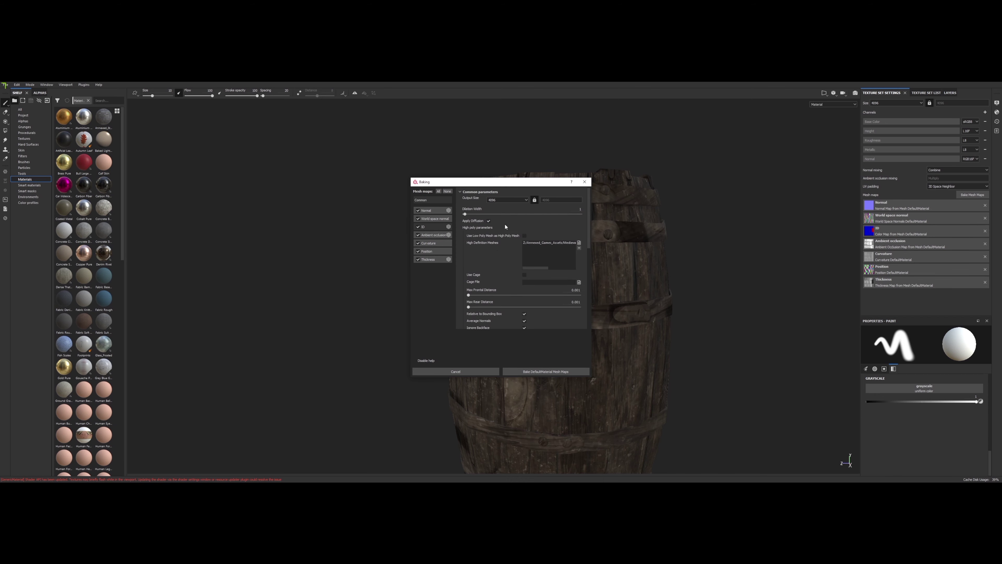
click(535, 373)
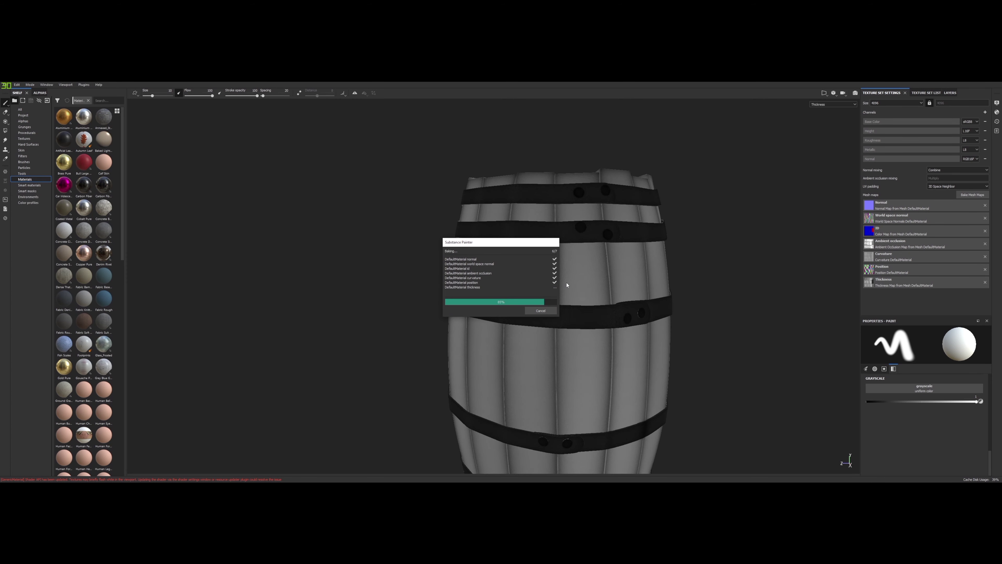
Step: Close the finished bake and inspect the iron bands and lid from above
click(545, 313)
scroll(435, 235, up, 3)
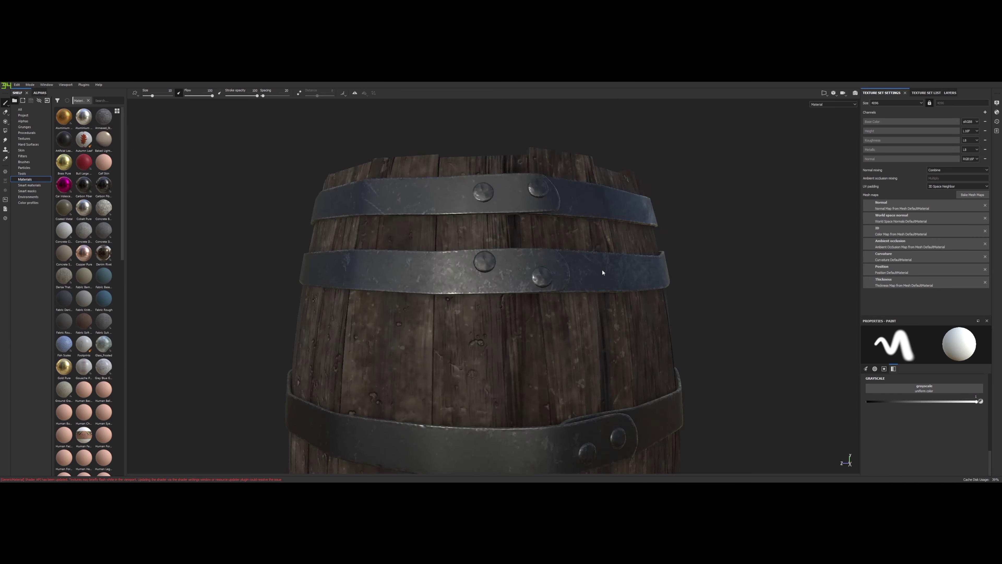
scroll(435, 235, up, 3)
scroll(435, 235, up, 3)
mouse_move(435, 235)
alt+mouse_down()
mouse_move(662, 281)
mouse_move(468, 286)
mouse_move(571, 264)
mouse_move(432, 256)
mouse_move(476, 240)
mouse_move(483, 286)
mouse_move(476, 204)
mouse_move(511, 175)
mouse_move(483, 212)
mouse_move(477, 204)
mouse_move(505, 188)
mouse_move(521, 246)
mouse_move(499, 223)
mouse_move(528, 212)
mouse_move(539, 188)
alt+mouse_up()
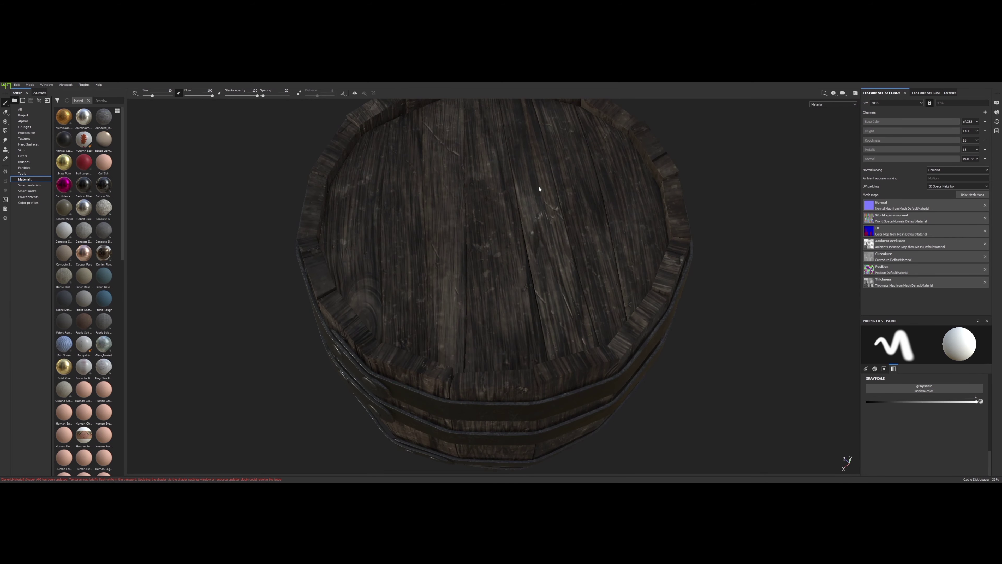
mouse_move(381, 181)
alt+mouse_down()
mouse_move(633, 201)
mouse_move(496, 226)
mouse_move(527, 238)
alt+mouse_up()
mouse_move(502, 313)
alt+mouse_down()
mouse_move(528, 291)
mouse_move(538, 240)
alt+mouse_up()
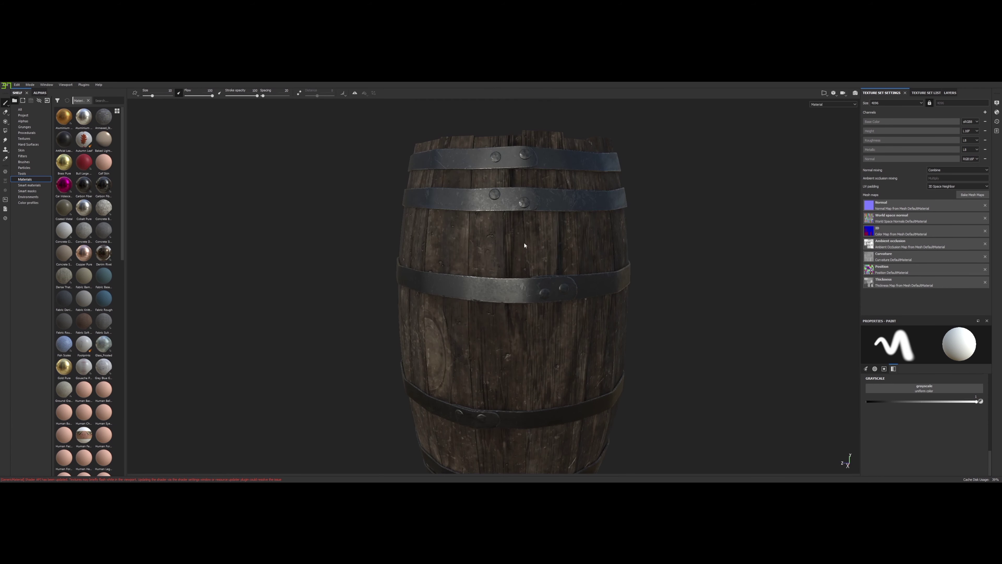
Step: Return to the layer stack and examine the planks and upper bands, reframing the whole barrel
click(952, 93)
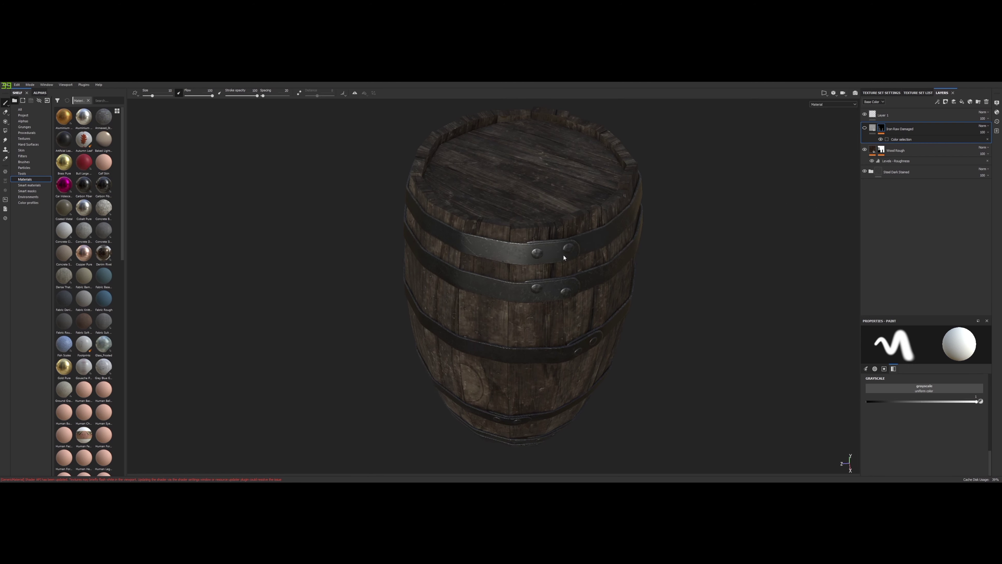
scroll(564, 257, up, 5)
mouse_move(582, 266)
alt+mouse_down()
mouse_move(471, 259)
mouse_move(507, 254)
mouse_move(772, 297)
mouse_move(553, 233)
mouse_move(486, 298)
mouse_move(541, 427)
mouse_move(532, 398)
mouse_move(519, 408)
mouse_move(409, 307)
mouse_move(455, 280)
alt+mouse_up()
scroll(476, 246, up, 3)
key(f)
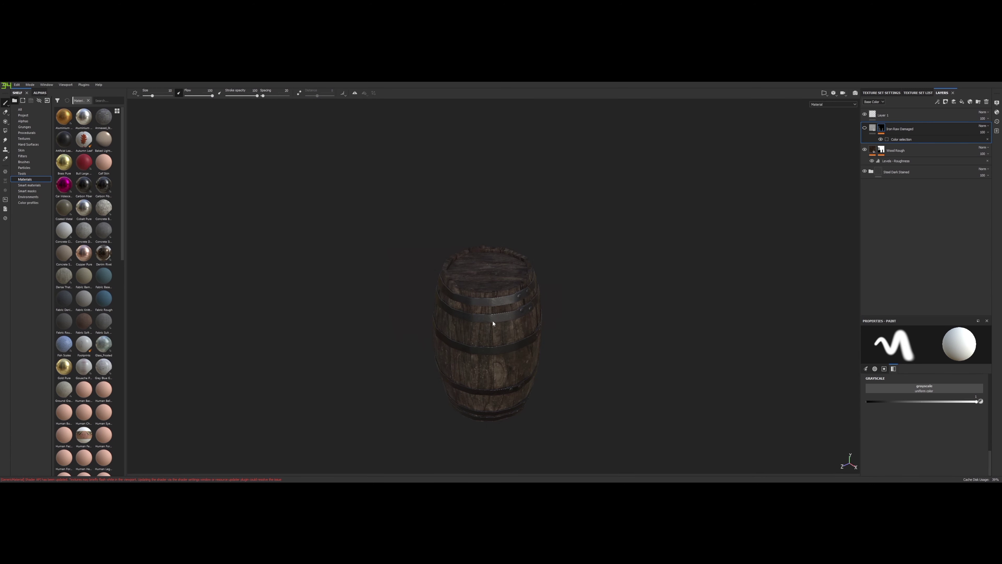
key(3)
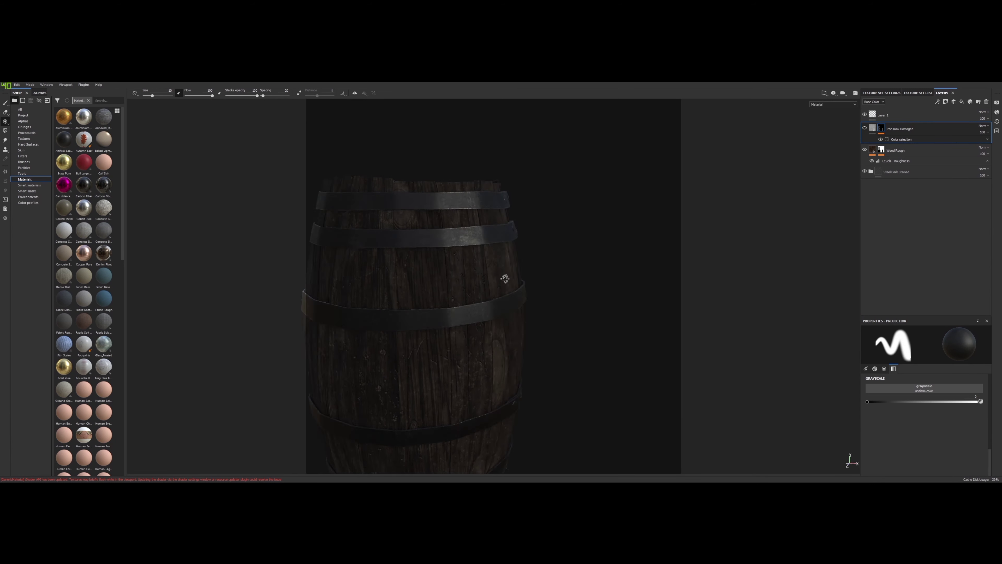
key(1)
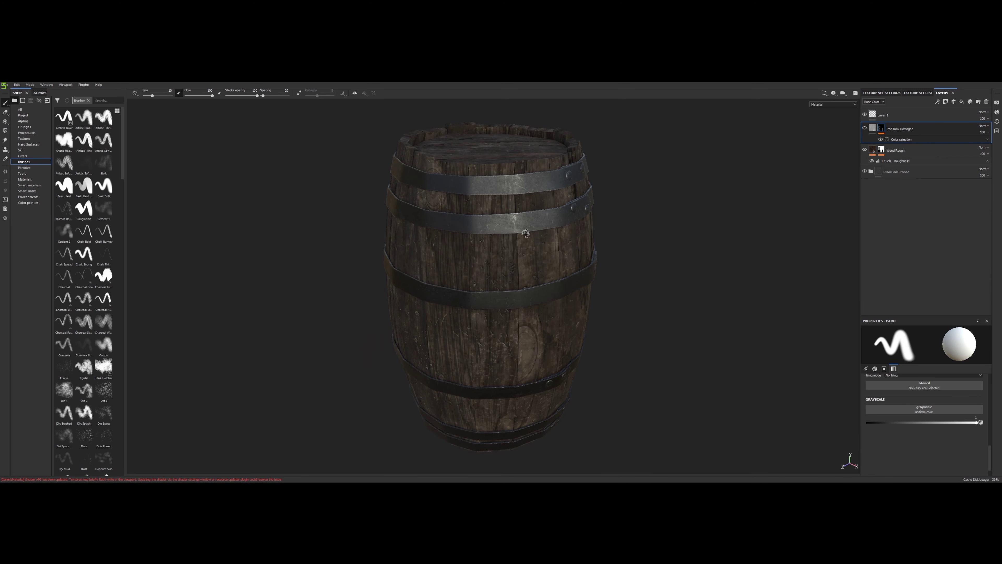
alt+right_drag(526, 233, 522, 259)
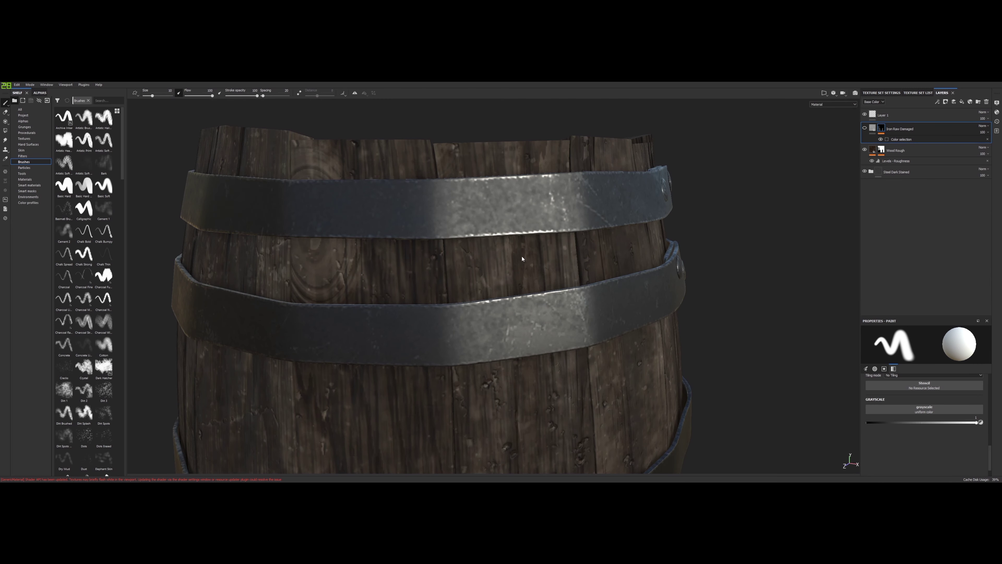
alt+drag(522, 259, 515, 258)
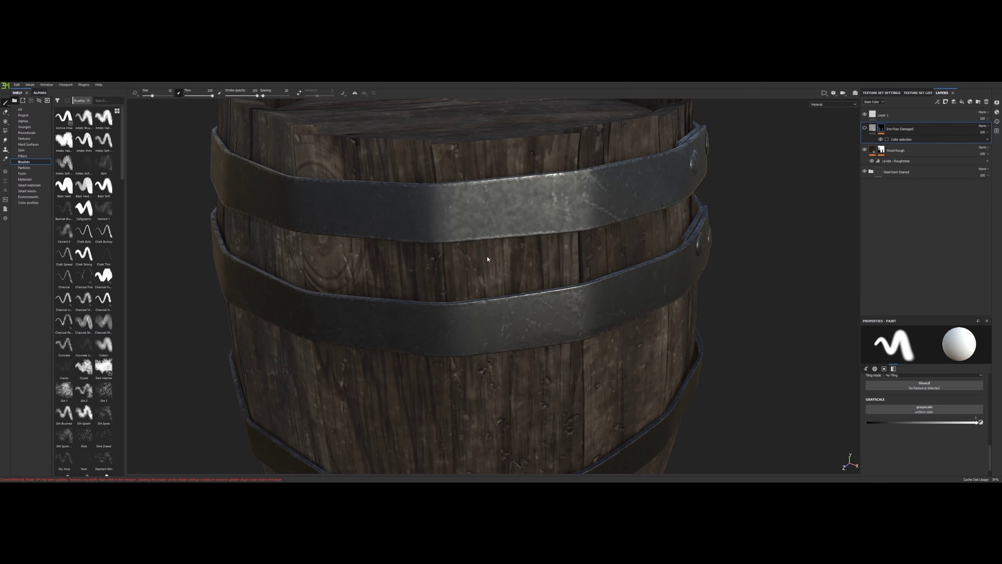
key(f)
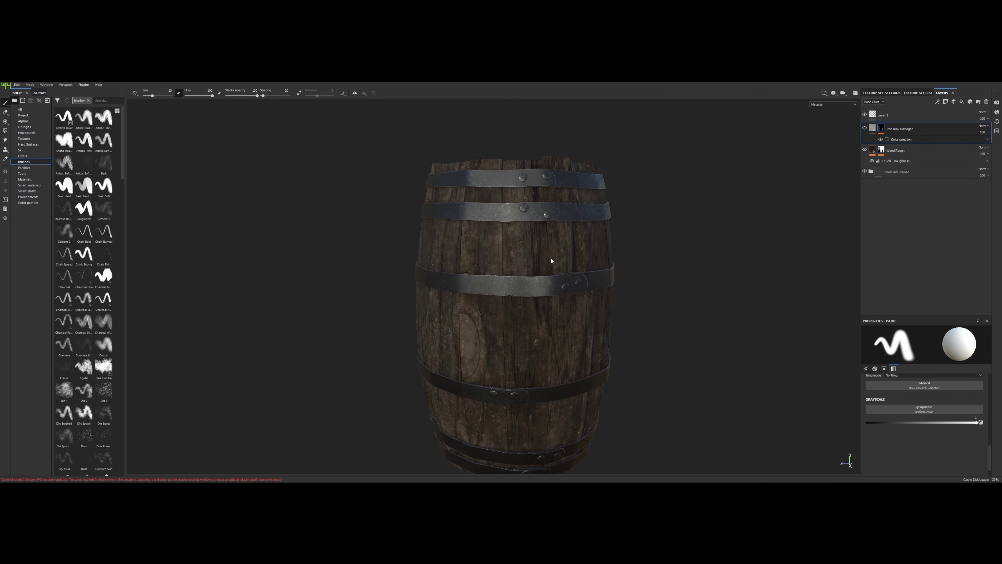
mouse_move(551, 260)
alt+mouse_down()
mouse_move(576, 250)
mouse_move(593, 295)
mouse_move(555, 257)
mouse_move(626, 258)
alt+mouse_up()
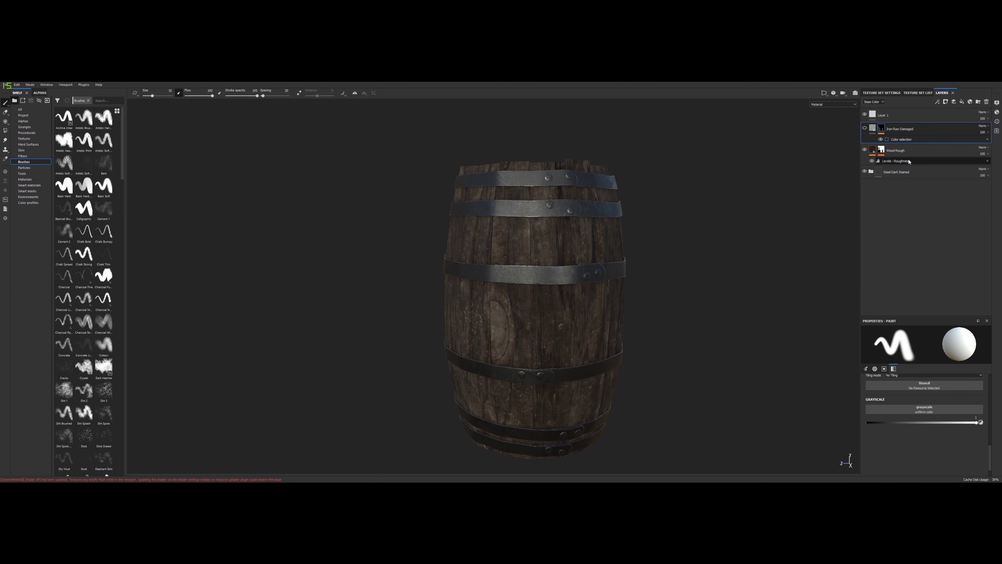
Step: Clear the layer stack and apply the Wood Rough material to the barrel
click(986, 102)
click(986, 101)
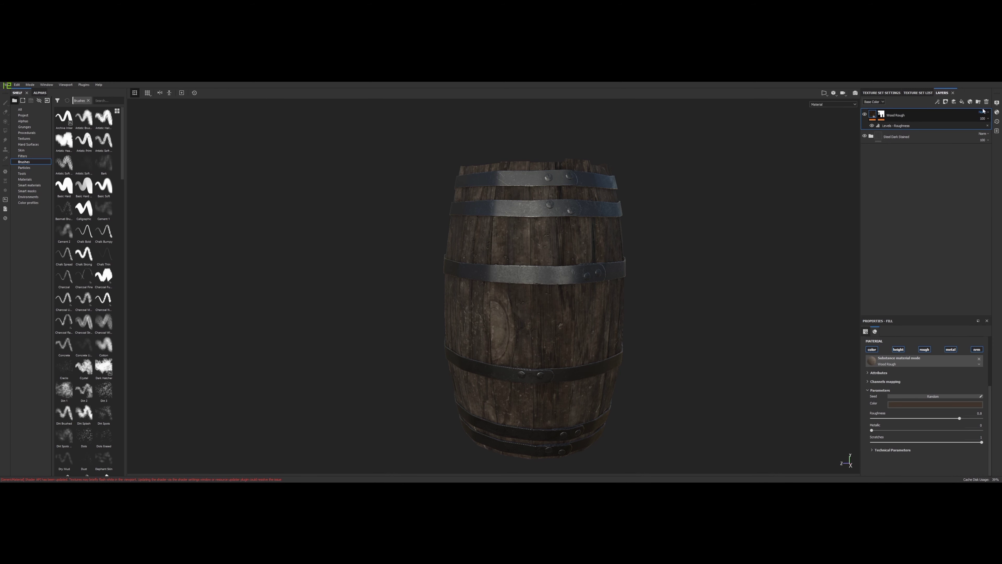
click(986, 101)
click(21, 109)
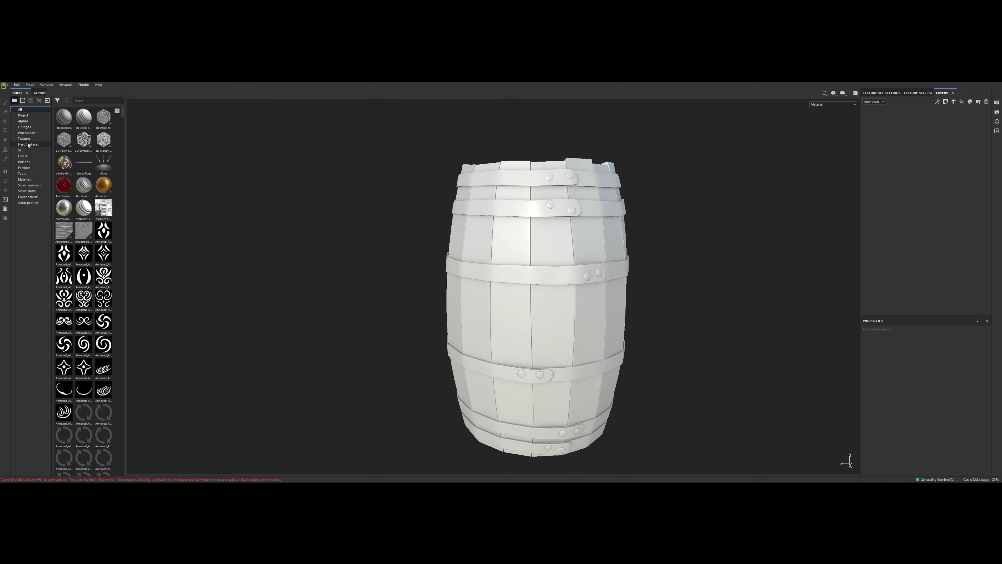
click(24, 179)
click(106, 100)
text(wood)
drag(905, 210, 738, 208)
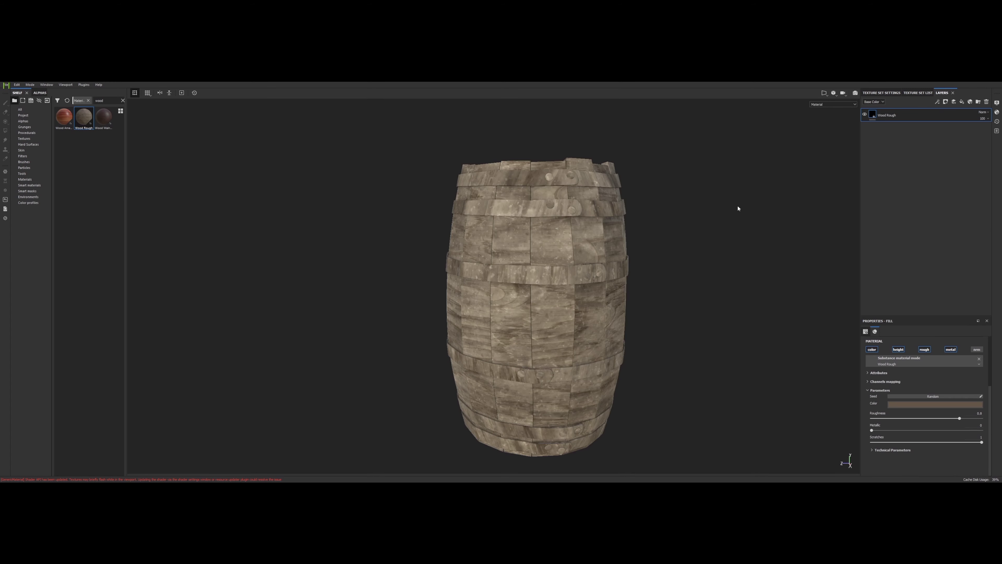
Step: Rotate the Wood Rough UVs 90 degrees and set its UV scale to 2
scroll(946, 395, up, 2)
click(980, 388)
text(90)
key(Return)
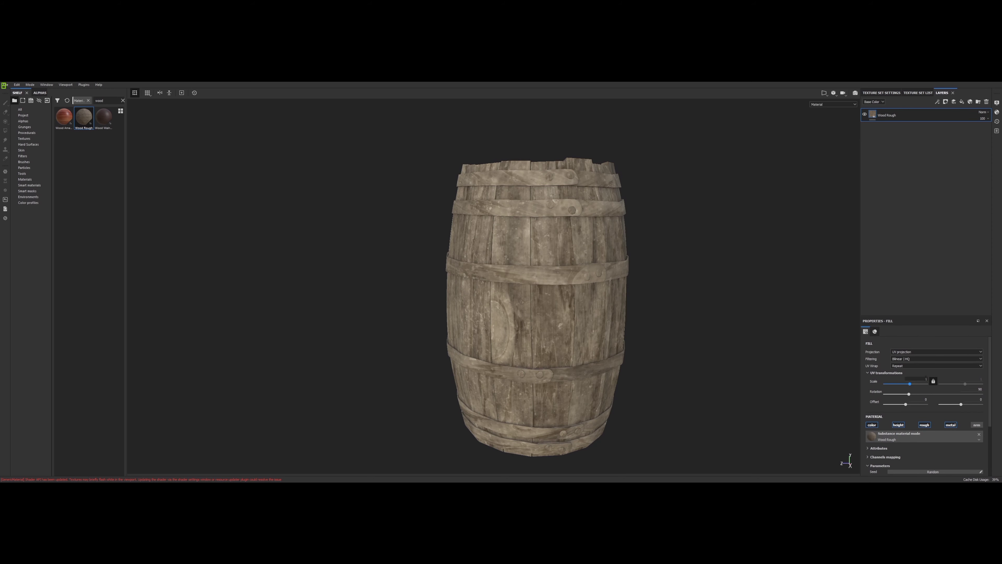
mouse_move(909, 383)
mouse_down()
mouse_move(718, 291)
mouse_move(839, 259)
mouse_up()
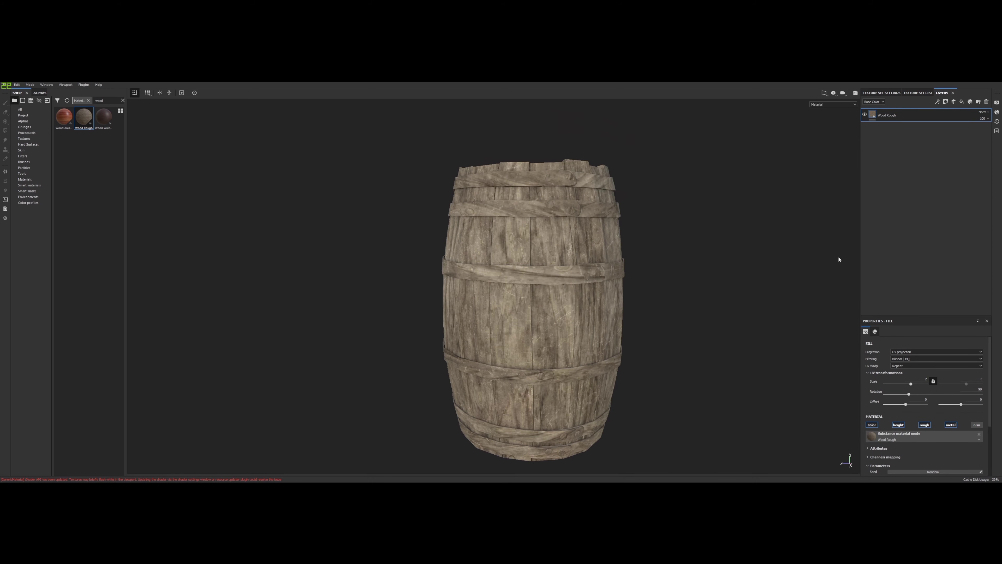
Step: Restrict Wood Rough with a black mask using colour selection of the blue staves
right_click(902, 115)
click(926, 121)
right_click(885, 114)
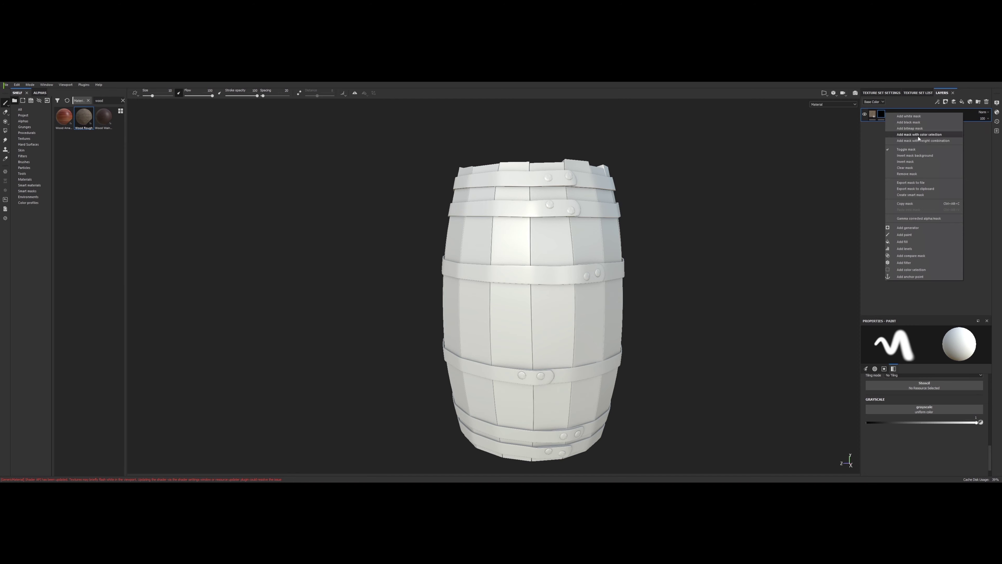
click(915, 269)
click(976, 390)
click(552, 237)
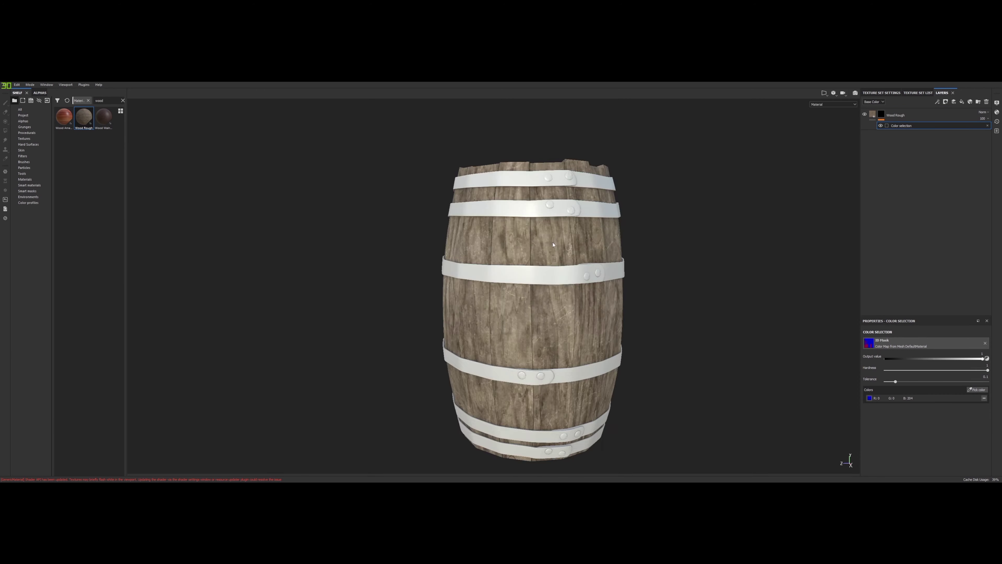
scroll(575, 200, up, 3)
scroll(575, 200, down, 2)
scroll(574, 200, up, 1)
alt+drag(574, 200, 575, 237)
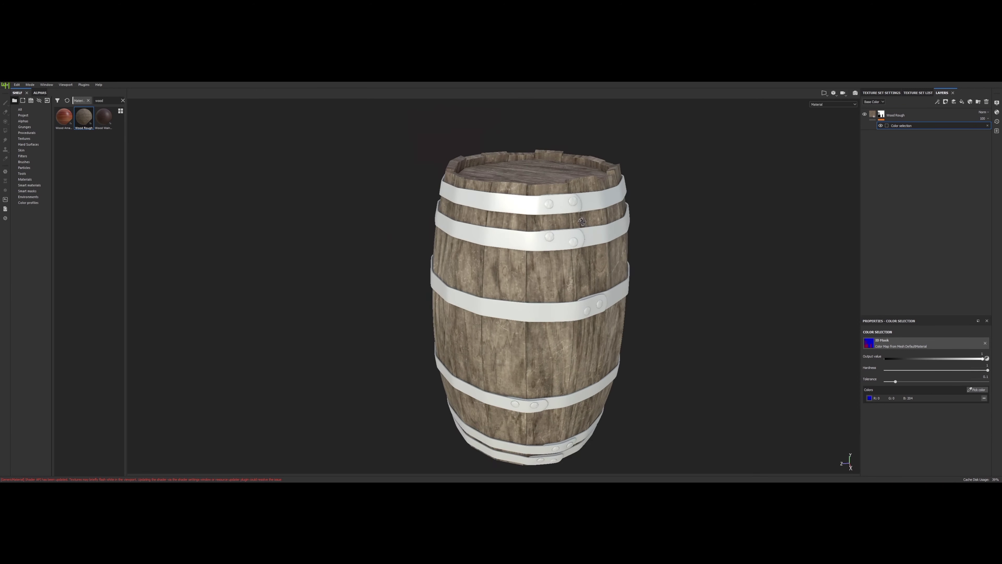
Step: Add a roughness levels effect to Wood Rough and darken its wood colour
right_click(872, 114)
click(896, 254)
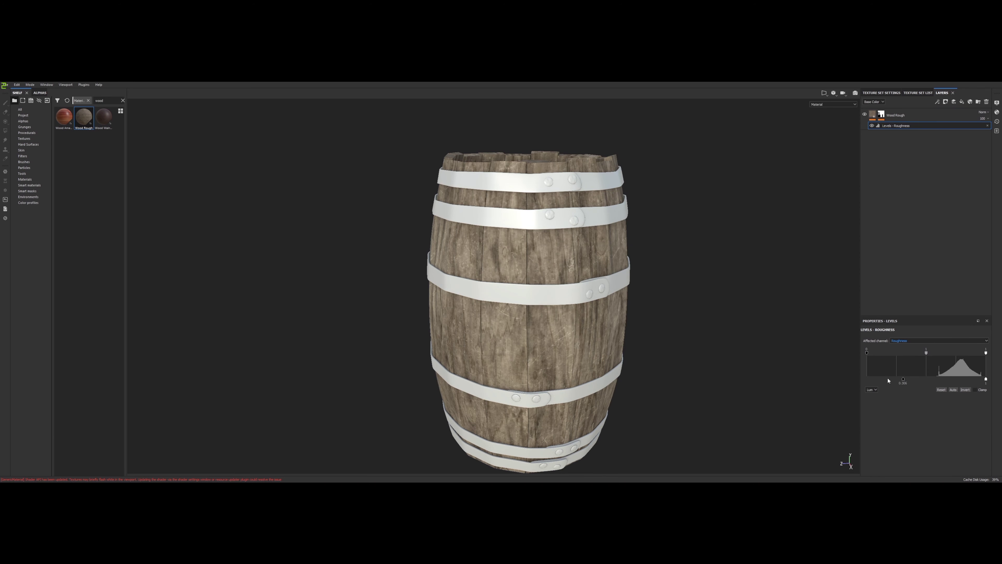
click(876, 117)
click(935, 404)
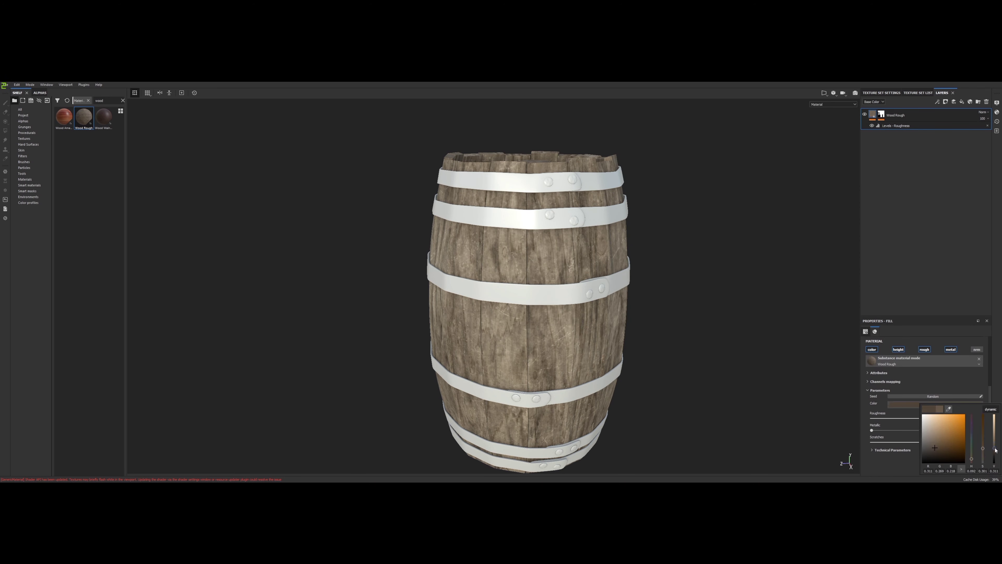
drag(995, 450, 995, 452)
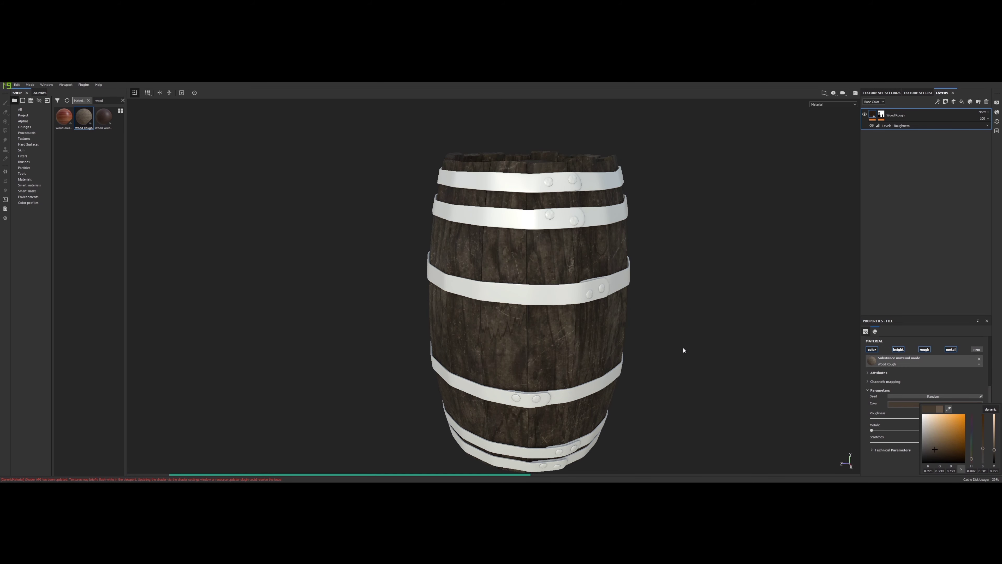
alt+drag(684, 350, 625, 272)
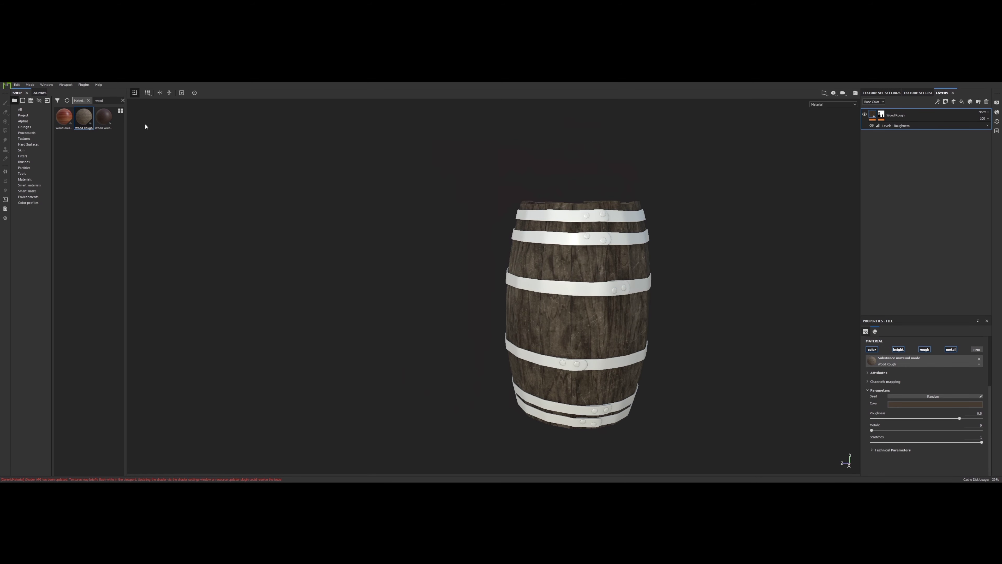
Step: Add Steel Dark Stained as a new layer, masked by colour selection to the red bands
click(122, 101)
click(30, 185)
scroll(102, 342, down, 10)
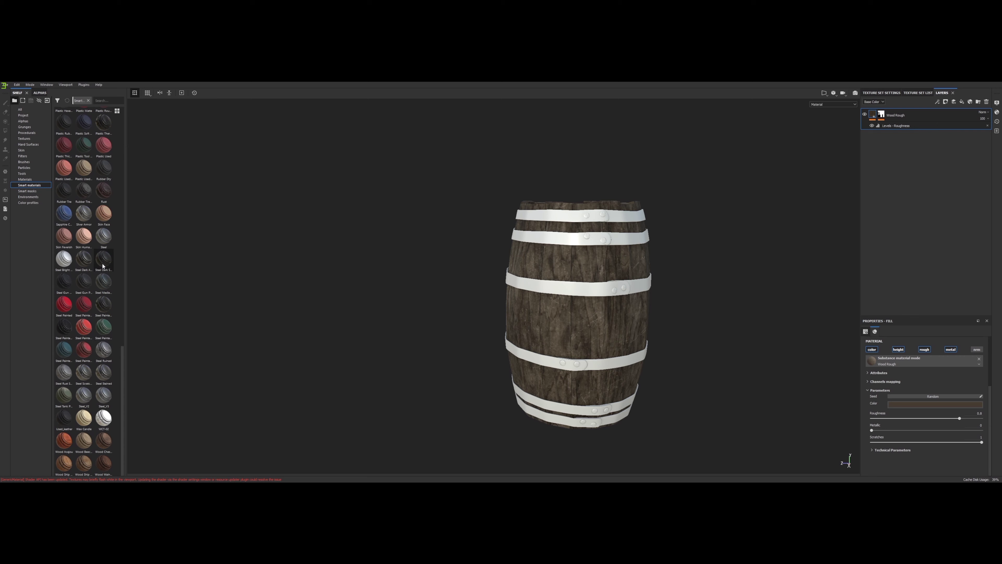
drag(102, 264, 879, 137)
right_click(879, 137)
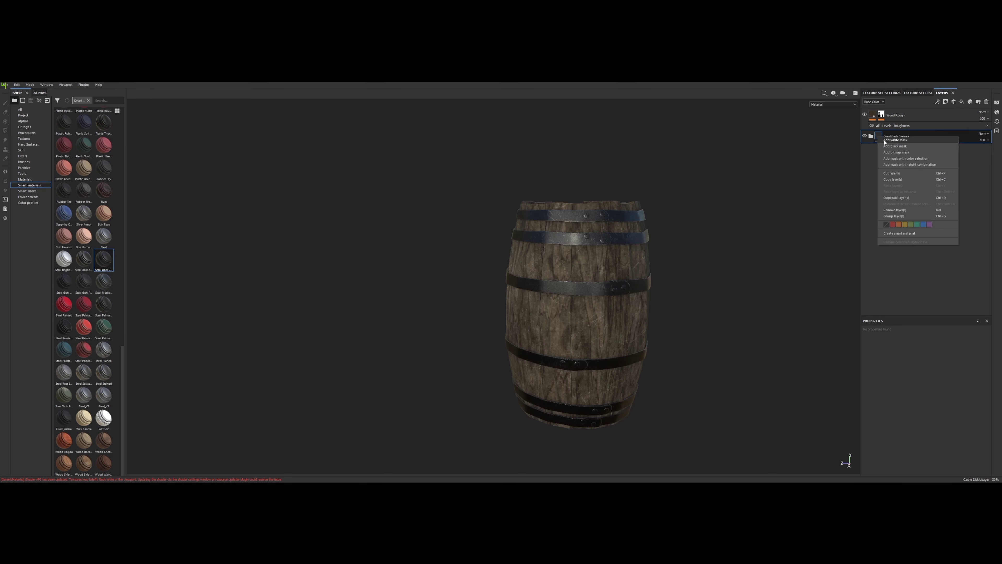
click(902, 159)
click(976, 389)
click(581, 287)
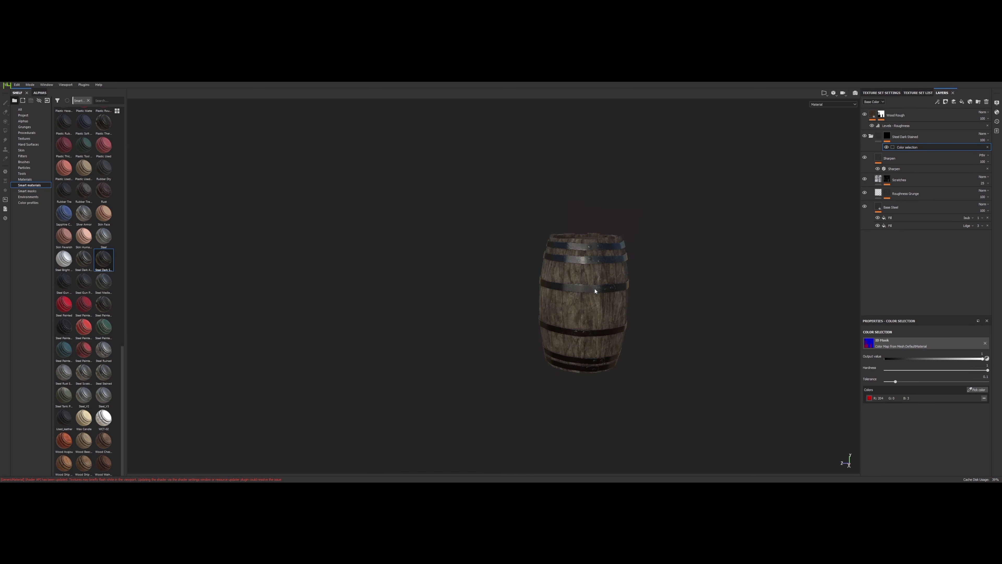
mouse_move(582, 287)
alt+mouse_down()
mouse_move(630, 161)
mouse_move(583, 331)
mouse_move(572, 319)
mouse_move(588, 313)
alt+mouse_up()
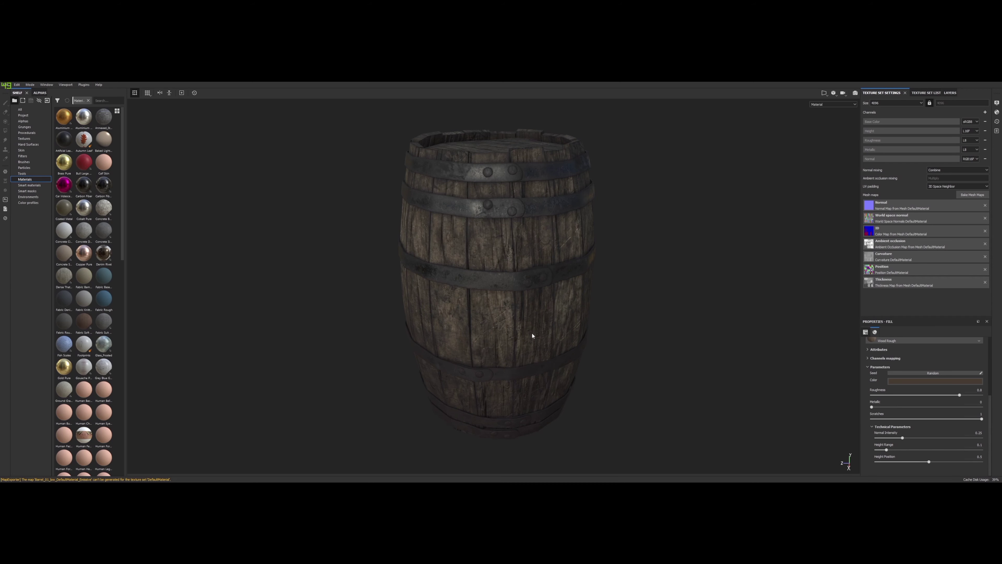
mouse_move(530, 336)
alt+mouse_down()
mouse_move(521, 320)
mouse_move(530, 291)
alt+mouse_up()
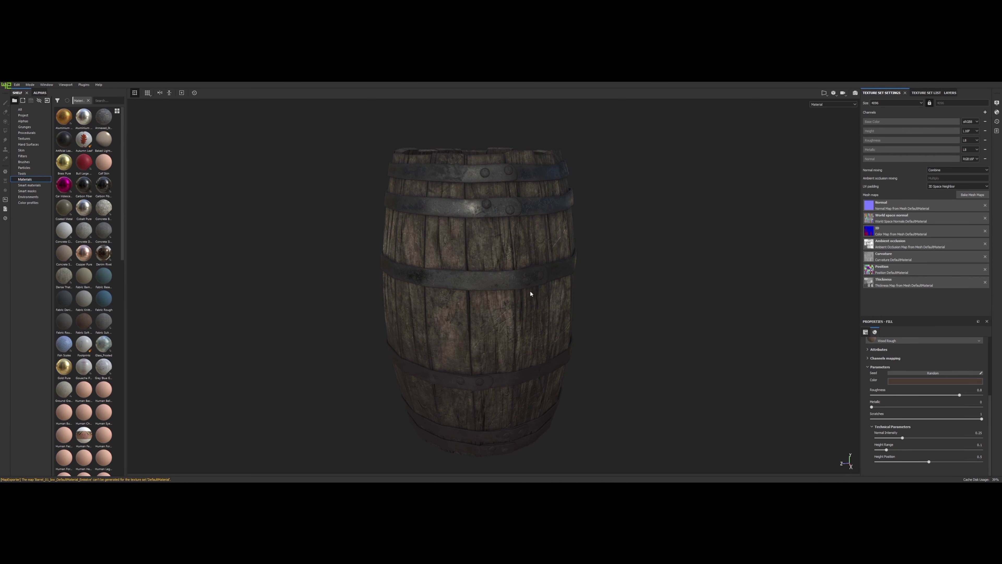
mouse_move(471, 255)
alt+mouse_down()
mouse_move(475, 273)
mouse_move(500, 255)
alt+mouse_up()
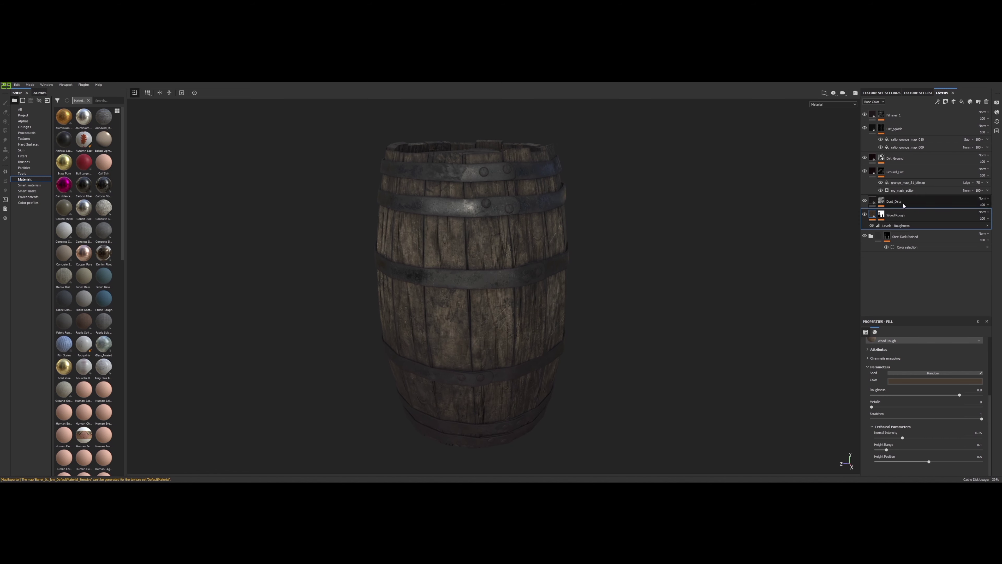
click(885, 202)
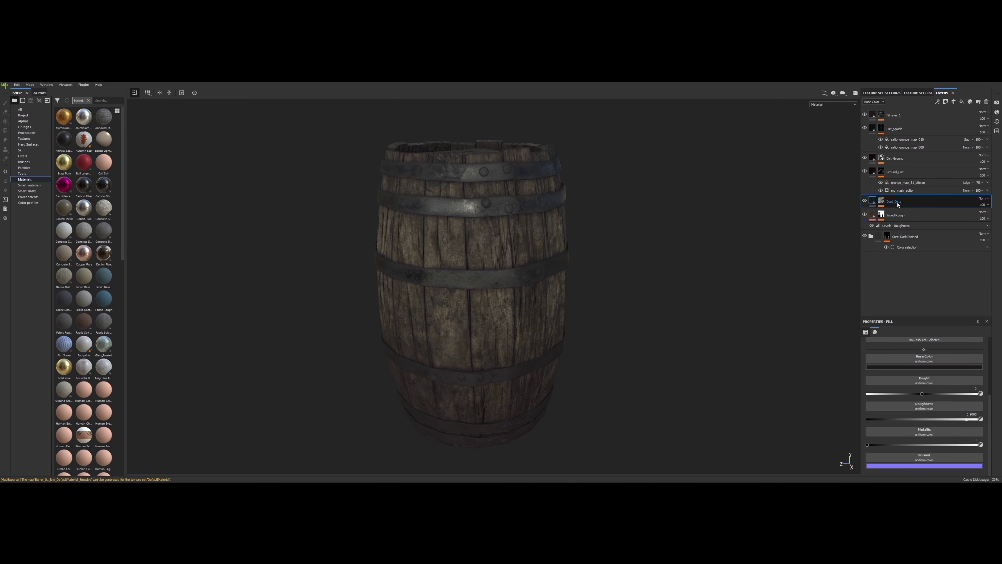
click(29, 185)
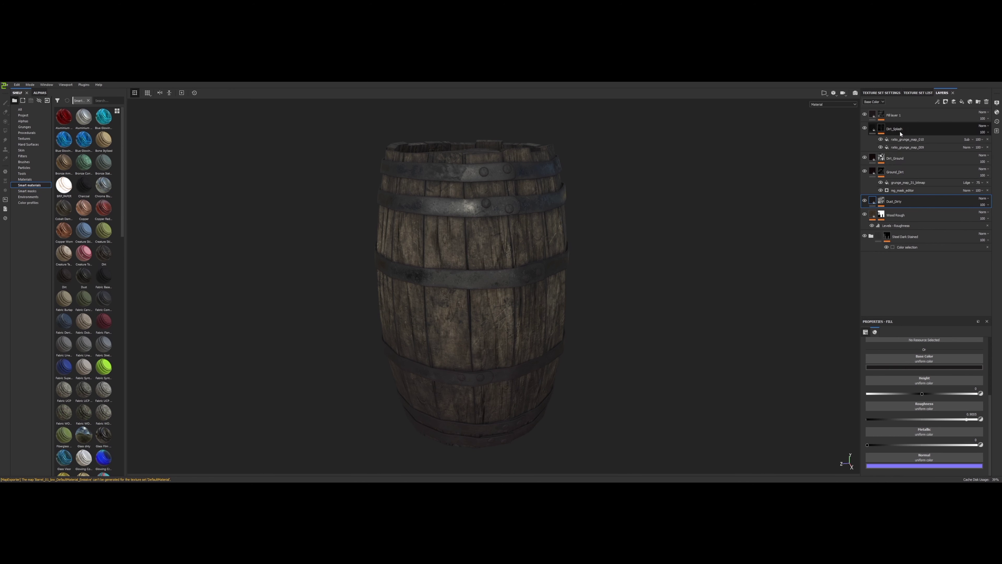
click(882, 115)
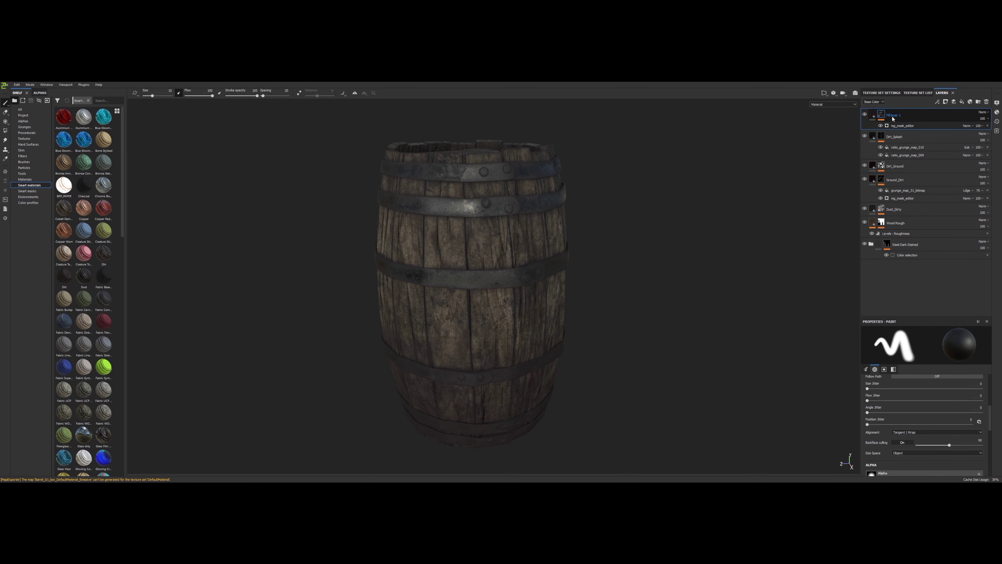
click(903, 180)
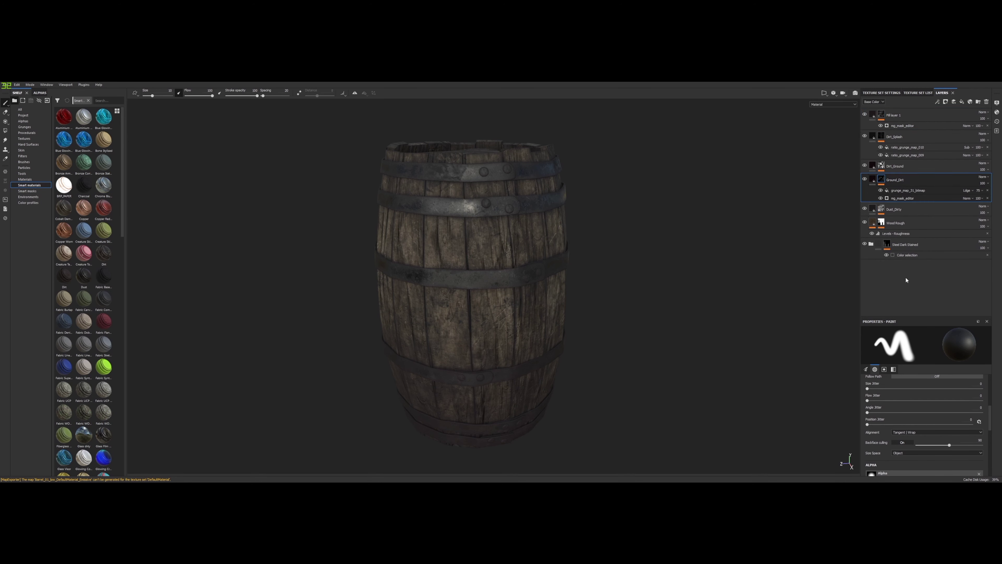
click(902, 198)
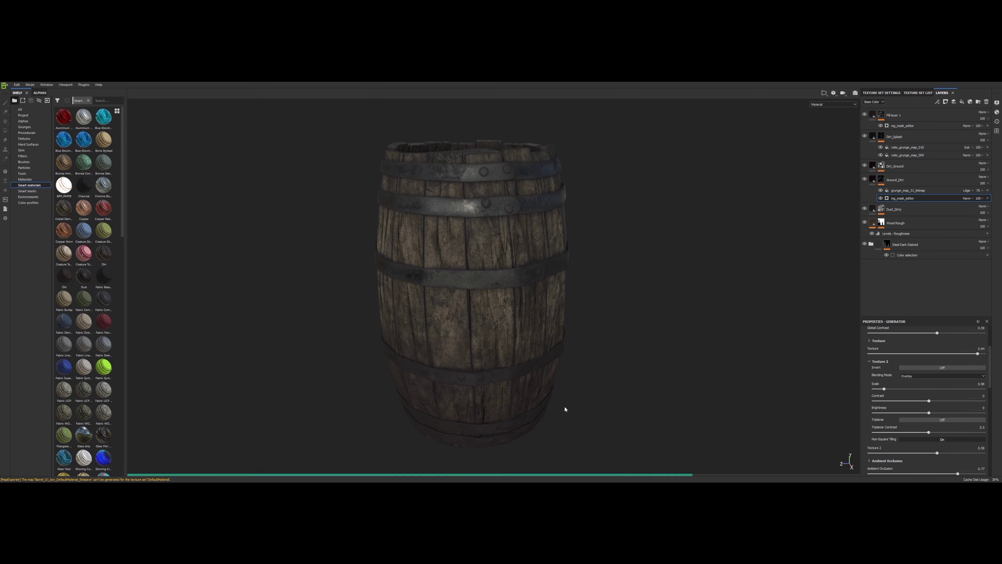
scroll(503, 258, up, 5)
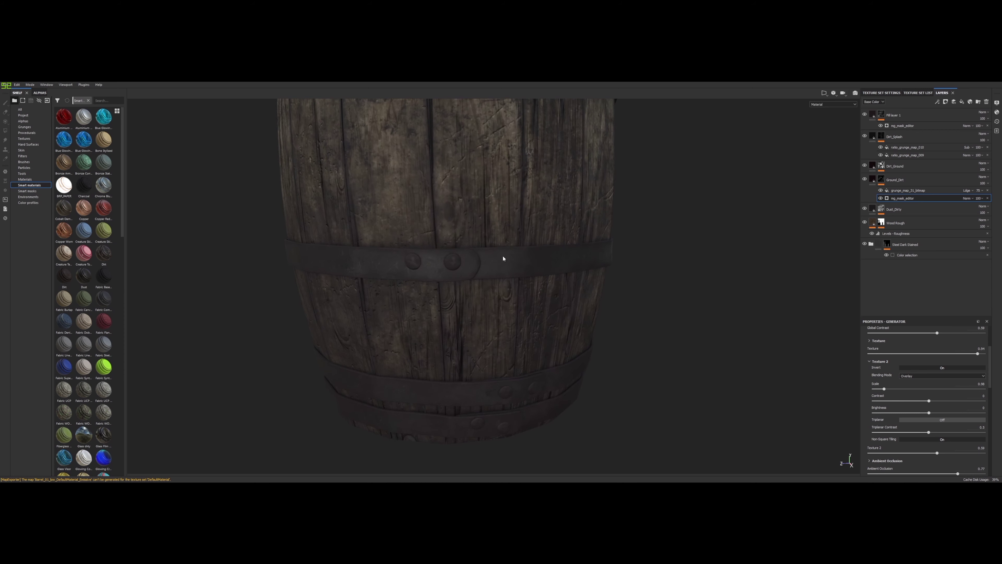
scroll(485, 307, down, 2)
scroll(521, 282, down, 4)
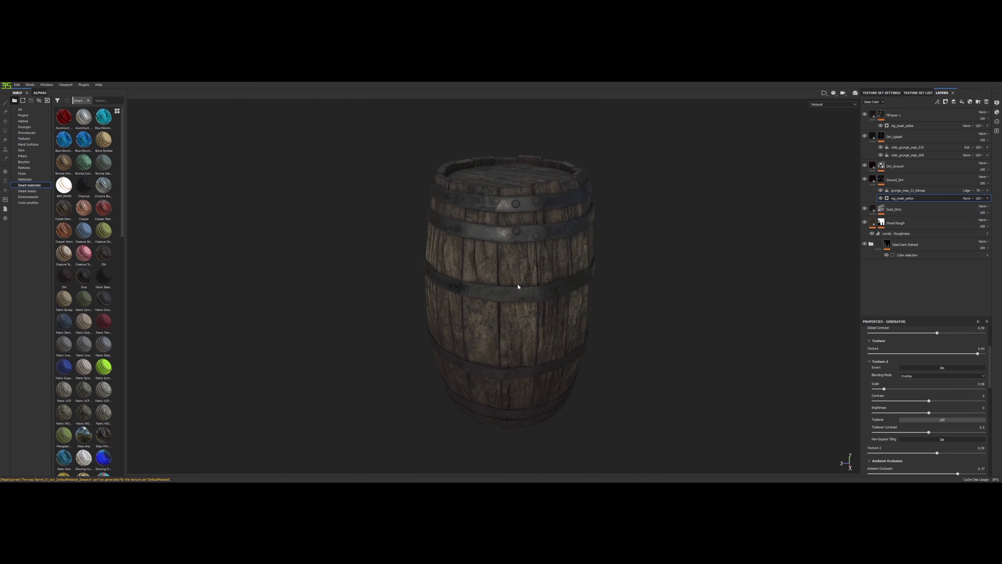
scroll(569, 240, up, 6)
scroll(569, 240, down, 5)
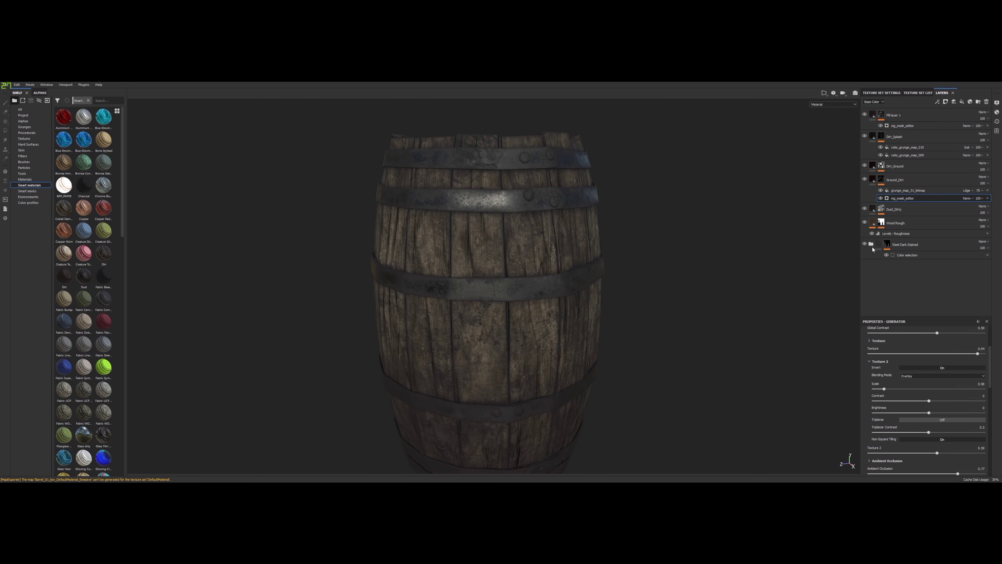
click(904, 223)
scroll(918, 351, up, 3)
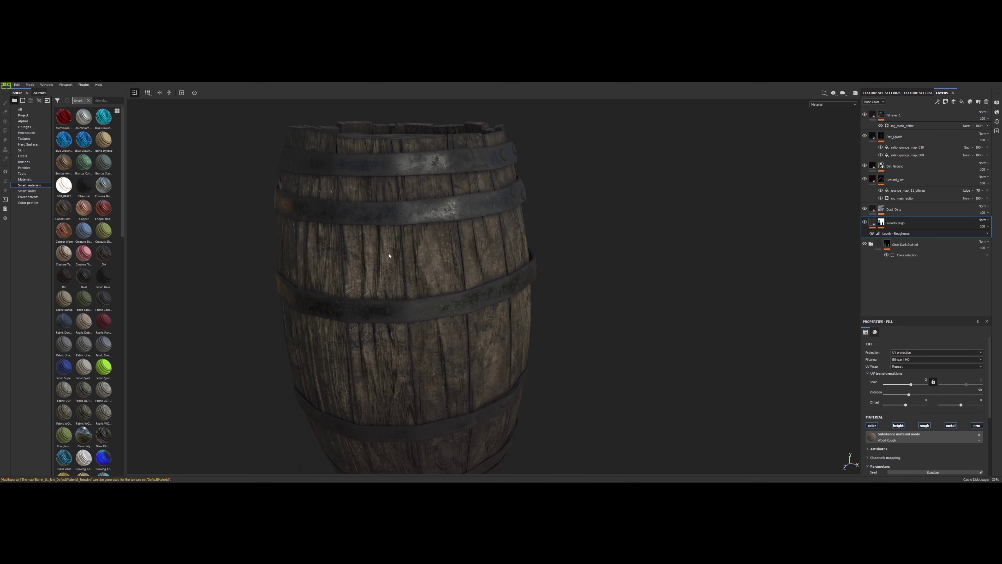
Step: Check the shader and texture set settings, then return to the layer stack
alt+drag(515, 251, 924, 201)
click(996, 112)
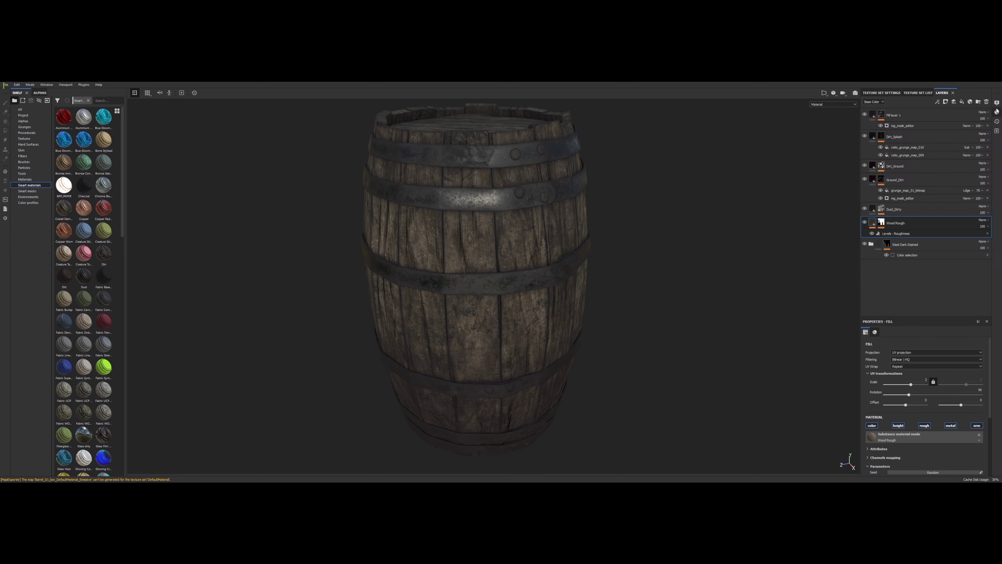
click(899, 94)
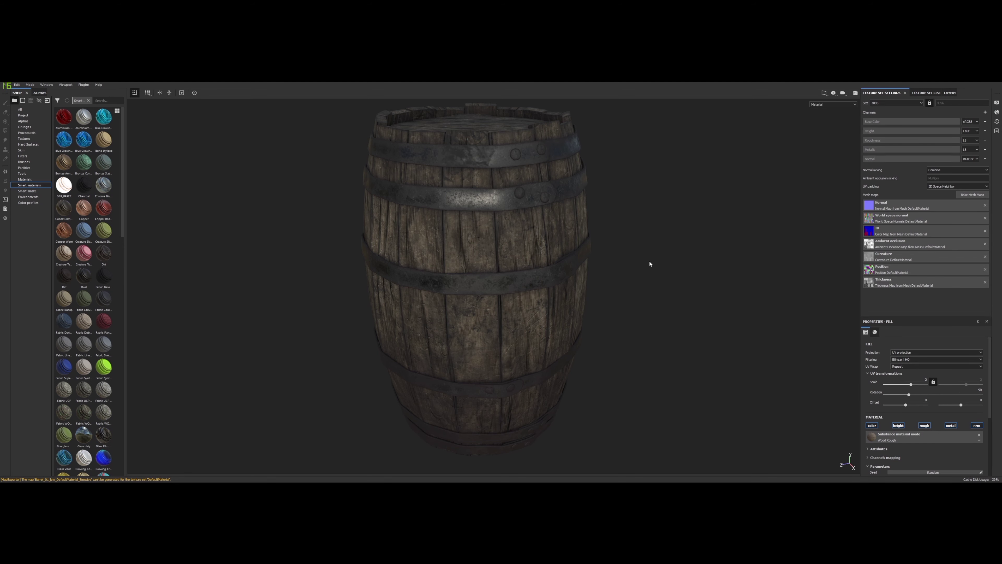
click(949, 92)
Step: Orbit around the textured barrel from the side, up close and from below
alt+drag(525, 245, 521, 311)
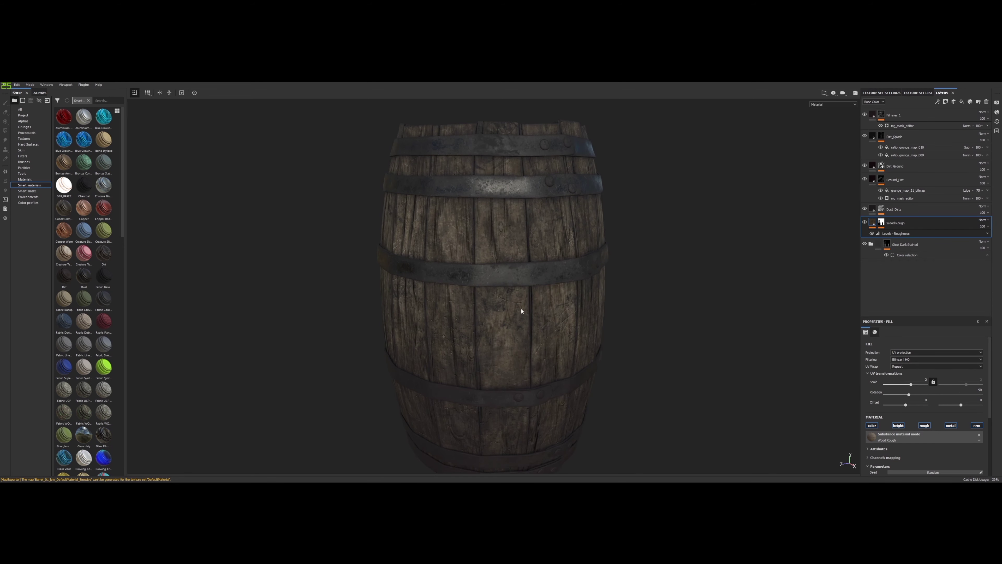
scroll(391, 280, up, 5)
mouse_move(391, 280)
alt+mouse_down()
mouse_move(417, 259)
mouse_move(591, 319)
mouse_move(568, 331)
alt+mouse_up()
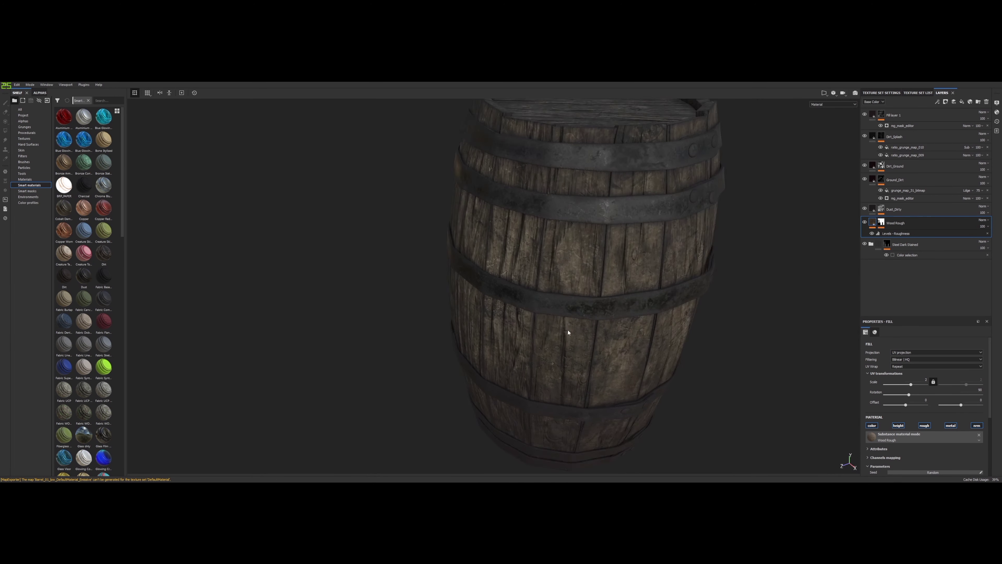
scroll(686, 292, up, 3)
mouse_move(685, 292)
alt+mouse_down()
mouse_move(515, 320)
mouse_move(720, 279)
mouse_move(622, 266)
mouse_move(563, 284)
mouse_move(501, 239)
mouse_move(591, 336)
alt+mouse_up()
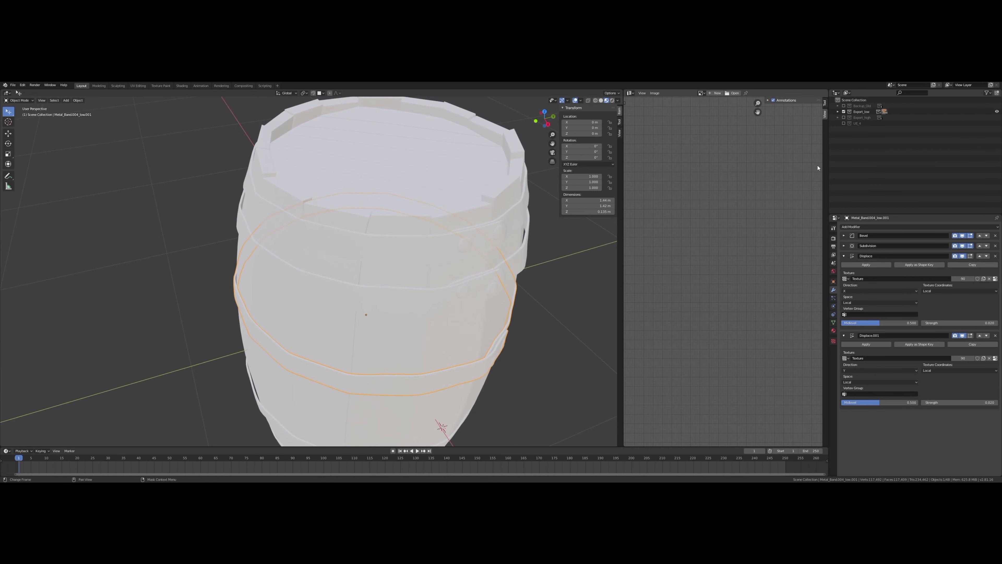
Step: Select the Metal_Band objects under Export_low and turn their Displace modifiers off, then back on
click(838, 112)
click(878, 134)
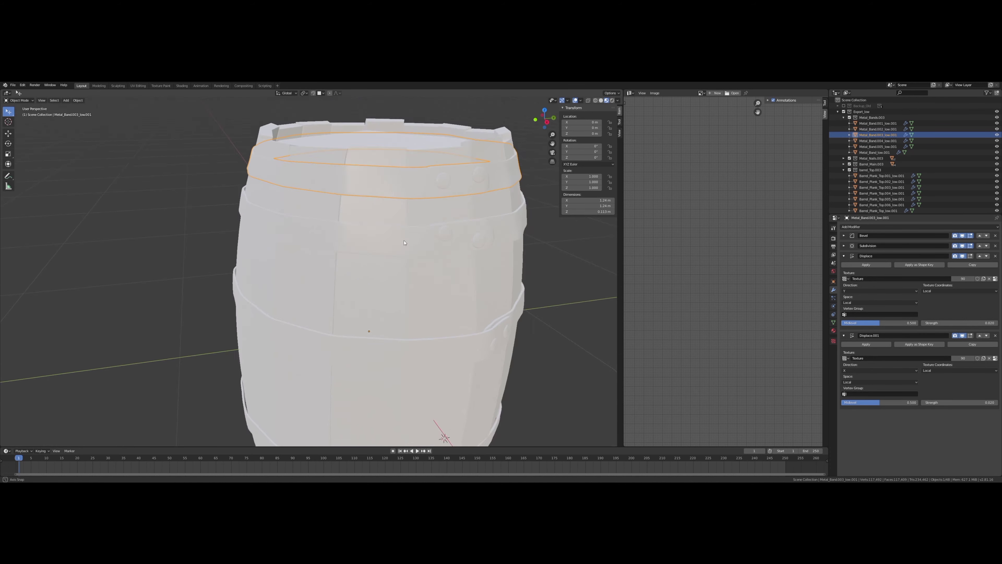
click(878, 123)
shift+click(874, 152)
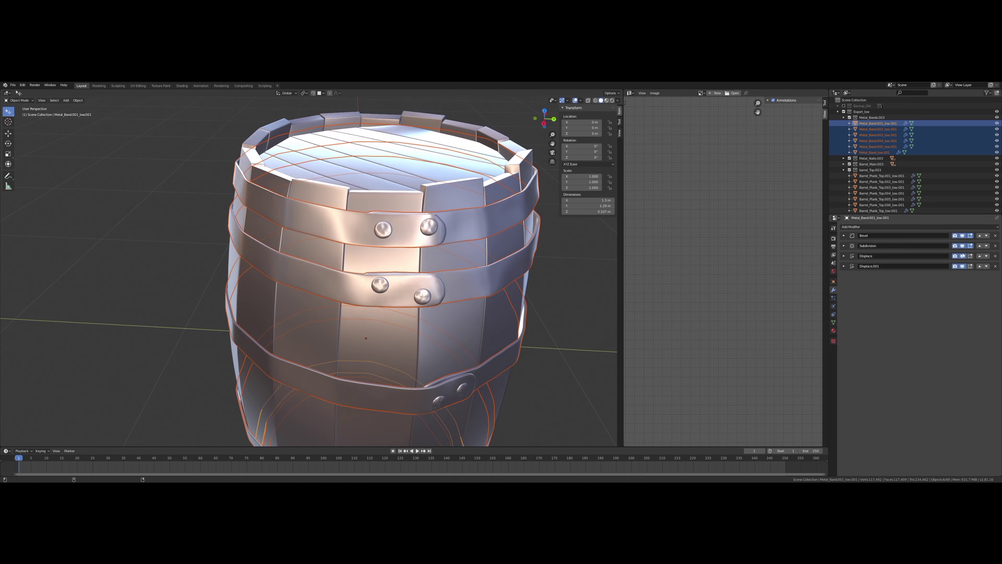
click(962, 255)
drag(963, 256, 963, 266)
Step: Move the metal bands -0.0697 m along Z
middle_drag(308, 229, 329, 225)
mouse_move(346, 267)
middle_down()
mouse_move(421, 254)
mouse_move(474, 205)
middle_up()
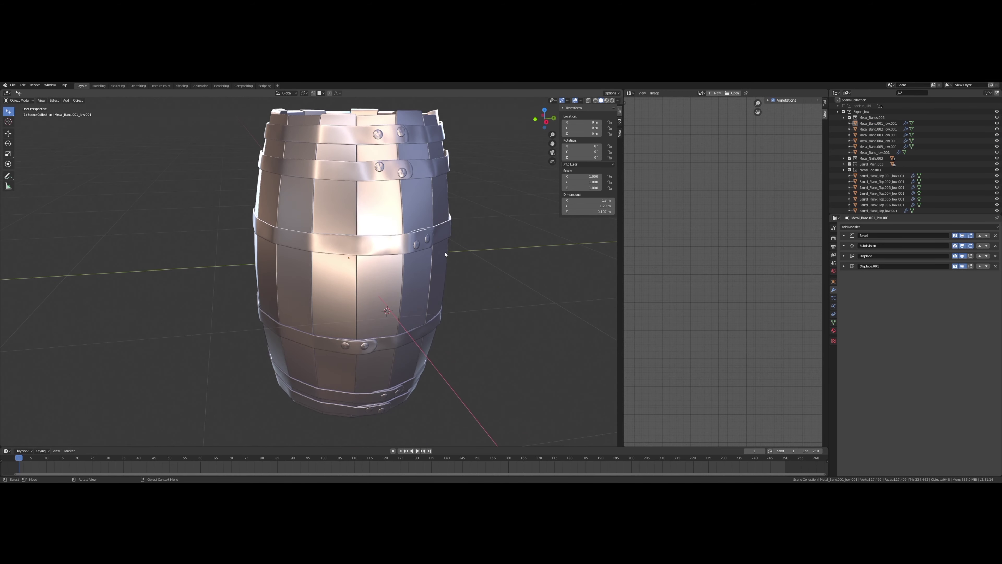
key(g)
key(z)
click(480, 202)
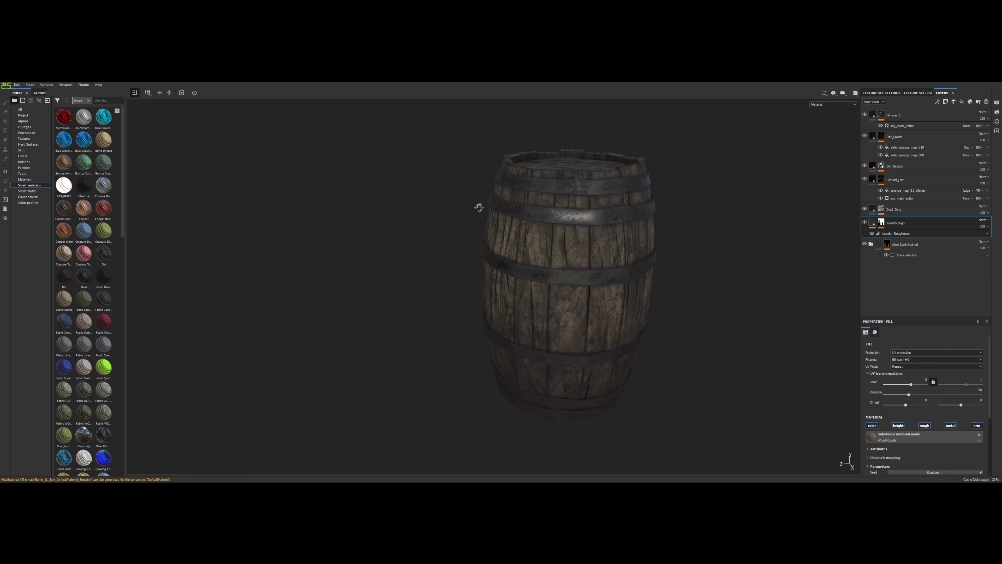
Step: Frame the barrel, then launch File > Export Textures for the Unreal Engine 4 (Packed) preset
alt+middle_drag(479, 207, 406, 213)
scroll(482, 326, up, 5)
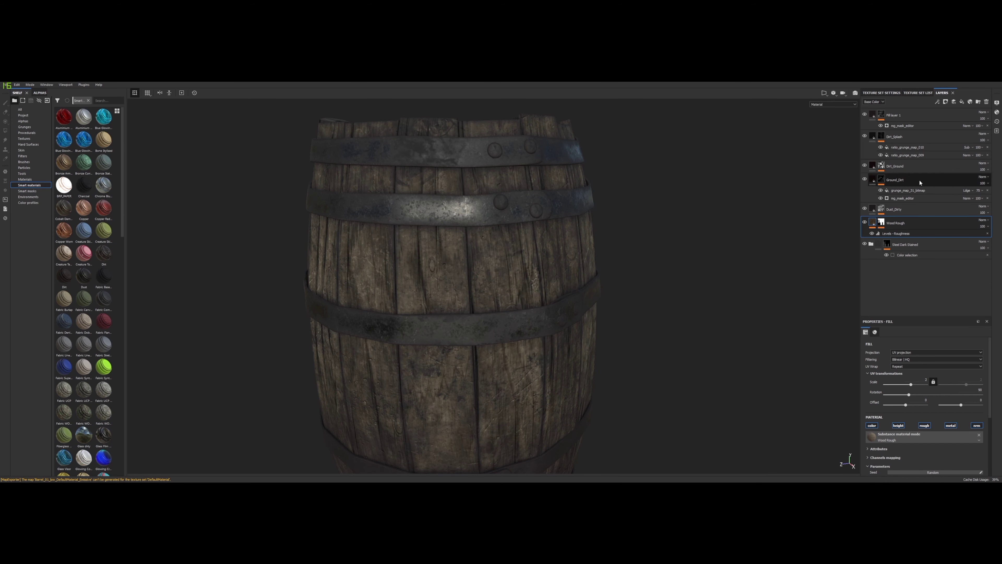
scroll(477, 331, up, 1)
scroll(477, 331, down, 1)
alt+middle_drag(476, 330, 521, 295)
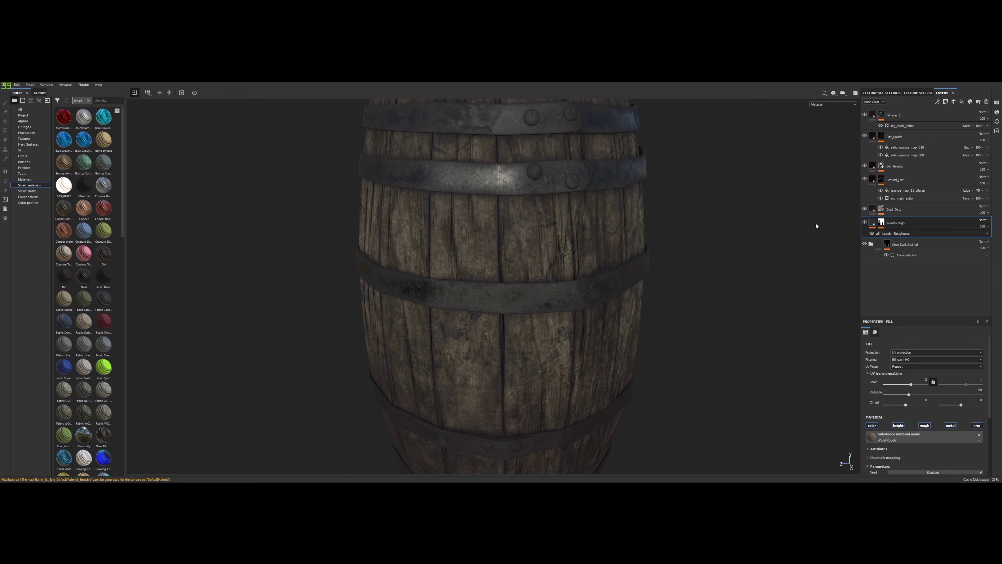
scroll(565, 246, down, 3)
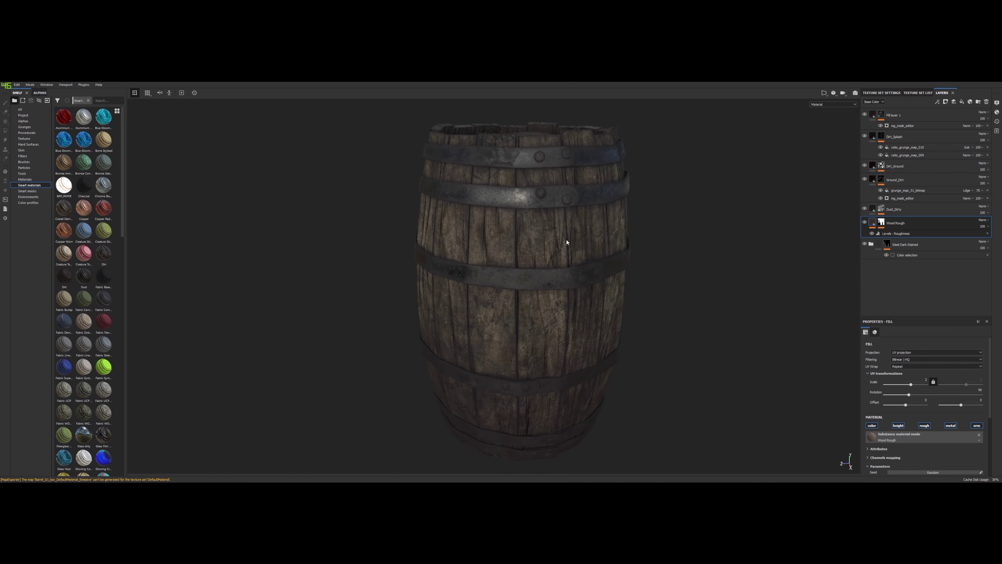
click(6, 84)
click(20, 187)
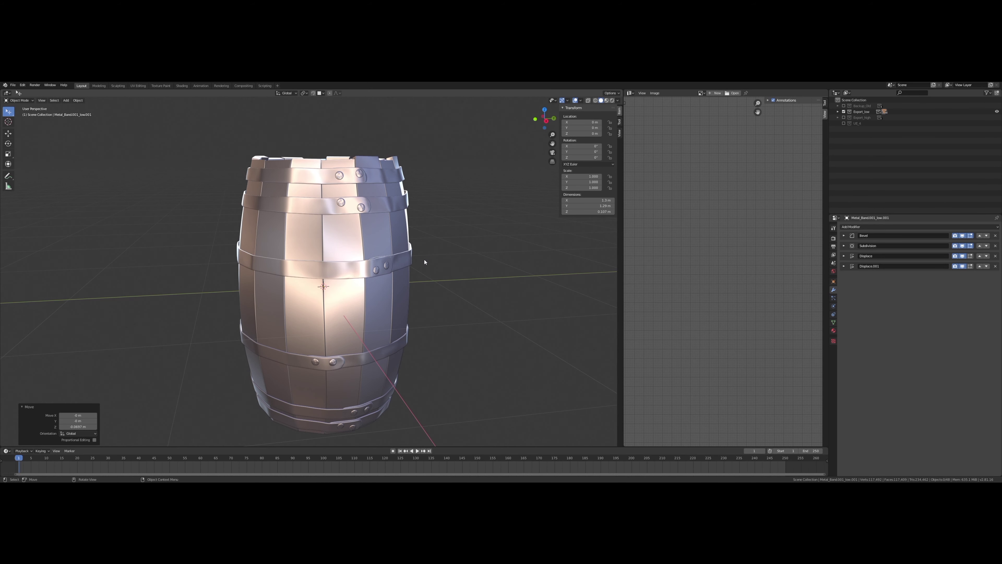
Step: Select all the barrel's top planks in the Outliner while viewing the barrel top
middle_drag(424, 262, 389, 242)
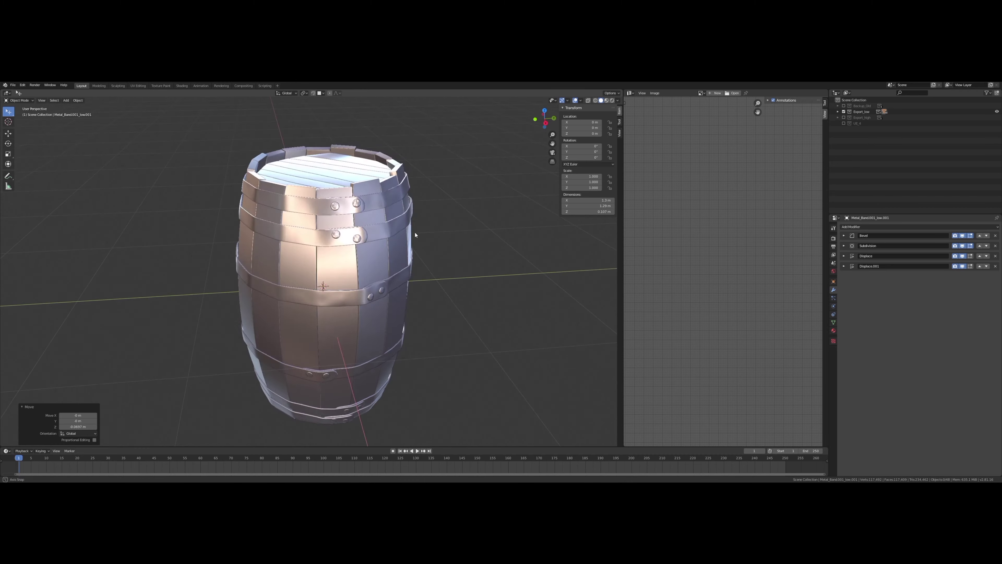
mouse_move(402, 217)
middle_down()
mouse_move(394, 253)
mouse_move(370, 260)
middle_up()
click(328, 209)
shift+click(837, 113)
scroll(355, 257, up, 3)
click(881, 129)
shift+click(879, 164)
scroll(371, 260, down, 5)
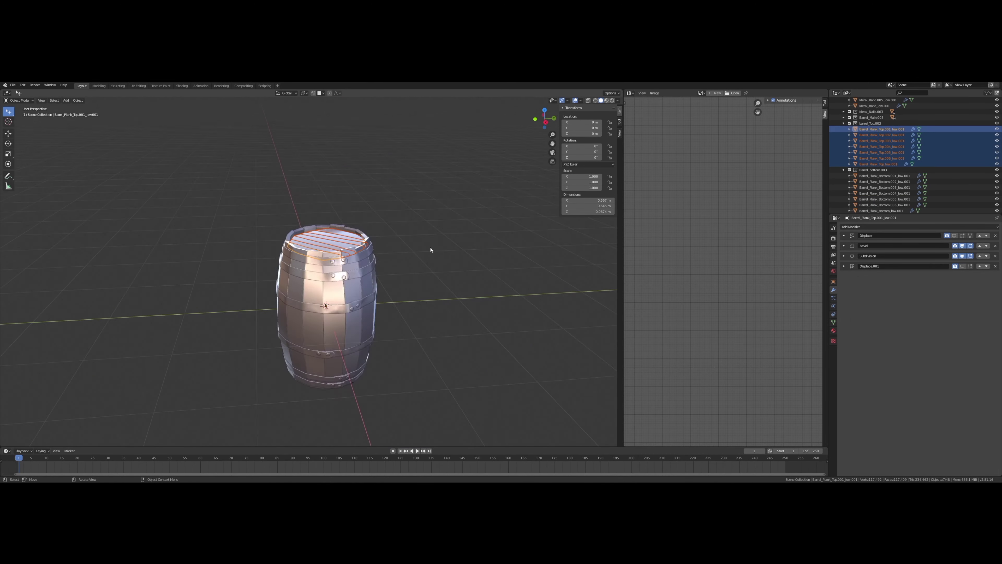
middle_drag(432, 249, 453, 206)
click(838, 112)
Step: Duplicate the Export_low collection and hide Barrel_LODs, its LODs and Unreal_PP
right_click(856, 115)
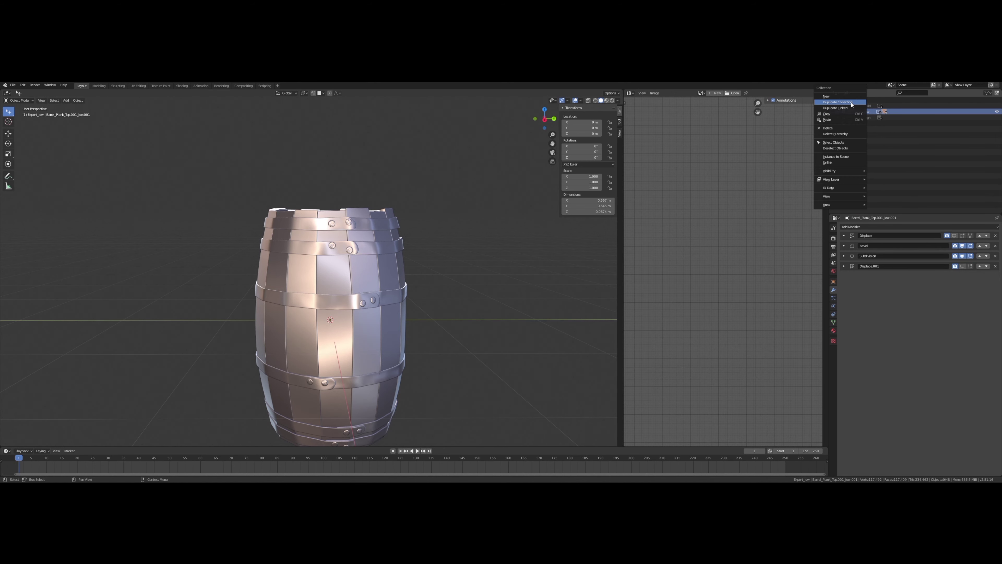
click(857, 121)
right_click(857, 121)
click(857, 121)
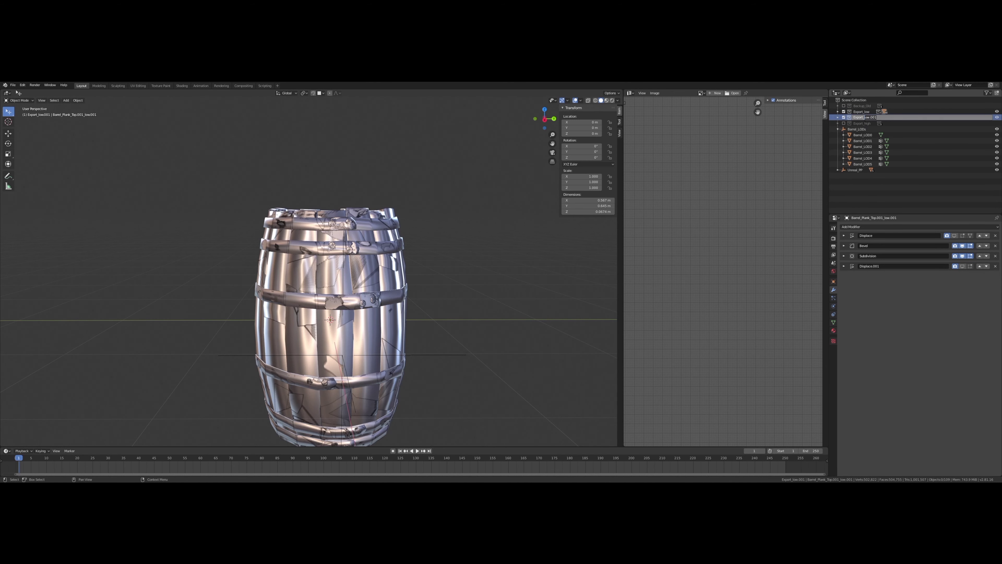
click(856, 129)
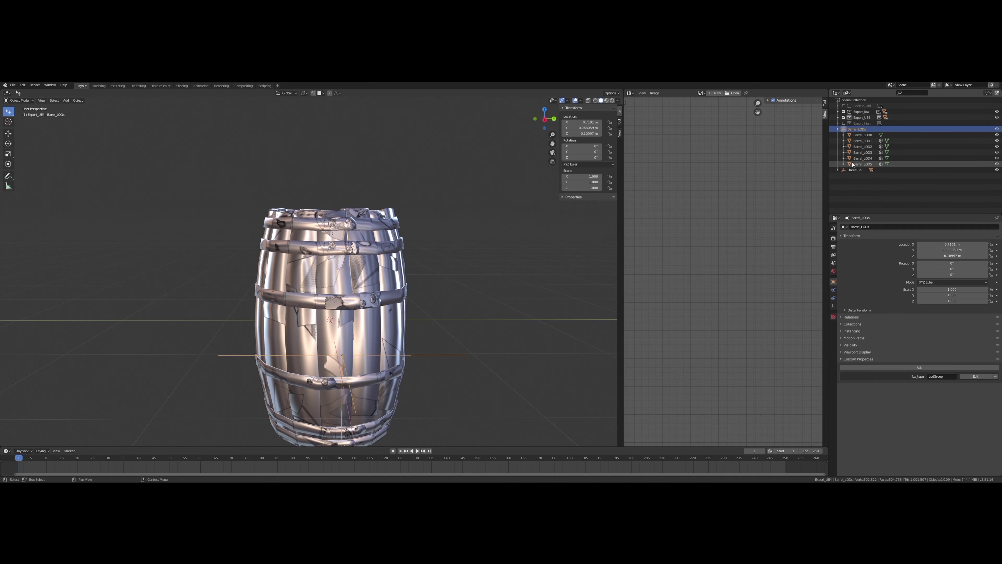
shift+click(855, 170)
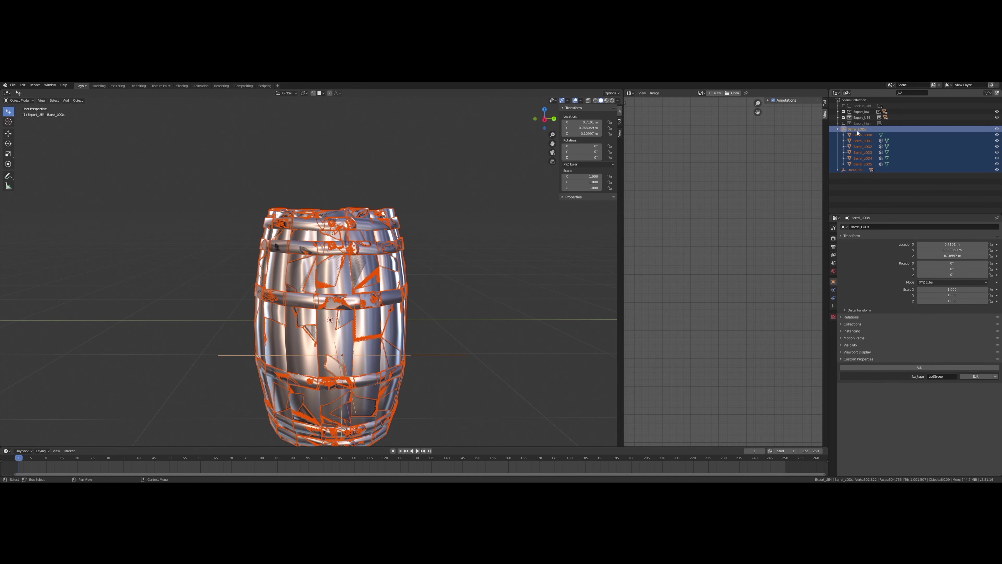
drag(997, 130, 997, 169)
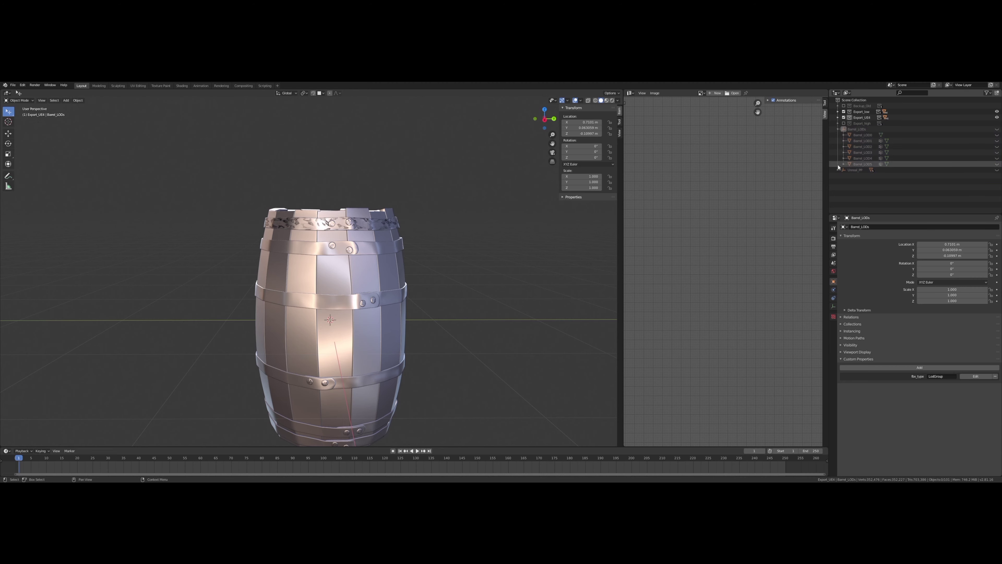
click(343, 223)
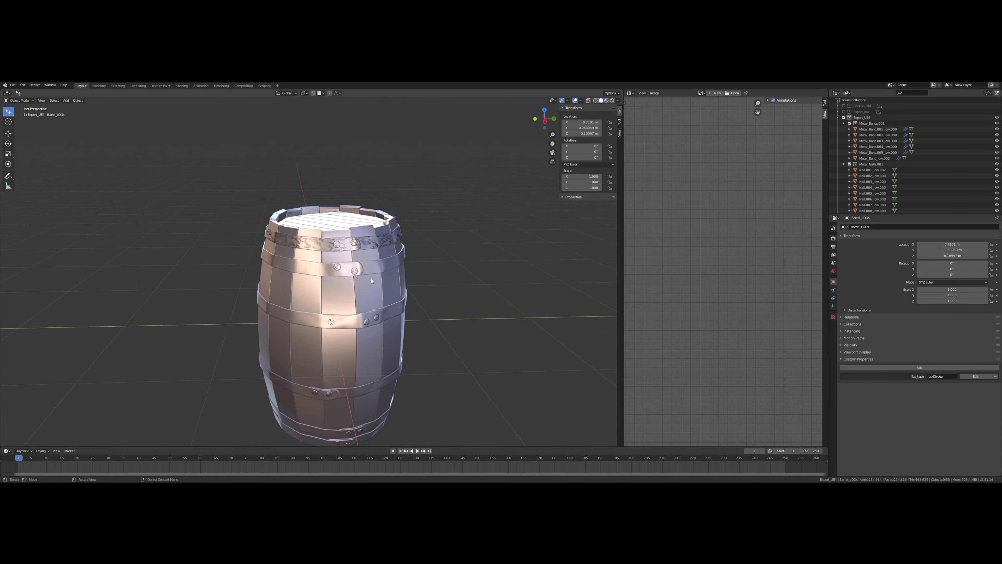
Step: Try moving a metal band, then undo the move and bring the hidden bands back
scroll(400, 223, up, 3)
key(g)
key(Escape)
key(ctrl+z)
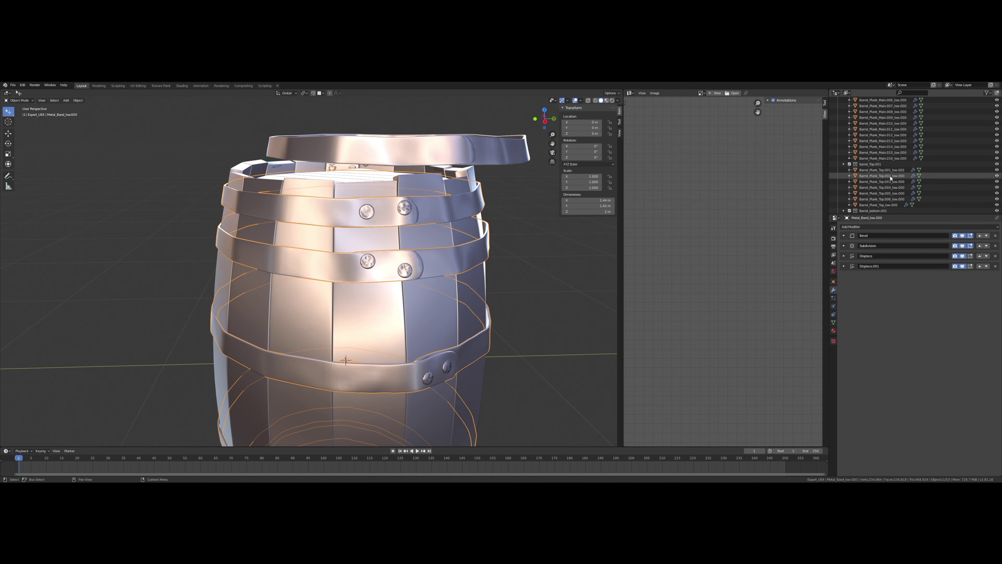
click(839, 208)
key(h)
scroll(868, 165, up, 10)
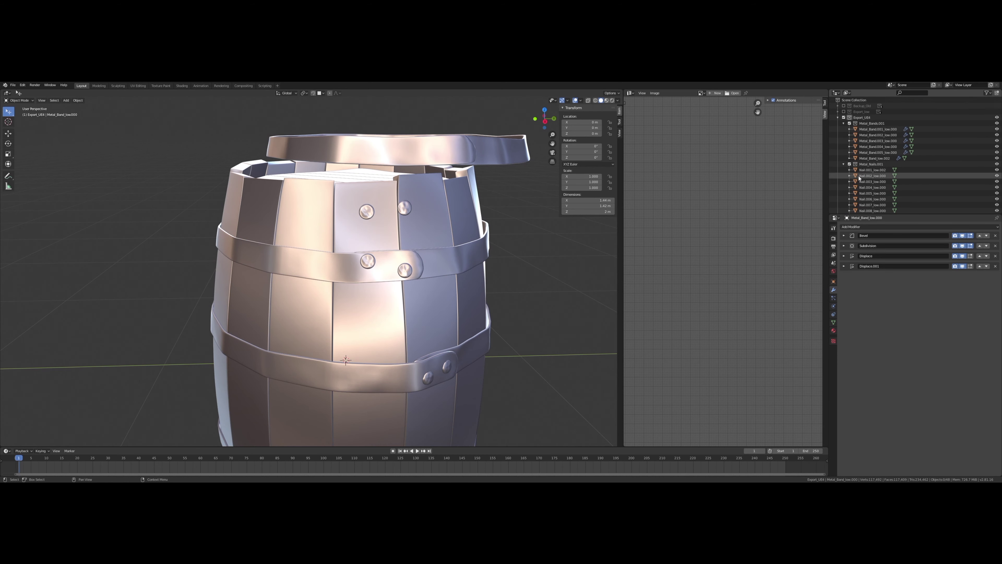
key(ctrl+z)
key(ctrl+z)
key(ctrl+z)
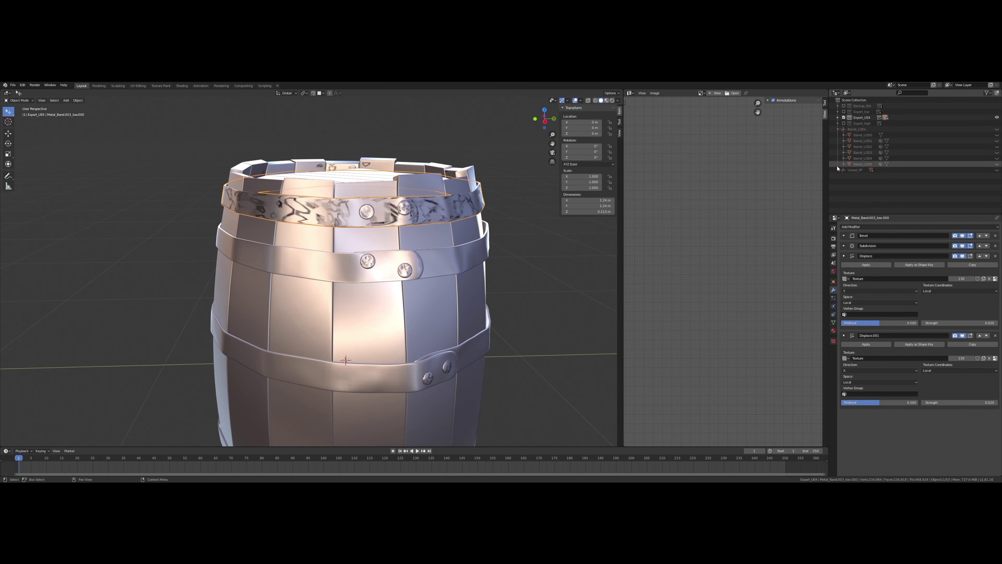
drag(997, 189, 997, 199)
key(ctrl+z)
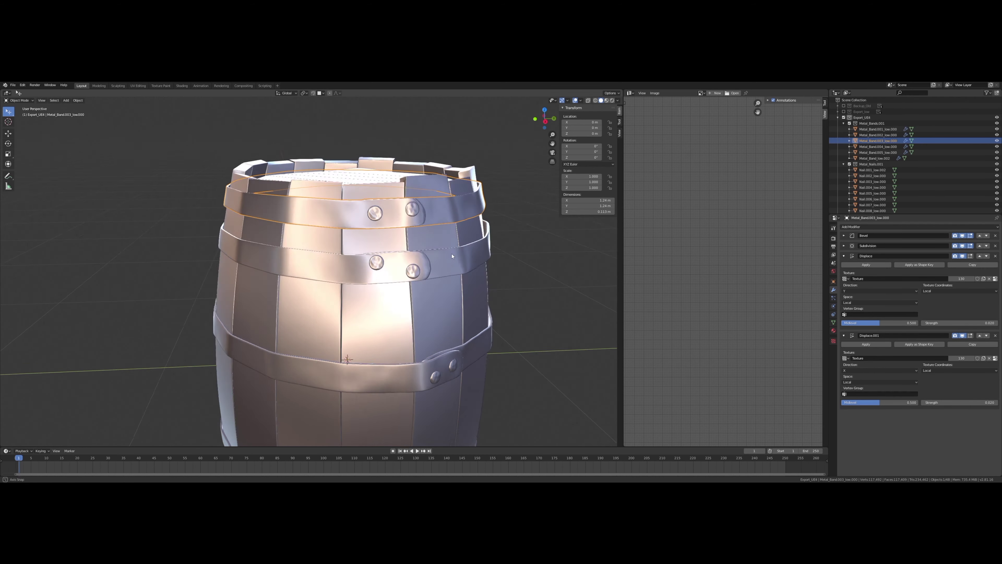
key(ctrl+z)
shift+middle_drag(497, 287, 481, 257)
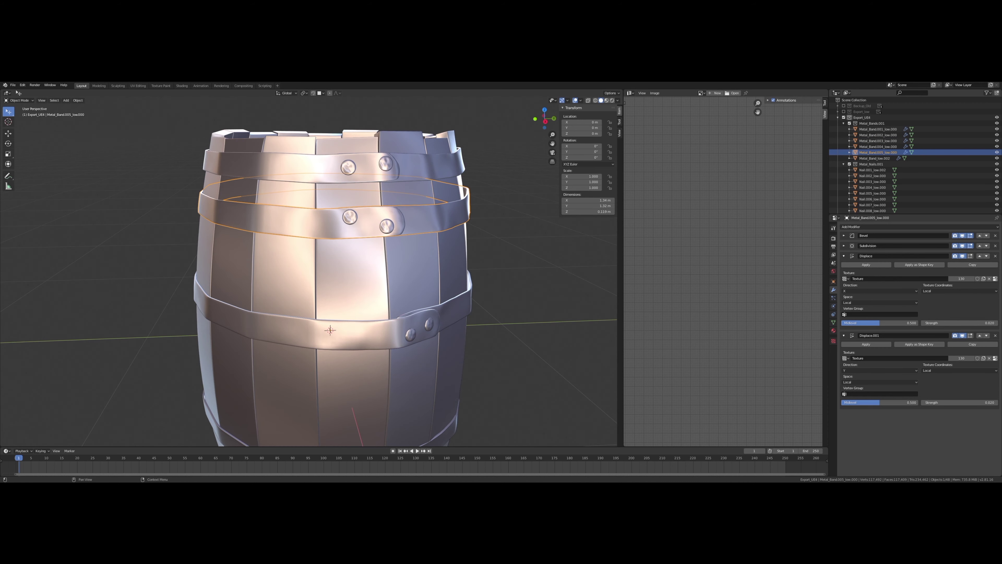
Step: Select the metal bands and review their Bevel and Subdivision modifiers
click(843, 123)
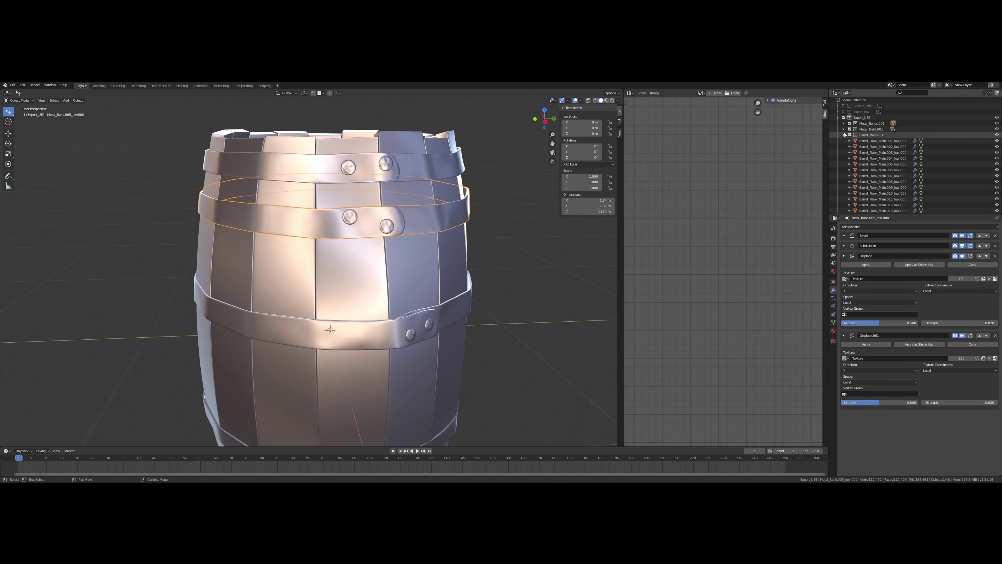
click(843, 147)
key(a)
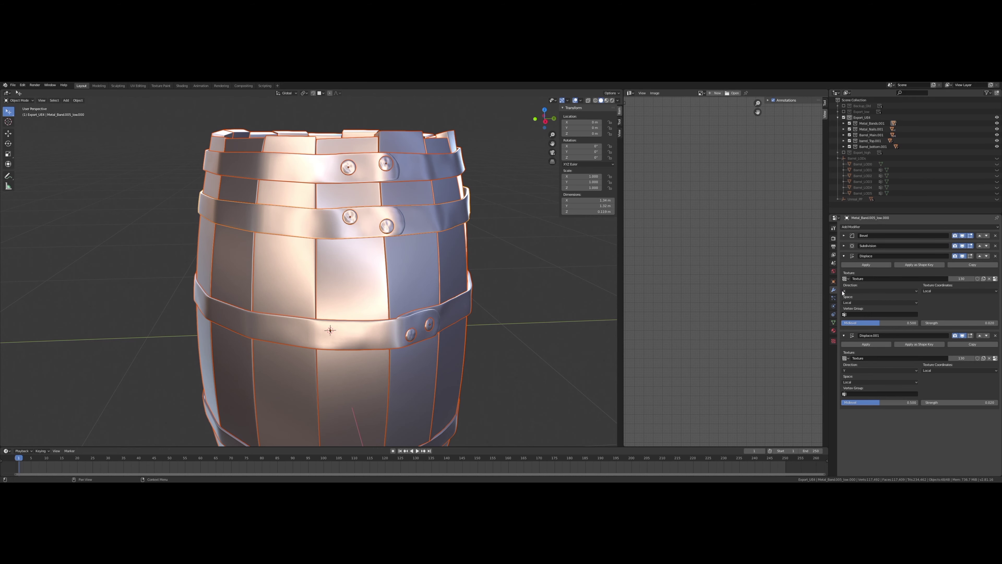
click(843, 124)
click(877, 130)
key(KP_Decimal)
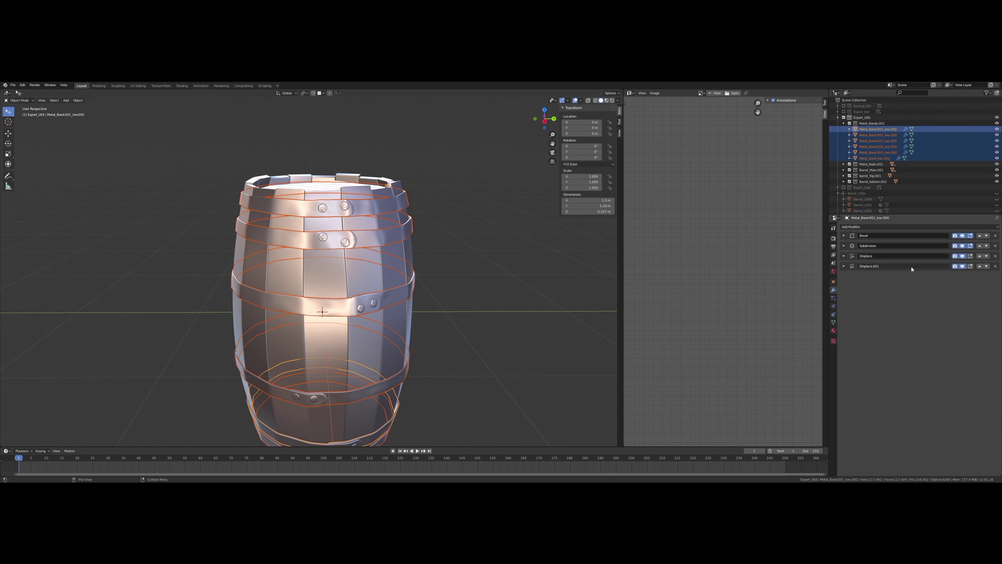
ctrl+click(844, 235)
click(844, 235)
click(857, 246)
click(846, 246)
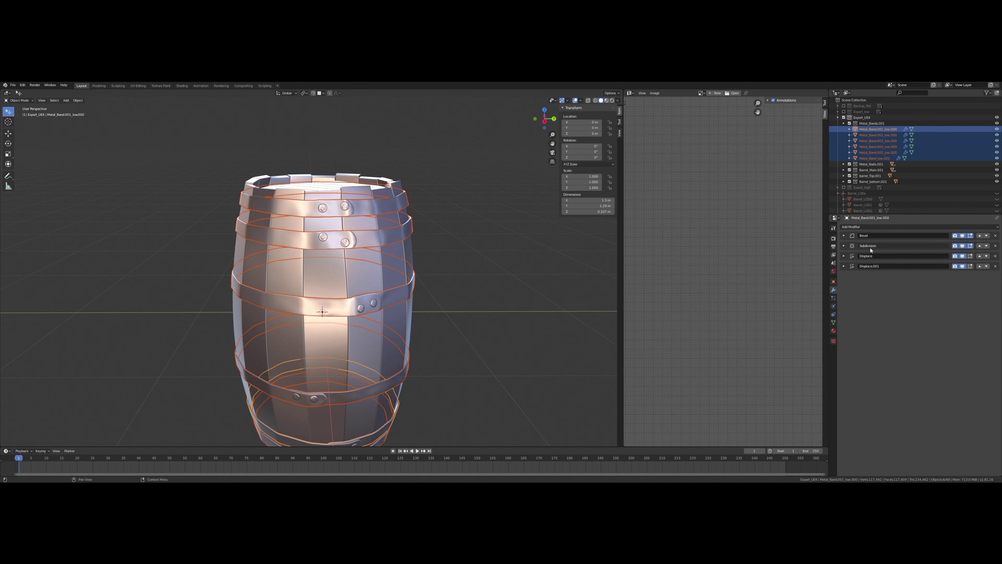
click(844, 245)
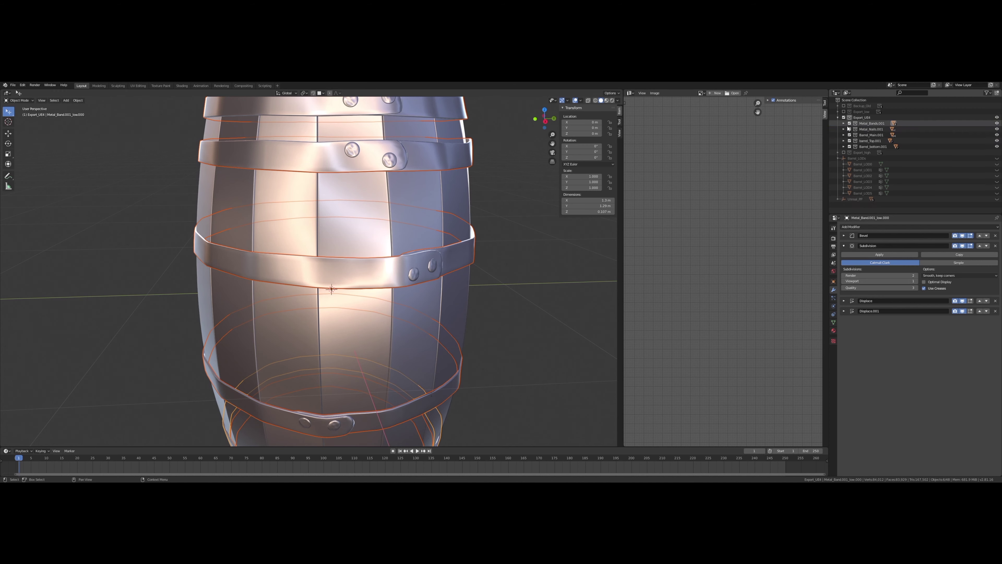
Step: Select the main plank objects and review their Displace, Displace.001 and Subdivision modifiers
click(870, 204)
scroll(908, 158, down, 3)
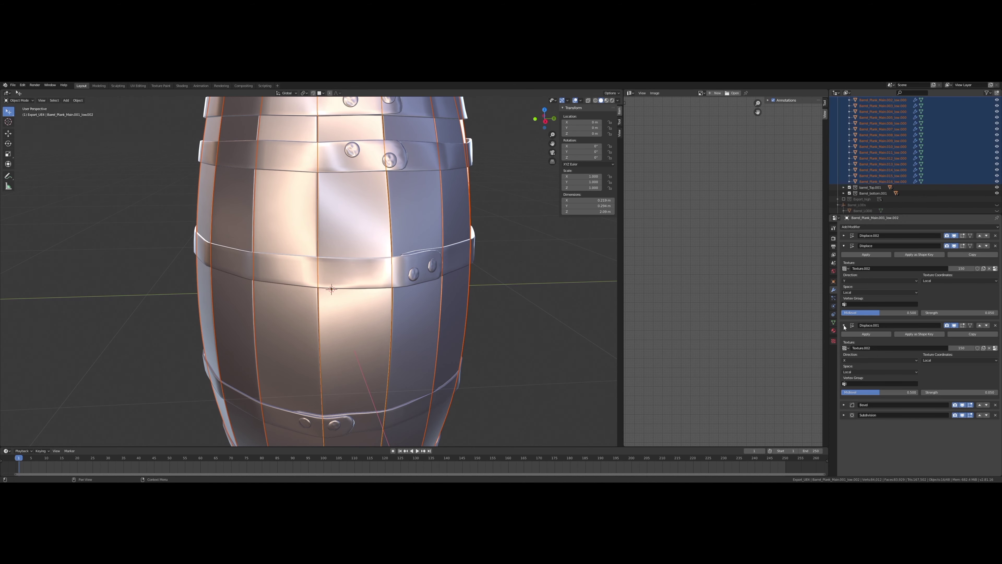
click(844, 245)
click(844, 256)
click(844, 276)
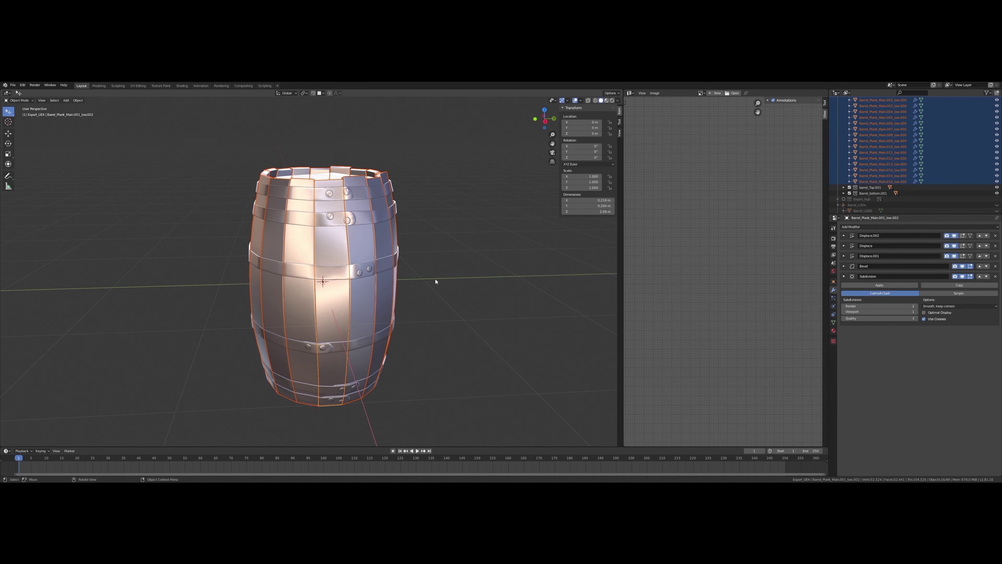
scroll(844, 137, up, 5)
click(844, 135)
Step: Select the seven top planks and the seven bottom planks to check their modifiers
click(881, 147)
shift+click(878, 181)
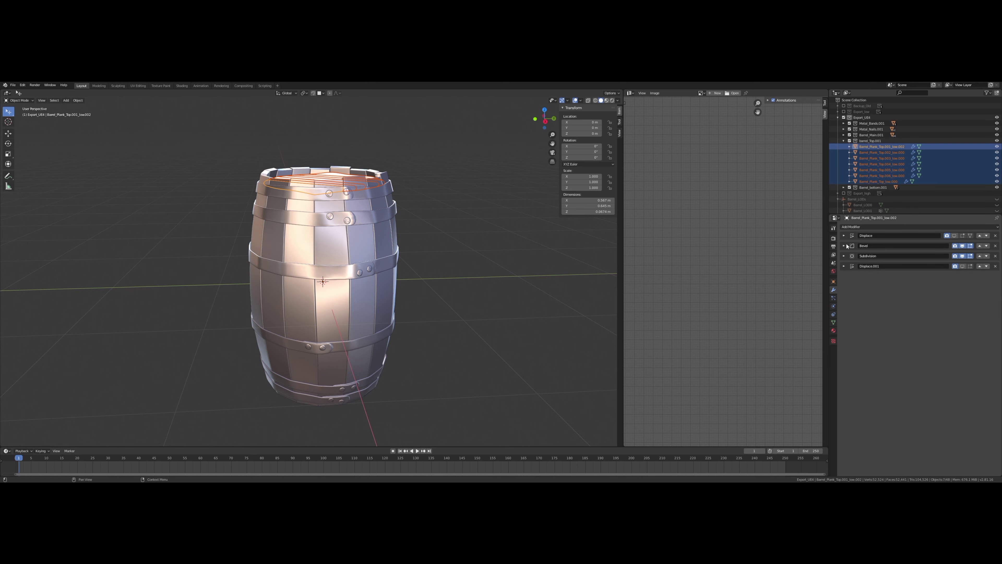
click(844, 141)
click(884, 152)
shift+click(881, 187)
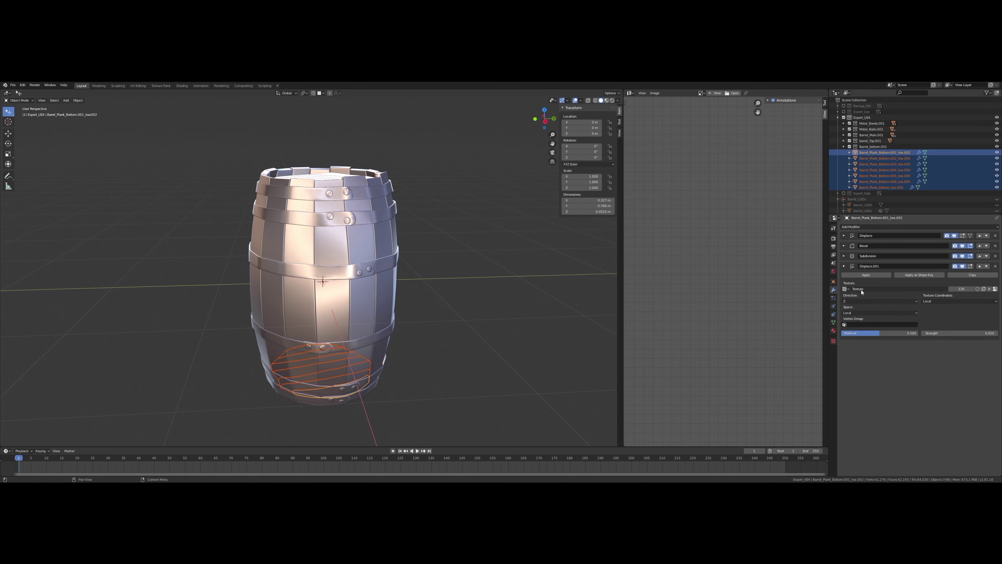
click(844, 256)
click(497, 253)
middle_drag(497, 253, 758, 253)
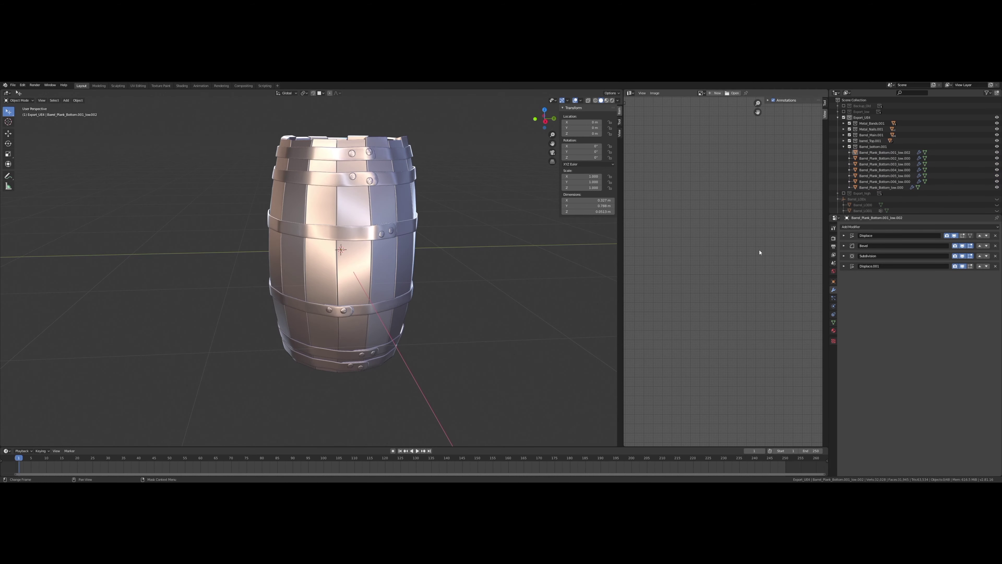
click(844, 147)
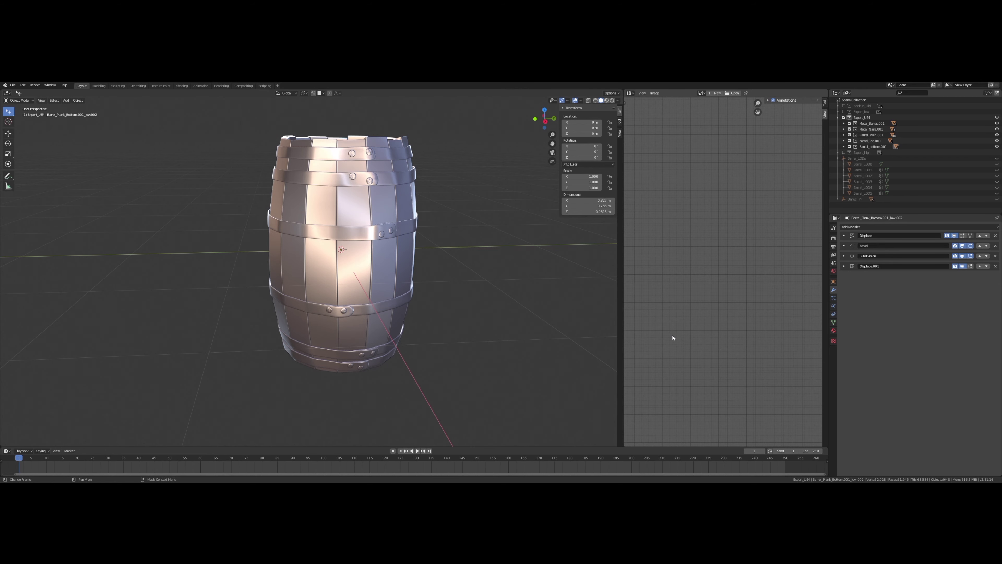
Step: Orbit to the barrel's top and select all 48 barrel objects
middle_drag(513, 253, 493, 276)
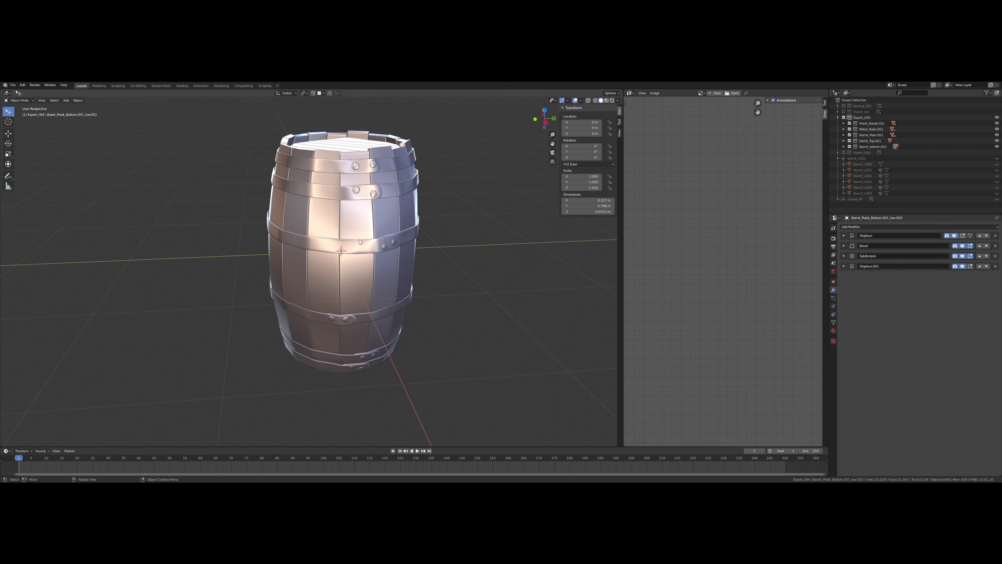
mouse_move(347, 249)
middle_down()
mouse_move(358, 265)
mouse_move(298, 294)
middle_up()
middle_drag(404, 267, 470, 273)
key(a)
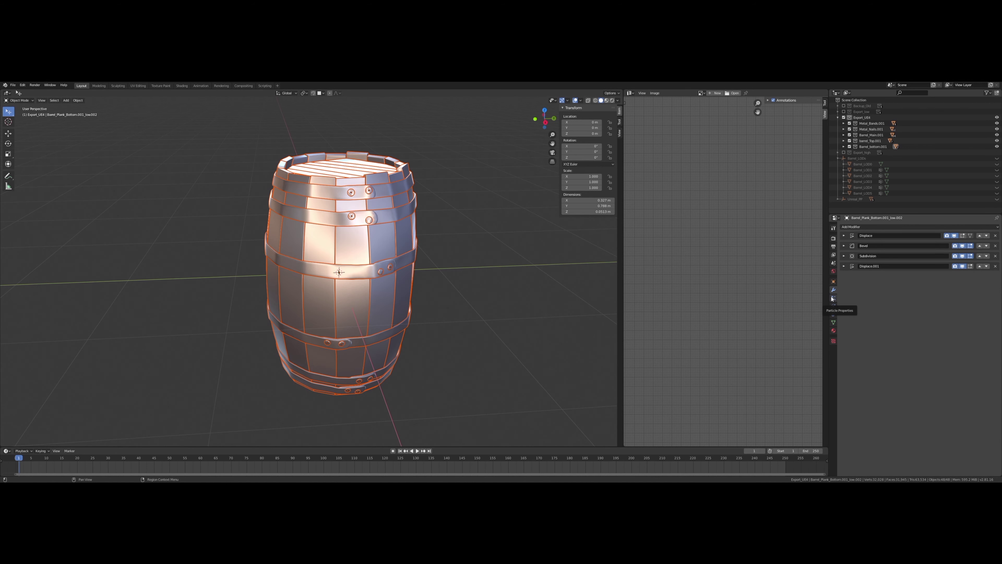
Step: Export the selected barrel to FBX as Barrel_01_LOD0.fbx
click(13, 85)
mouse_move(22, 170)
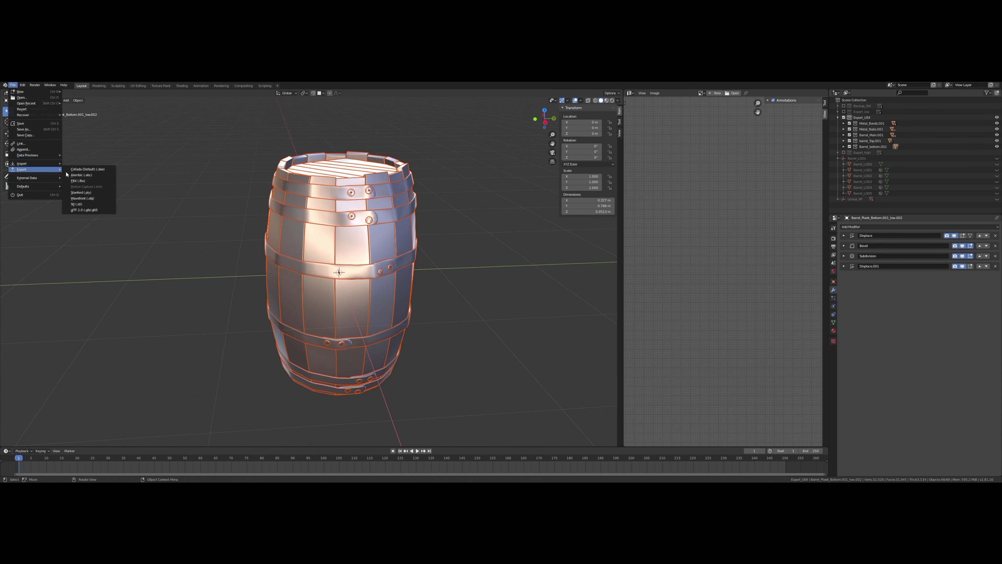
click(86, 182)
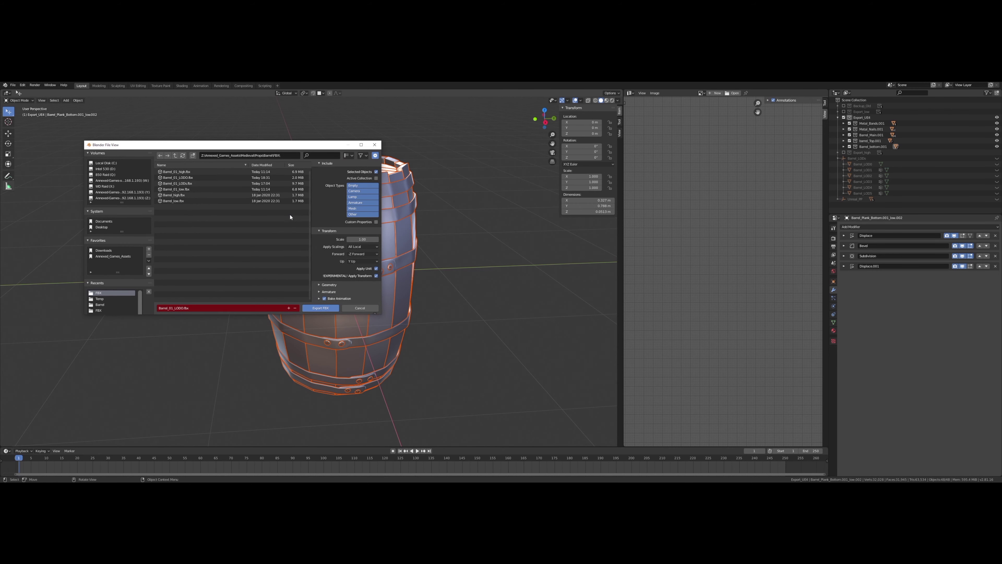
click(321, 309)
Step: Import Barrel_01_LOD0.fbx into the Barrel content folder with Import All
click(607, 478)
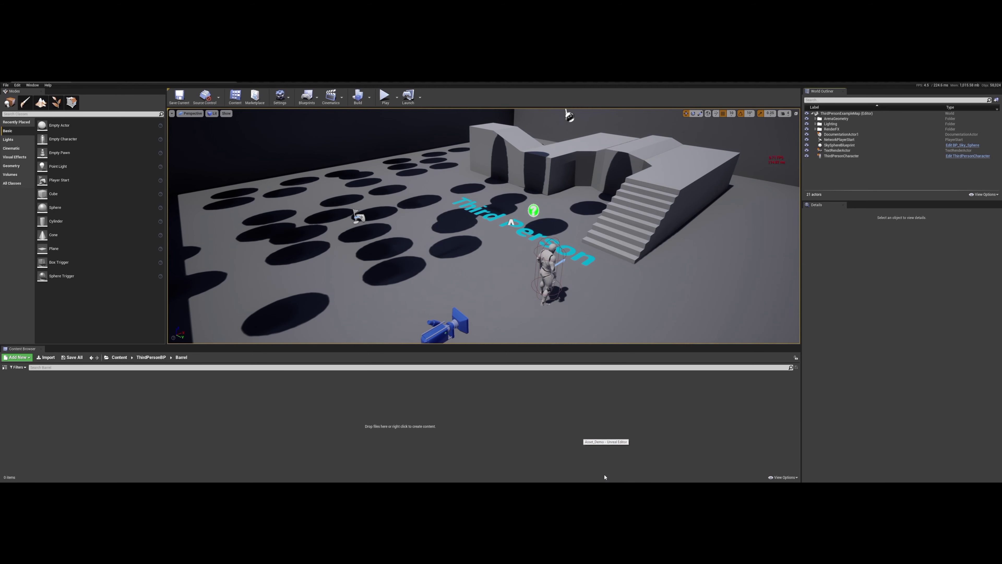
key(alt+Tab)
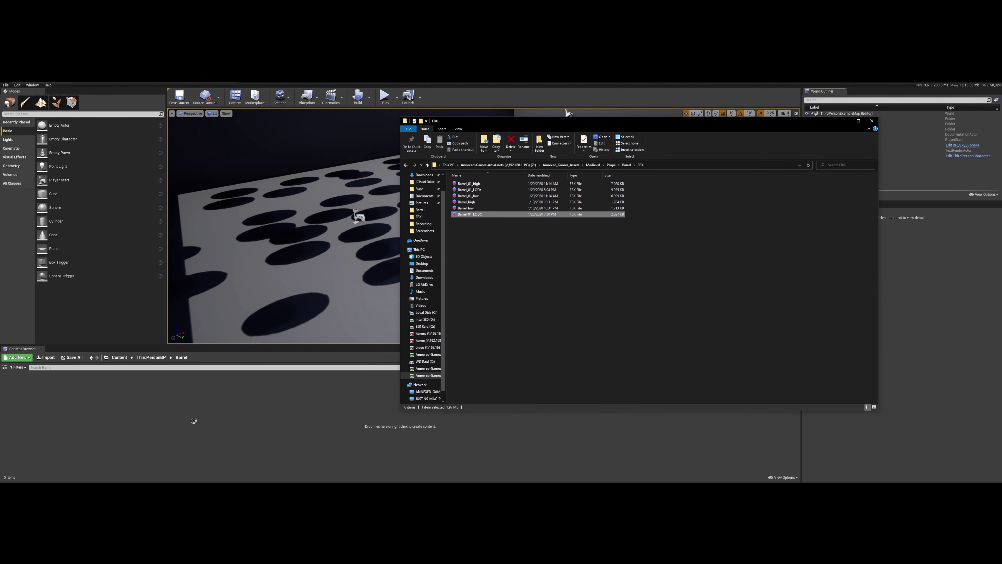
drag(142, 357, 143, 358)
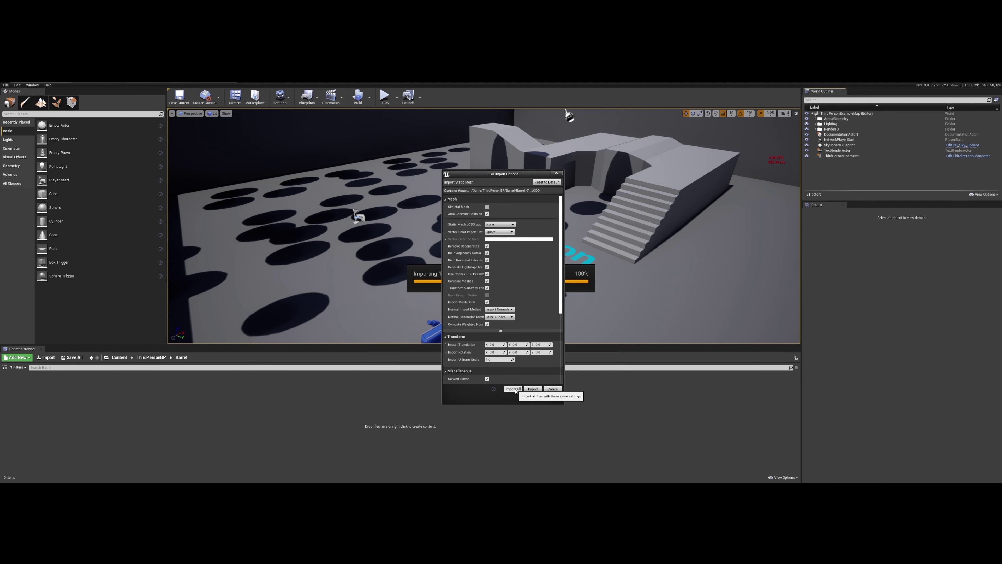
click(515, 389)
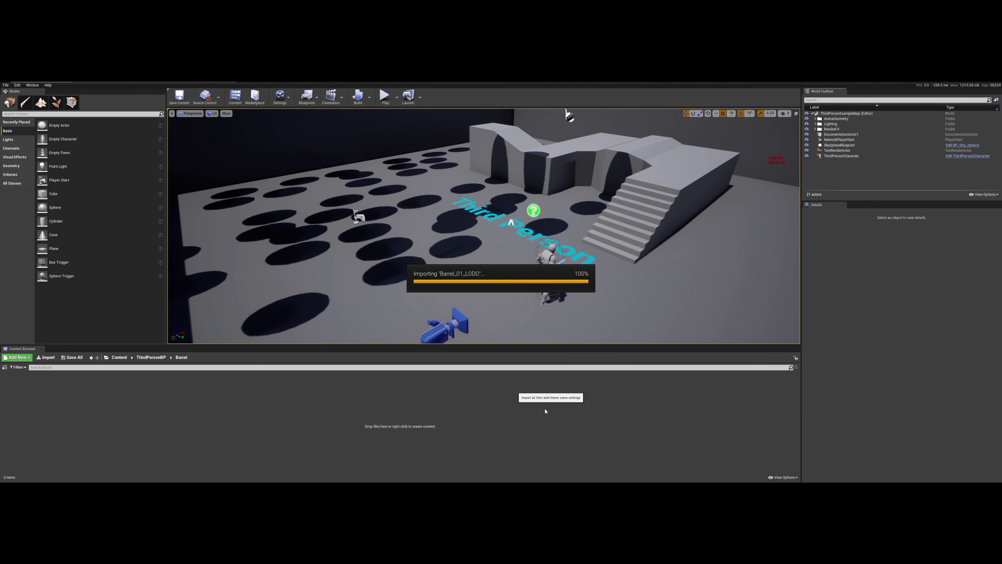
Step: Delete the imported barrel asset, re-import Barrel_01_LOD0.fbx, and close the Message Log
right_click(16, 385)
click(40, 418)
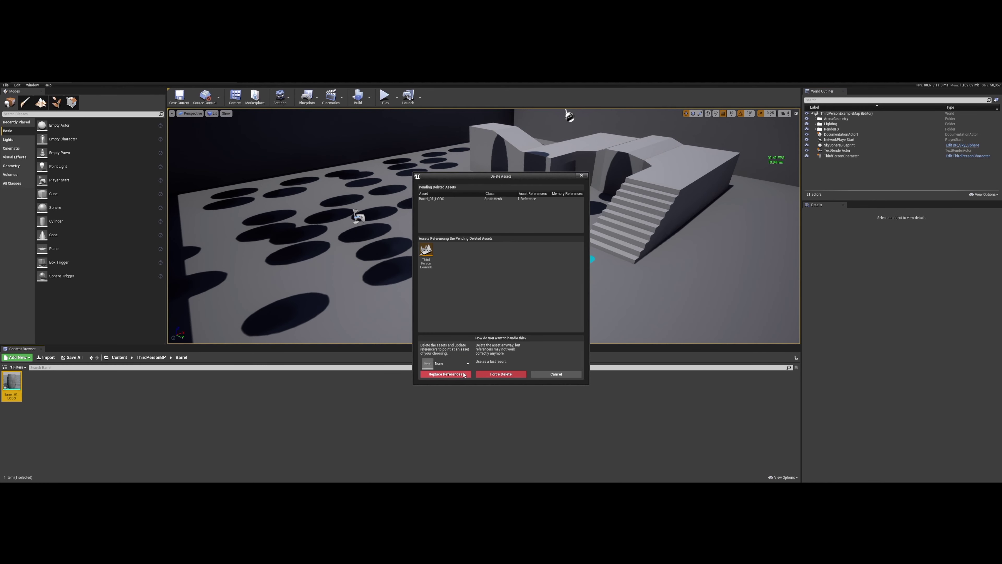
click(464, 373)
drag(481, 216, 206, 403)
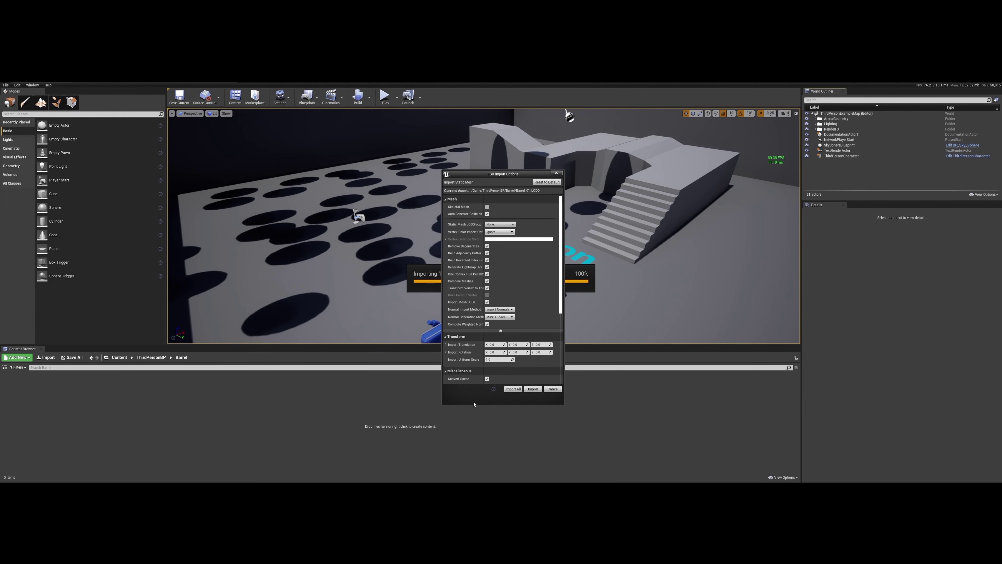
click(513, 389)
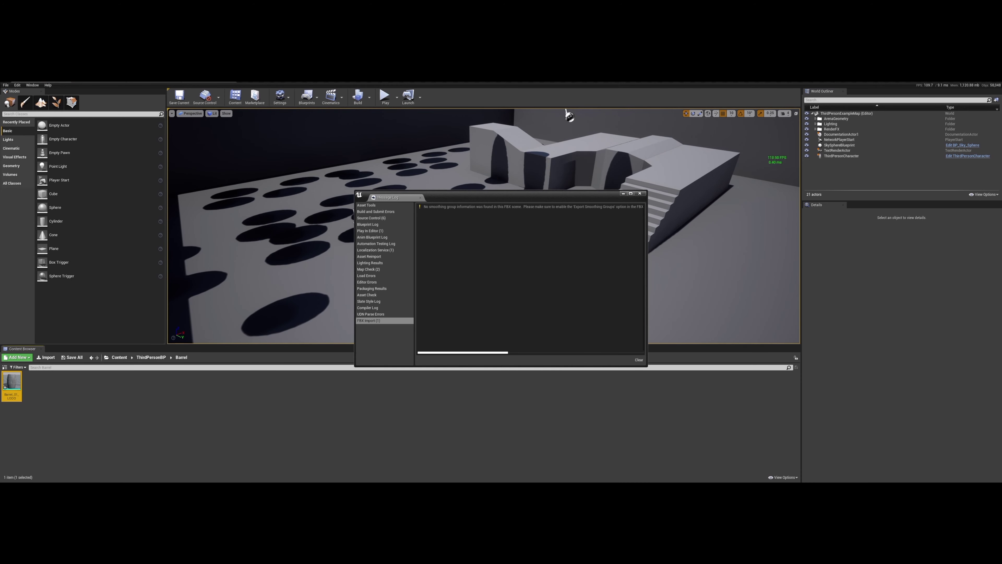
click(639, 193)
double_click(11, 382)
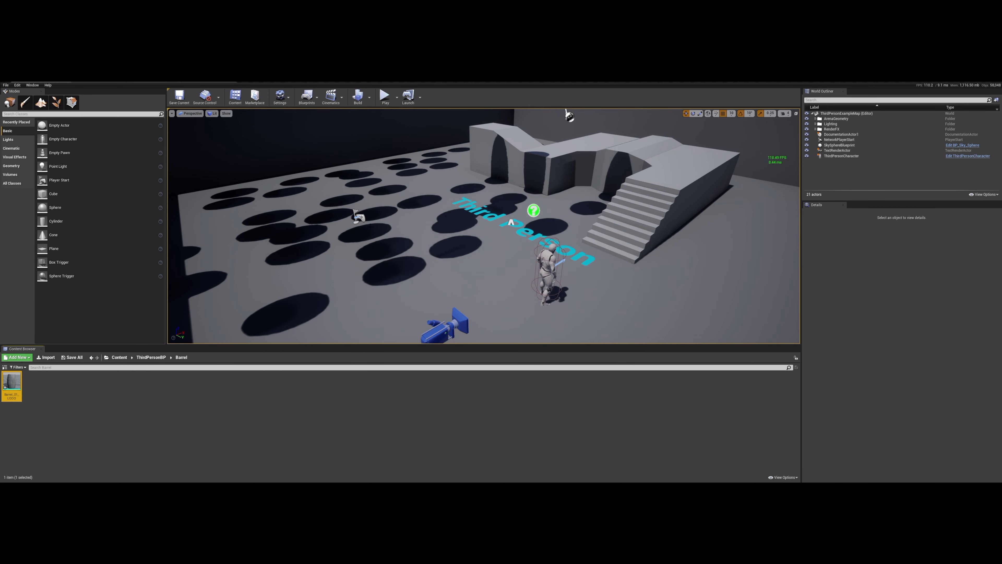
Step: Assign an LOD group to the barrel mesh in Details
drag(373, 154, 373, 139)
scroll(722, 260, down, 5)
scroll(722, 260, down, 5)
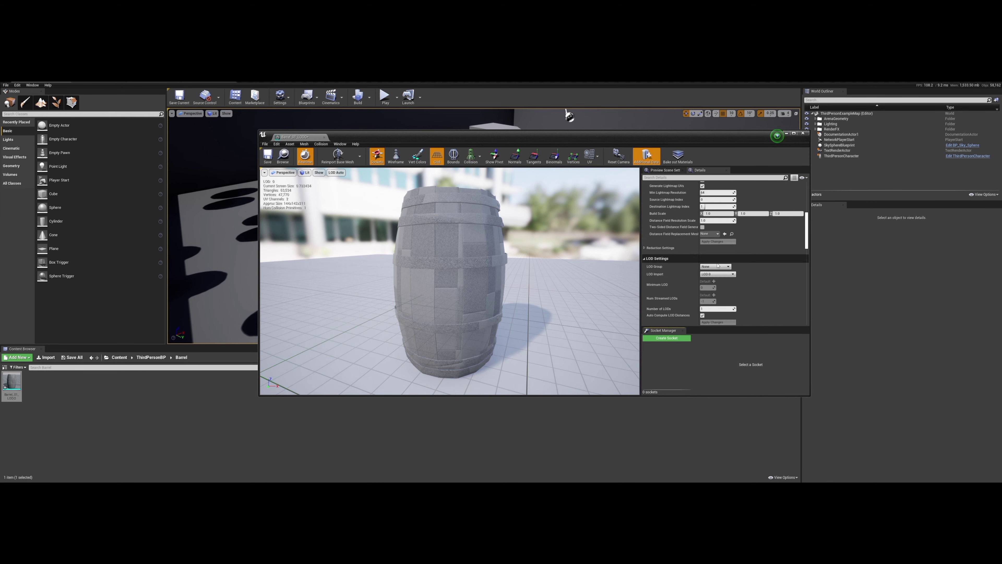
click(716, 266)
click(543, 296)
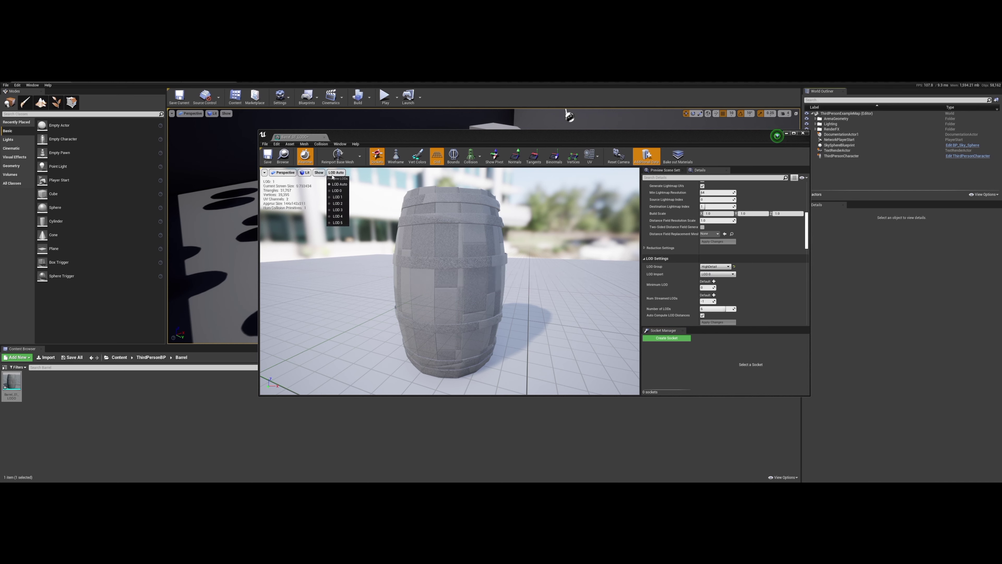
Step: Preview the barrel at LOD 0 through LOD 5, then return to automatic LOD
click(337, 190)
click(333, 173)
click(338, 201)
click(334, 173)
click(338, 210)
click(333, 172)
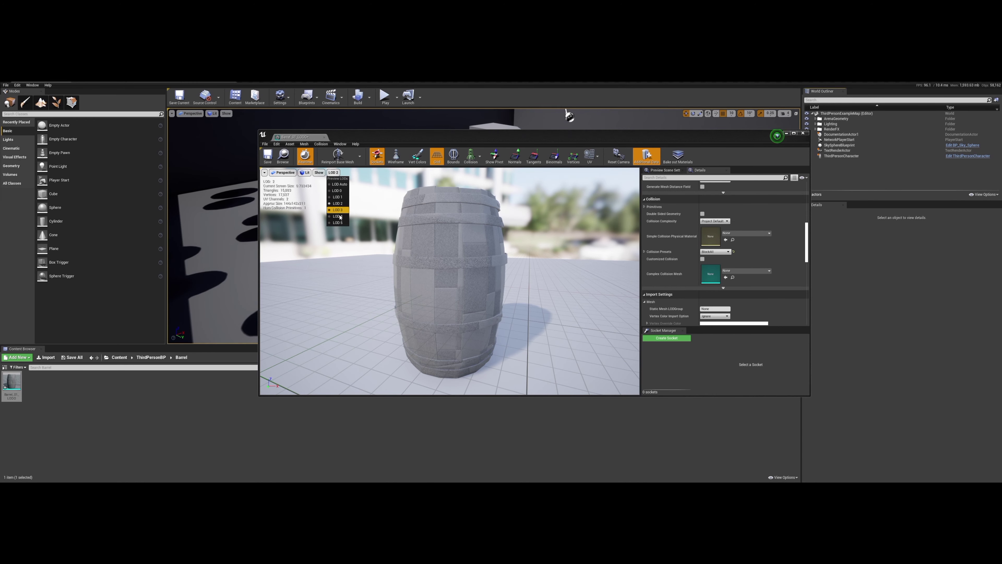
click(337, 216)
click(333, 173)
click(338, 223)
scroll(341, 237, up, 3)
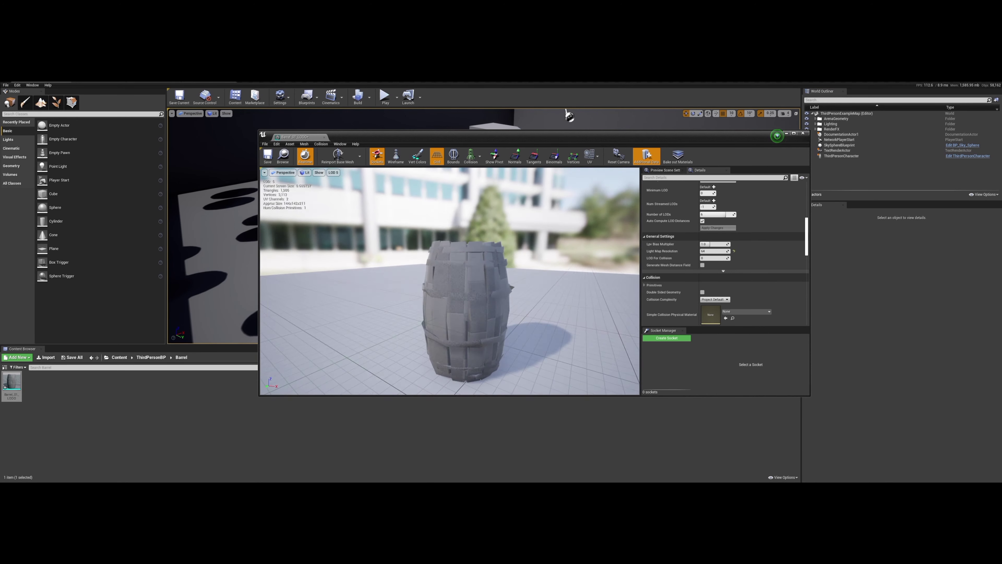
scroll(454, 258, down, 8)
scroll(454, 259, down, 3)
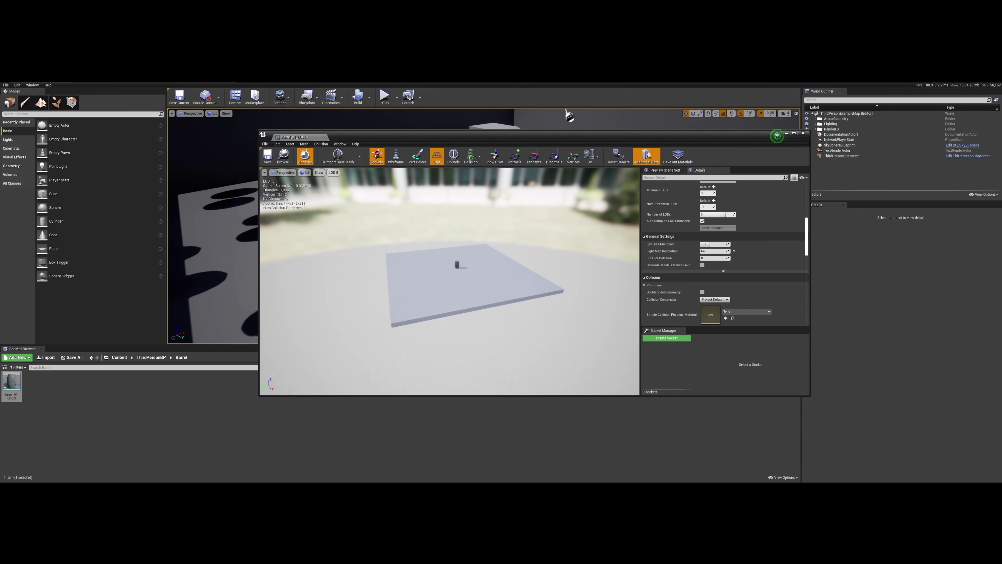
click(334, 173)
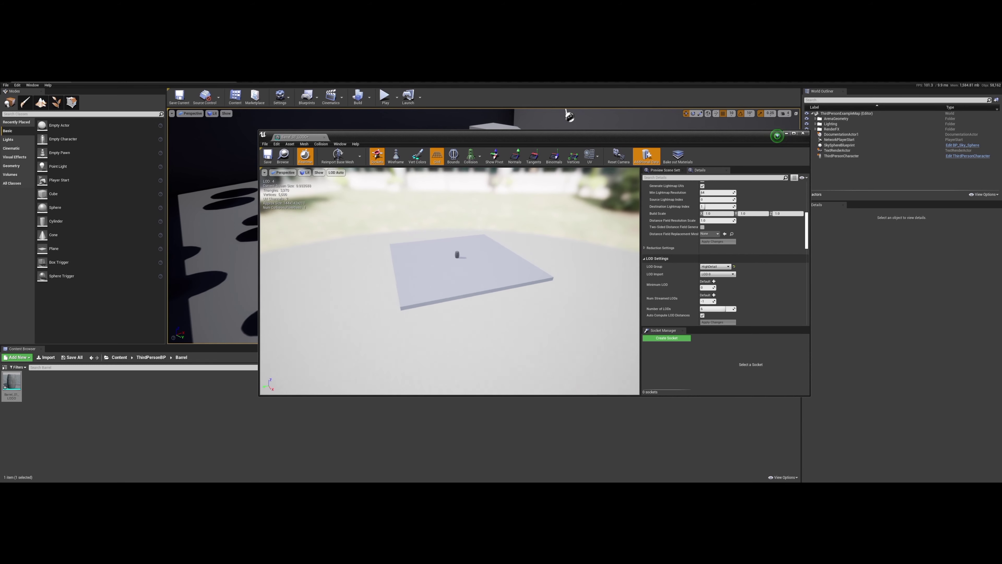
Step: Create a new Material asset in the Barrel content folder
scroll(454, 261, down, 3)
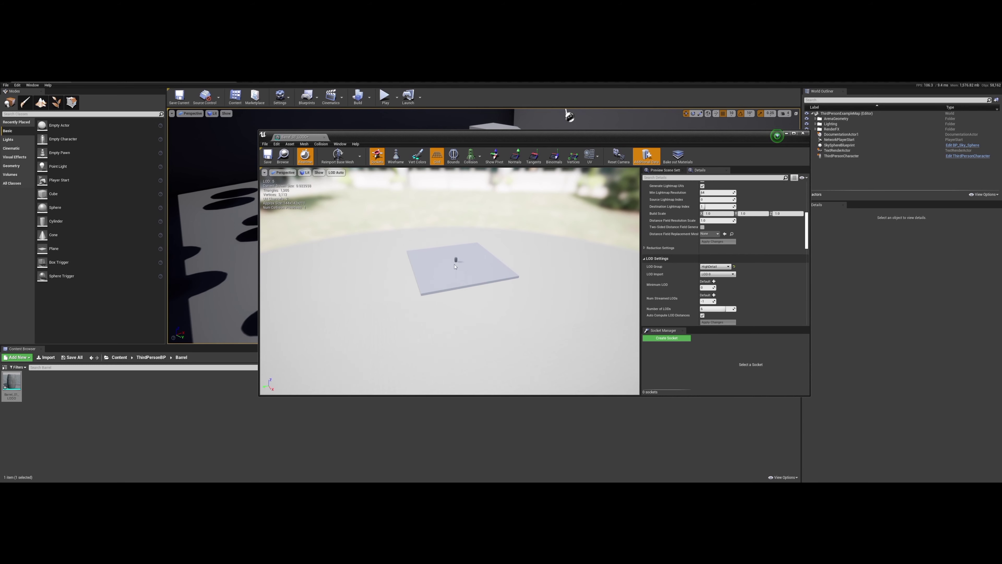
scroll(455, 265, up, 3)
scroll(454, 265, up, 4)
scroll(455, 265, up, 4)
scroll(455, 265, up, 2)
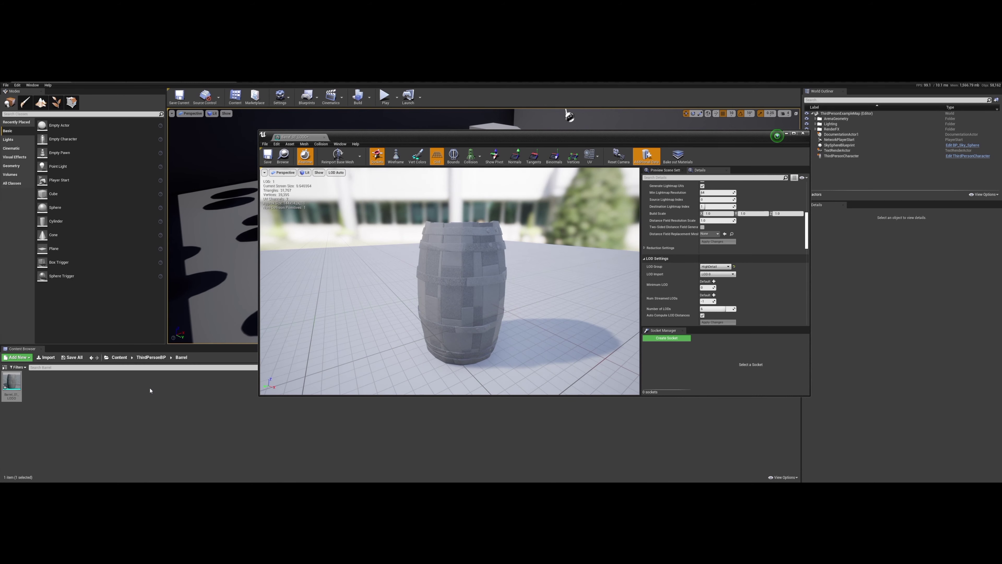
right_click(149, 391)
click(158, 290)
text(Barrel_mat)
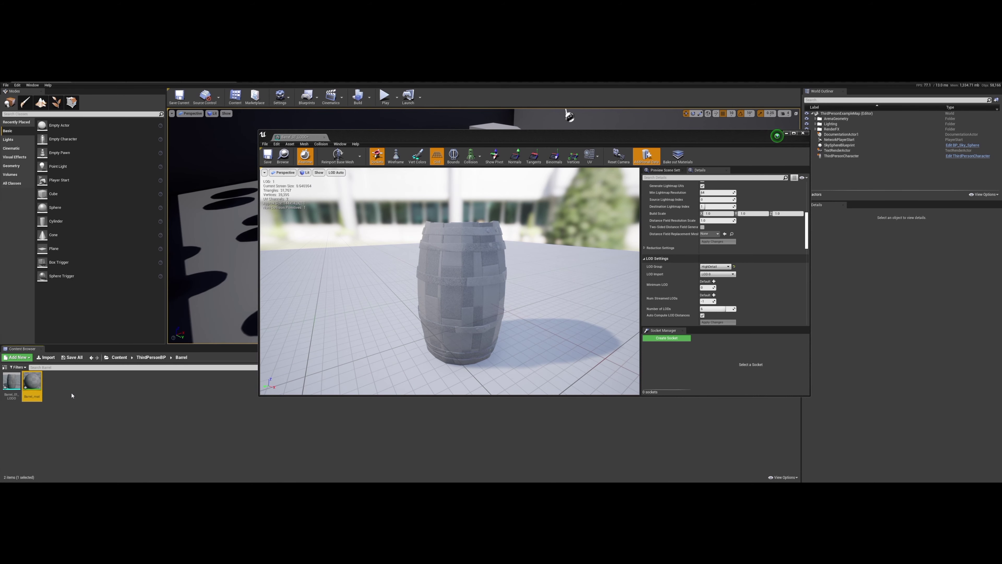
Step: Bring the three barrel textures into the Barrel folder and drop them into Barrel_mat's graph
double_click(505, 207)
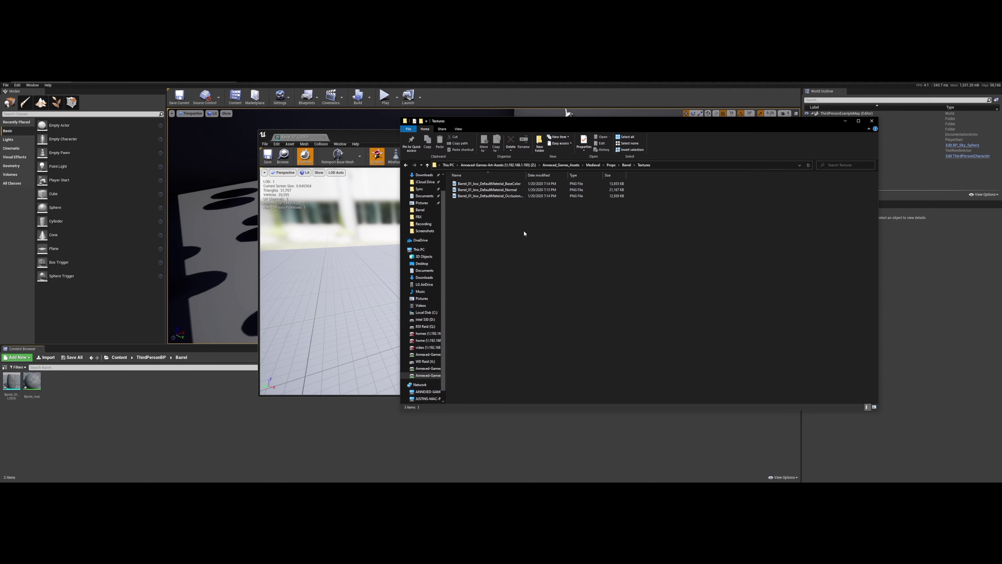
drag(528, 230, 474, 182)
drag(489, 190, 152, 398)
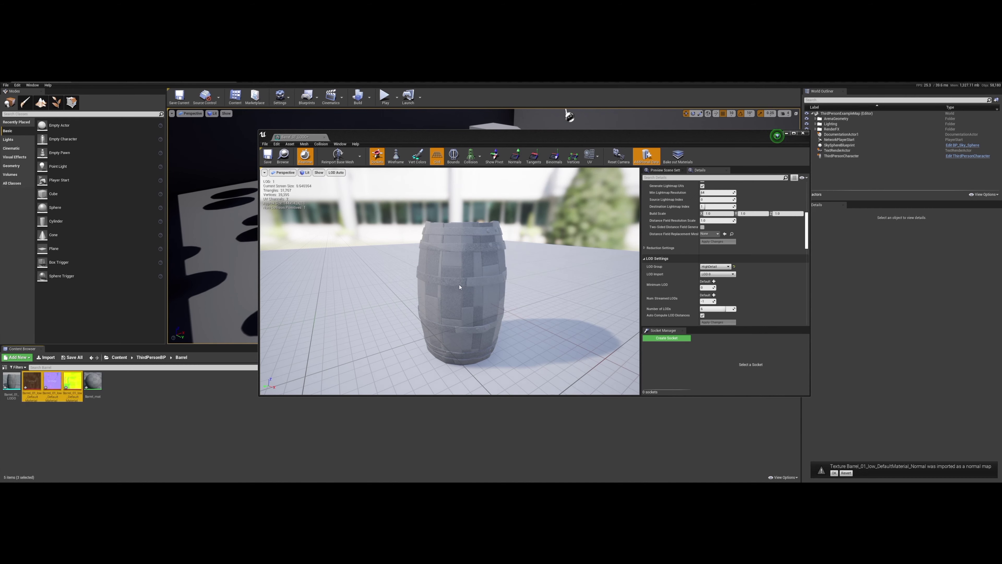
click(32, 381)
shift+click(72, 381)
mouse_move(51, 381)
mouse_down()
mouse_move(400, 252)
mouse_move(400, 206)
mouse_move(378, 304)
mouse_up()
right_drag(454, 189, 451, 213)
mouse_move(424, 281)
mouse_down()
mouse_move(410, 195)
mouse_move(402, 269)
mouse_up()
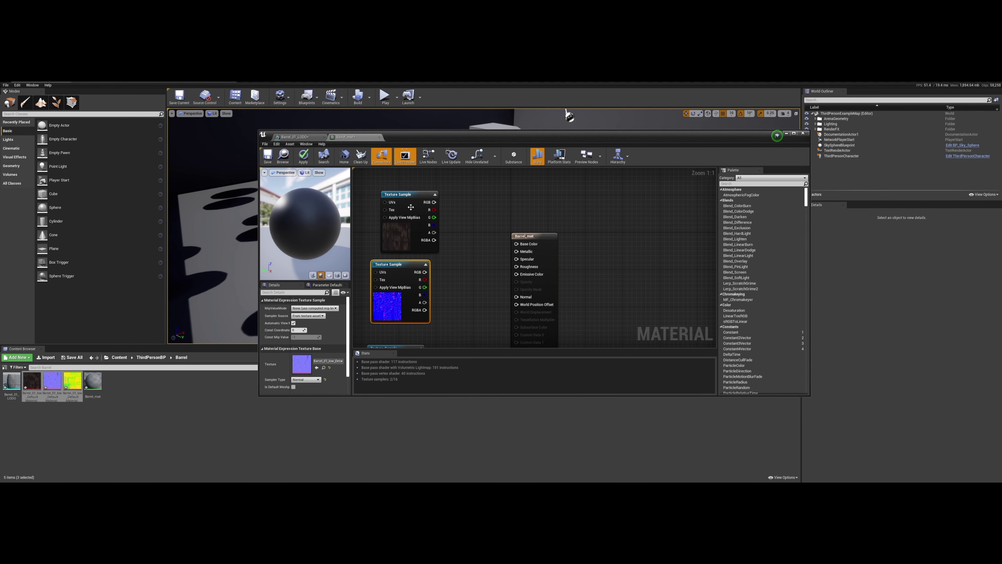
click(453, 206)
Step: Wire the textures to Base Color, Normal, Metallic, Roughness and Ambient Occlusion
drag(427, 178, 514, 220)
right_drag(475, 251, 484, 224)
drag(432, 221, 512, 245)
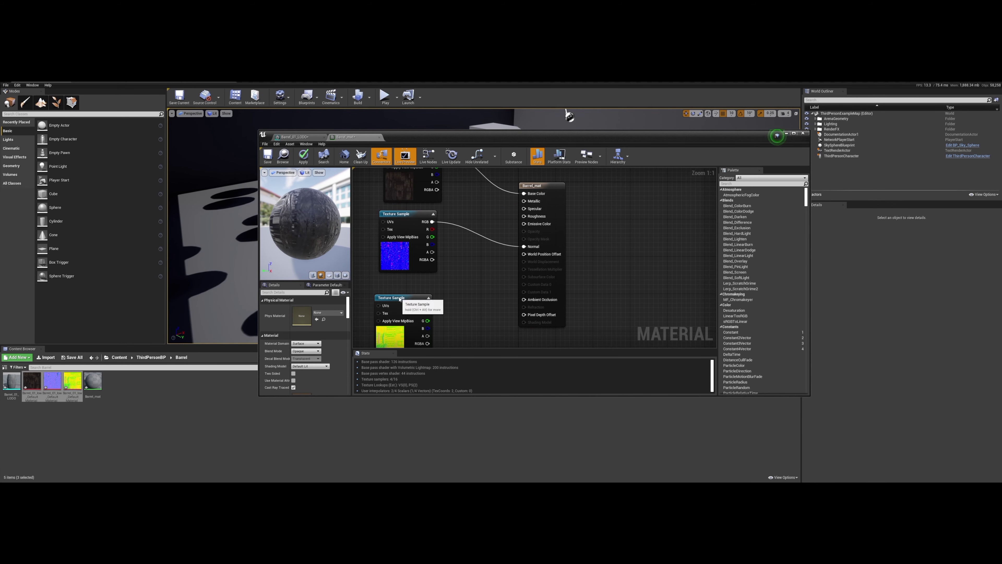
drag(399, 299, 404, 290)
right_drag(404, 290, 401, 269)
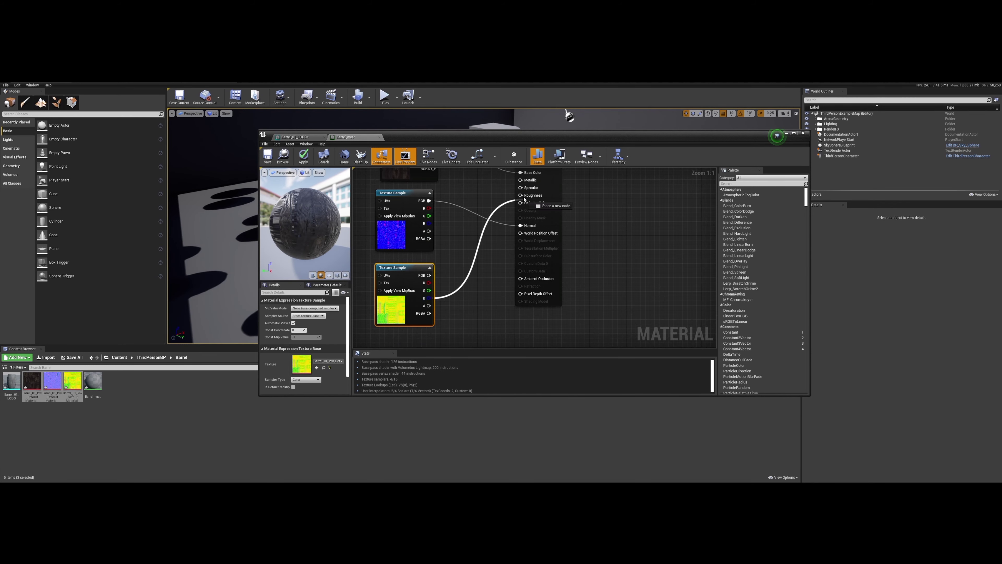
drag(524, 200, 520, 195)
mouse_move(429, 290)
mouse_down()
mouse_move(521, 180)
mouse_move(507, 268)
mouse_up()
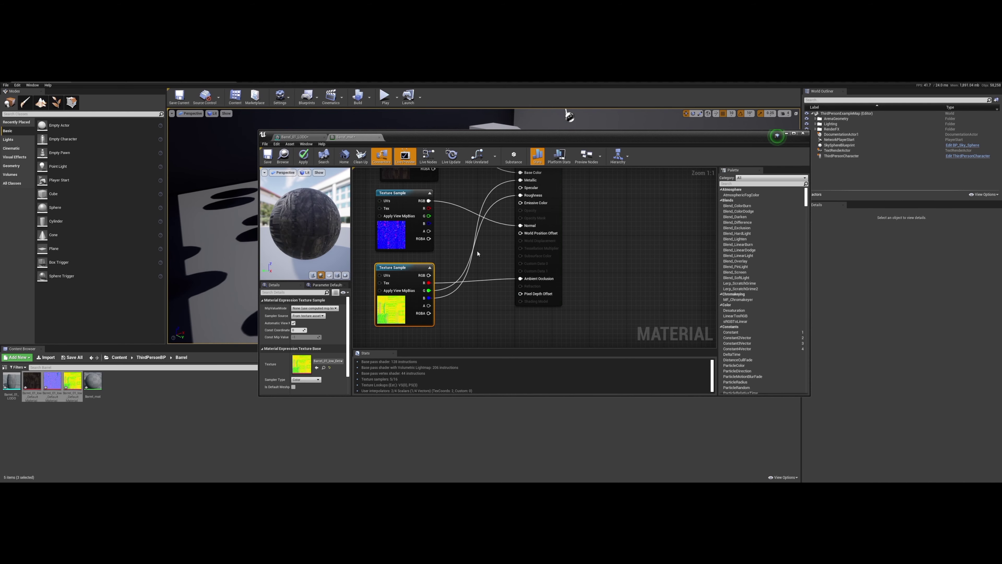
right_drag(477, 254, 527, 284)
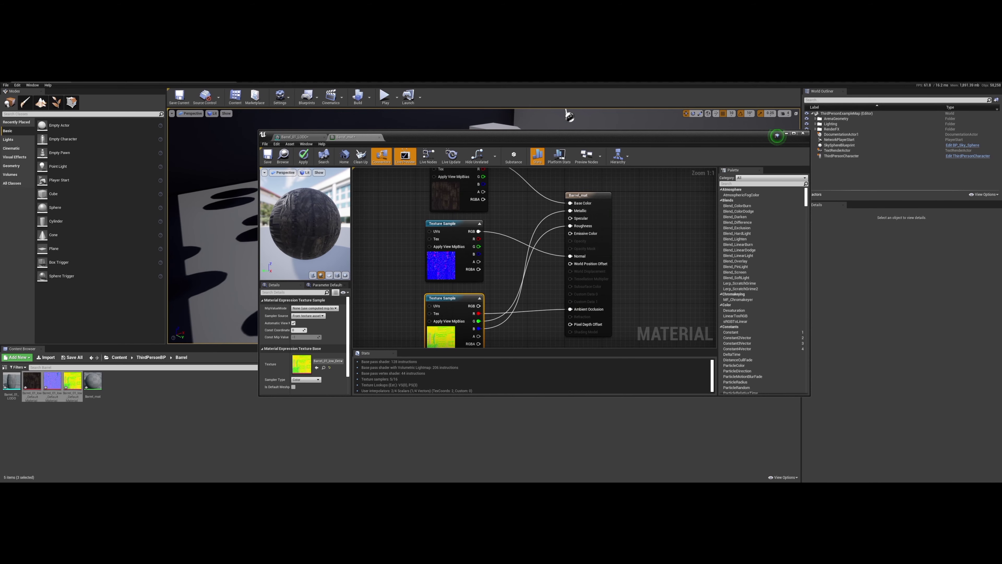
right_drag(547, 240, 545, 230)
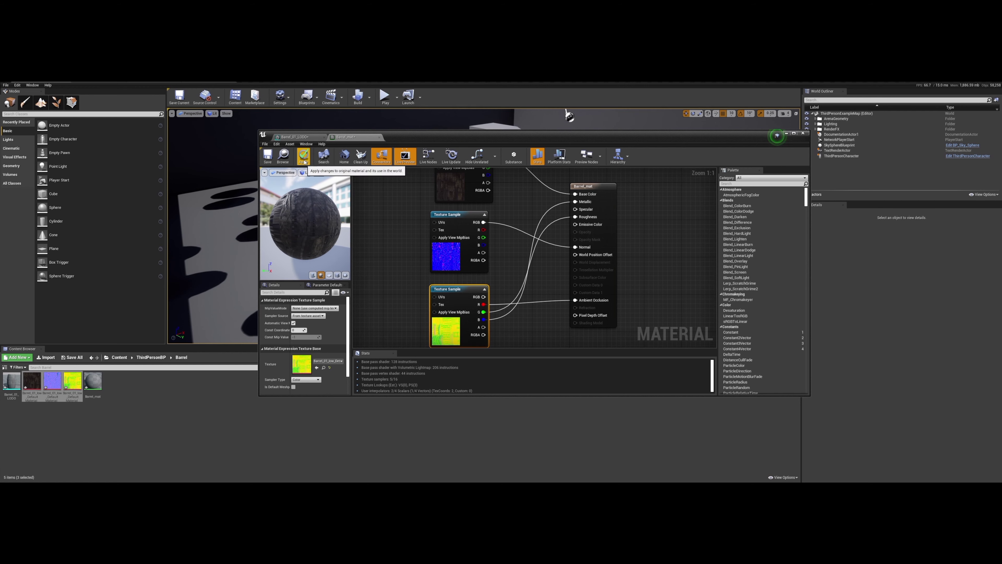
click(295, 136)
Step: Assign Barrel_mat to the barrel mesh's Element 0 material slot
scroll(755, 232, up, 5)
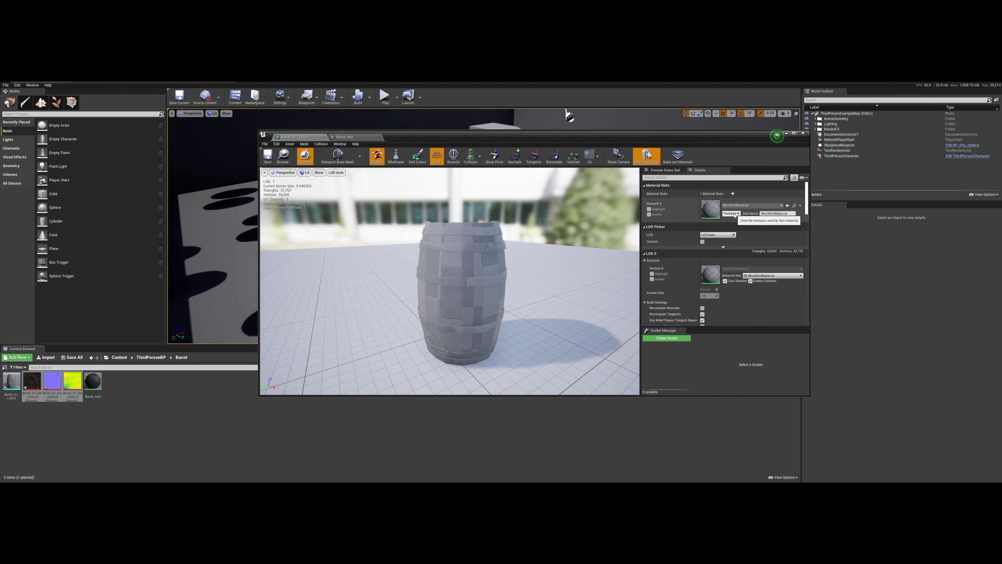
drag(93, 381, 540, 256)
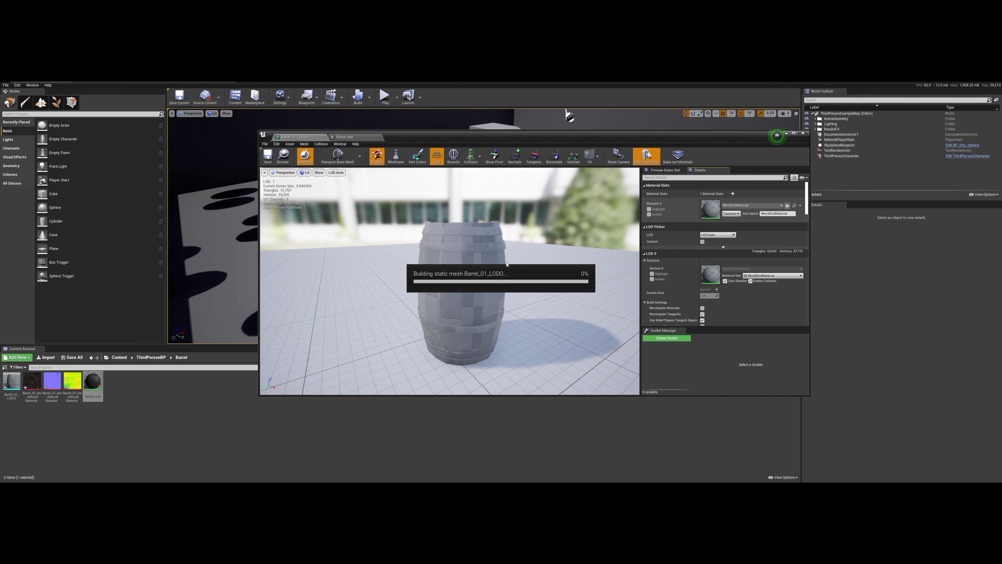
scroll(503, 273, up, 3)
scroll(502, 273, up, 3)
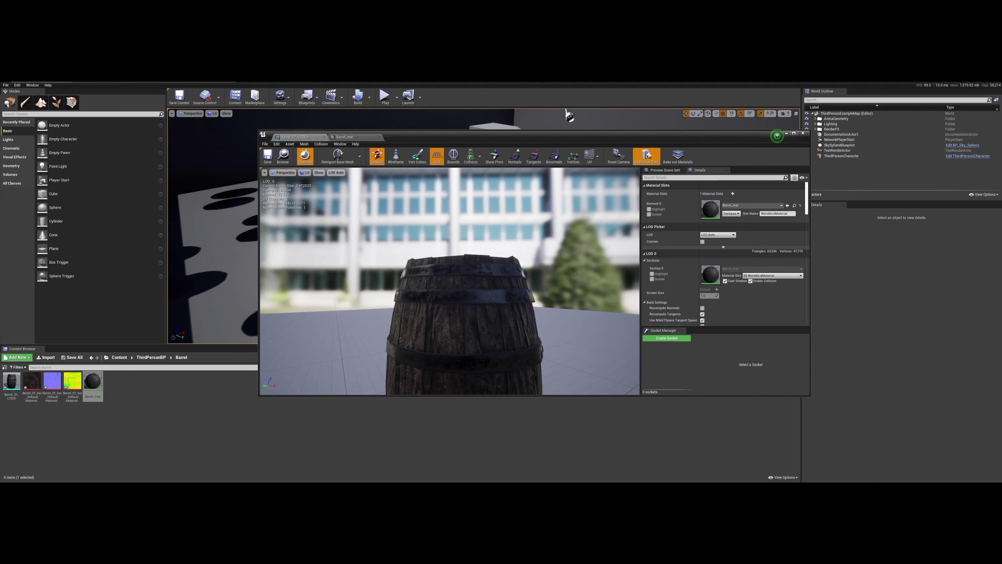
scroll(503, 273, up, 3)
scroll(449, 280, down, 5)
scroll(450, 280, up, 1)
scroll(450, 281, up, 2)
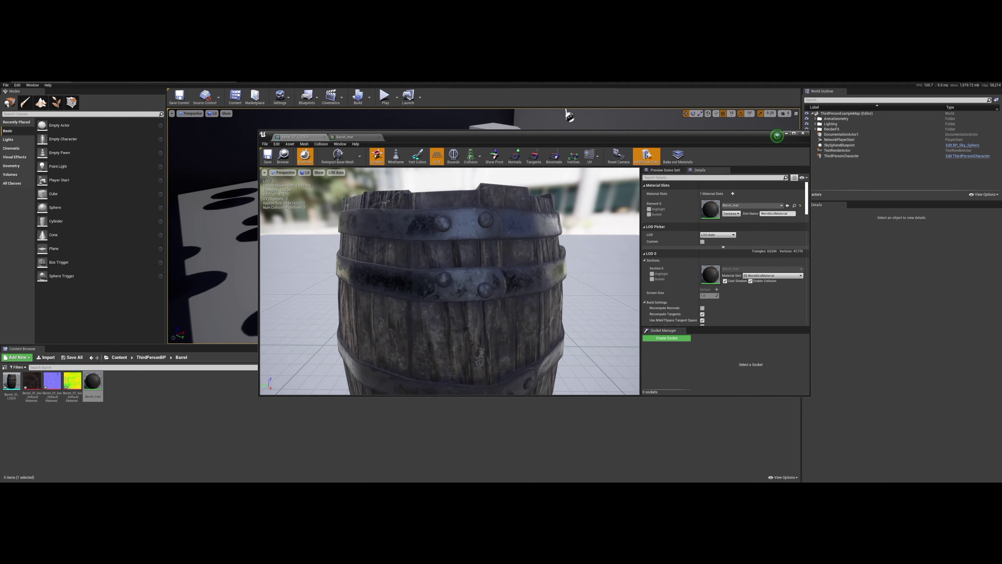
scroll(449, 280, up, 1)
Step: Orbit and zoom the mesh preview to inspect the dark wood and metal bands
mouse_move(450, 281)
mouse_down()
mouse_move(434, 256)
mouse_move(450, 281)
mouse_up()
scroll(450, 280, down, 5)
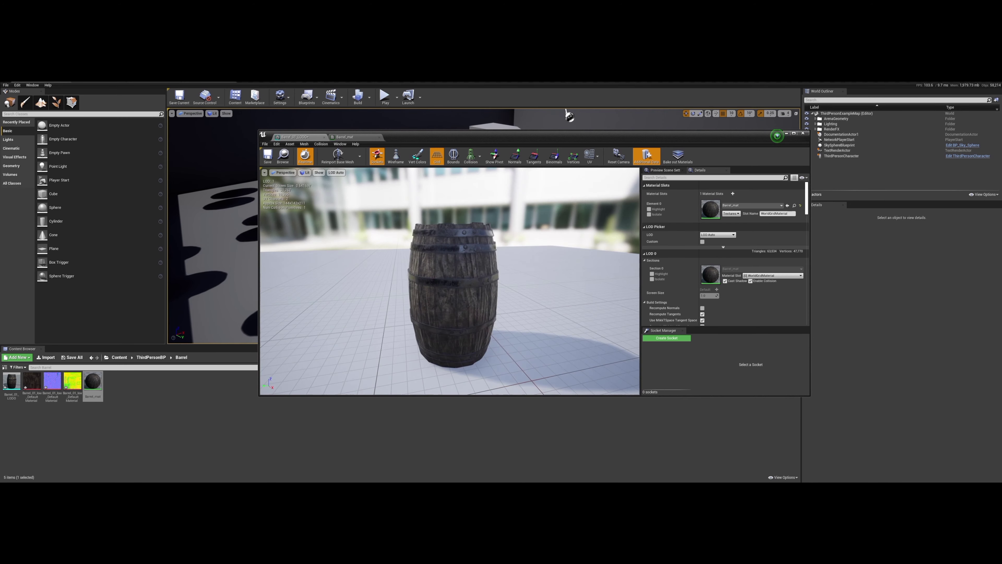
scroll(449, 280, up, 5)
scroll(449, 281, down, 5)
scroll(450, 280, up, 2)
scroll(449, 280, down, 2)
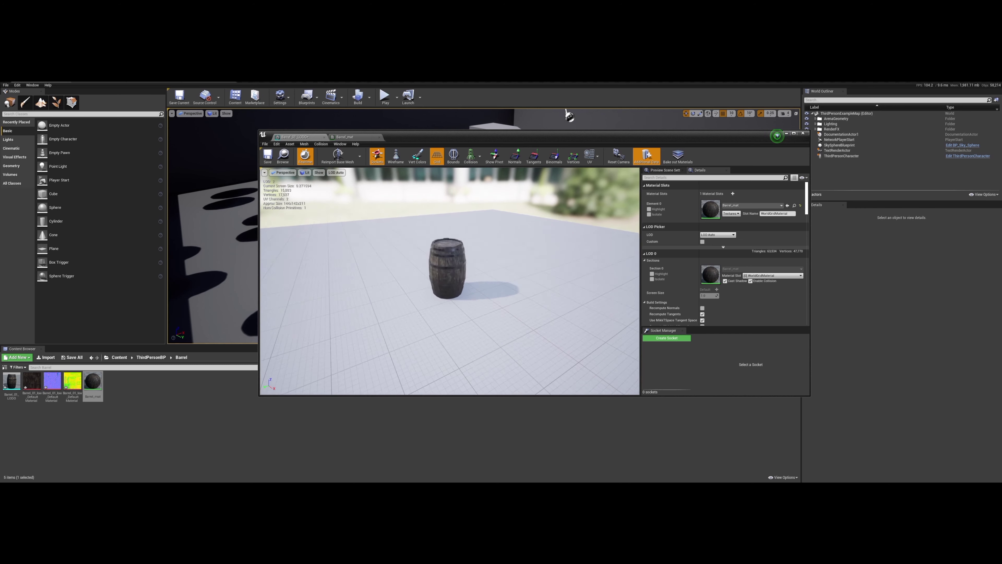
scroll(449, 281, down, 3)
scroll(449, 280, down, 3)
scroll(450, 280, down, 2)
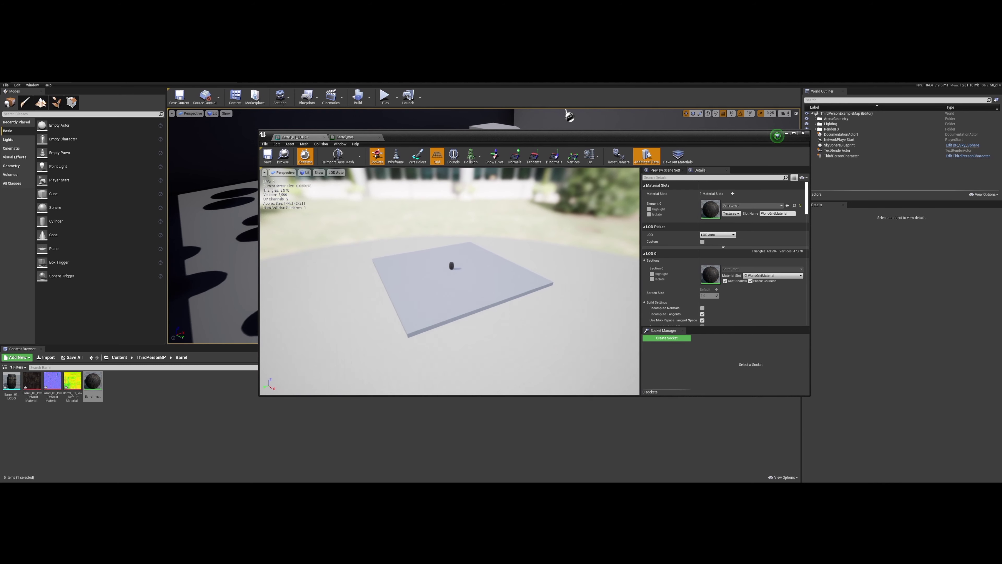
scroll(450, 280, up, 3)
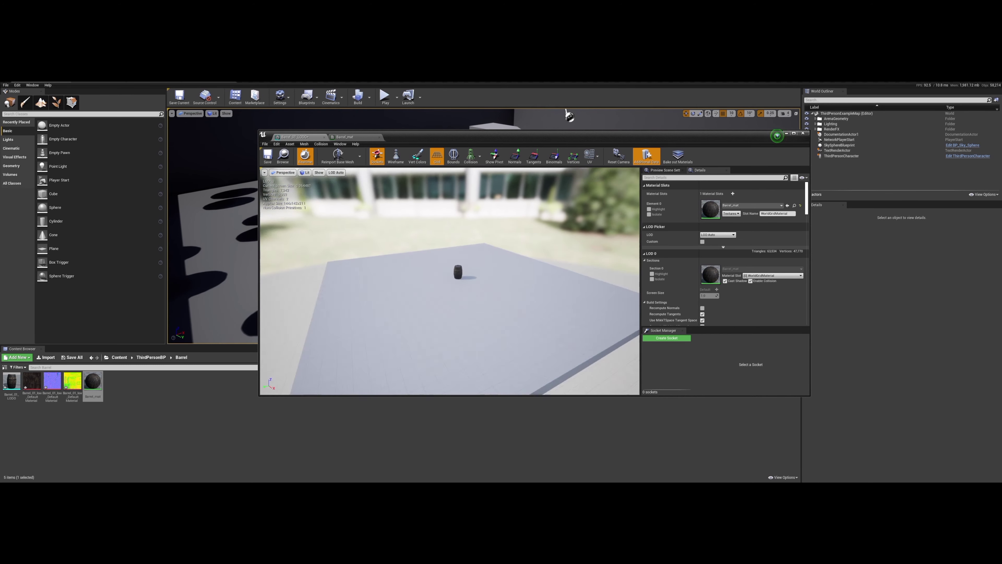
scroll(449, 280, up, 5)
Step: Preview the barrel at LOD 5, then select the barrel placed in the level
click(335, 172)
click(335, 223)
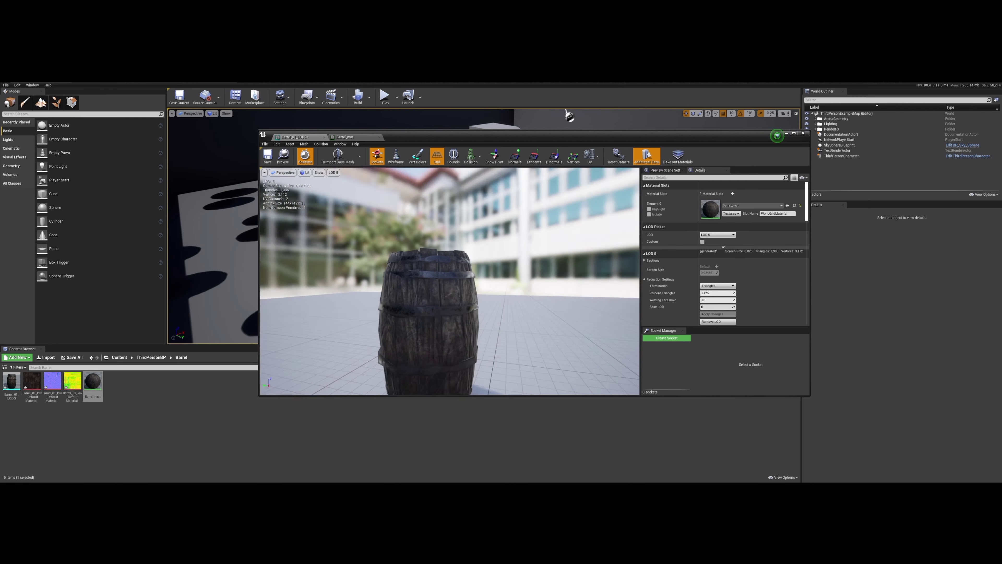
scroll(450, 281, down, 5)
scroll(450, 280, up, 4)
scroll(449, 280, up, 1)
drag(454, 236, 444, 237)
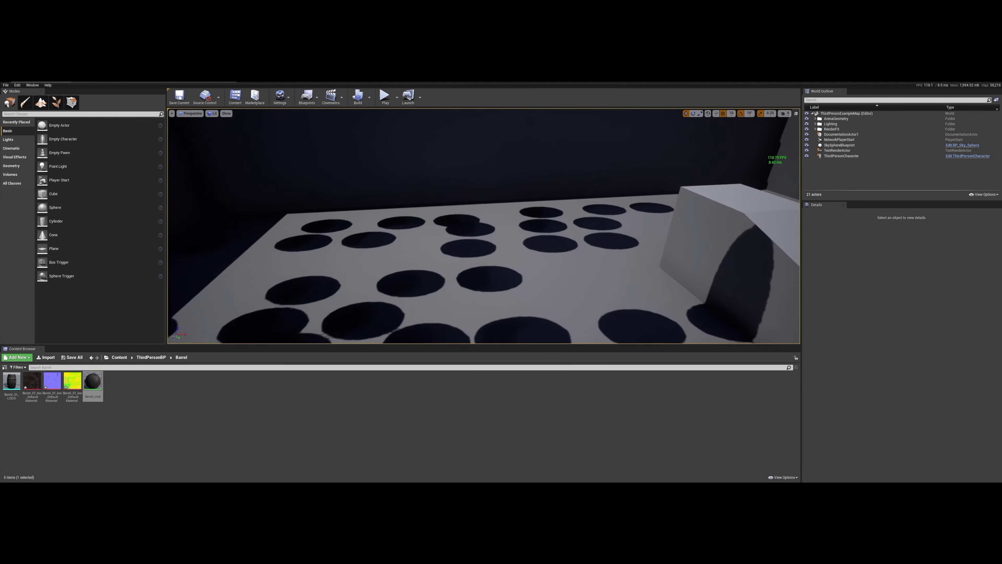
click(554, 275)
Step: Alt-drag several barrel copies to new spots around the floor
alt+drag(558, 253, 469, 276)
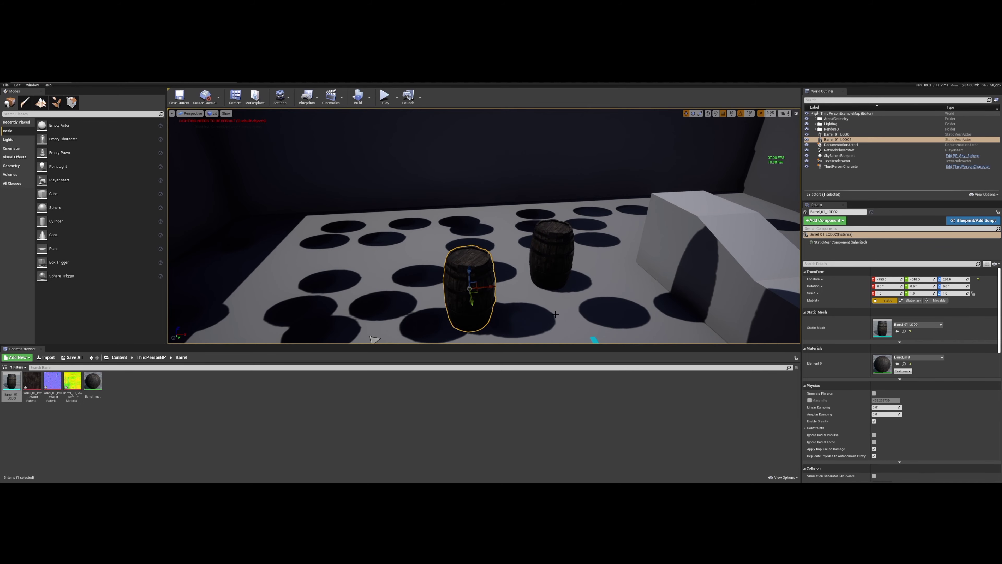
scroll(473, 277, down, 5)
scroll(473, 257, up, 2)
mouse_move(518, 207)
alt+mouse_down()
mouse_move(549, 245)
mouse_move(437, 257)
alt+mouse_up()
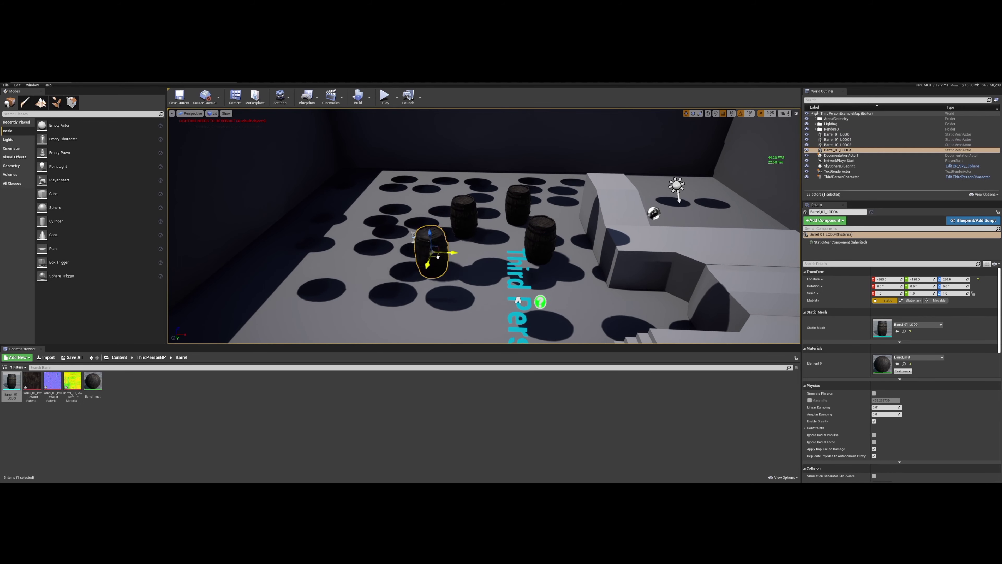
alt+drag(390, 201, 367, 249)
alt+drag(367, 249, 525, 272)
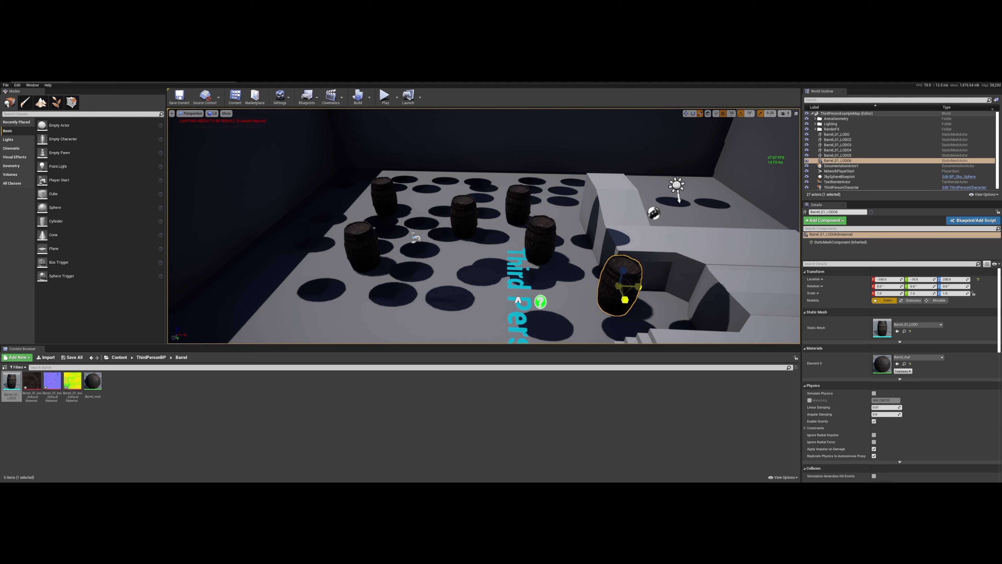
Step: Scale one barrel copy up to 6.0 and move it to a new spot
key(r)
drag(624, 292, 605, 301)
key(e)
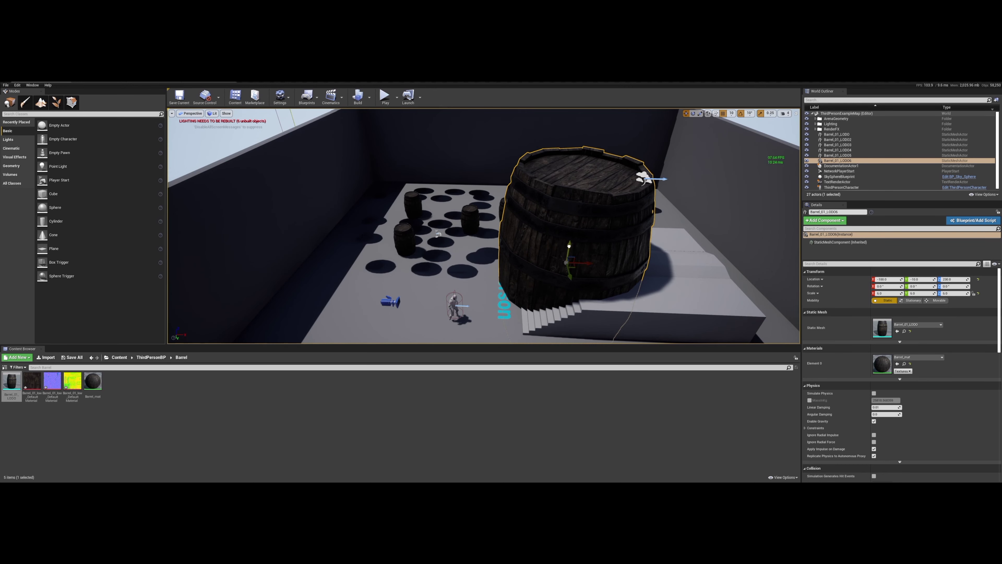
drag(569, 245, 466, 294)
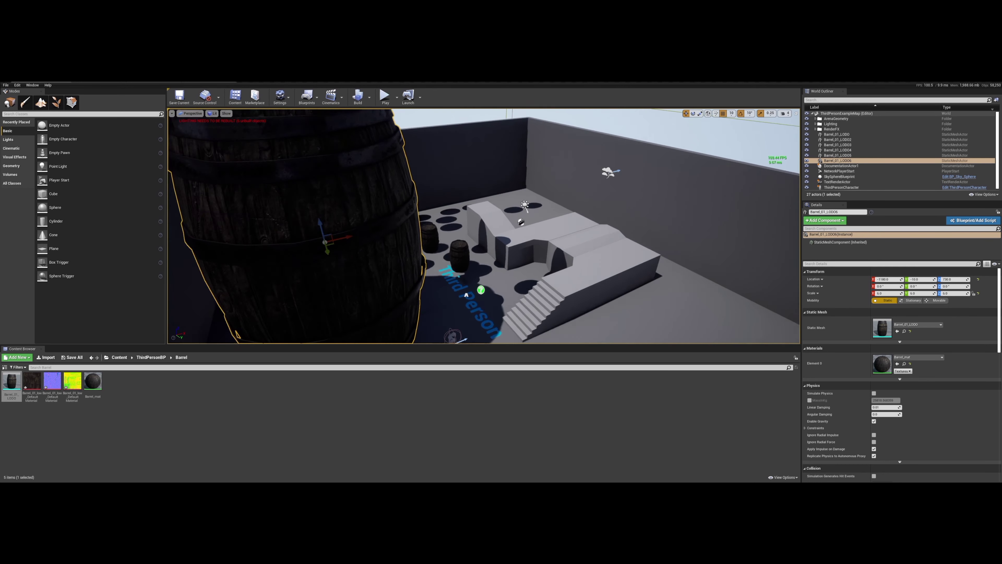
Step: Place two barrel copies side by side on the platform by the stairs
alt+drag(460, 255, 517, 245)
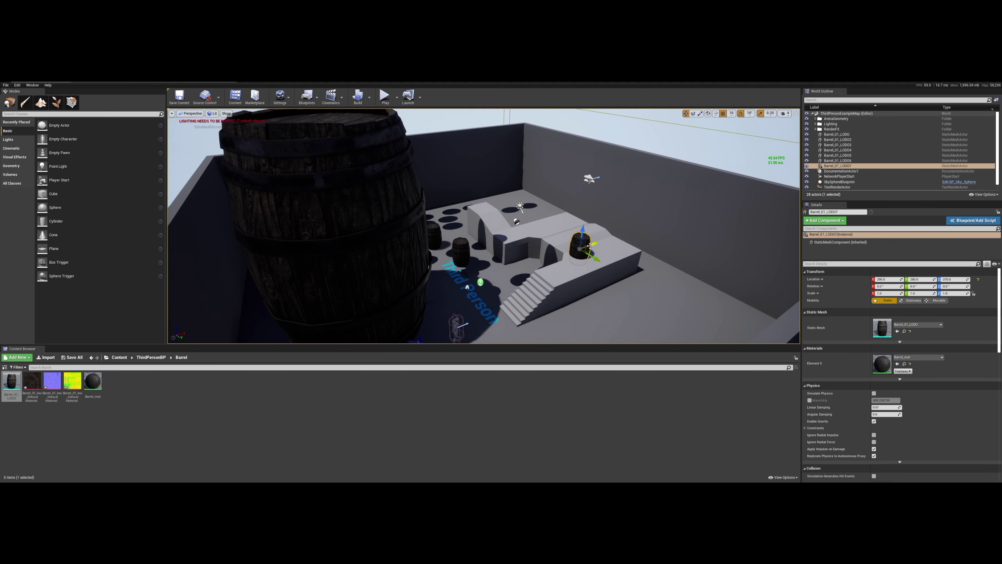
key(f)
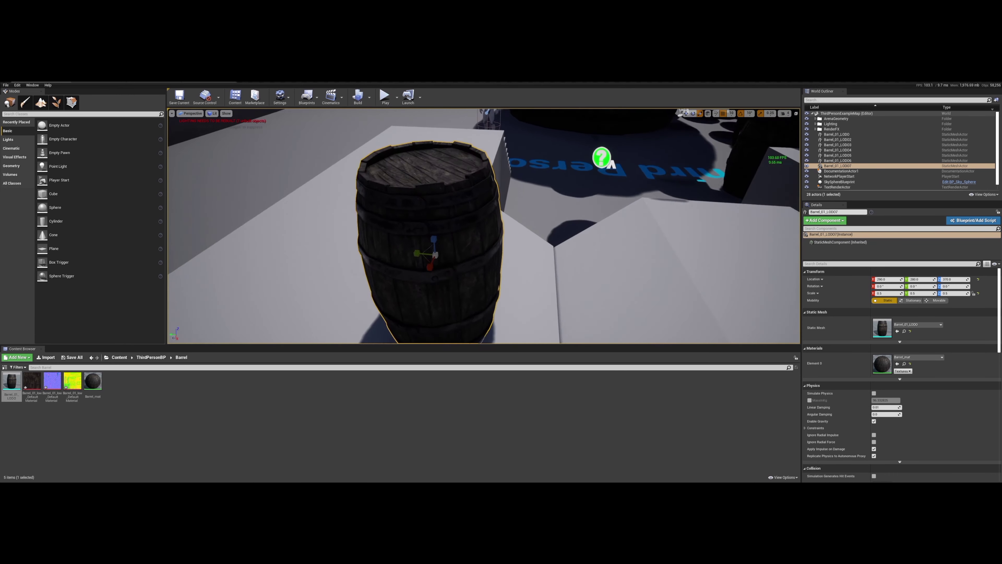
alt+drag(440, 239, 371, 241)
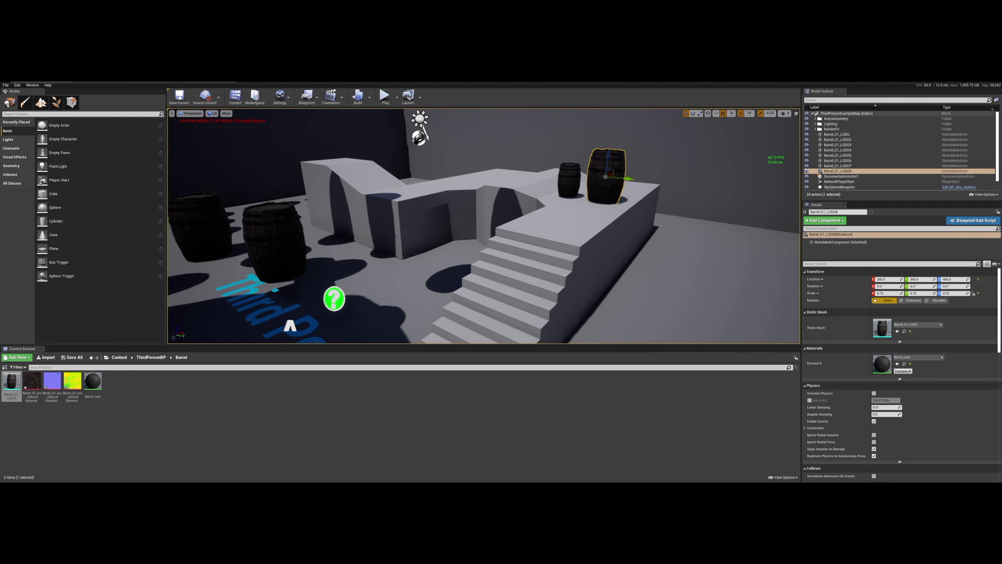
Step: Play-test the level, running the character among the barrels, then stop with Esc
click(385, 96)
key(w)
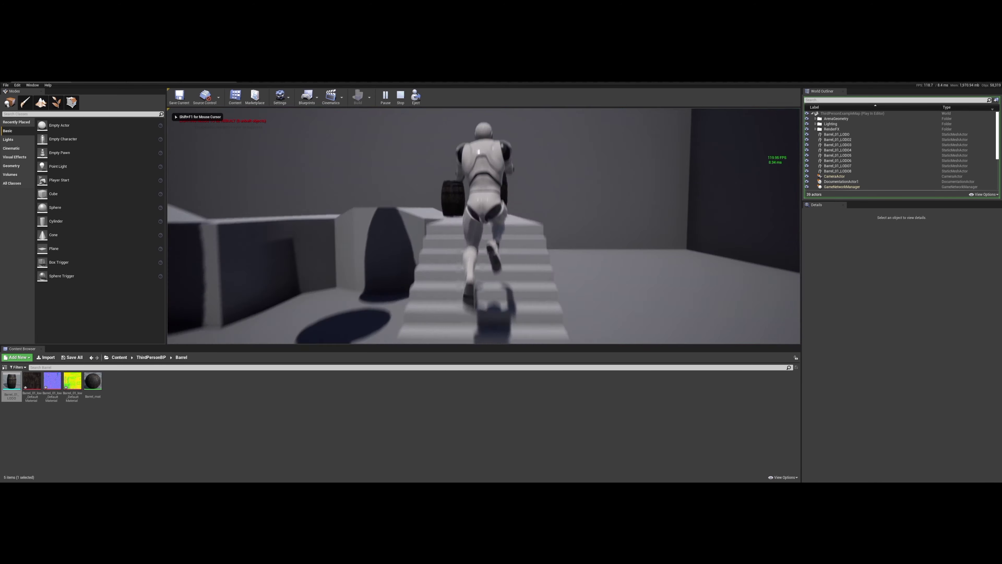
key(w)
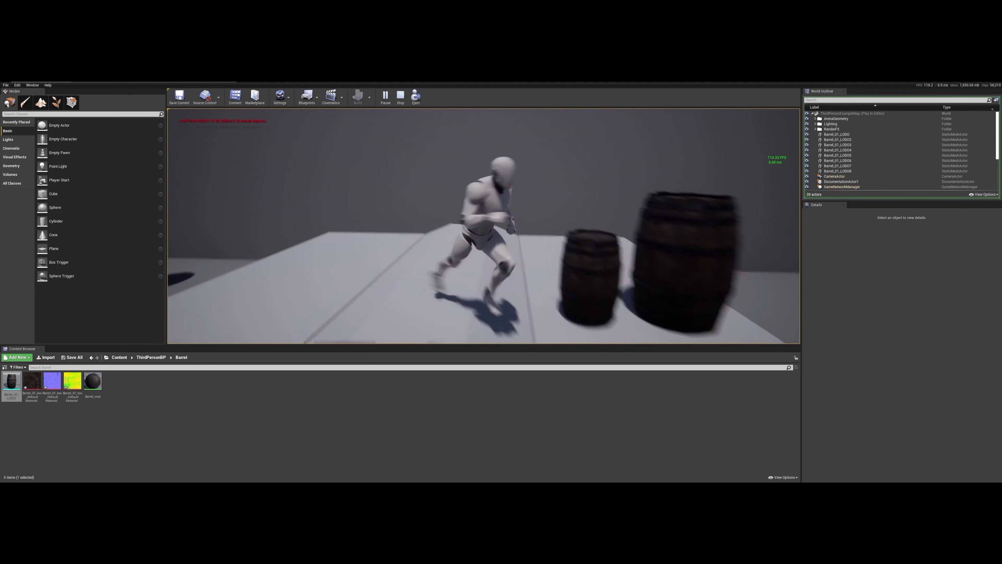
key(w)
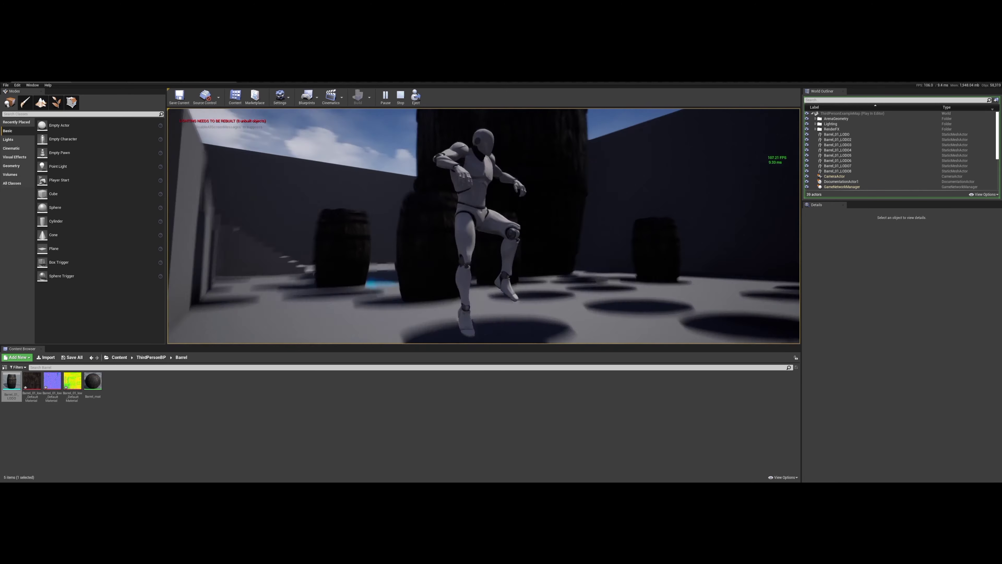
key(w)
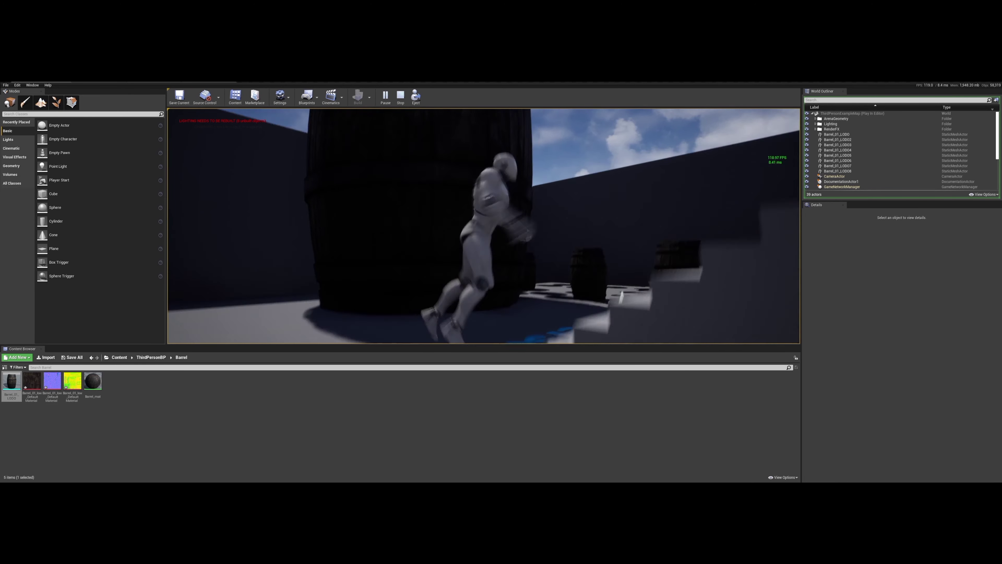
key(Escape)
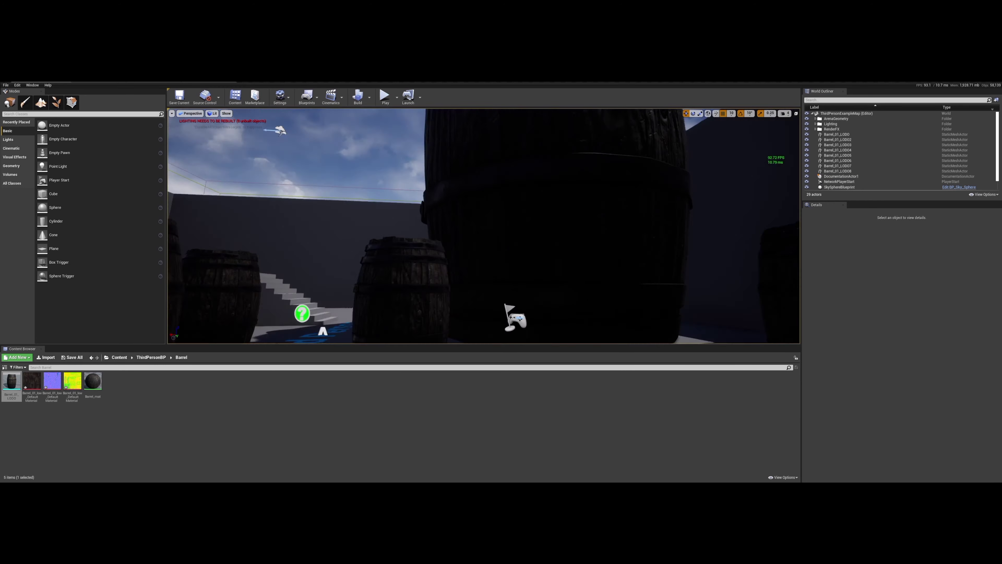
Step: Fly the editor camera close to a barrel to inspect its staves and bands
key(d)
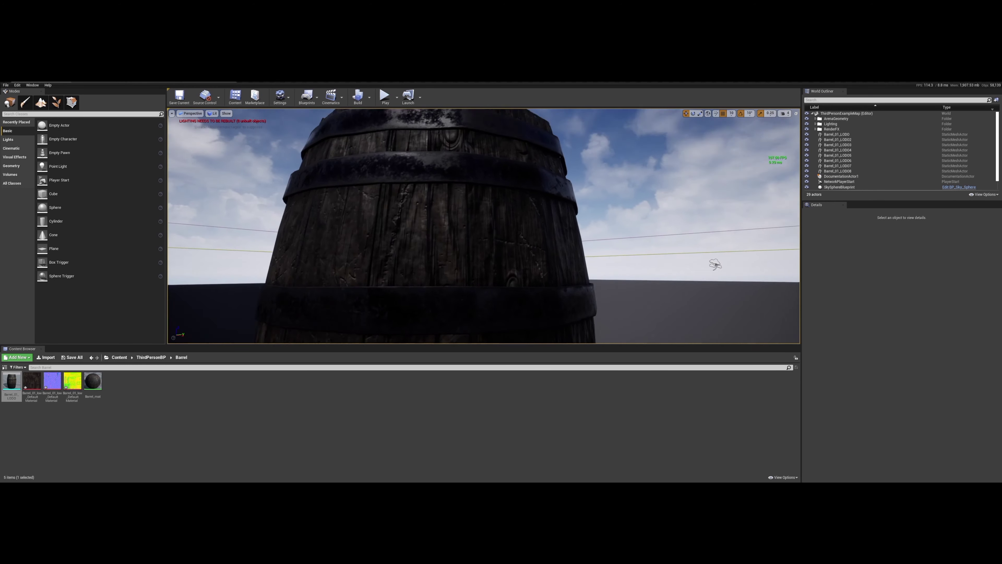
key(a)
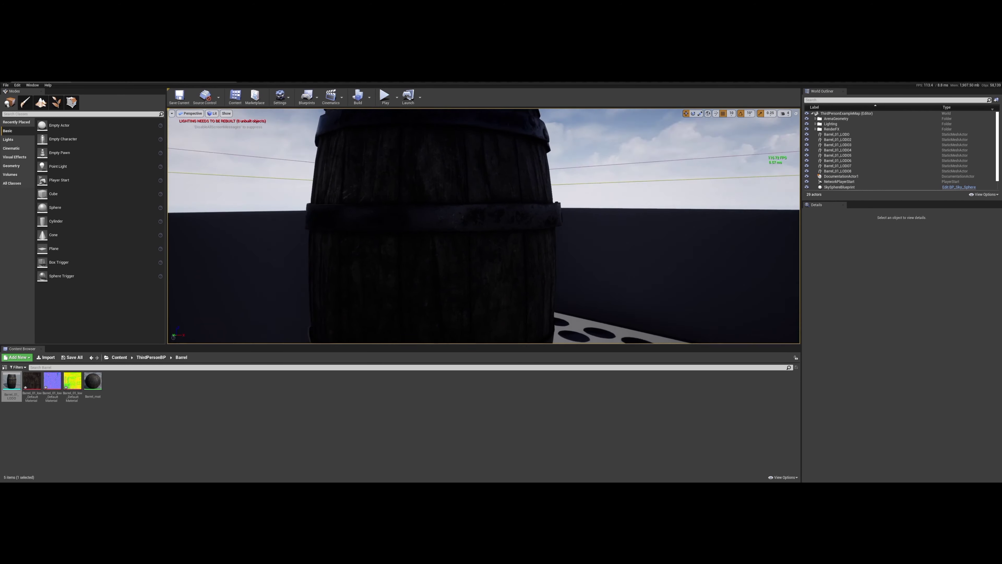
right_drag(433, 208, 434, 208)
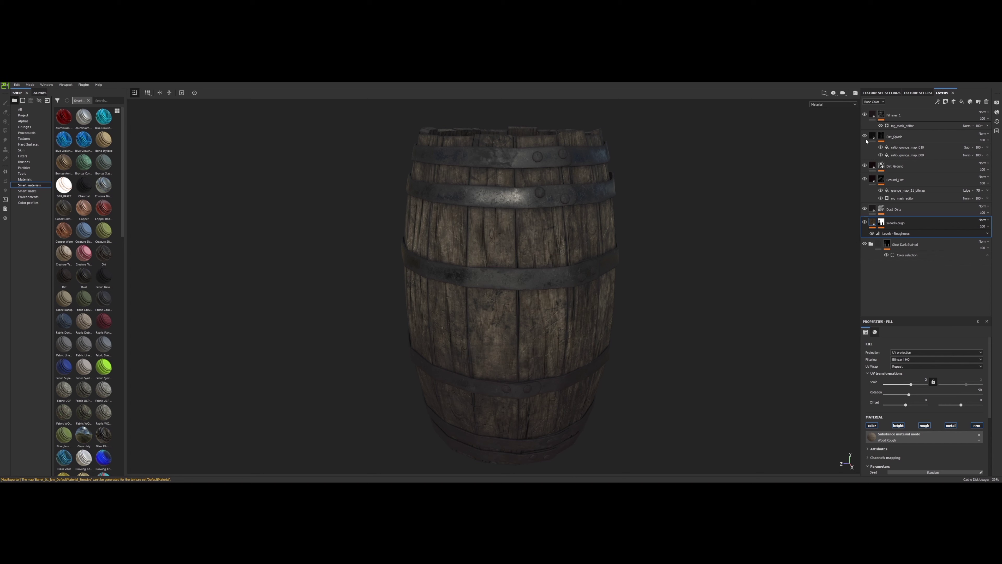
Step: Toggle the Ground_Dirt, Steel Dark Stained, Sharpen and Base Steel layers to compare their effect
click(864, 114)
click(864, 244)
scroll(865, 261, down, 1)
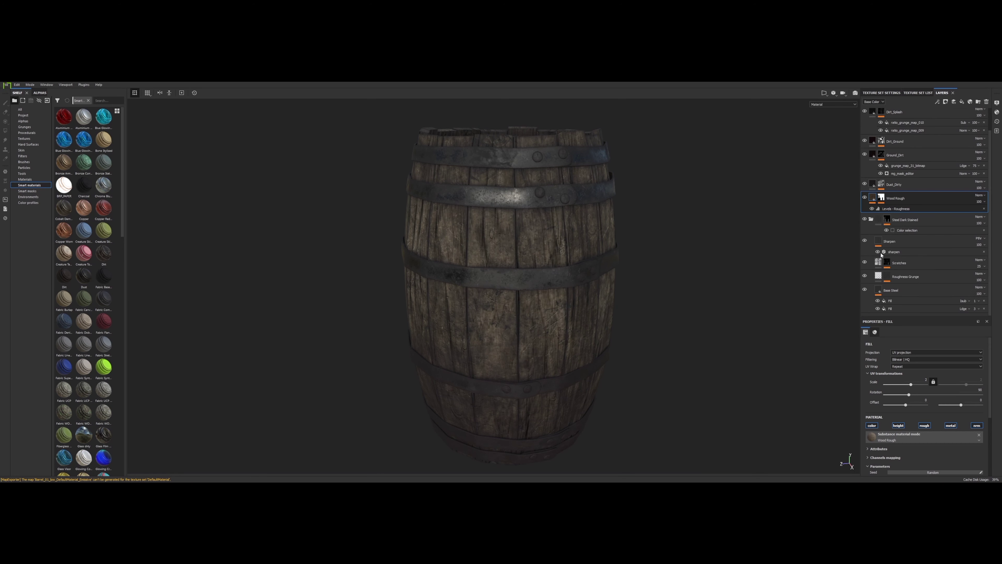
click(864, 276)
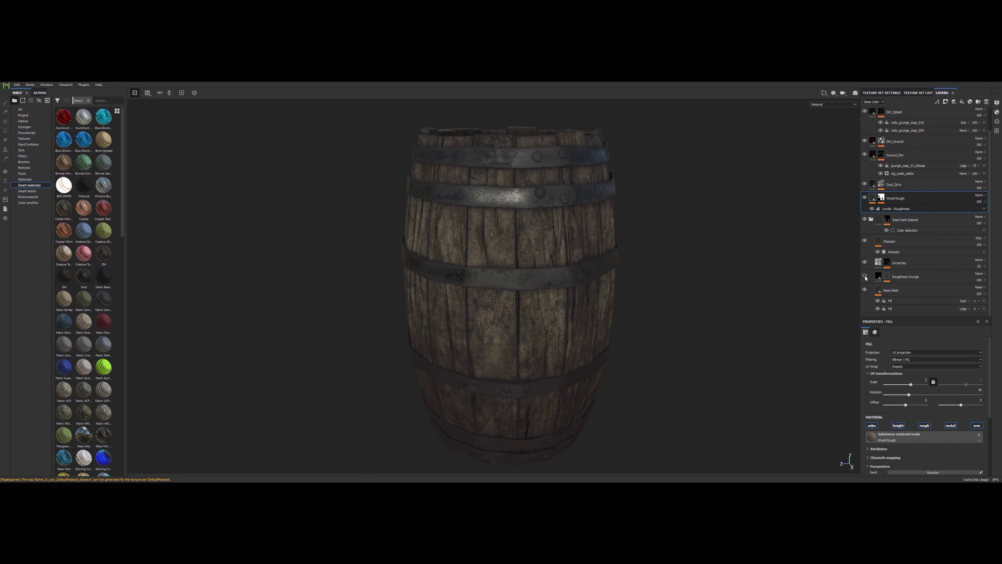
click(864, 242)
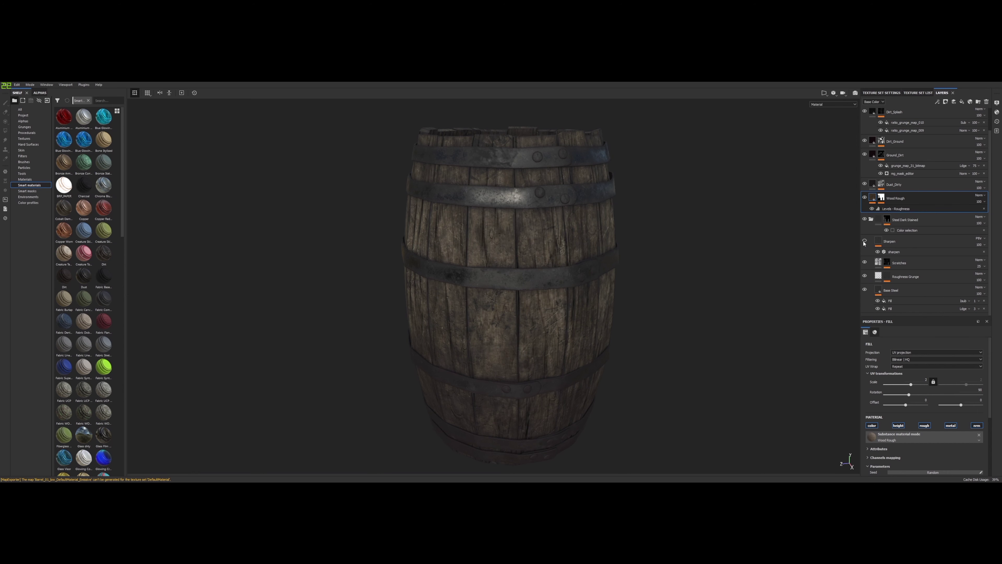
click(864, 290)
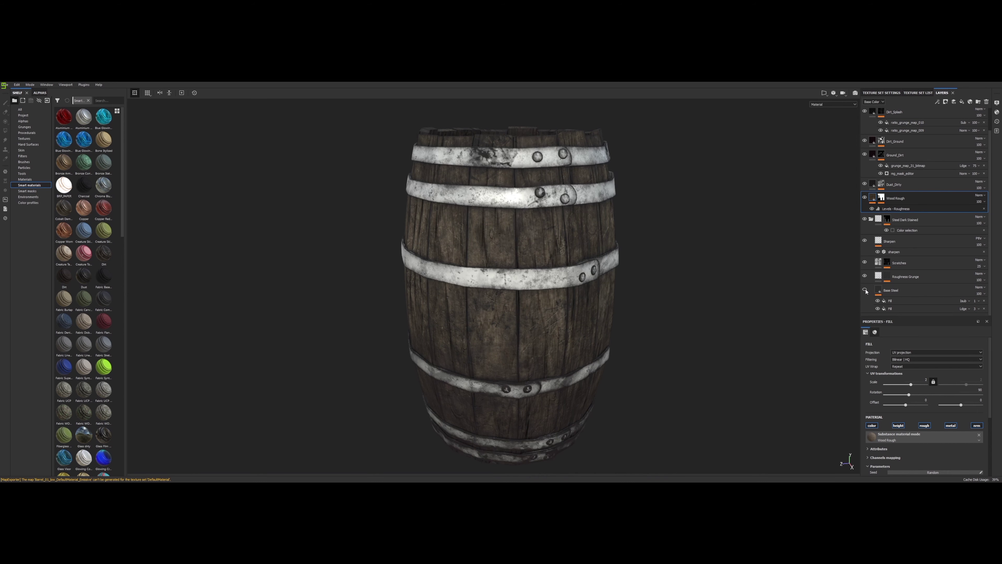
click(878, 308)
scroll(937, 448, down, 3)
scroll(937, 448, down, 3)
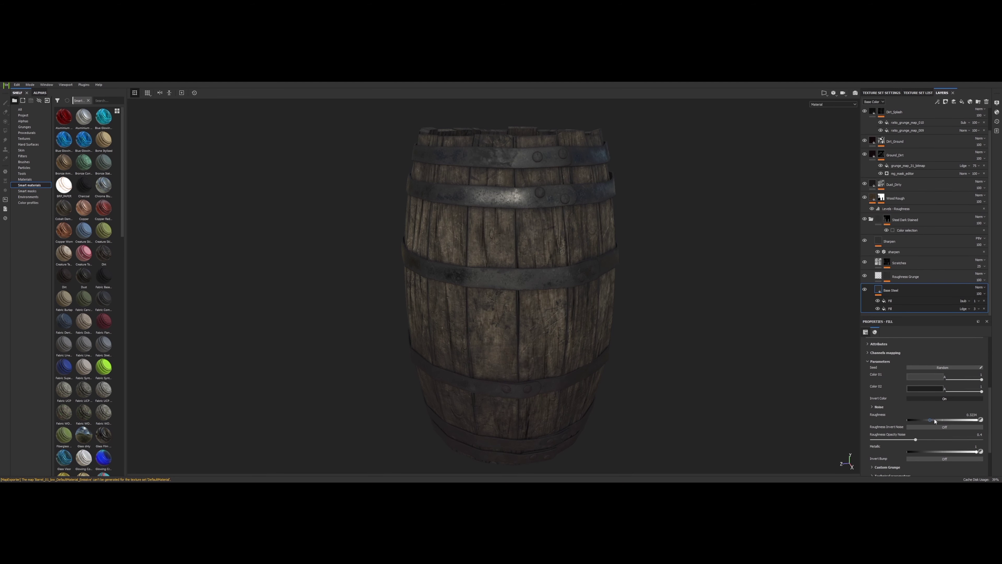
scroll(937, 448, down, 3)
scroll(937, 449, up, 3)
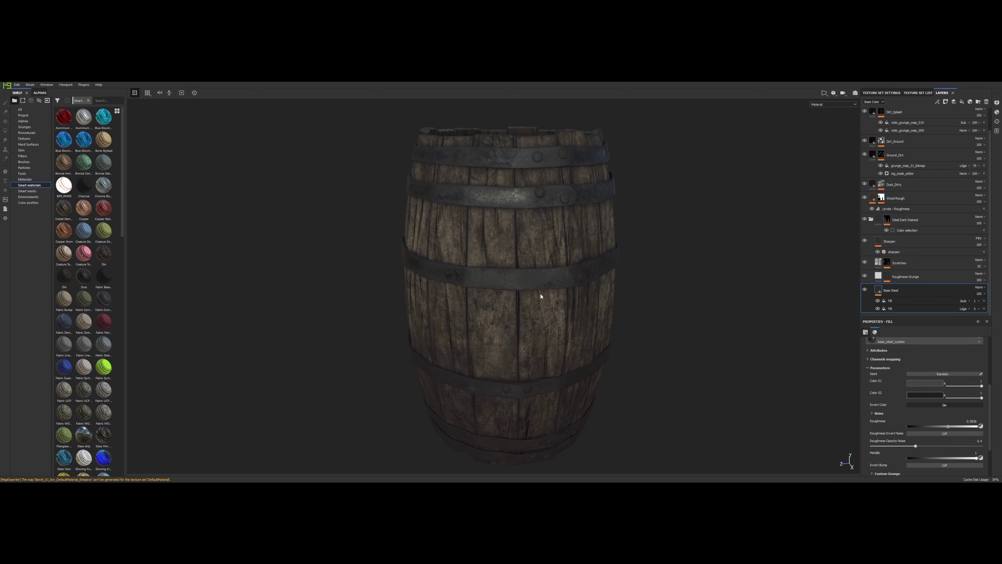
scroll(515, 252, up, 5)
mouse_move(515, 253)
alt+mouse_down()
mouse_move(624, 246)
mouse_move(521, 291)
alt+mouse_up()
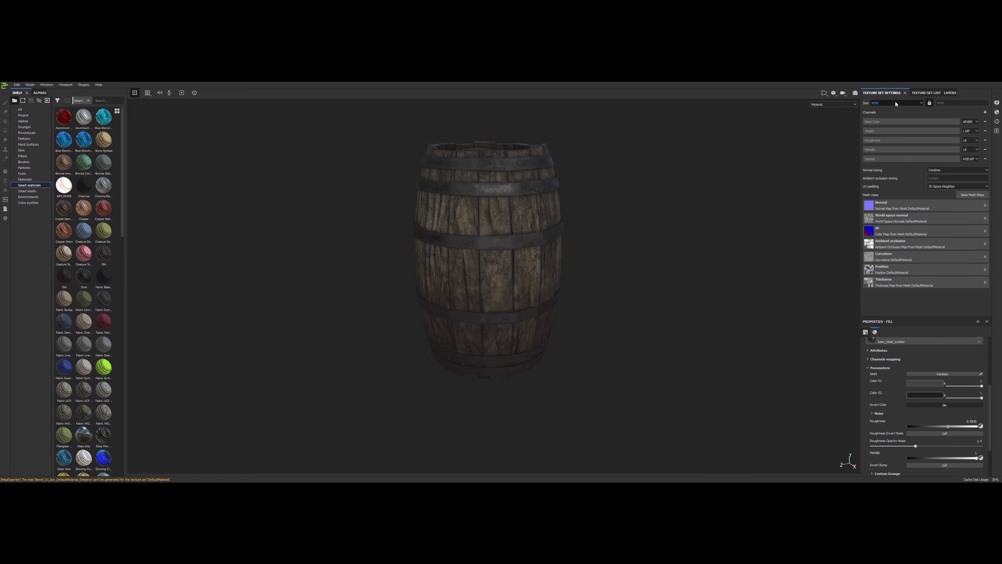
Step: Lower the texture set size from 4096, trying 2048 and 1024 resolutions
click(896, 103)
click(896, 103)
click(896, 123)
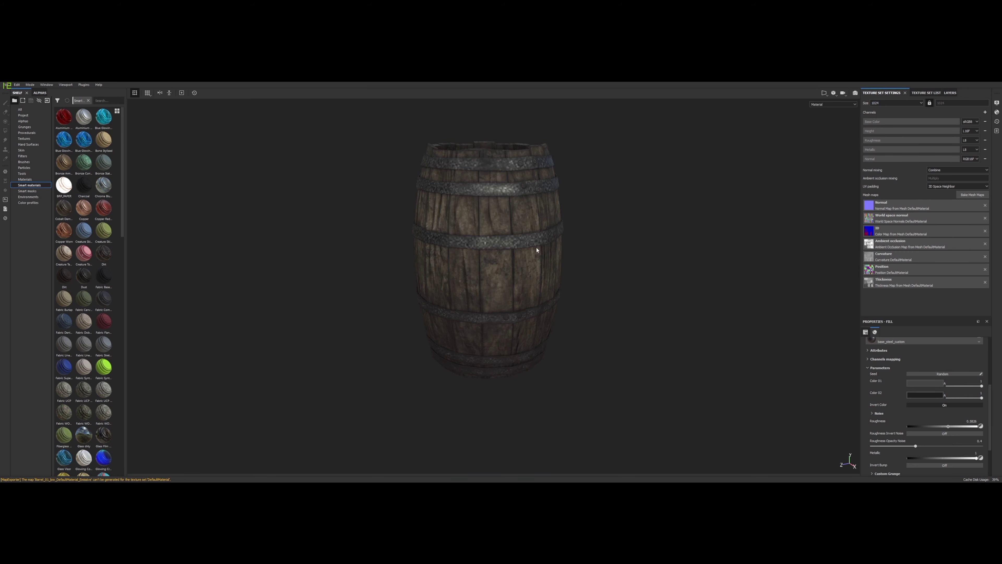
click(896, 103)
click(884, 123)
click(895, 103)
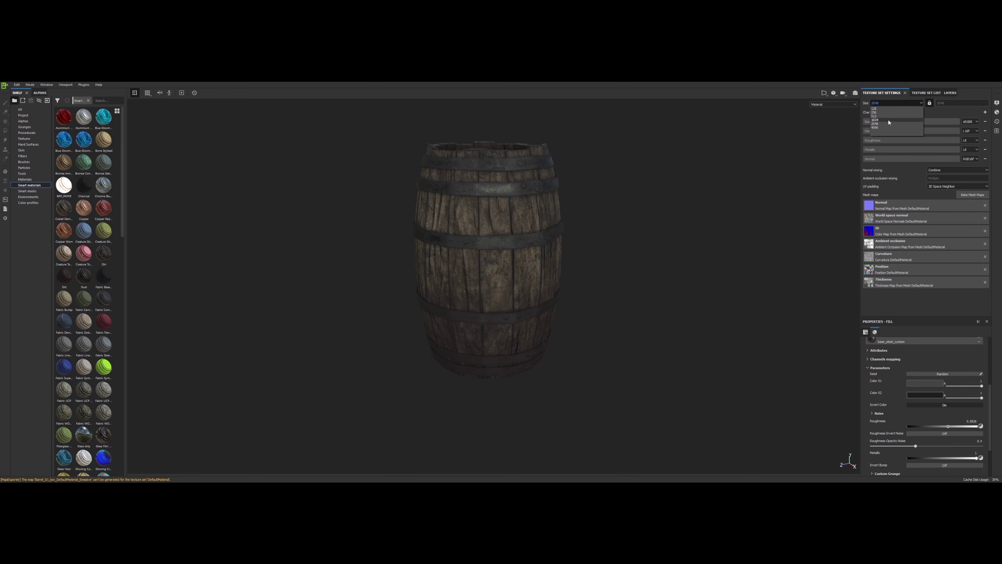
click(884, 128)
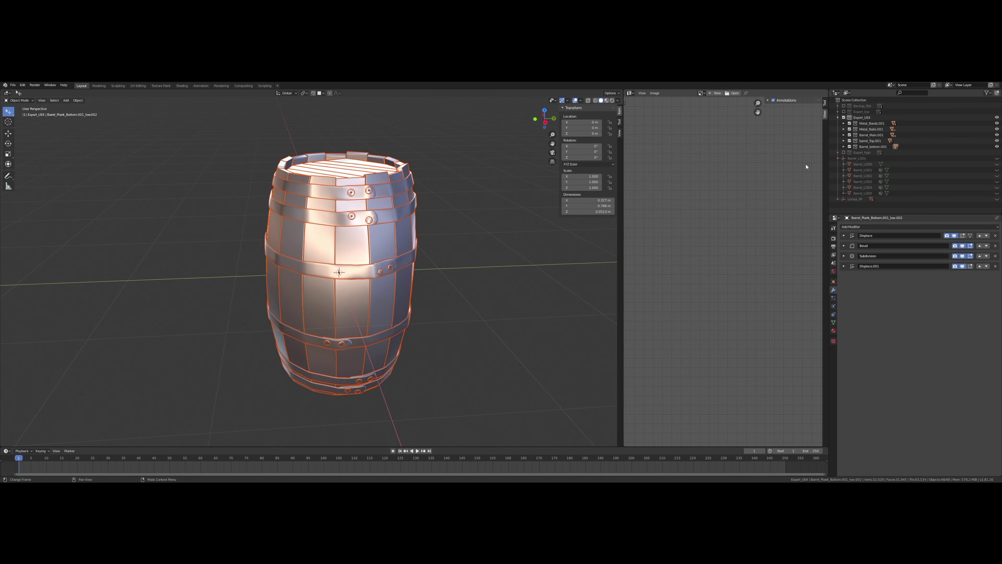
Step: Orbit and zoom around the low-poly barrel to view it side-on
mouse_move(587, 228)
middle_down()
mouse_move(490, 222)
mouse_move(407, 233)
middle_up()
scroll(452, 224, up, 5)
scroll(408, 233, down, 3)
scroll(278, 234, down, 4)
scroll(278, 235, down, 4)
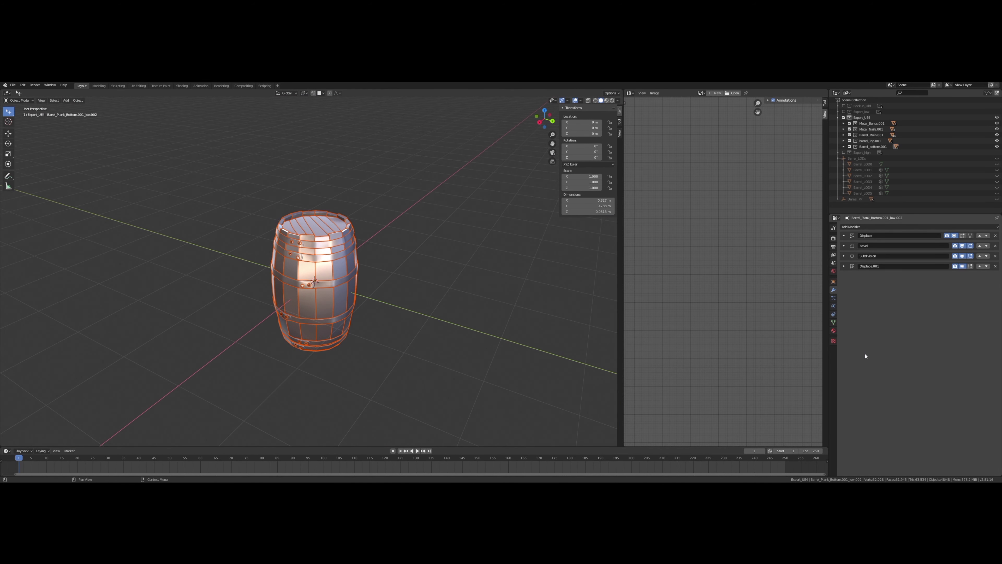
scroll(412, 272, up, 4)
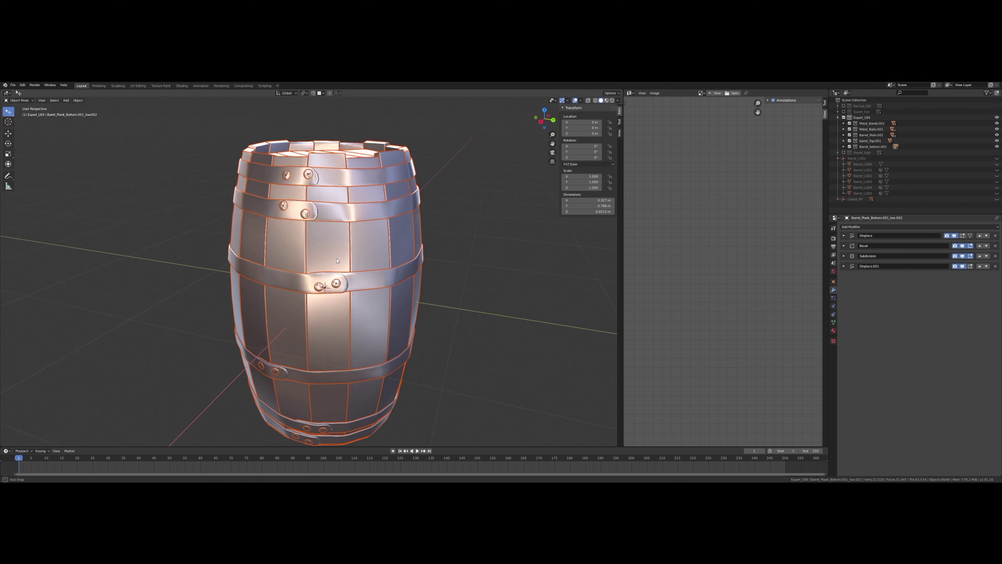
middle_drag(412, 272, 479, 271)
scroll(421, 275, up, 5)
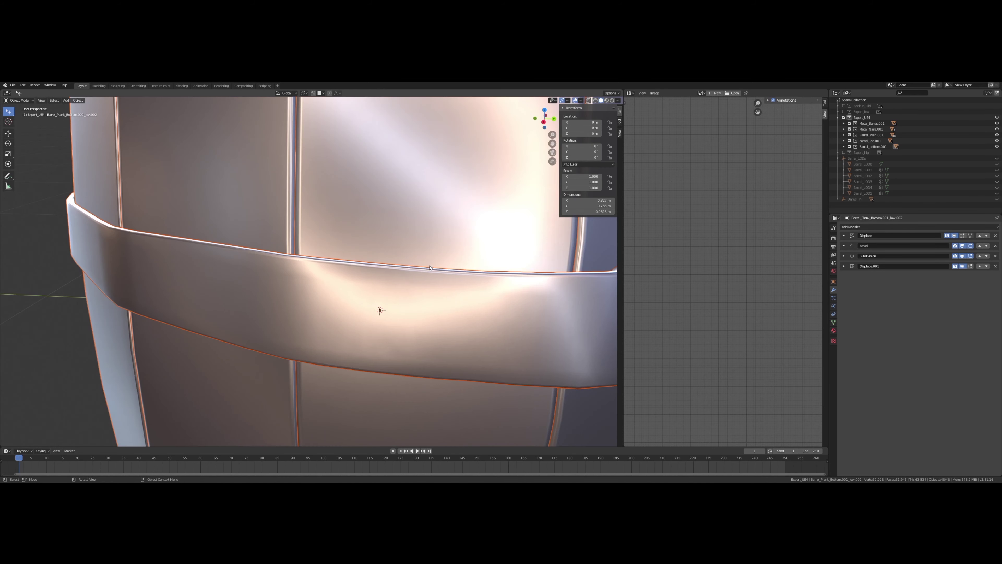
scroll(422, 275, down, 2)
Step: Move to a lower, closer view and select the barrel's centre plank
middle_drag(421, 274, 379, 250)
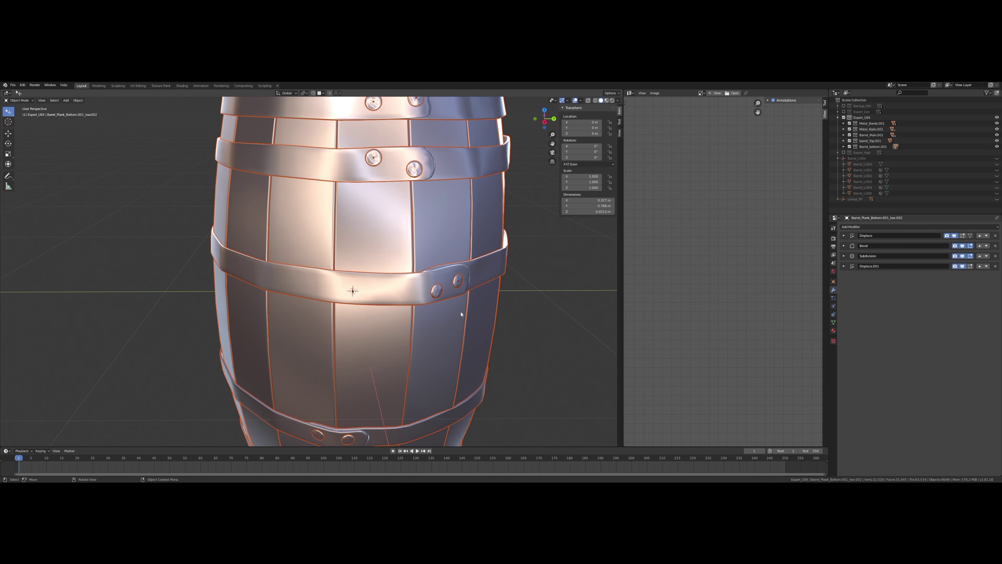
scroll(461, 314, down, 1)
scroll(409, 277, down, 2)
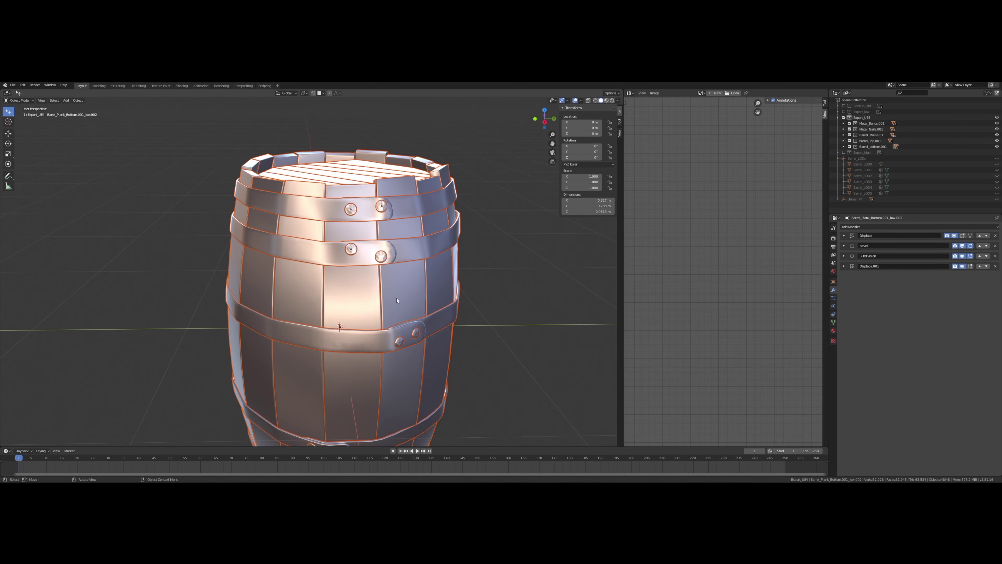
middle_drag(396, 301, 394, 276)
click(349, 276)
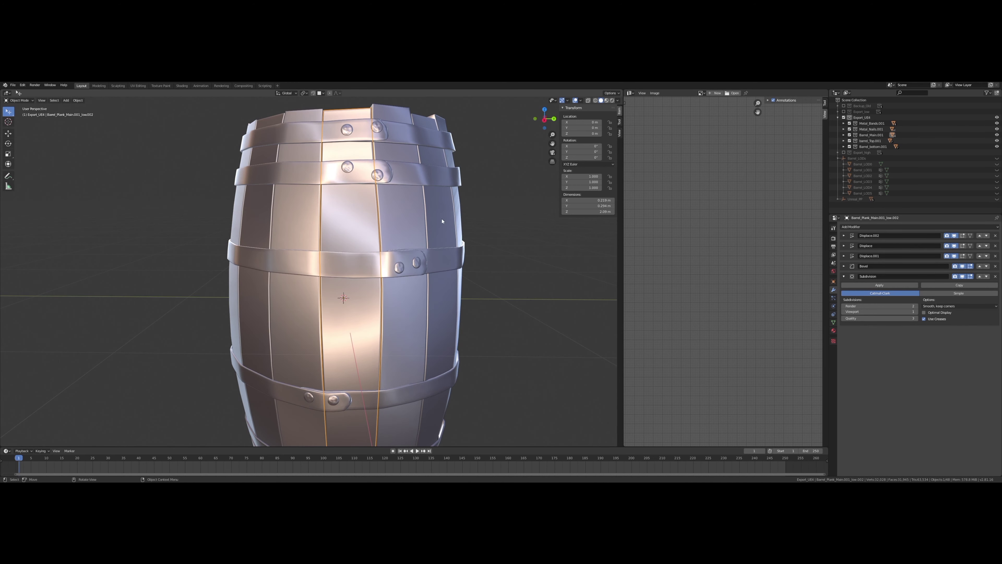
mouse_move(442, 221)
middle_down()
mouse_move(382, 280)
mouse_move(355, 277)
middle_up()
key(Tab)
click(345, 276)
key(i)
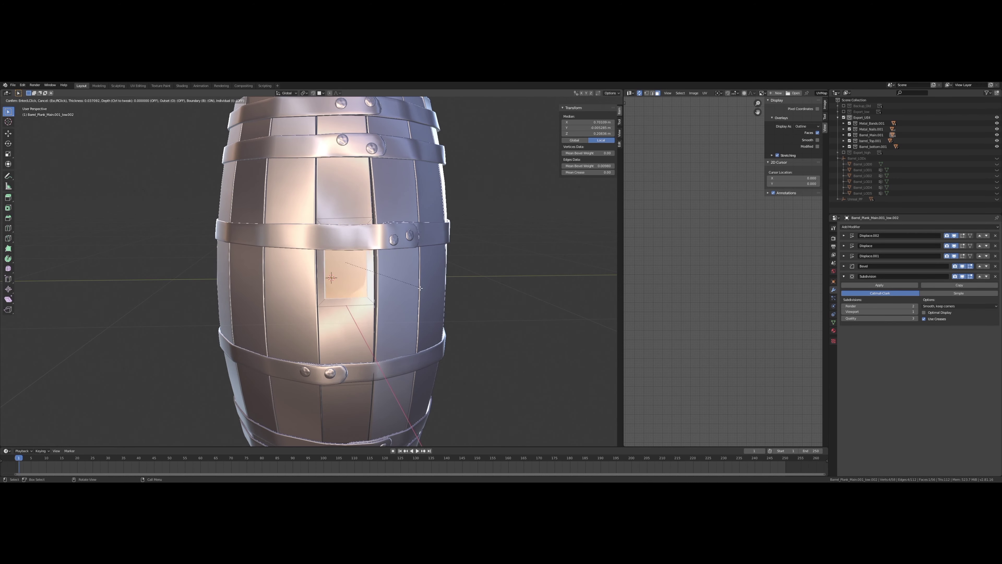
click(420, 288)
middle_drag(420, 289, 338, 288)
scroll(338, 288, up, 3)
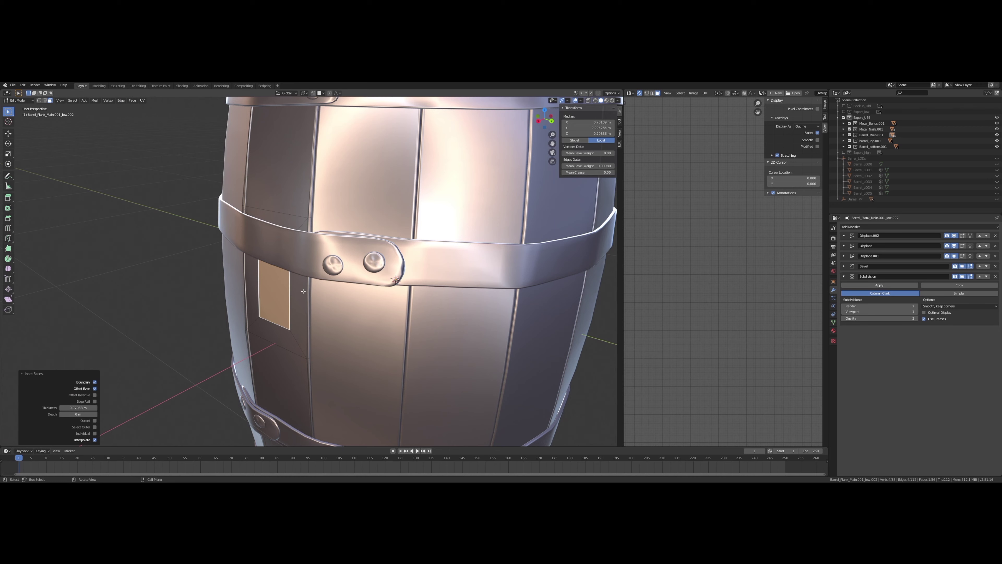
key(shift+s)
key(KP_Decimal)
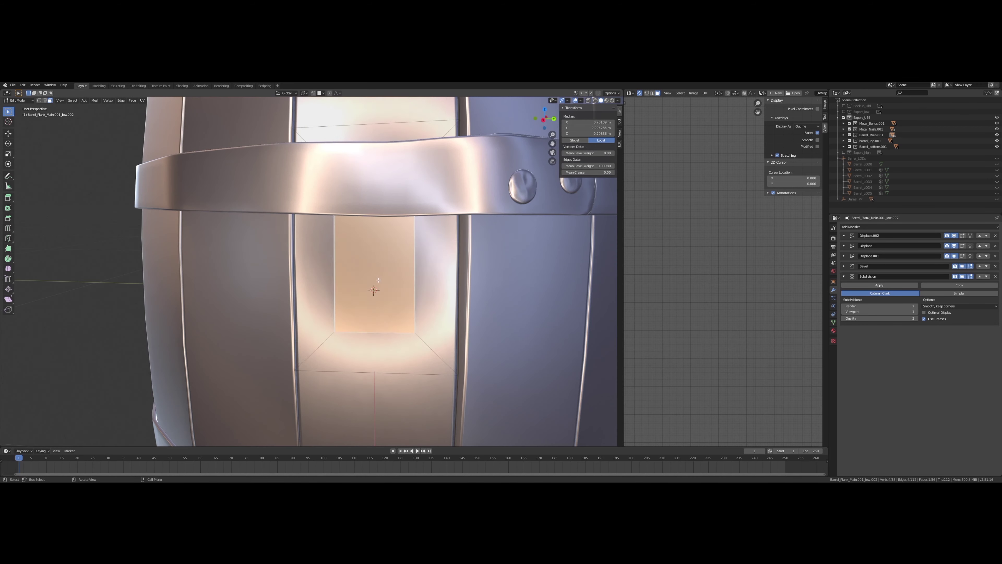
key(e)
mouse_move(379, 280)
middle_down()
mouse_move(315, 296)
mouse_move(364, 291)
middle_up()
click(267, 311)
key(ctrl+r)
click(355, 292)
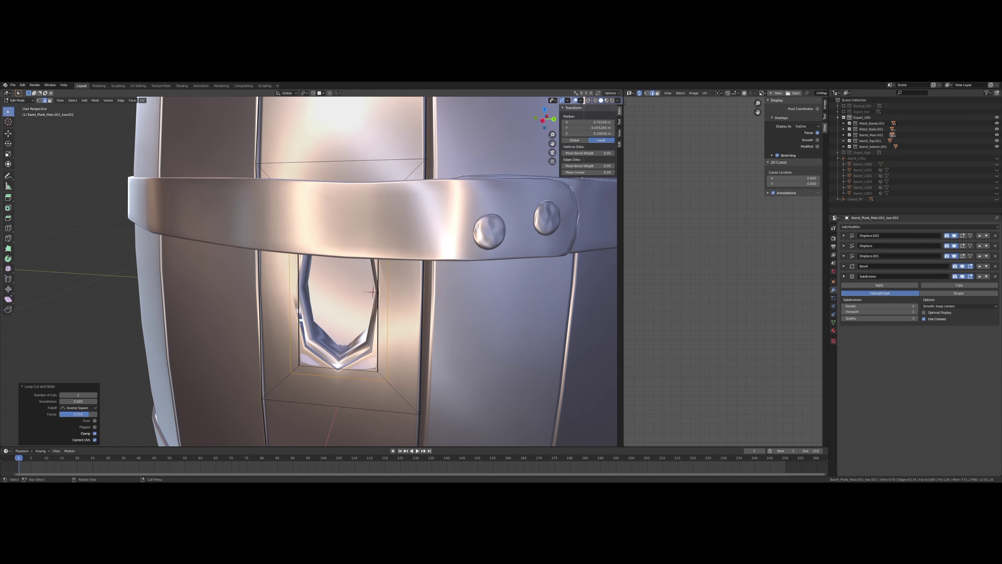
click(962, 277)
key(KP_Decimal)
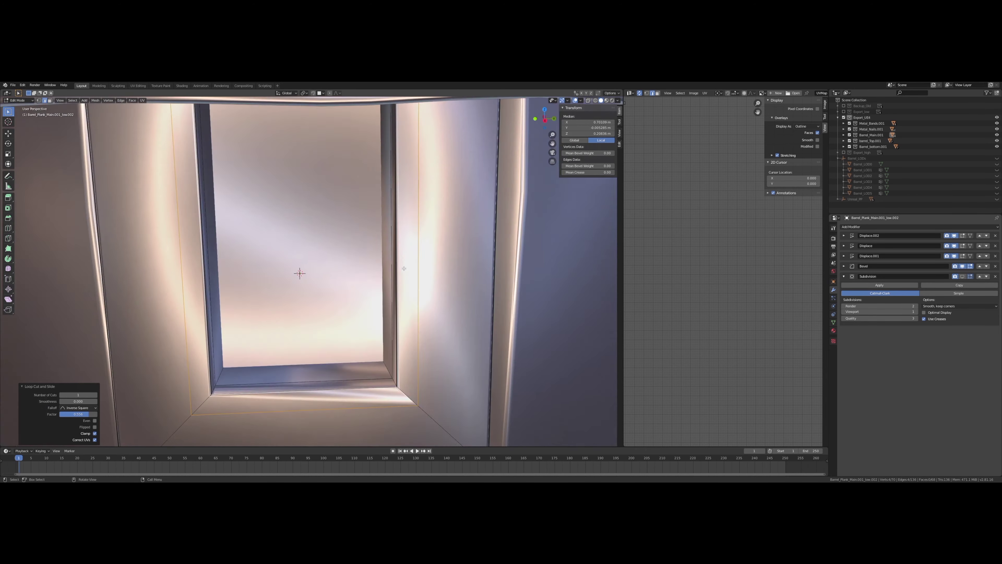
scroll(404, 269, down, 5)
mouse_move(404, 269)
middle_down()
mouse_move(338, 279)
mouse_move(318, 258)
middle_up()
scroll(338, 279, up, 5)
scroll(339, 279, down, 5)
key(ctrl+z)
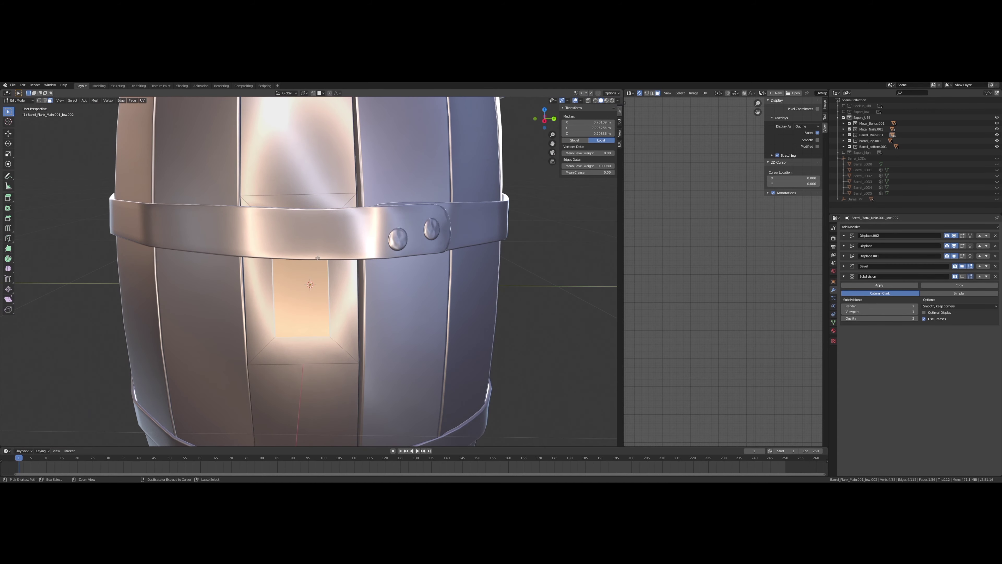
key(Tab)
scroll(303, 267, down, 5)
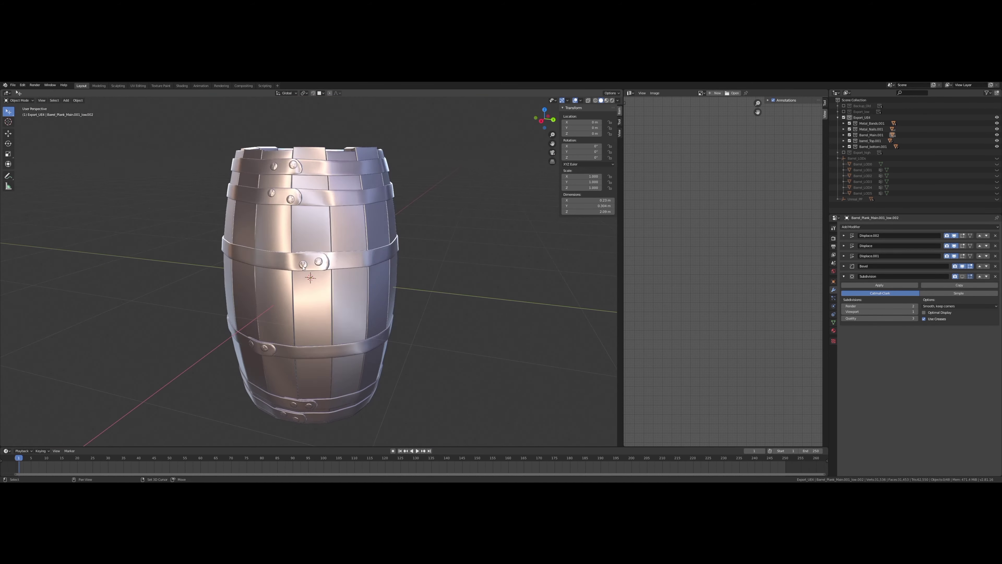
mouse_move(303, 268)
middle_down()
mouse_move(408, 231)
mouse_move(235, 310)
middle_up()
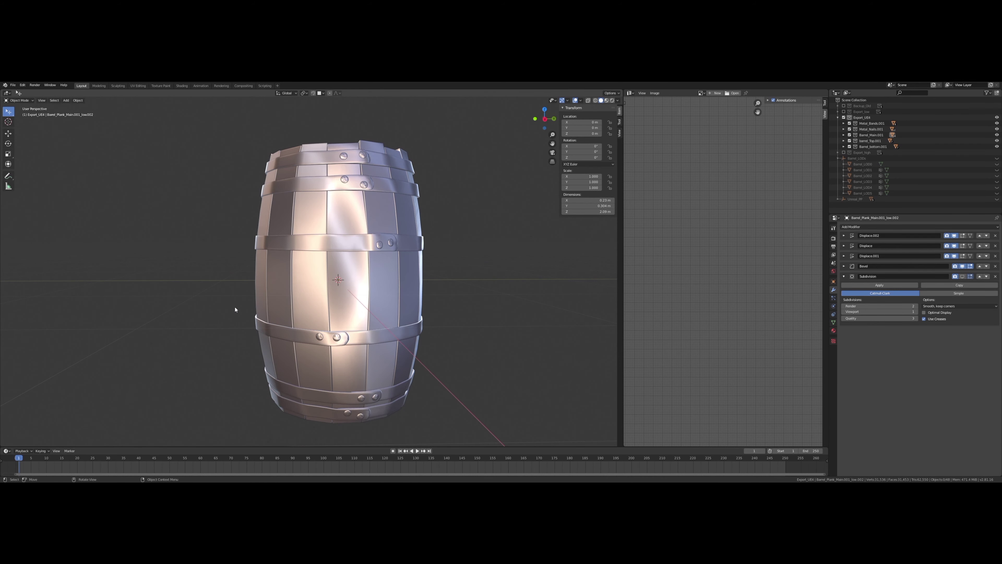